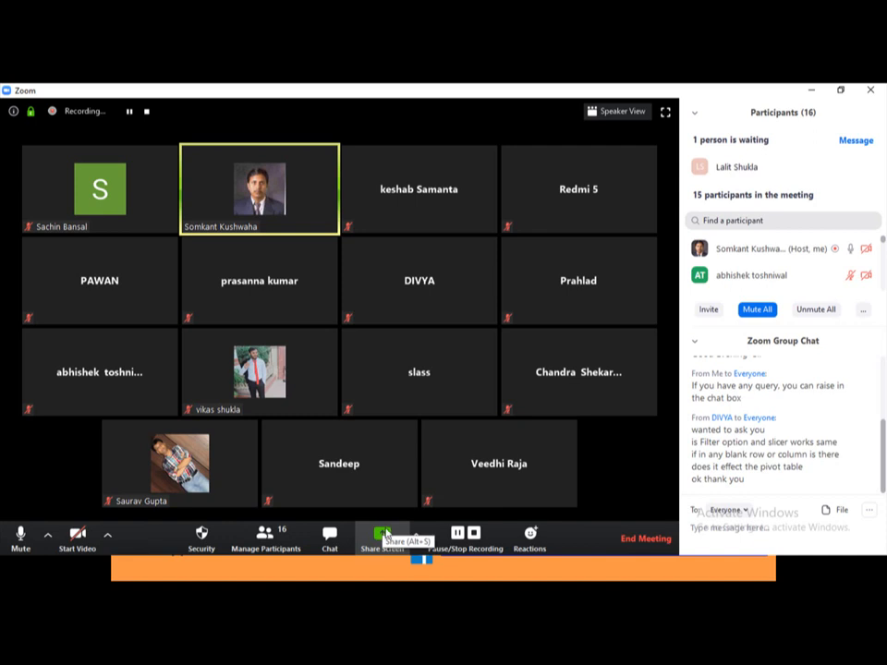
Admit the two participants who are waiting to join the meeting.
left_click(813, 168)
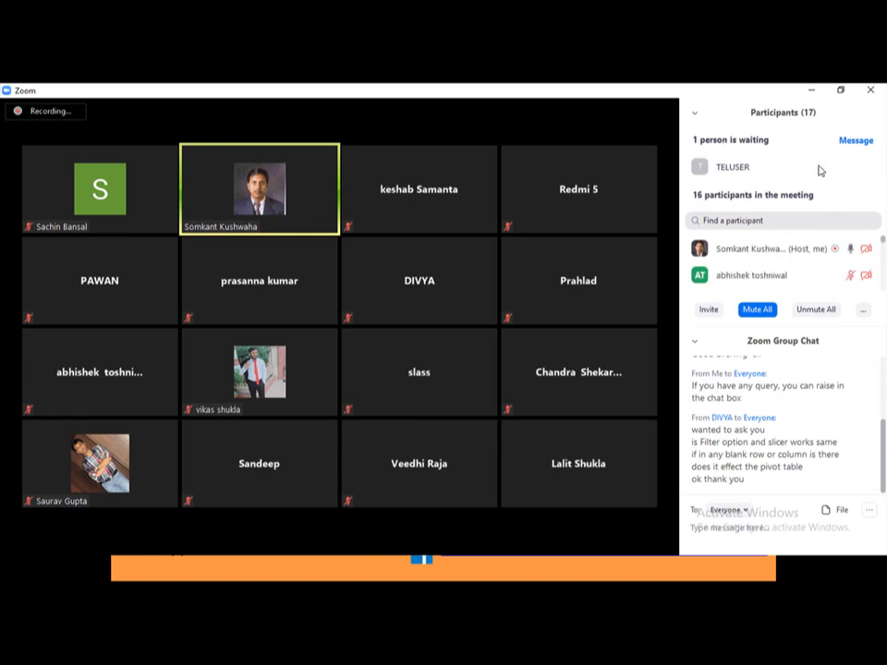
mouse_move(834, 168)
left_click(808, 168)
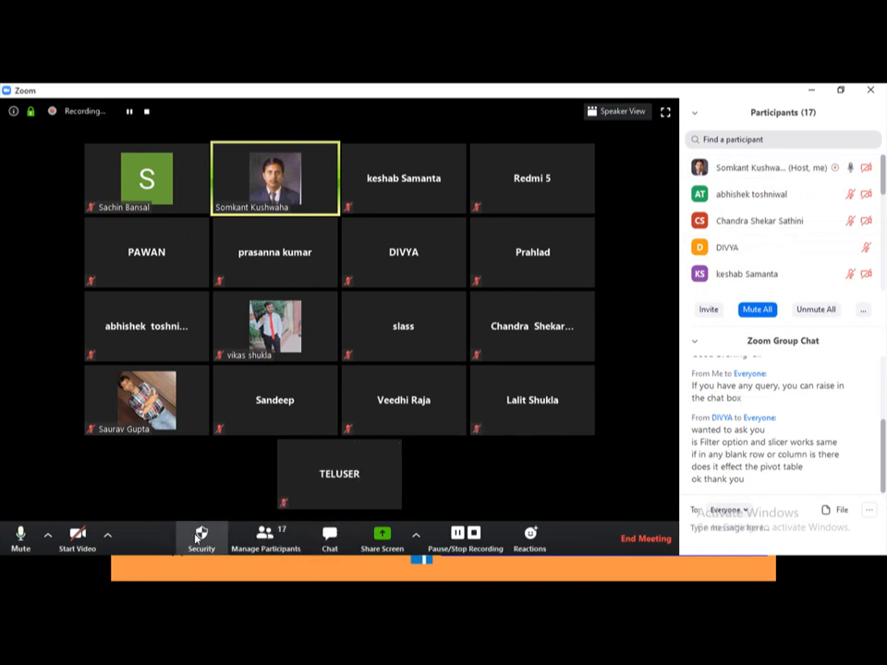
Share the Topics to be covered-10 worksheet window with the meeting.
left_click(383, 538)
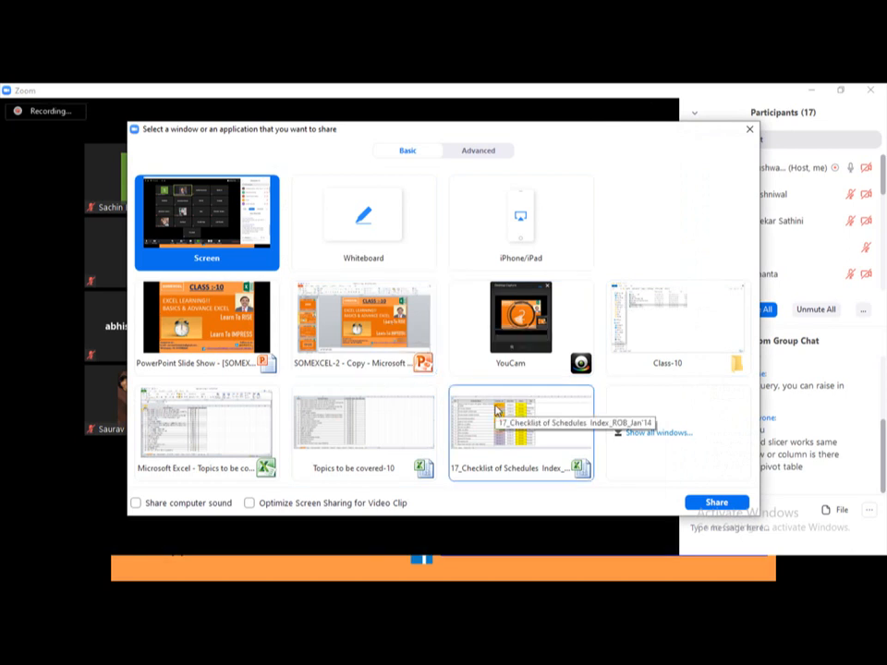
left_click(336, 420)
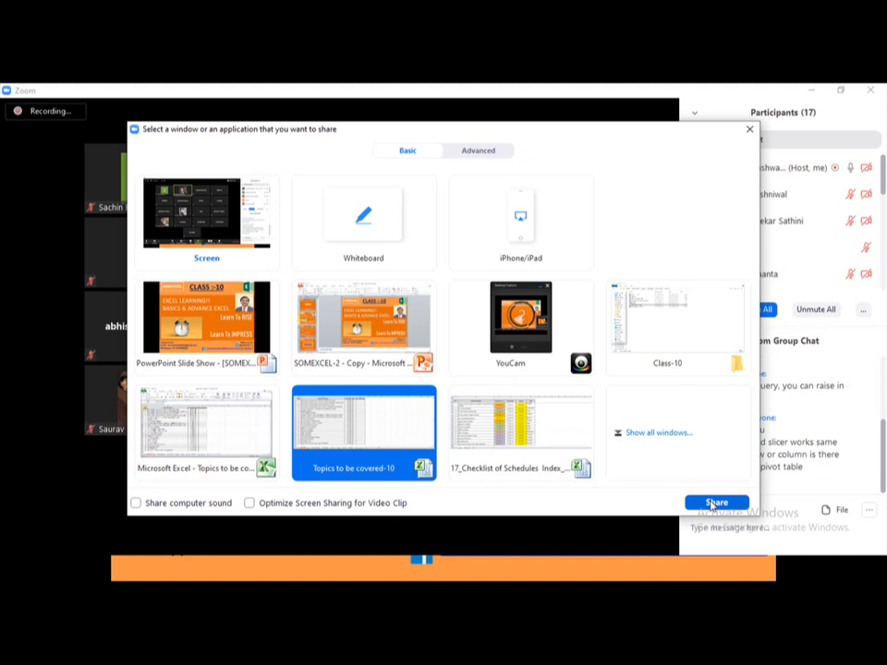
left_click(715, 502)
key("alt+t")
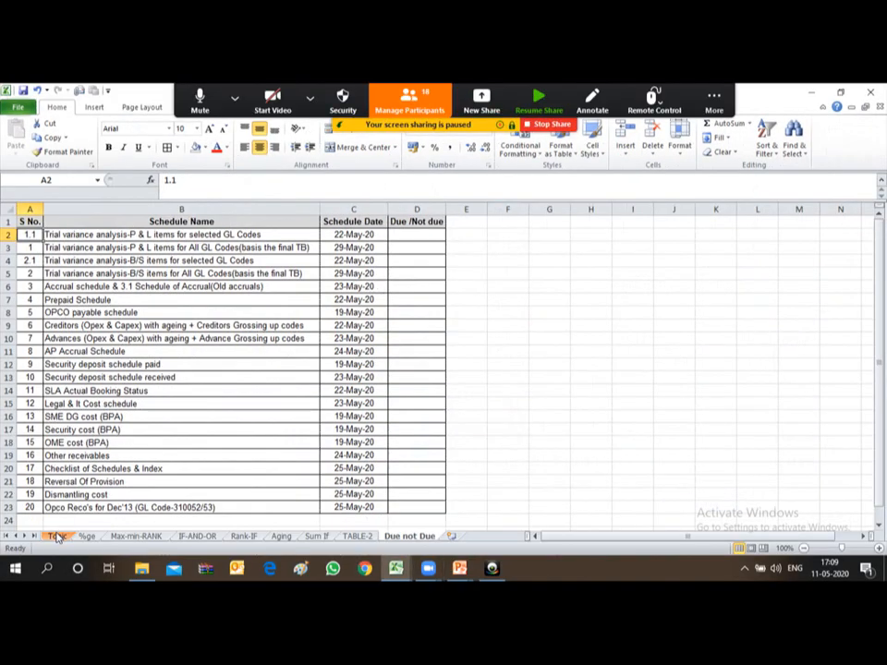
Admit the waiting participant and open the Topic sheet of the workbook.
left_click(388, 183)
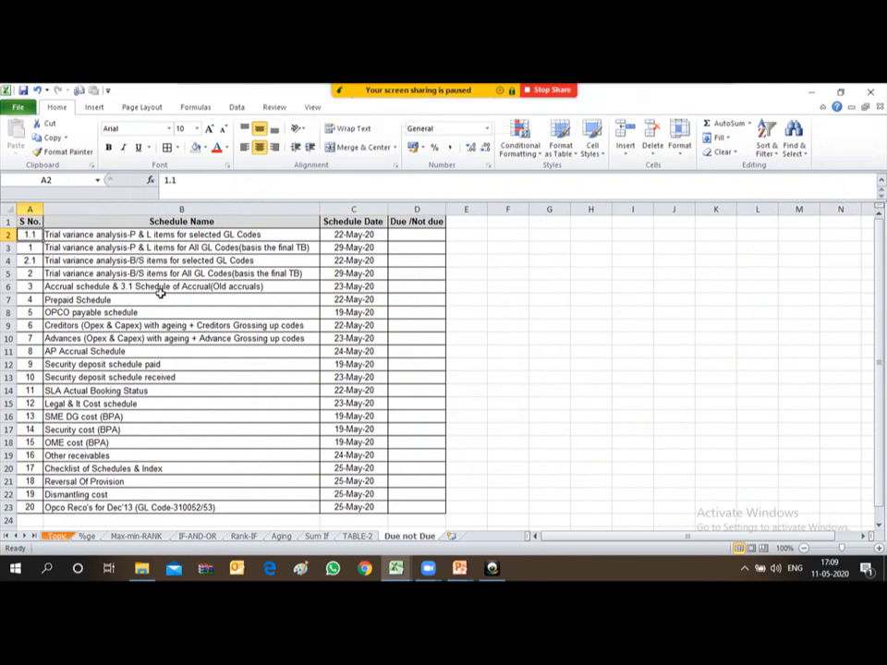
key("Up")
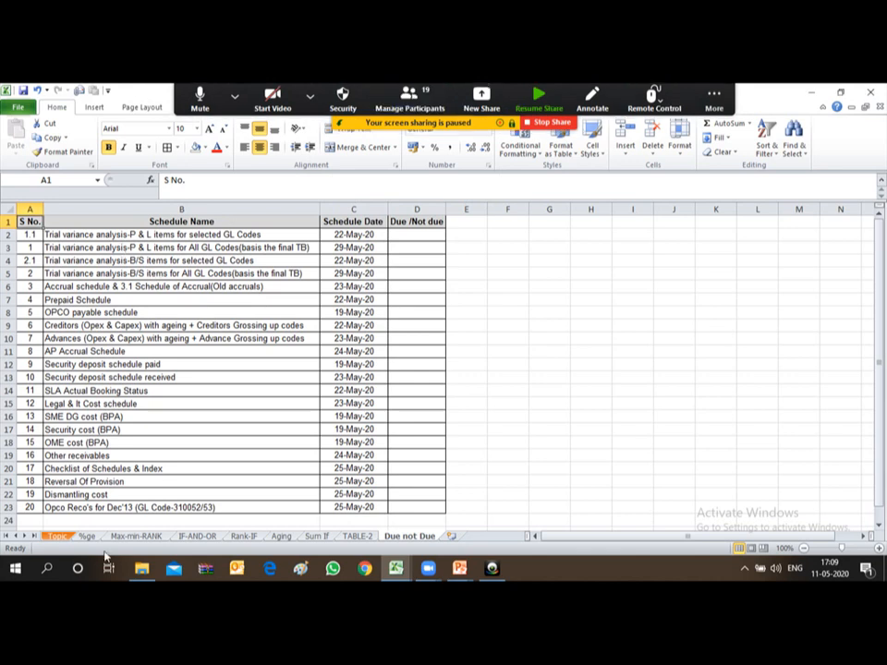
left_click(57, 535)
left_click(221, 347)
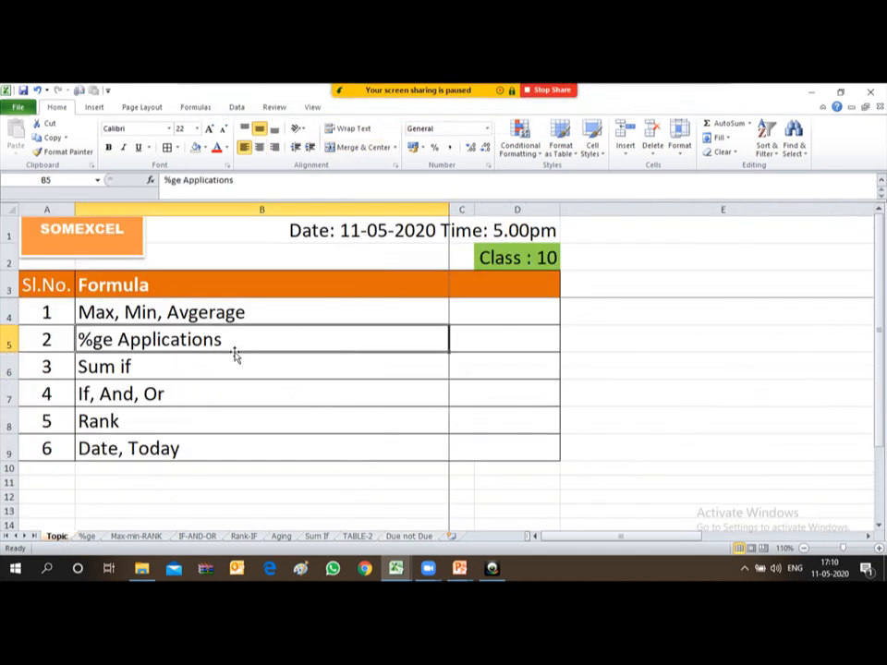
Go through the formula topics listed on the Topic sheet, from the header row down and back up.
key("Up")
key("Up")
key("Up")
key("Up")
key("Down")
key("Down")
key("Down")
key("Down")
key("Down")
key("Down")
key("Down")
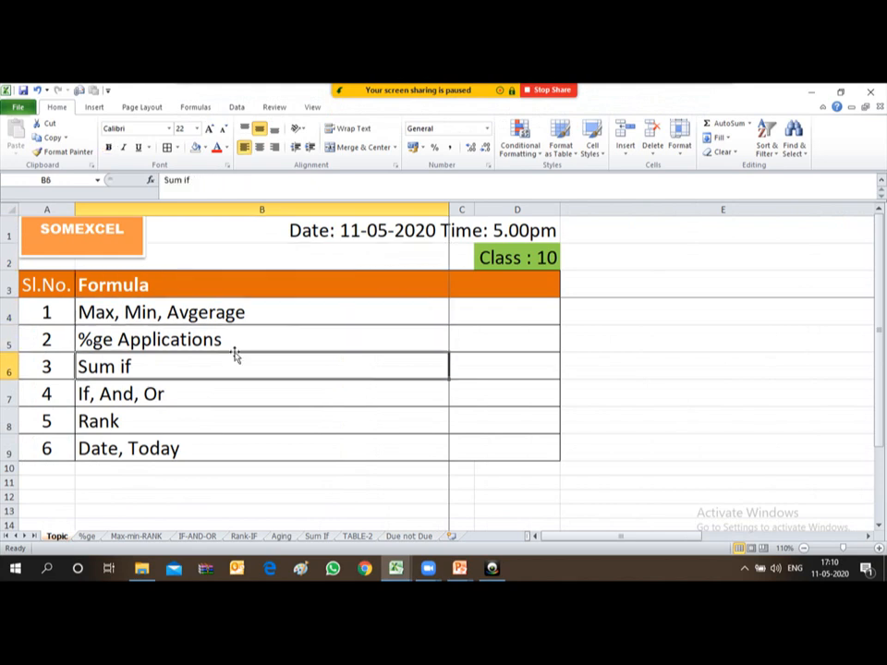
key("Up")
key("Up")
key("Up")
key("Up")
key("Up")
key("Up")
key("Up")
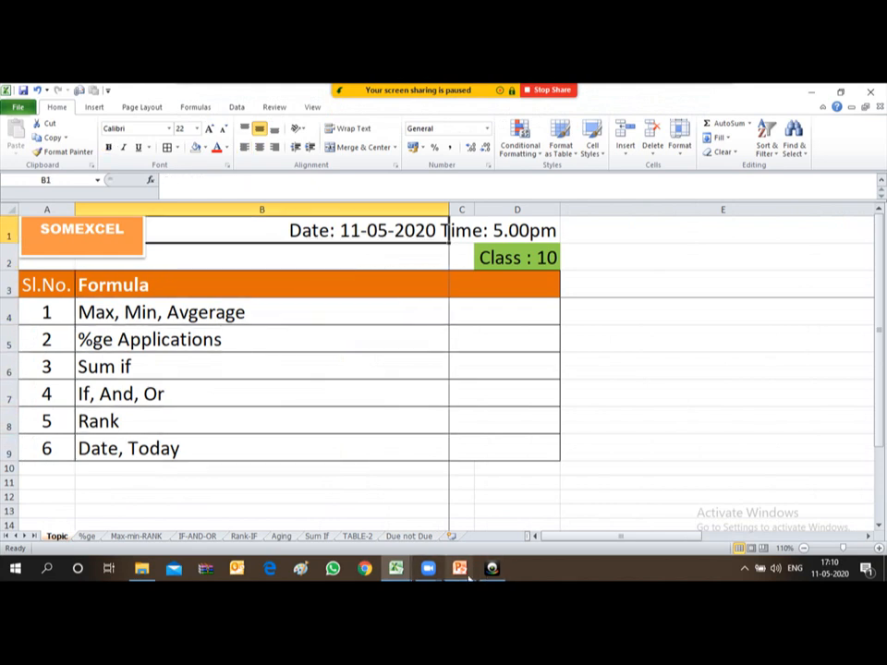
Bring up the Zoom meeting controls and admit the participant in the waiting room.
mouse_move(423, 574)
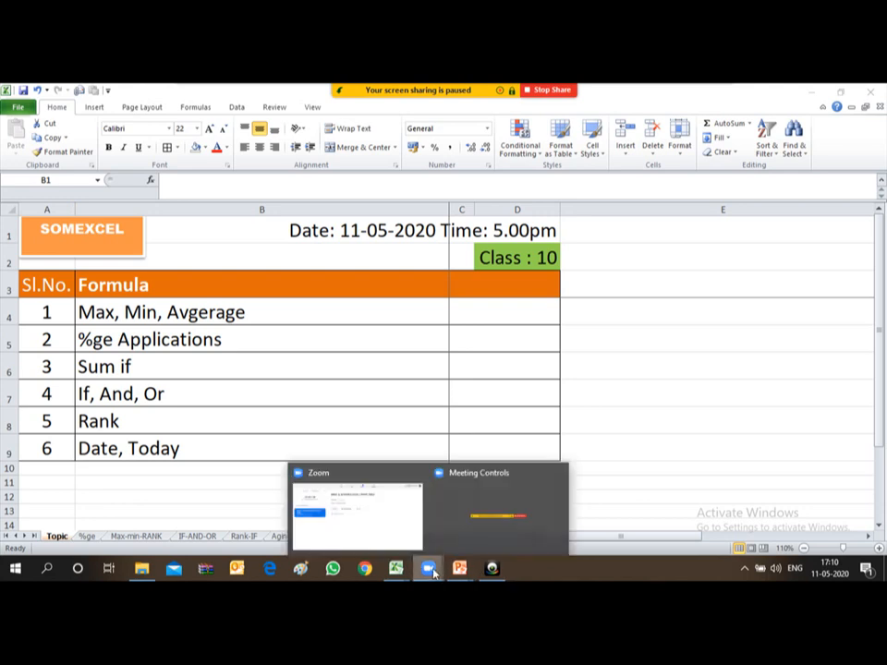
left_click(472, 518)
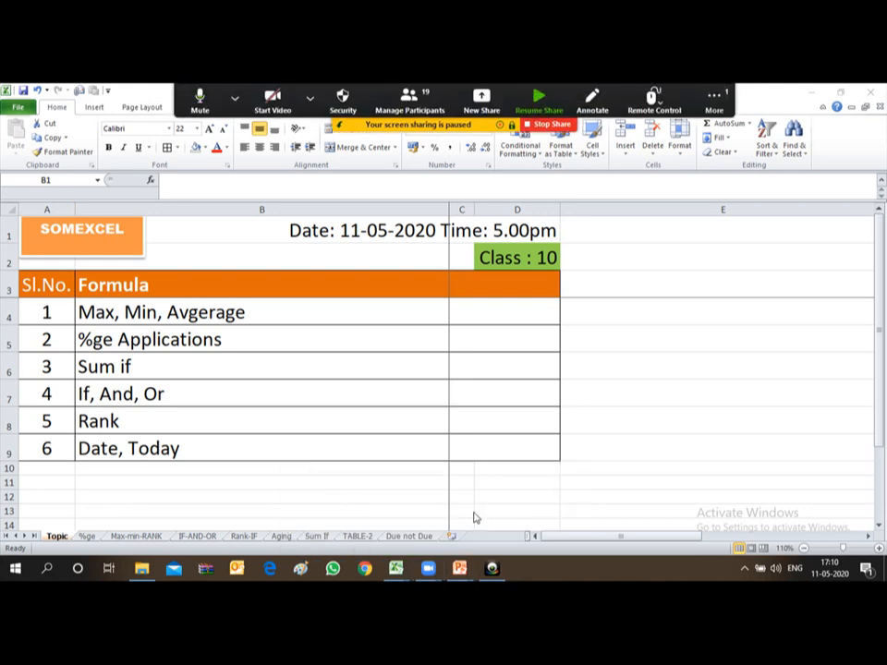
left_click(710, 104)
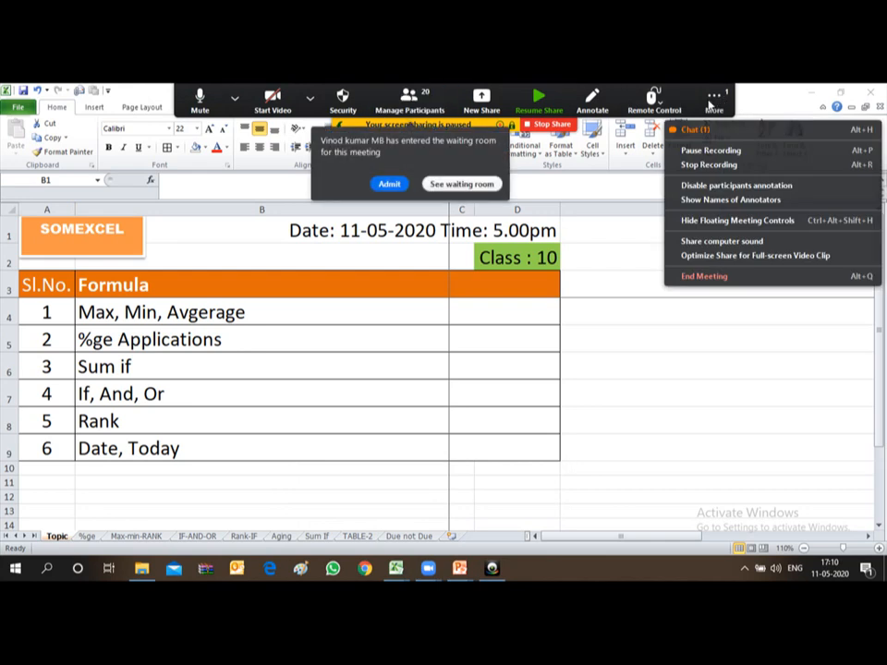
left_click(390, 184)
left_click(388, 184)
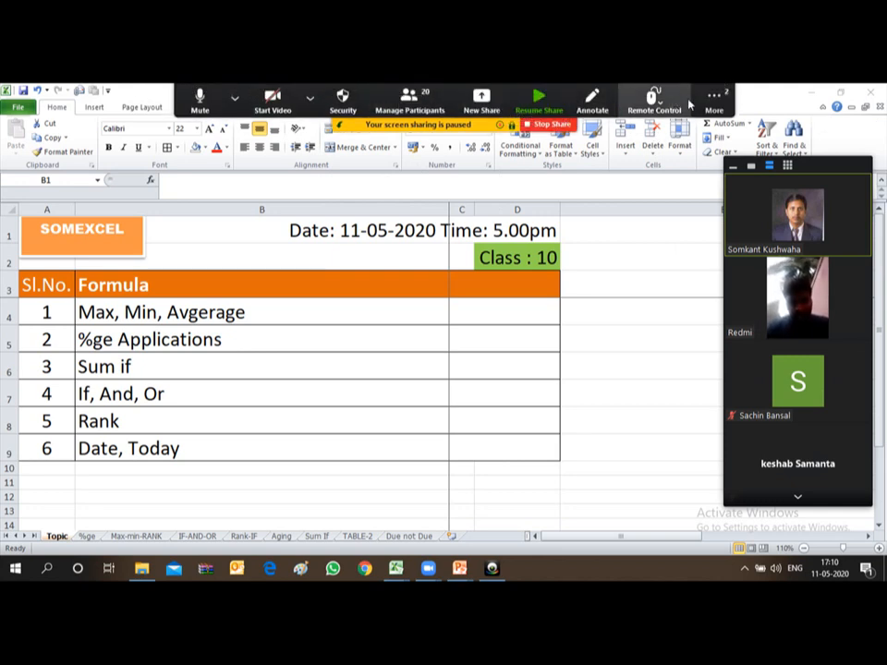
Read the participants' new messages in the group chat and close the chat.
left_click(711, 99)
left_click(713, 129)
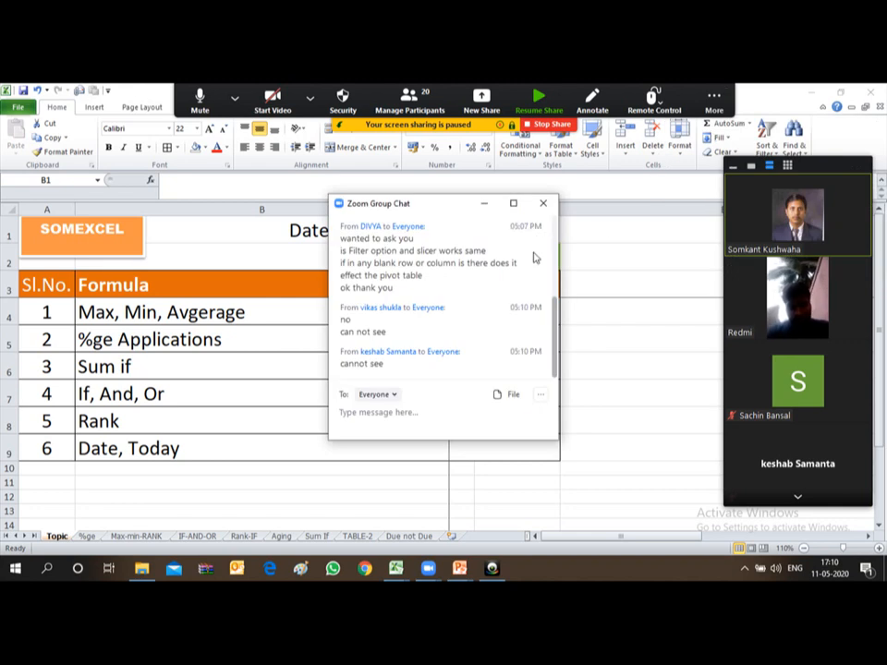
left_click(543, 204)
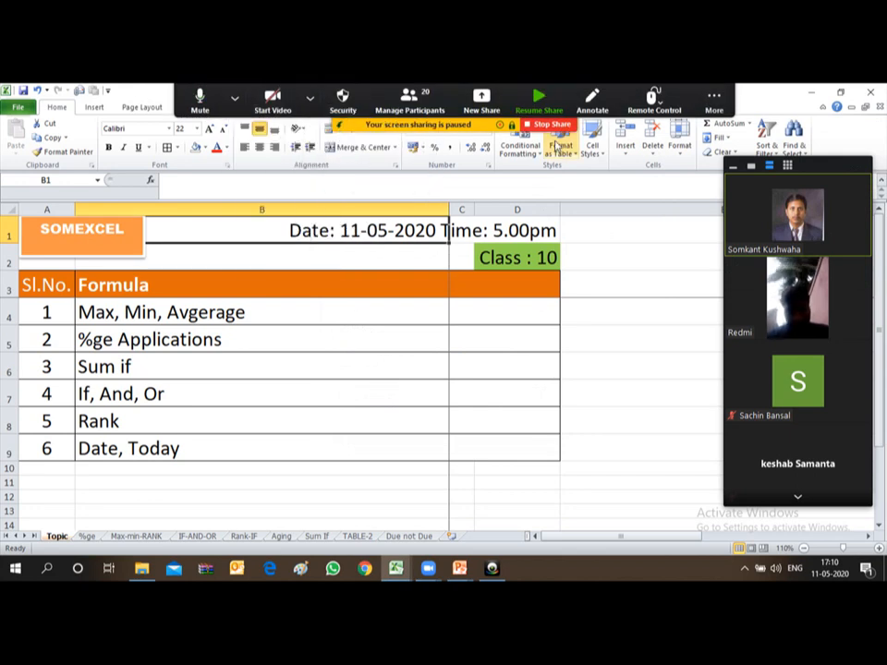
Stop the paused screen share and share the Microsoft Excel - Topics to be covered-10 window instead.
left_click(551, 123)
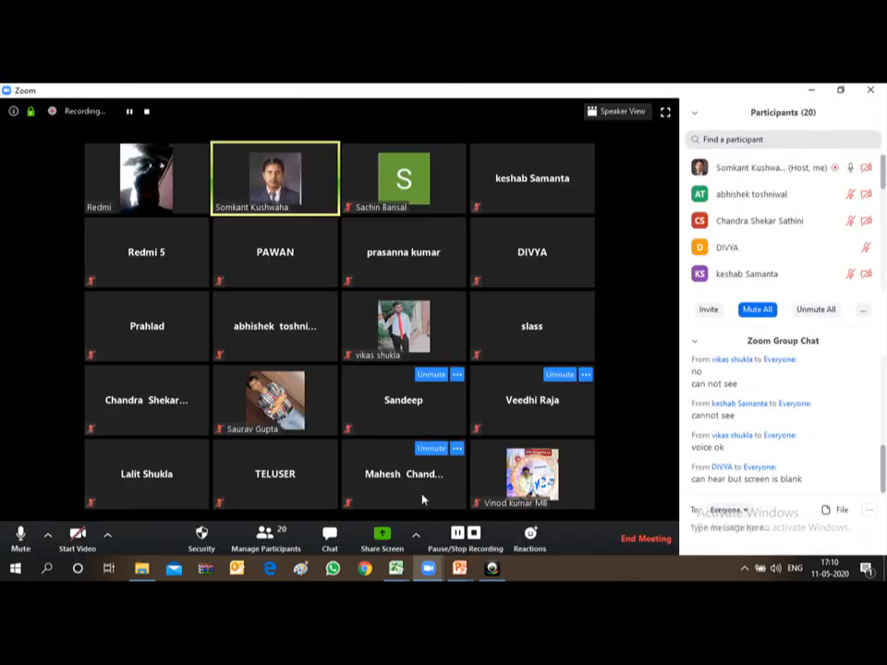
left_click(870, 90)
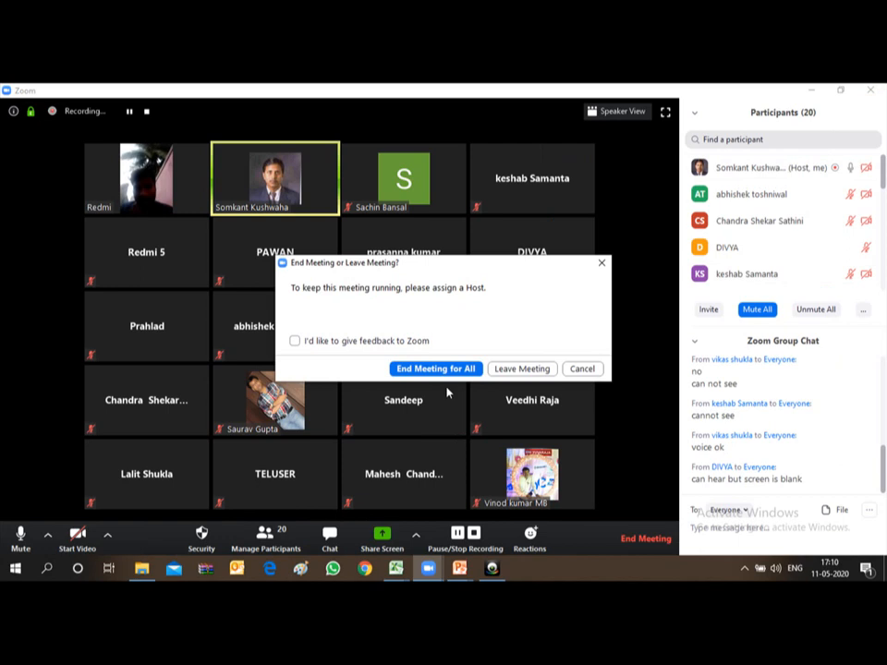
left_click(591, 370)
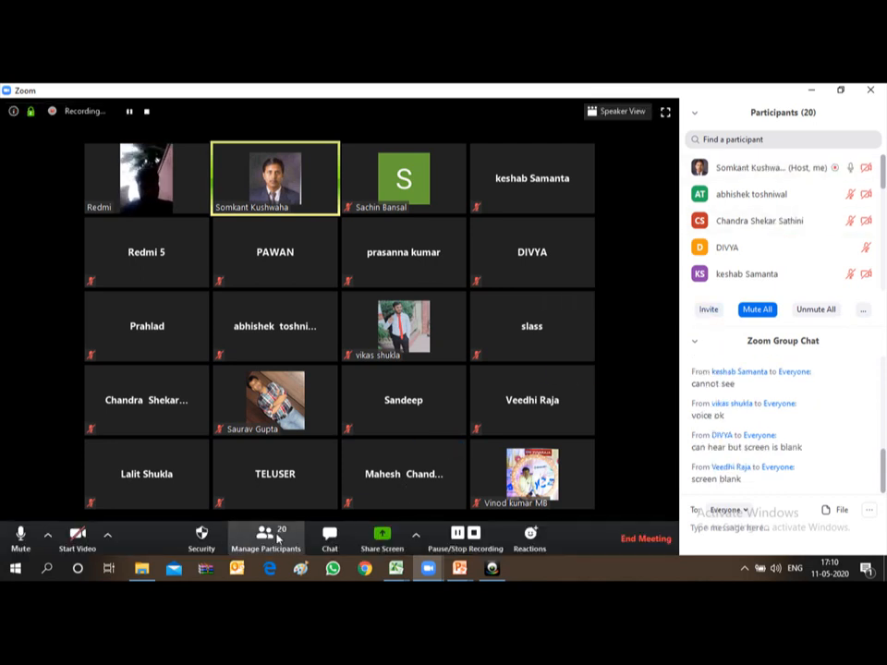
left_click(382, 534)
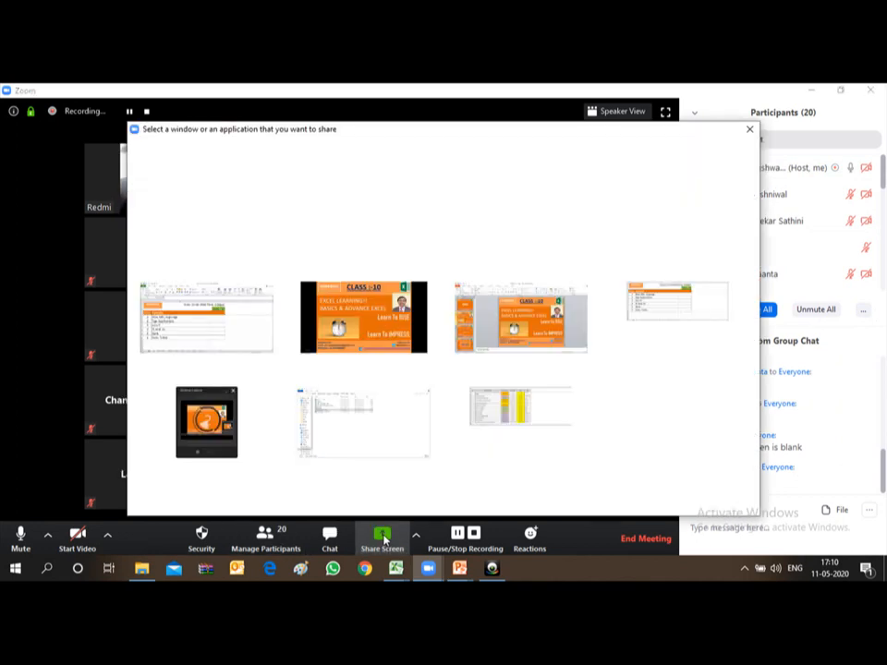
left_click(221, 343)
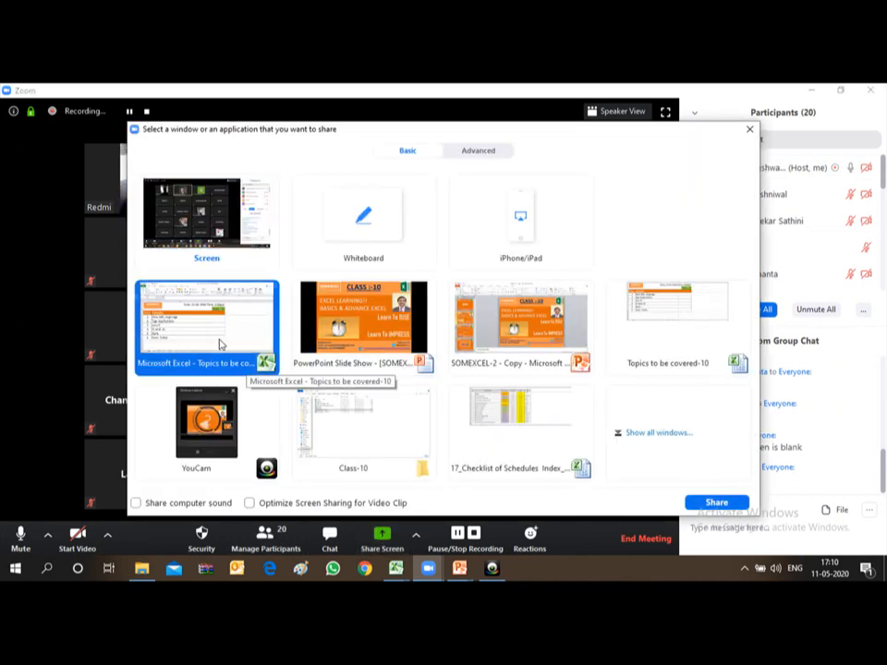
left_click(716, 503)
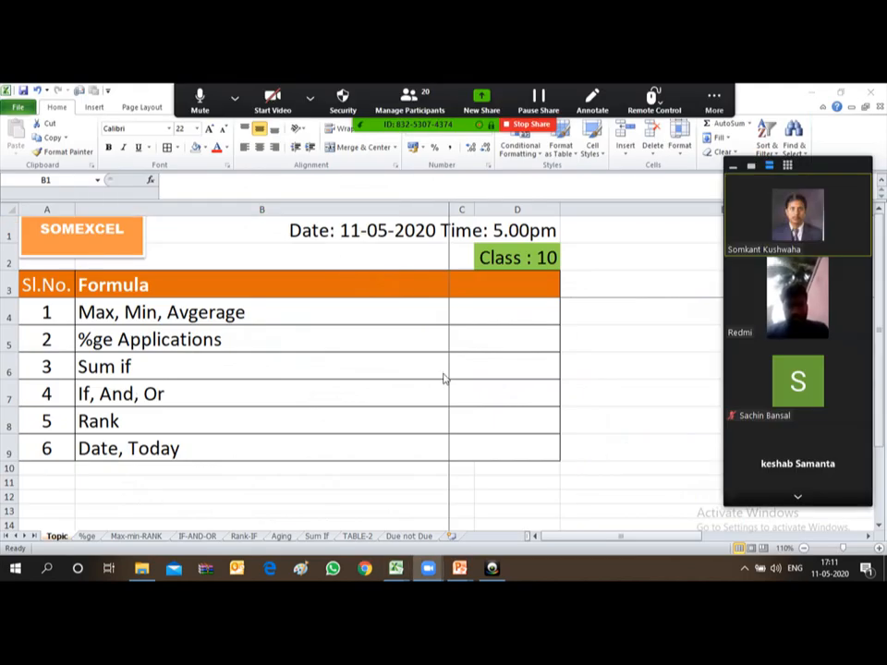
Read the group chat replies about the shared screen with the chat moved aside, and close the chat.
left_click(714, 100)
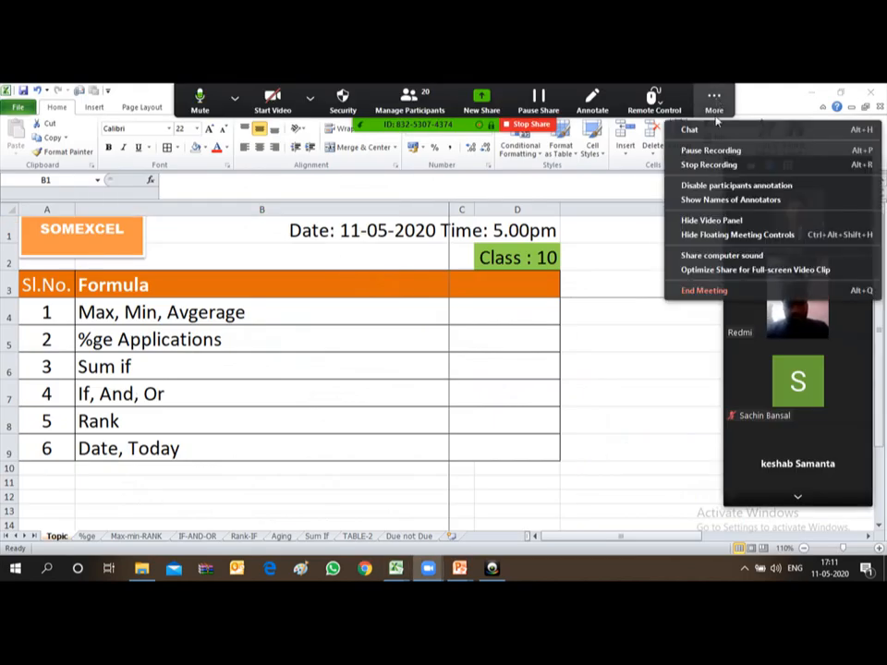
left_click(724, 133)
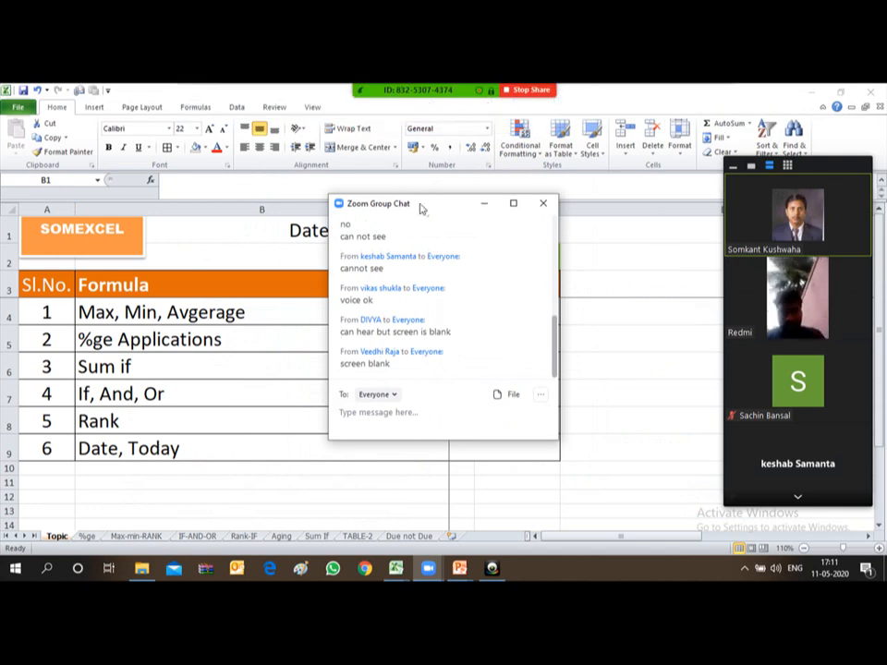
left_click_drag(433, 207, 774, 287)
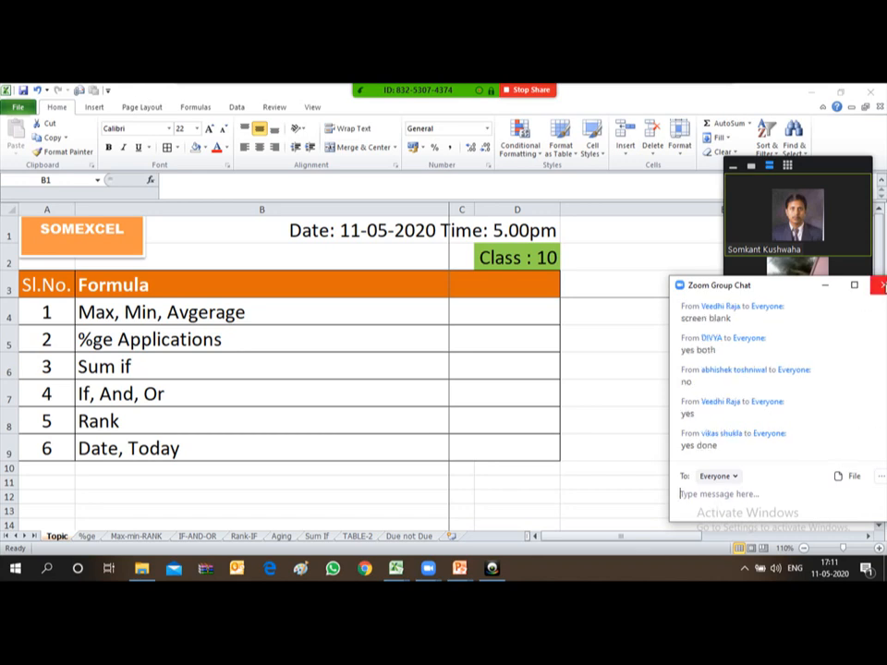
left_click(882, 285)
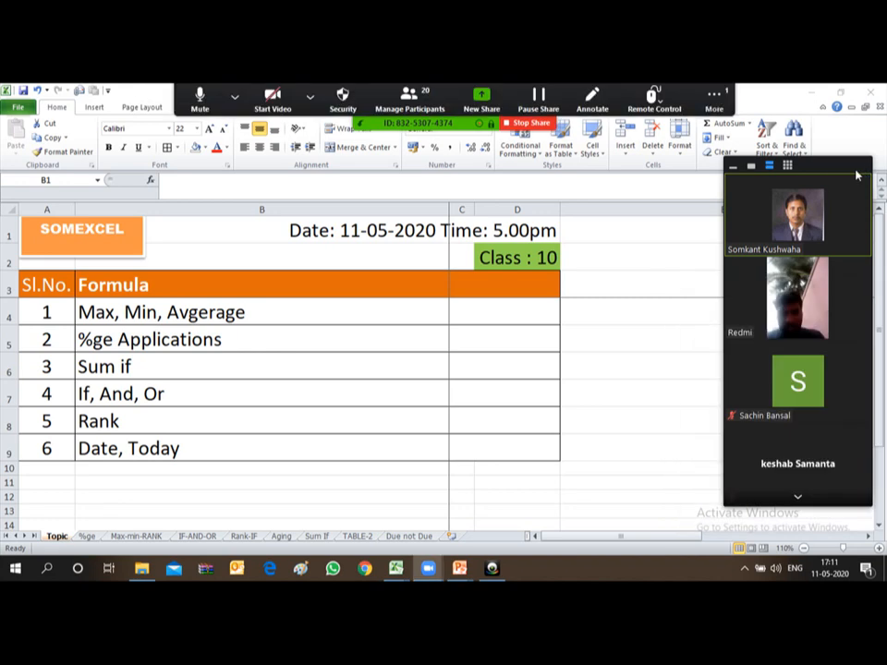
Minimize the video panel and move it clear of the sheet, and select the Max, Min, Avgerage topic.
left_click(731, 168)
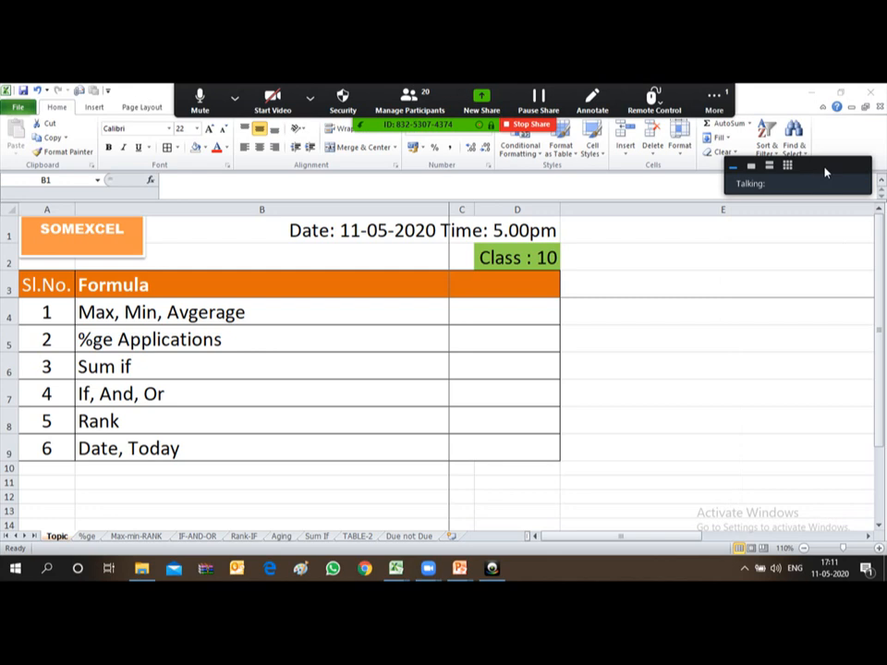
left_click_drag(821, 177, 835, 97)
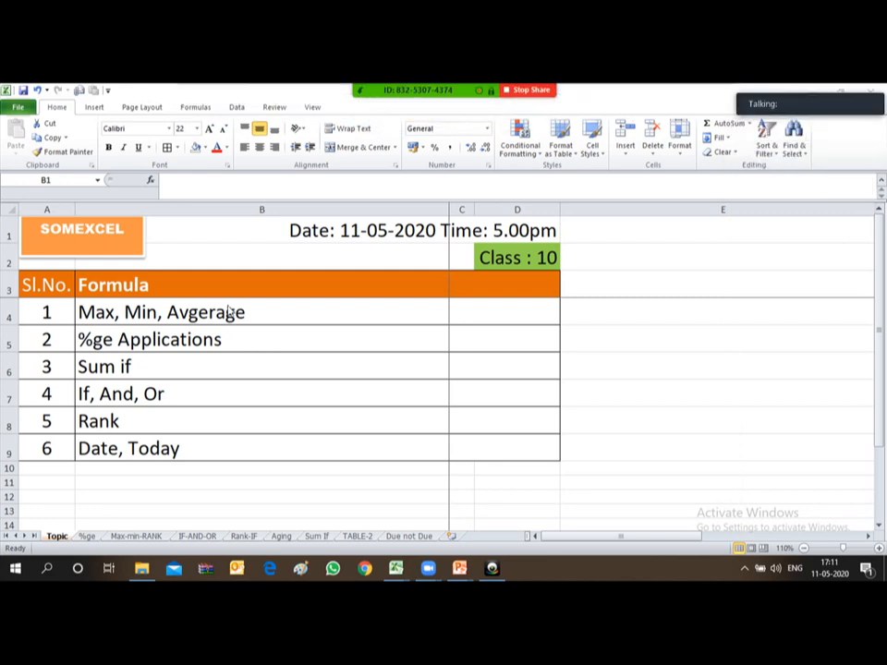
left_click(117, 291)
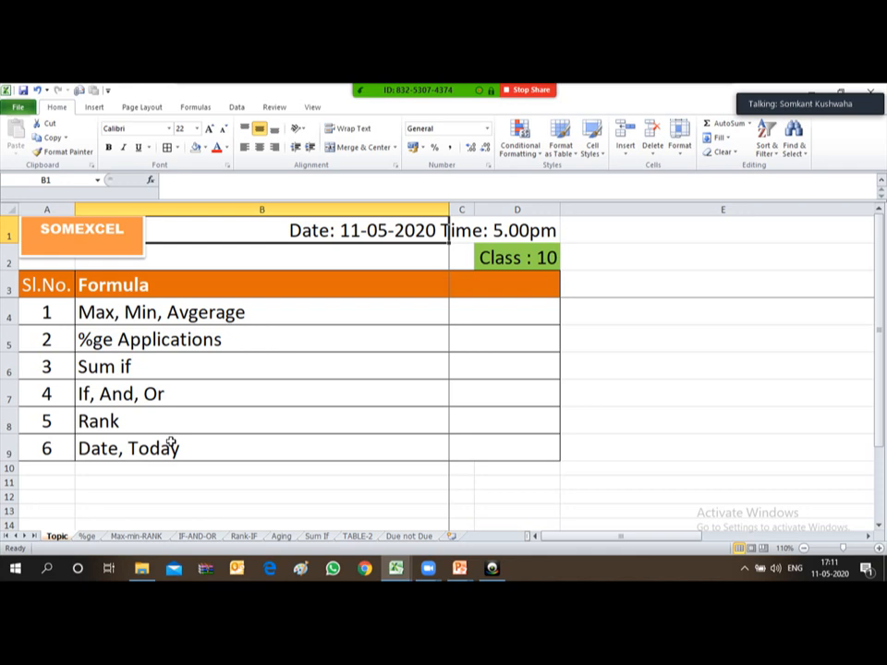
key("Down")
key("Down")
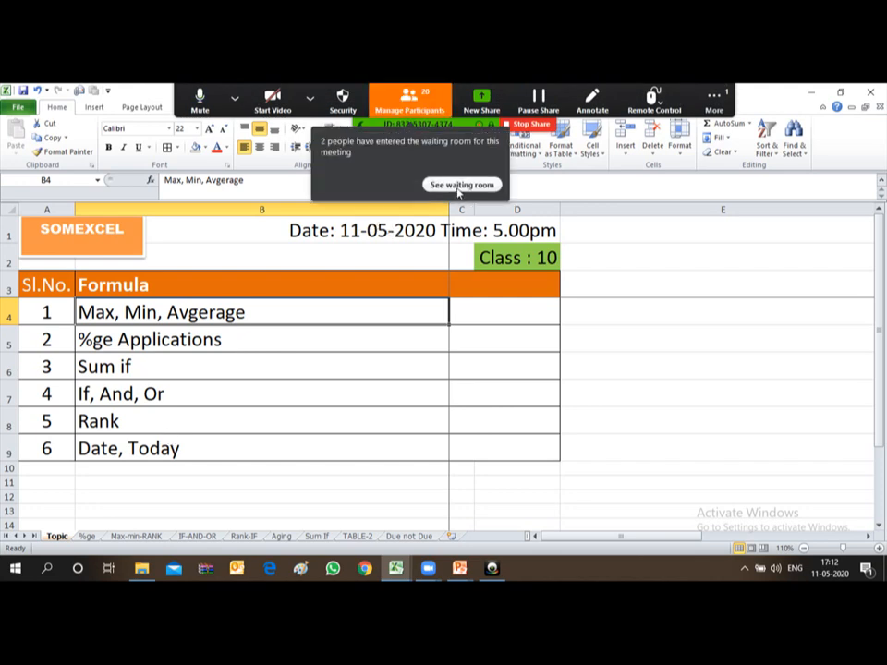
Open the waiting room list and admit the two waiting participants.
left_click(458, 186)
left_click(853, 142)
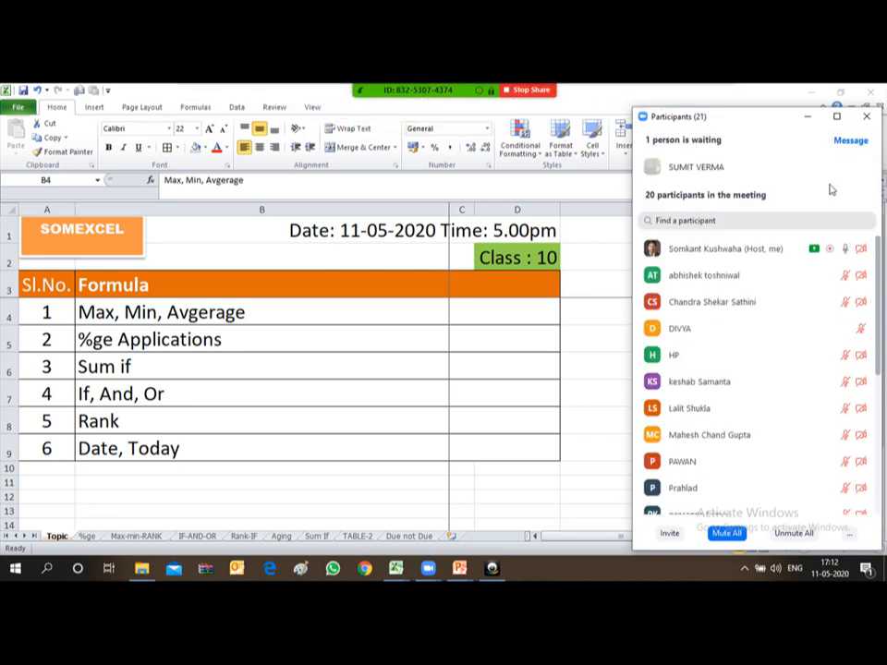
left_click(804, 172)
Return to the Topic sheet and select the %ge Applications topic in cell B5.
left_click(214, 336)
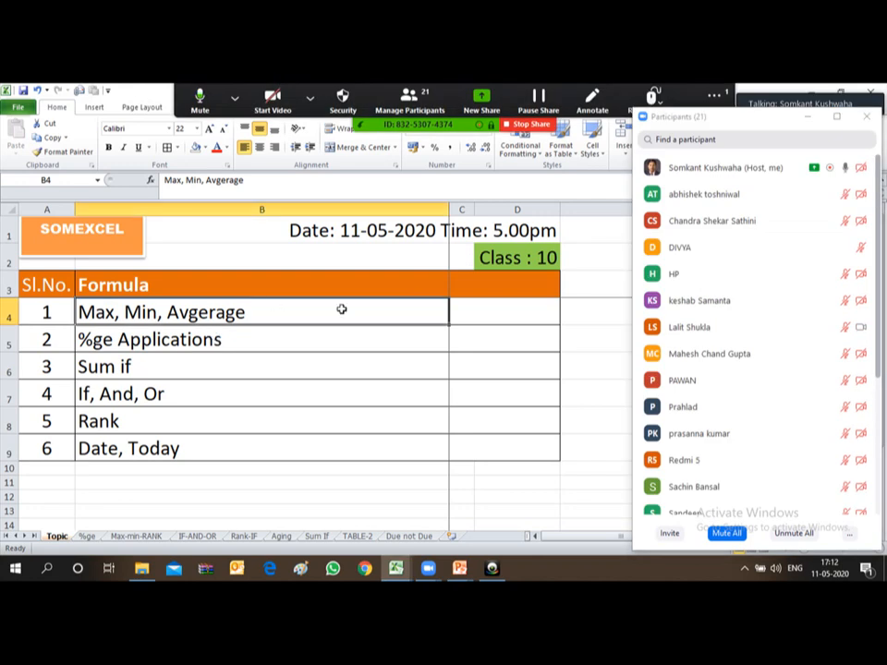
key("Up")
key("Down")
key("Down")
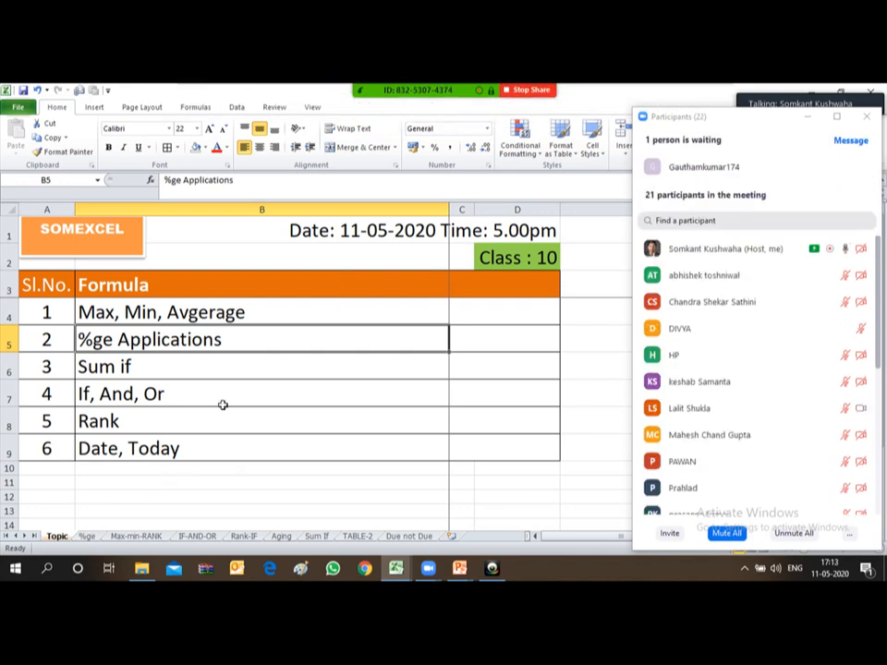
Admit the waiting participant and open the %ge sheet.
left_click(850, 165)
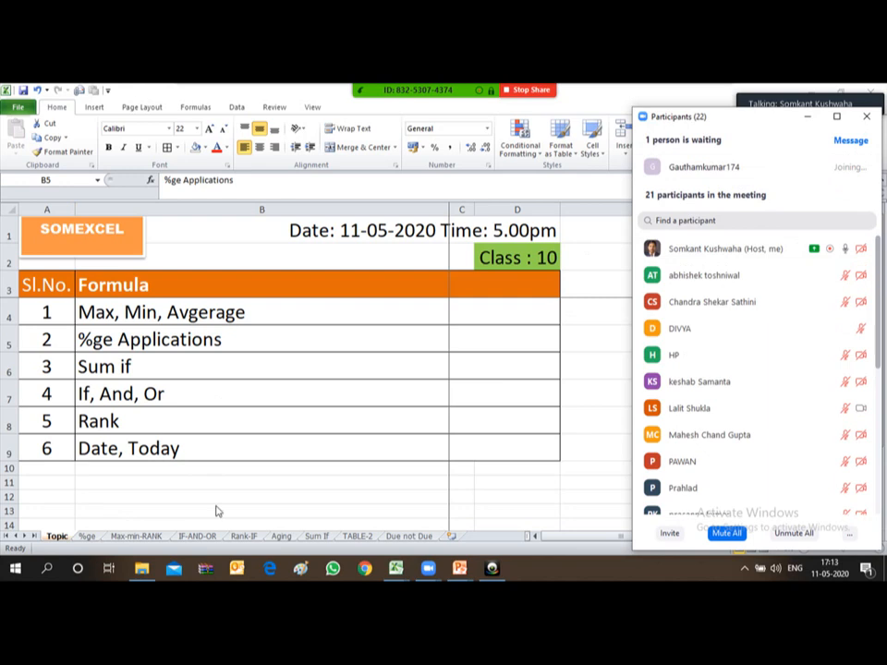
left_click(88, 536)
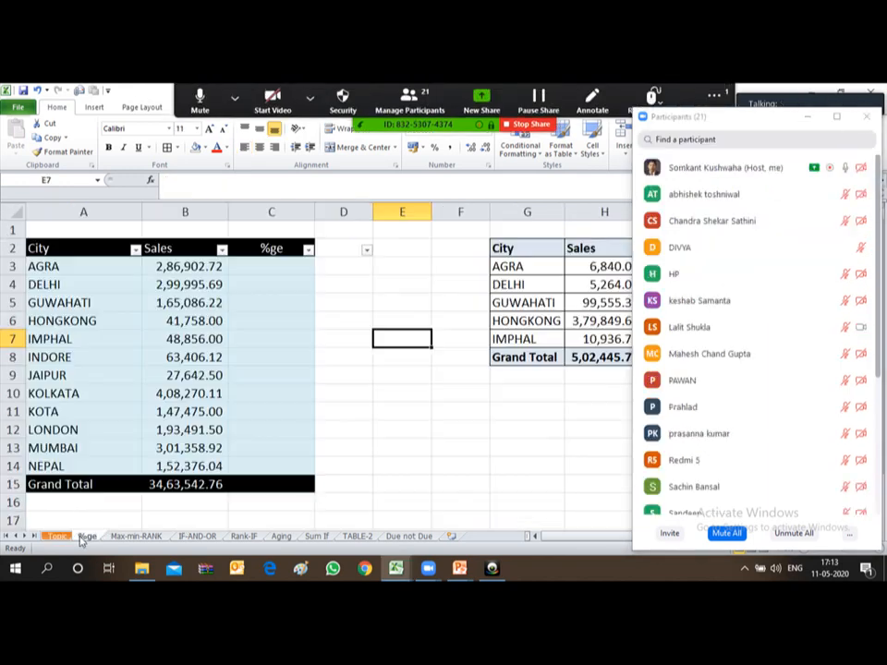
Examine the city names listed in the City column of the first sales table.
left_click(345, 264)
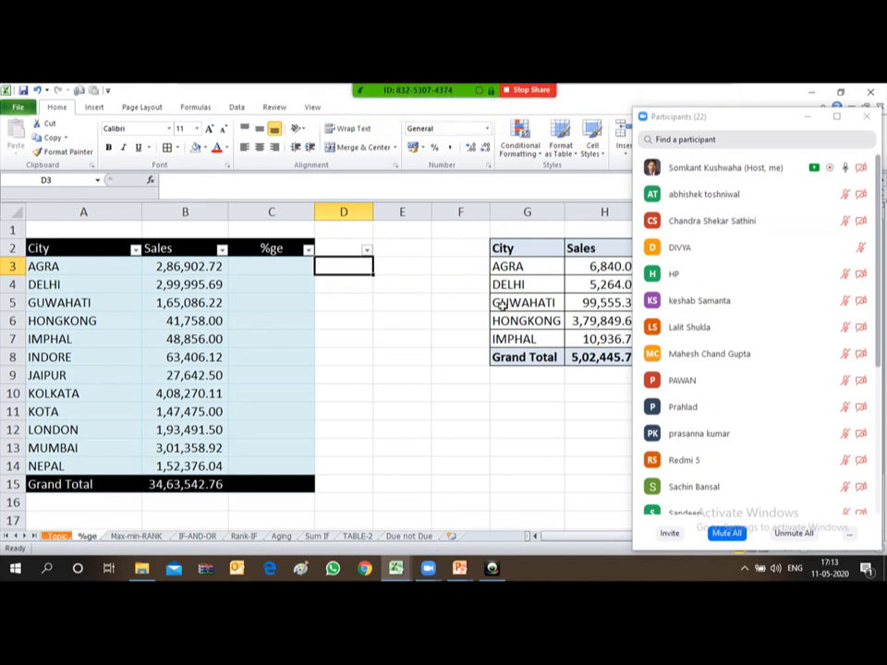
key("Left")
key("Left")
key("Left")
key("Up")
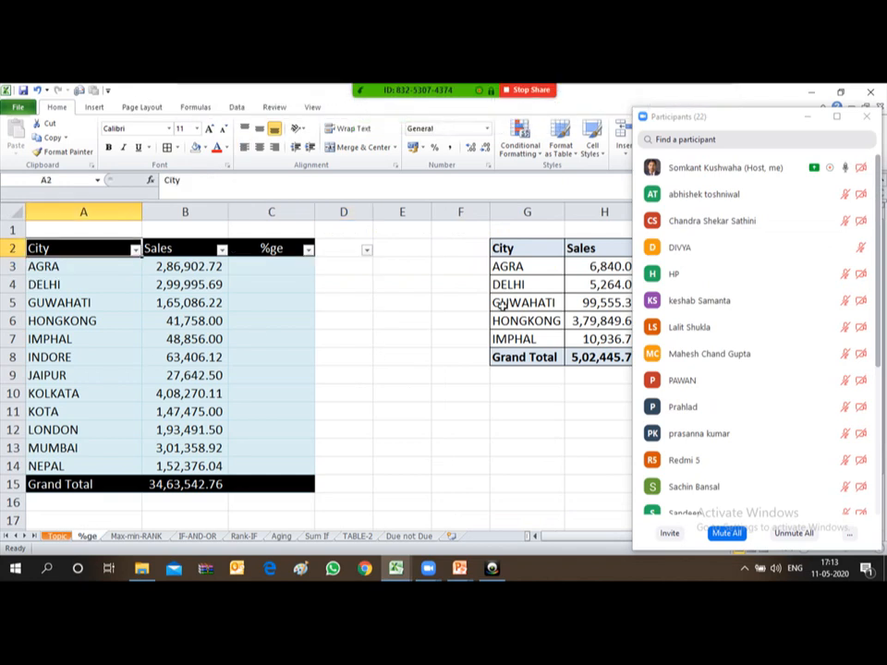
key("Down")
key("Down")
key("Down")
key("Down")
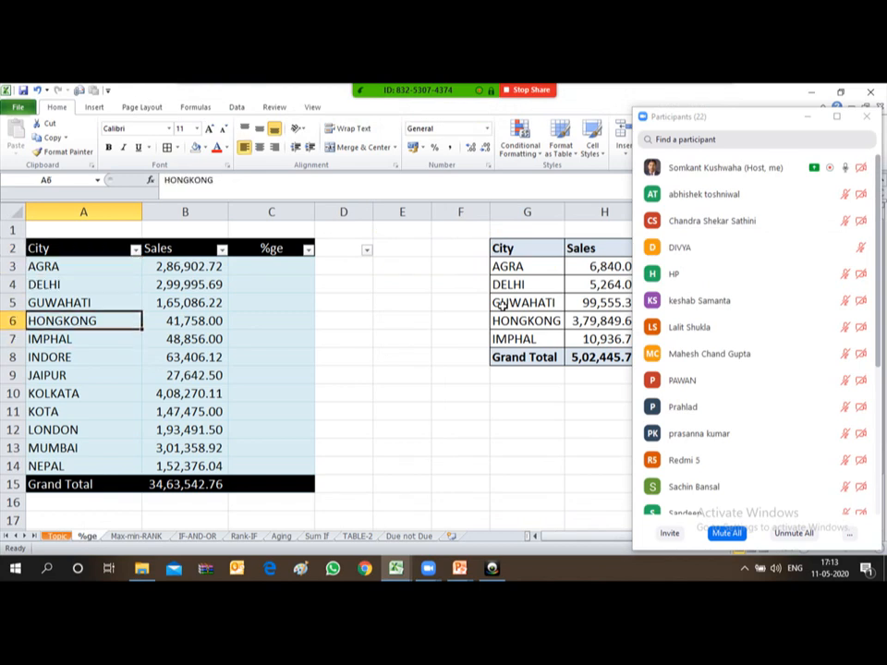
key("Up")
key("Up")
key("Up")
key("Up")
Examine the sales figures in column B, from the Sales header down through the cities and back up.
key("Right")
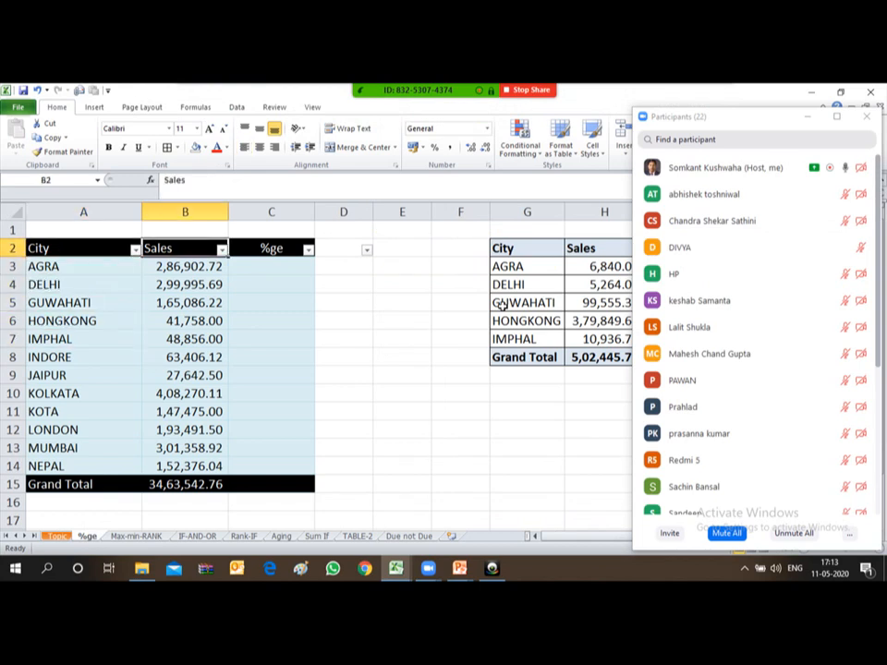
key("Down")
key("Down")
key("Down")
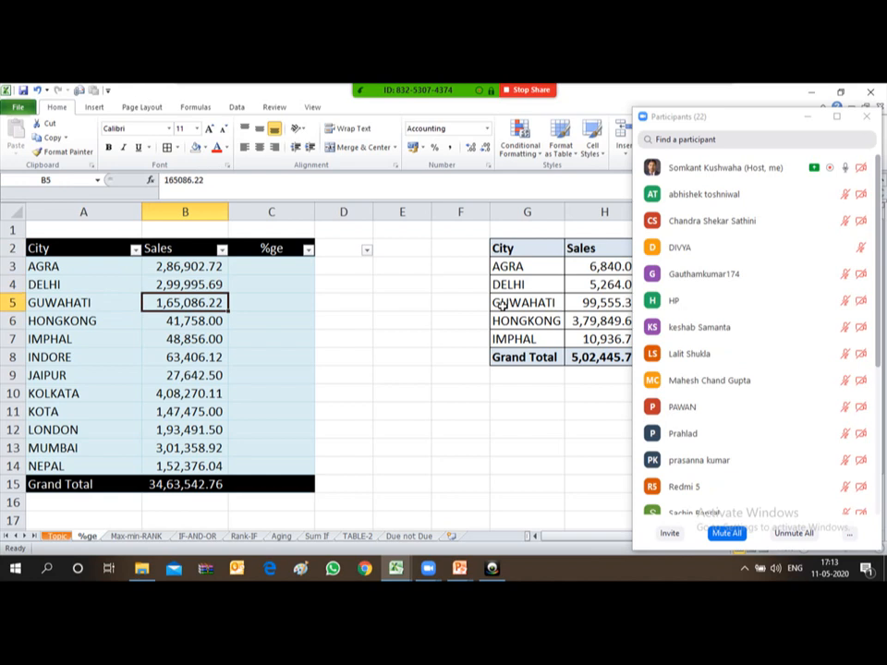
key("Down")
key("Down")
key("Down")
key("Down")
key("Down")
key("Down")
key("Down")
key("Down")
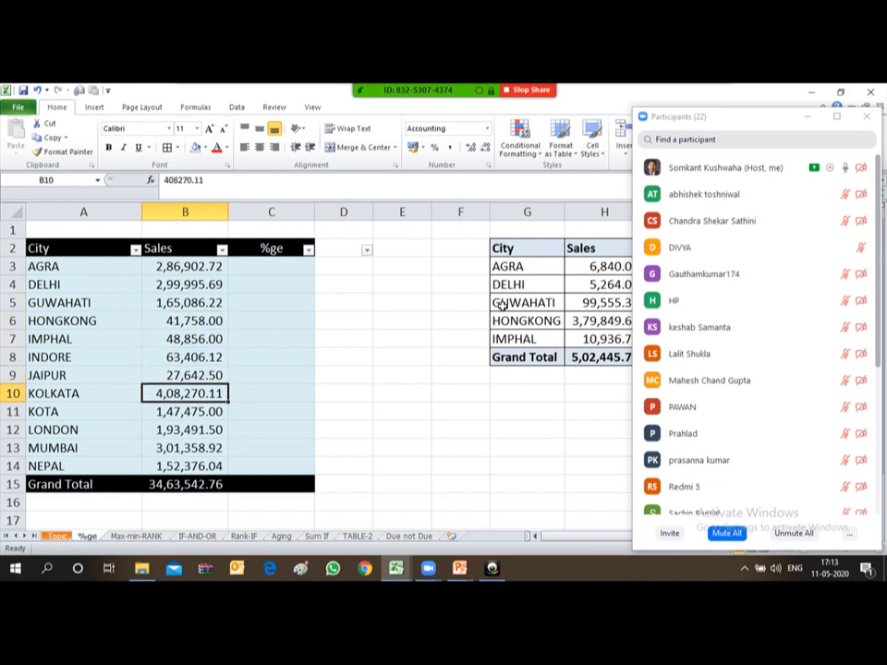
key("Up")
key("Up")
key("Up")
key("Up")
key("Up")
key("Up")
key("Up")
key("Up")
key("Up")
key("Up")
key("Up")
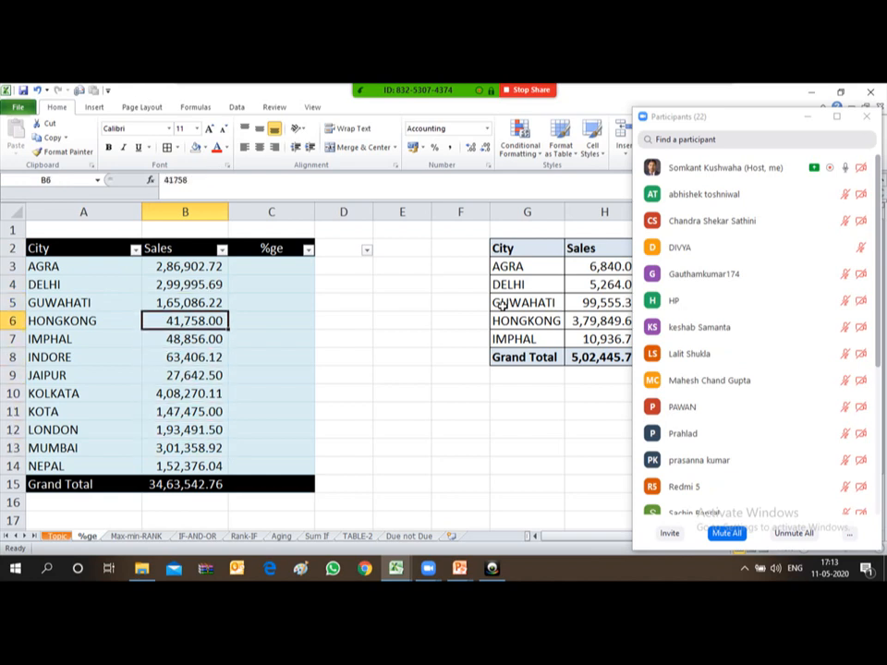
Select the Sales header in cell B2 and admit the waiting participant to the meeting.
key("Left")
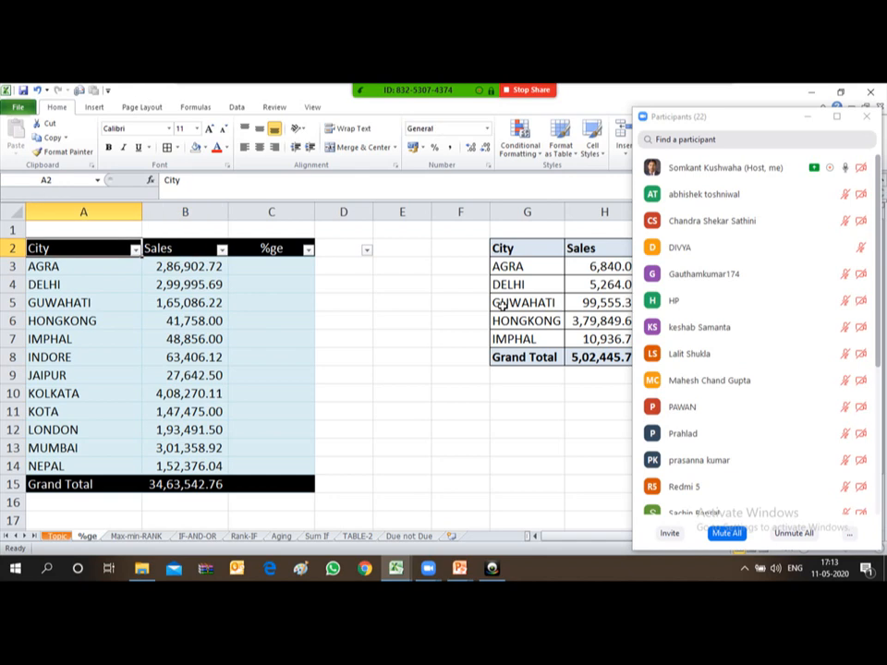
key("Right")
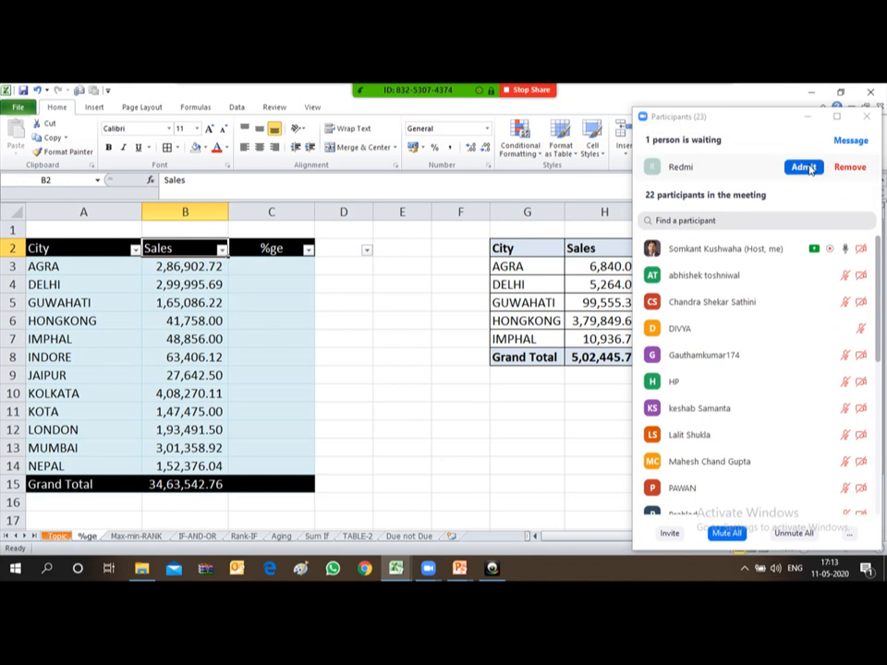
left_click(803, 168)
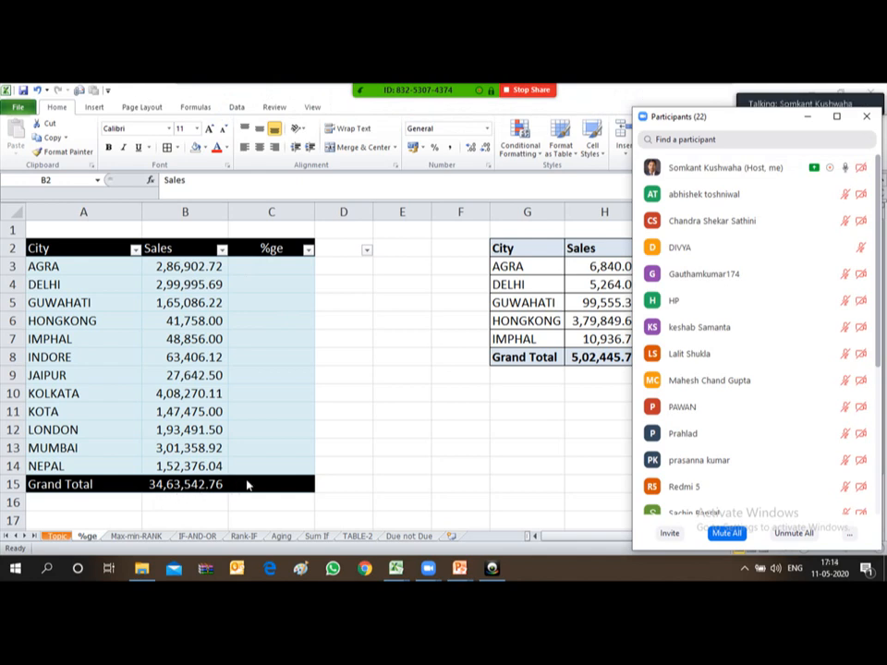
Go through the individual city amounts in the Sales column again, ending at Agra's value in cell B3.
left_click(180, 280)
key("Down")
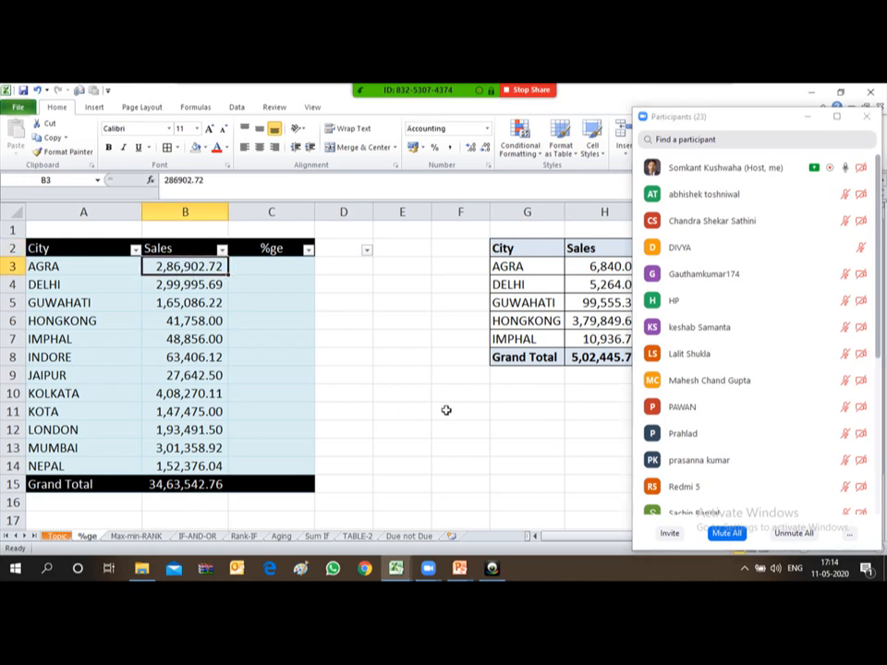
key("Down")
key("Down")
key("Down")
key("Down")
key("Down")
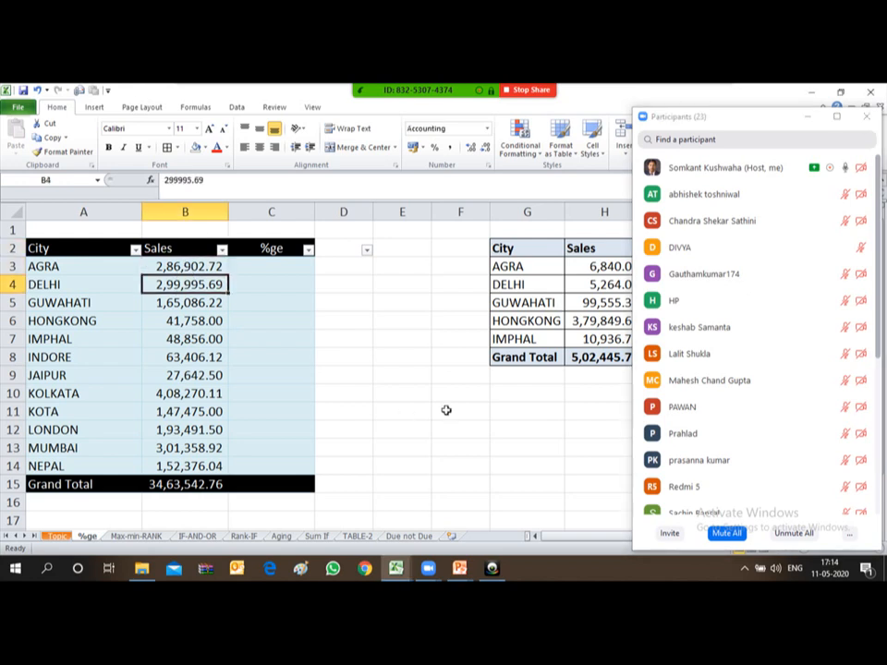
key("Down")
key("Down")
key("Down")
key("Down")
key("Down")
key("Down")
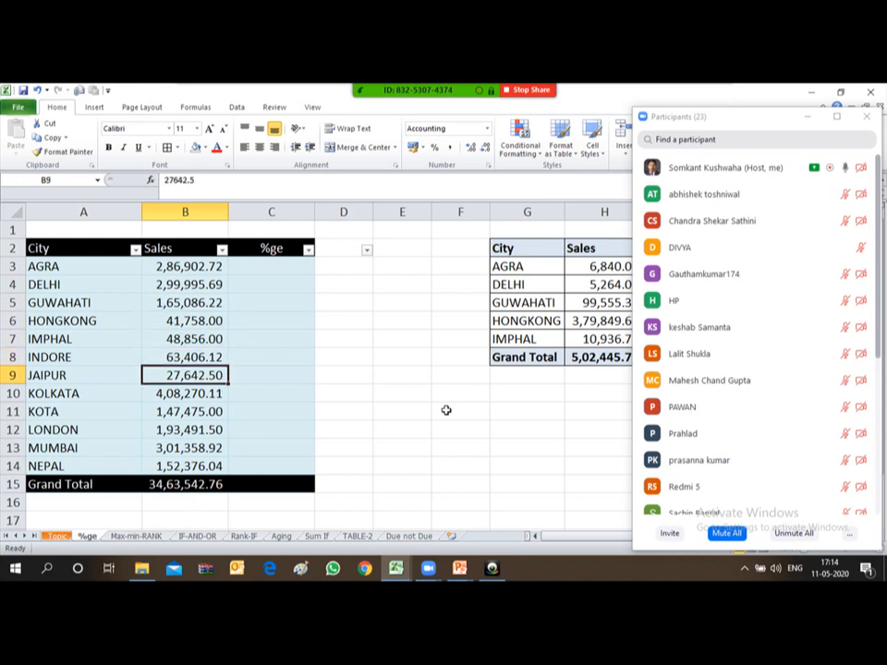
key("Up")
key("Up")
key("Up")
key("Up")
key("Up")
key("Up")
key("Up")
key("Up")
key("Up")
key("Up")
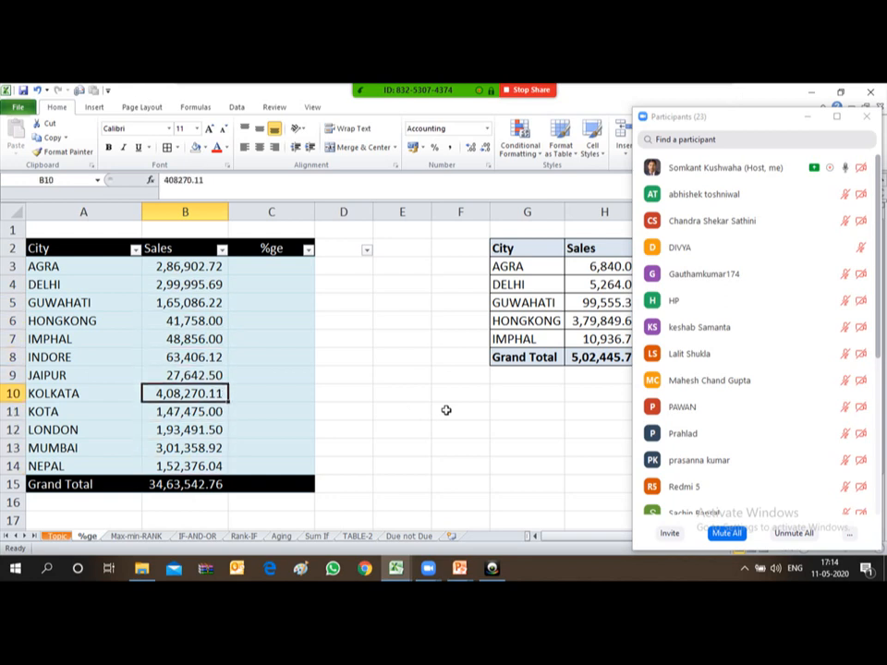
key("Up")
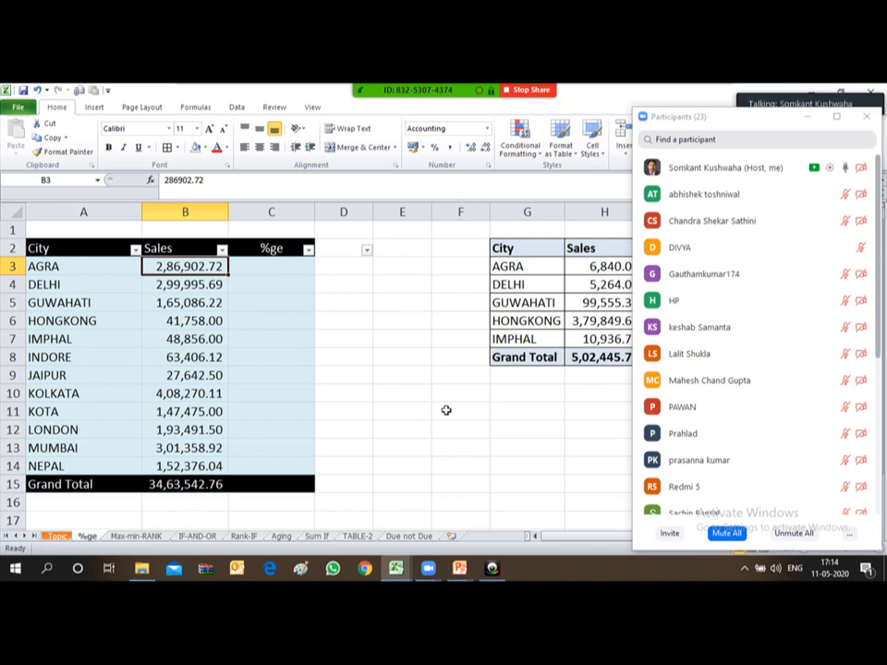
Enter the formula =B3/B15 in cell C3 for Agra's share of the Grand Total, admitting the waiting participant meanwhile.
key("Right")
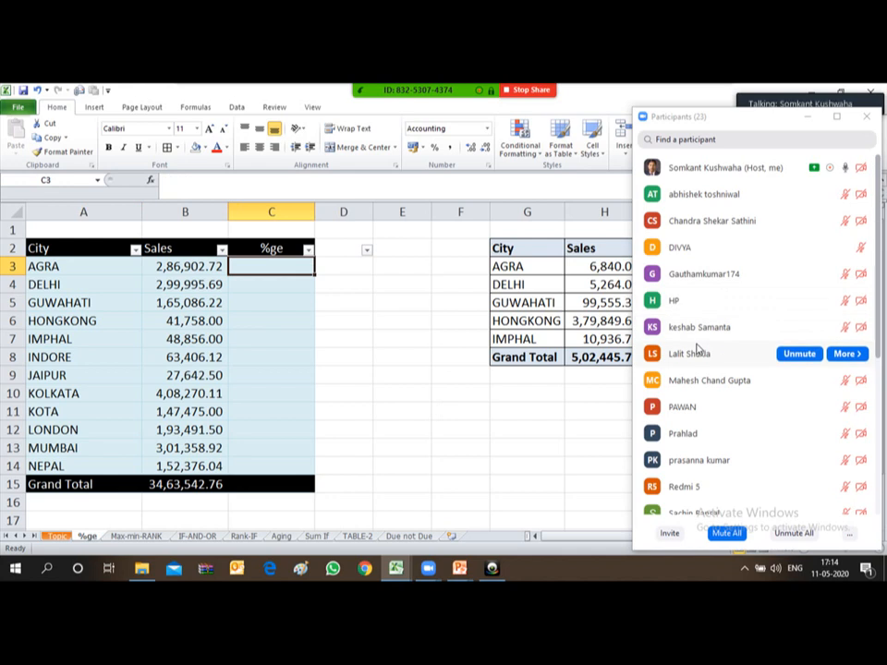
type("=")
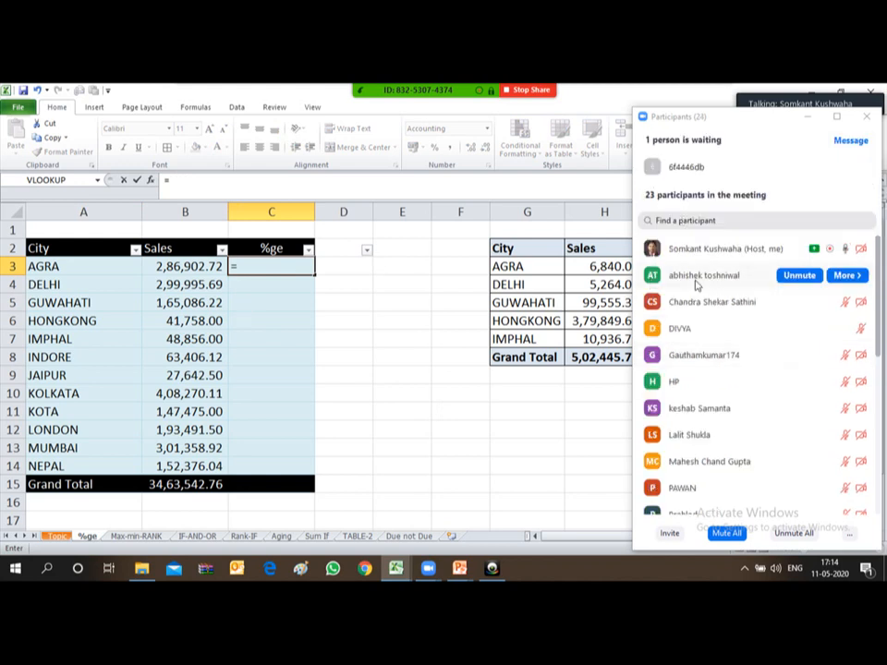
left_click(807, 167)
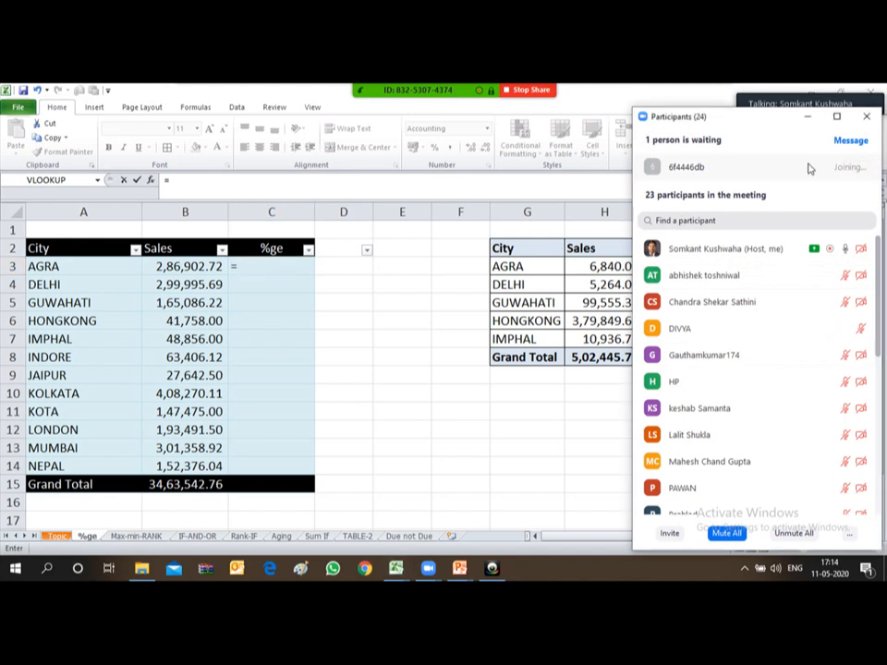
type("=")
left_click(178, 267)
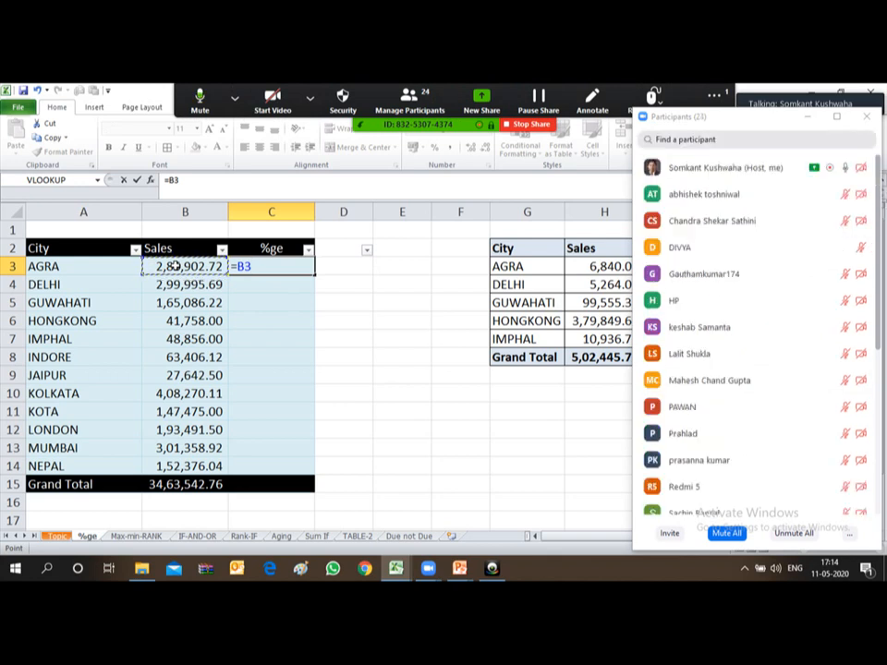
type("/")
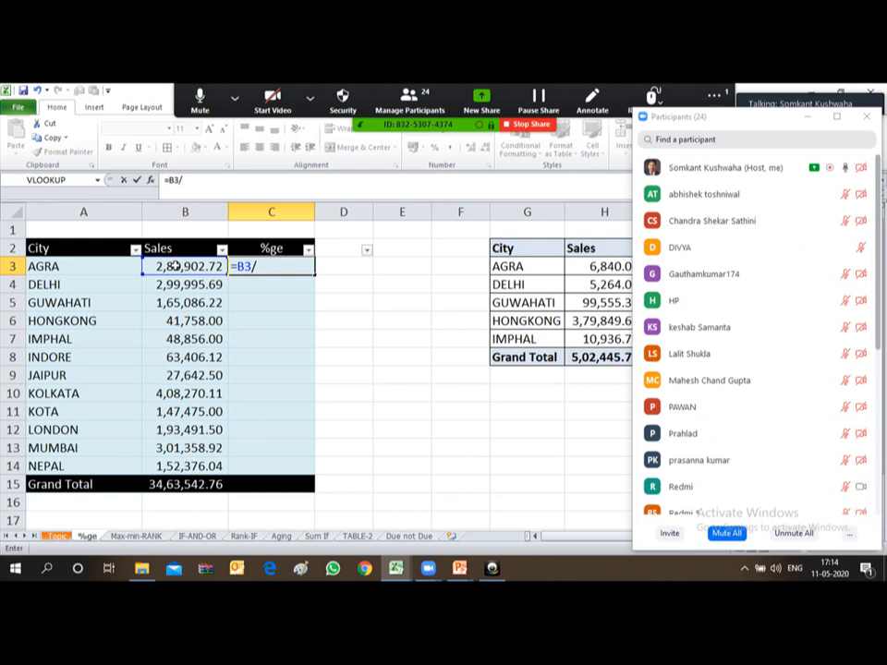
left_click(170, 484)
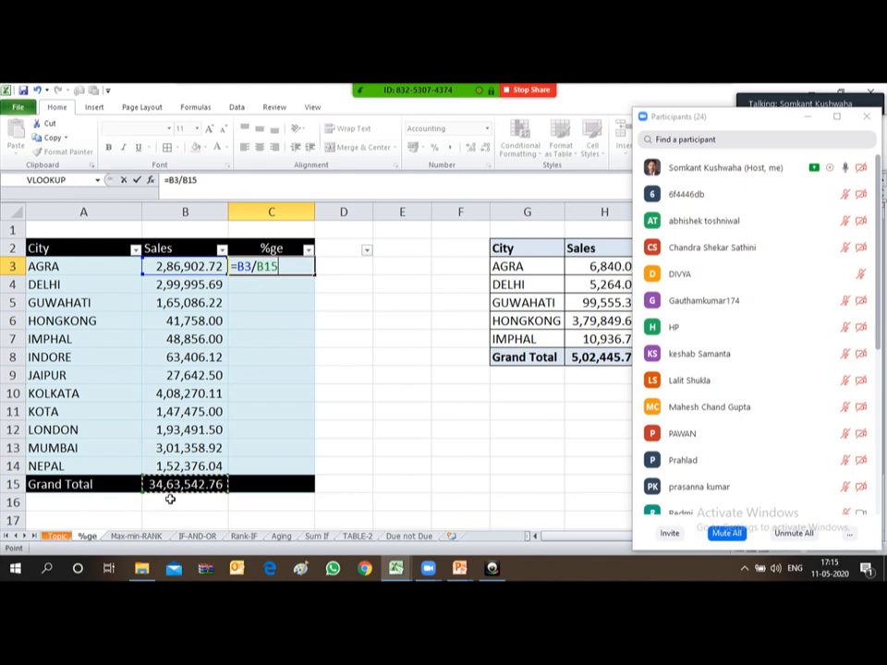
key("Return")
key("Up")
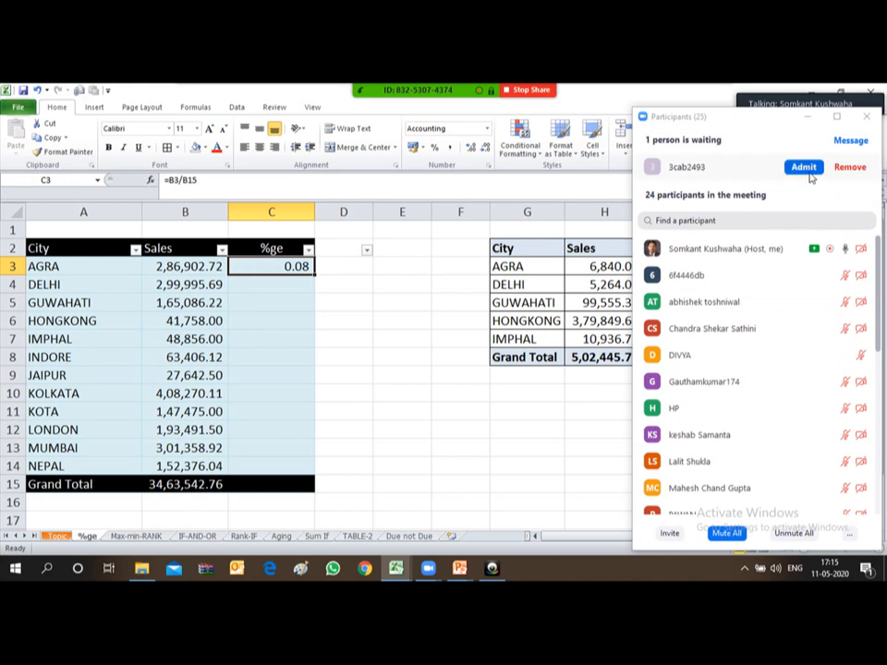
Apply Percent Style to cell C3, and admit each waiting participant to the meeting.
left_click(808, 172)
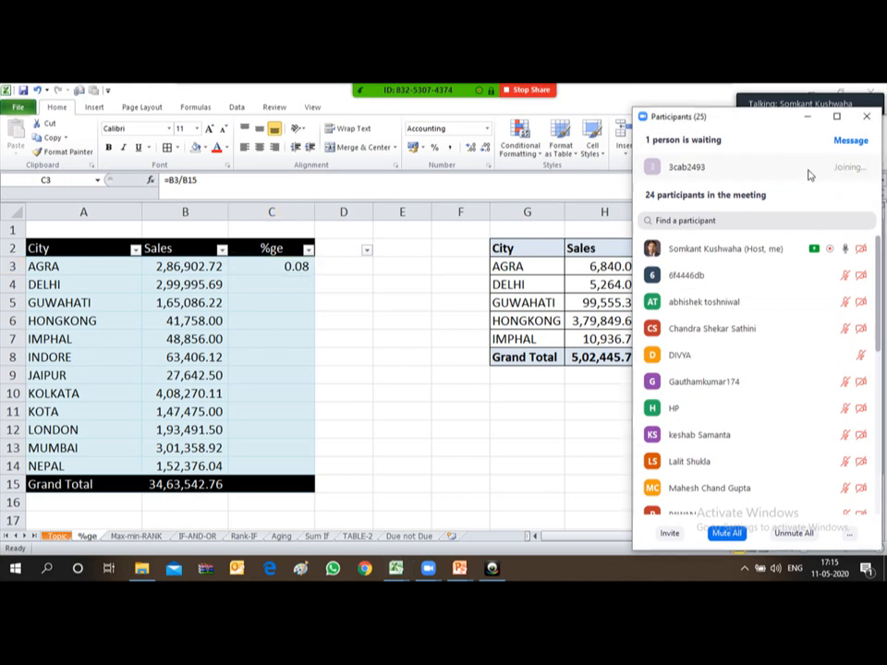
left_click(280, 266)
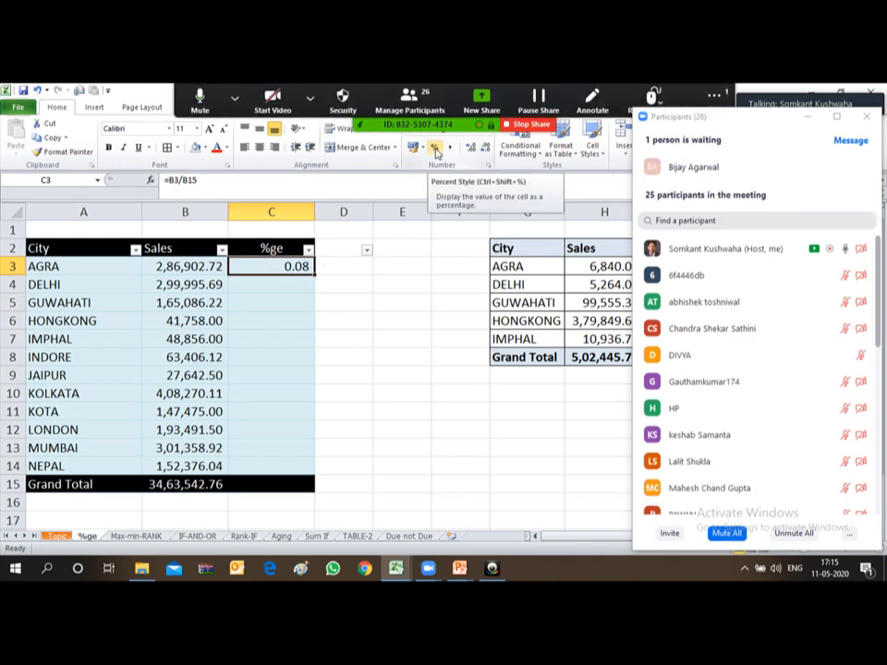
left_click(435, 151)
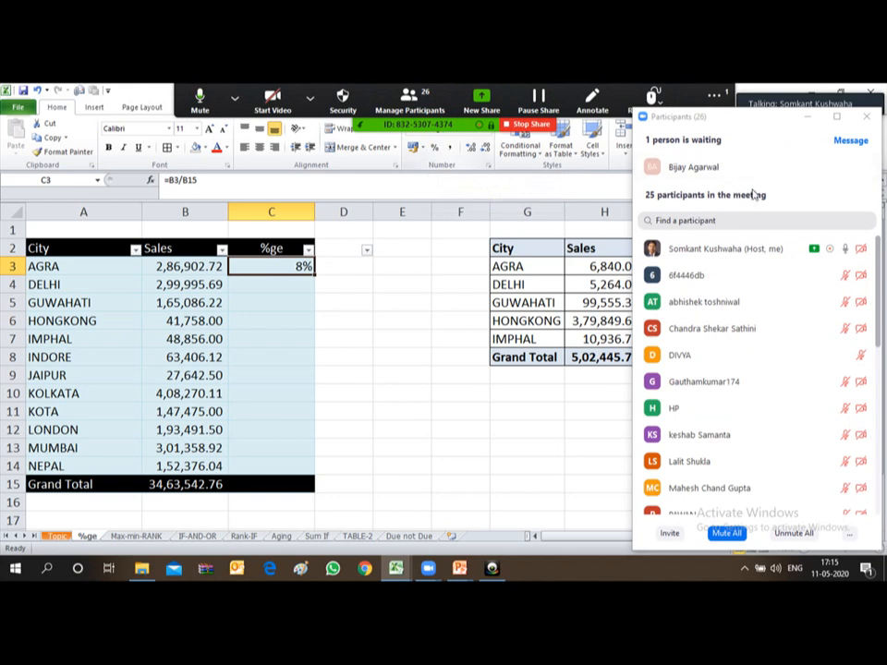
left_click(804, 168)
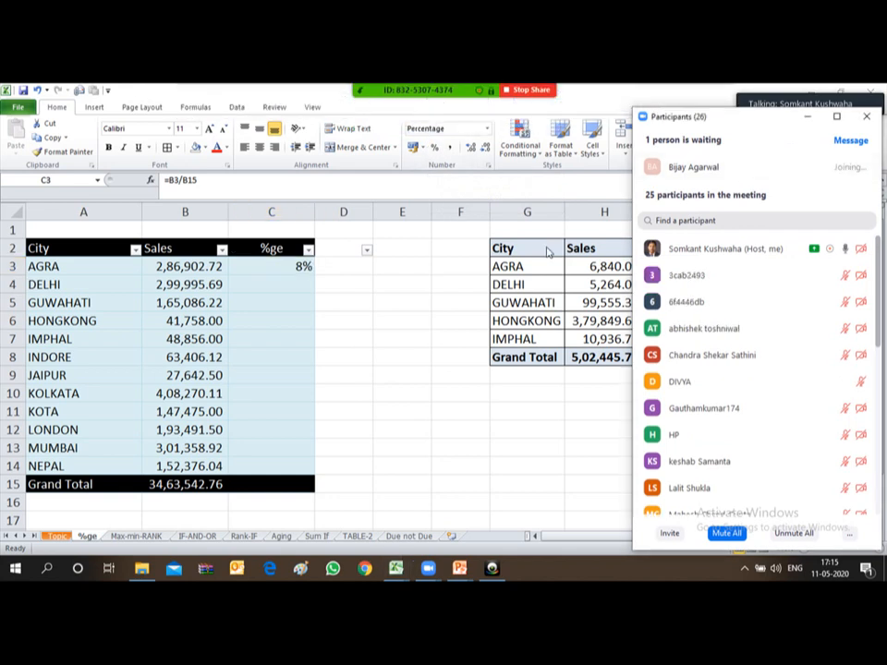
Examine the formula in cell C3 and the Agra cells beside it.
left_click(261, 266)
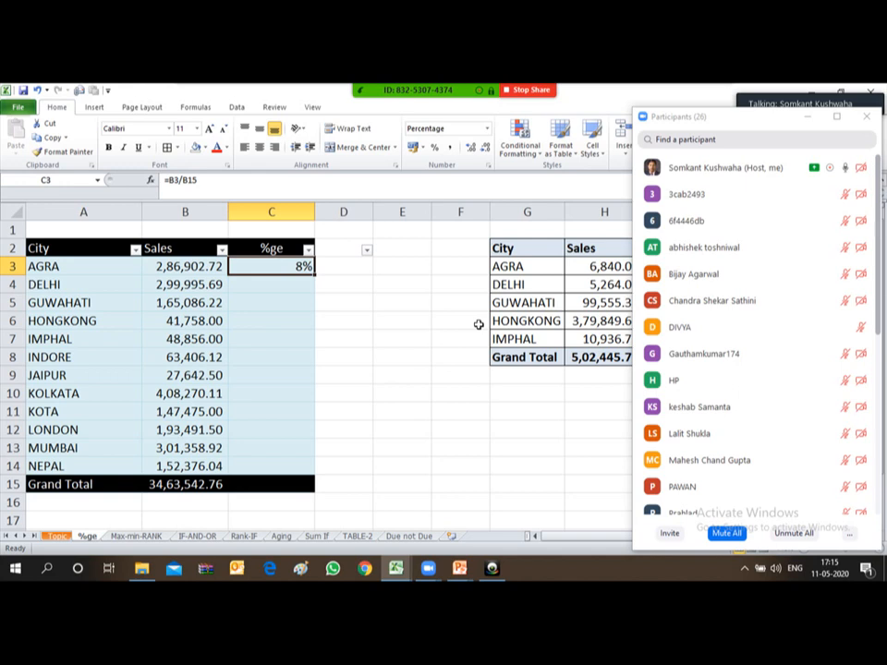
double_click(275, 261)
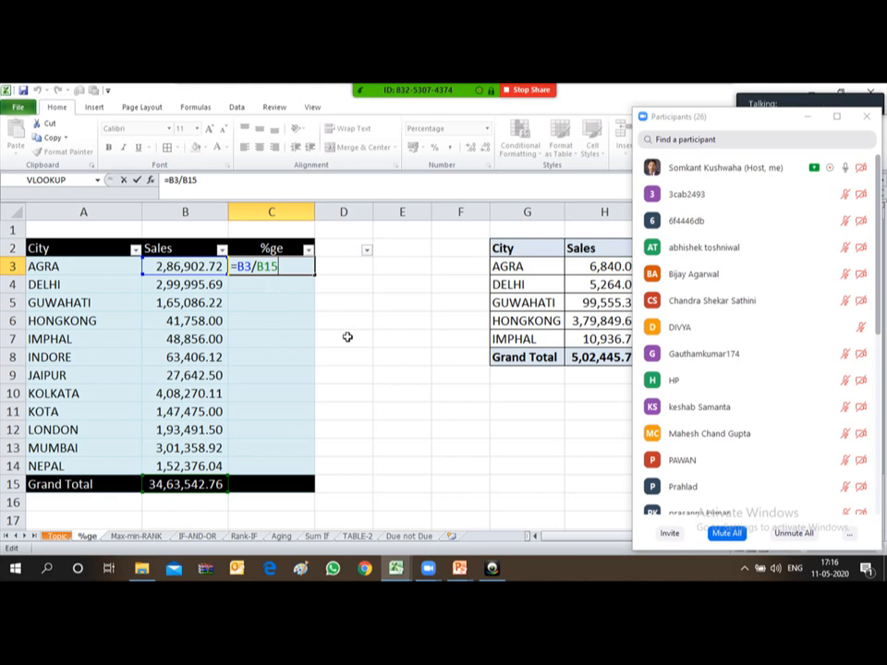
key("shift+Tab")
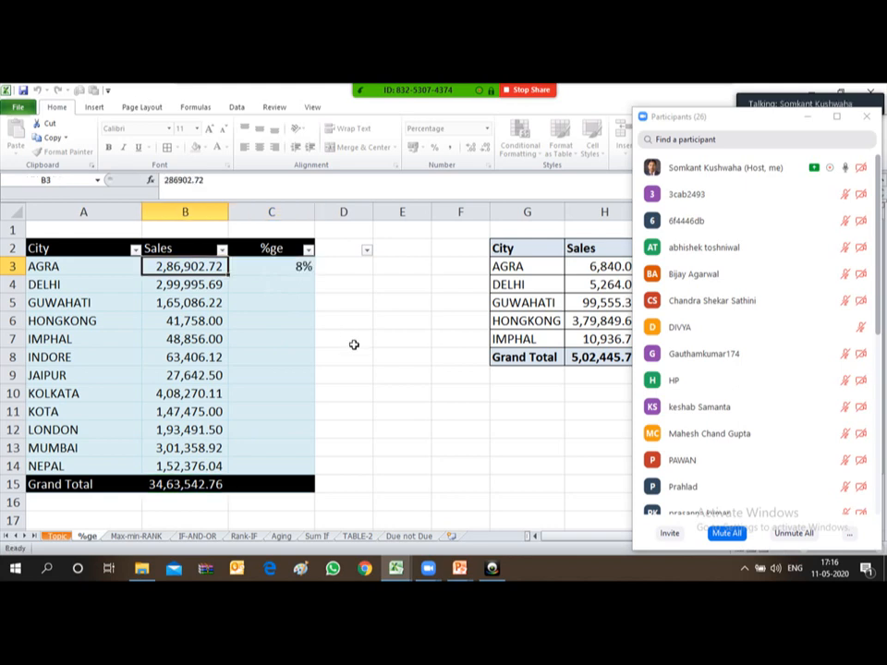
key("Left")
key("Right")
key("Right")
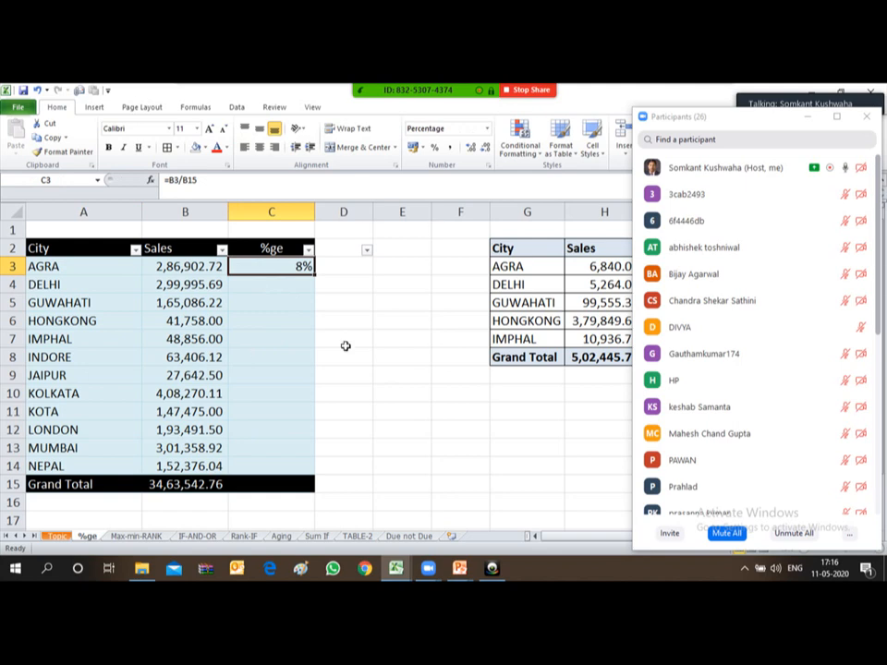
key("Down")
key("Up")
Make the Grand Total reference in cell C3 absolute so the formula reads =B3/$B$15.
key("F2")
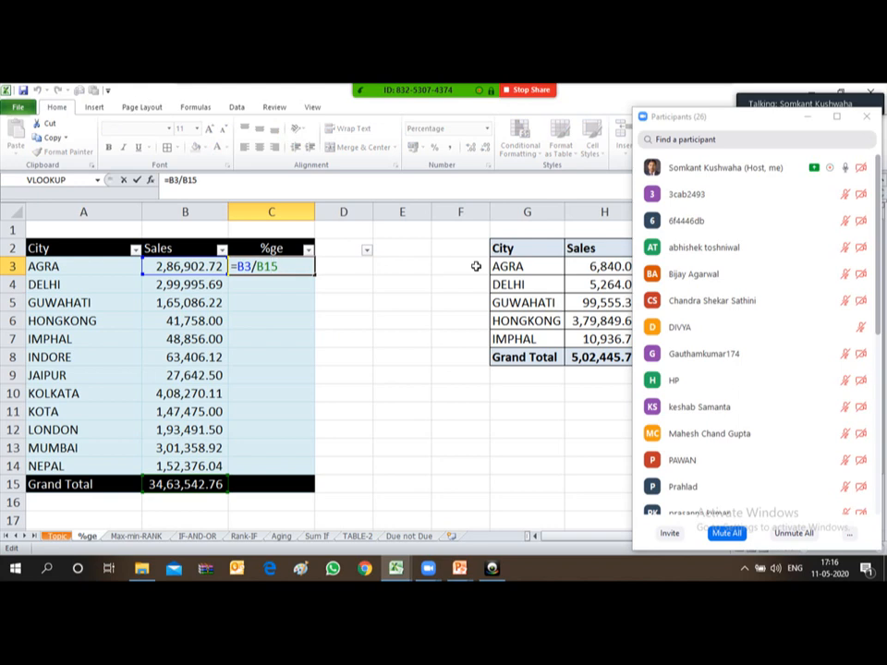
key("F4")
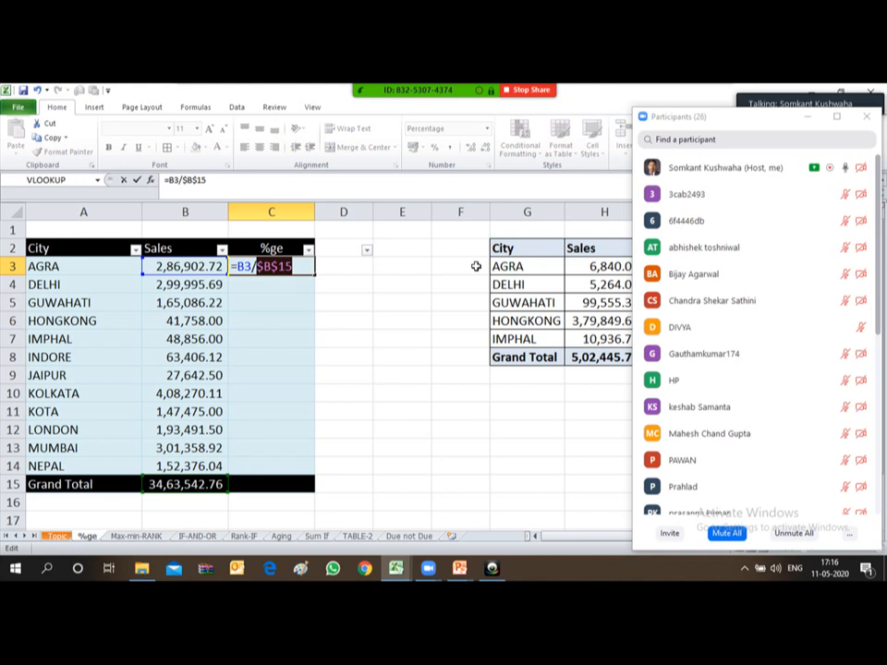
key("Return")
key("Up")
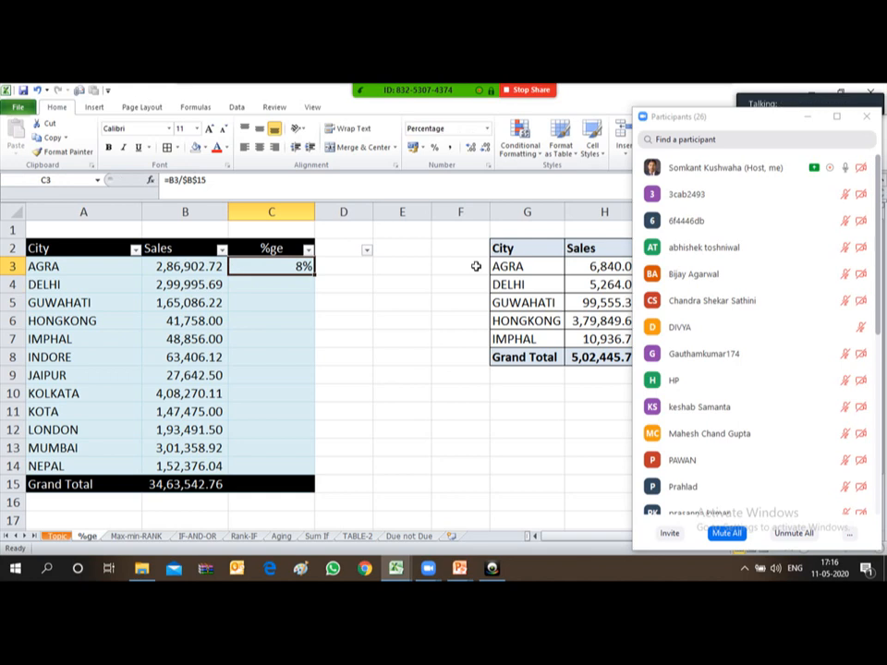
Copy the percentage formula from cell C3 down to C14 for all the remaining cities.
key("ctrl+c")
key("shift+Down")
key("shift+Down")
key("shift+Down")
key("shift+Down")
key("shift+Down")
key("shift+Down")
key("shift+Down")
key("shift+Down")
key("shift+Down")
key("shift+Down")
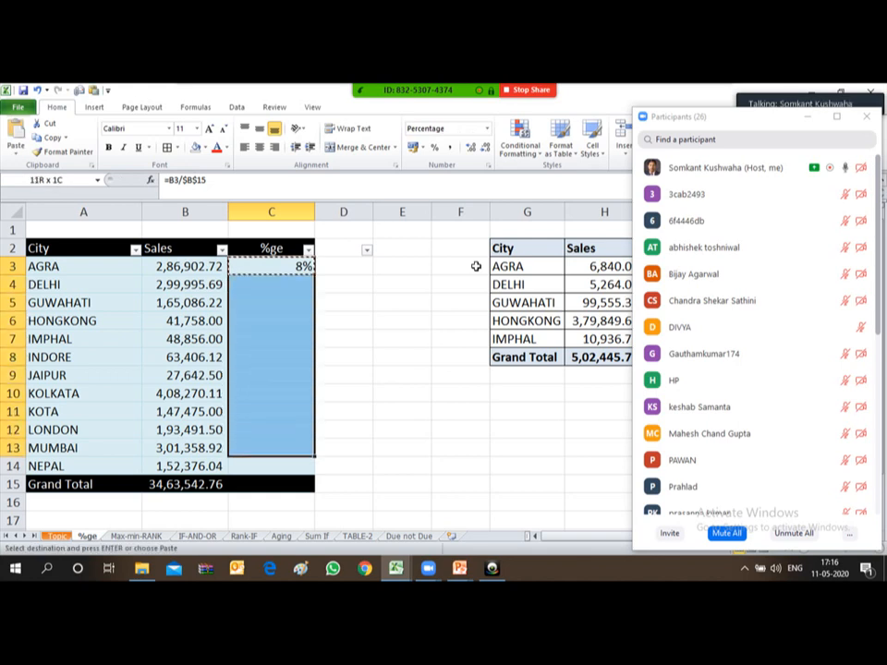
key("shift+Down")
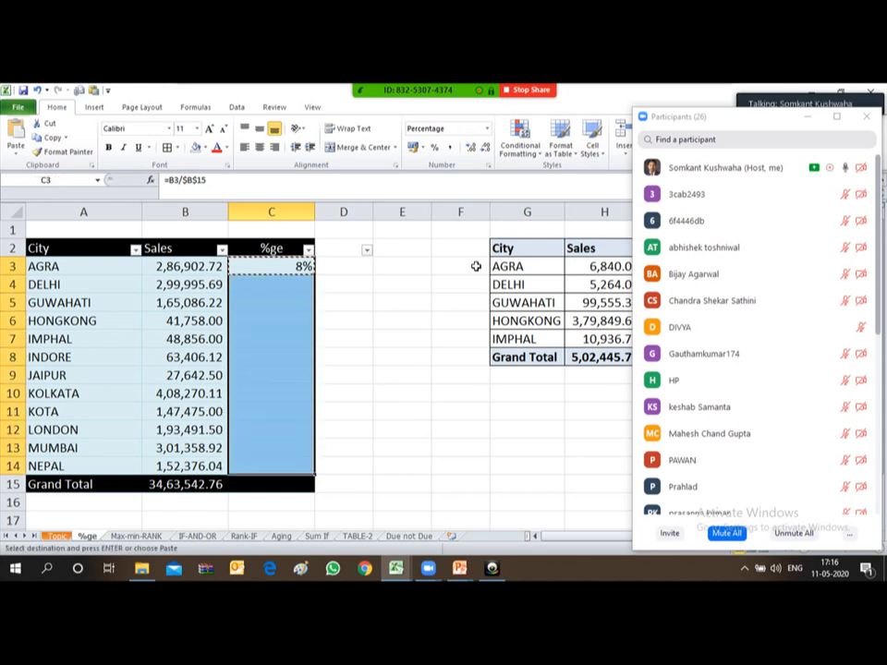
key("Return")
Total the %ge column in cell C15 with AutoSum over C3:C14.
key("Down")
key("Down")
key("Down")
key("Down")
key("Down")
key("Down")
key("Down")
key("Down")
key("Down")
key("Down")
key("Down")
key("Down")
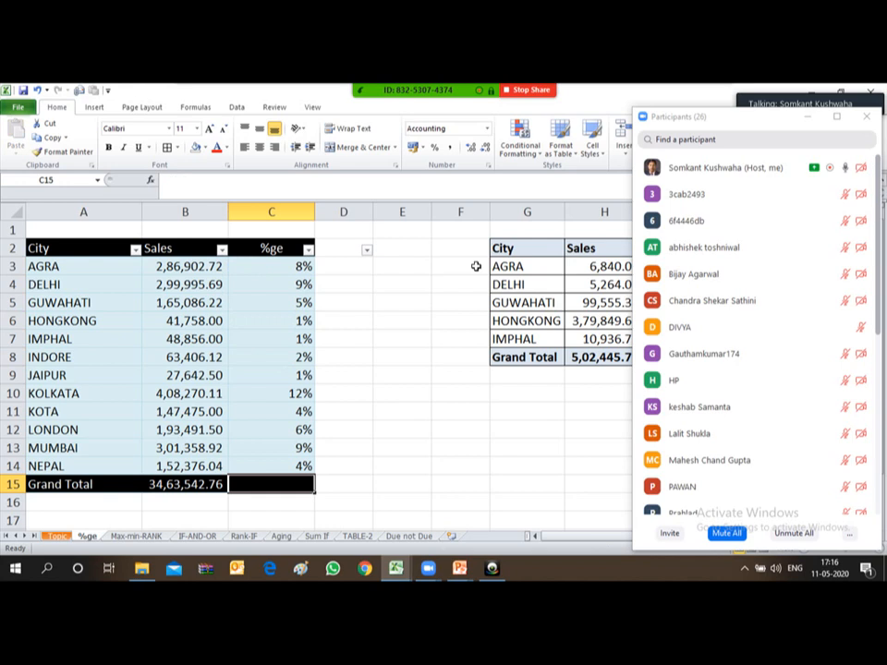
key("alt")
key("alt+equal")
key("Return")
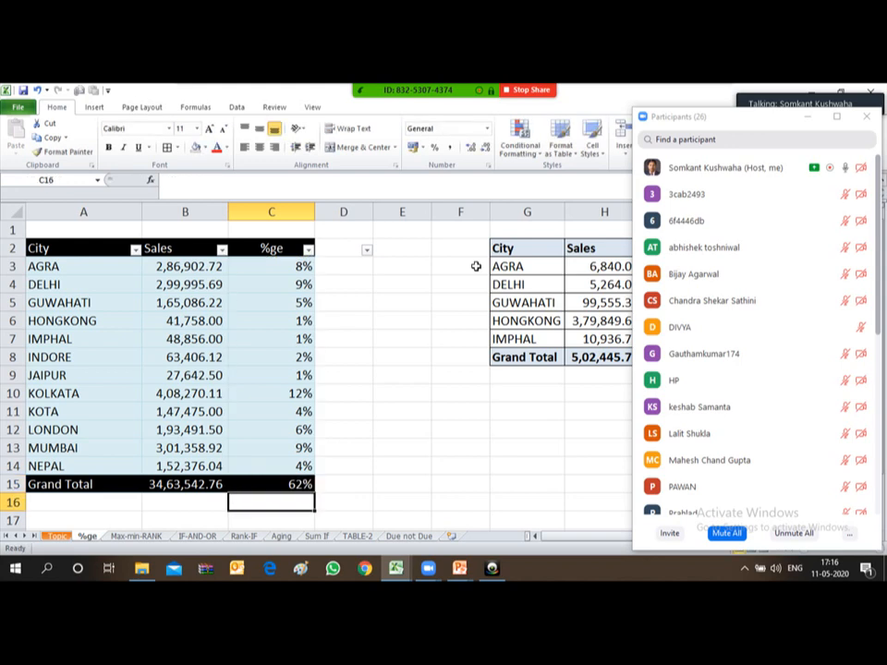
key("Up")
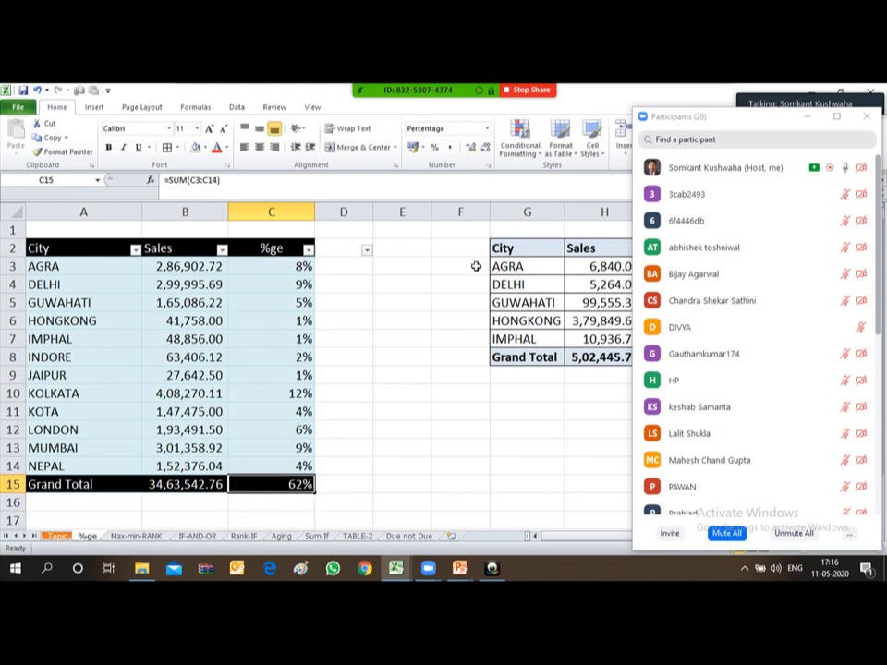
Replace the fixed Grand Total in cell B15 with an AutoSum formula, =SUM(B3:B14).
key("Up")
key("Left")
key("Left")
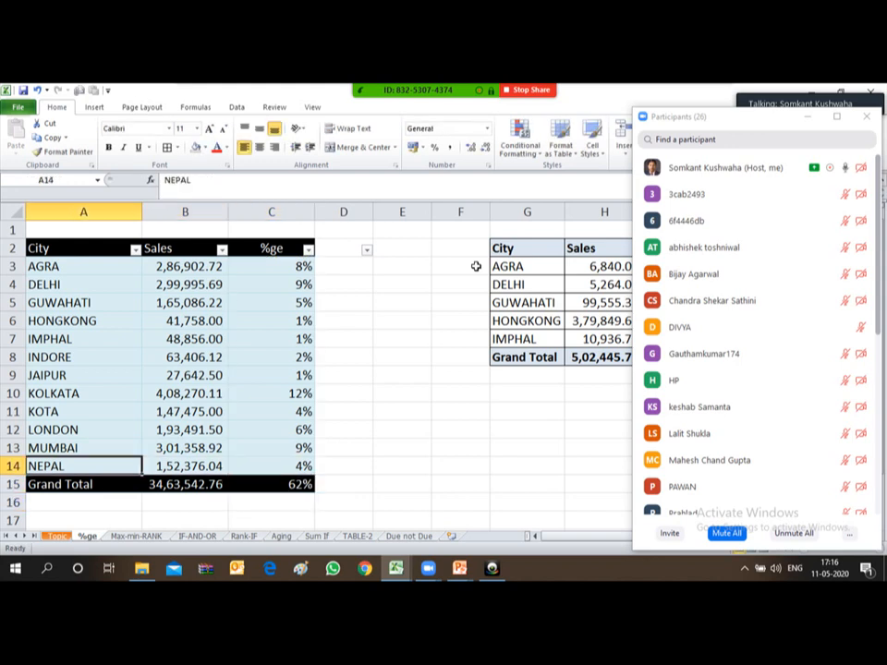
key("Right")
key("Right")
key("Left")
key("Down")
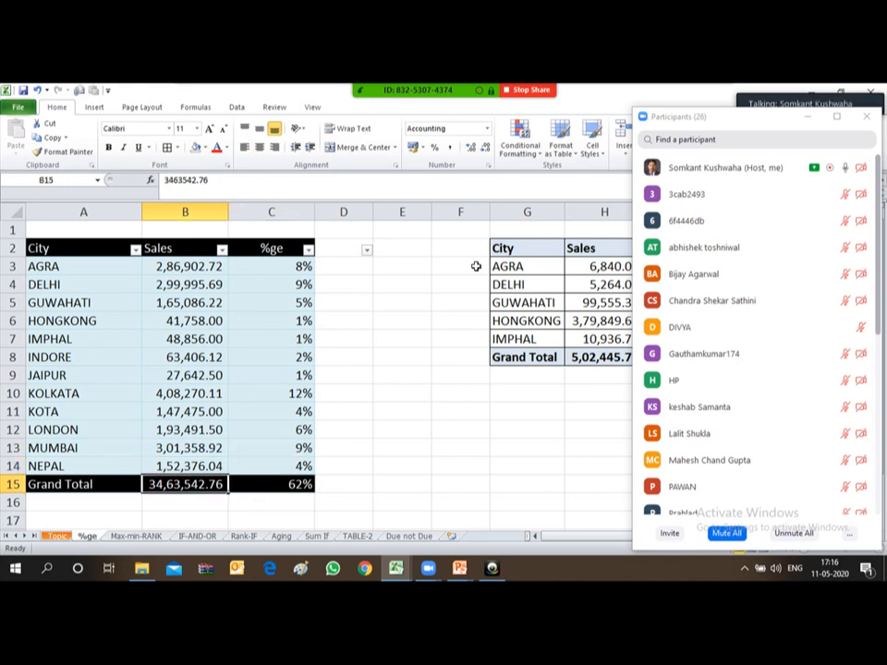
key("alt+equal")
key("Return")
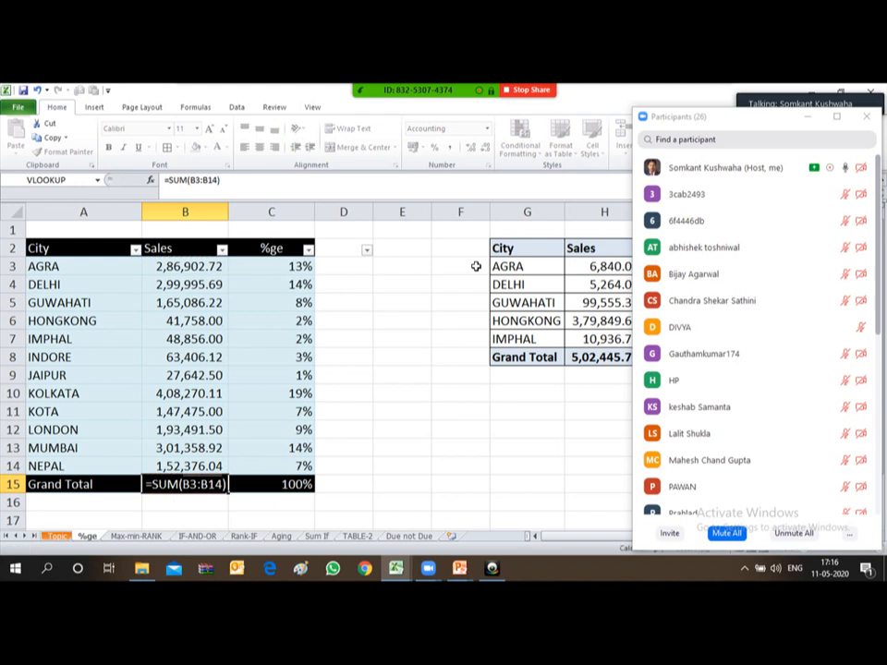
key("Up")
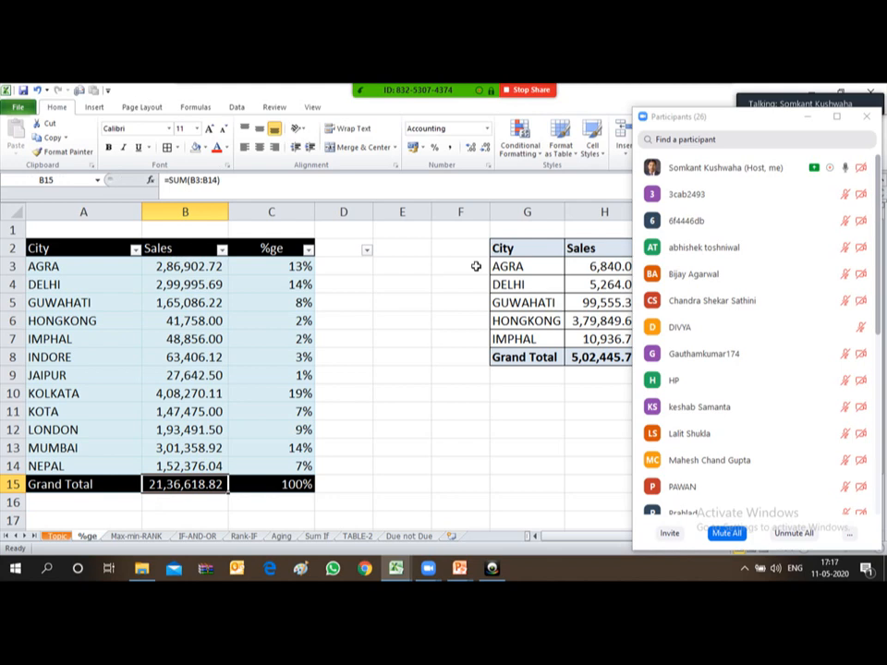
Examine the %ge formulas from the Grand Total row up to Agra and Delhi.
key("Right")
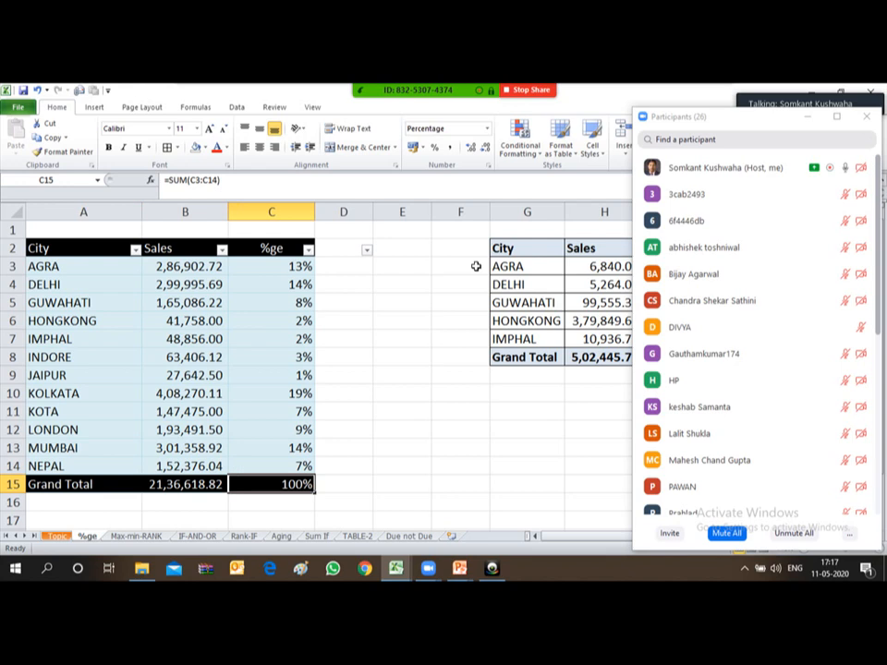
key("Up")
key("Up")
key("Up")
key("Up")
key("Up")
key("Up")
key("Up")
key("Up")
key("Up")
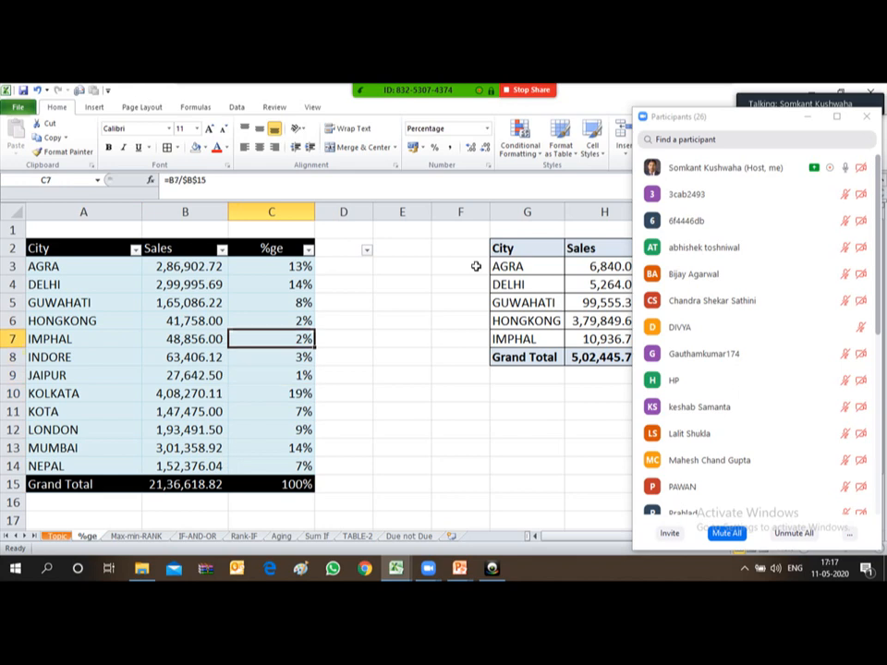
key("Up")
key("Up")
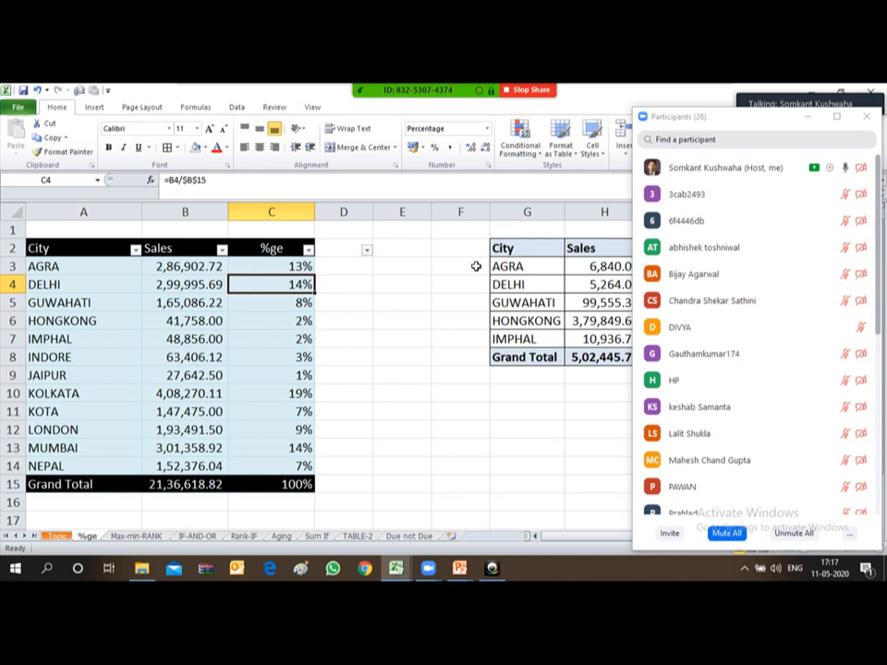
key("Up")
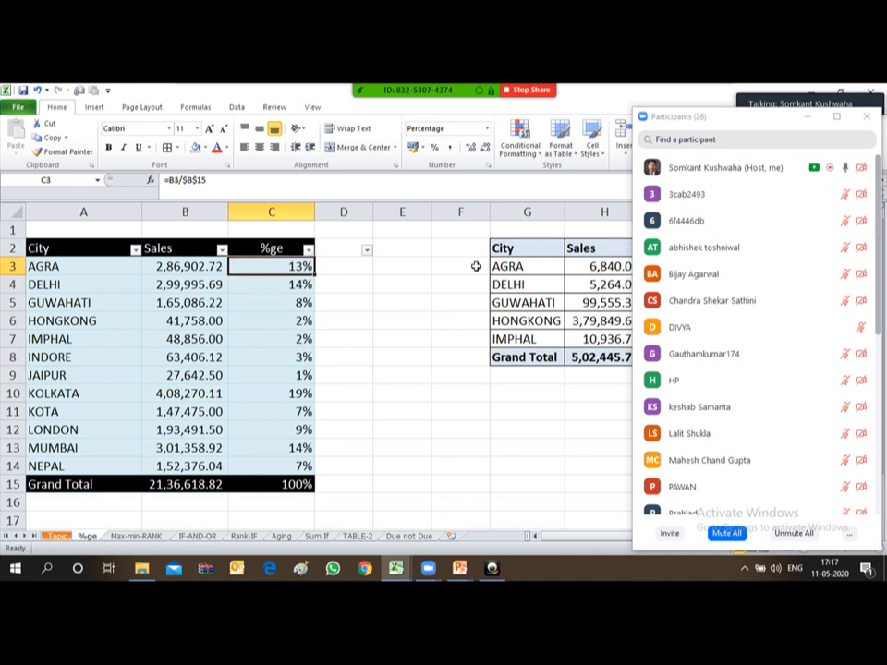
key("Down")
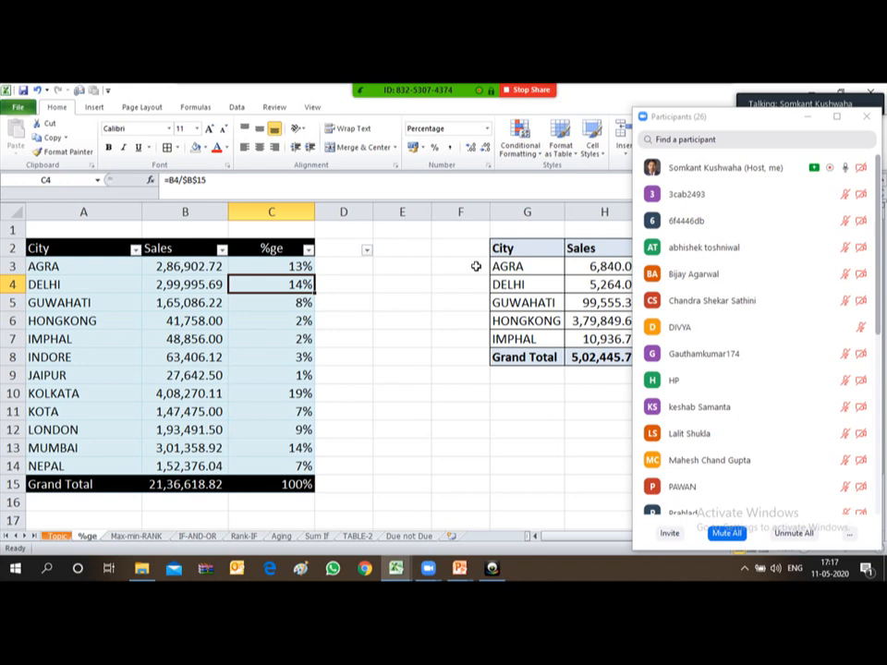
Examine the City, Sales and GST columns of the second table, which has an empty GST Rate column.
key("Right")
key("Right")
key("Right")
key("Right")
key("Right")
key("Right")
key("Right")
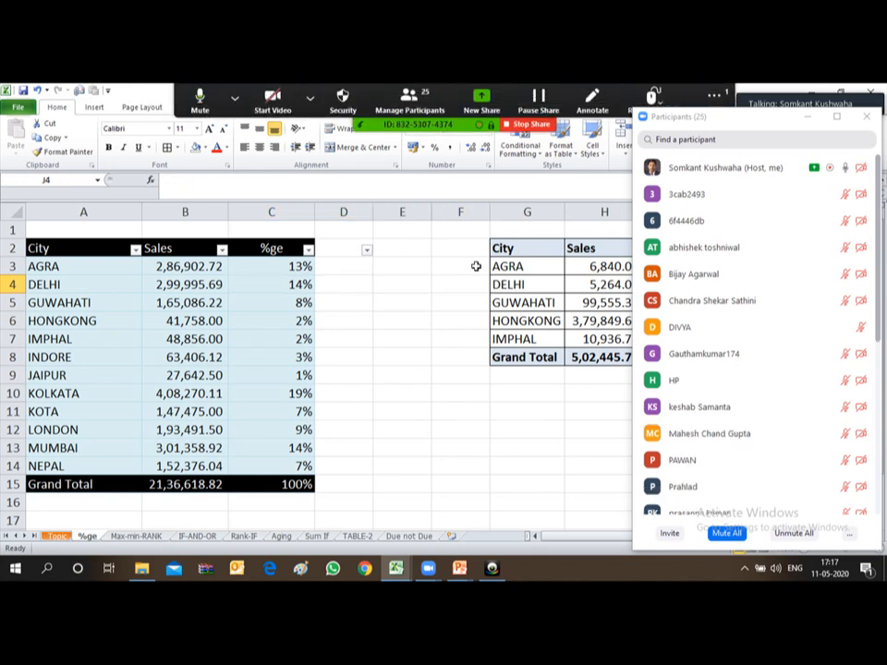
key("Right")
key("Right")
key("Right")
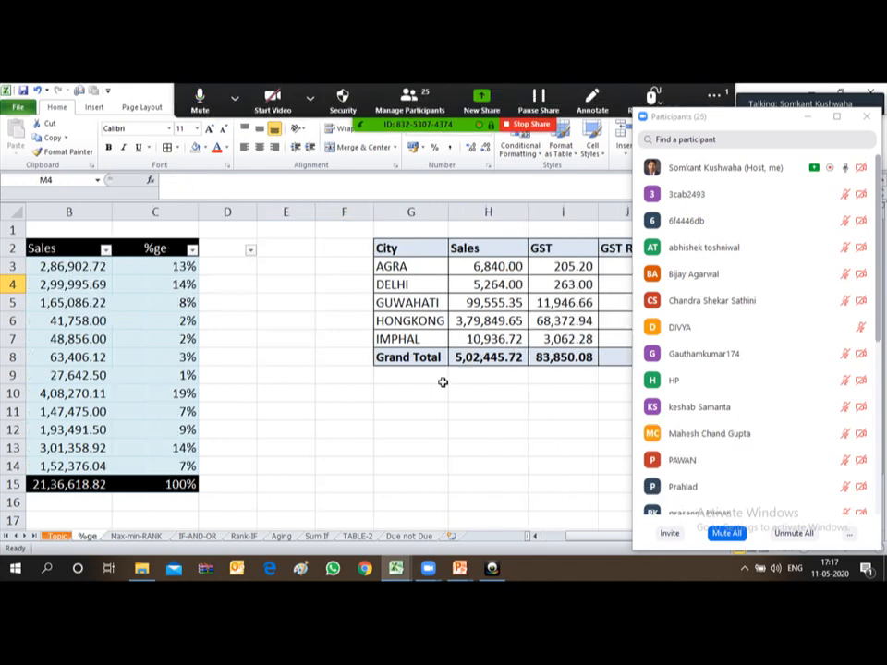
key("Right")
key("Right")
key("Right")
key("Right")
key("Right")
key("Right")
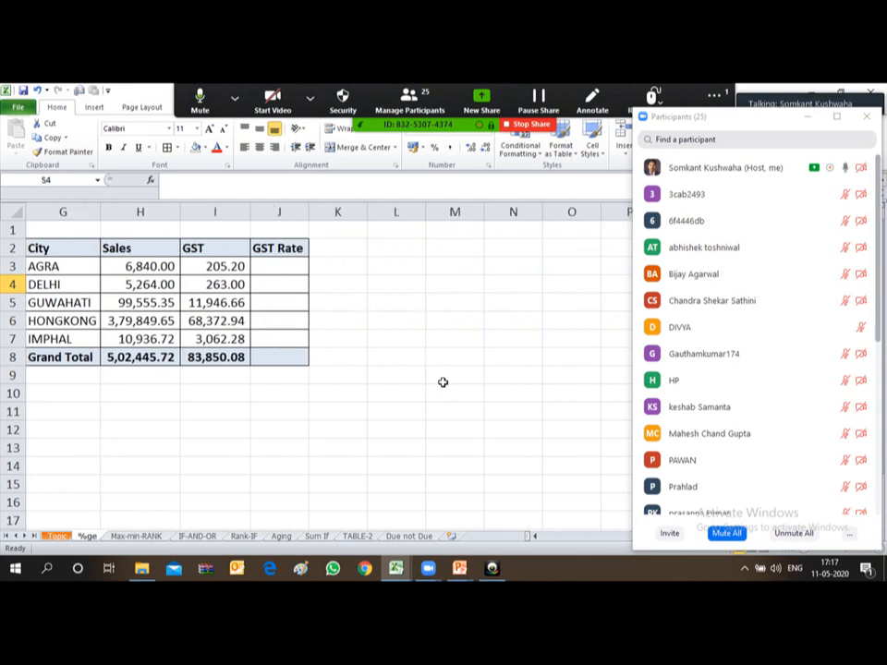
left_click(259, 267)
key("Left")
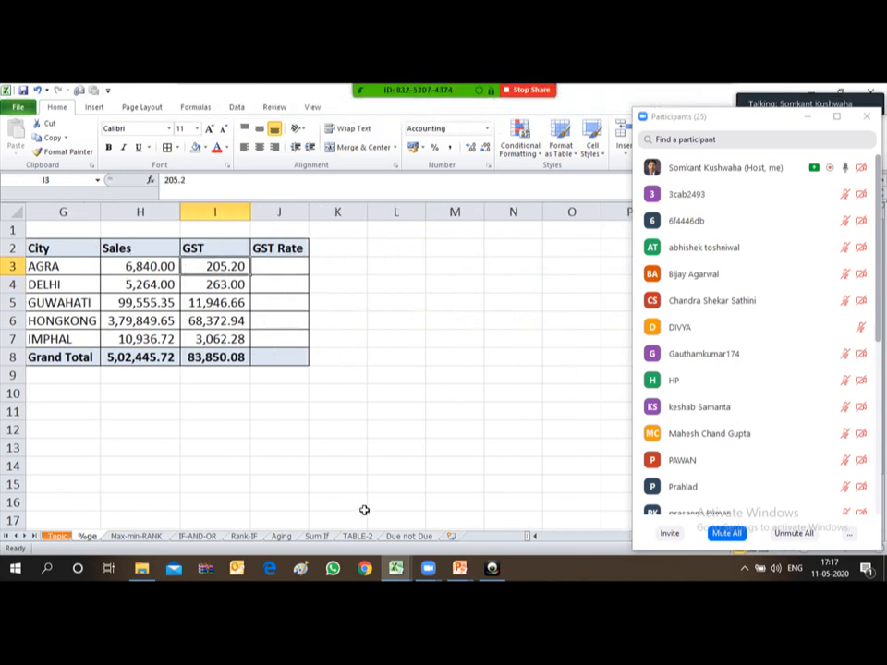
key("Left")
key("Left")
key("Left")
key("Right")
key("Right")
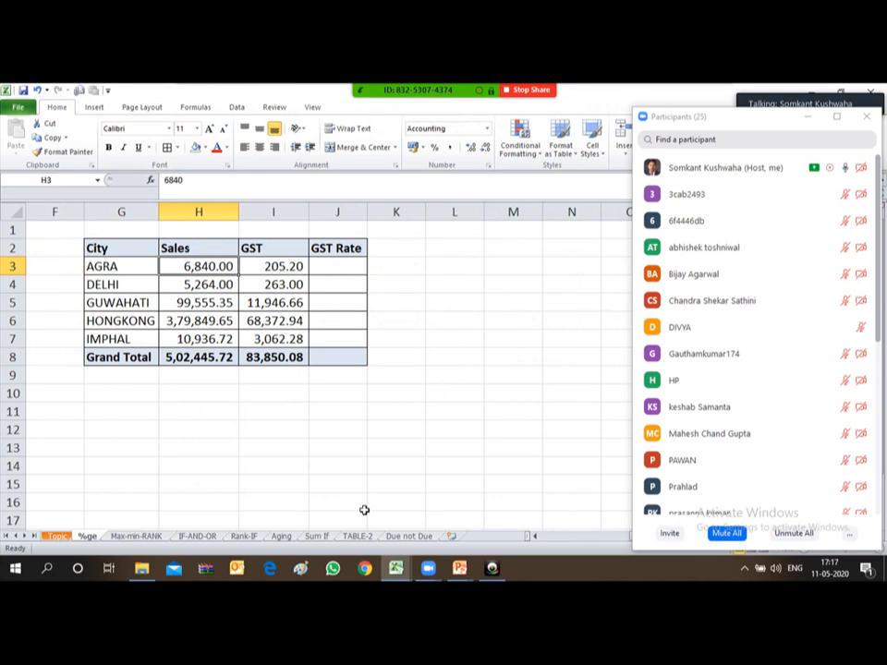
key("Down")
key("Down")
key("Up")
key("Up")
key("Up")
key("Right")
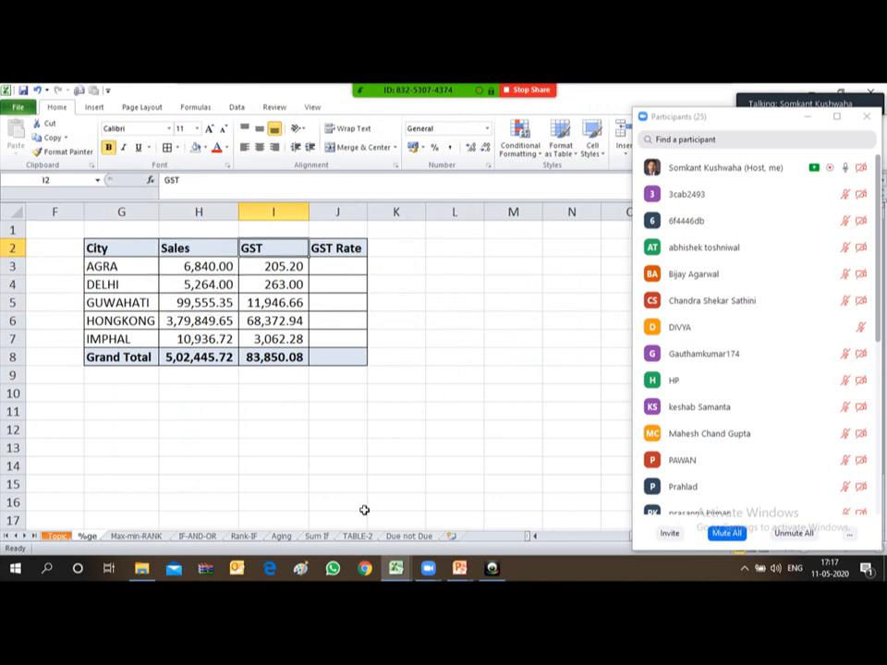
key("Down")
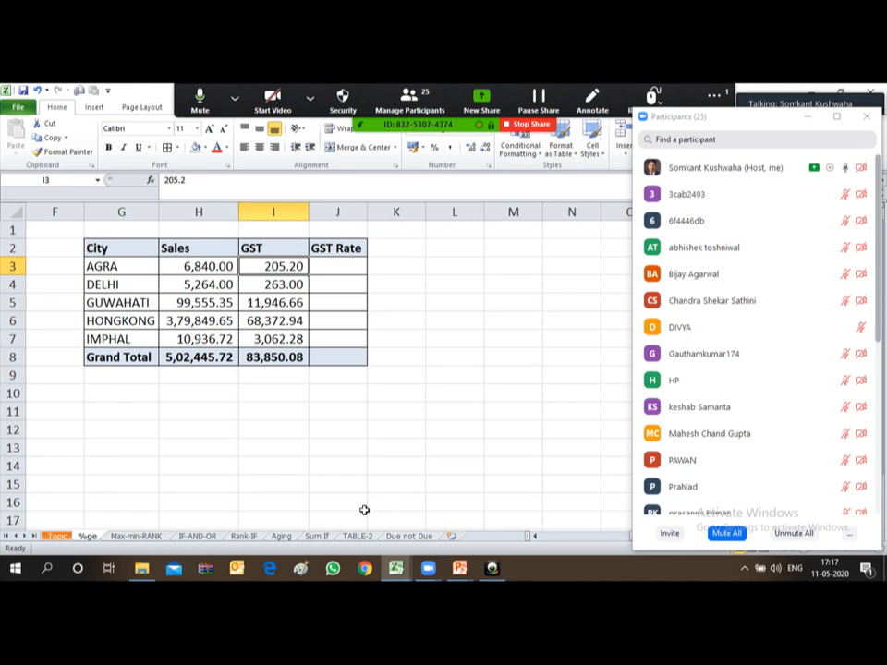
Enter the formula =I3/H3 in cell J3 for Agra's GST rate.
key("Right")
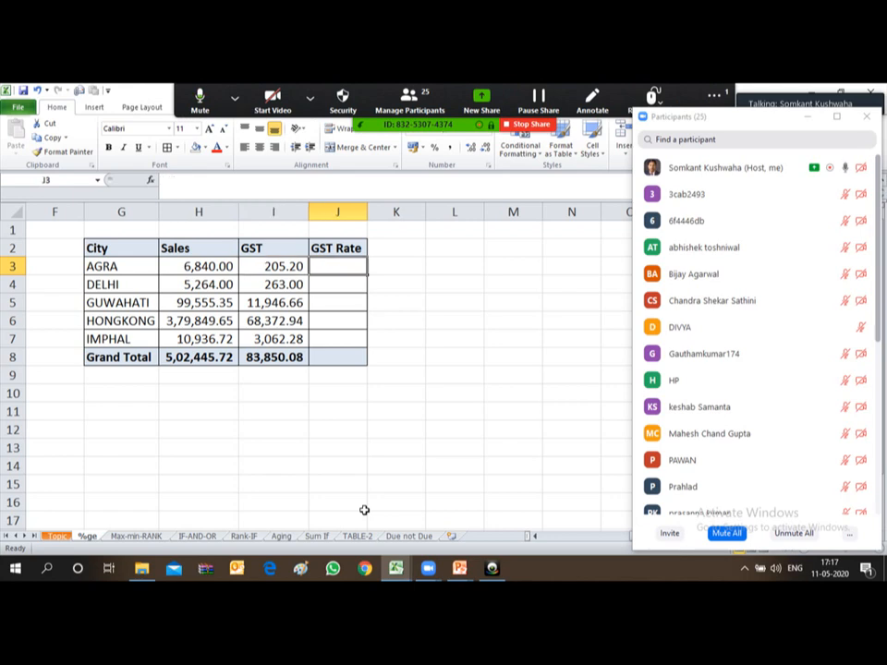
type("=")
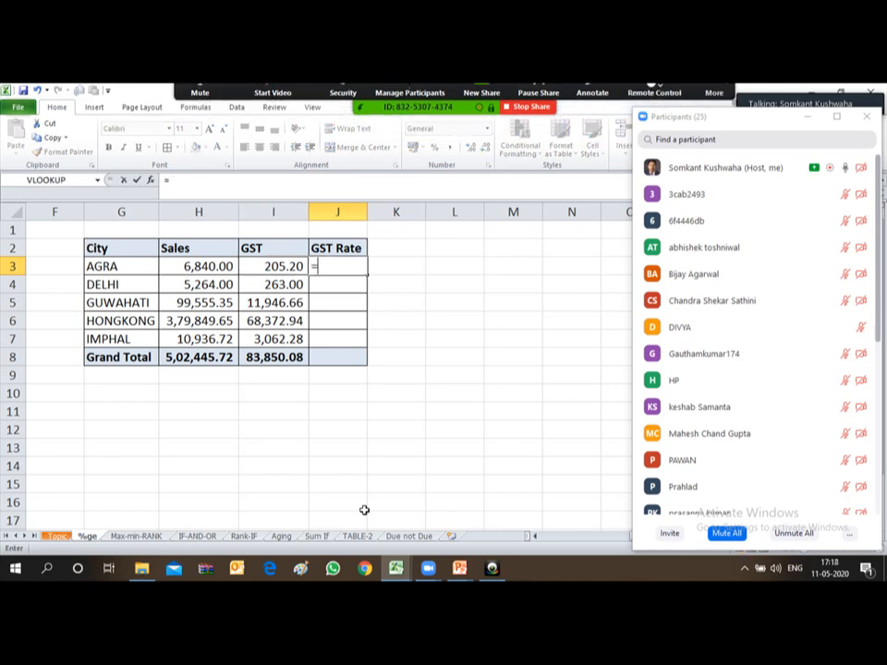
key("Left")
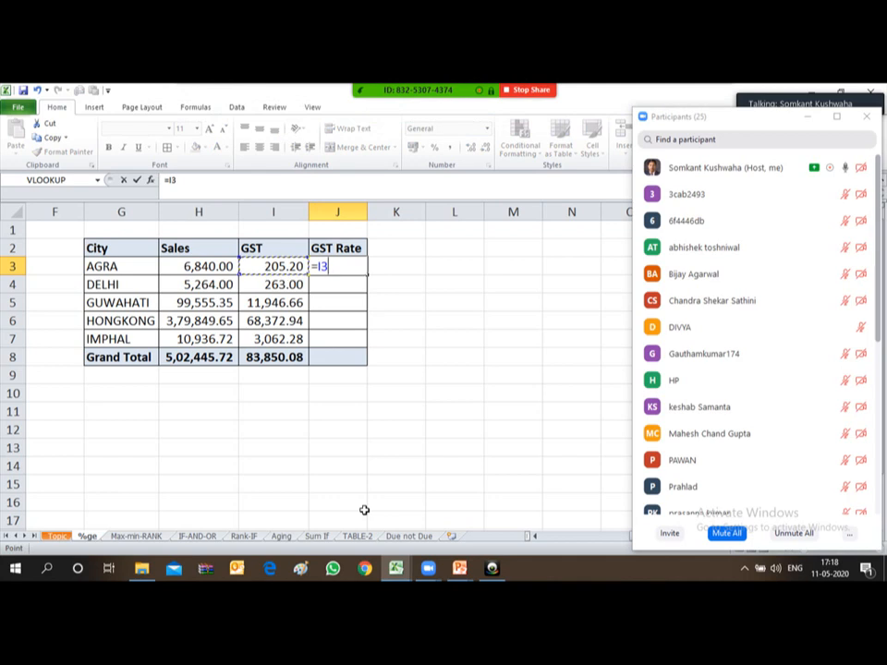
type("/")
left_click(204, 264)
key("Return")
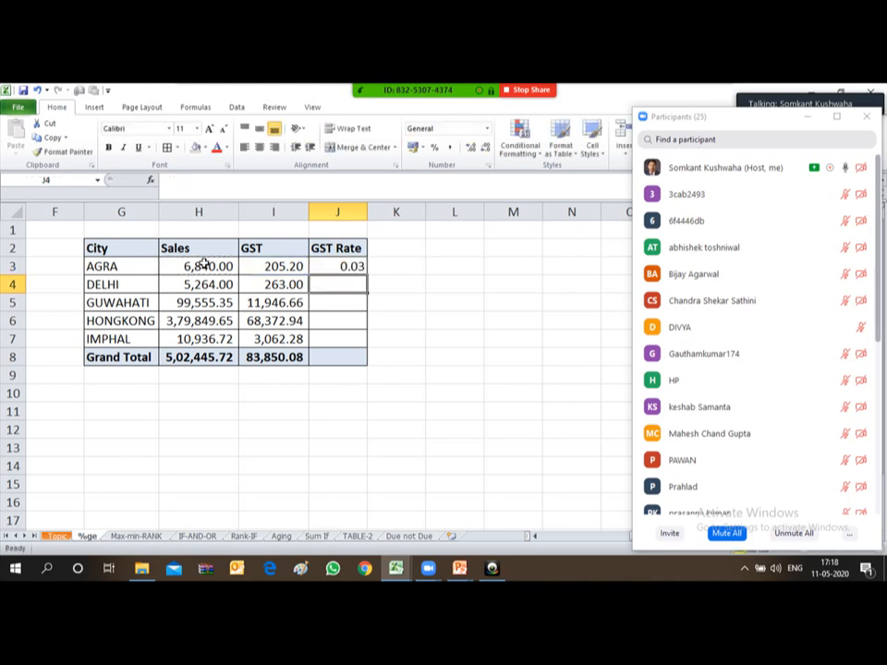
Apply Percent Style to Agra's GST Rate cell, J3.
key("Up")
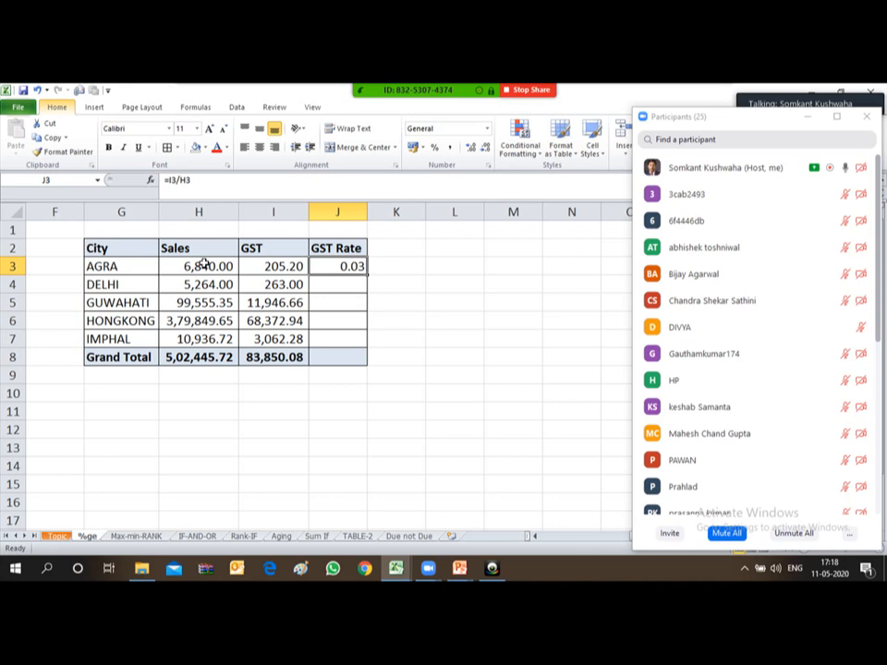
key("alt+h")
key("k")
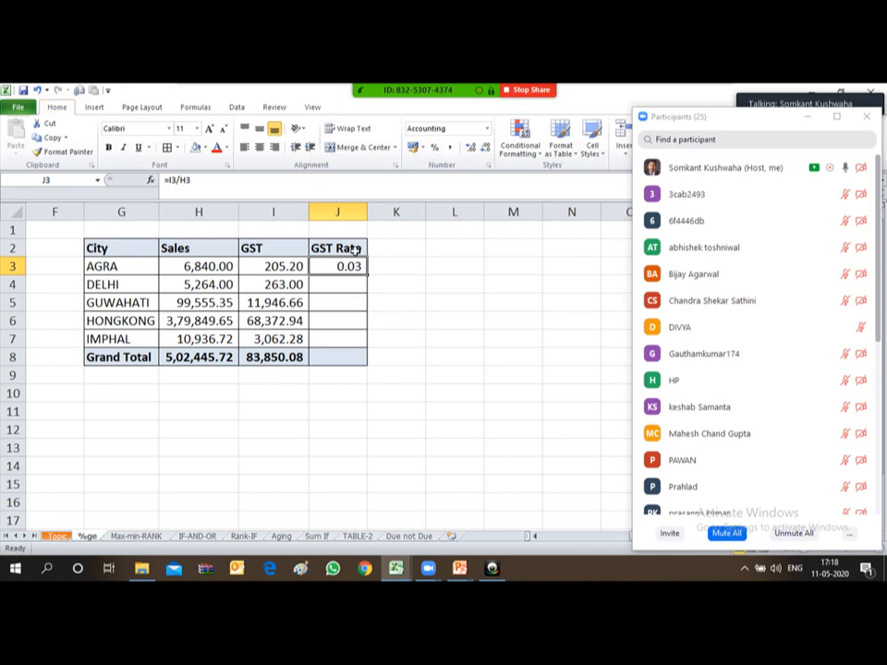
left_click(433, 151)
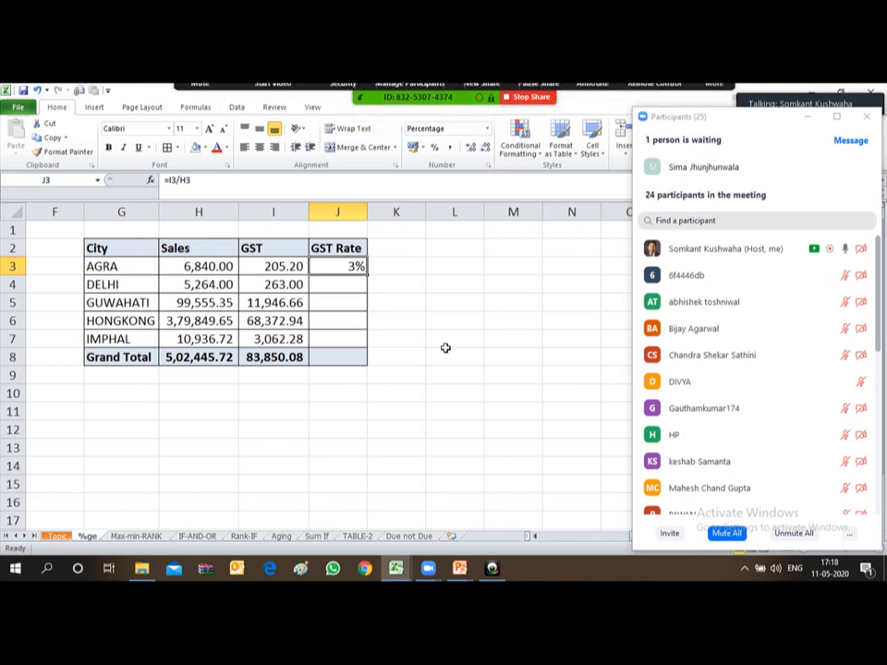
Copy the GST Rate formula from J3 down to J7, leaving out the Grand Total row, and admit the waiting participant.
key("ctrl+c")
key("shift+Down")
key("shift+Down")
key("shift+Down")
key("shift+Down")
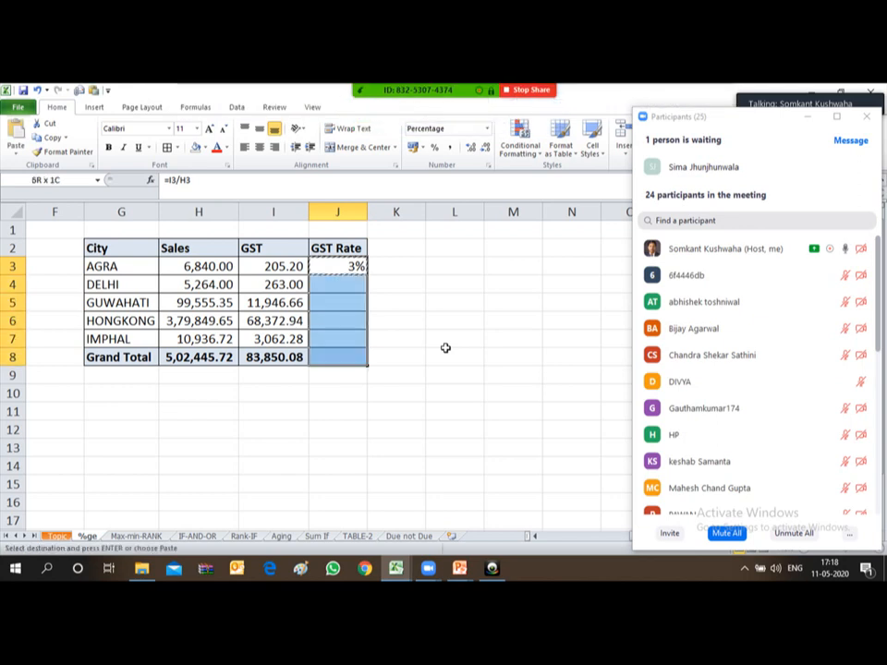
key("Return")
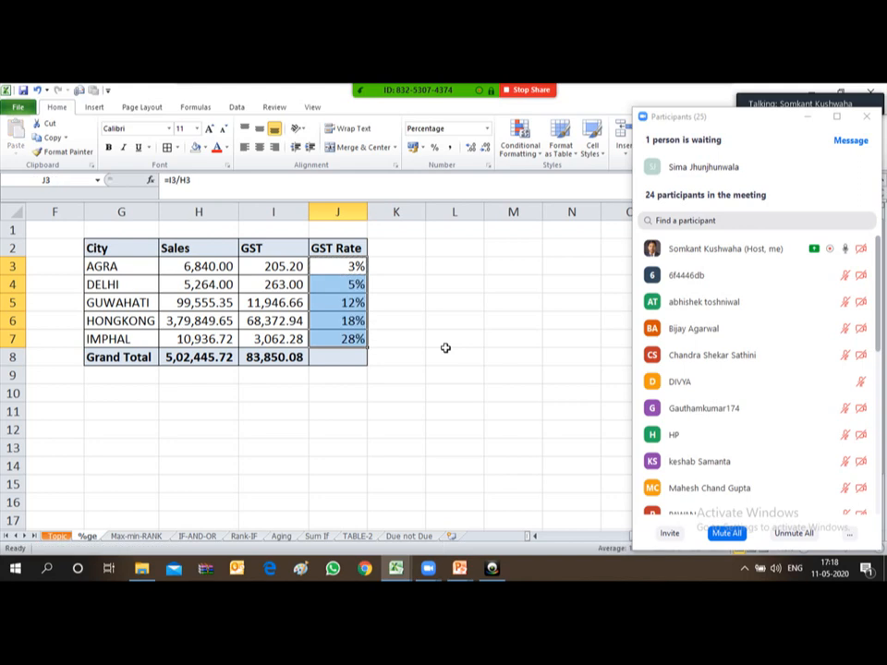
key("Down")
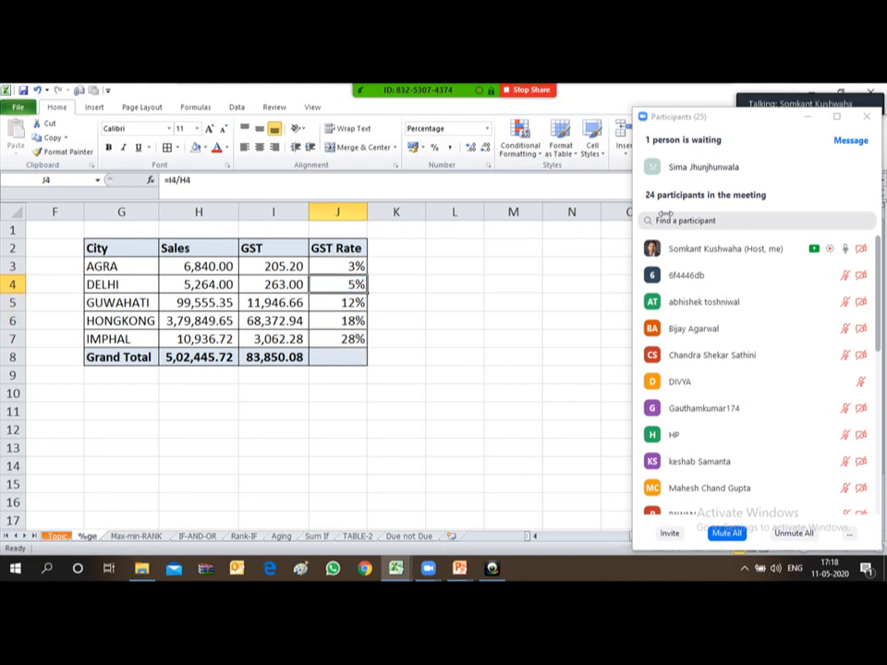
left_click(807, 169)
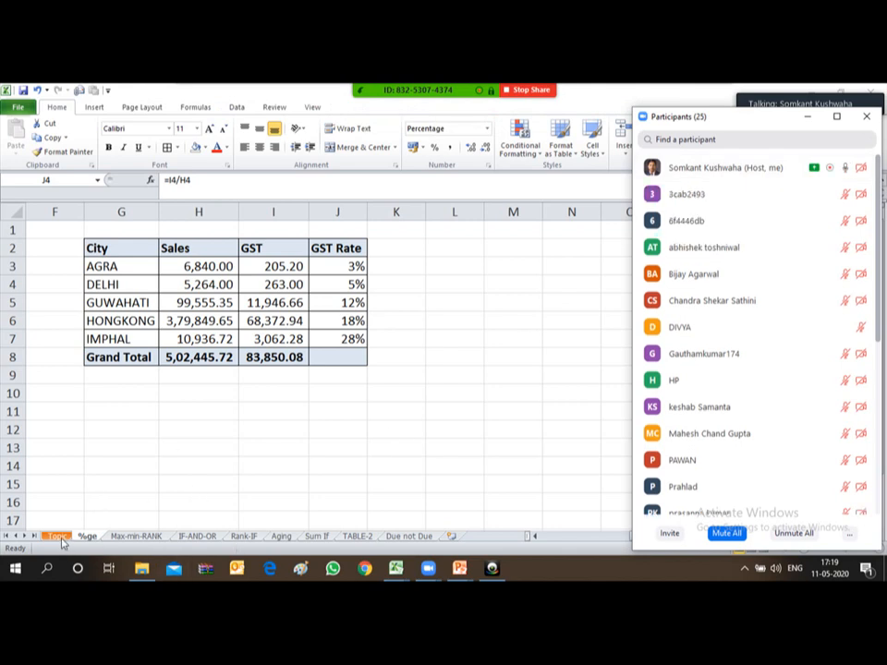
Switch to the Max-min-RANK sheet and go across its headings from Name to the Max column.
left_click(132, 543)
left_click(132, 540)
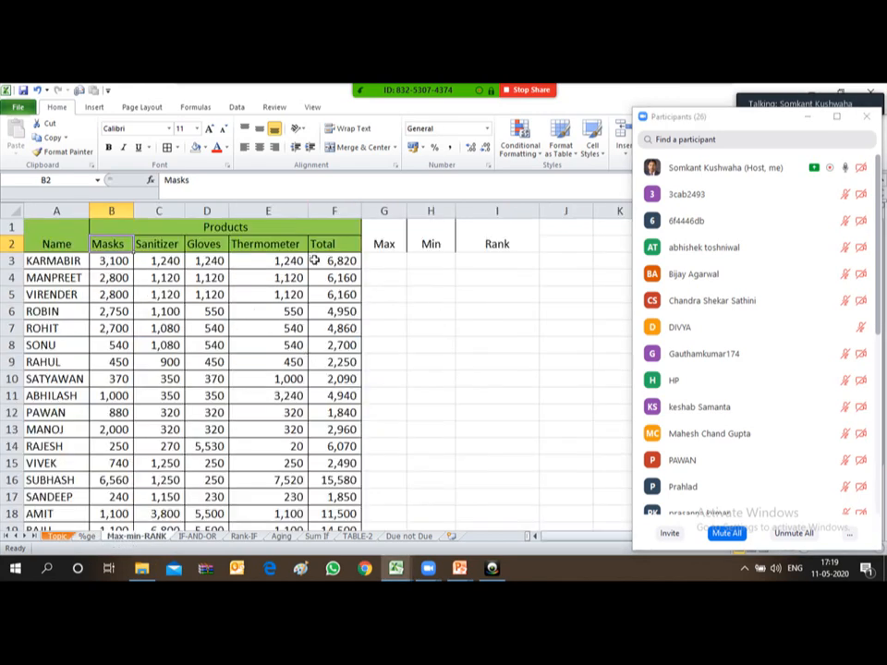
left_click(57, 233)
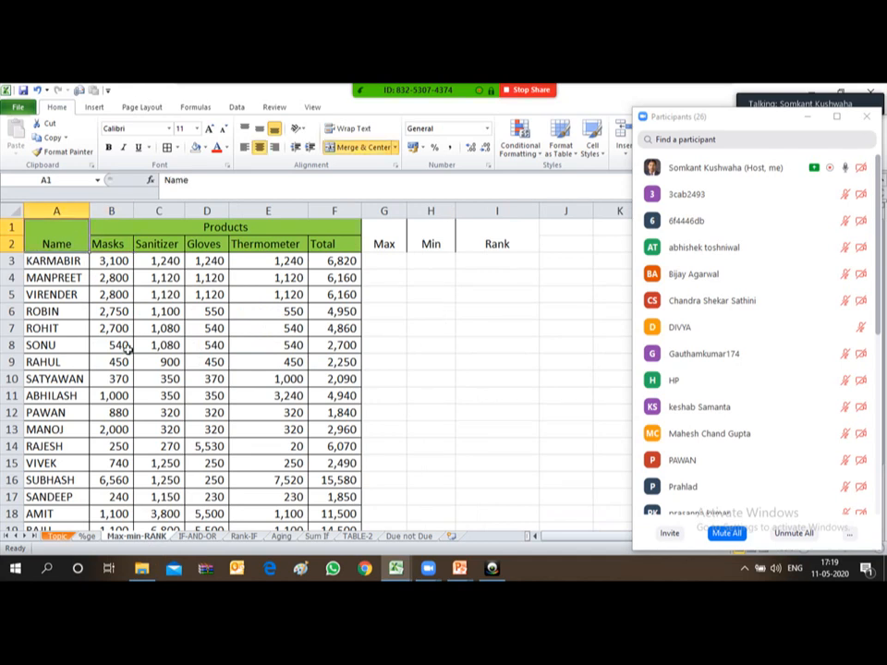
key("Right")
key("Right")
key("Right")
key("Left")
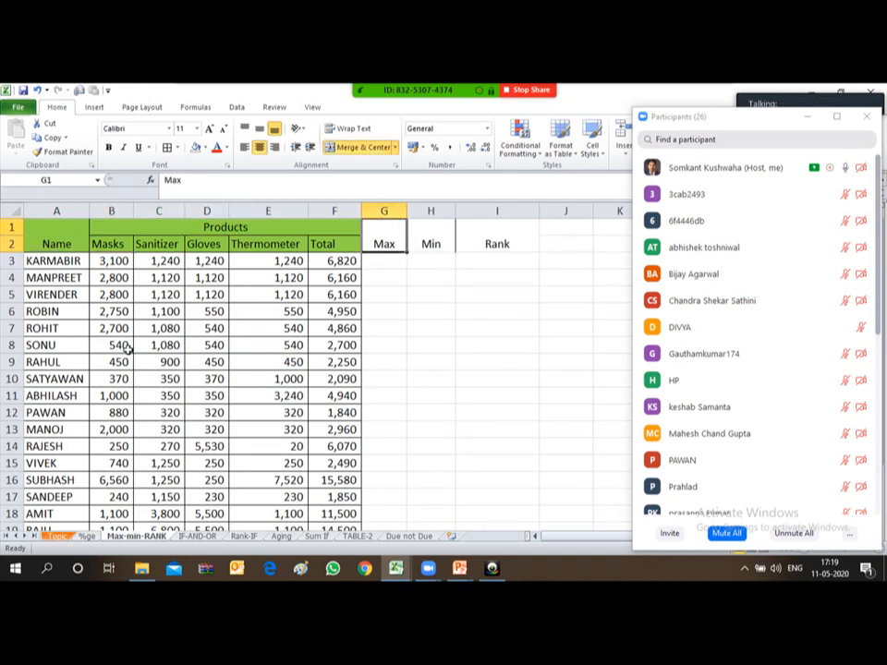
Fill the Max, Min and Rank headings in G1:I2 with yellow, leaving cell G3 selected.
key("shift+Right")
key("shift+Right")
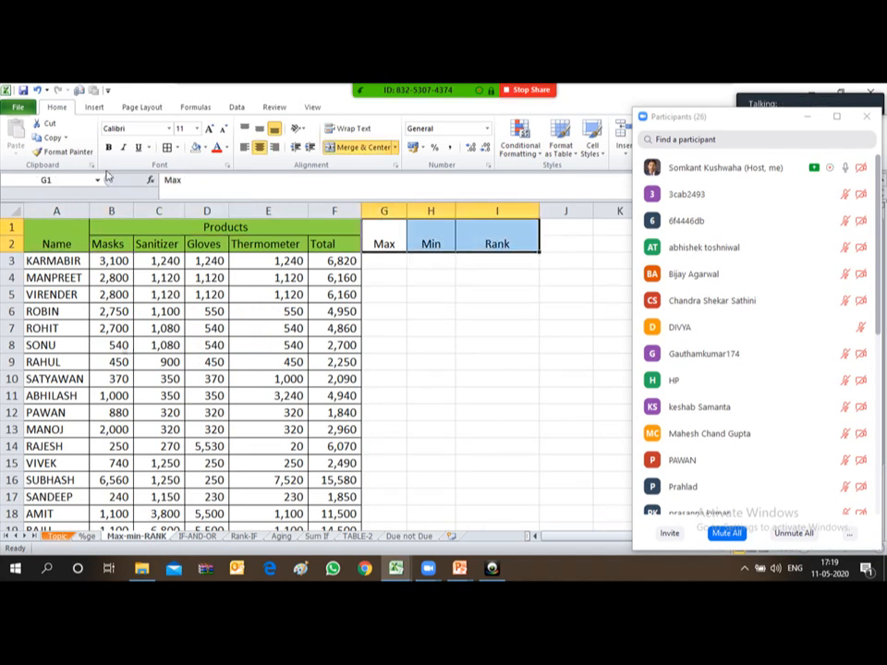
left_click(204, 148)
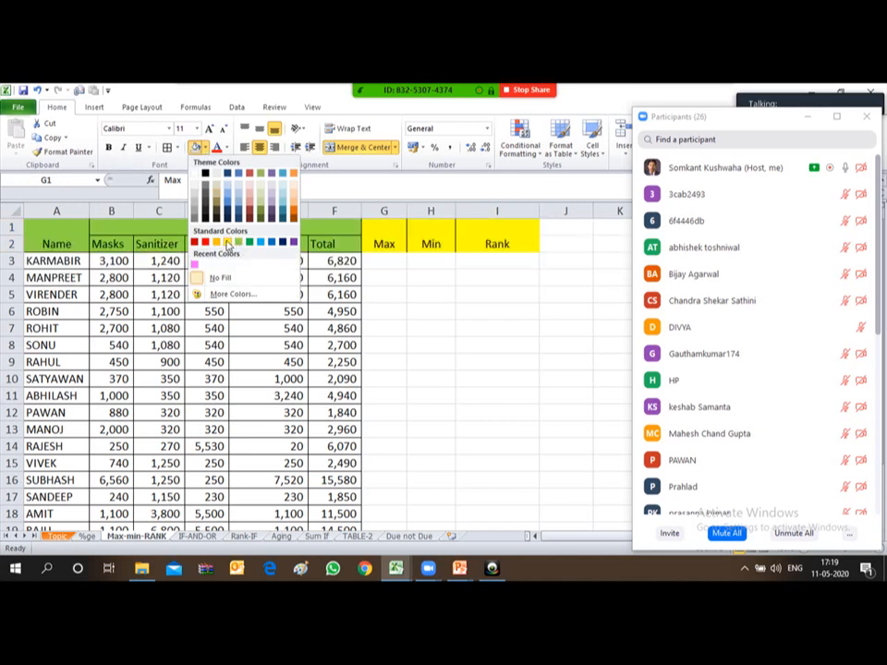
left_click(227, 241)
left_click(171, 361)
left_click(385, 263)
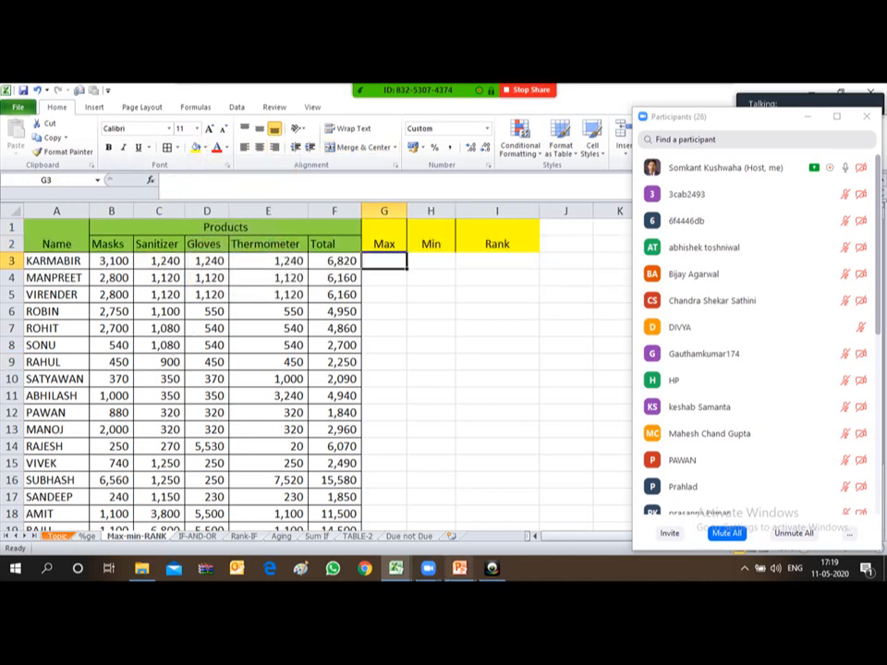
Go through the entries of the Name column between its heading and row 11, ending on the heading.
mouse_move(459, 567)
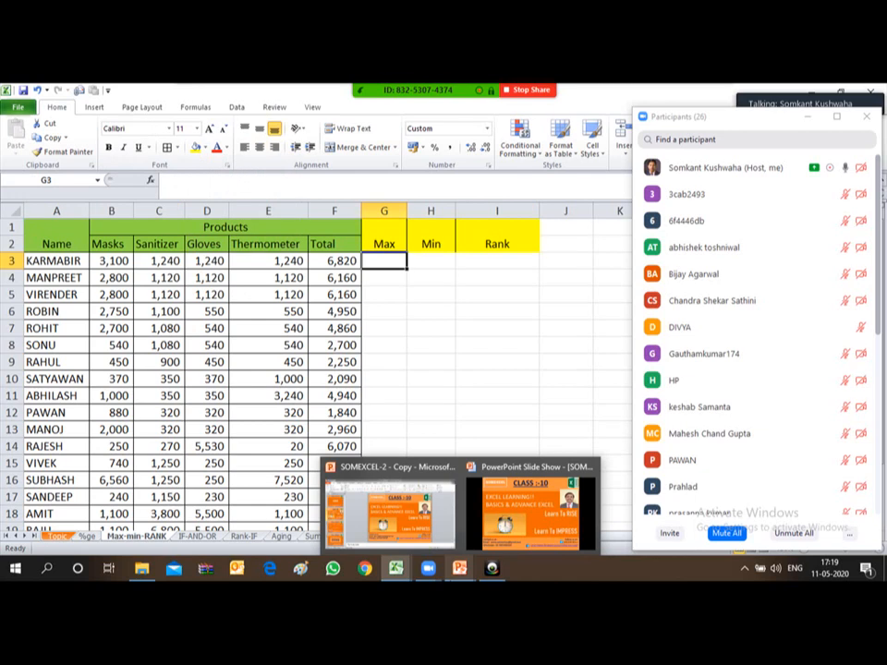
key("Left")
key("Left")
key("Left")
key("Left")
key("Left")
key("Left")
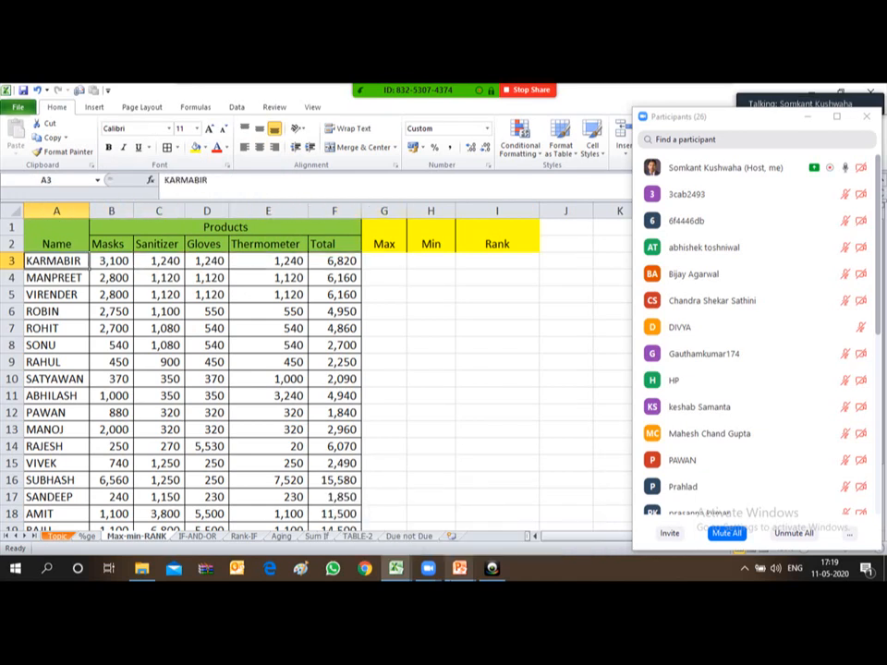
key("Up")
key("Down")
key("Down")
key("Down")
key("Down")
key("Up")
key("Up")
key("Up")
key("Up")
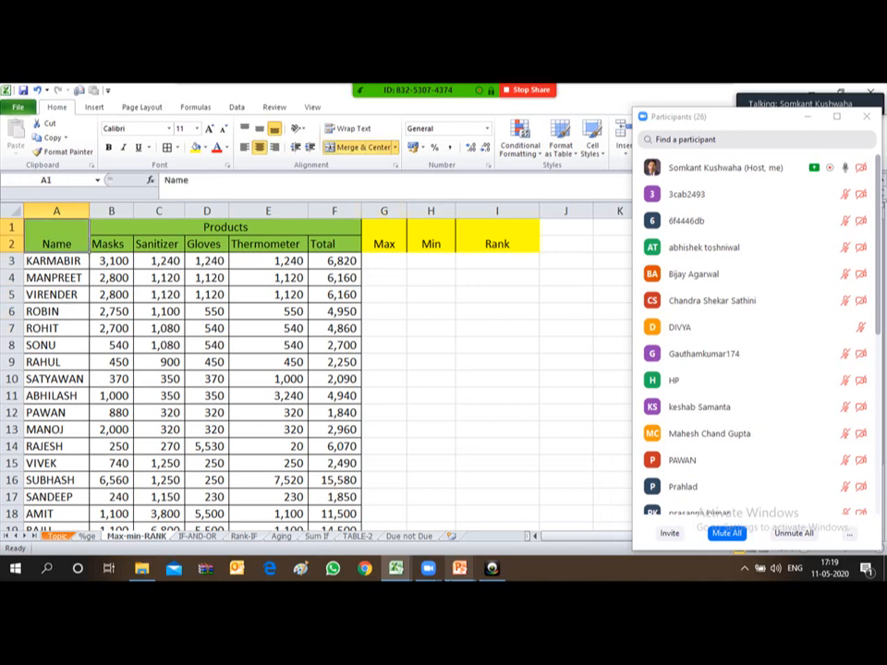
key("Down")
key("Down")
key("Up")
key("Up")
key("Down")
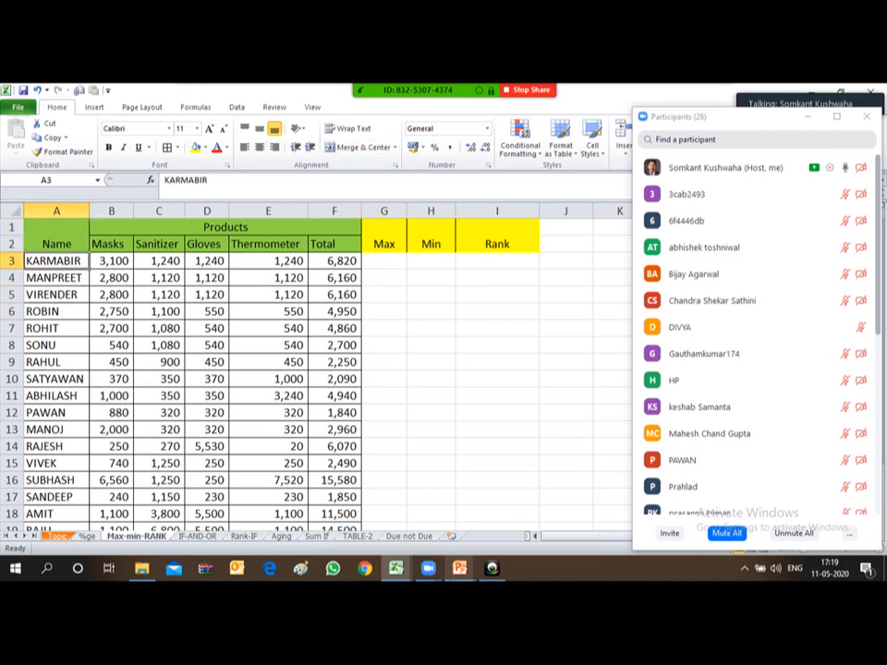
key("Down")
key("Down")
key("Down")
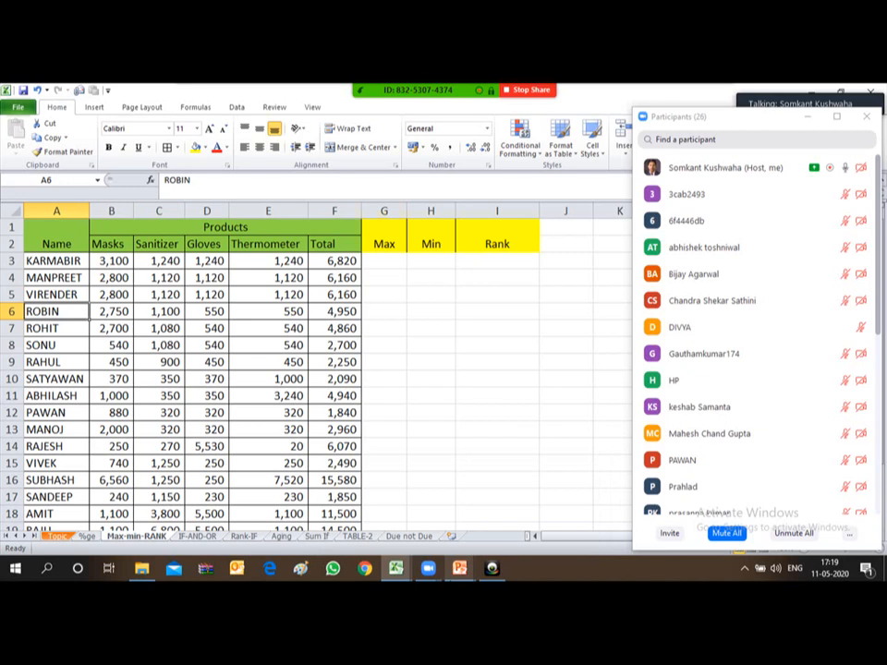
key("Down")
key("Down")
key("Down")
key("Down")
key("Down")
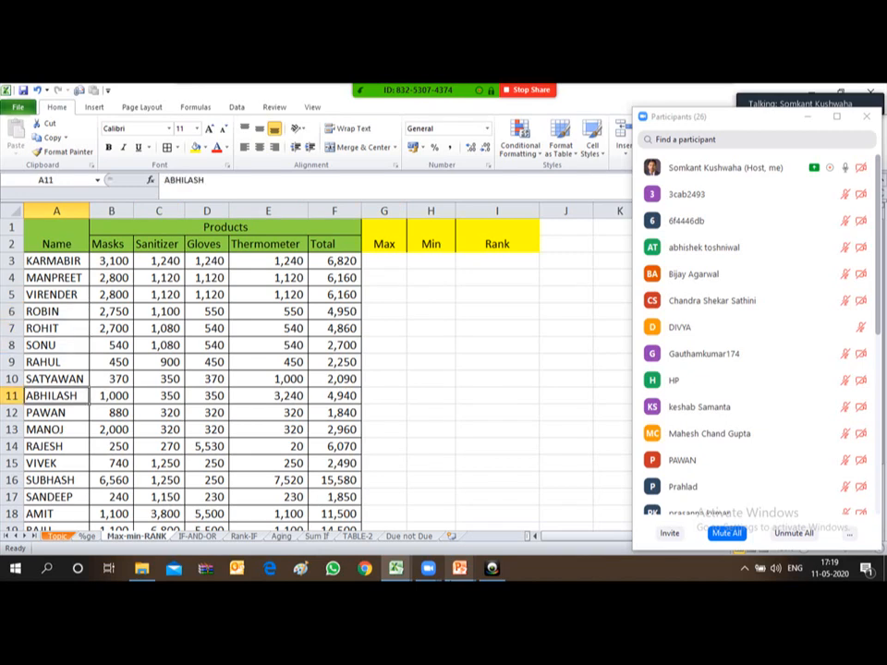
key("Up")
key("Up")
key("Up")
key("Up")
key("Up")
key("Up")
key("Up")
key("Up")
key("Up")
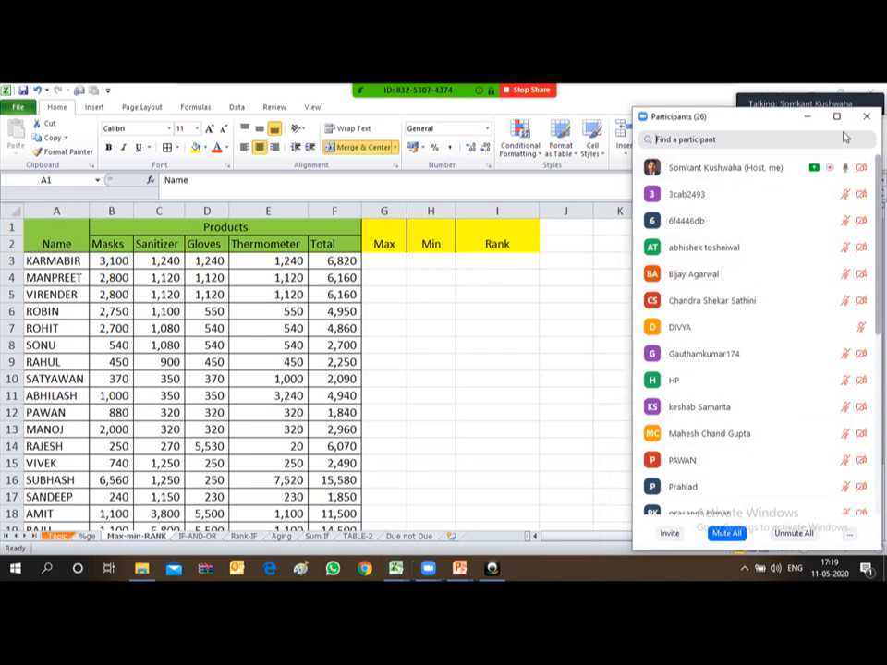
Minimize the Zoom Participants window and zoom the sheet to 160%, with cell G3 selected.
left_click(805, 117)
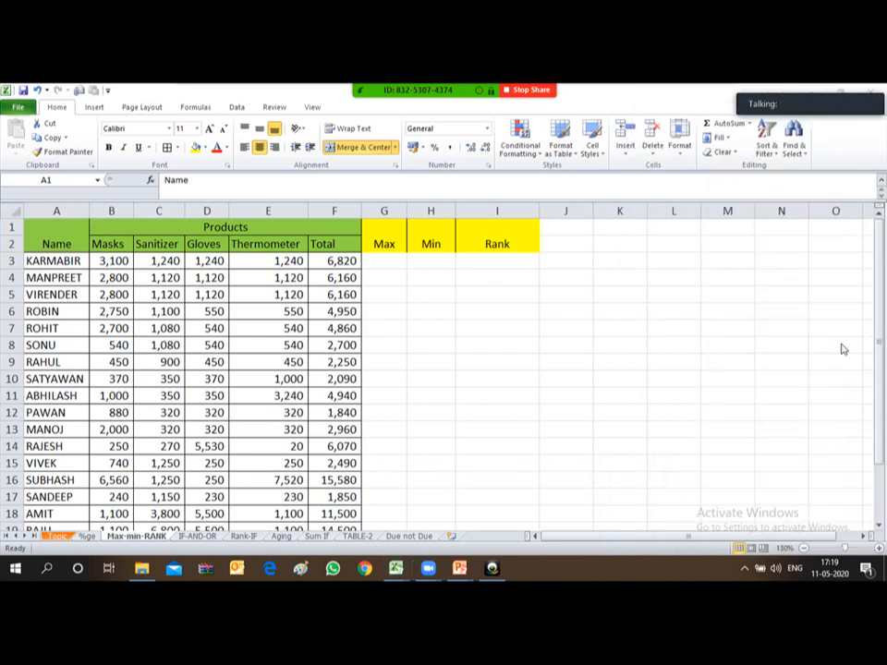
left_click(879, 548)
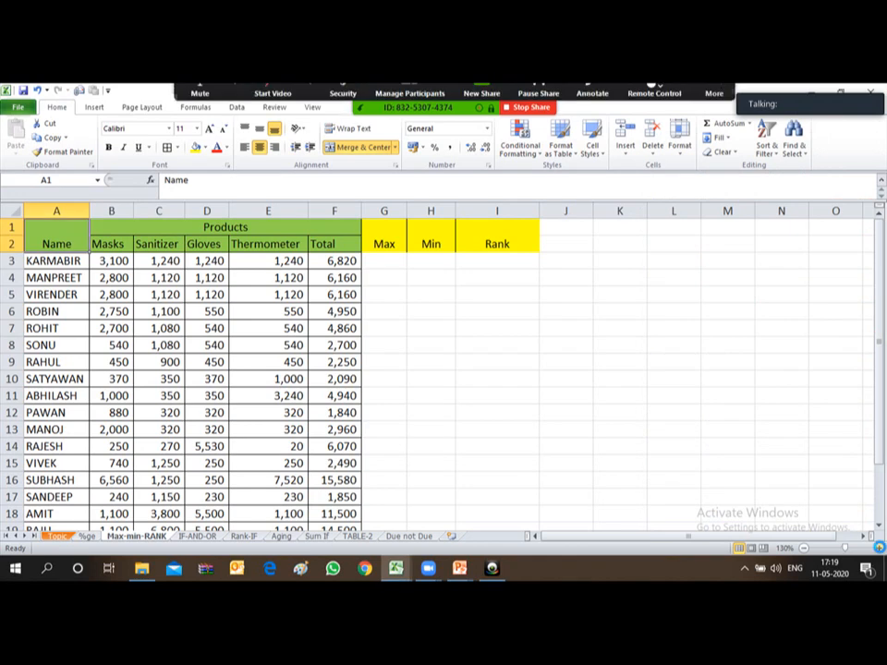
left_click(878, 547)
left_click(879, 548)
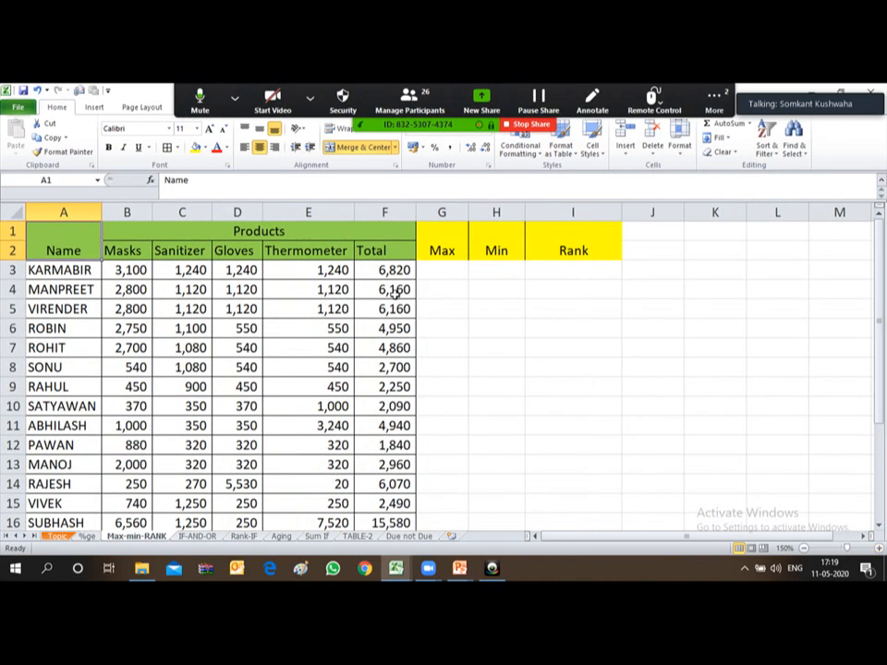
left_click(880, 549)
left_click(466, 272)
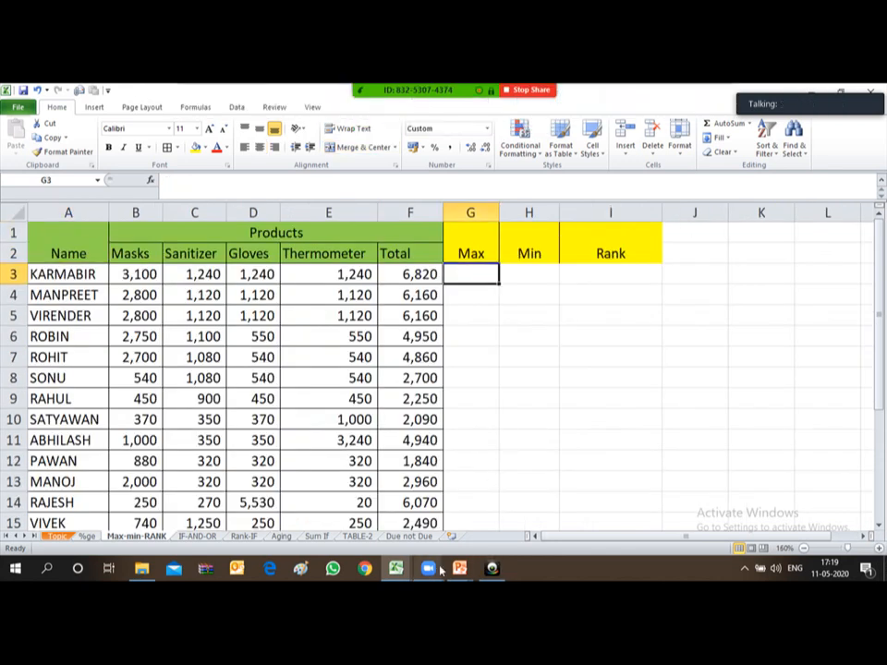
Open the Zoom group chat, read the unread messages and close the chat.
mouse_move(432, 568)
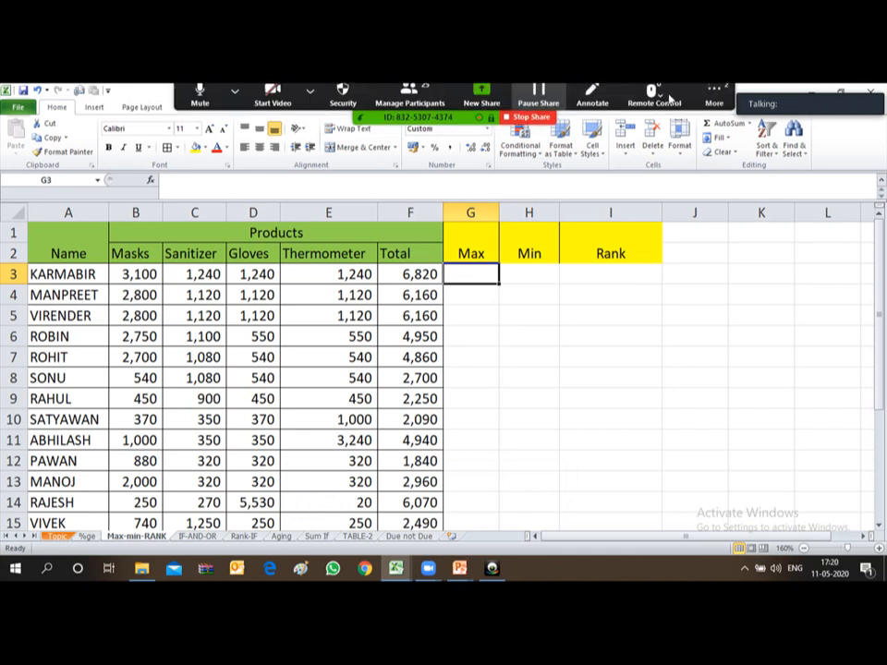
left_click(736, 91)
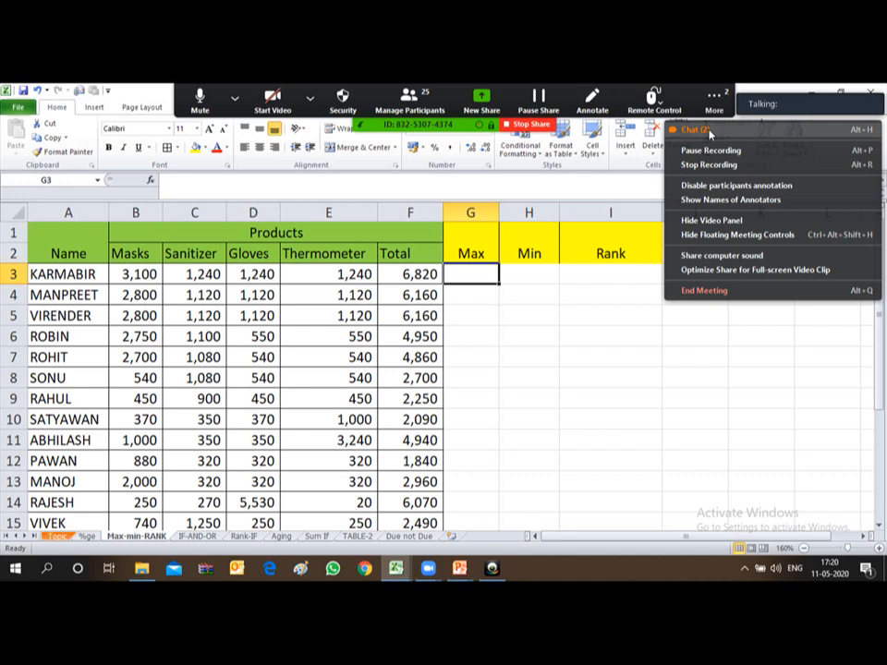
left_click(709, 135)
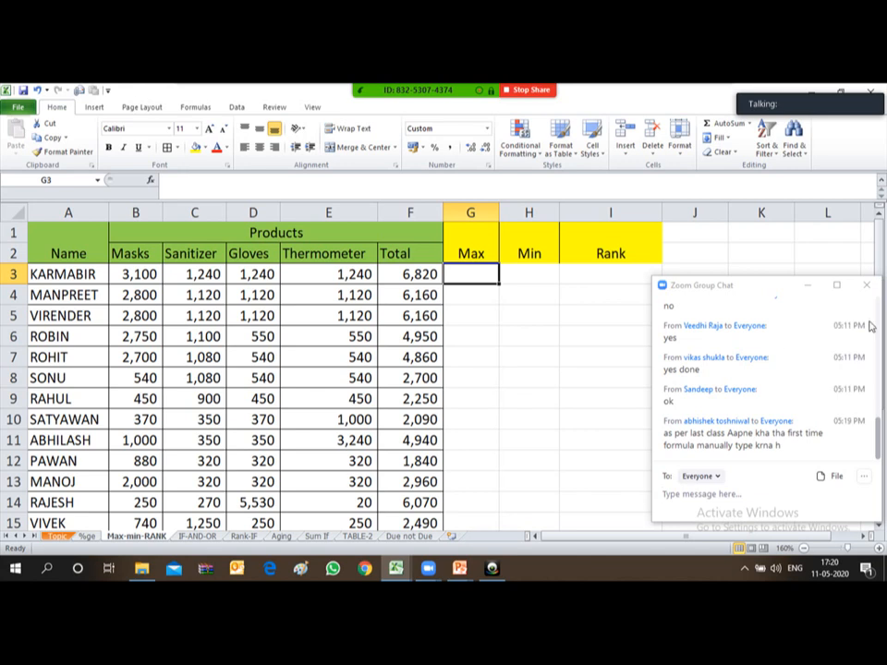
left_click(867, 285)
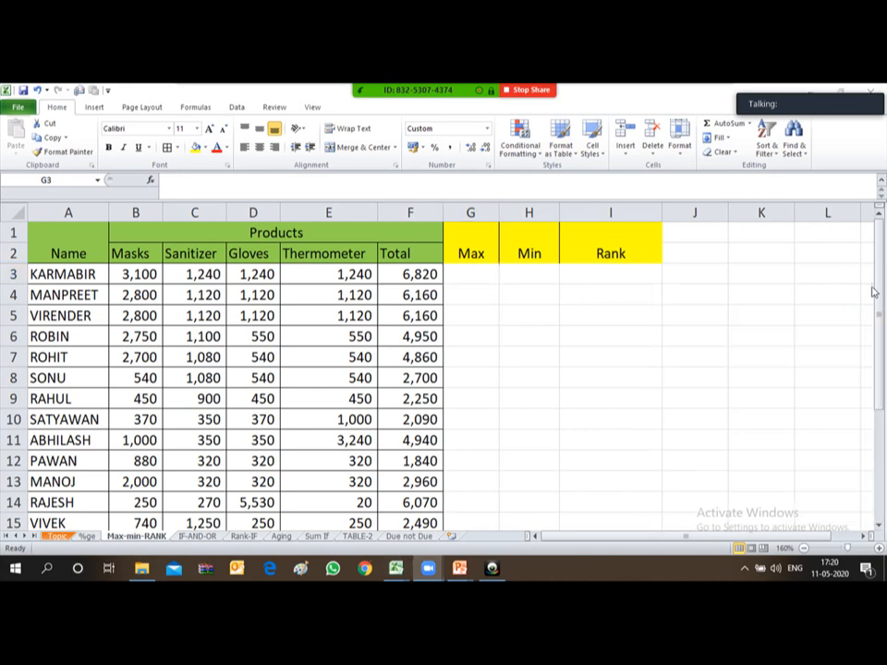
left_click(462, 273)
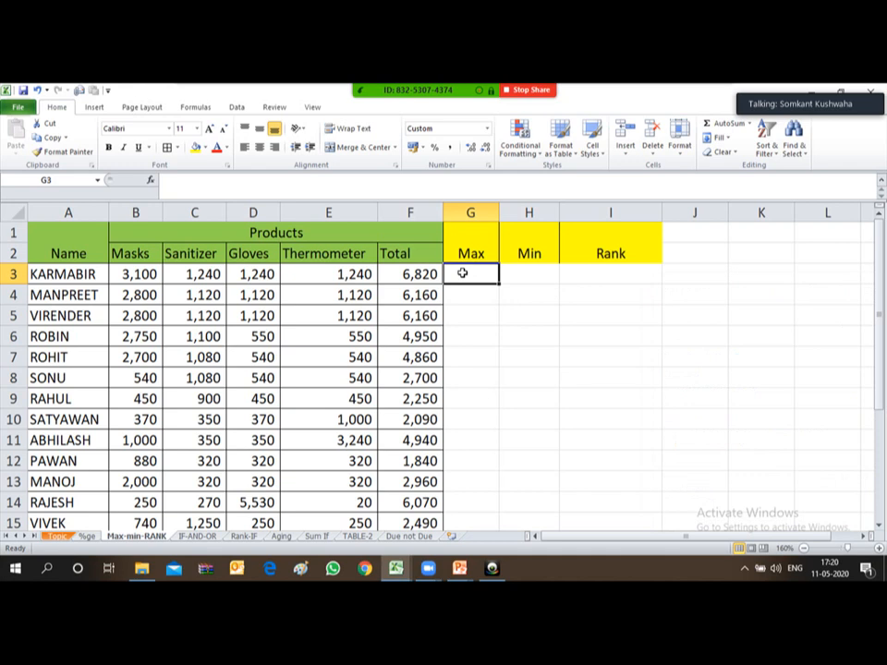
type("=")
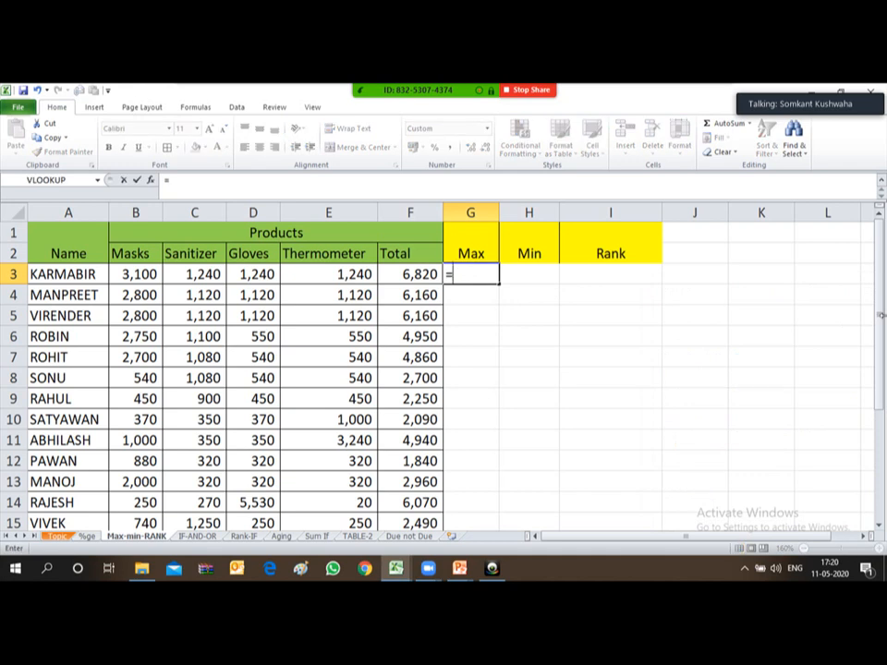
type("max")
key("Escape")
Review the Name and Products headings and the product headings from Masks to Thermometer.
key("Left")
key("Left")
key("Left")
key("Left")
key("Left")
key("Left")
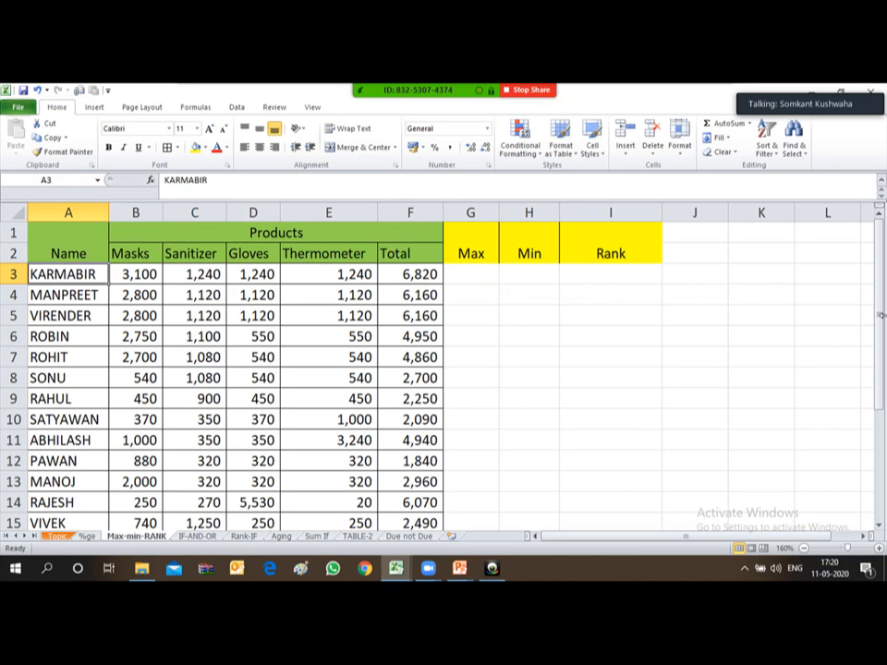
key("Up")
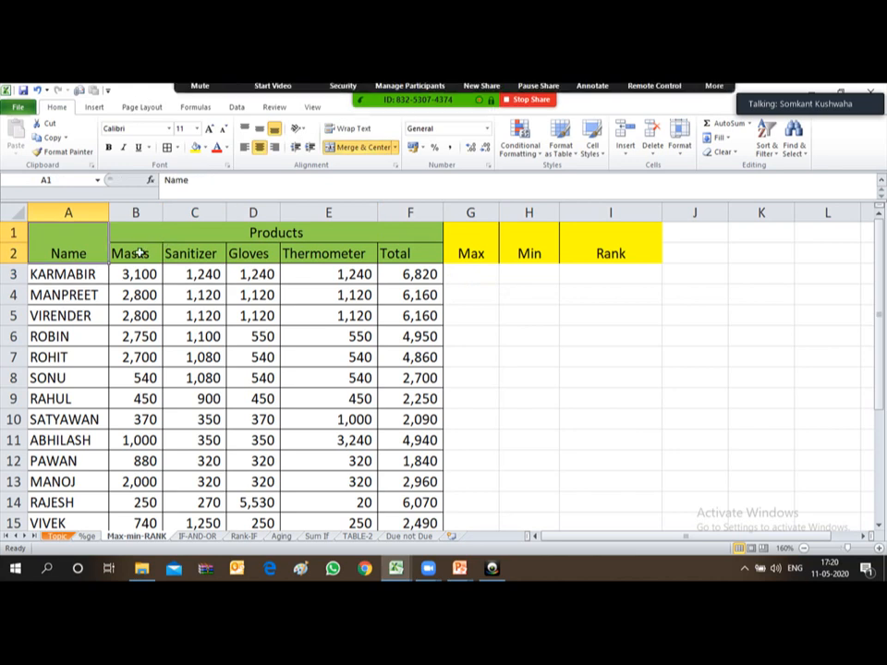
left_click(175, 230)
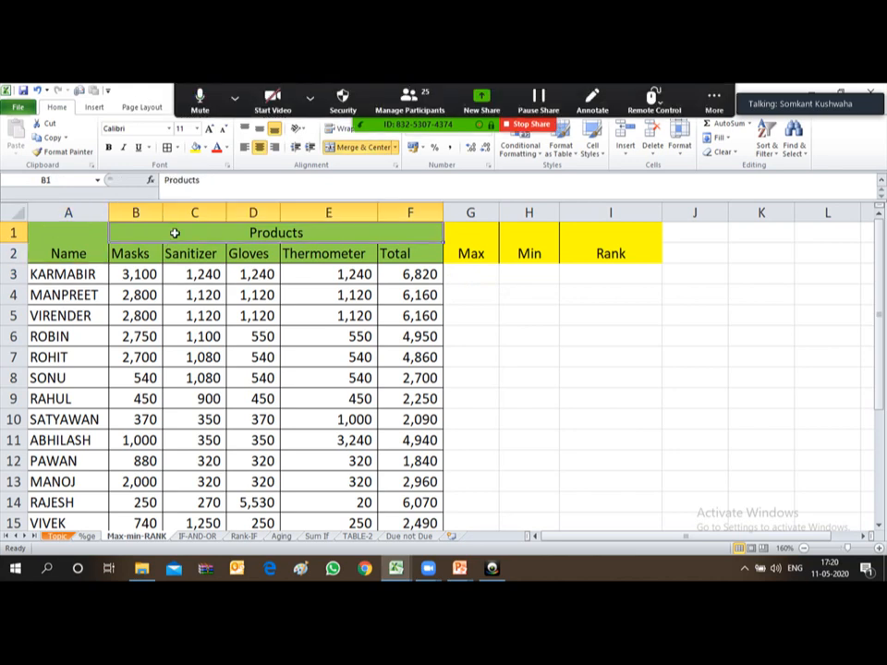
key("Down")
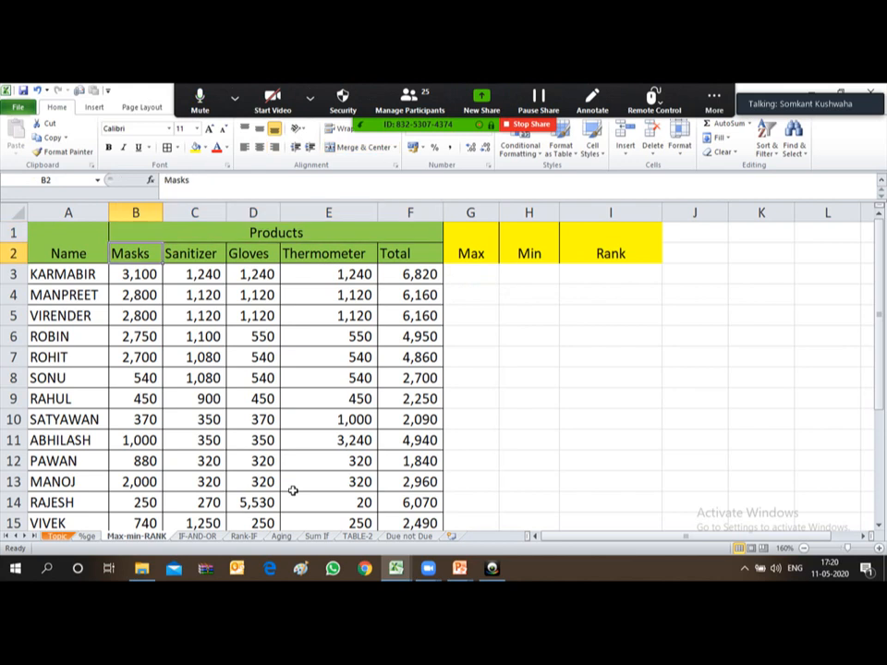
key("Right")
key("Right")
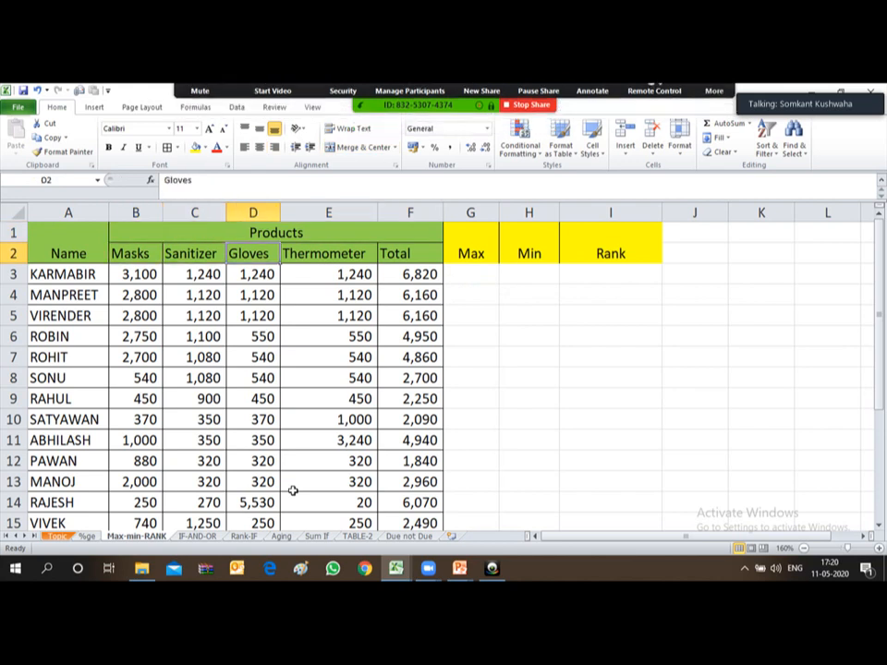
key("Right")
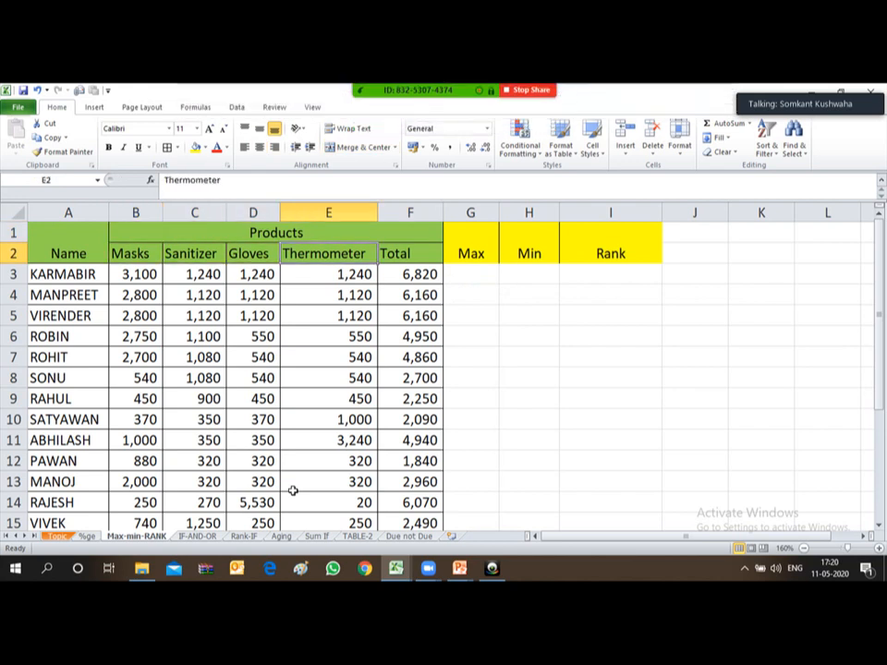
key("Left")
key("Left")
key("Left")
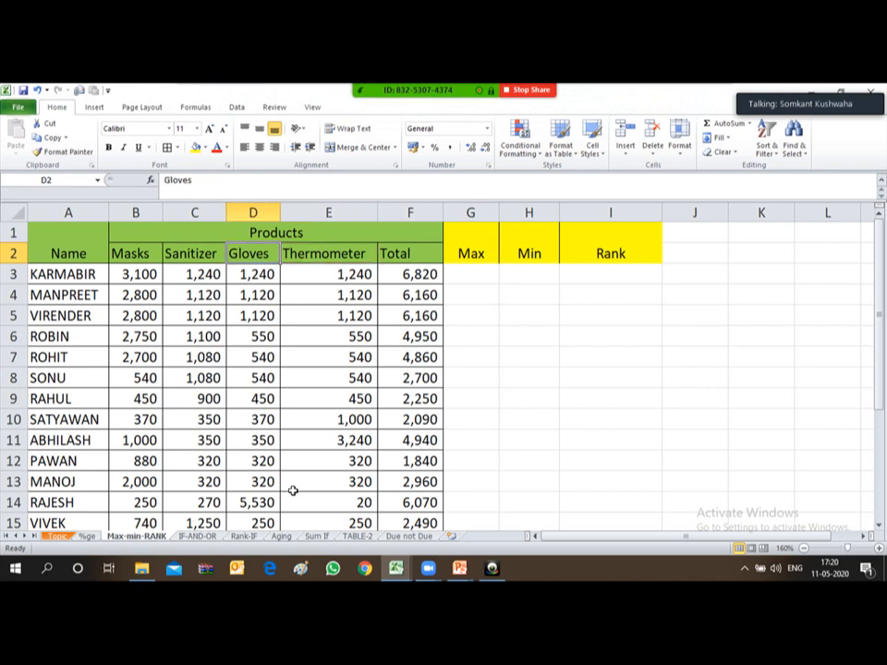
Go across the first person's product quantities in row 3, from Masks to Thermometer, and return to the name.
key("Down")
key("Right")
key("Right")
key("Right")
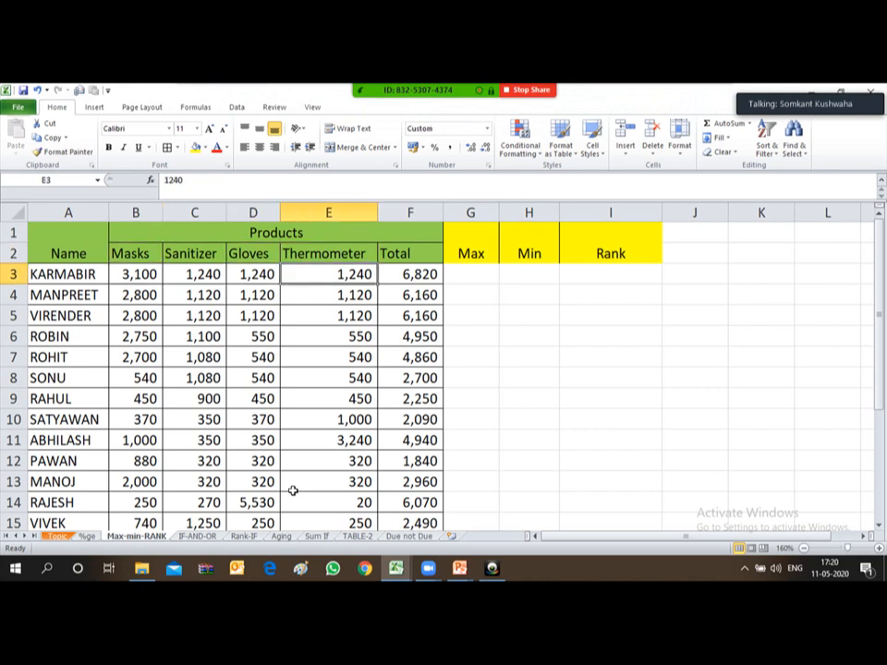
key("Left")
key("Left")
key("Left")
key("Left")
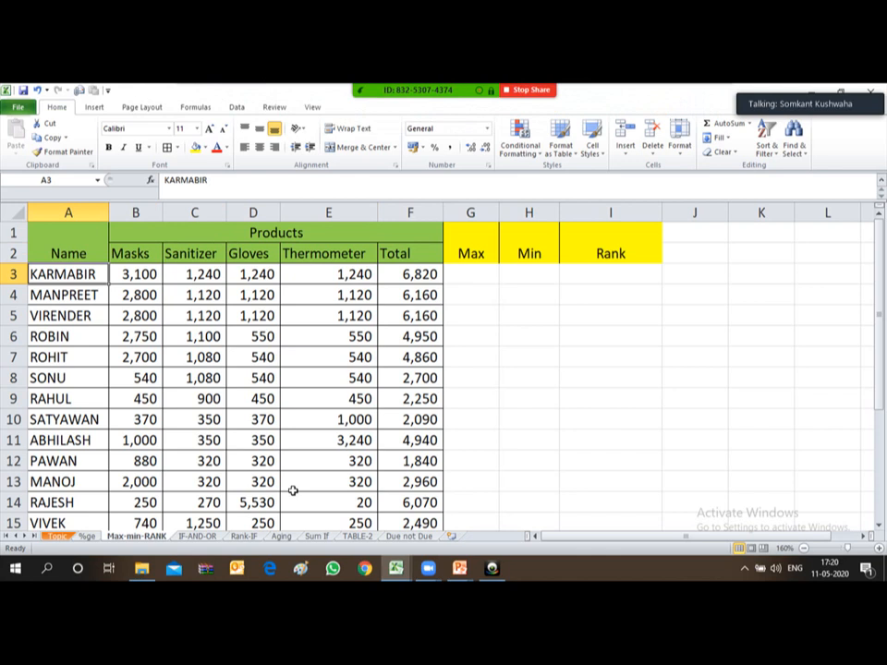
key("Right")
key("Right")
key("Right")
key("Left")
key("Left")
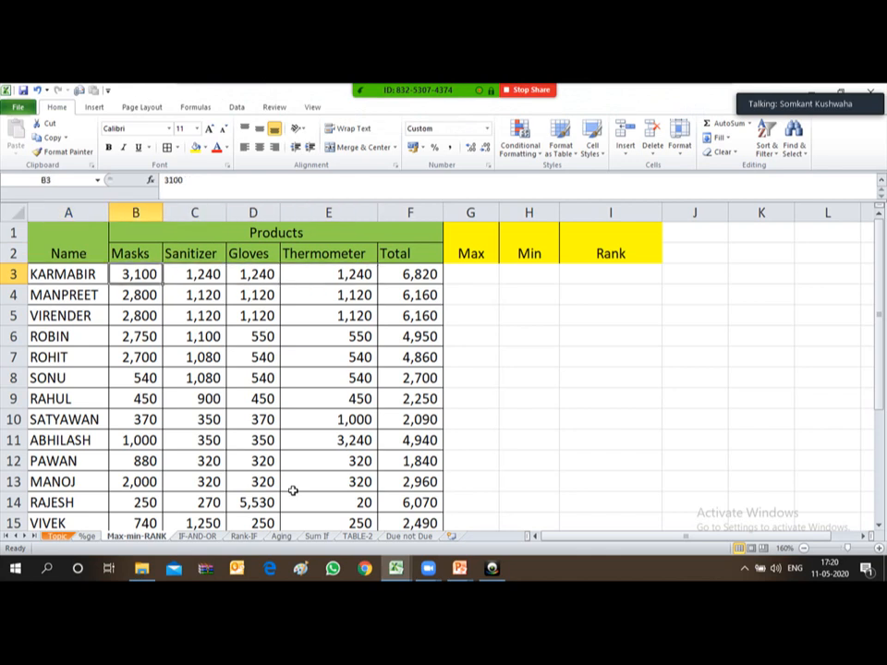
key("Left")
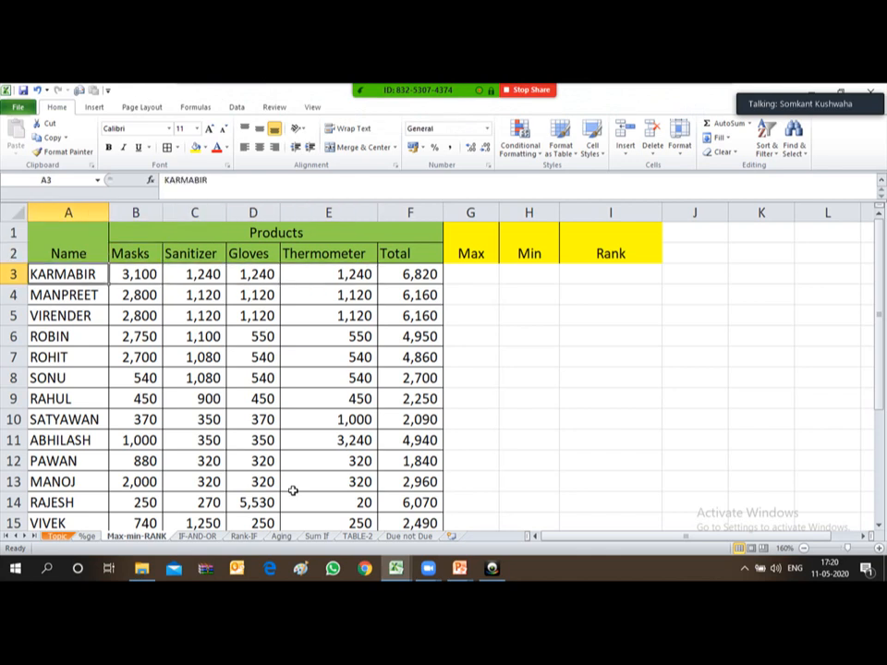
Match the Masks and Sanitizer quantities in row 3 with their column headings.
key("Right")
key("Up")
key("Down")
key("Left")
key("Right")
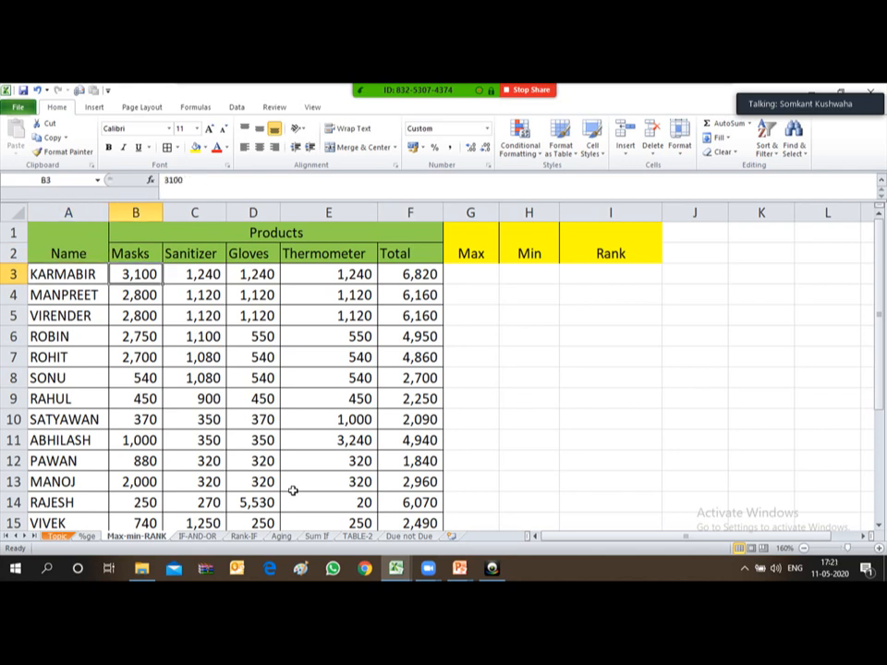
key("Up")
key("Down")
key("Right")
key("Up")
key("Down")
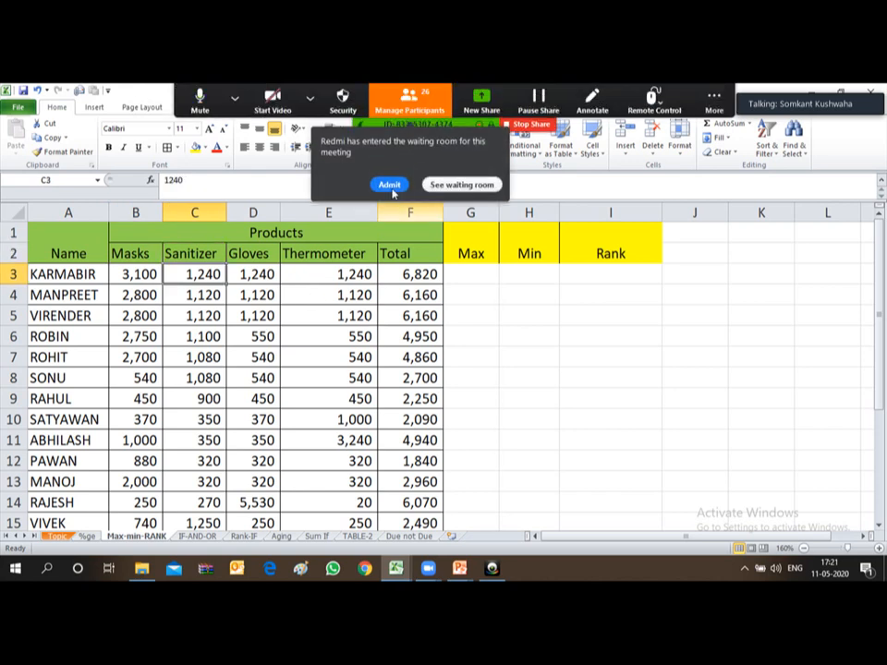
Admit the waiting participant to the meeting and move on to the Thermometer quantity in E3.
left_click(388, 185)
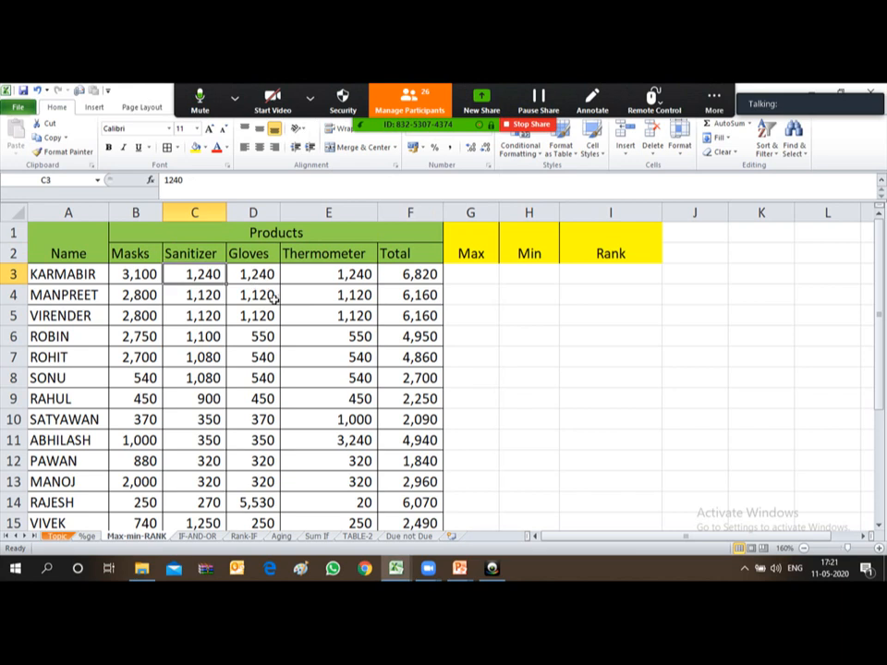
key("Right")
key("Right")
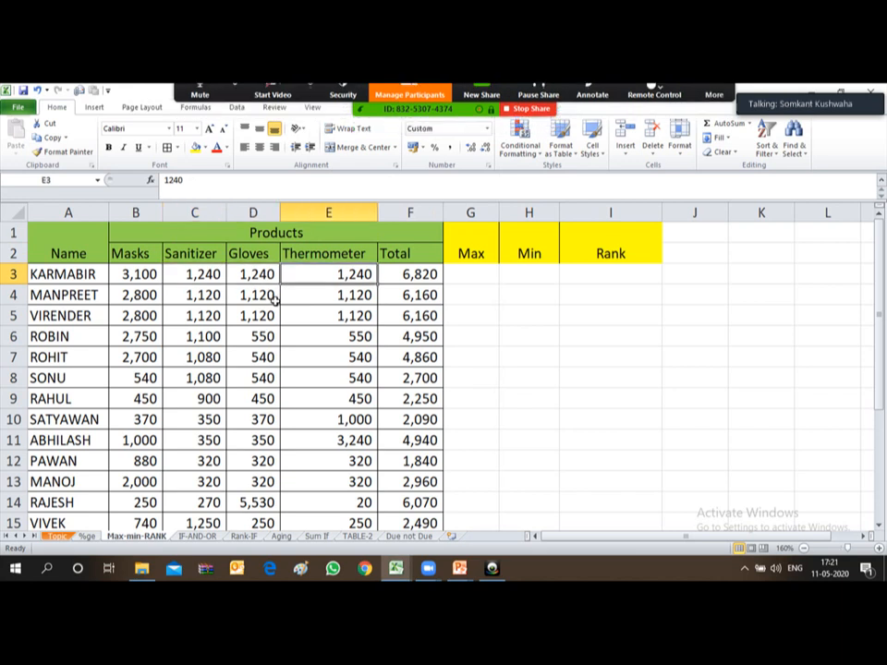
Return to the first person's name in A3 and go through the second person's quantities in row 4.
key("Left")
key("Left")
key("Left")
key("Left")
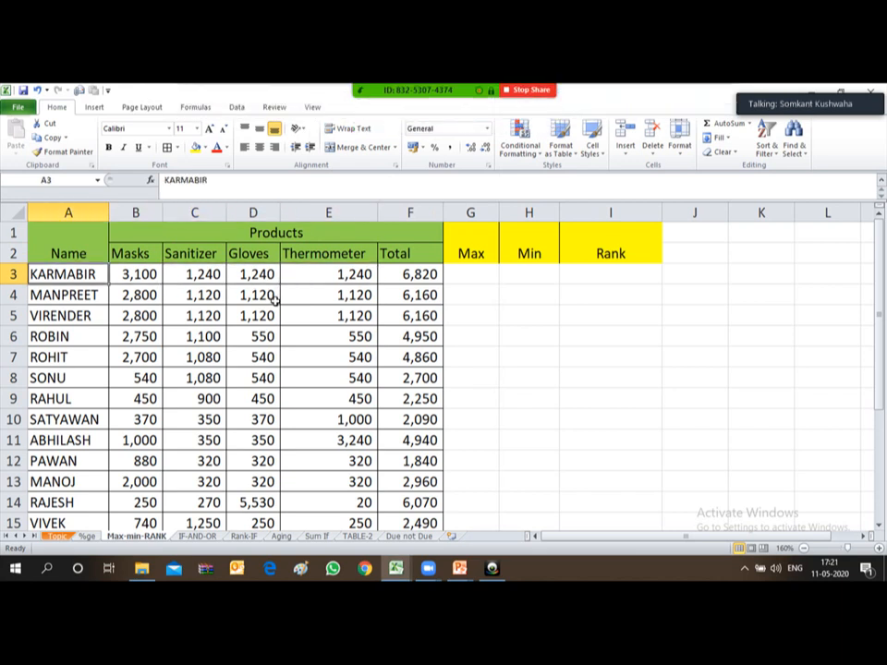
key("Down")
key("Down")
key("Up")
key("Right")
key("Right")
key("Right")
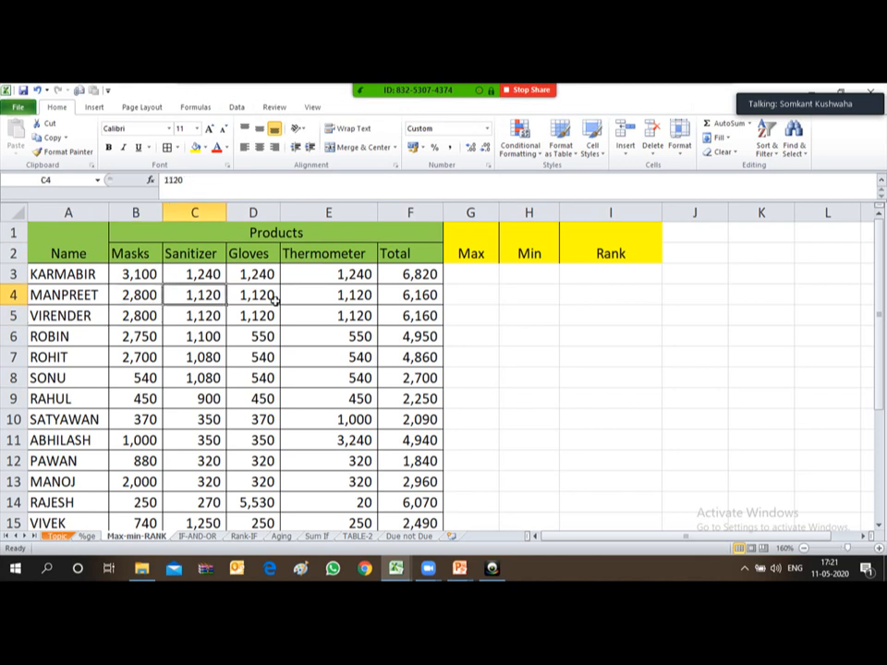
Check the Masks quantity in row 5 and return to the first person's Masks quantity in B3.
key("Left")
key("Down")
key("Down")
key("Up")
key("Left")
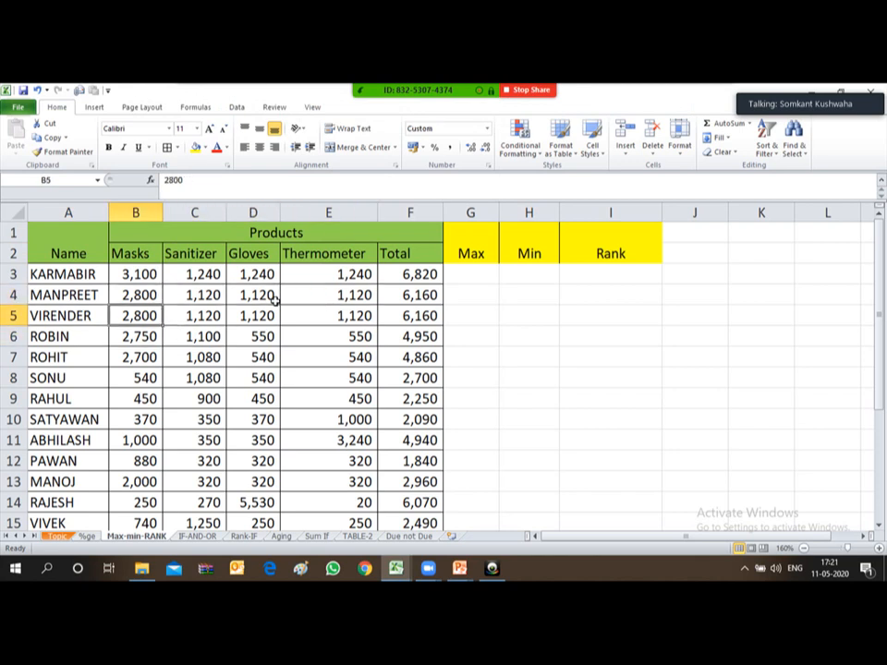
key("Up")
key("Up")
key("Right")
key("Right")
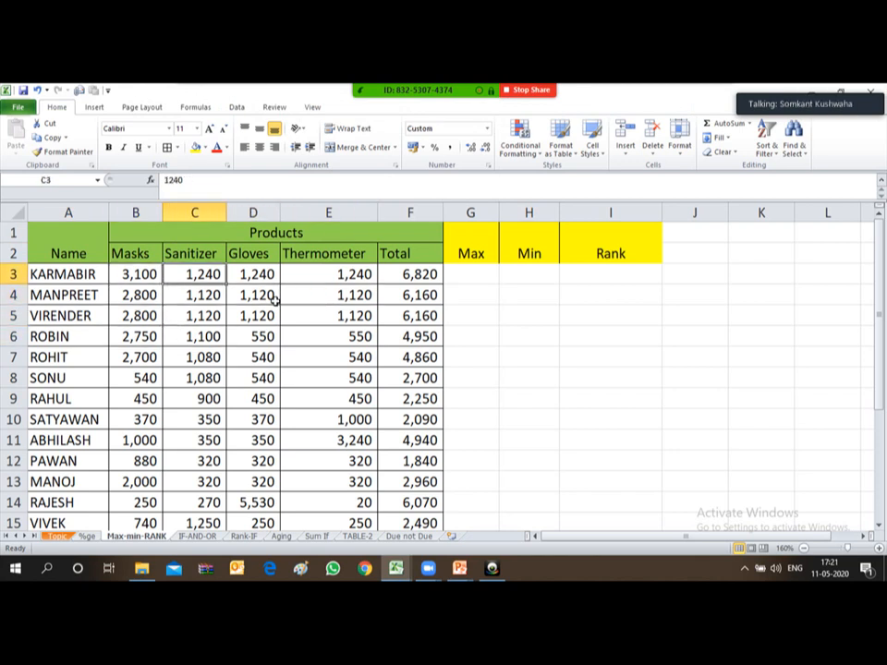
key("Left")
key("Left")
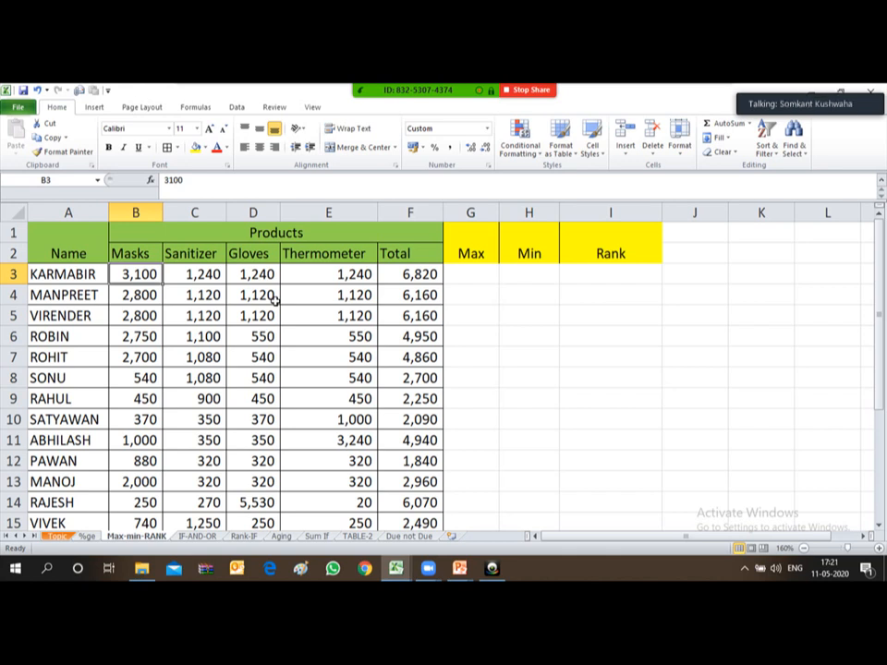
Highlight the first person's product quantities B3:E3 and examine the Total formula in F3.
key("shift+Right")
key("shift+Right")
key("shift+Right")
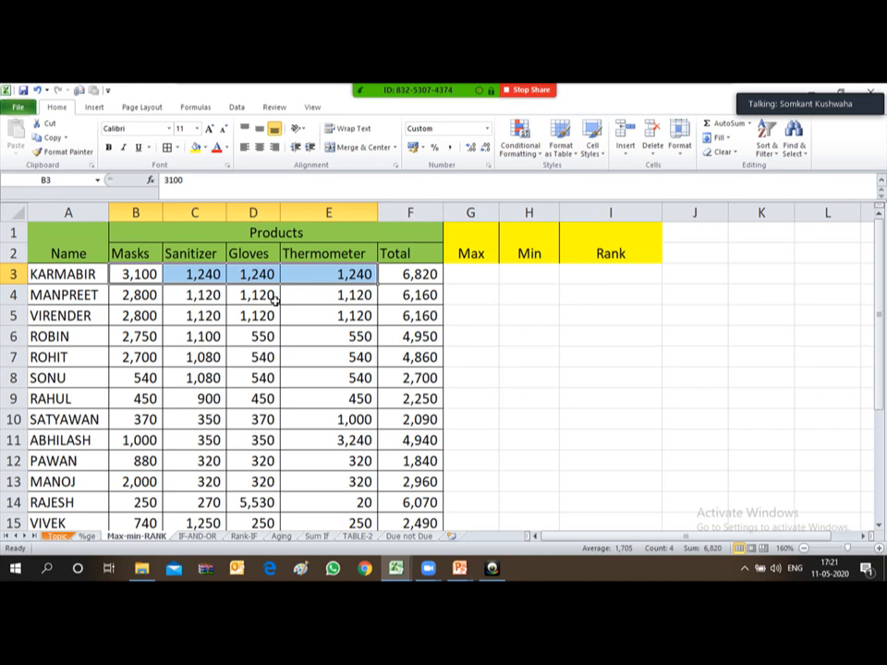
key("Right")
key("Right")
key("Right")
key("Right")
key("Right")
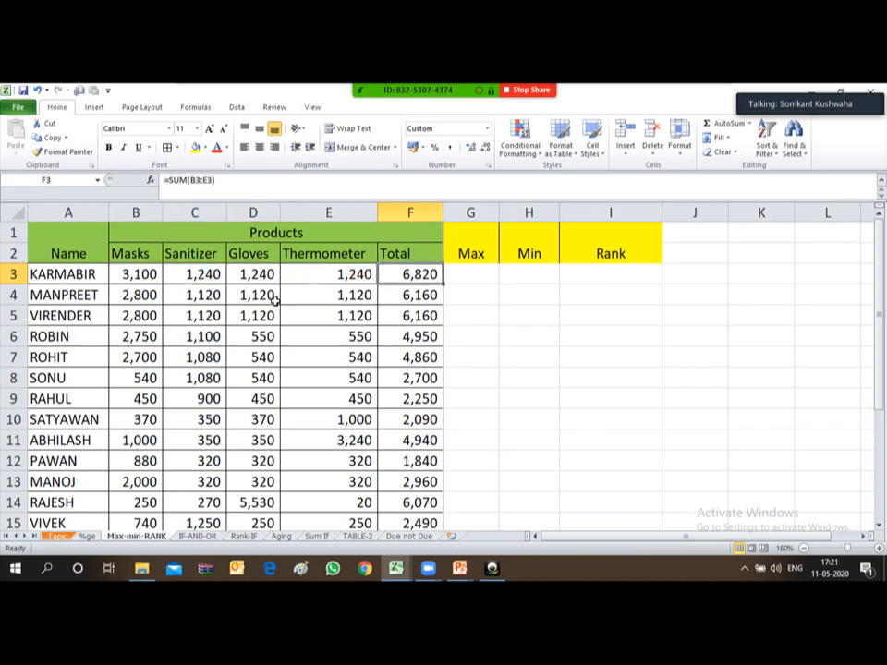
Calculate the first person's highest product quantity in G3 with =MAX(B3:E3) and highlight the range it evaluates.
type("=")
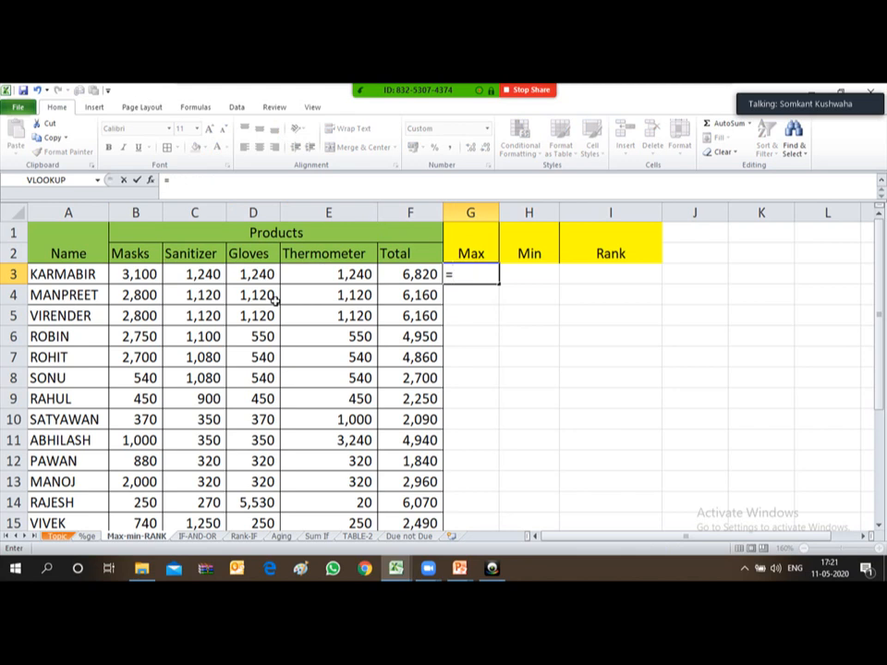
type("max")
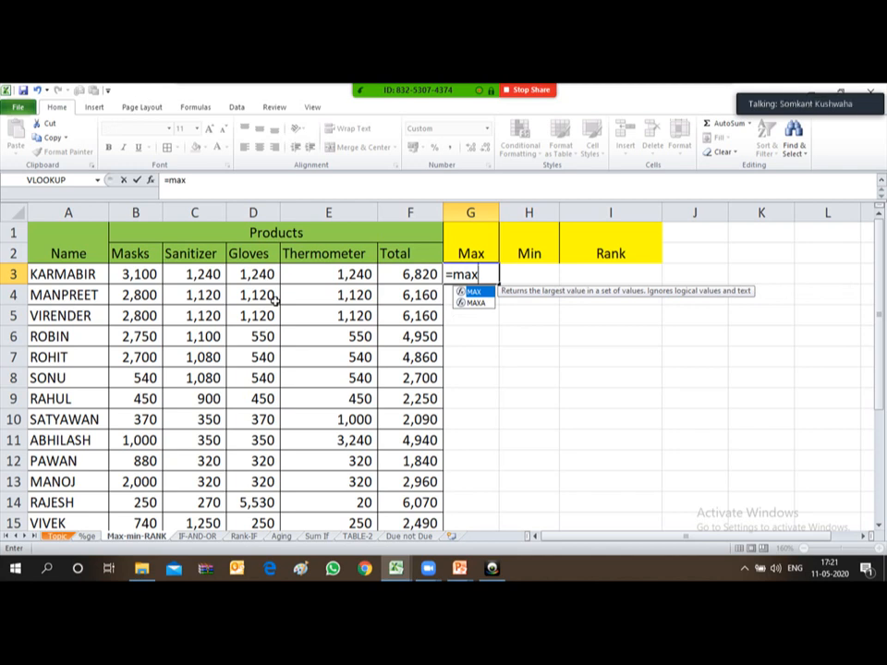
type("(")
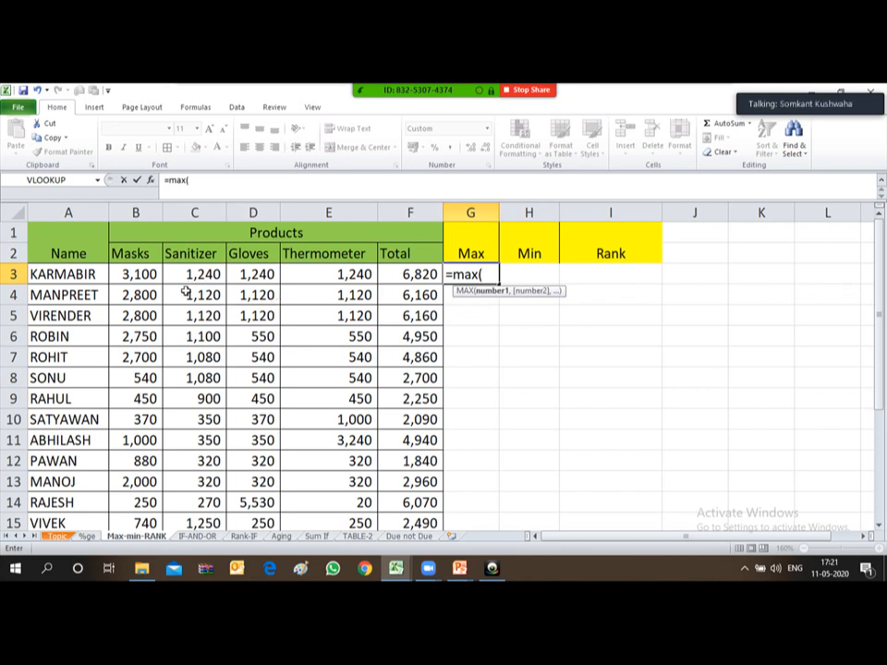
left_click_drag(141, 274, 329, 280)
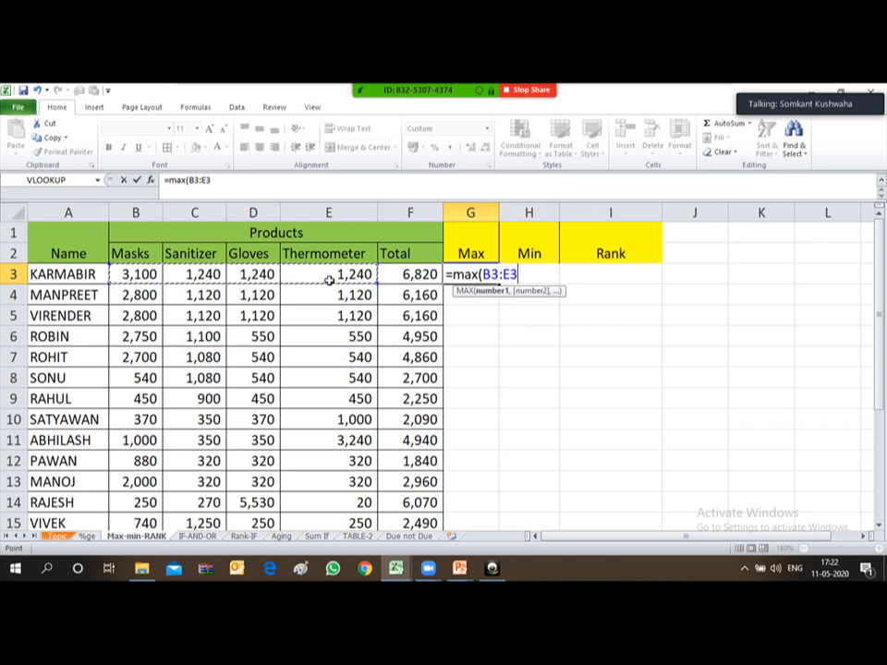
type(")")
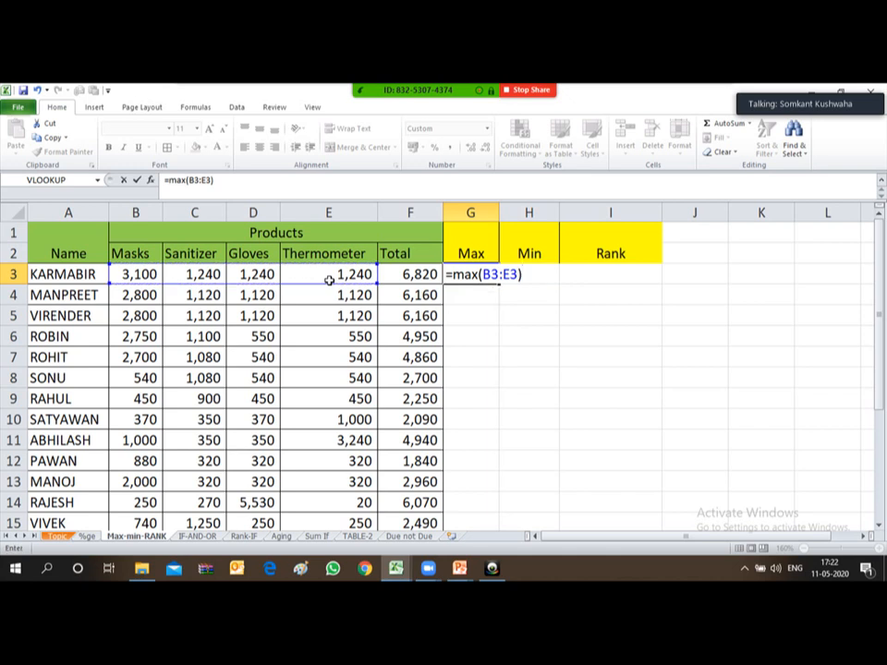
key("Return")
key("Up")
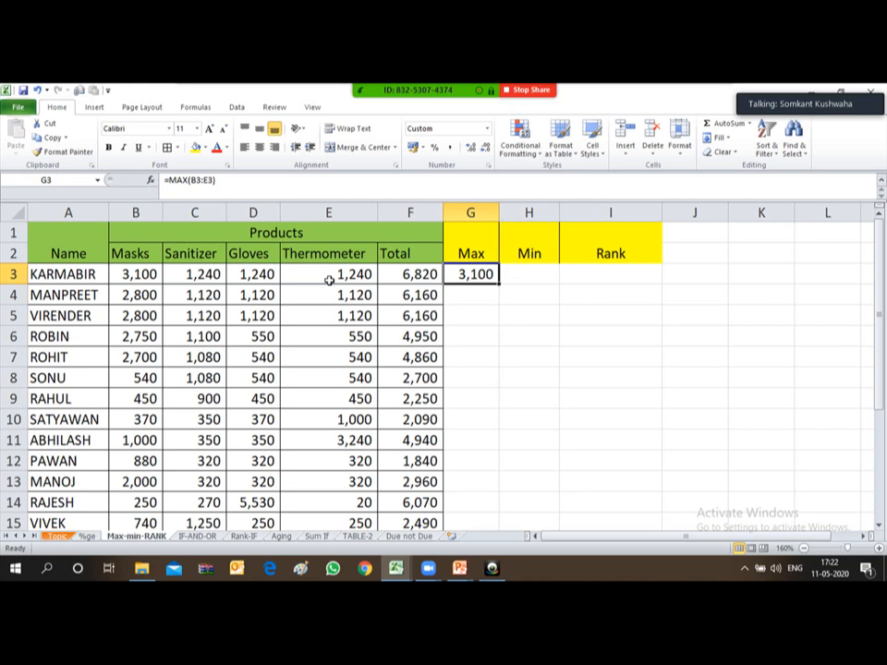
left_click_drag(129, 277, 315, 278)
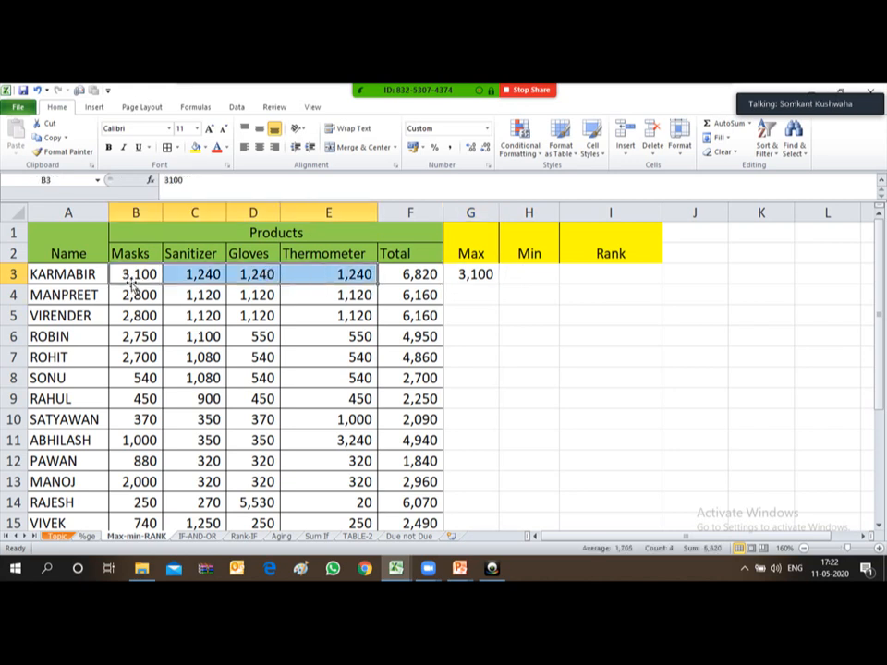
Copy the MAX formula from G3 down the Max column to the last person in row 22.
left_click(473, 277)
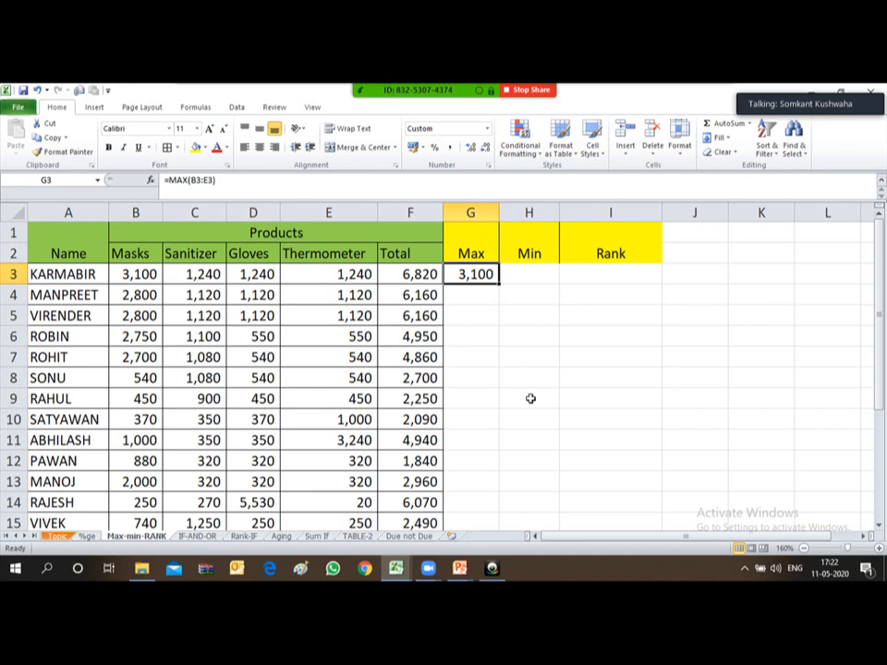
key("ctrl+c")
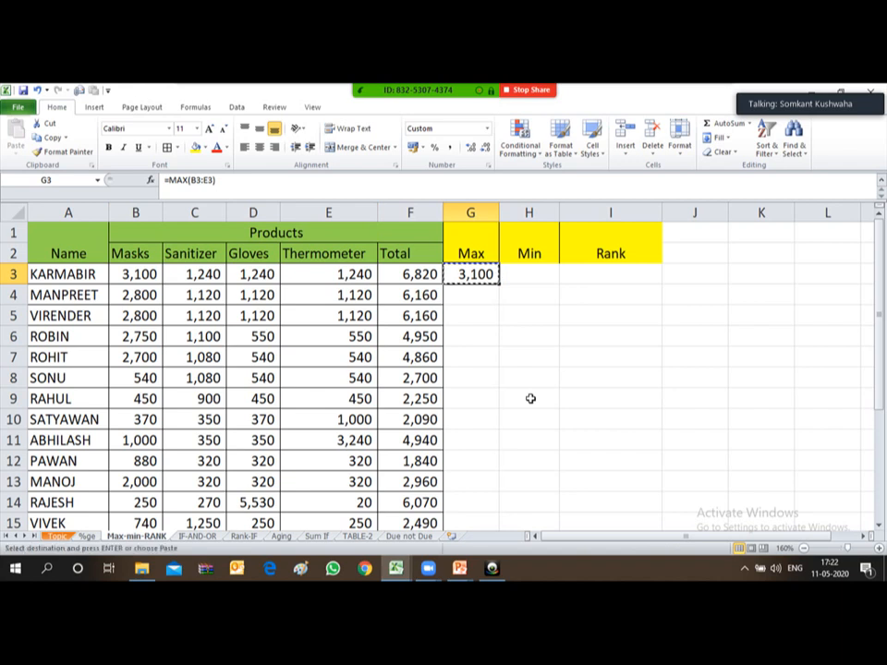
key("Left")
key("ctrl+Down")
key("Right")
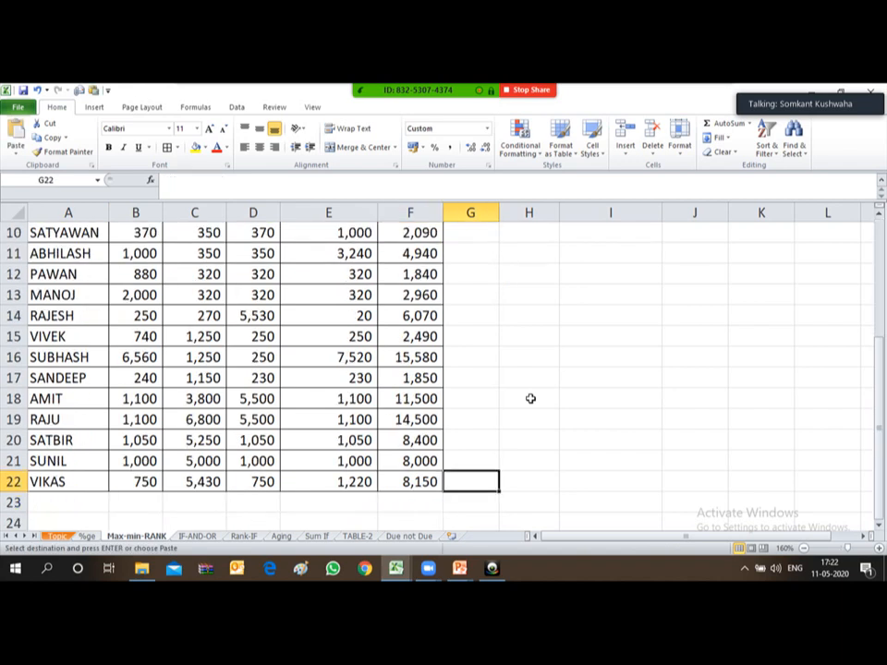
key("ctrl+shift+Up")
key("Return")
key("ctrl+Up")
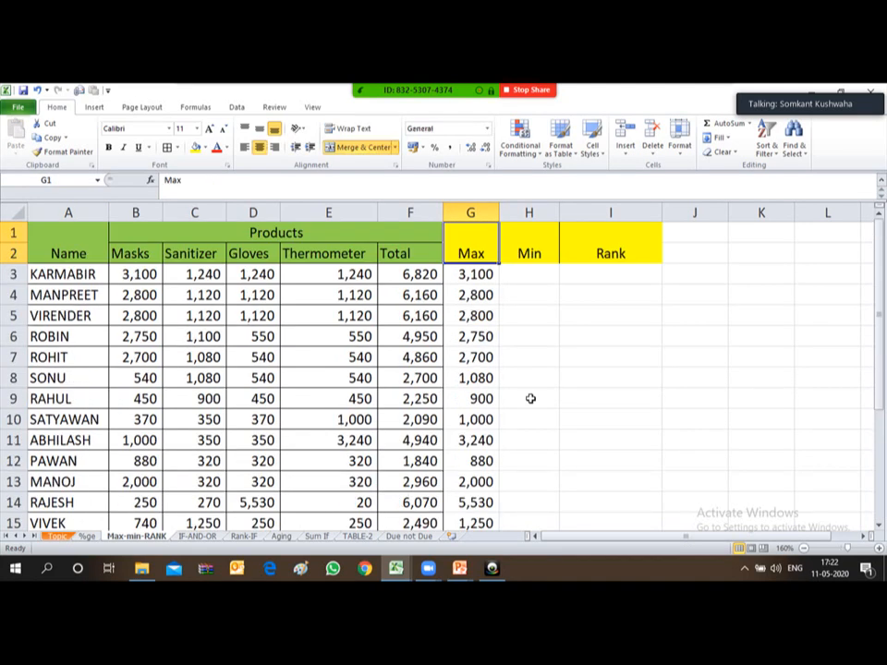
Review the Max results in column G down to G13 and admit the waiting participant to the meeting.
key("Down")
key("Down")
key("Down")
key("Down")
key("Down")
key("Down")
key("Down")
key("Down")
key("Down")
key("Down")
key("Down")
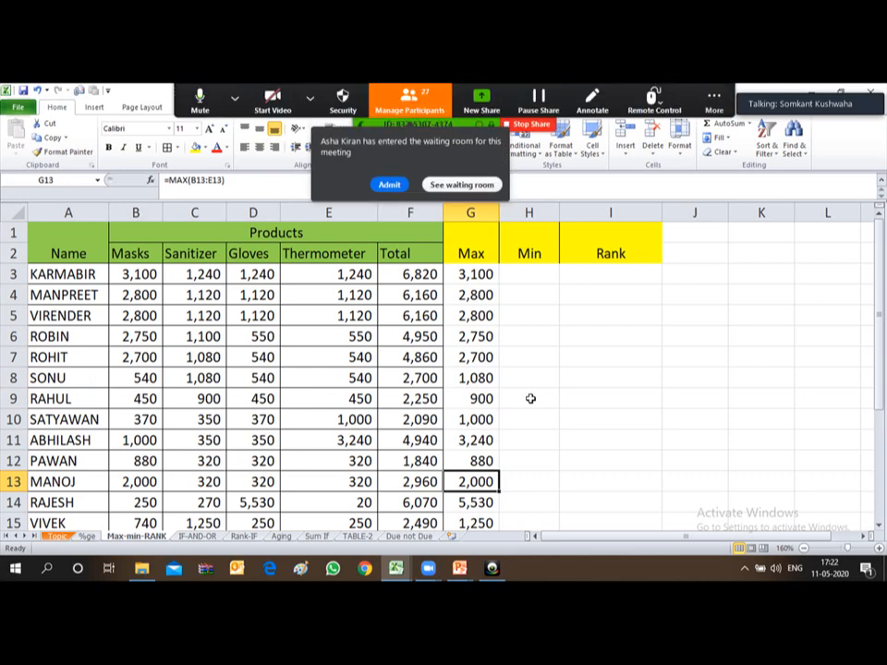
left_click(390, 184)
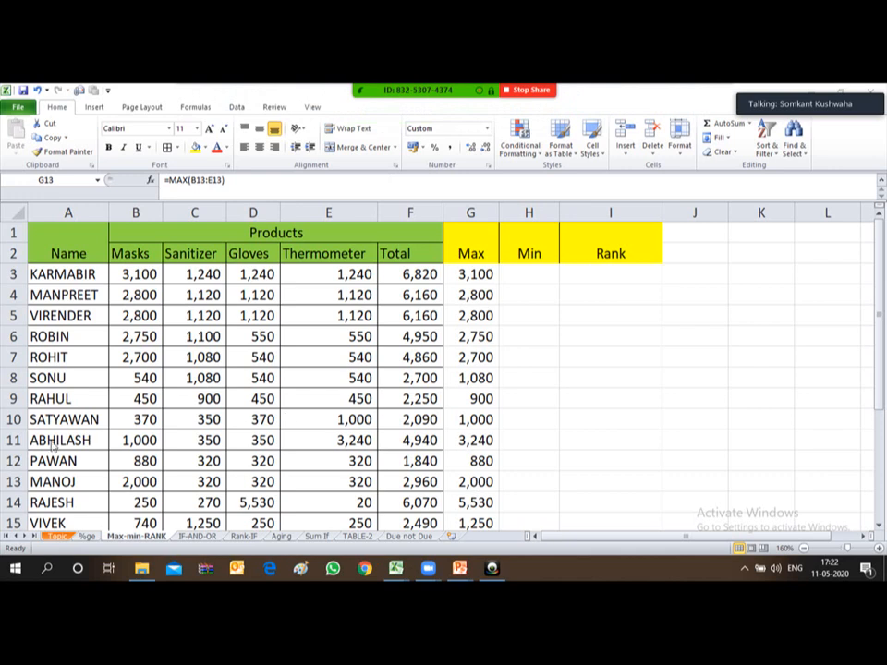
Compare the quantities in row 11 with the Max formula in G11, and go over the Max results from G3 to G6.
left_click(11, 440)
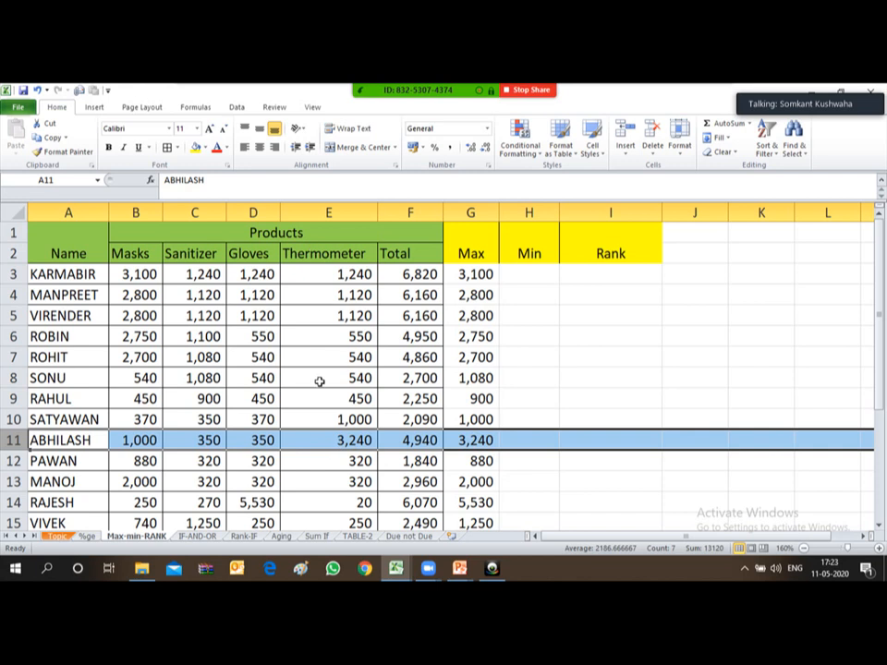
left_click(474, 441)
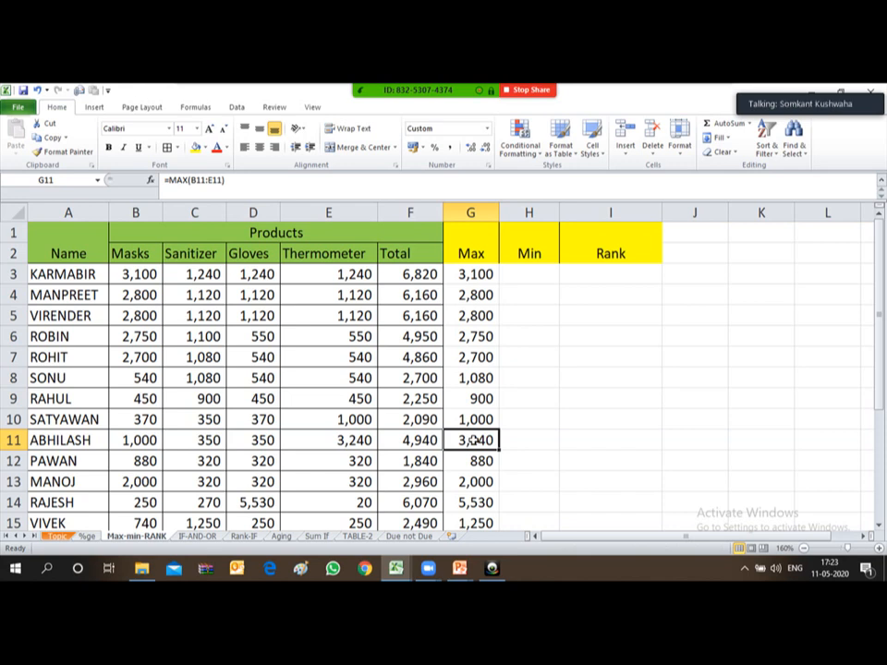
key("ctrl+Up")
key("Down")
key("Down")
key("Down")
key("Down")
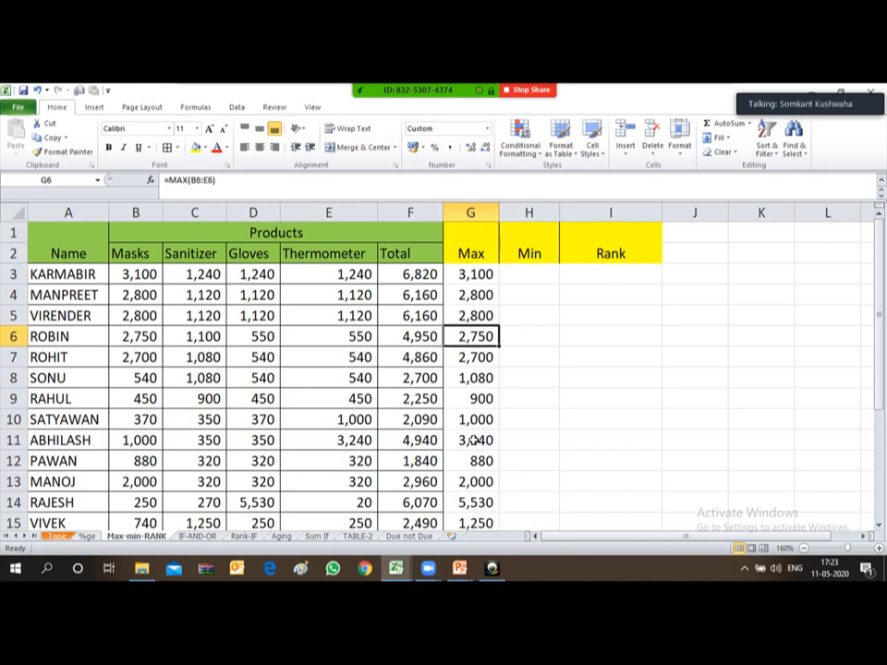
Freeze the panes at B3 so that the two heading rows and the Name column stay in view.
key("Left")
key("Left")
key("Left")
key("Left")
key("Left")
key("ctrl+Up")
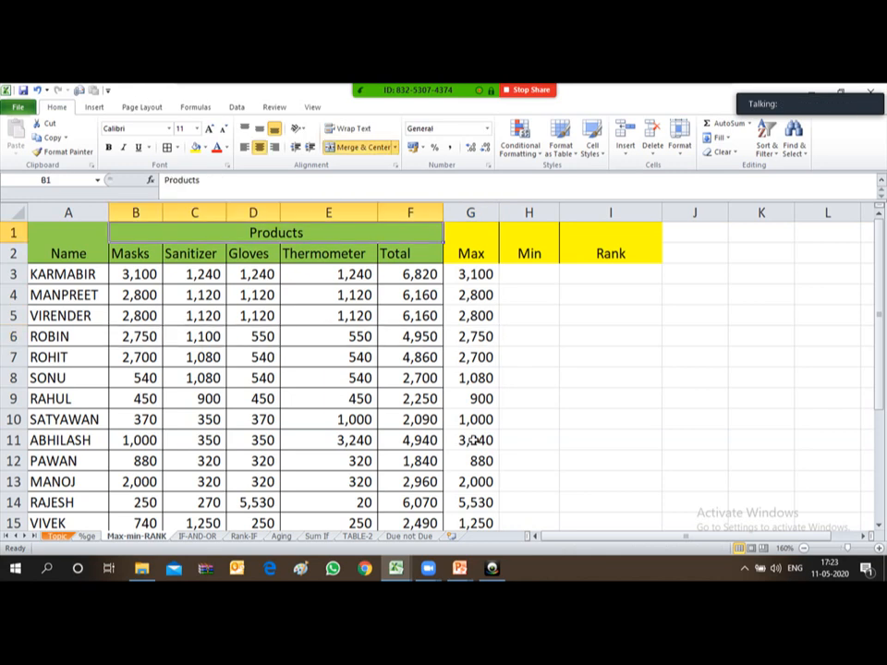
key("Down")
key("Down")
key("Left")
key("Right")
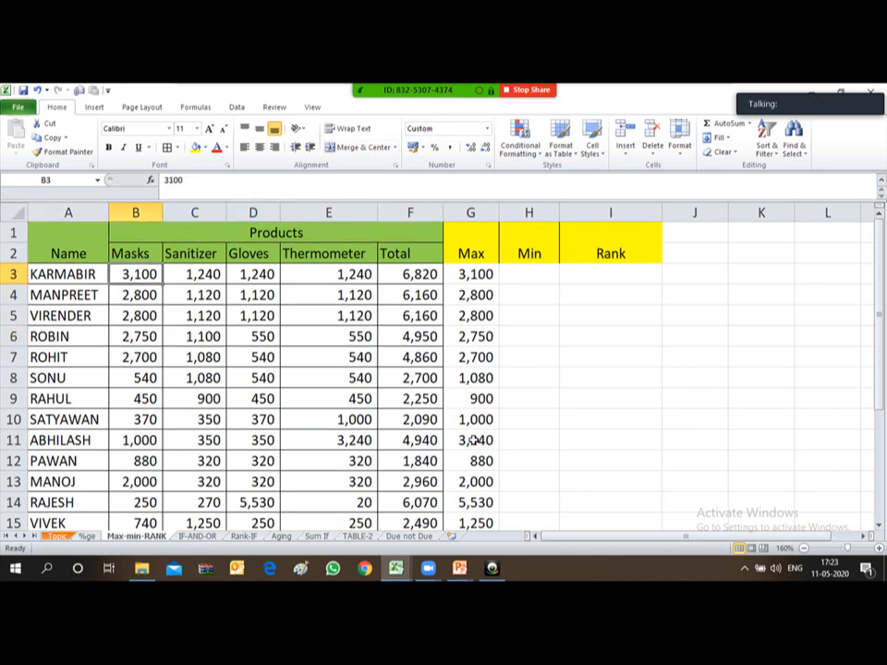
key("alt+w")
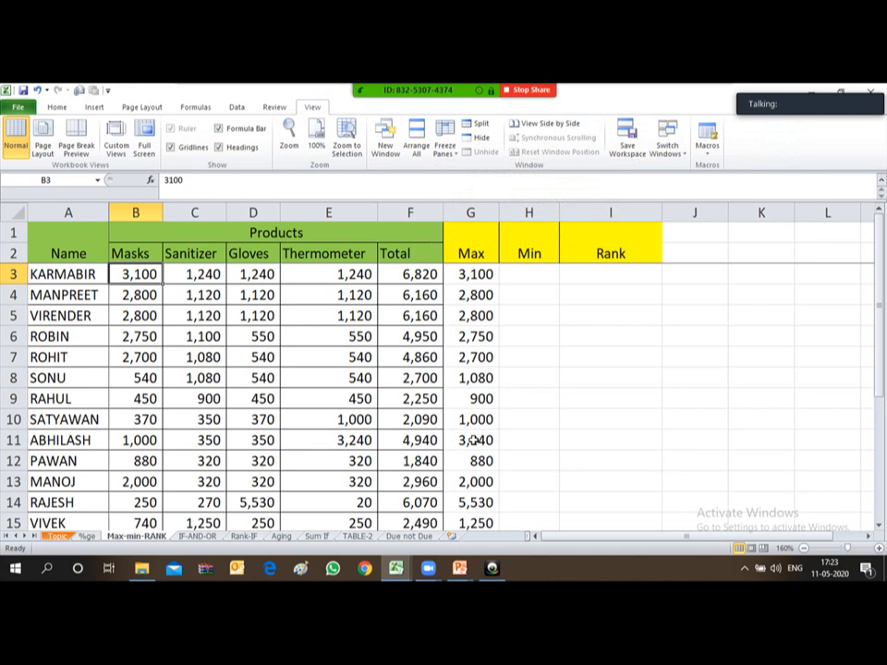
Go across row 3 to the Max formula in G3 and return to the Masks quantity in B3.
key("Right")
key("Right")
key("Right")
key("Right")
key("Right")
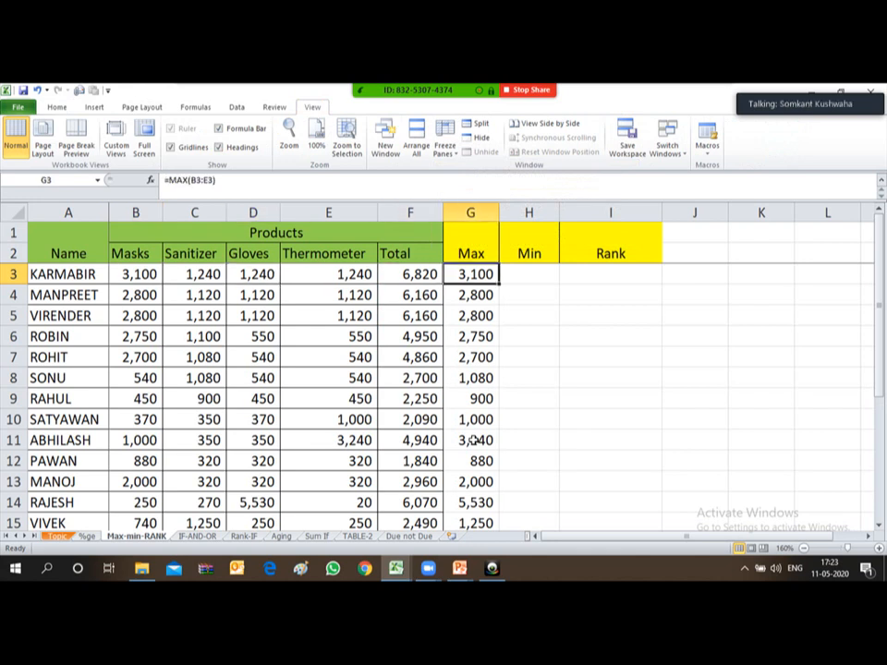
key("Down")
key("Up")
key("Left")
key("Left")
key("Left")
key("Left")
key("Left")
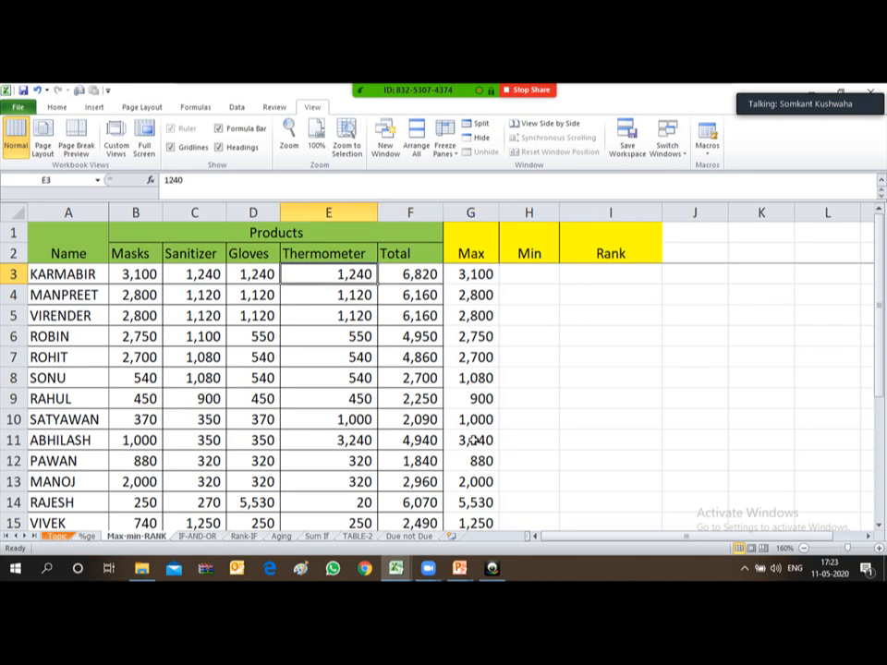
In B24 below the table, enter =MAX(B3:B22) to find the highest Masks quantity.
key("Down")
key("Down")
key("Down")
key("Down")
key("Down")
key("Down")
key("Down")
key("Down")
key("Down")
key("Down")
key("Down")
key("Down")
key("Down")
key("Down")
key("Down")
key("Down")
key("Down")
key("Down")
key("Down")
key("Down")
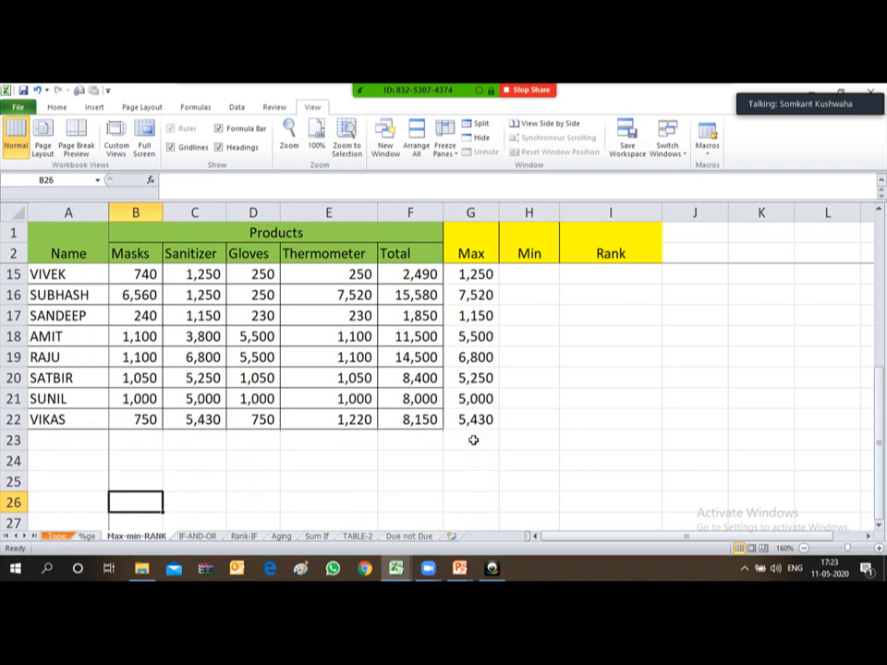
key("Up")
key("Up")
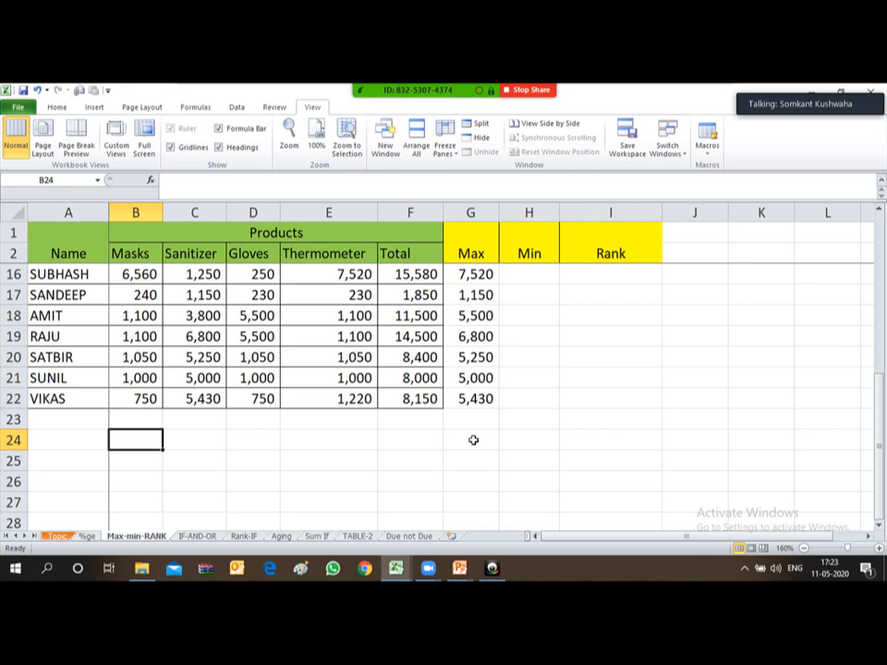
type("=")
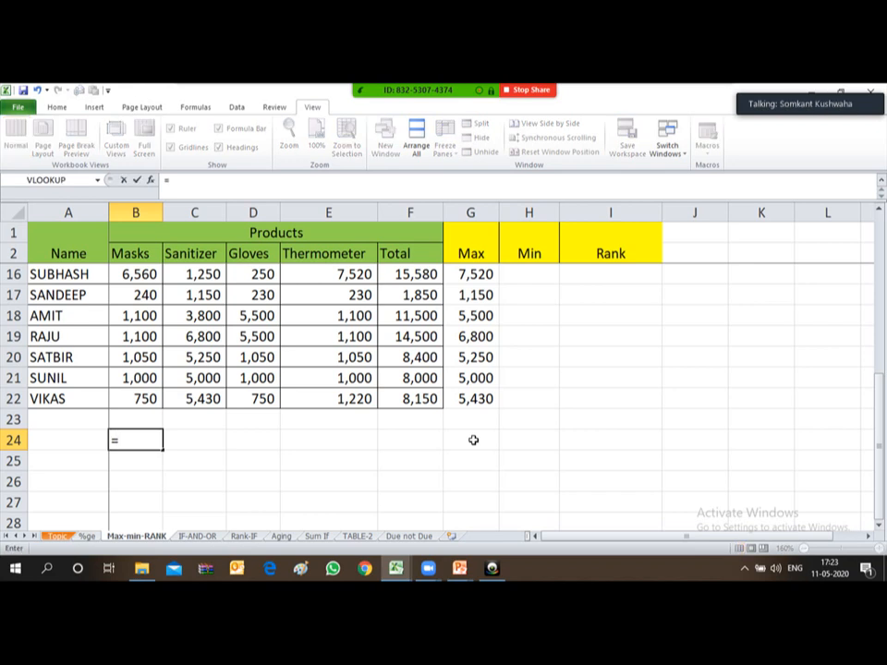
type("max(")
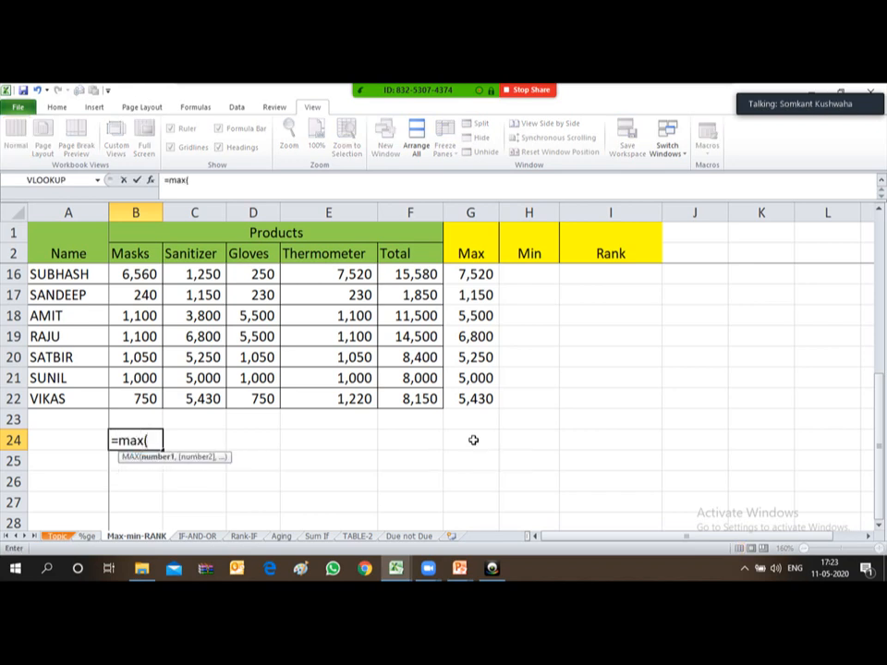
key("ctrl+Up")
key("ctrl+Up")
key("Down")
key("Down")
key("Down")
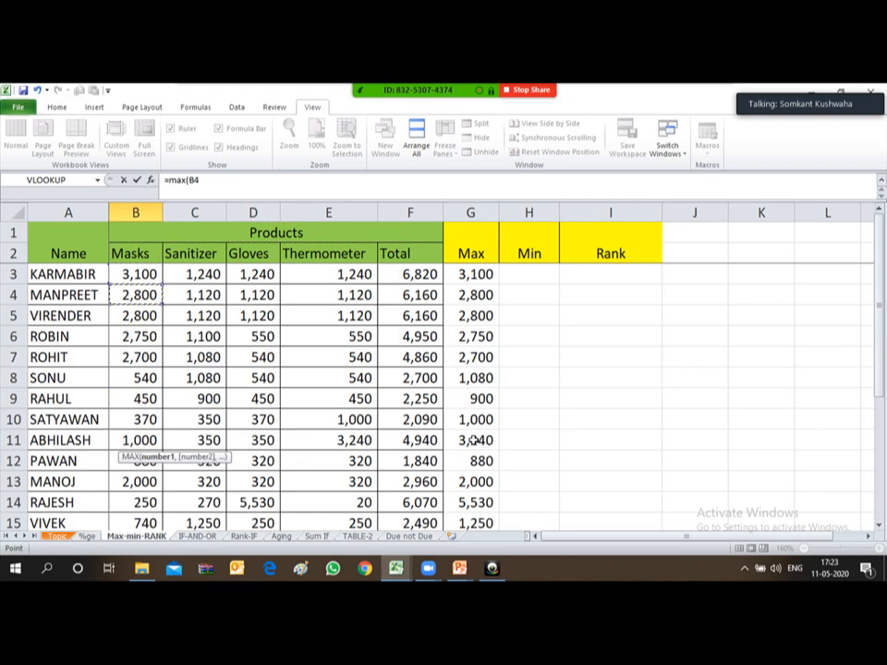
key("Up")
key("ctrl+shift+Down")
key("ctrl+shift+Down")
key("ctrl+shift+Up")
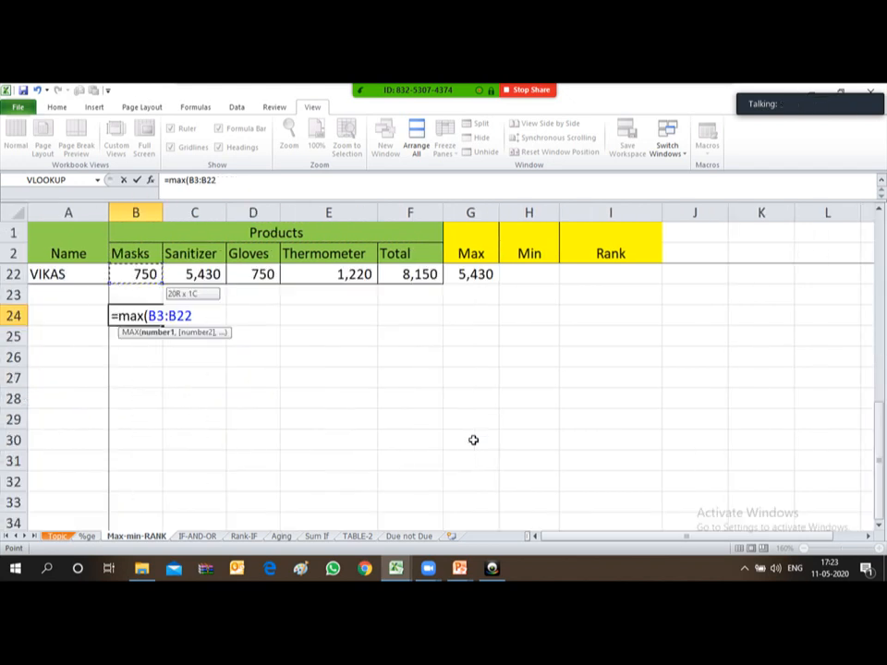
type(")")
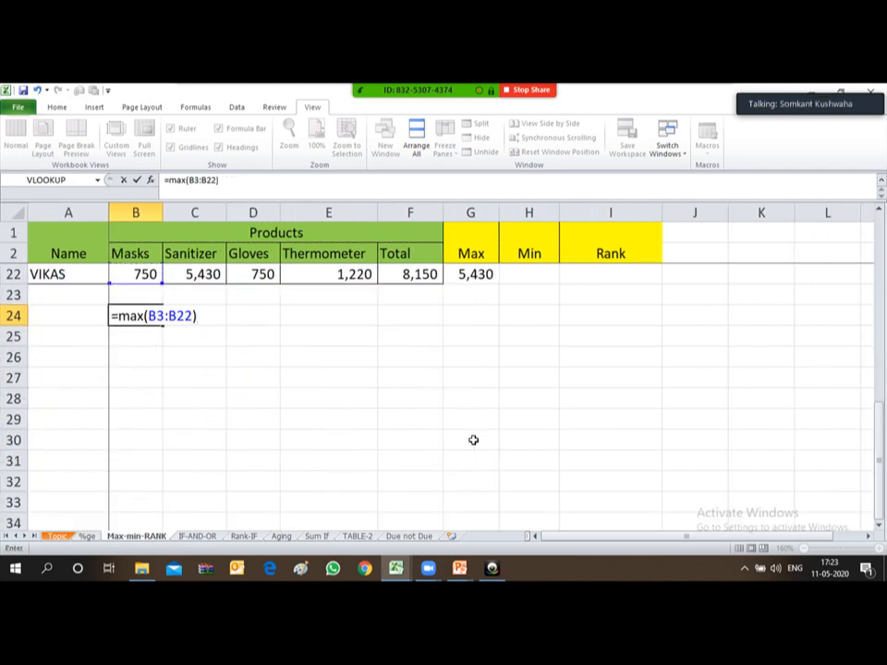
key("Return")
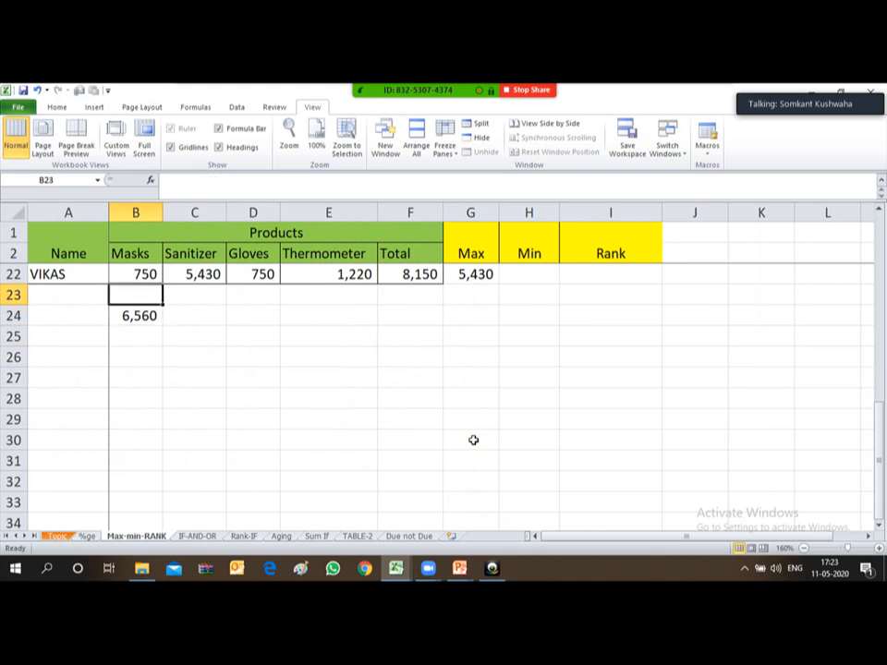
Compare the Max result in B24 with the Masks quantities, check the matching entry and name in row 16, and return to B3.
key("Up")
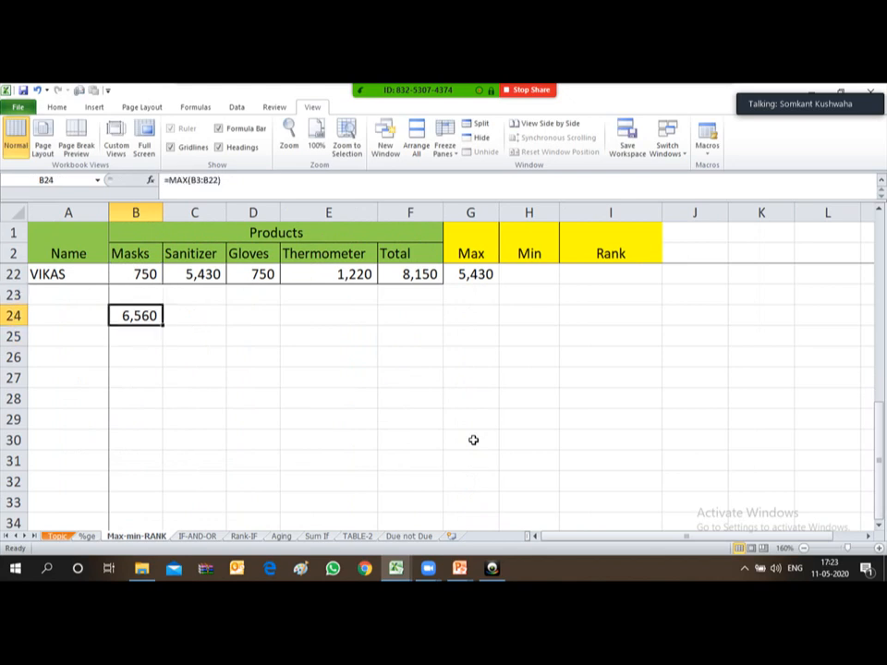
key("Up")
key("Up")
key("Up")
key("Up")
key("Up")
key("Up")
key("Up")
key("Up")
key("Up")
key("Up")
key("Up")
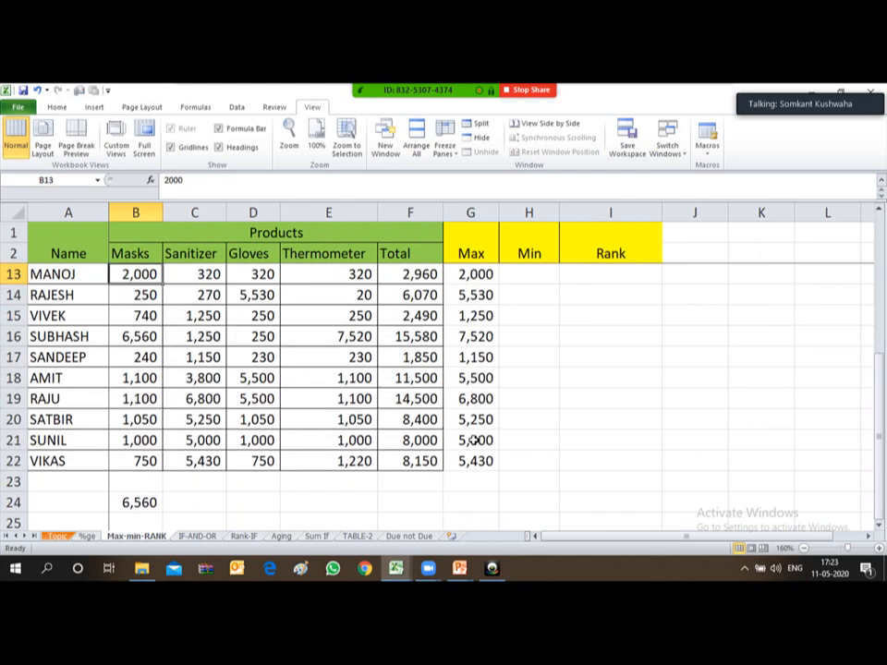
key("Down")
key("Down")
key("Down")
key("Down")
key("Up")
key("Left")
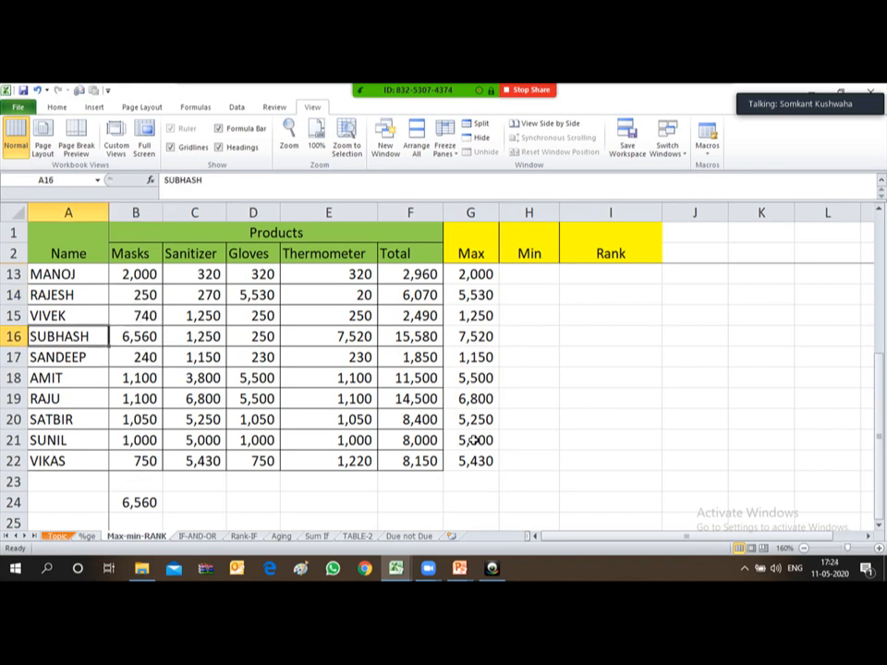
key("Right")
key("Left")
key("Right")
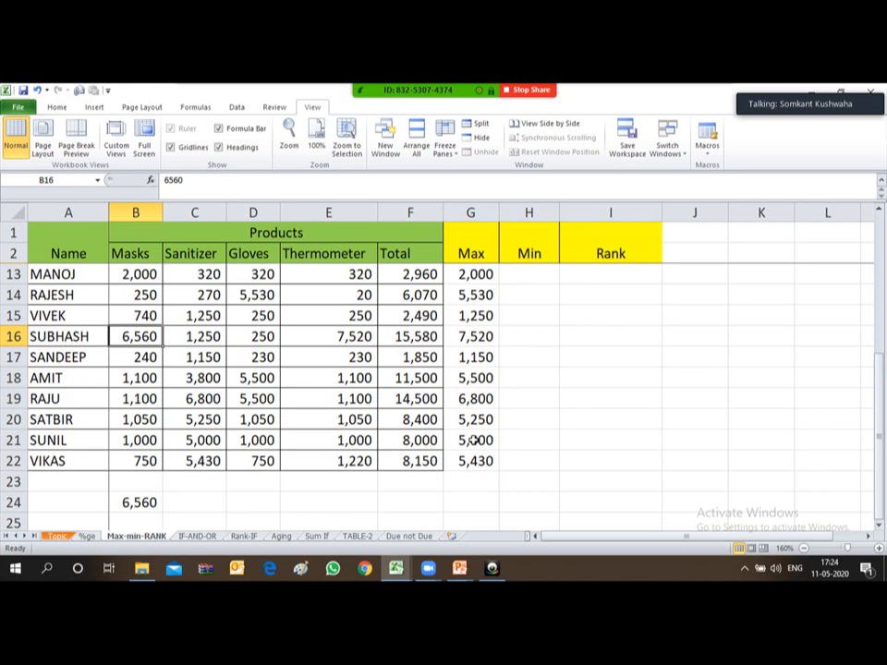
key("ctrl+Up")
key("Down")
key("Down")
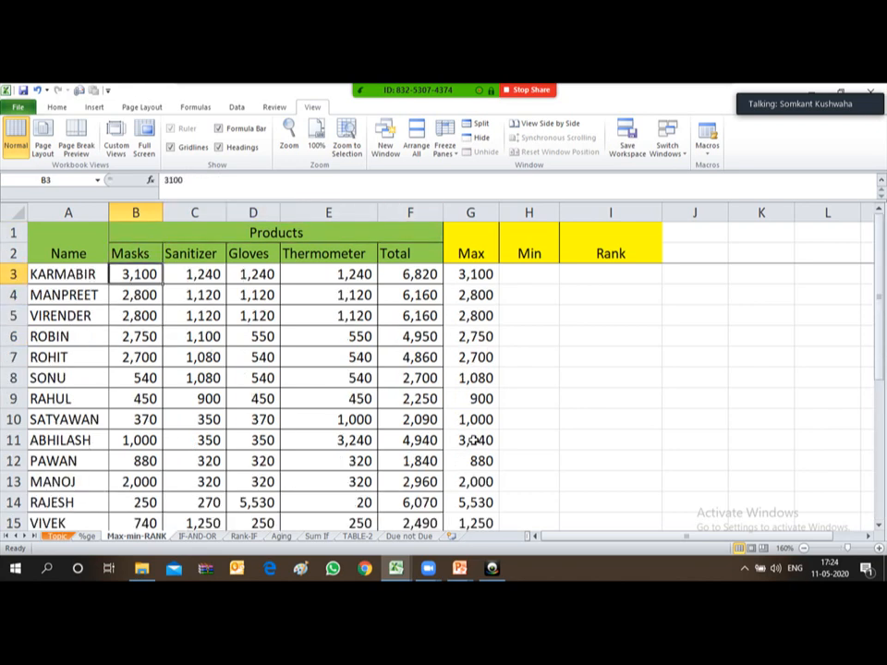
Copy the Max formula in B24 across row 24 to F24 and go over the copied results.
key("ctrl+Down")
key("Down")
key("Down")
key("Down")
key("Up")
key("Up")
key("Down")
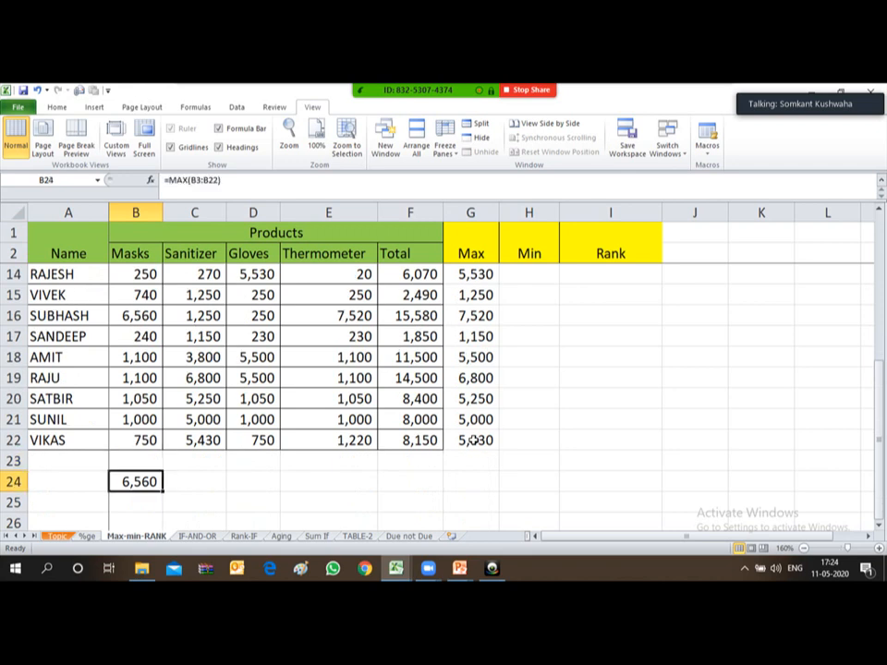
key("ctrl+c")
key("shift+Right")
key("shift+Right")
key("shift+Right")
key("shift+Right")
key("shift+Right")
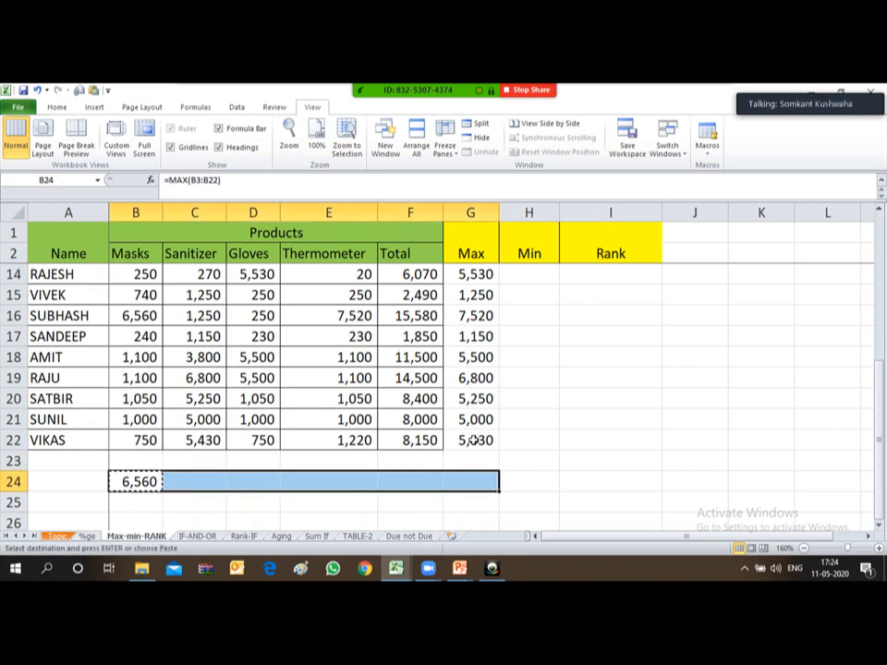
key("shift+Left")
key("Return")
key("Right")
key("Right")
key("Right")
key("Right")
key("Right")
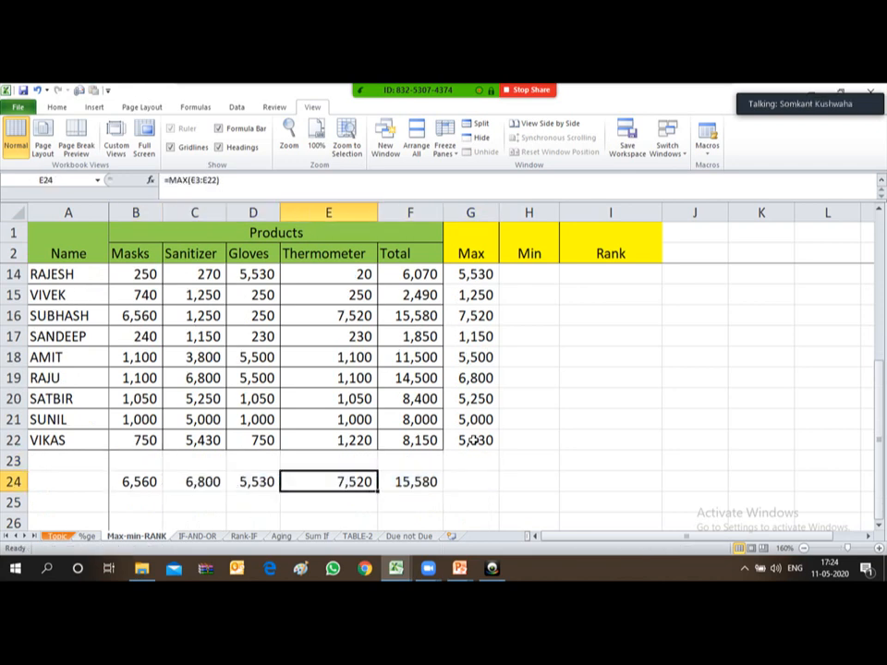
Enter =MIN(B3:E3) in H3 to find the lowest product quantity in row 3.
key("Up")
key("Up")
key("Up")
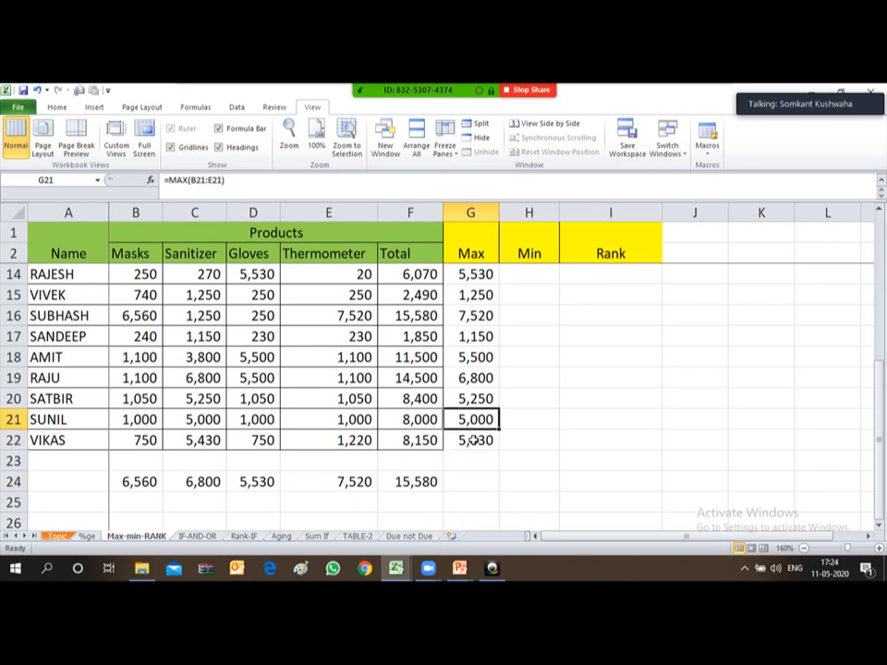
key("ctrl+Up")
key("Up")
key("Down")
key("Down")
key("Up")
key("Right")
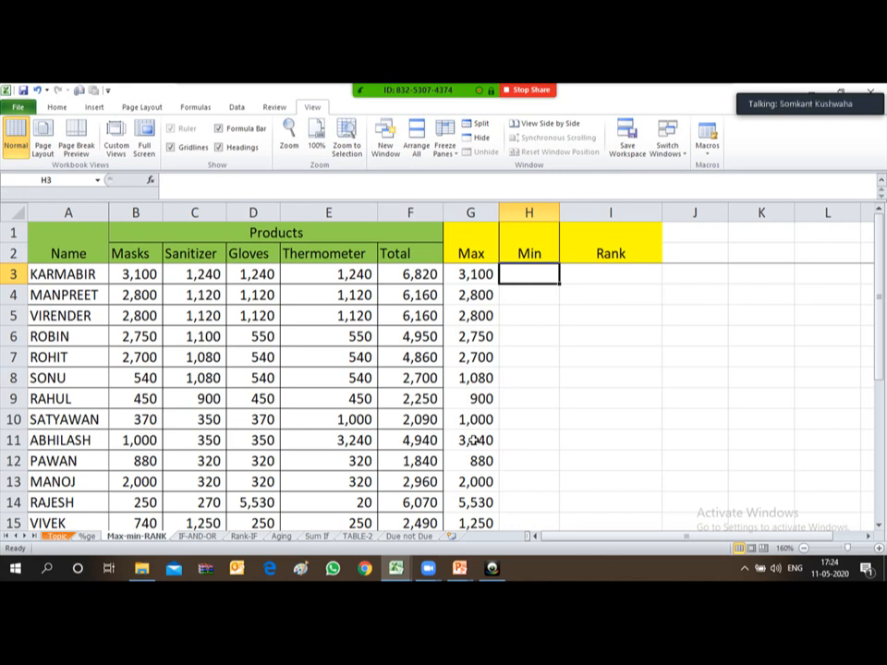
type("=")
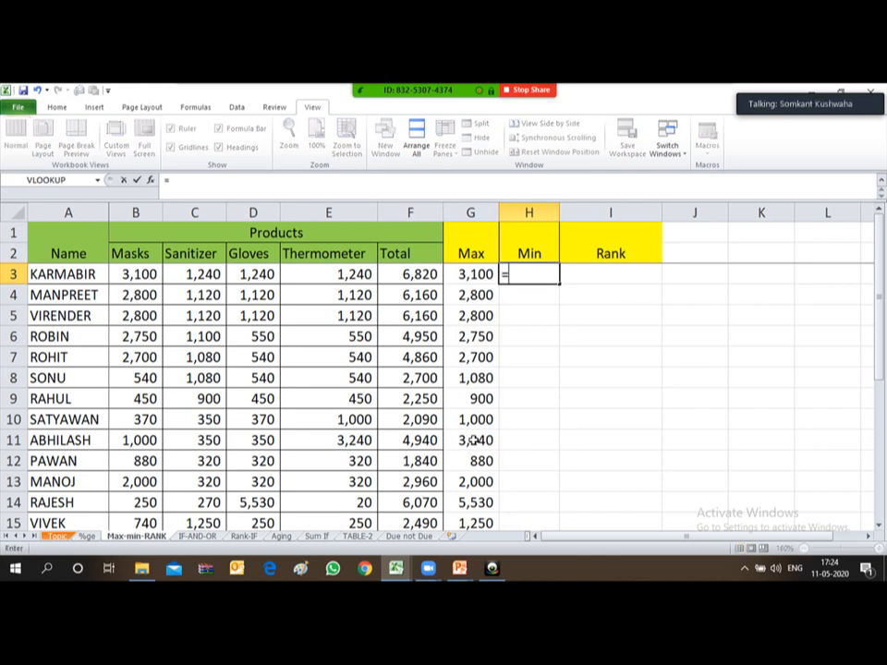
type("min")
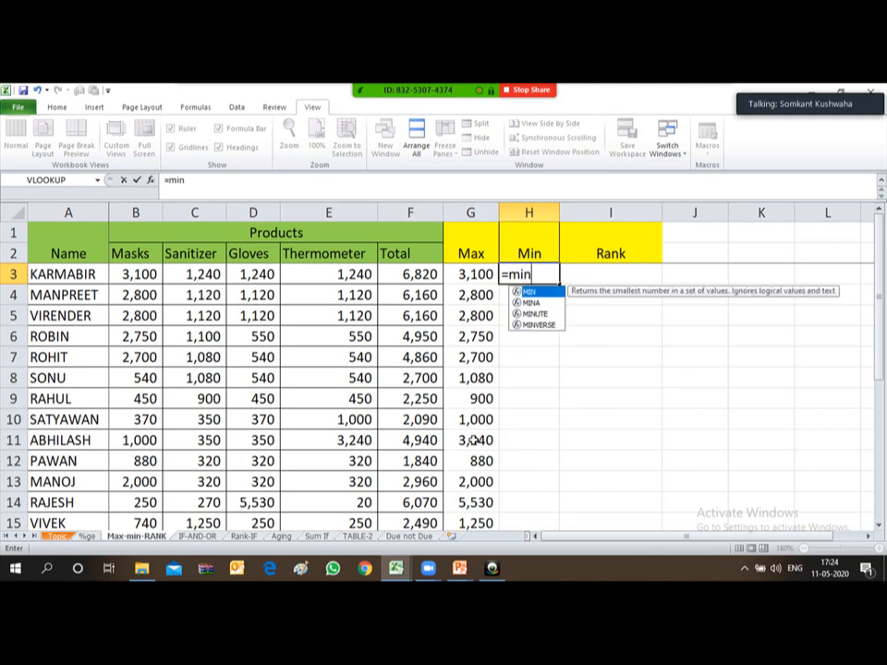
type("(")
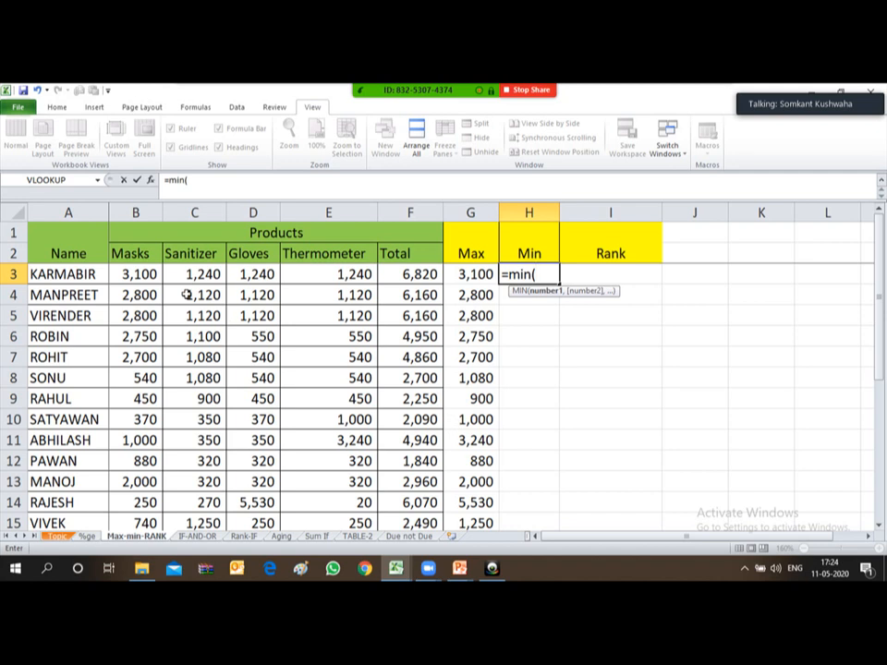
left_click_drag(126, 270, 307, 273)
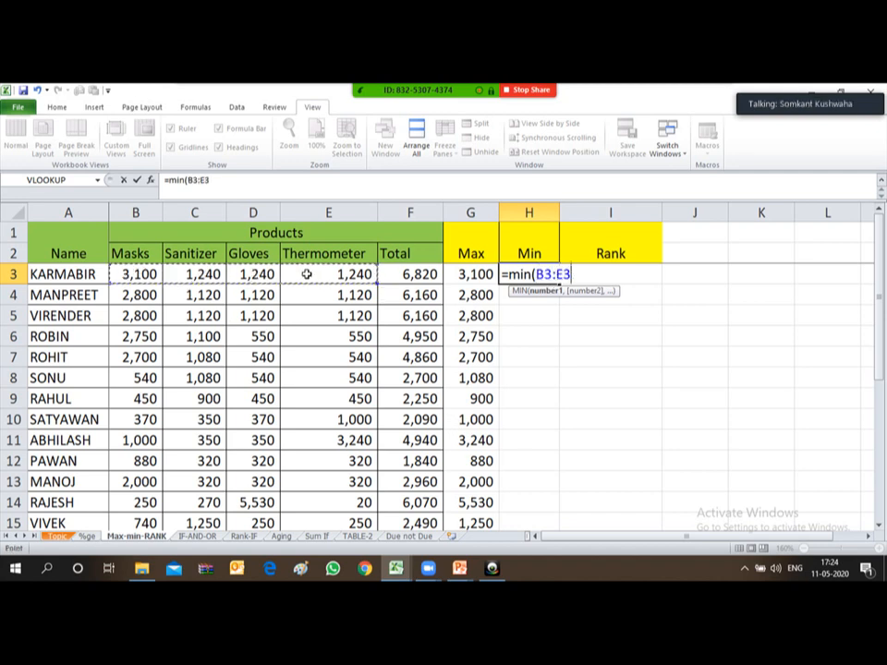
type(")")
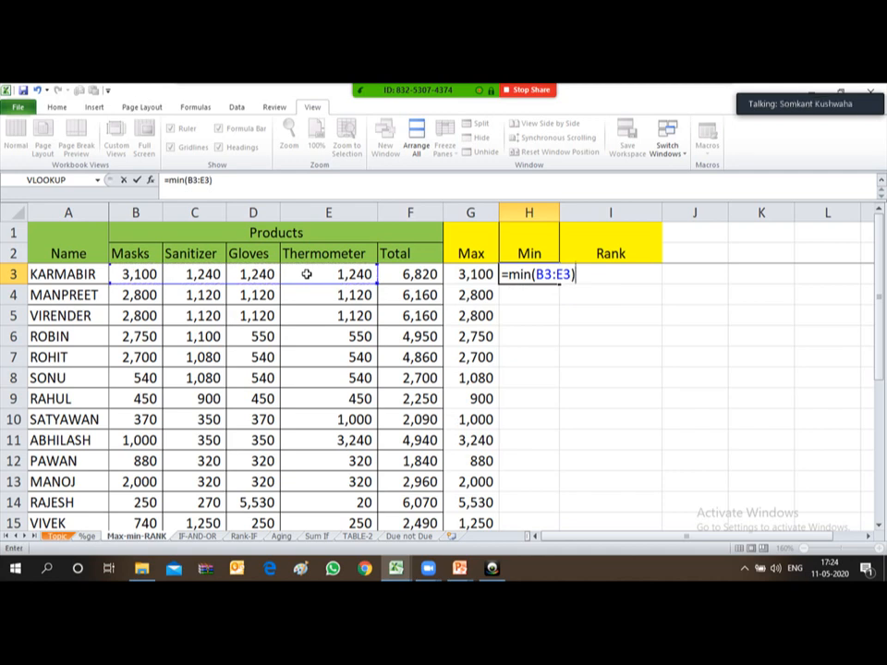
key("Return")
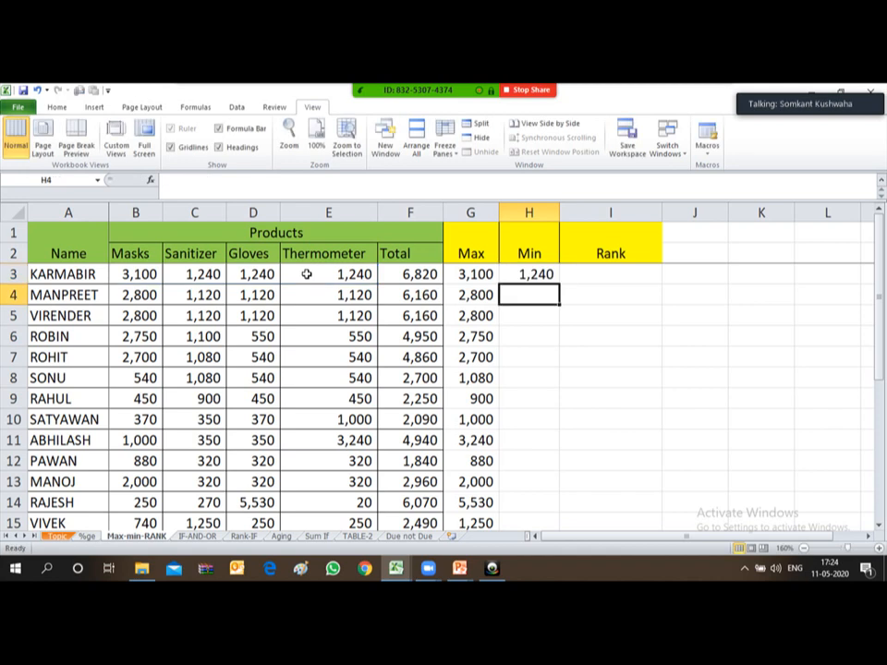
Copy the Min formula in H3 down column H to H22.
key("Up")
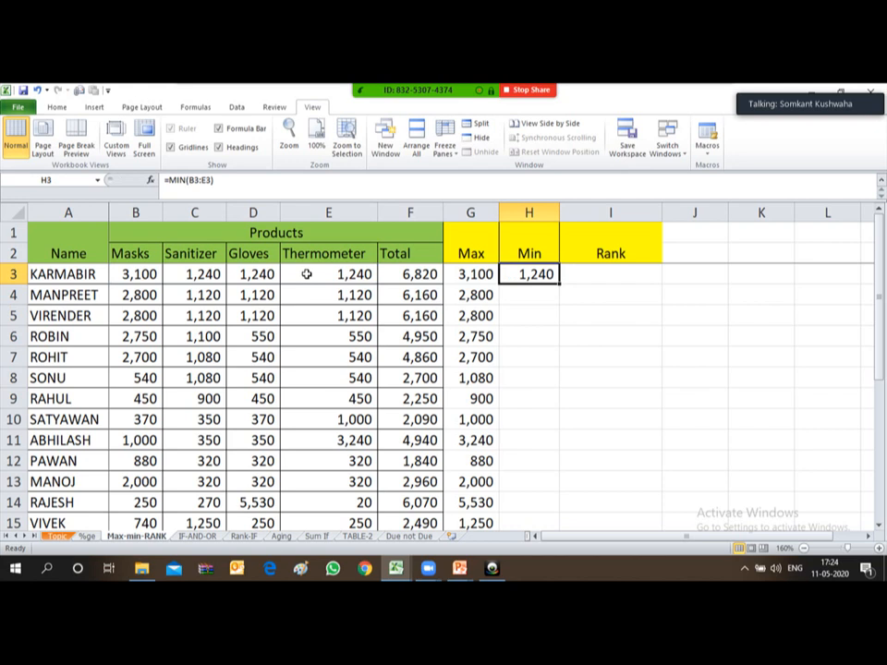
key("ctrl+c")
key("Left")
key("ctrl+Down")
key("Right")
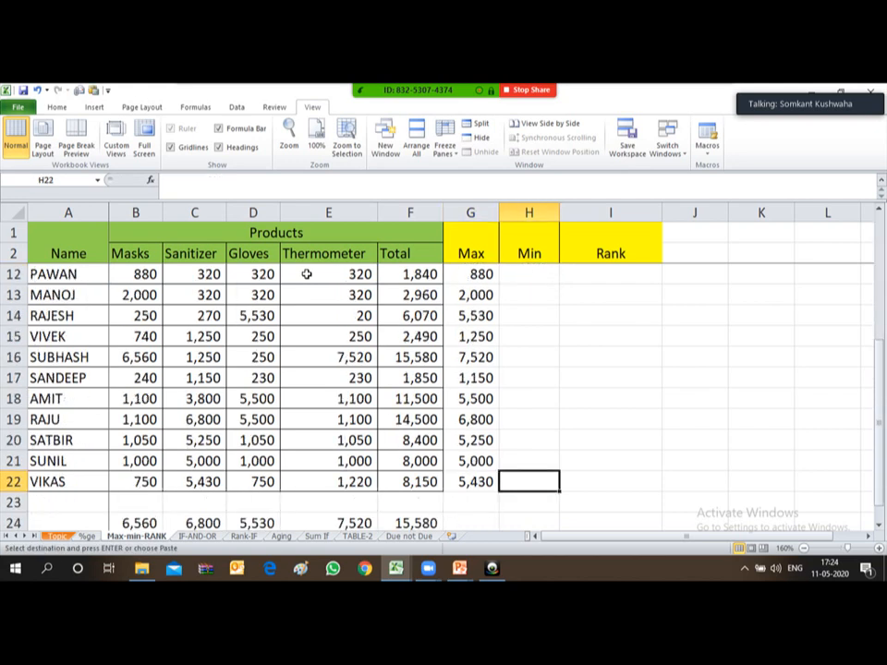
key("ctrl+shift+Up")
key("Return")
Review the Min results in column H from H3 down to H22.
key("Up")
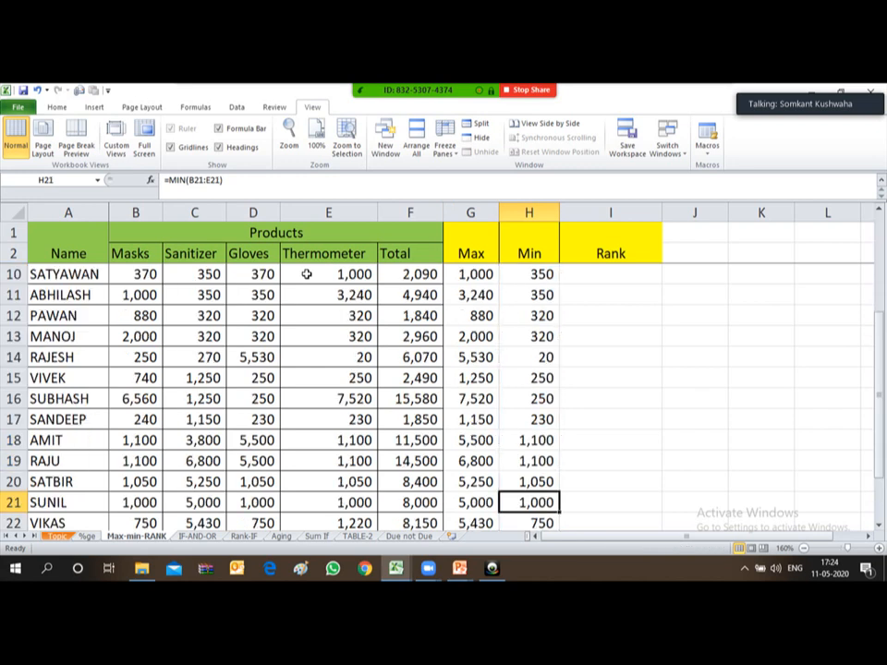
key("ctrl+Up")
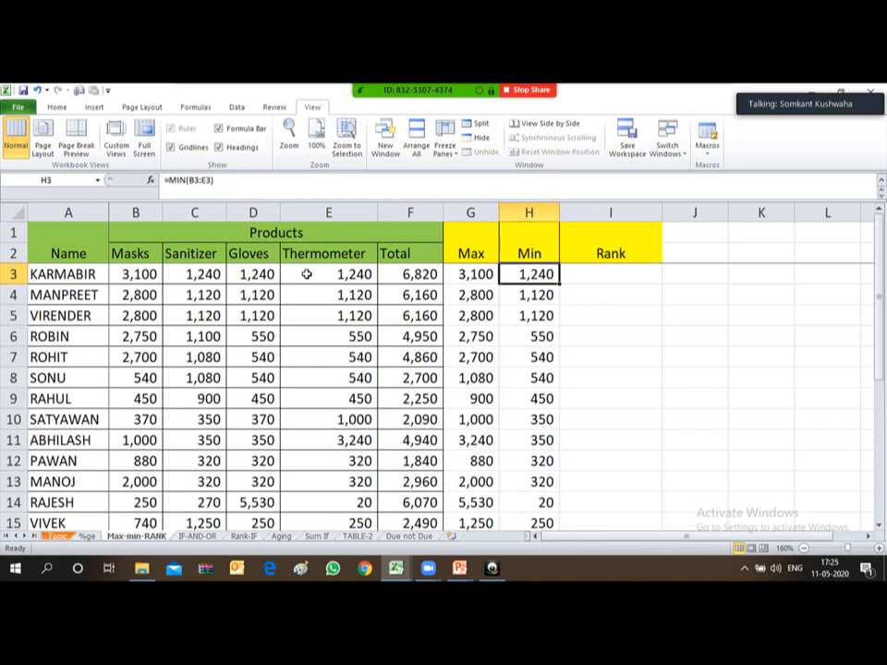
key("Down")
key("Down")
key("Down")
key("Down")
key("Down")
key("Down")
key("Down")
key("Down")
key("Down")
key("Down")
key("Down")
key("Down")
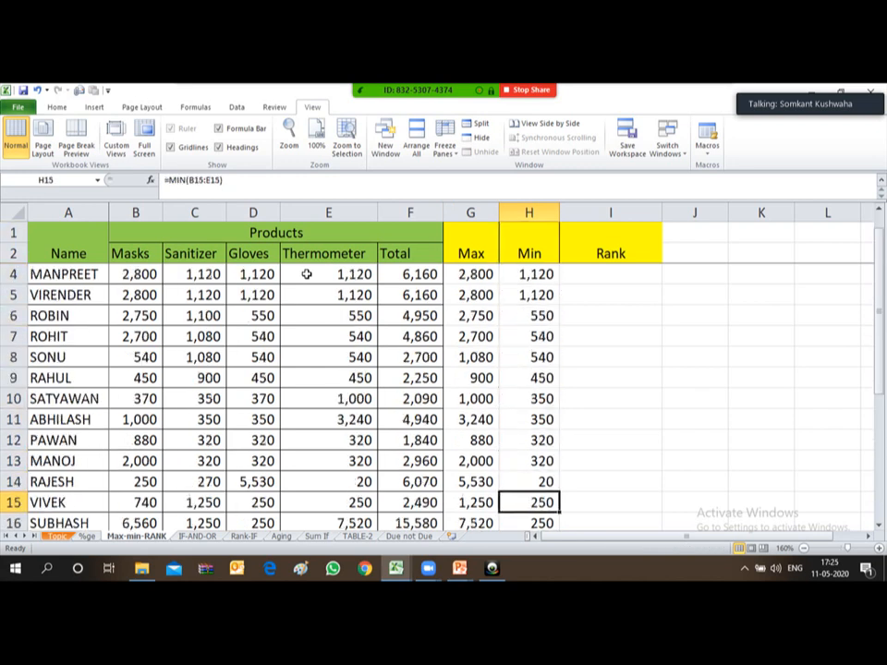
key("Down")
key("Down")
key("Down")
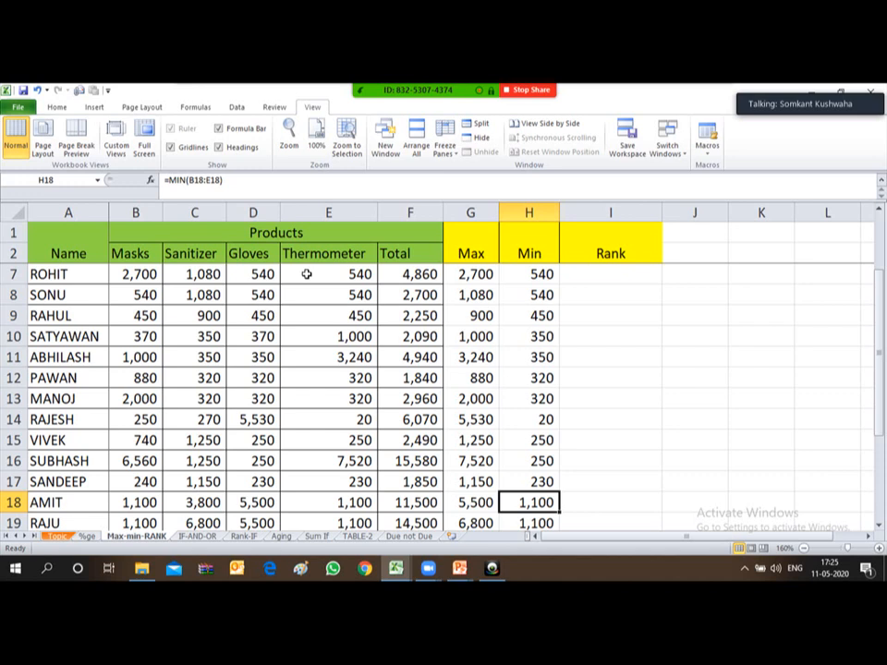
key("Down")
key("Down")
key("Down")
key("Down")
Label cell A24 as Max beside the row of column maximums below the table.
key("Down")
key("Down")
key("Down")
key("Up")
key("Left")
key("Left")
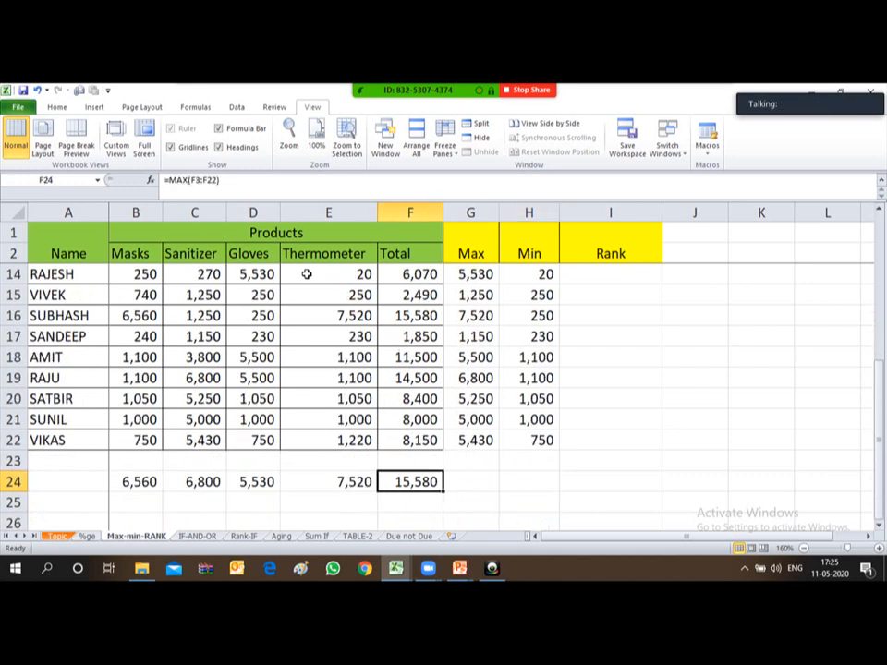
key("Left")
key("Left")
key("Left")
key("Left")
key("Left")
key("Right")
key("Down")
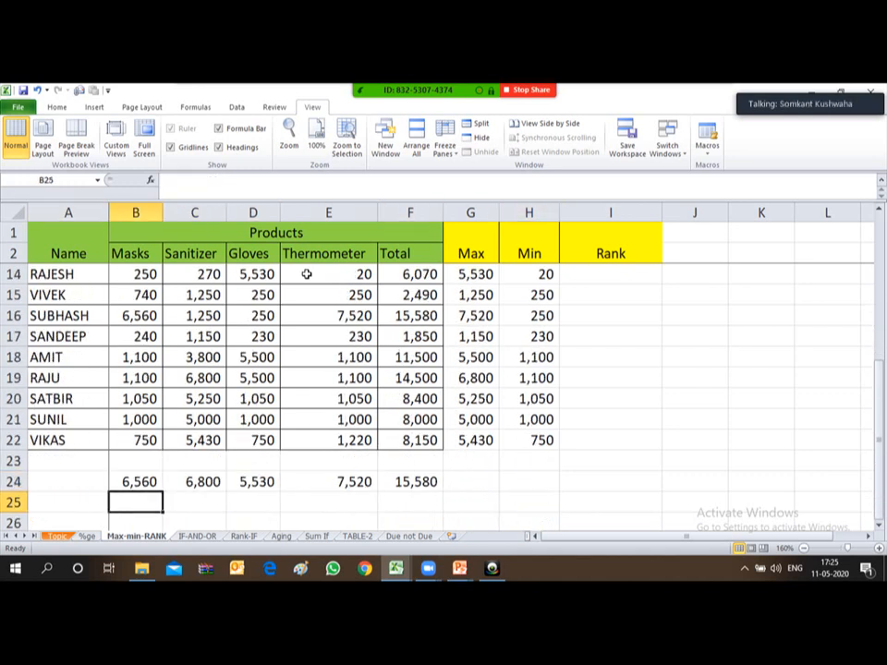
key("Down")
key("Up")
key("Up")
key("Left")
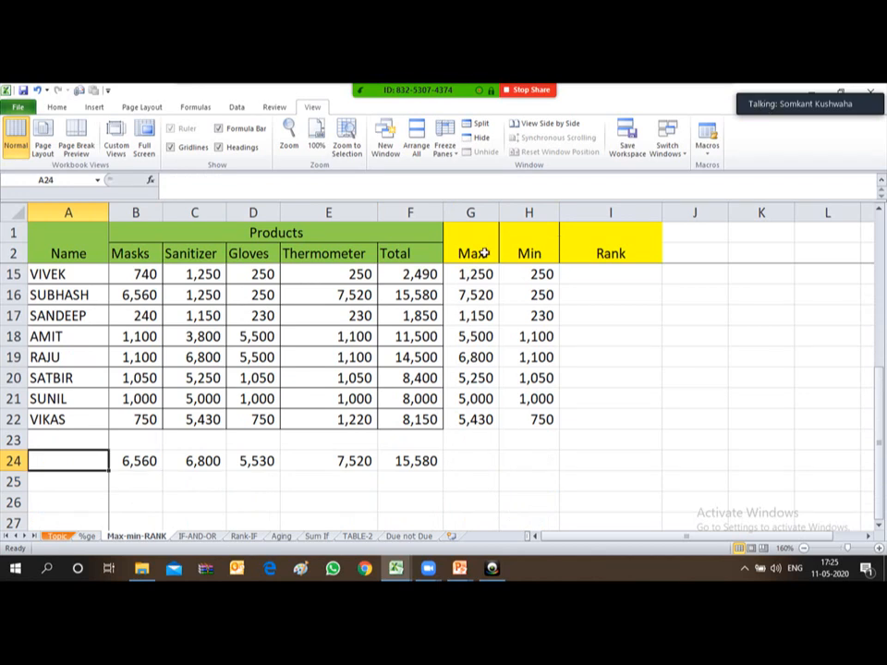
type("Max")
key("Return")
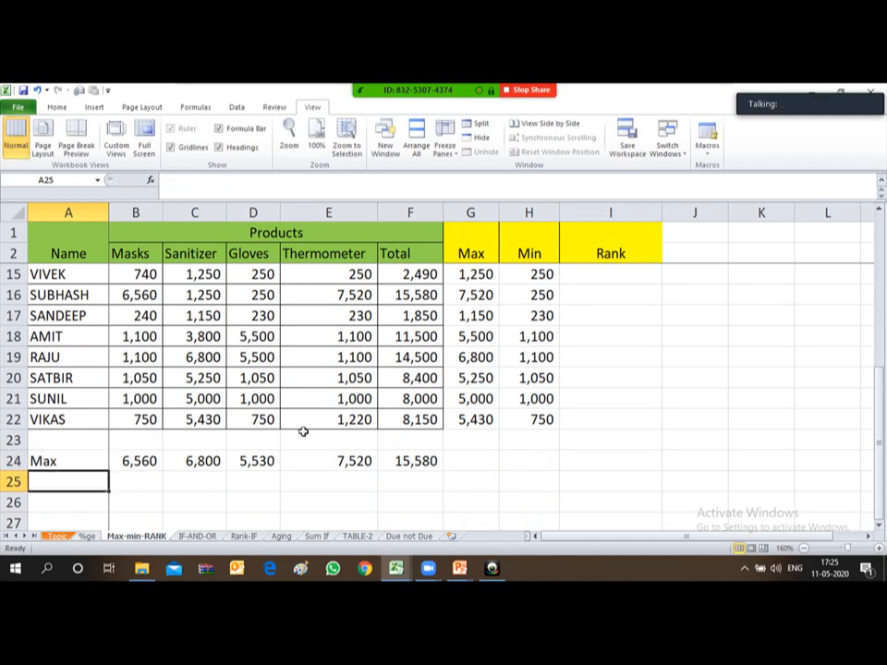
Label cell A25 as Min, directly under the Max label.
type("Mibn")
key("Return")
key("Up")
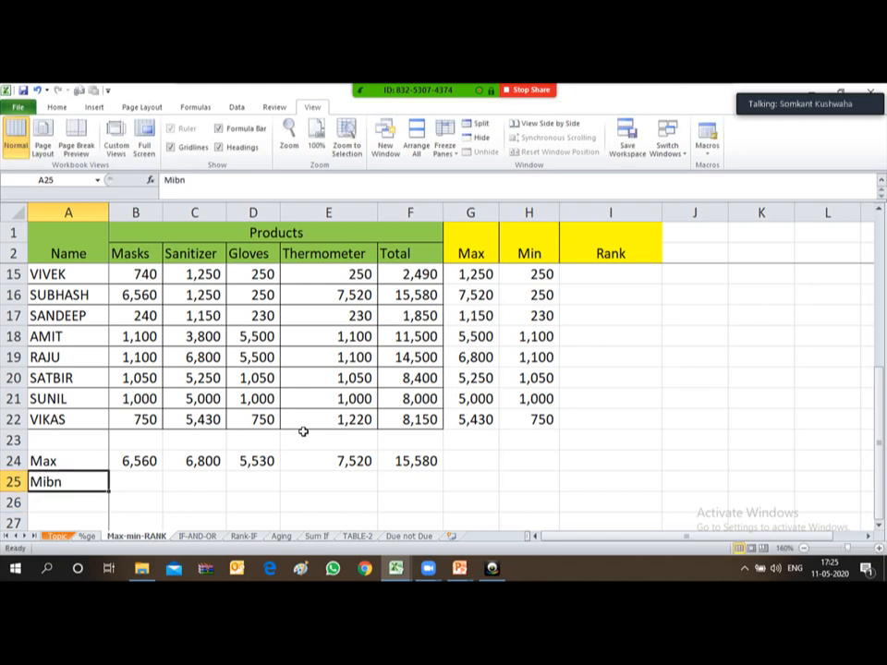
type("Min")
key("Return")
Enter =MIN(B3:B22) in B25 to find the lowest Masks quantity.
key("Up")
key("Right")
type("=")
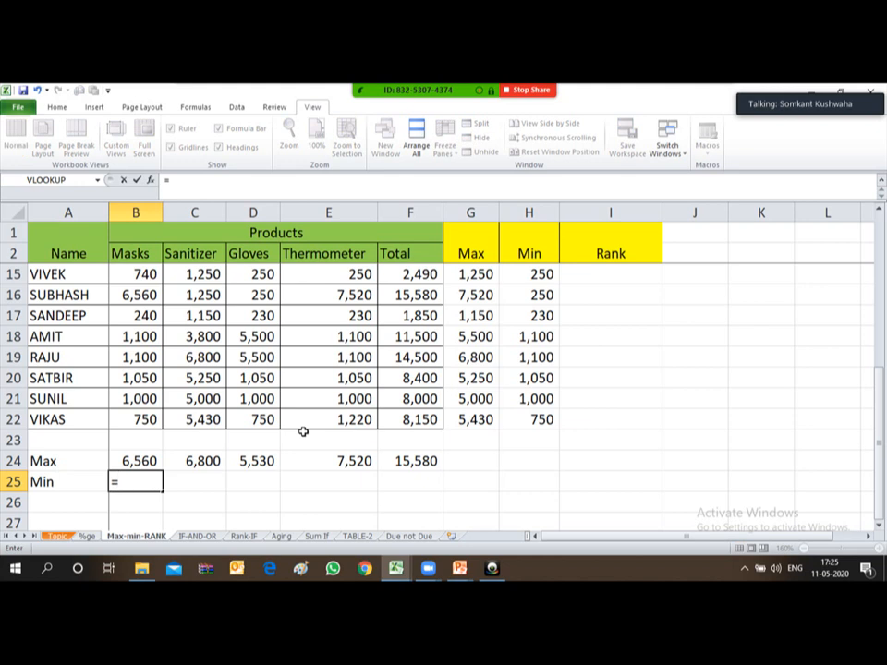
type("mi")
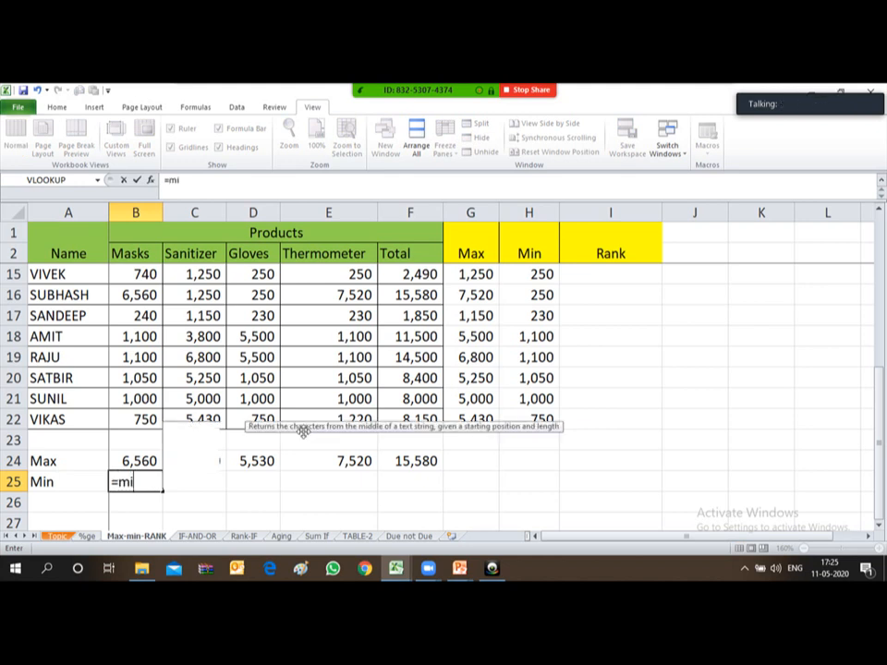
type("n(")
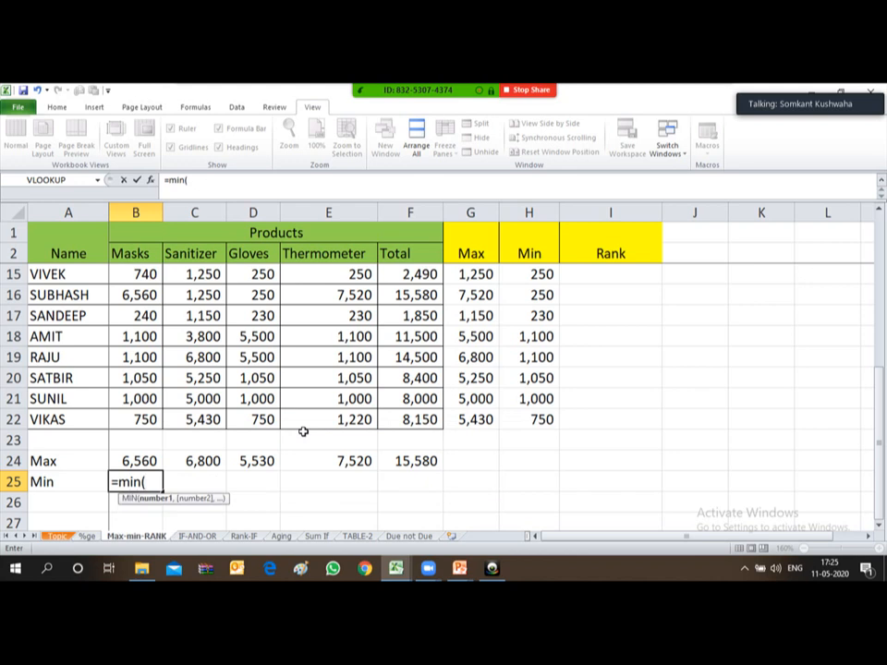
key("Up")
key("Up")
key("Up")
key("ctrl+shift+Up")
key("ctrl+shift+Right")
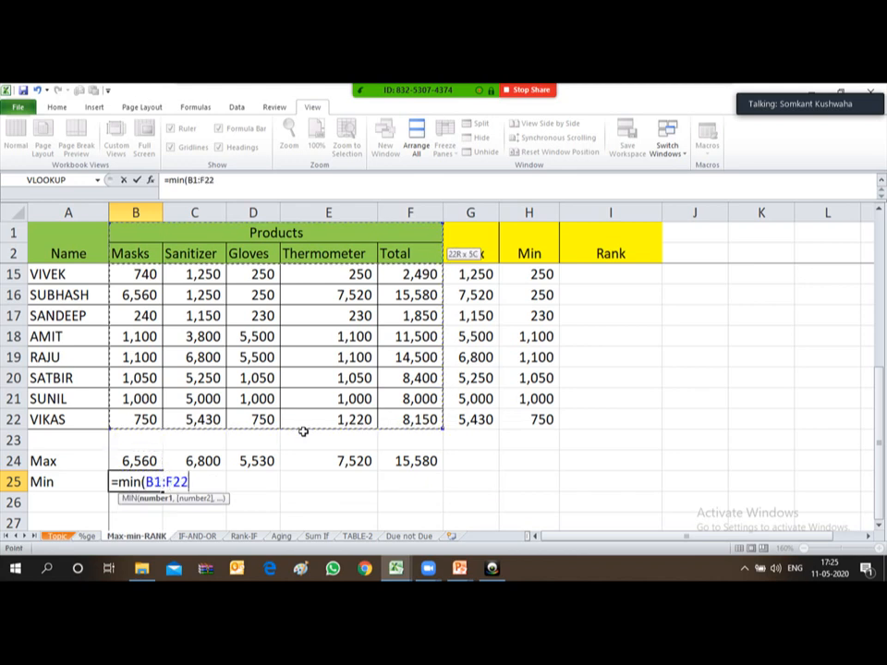
key("Down")
key("Down")
key("Up")
key("Up")
key("ctrl+Up")
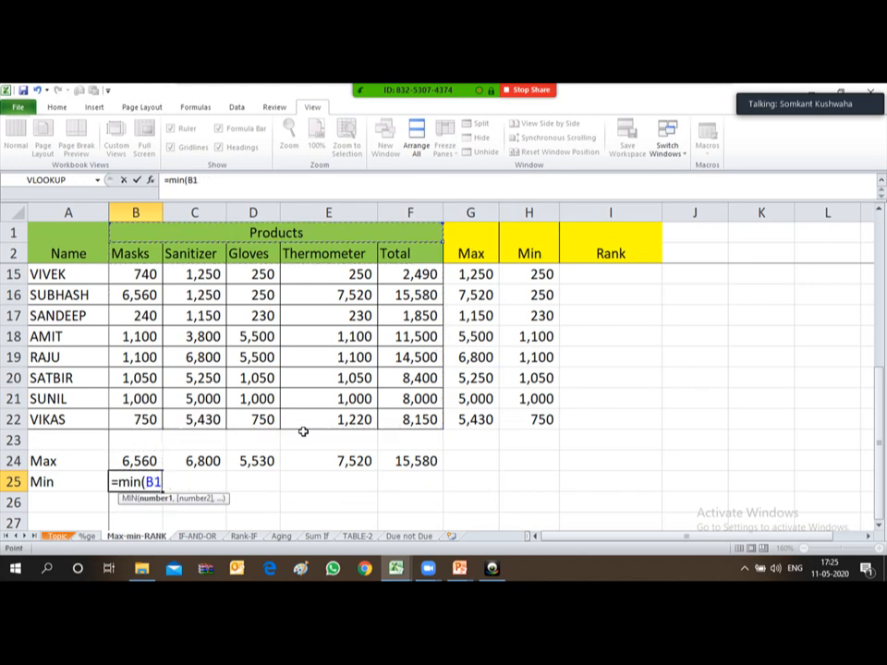
key("Down")
key("Down")
key("ctrl+shift+Down")
key("shift+Down")
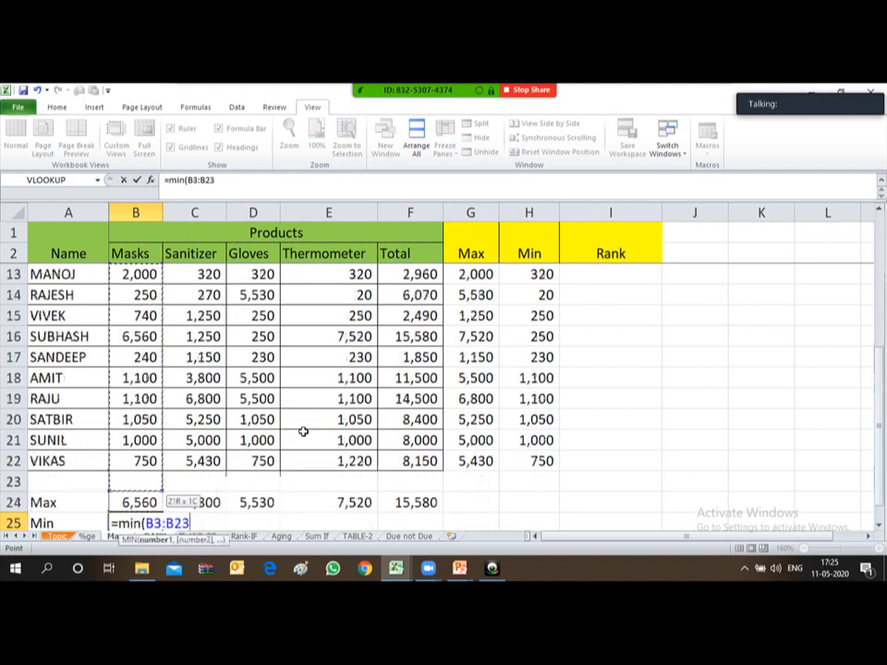
key("shift+Up")
type(")")
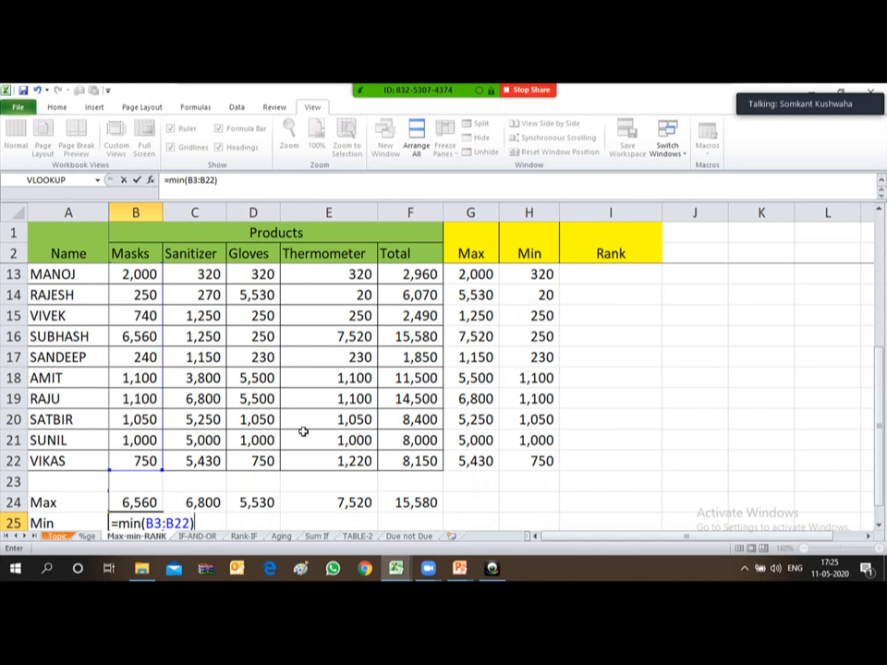
key("Return")
Copy the Min formula in B25 across row 25 to F25 and go over the copied results.
key("Up")
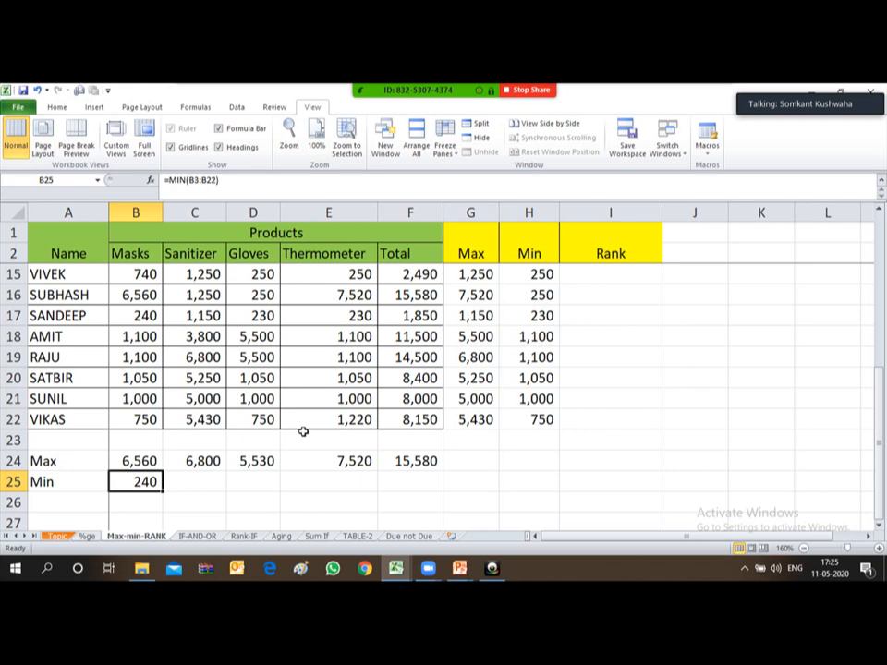
key("ctrl+c")
key("shift+Right")
key("shift+Right")
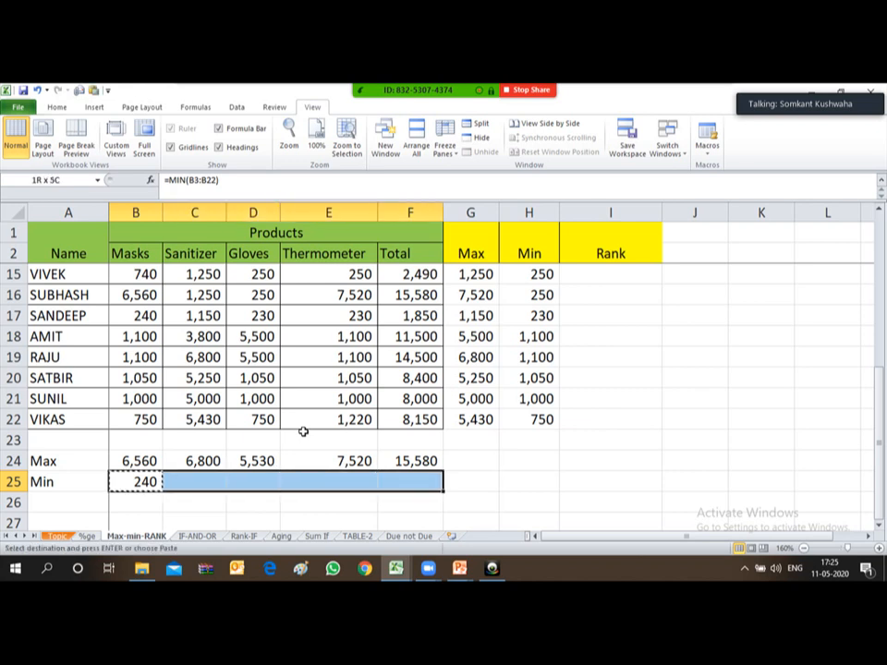
key("Return")
key("Left")
key("Left")
key("Right")
key("Right")
key("Right")
key("Right")
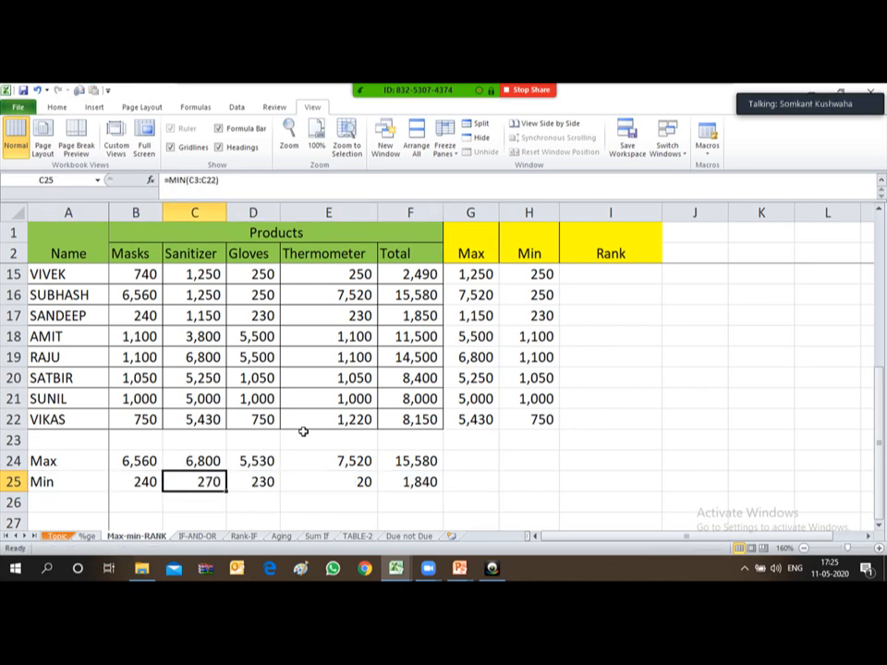
Trace the Thermometer column upward to locate its lowest quantity, and compare it with that row's Min result in column H.
key("Up")
key("Up")
key("Up")
key("Up")
key("Up")
key("Up")
key("Up")
key("Up")
key("Up")
key("Up")
key("Up")
key("Up")
key("Up")
key("Up")
key("Up")
key("Up")
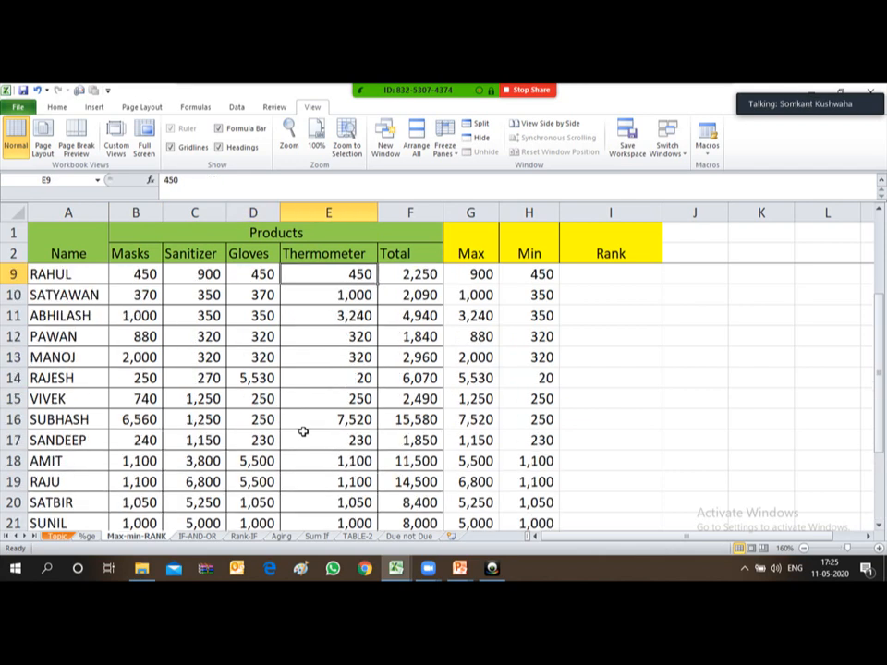
key("ctrl+Down")
key("Up")
key("Up")
key("Up")
key("Up")
key("Up")
key("Up")
key("Up")
key("Up")
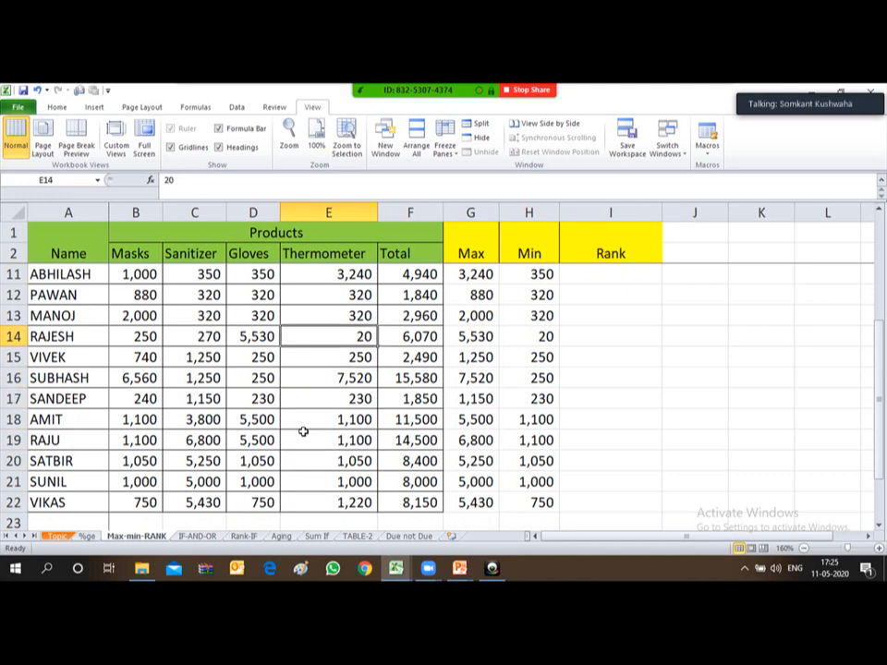
key("Right")
key("Right")
key("Right")
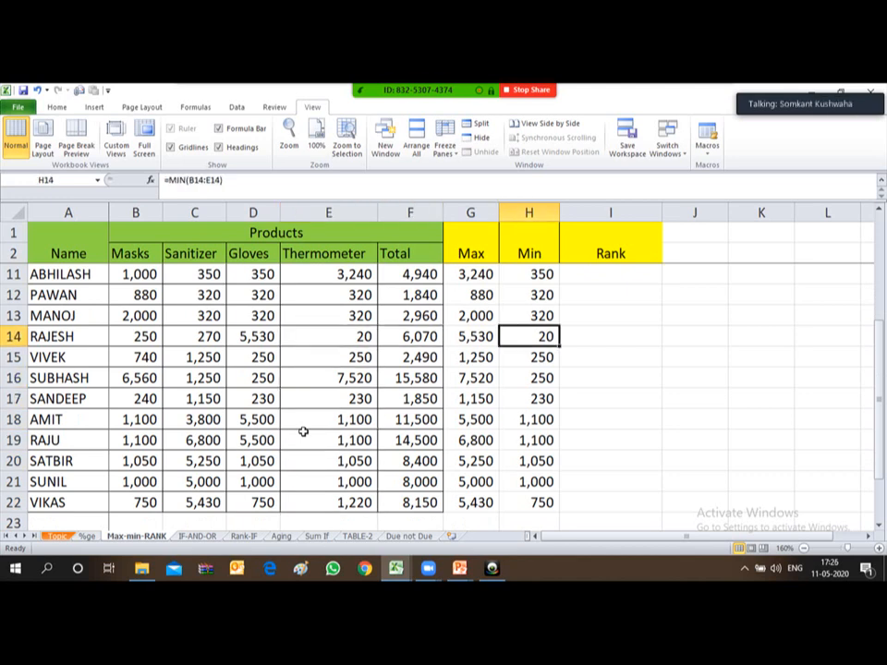
Insert a new column between the Min and Rank columns.
key("ctrl+Up")
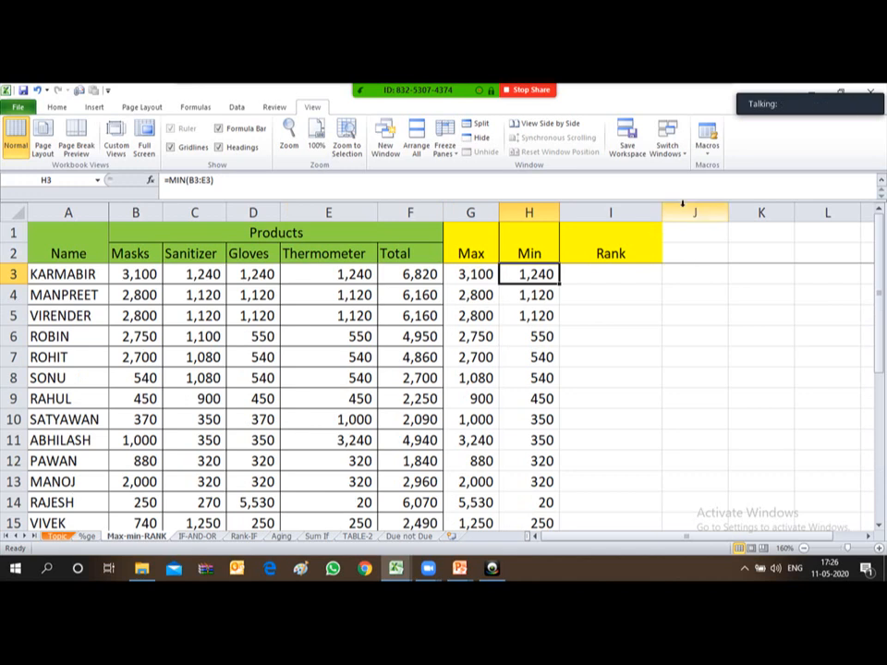
left_click(601, 205)
key("ctrl+plus")
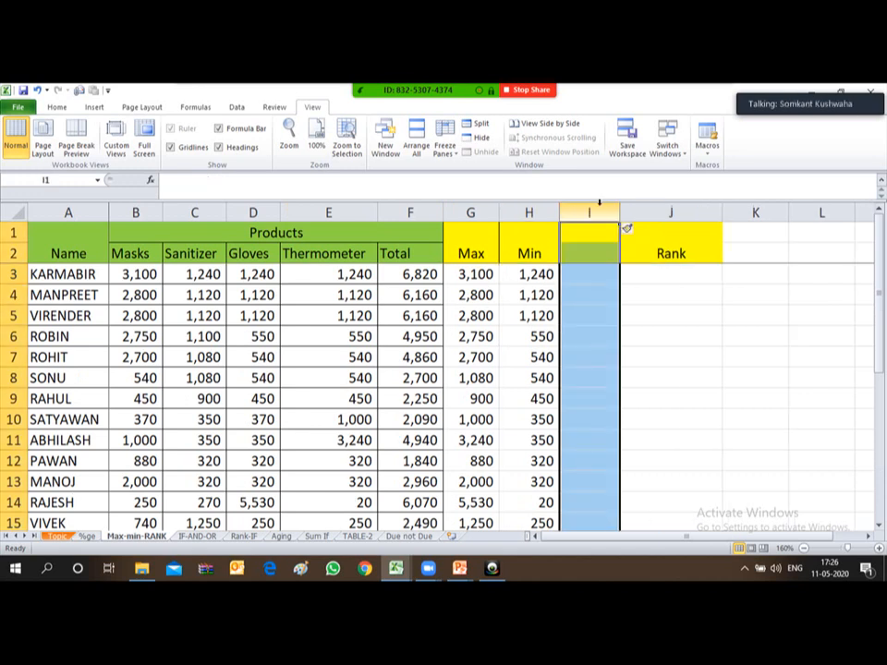
key("Down")
key("Up")
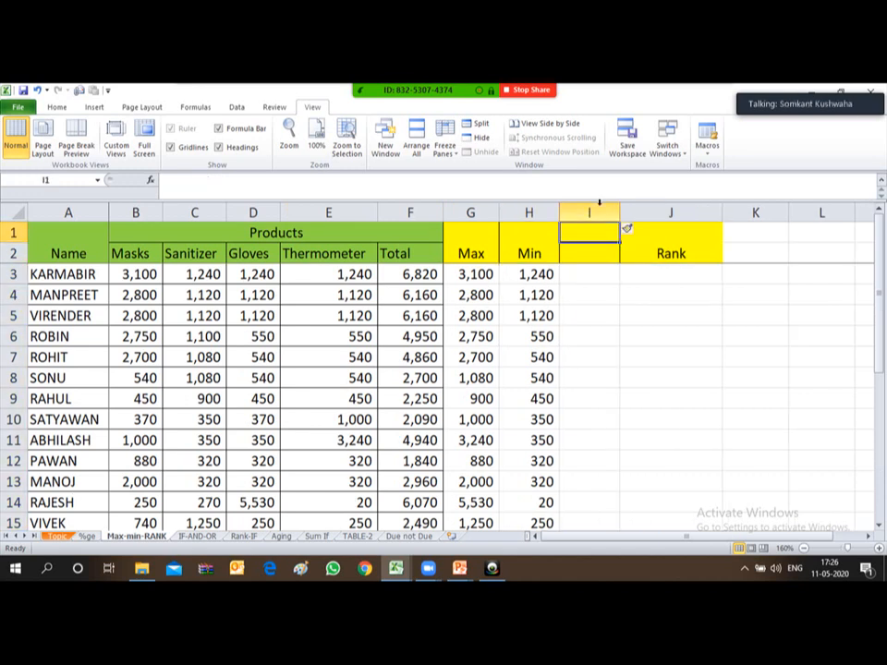
Copy the merged Min header into the new column I and change its text to Average.
key("Left")
key("Down")
key("ctrl+c")
key("Right")
key("Return")
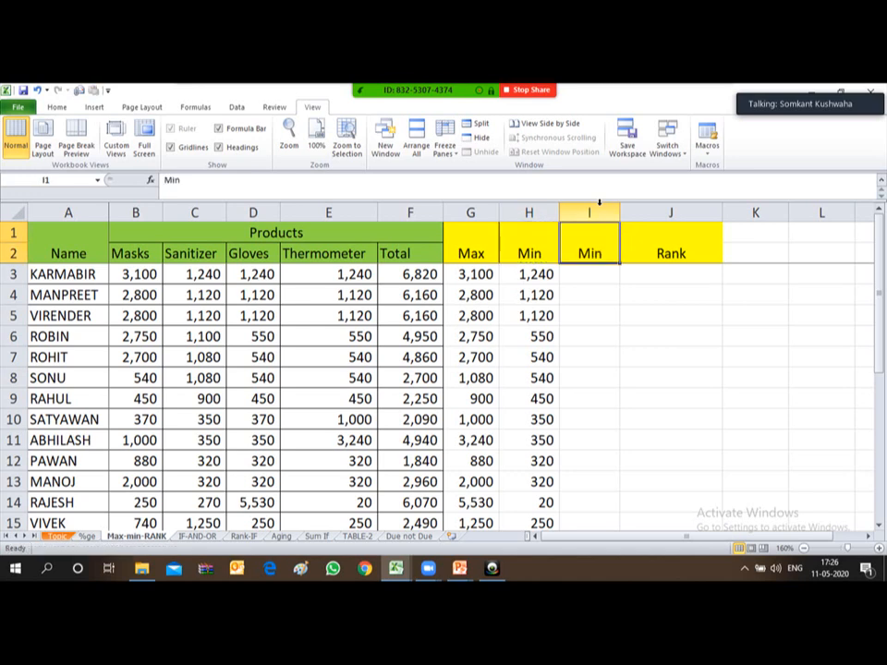
type("Average")
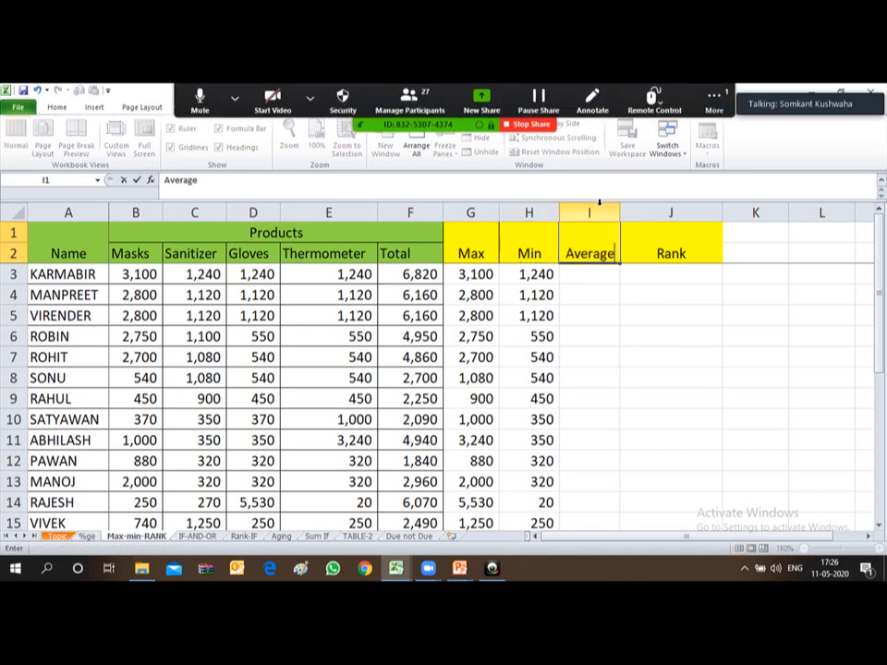
key("Return")
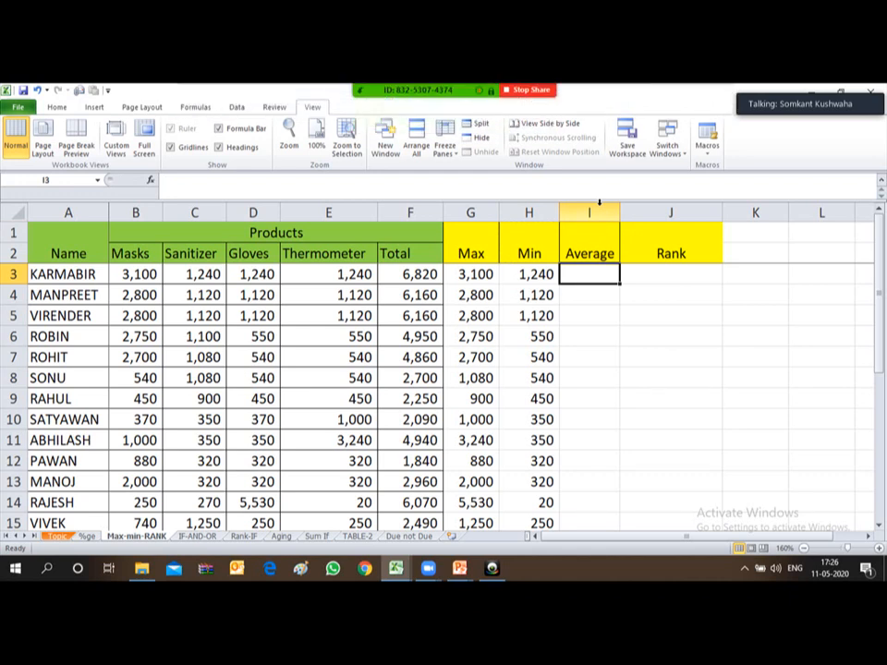
Enter =AVERAGE(B3:E3) in I3 to calculate the average product quantity in row 3.
type("=")
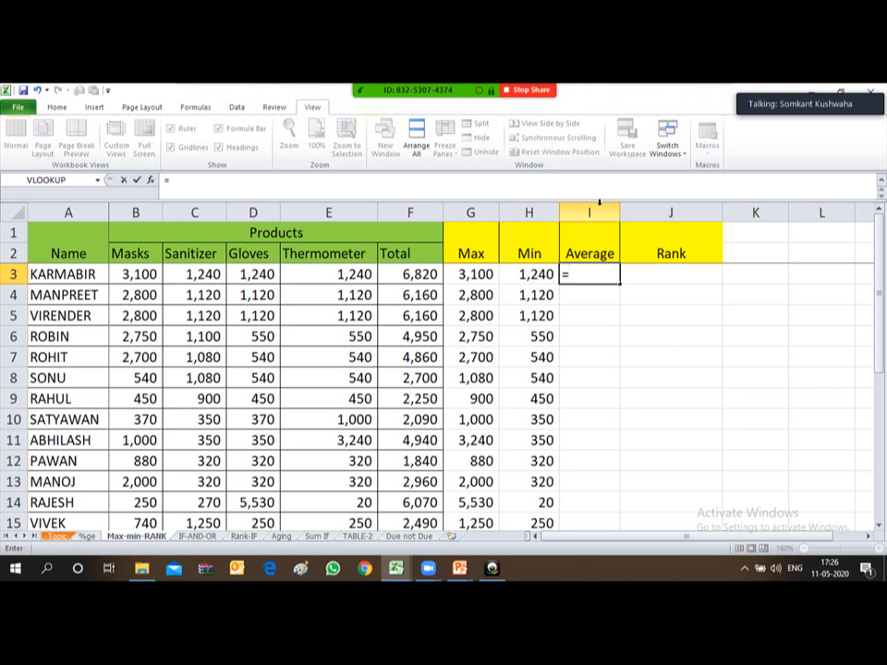
type("average")
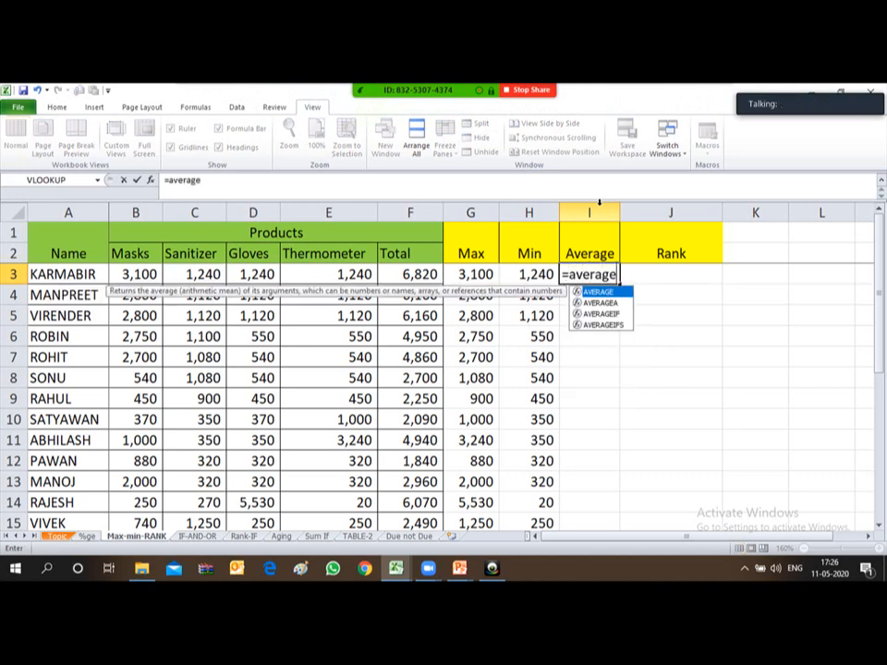
type("(")
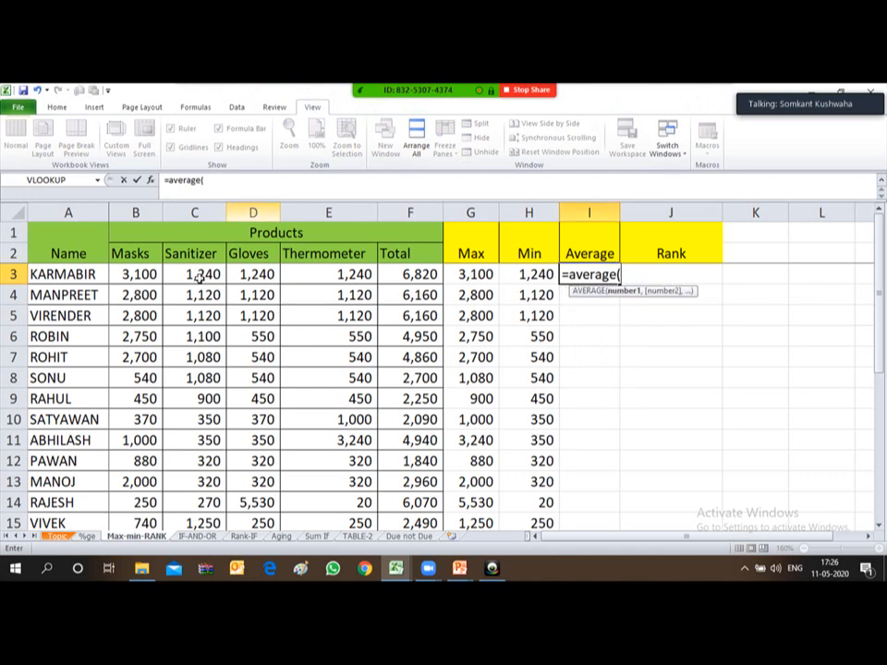
left_click_drag(132, 274, 291, 280)
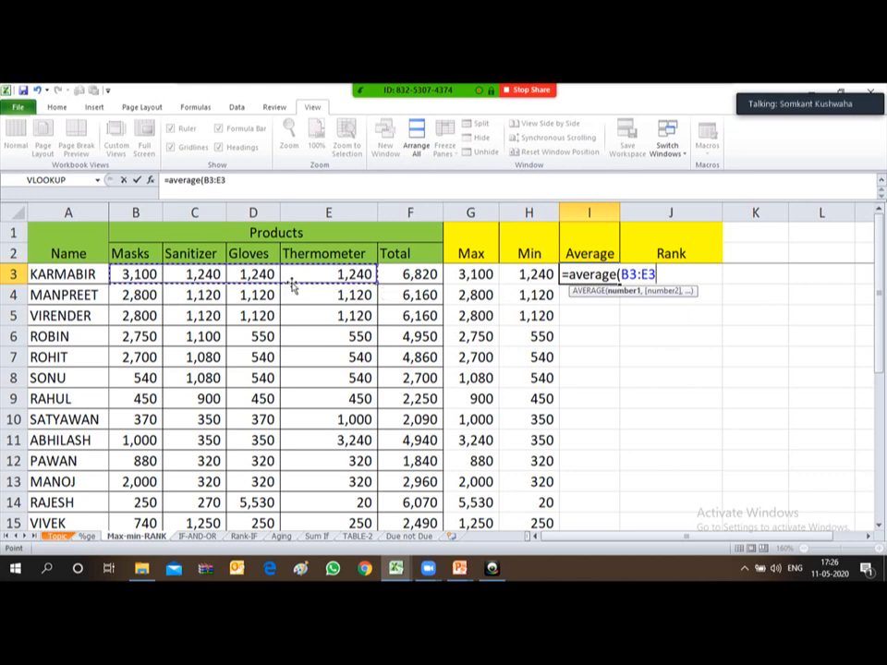
type(")")
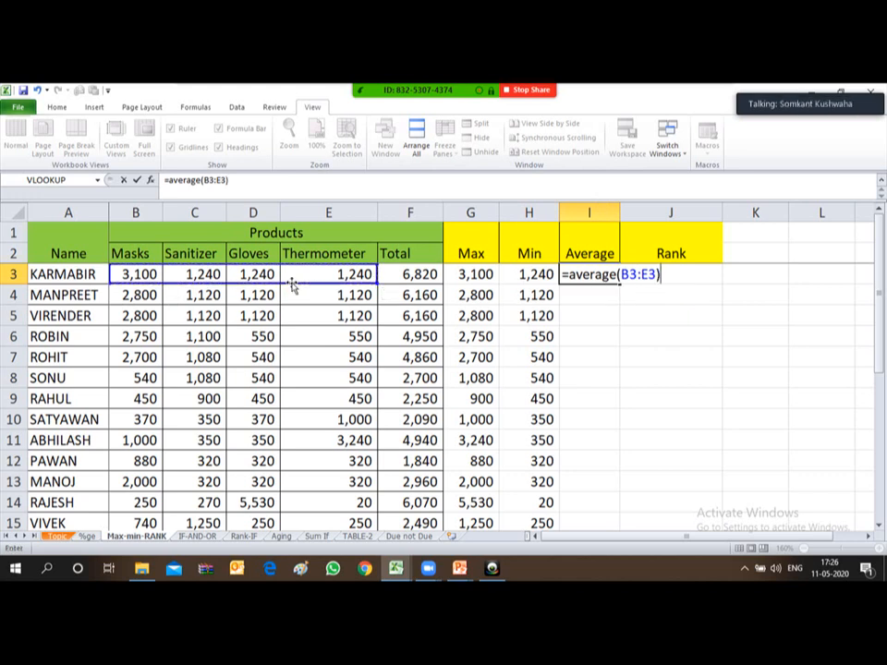
key("Return")
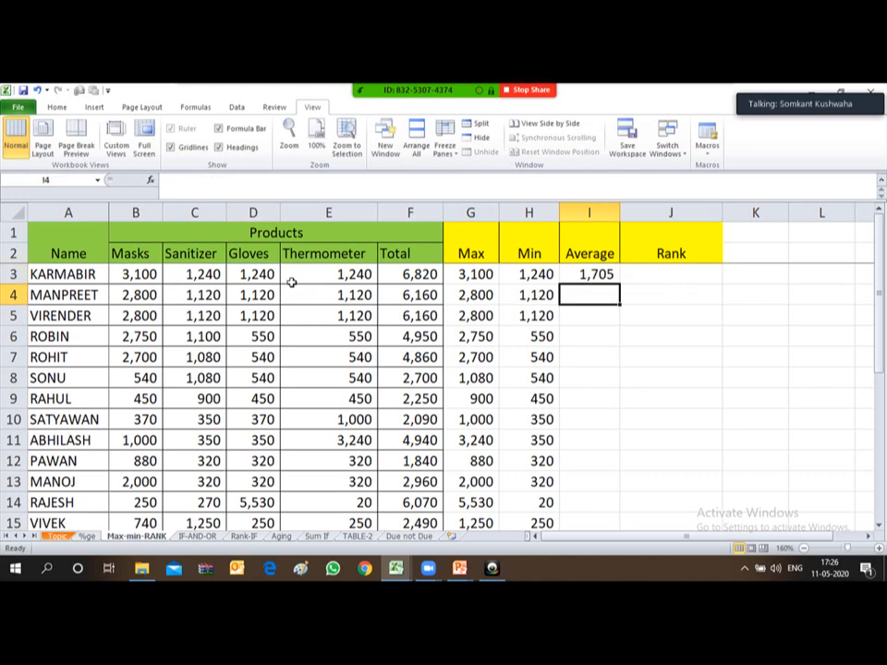
Review the Average formula in I3 and check it against the product quantities in B3:E3.
key("Up")
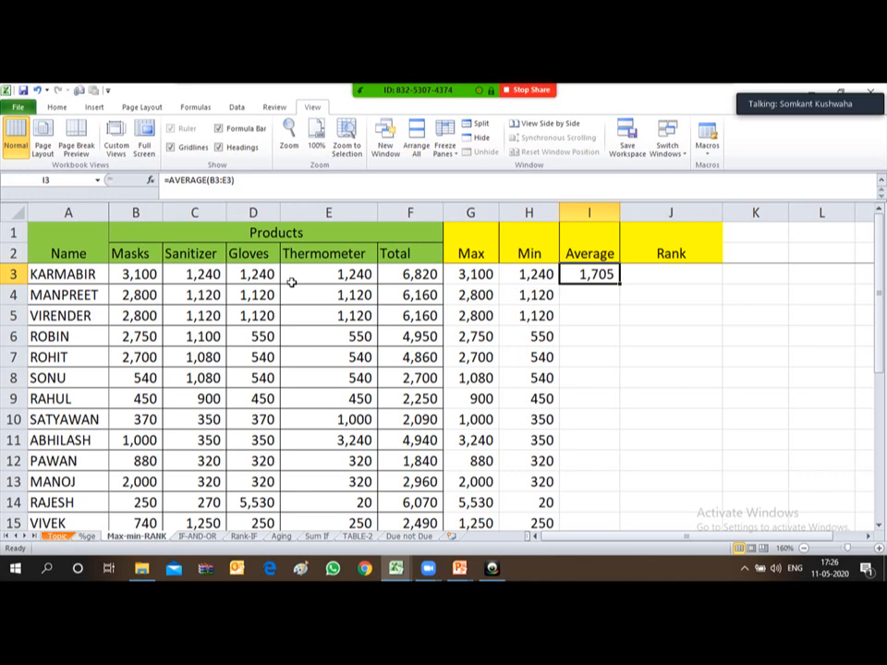
left_click(133, 275)
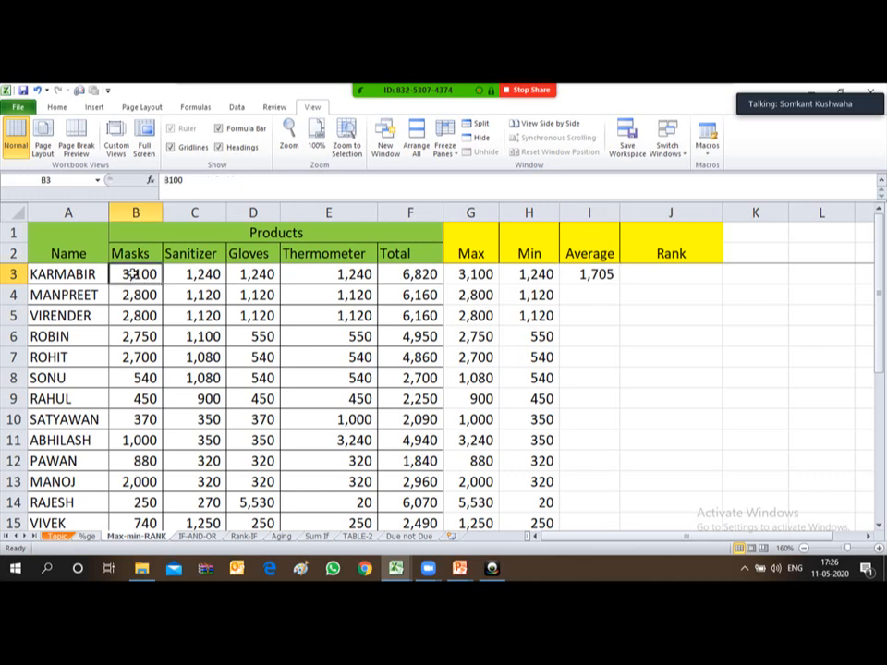
left_click_drag(132, 275, 310, 275)
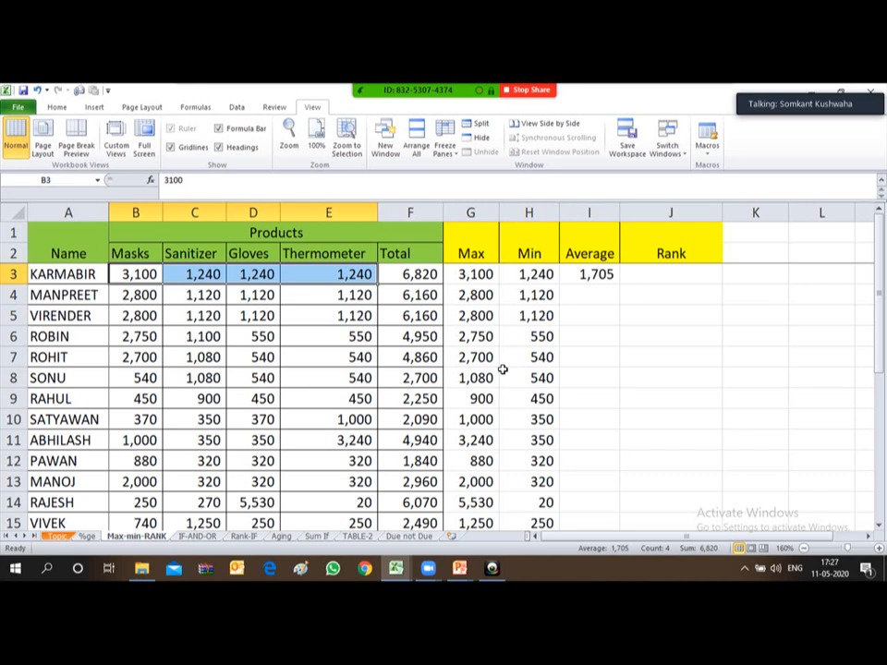
Copy the Average formula from I3 down the column to I22.
key("Right")
key("Right")
key("Right")
key("Right")
key("Right")
key("Right")
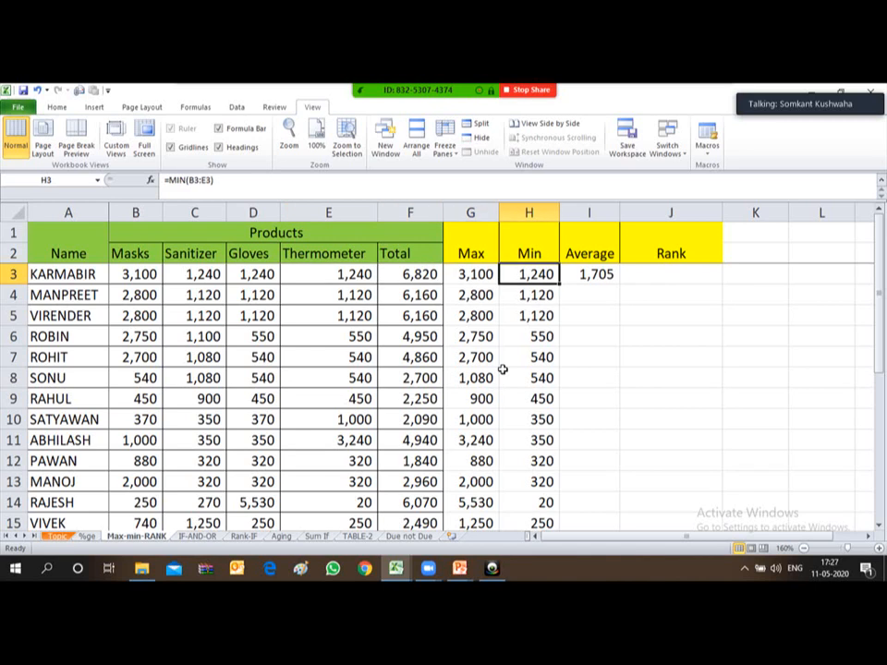
key("Right")
key("ctrl+c")
key("Left")
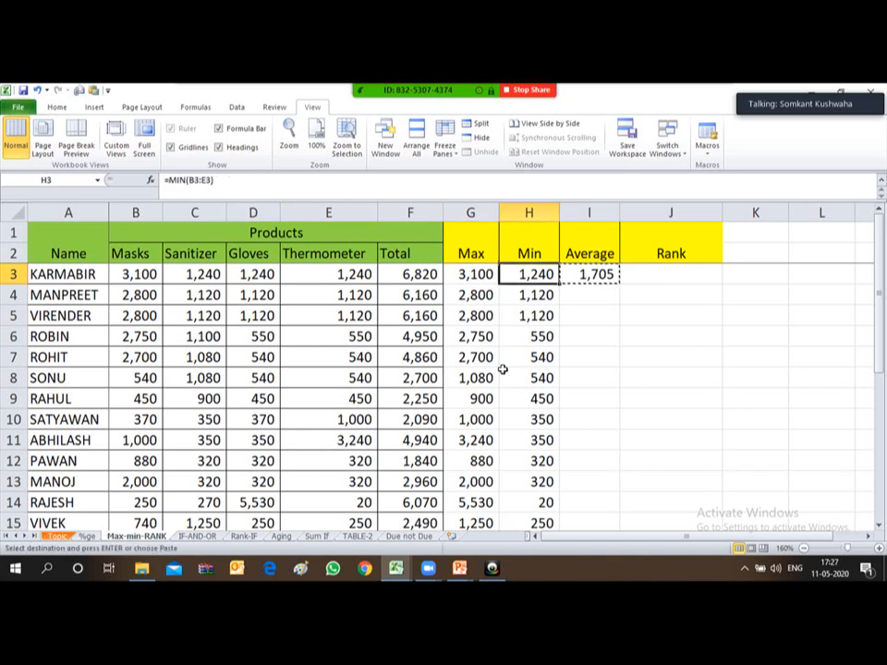
key("Down")
key("ctrl+Down")
key("Down")
key("Up")
key("Right")
key("ctrl+shift+Up")
key("Return")
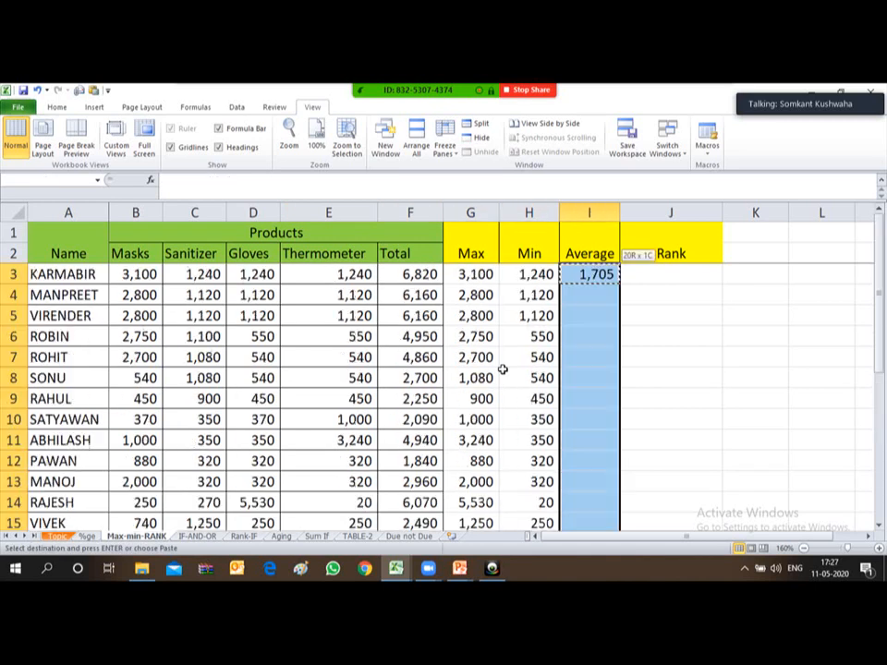
Review the Average formulas filled down column I.
key("Down")
key("Down")
key("Up")
key("Up")
key("ctrl+Up")
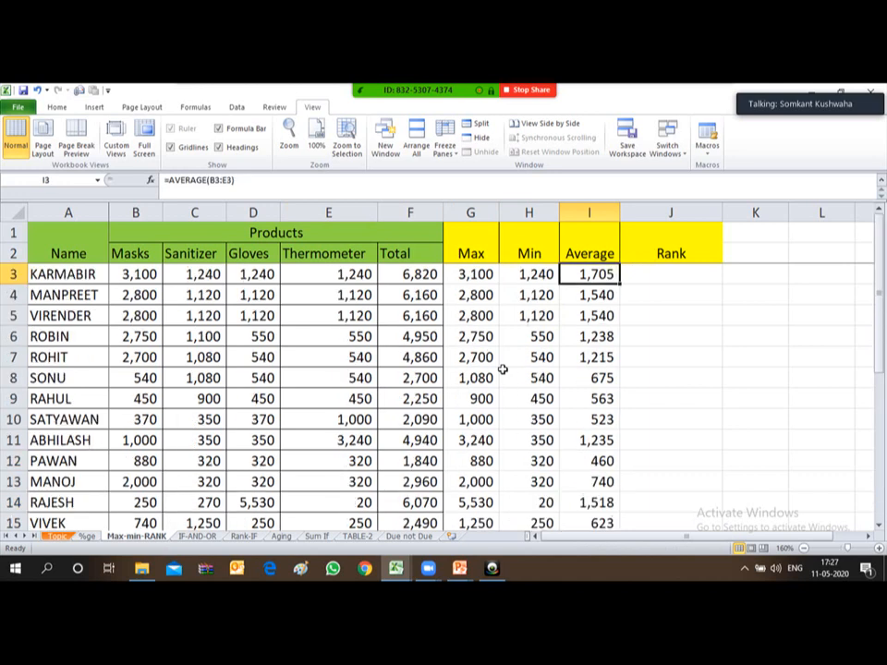
key("Up")
key("Down")
key("Down")
key("Down")
key("Down")
key("Down")
key("ctrl+Up")
Admit the participant from the Zoom waiting room into the meeting.
key("Up")
key("Right")
key("Down")
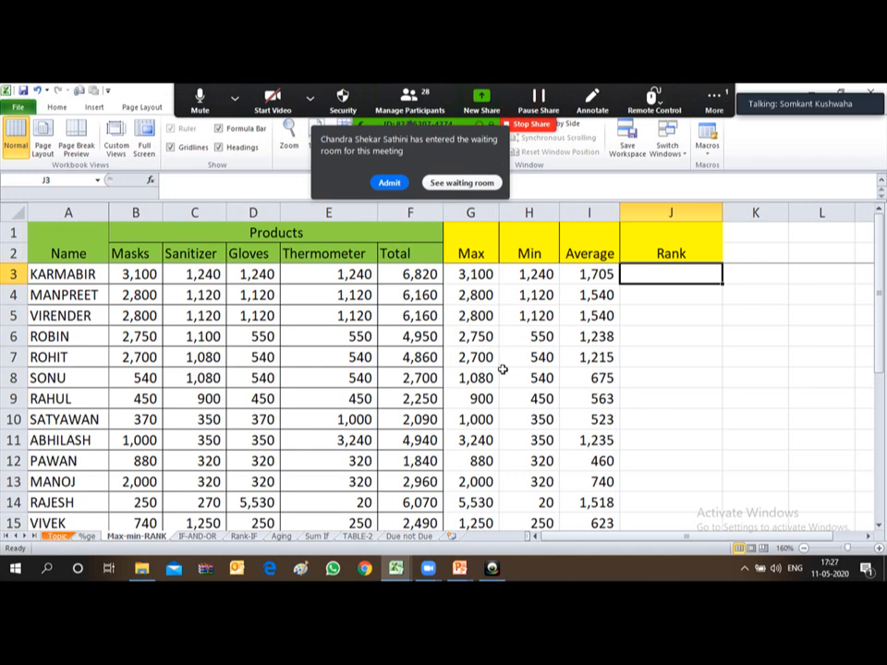
left_click(389, 183)
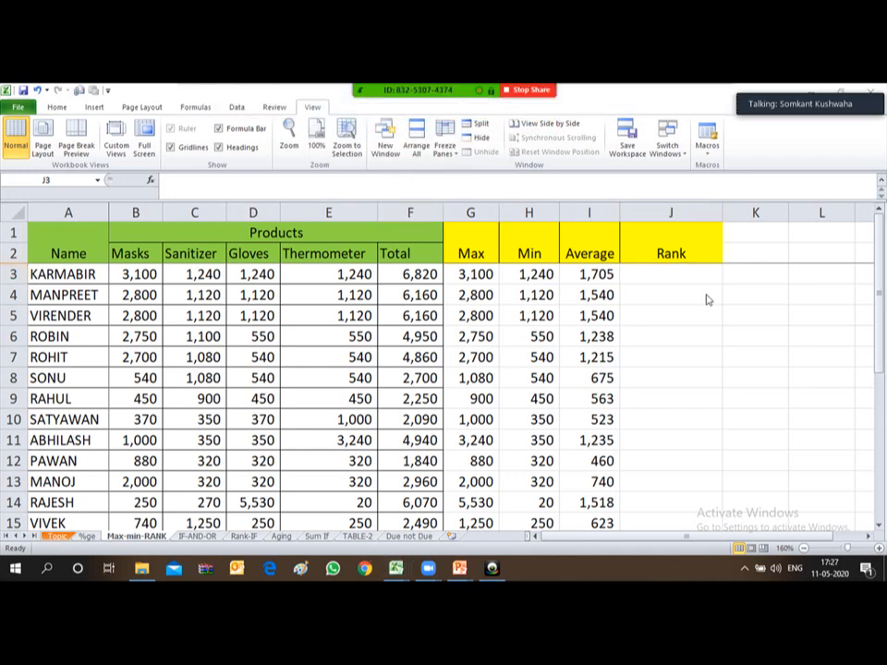
Start a RANK formula in J3 with the row's total in F3 as the number to rank.
left_click(634, 268)
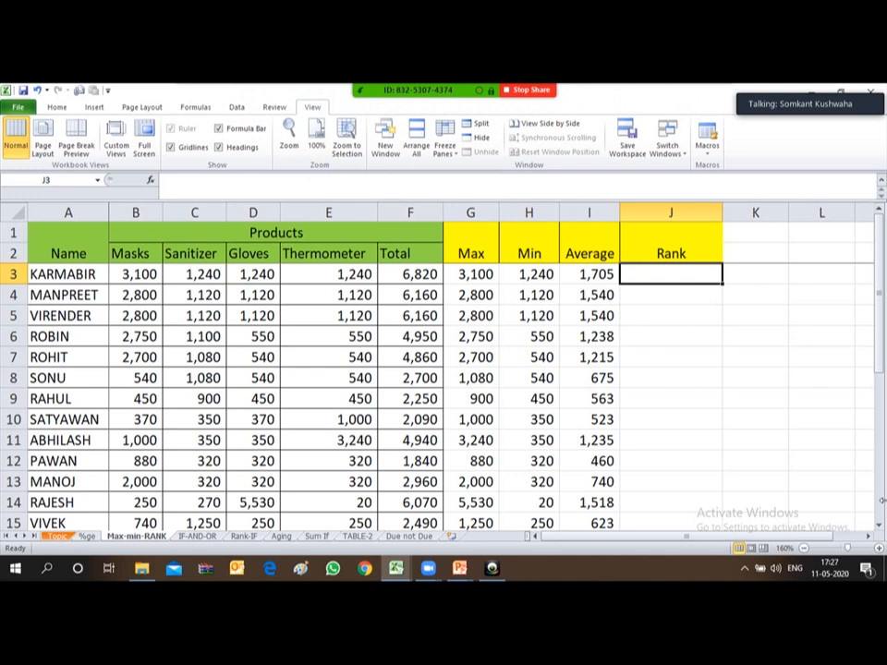
type("=Rank")
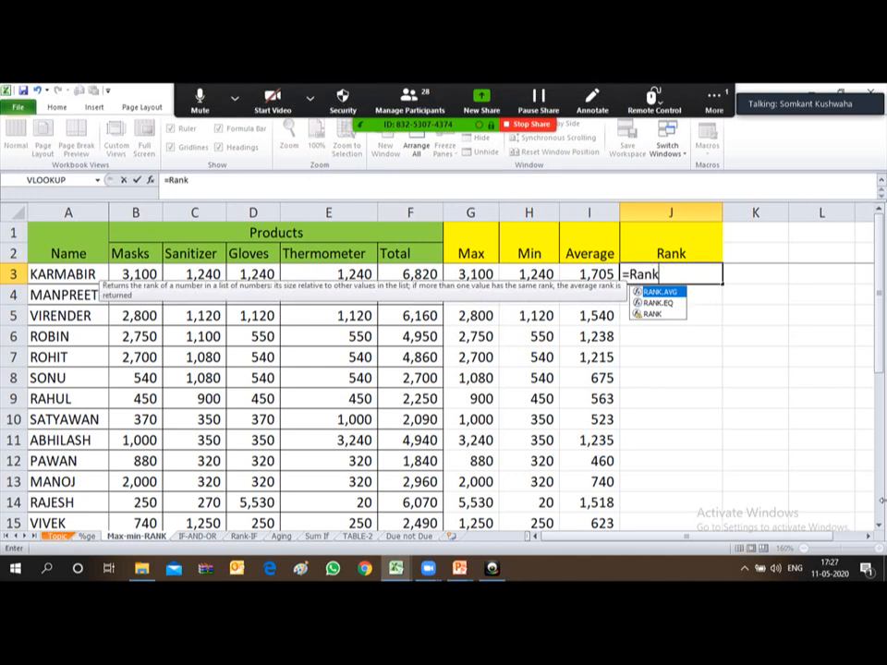
type("(")
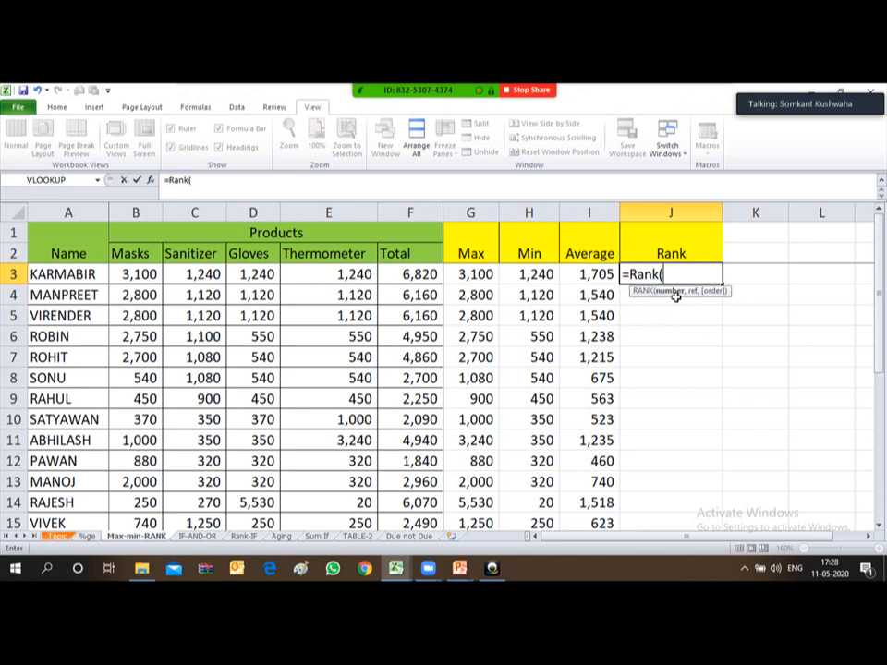
left_click(399, 271)
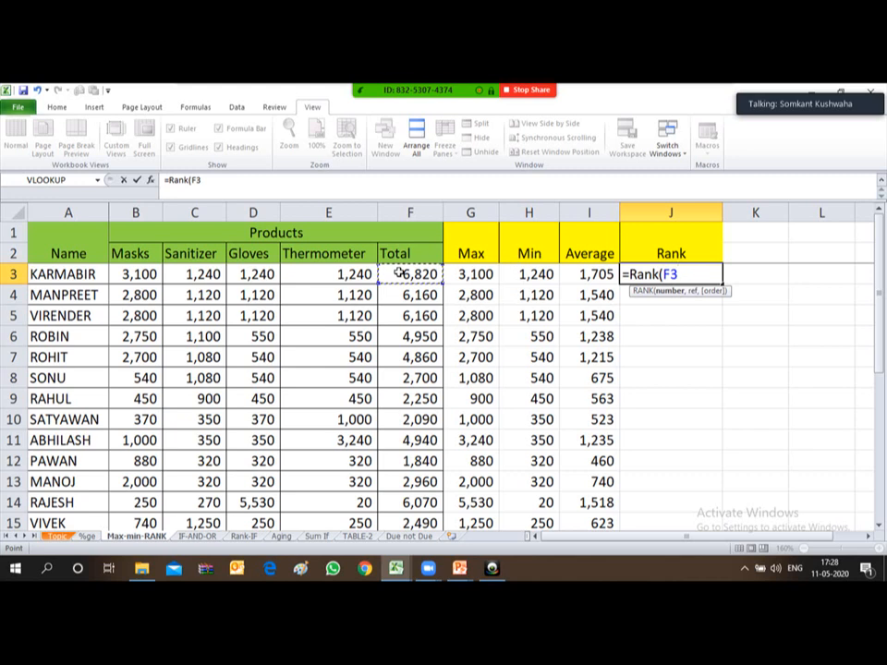
type(",")
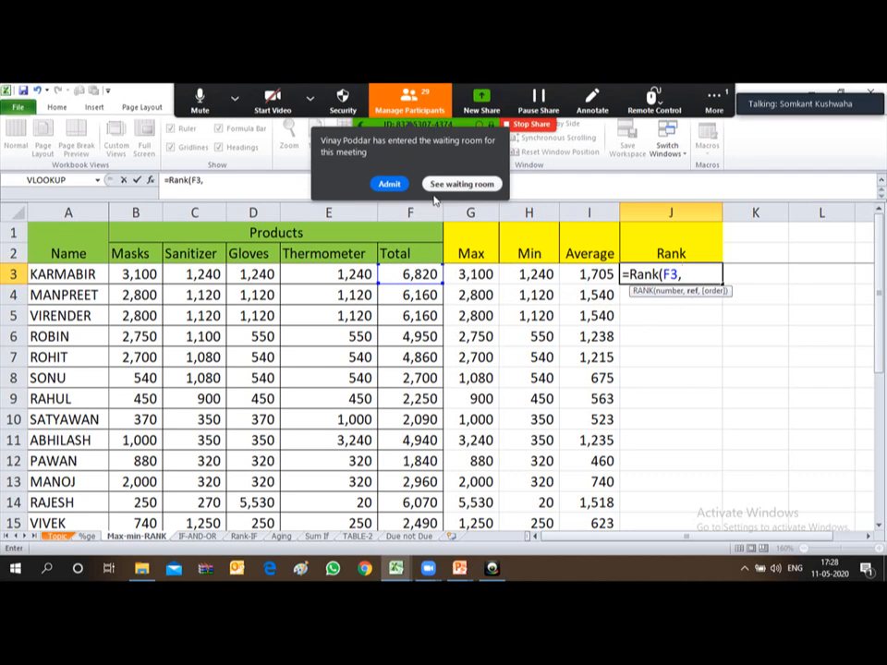
Admit the next waiting participant and complete the J3 formula as =RANK(F3,F3:F22).
left_click(388, 183)
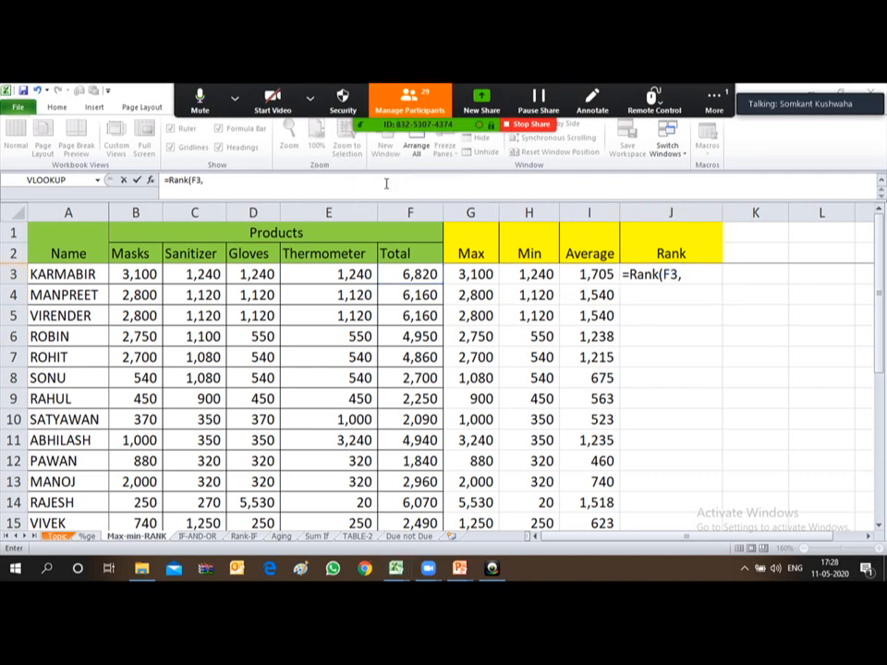
left_click(697, 275)
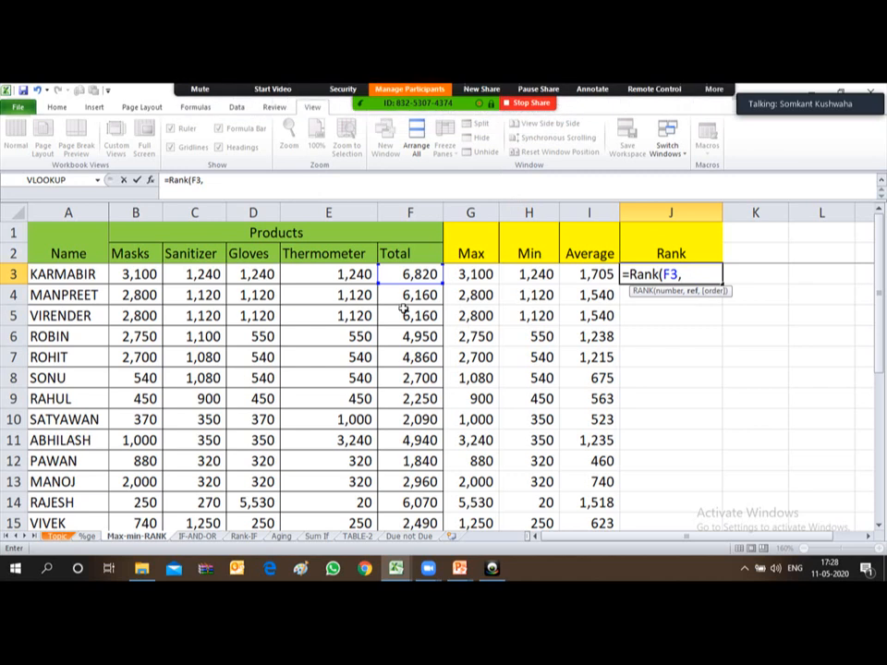
left_click(402, 274)
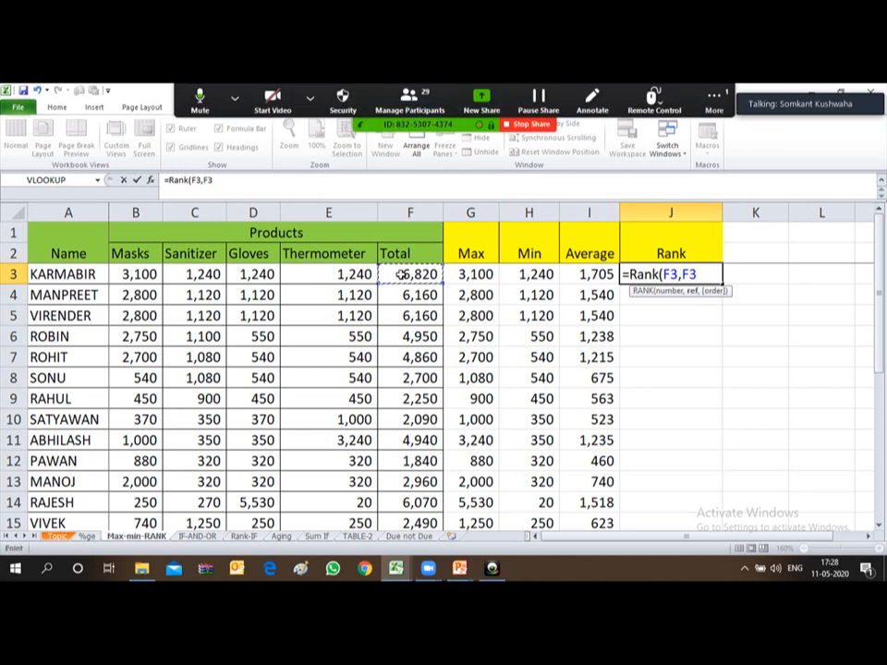
key("ctrl+shift+Down")
scroll(402, 274, "down", 1)
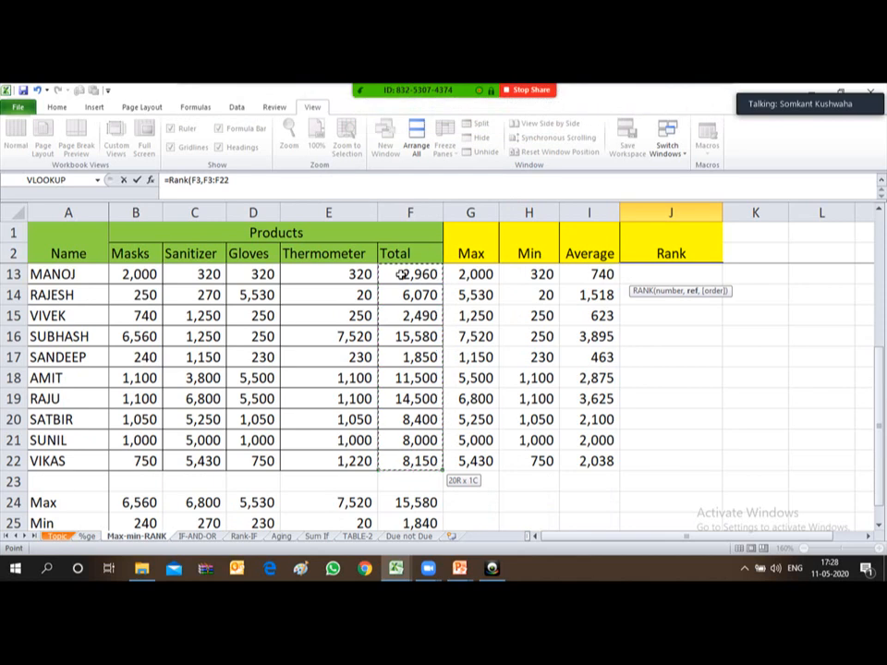
type(")")
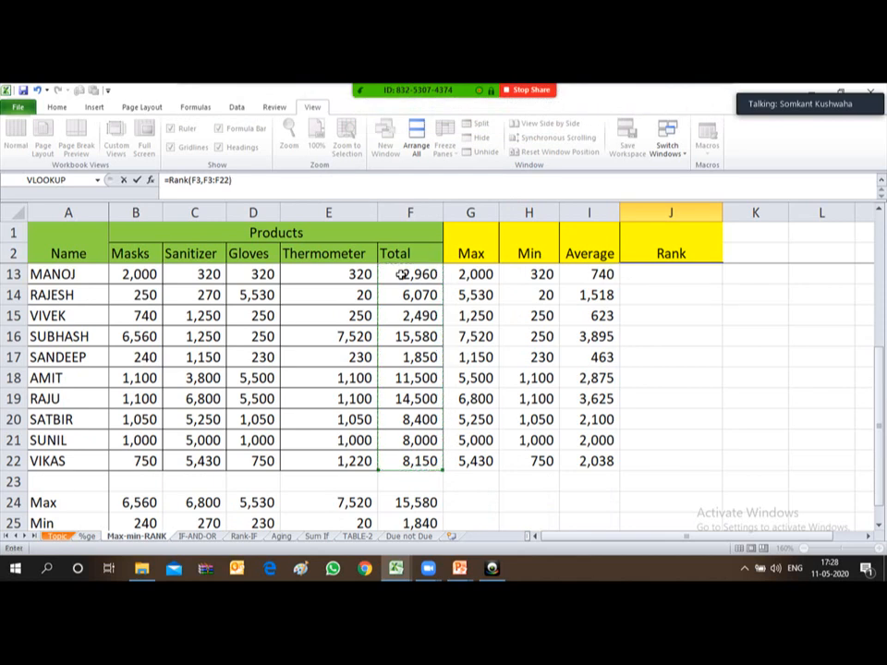
key("Return")
key("Up")
key("Up")
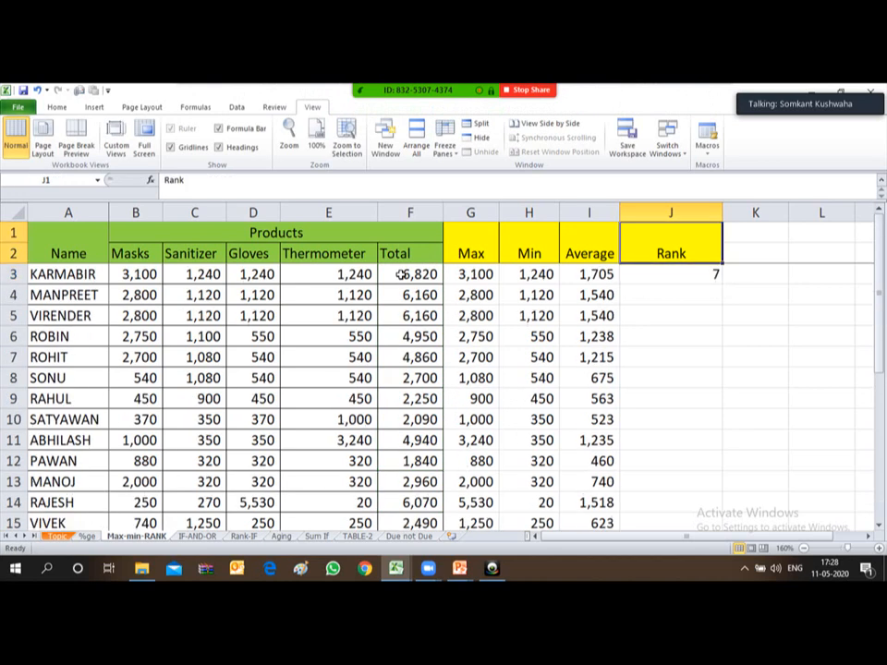
key("Down")
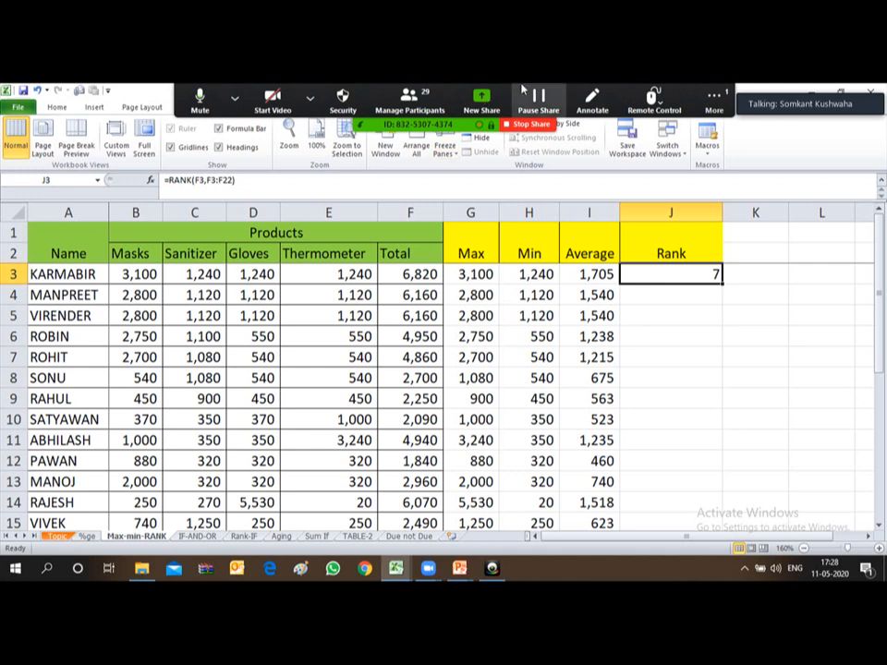
Read the new message in the Zoom group chat and close the chat window.
left_click(714, 99)
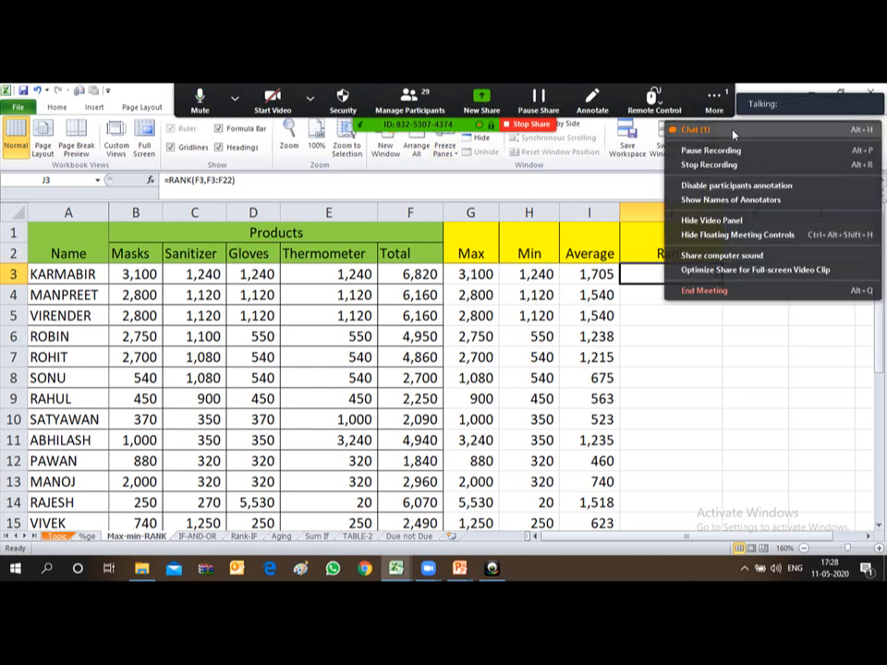
left_click(715, 131)
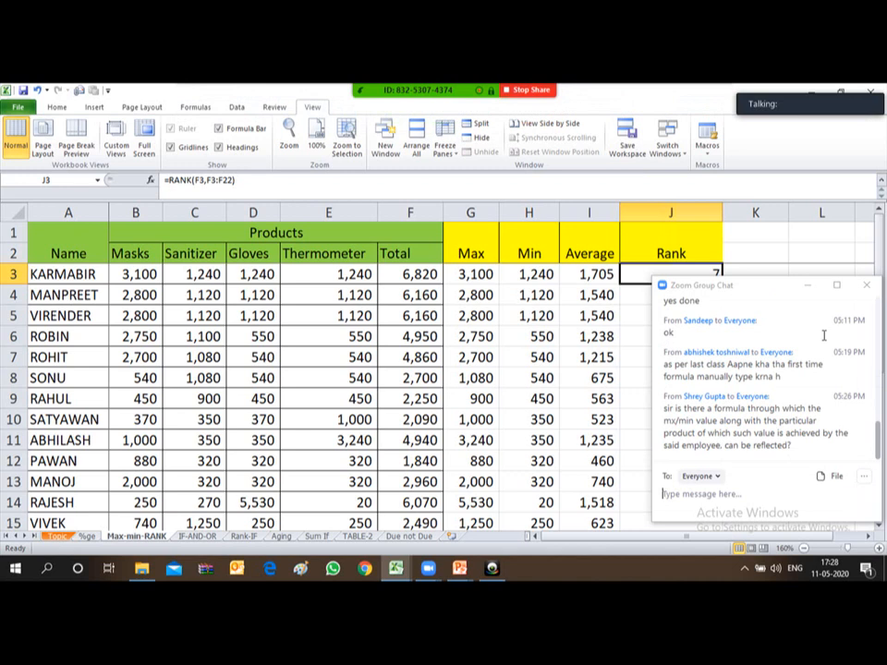
left_click(865, 286)
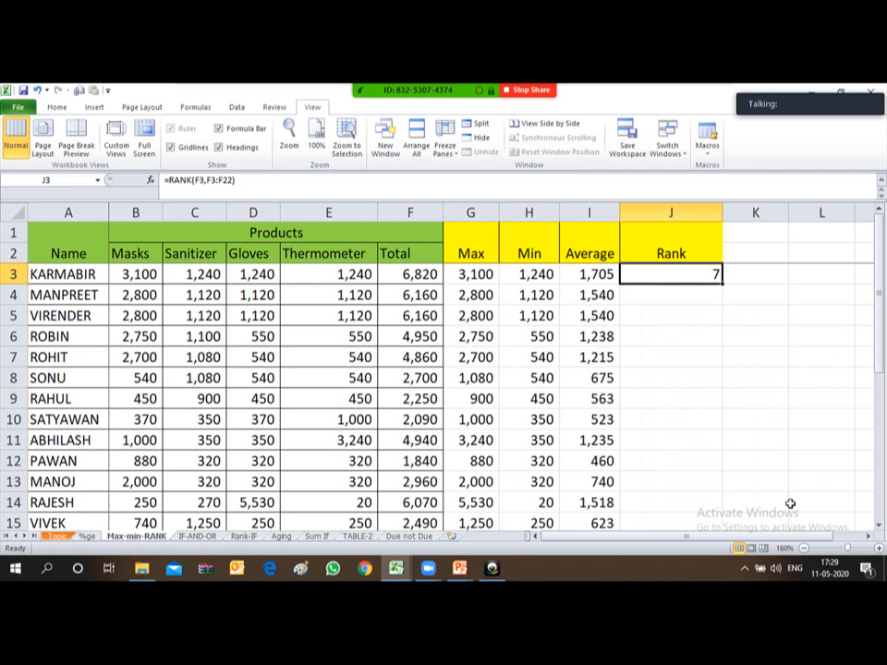
Make the reference range in the J3 formula absolute so it reads =RANK(F3,$F$3:$F$22).
key("F2")
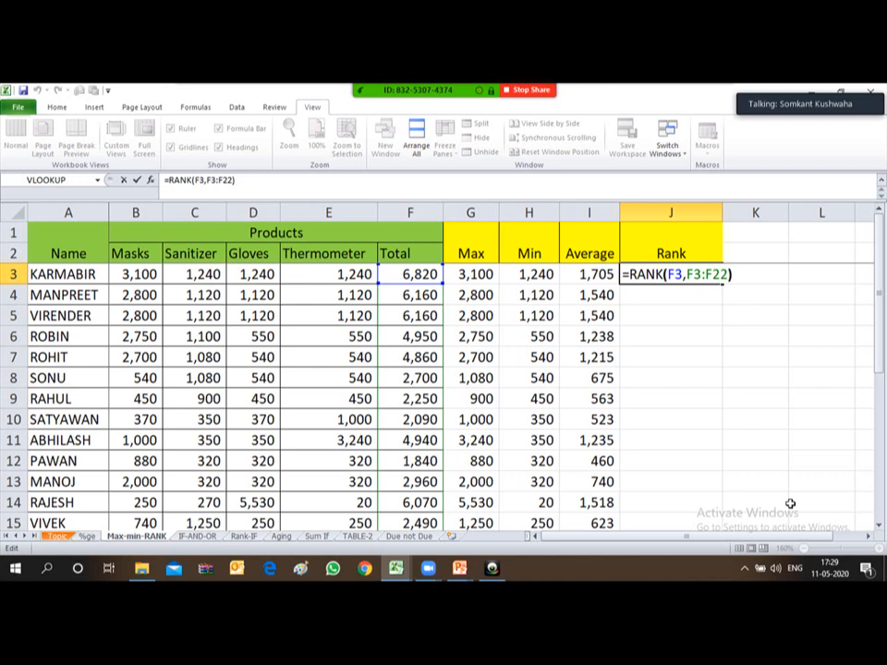
key("Left")
key("Left")
key("Left")
key("Left")
key("Left")
key("Left")
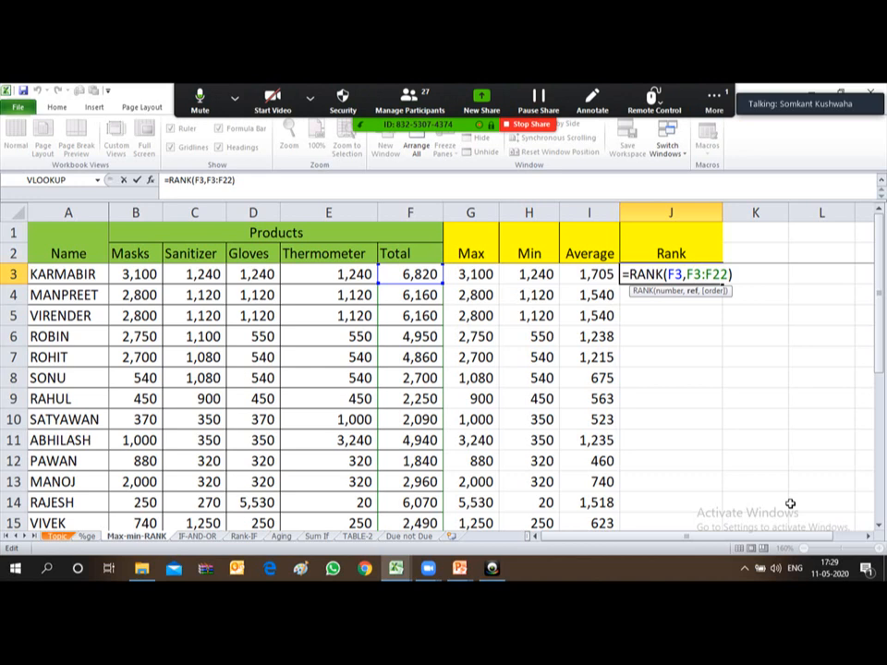
key("F4")
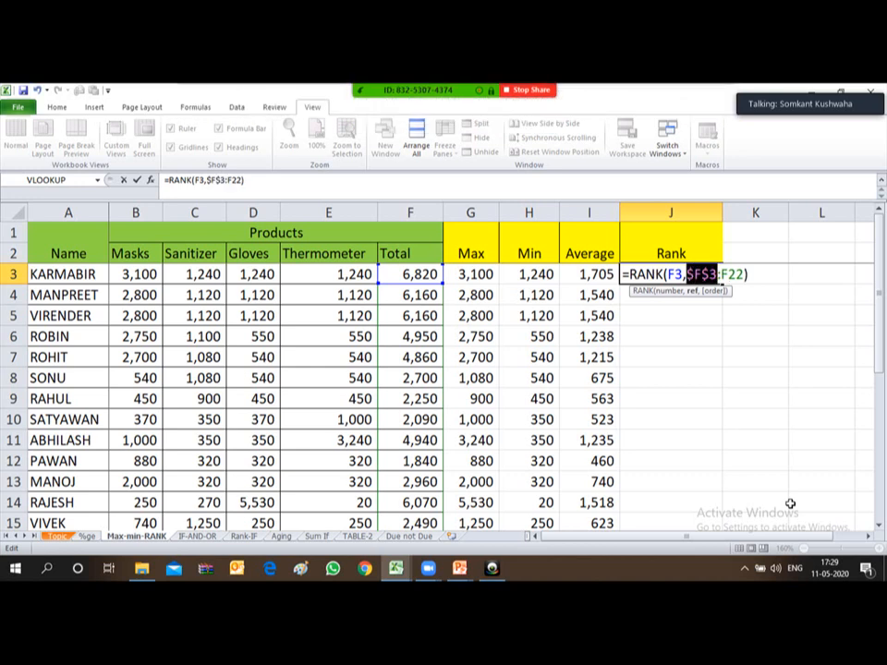
key("Right")
key("Right")
key("Right")
key("Right")
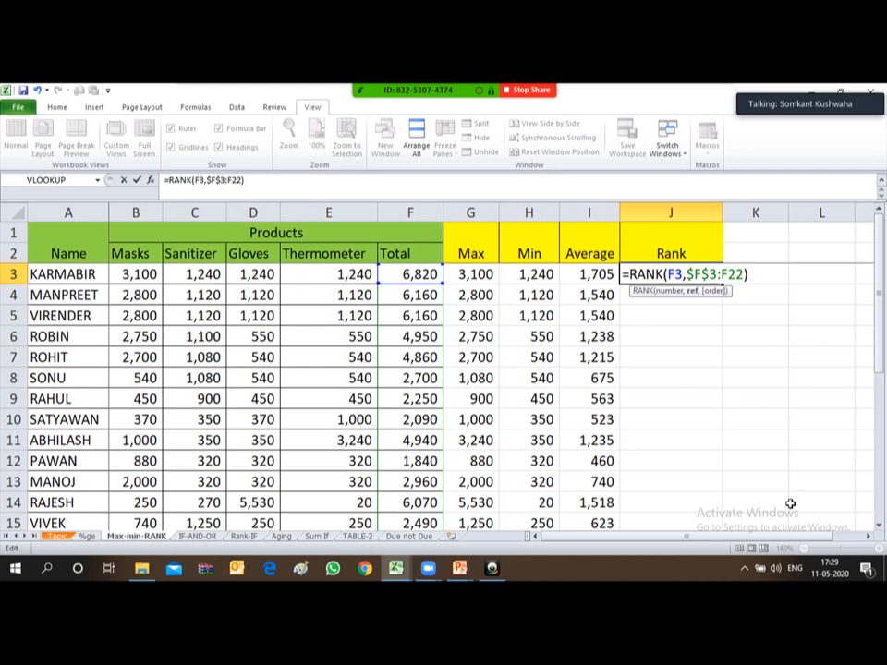
key("F4")
key("Return")
key("Up")
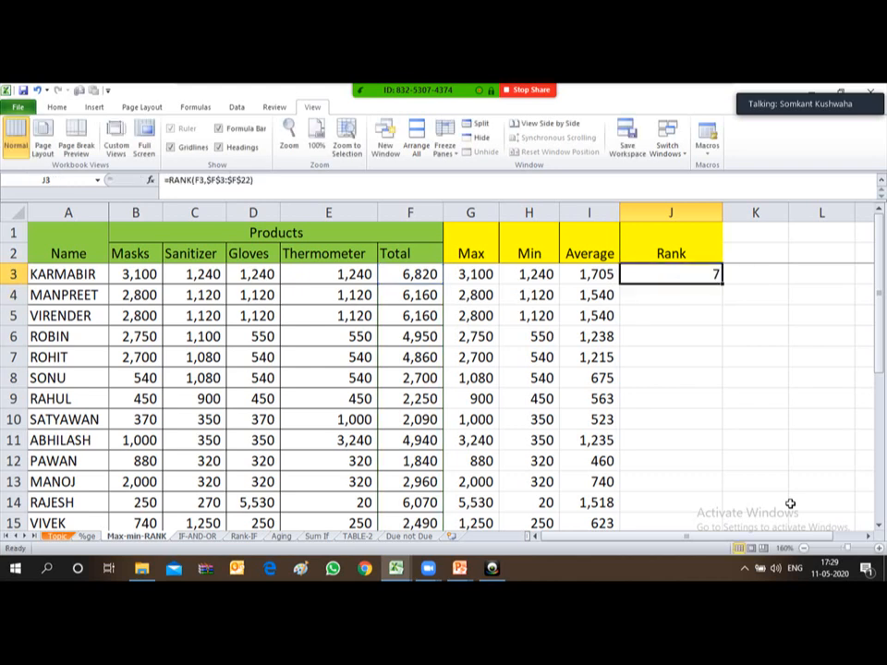
Copy the Rank formula from J3 down the column to J22.
key("ctrl+c")
key("Left")
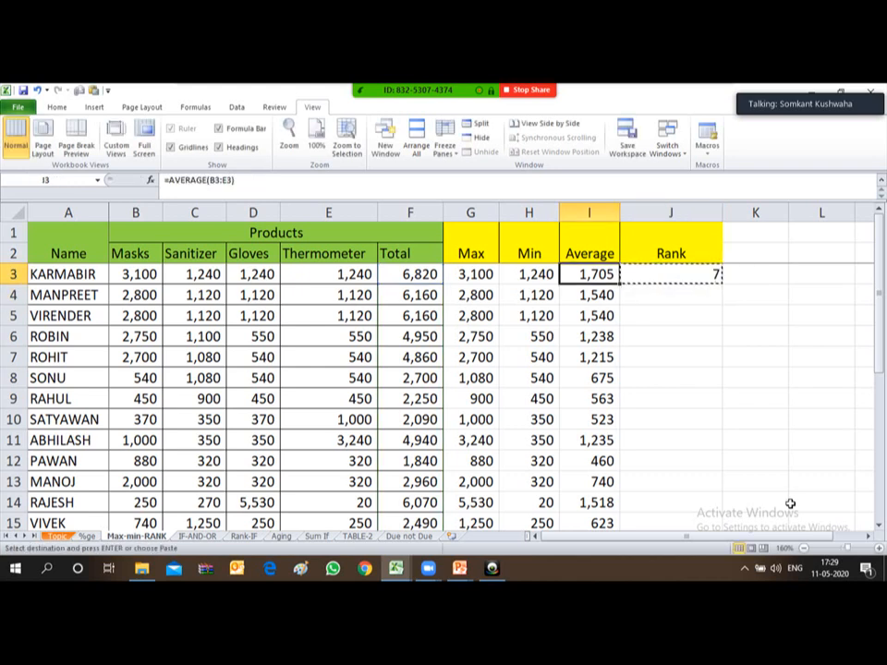
key("ctrl+Down")
key("Right")
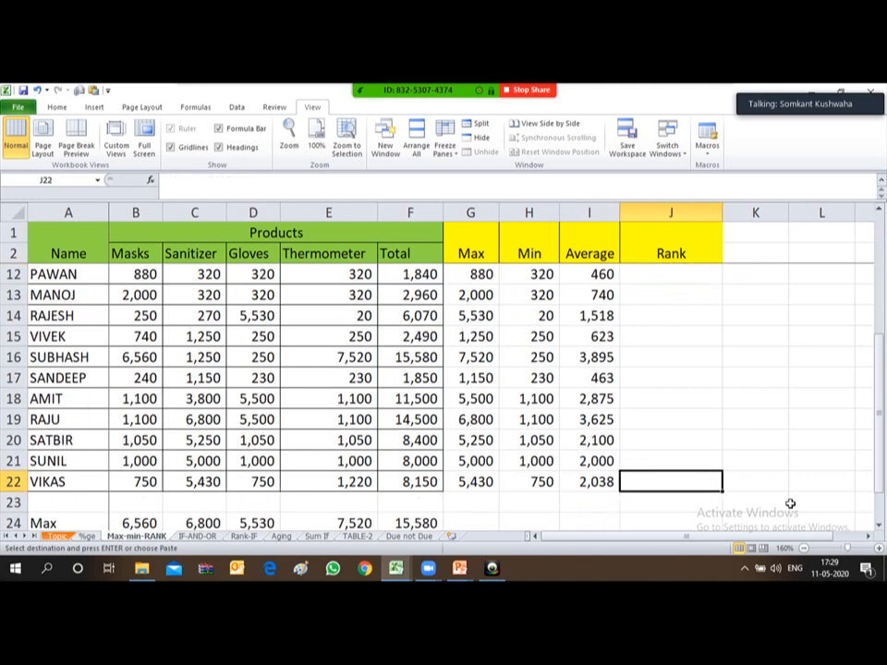
key("ctrl+shift+Up")
key("Return")
key("Down")
key("Up")
key("Up")
key("Up")
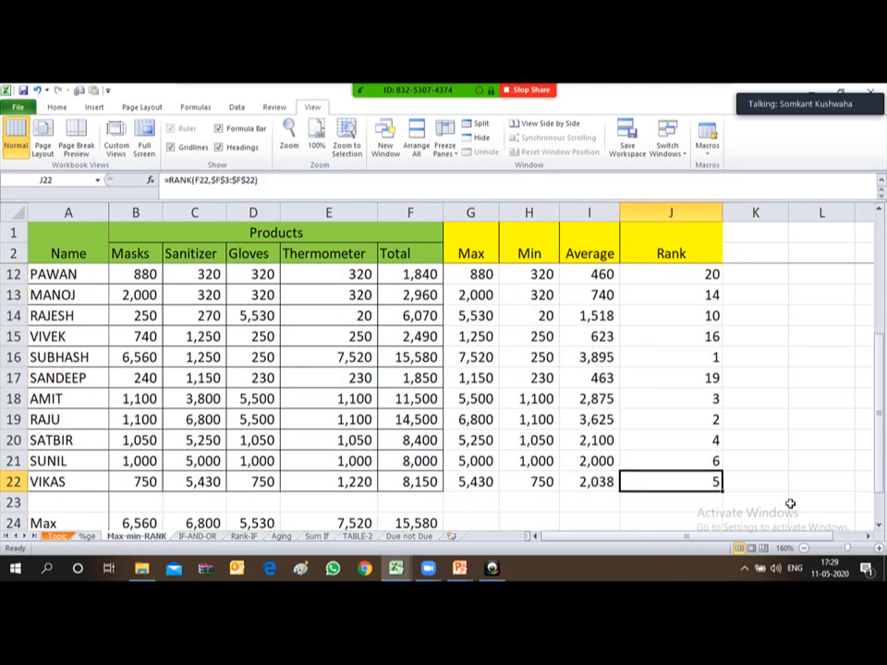
Review the Rank formulas and ranks down column J for all the names.
key("ctrl+Up")
key("Up")
key("Down")
key("Down")
key("Down")
key("Down")
key("Down")
key("Down")
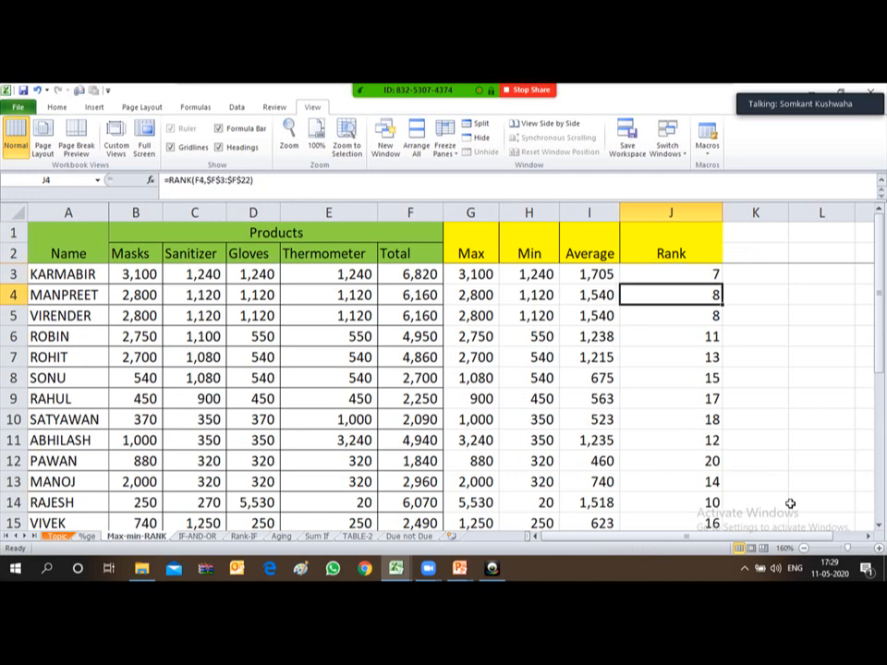
key("Up")
key("Up")
key("Up")
key("Down")
key("Down")
key("Down")
key("Down")
key("Down")
key("Down")
key("Down")
key("Down")
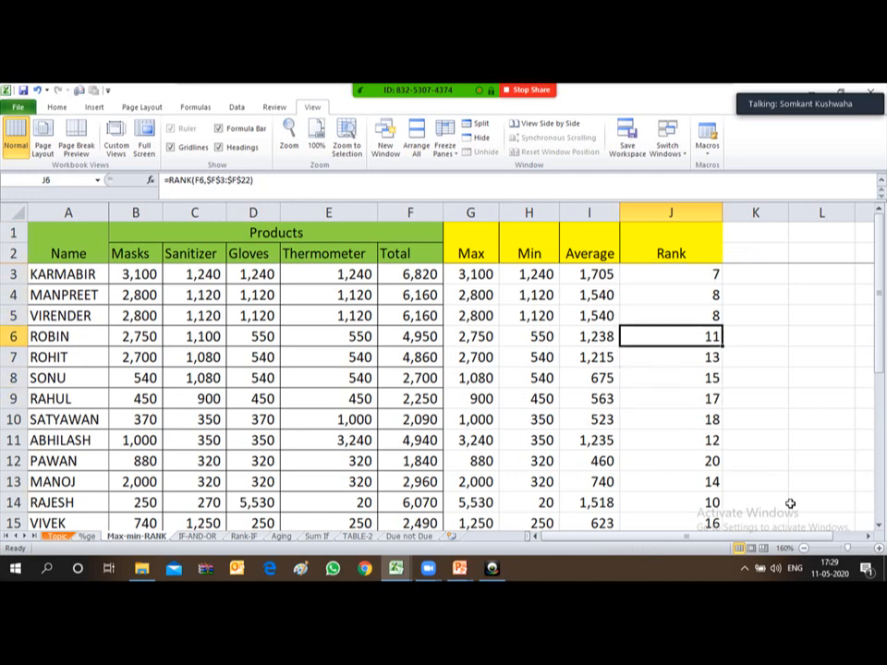
key("Down")
key("Down")
key("Down")
key("Down")
key("Down")
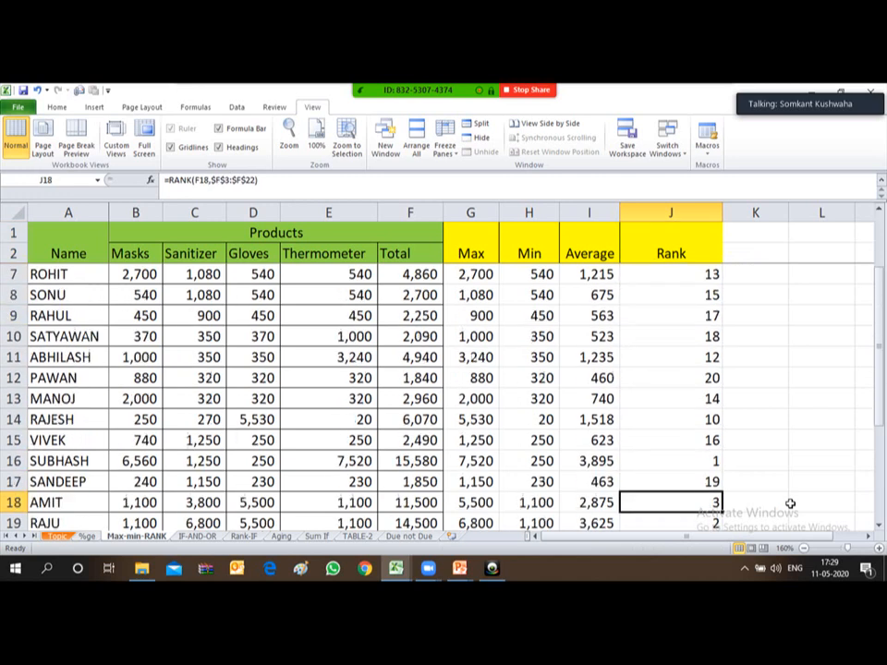
Highlight the first-ranked total in F16 with a yellow fill.
key("Up")
key("Up")
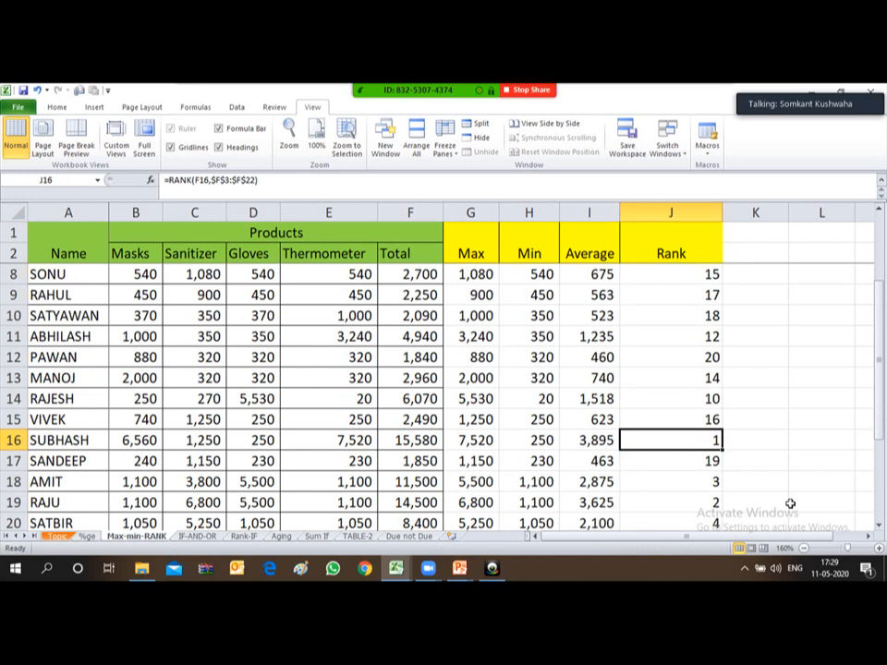
key("Left")
key("Left")
key("Left")
key("Left")
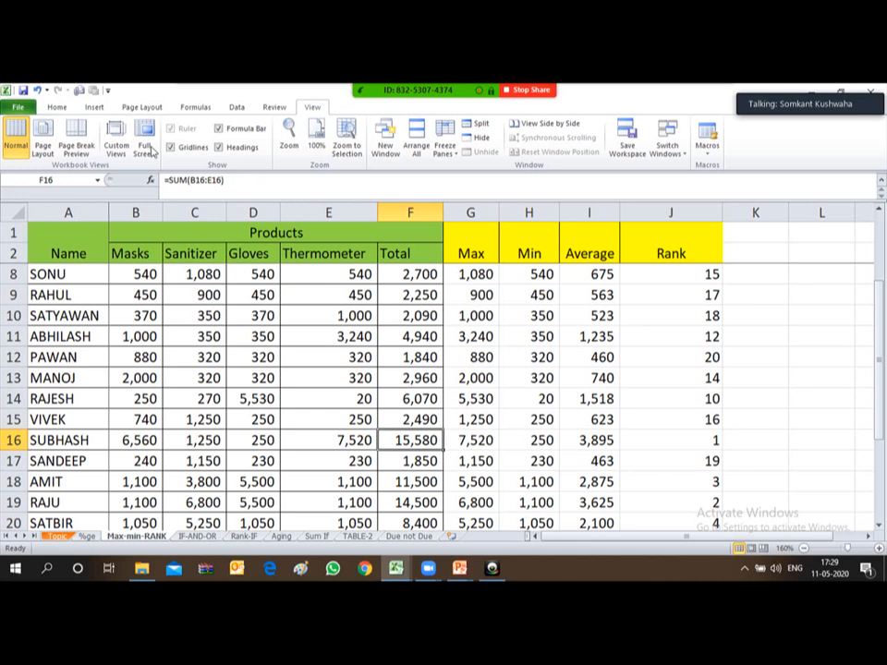
left_click(59, 108)
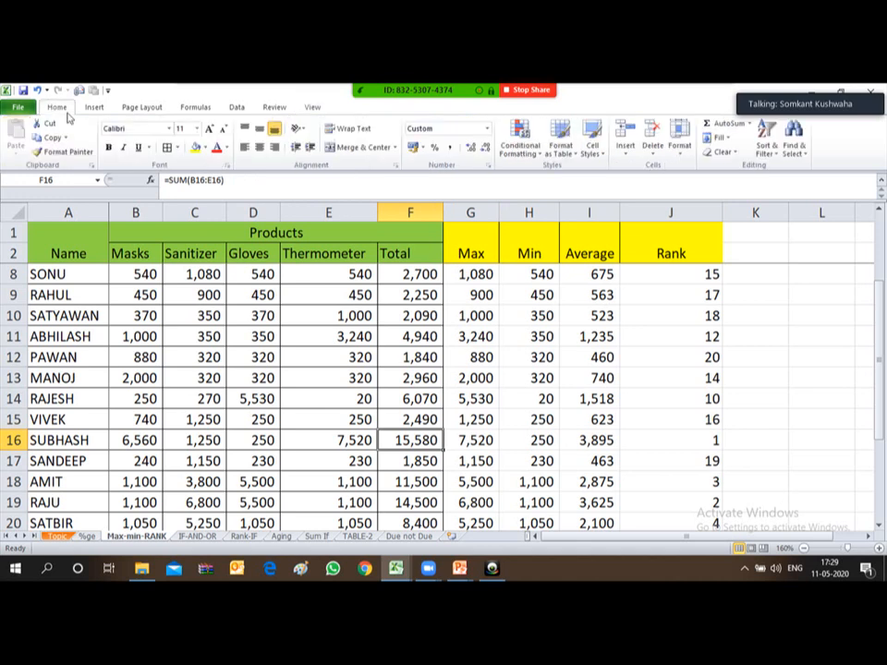
left_click(197, 148)
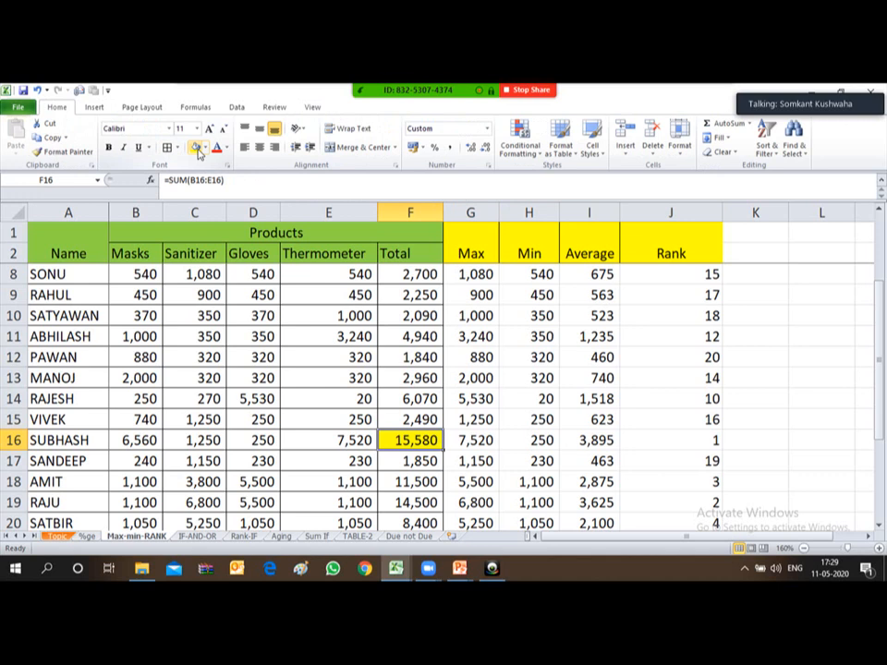
Highlight the second-ranked total in F19 with a green fill.
key("Right")
key("Right")
key("Right")
key("Right")
key("Right")
key("Left")
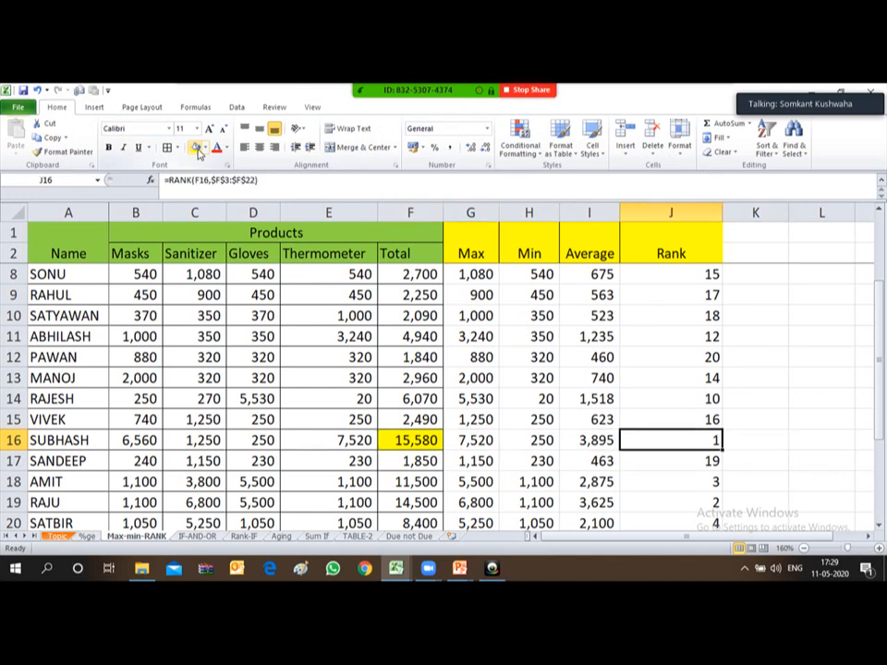
key("Down")
key("Down")
key("Down")
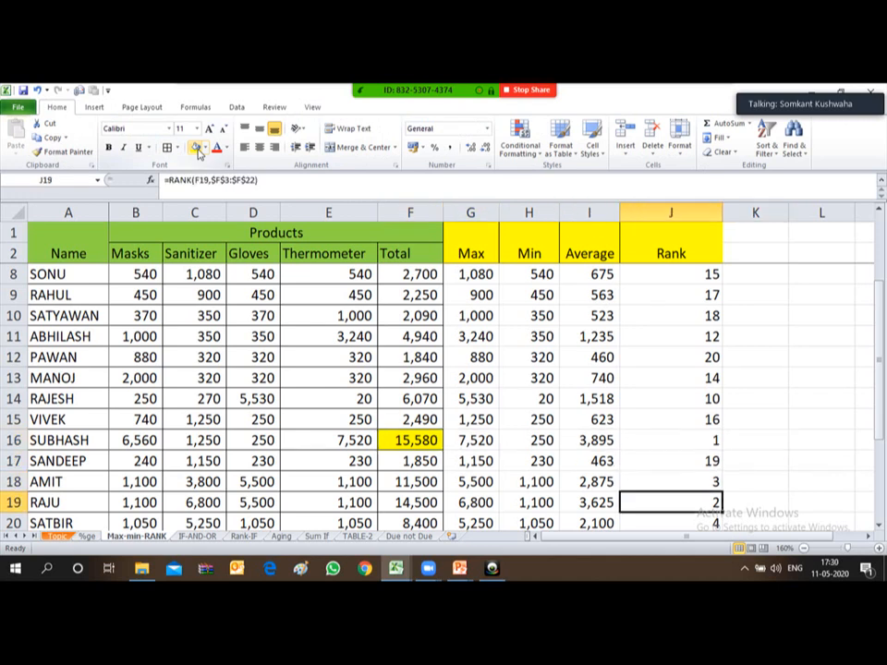
key("Left")
key("Left")
key("Left")
key("Left")
left_click(197, 148)
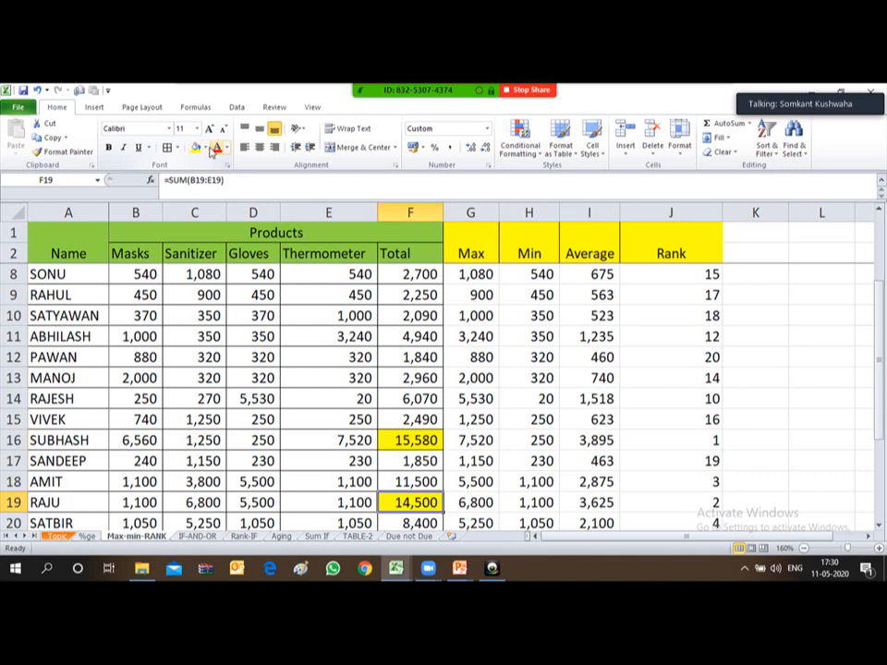
left_click(205, 148)
left_click(239, 242)
Go through the Rank column up to J3 and back down to find the third-ranked entry.
key("Right")
key("Right")
key("Right")
key("Right")
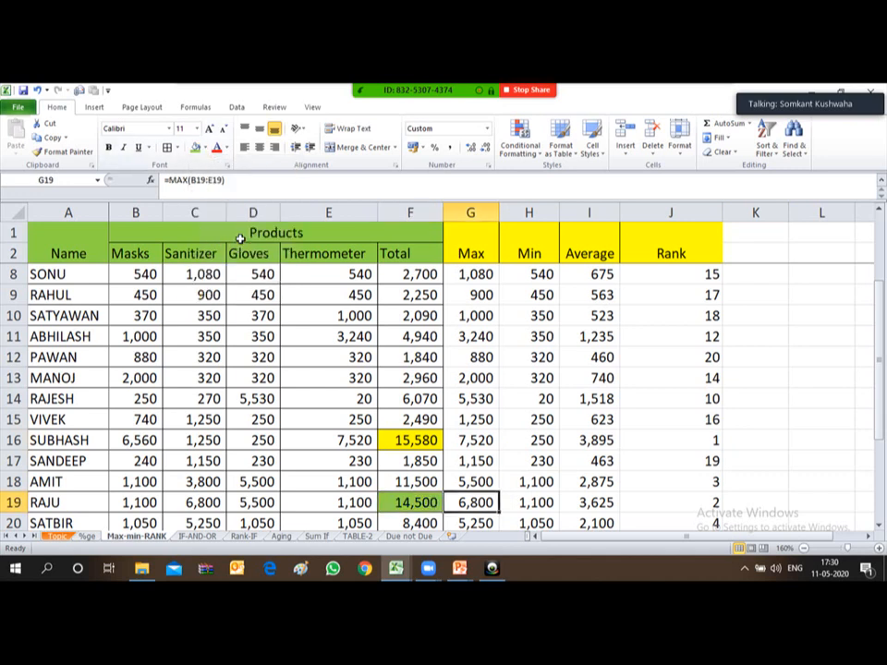
key("Up")
key("Up")
key("Up")
key("Up")
key("Up")
key("Up")
key("Up")
key("Up")
key("Up")
key("Up")
key("Up")
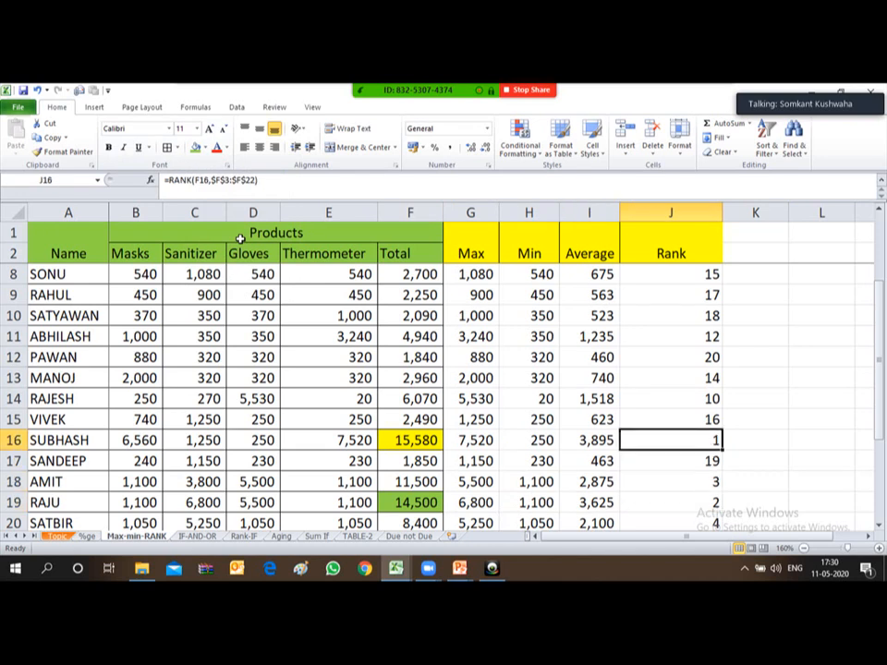
key("Up")
key("Up")
key("Up")
key("Up")
key("Up")
key("Up")
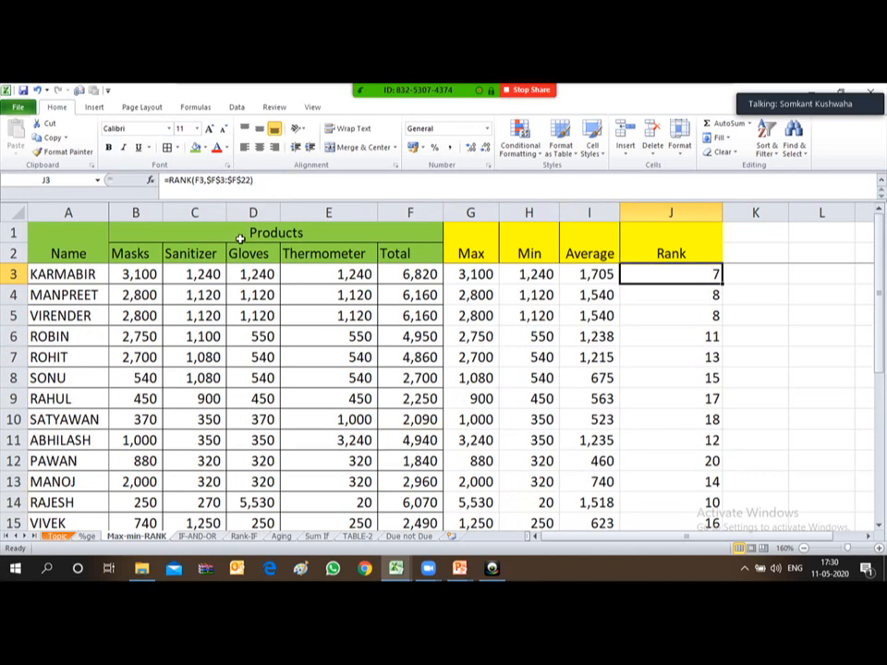
key("Down")
key("Down")
key("Down")
key("Down")
key("Down")
key("Down")
key("Down")
key("Down")
key("Down")
key("Down")
key("Down")
key("Down")
key("Down")
key("Down")
key("Down")
key("Down")
key("Down")
key("Down")
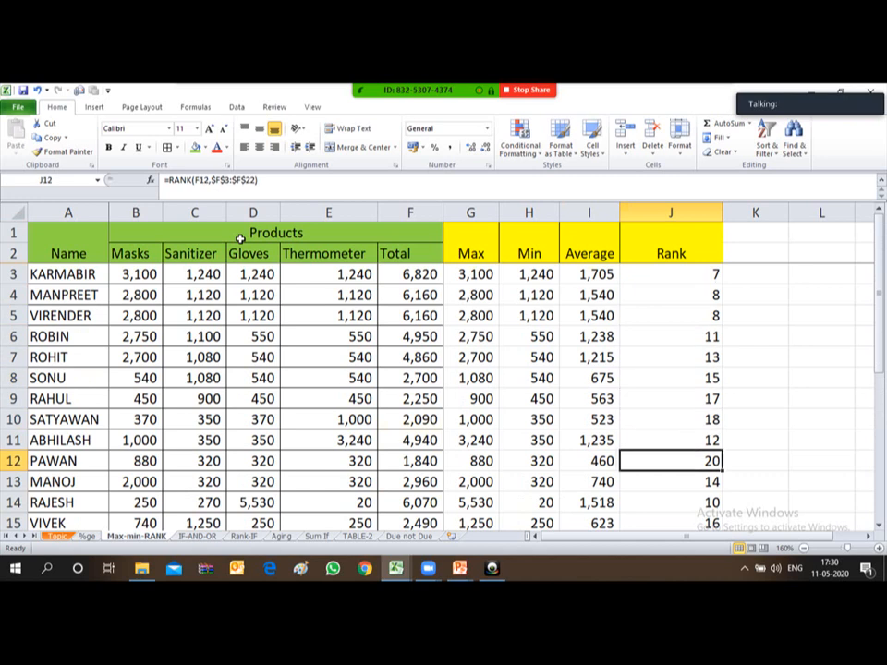
Highlight the third-ranked total in F18 with a light blue fill.
key("Up")
key("Up")
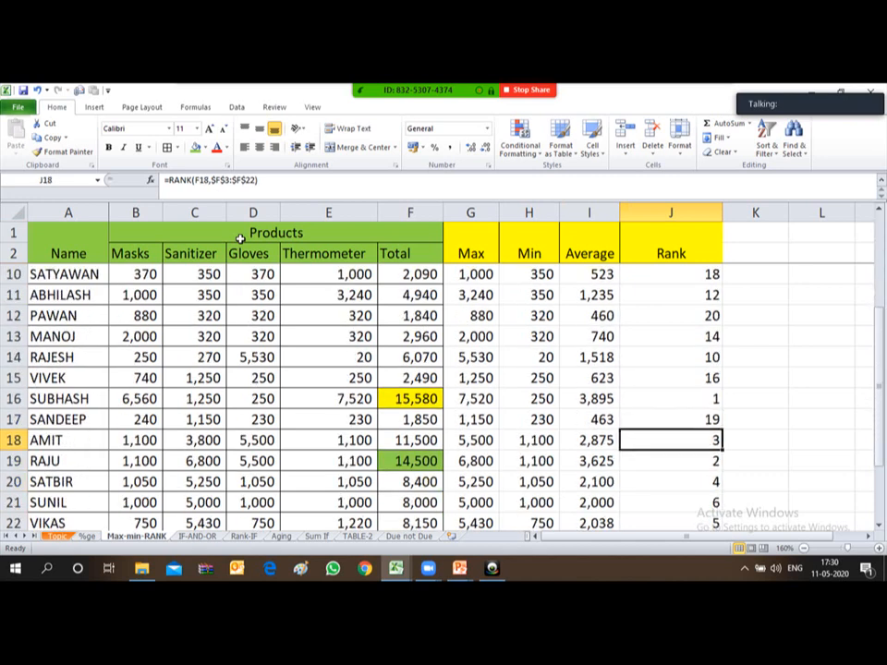
key("Left")
key("Left")
key("Left")
key("Left")
key("Left")
key("Right")
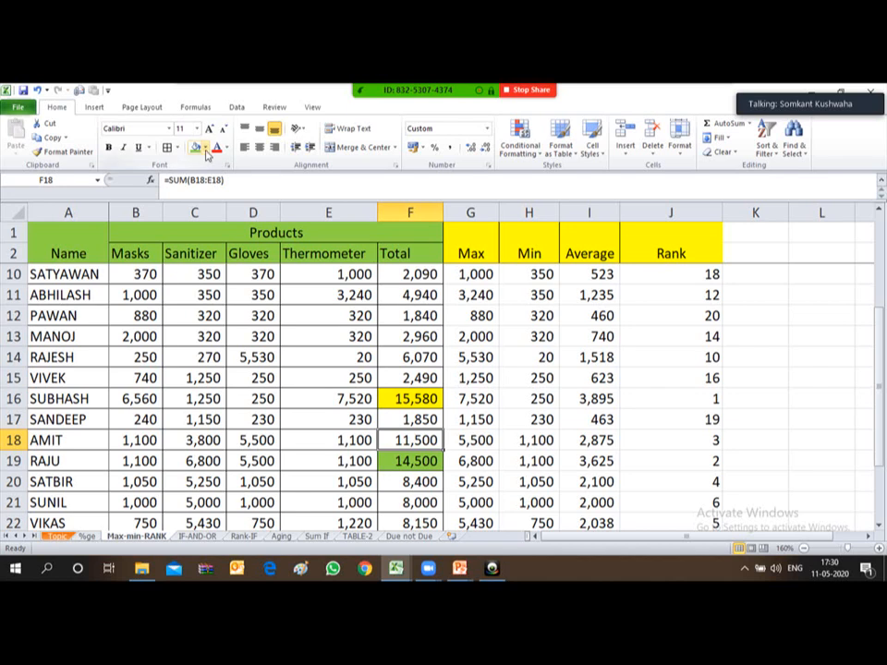
left_click(206, 148)
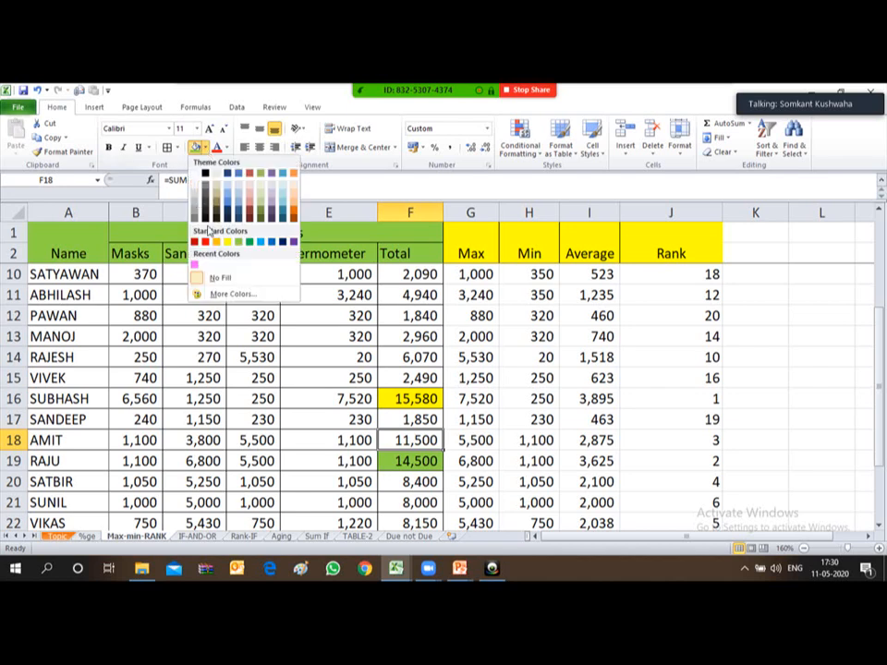
left_click(263, 242)
Review the ranks in column J from row 16 up to the Rank header.
left_click(532, 398)
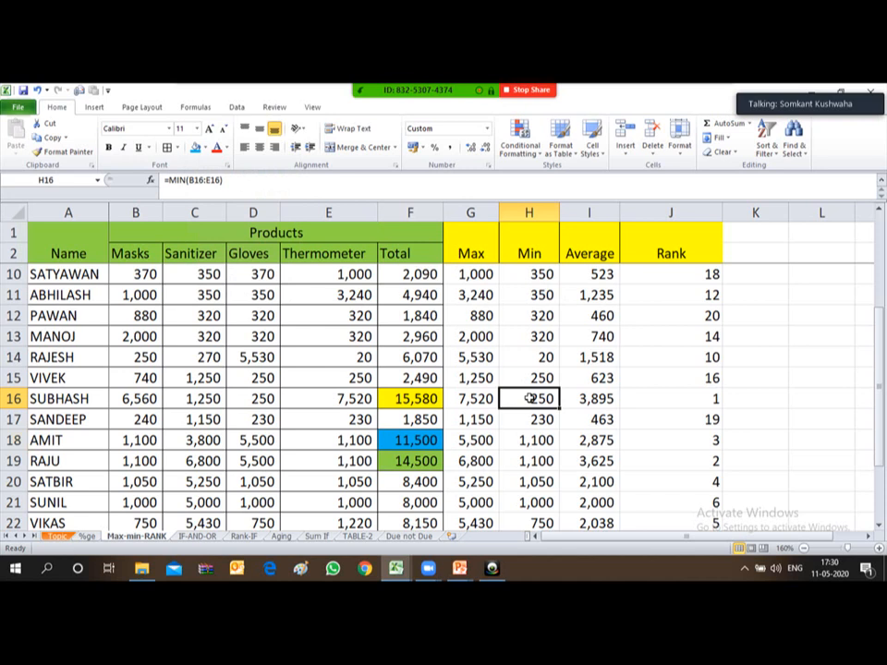
key("Right")
key("Right")
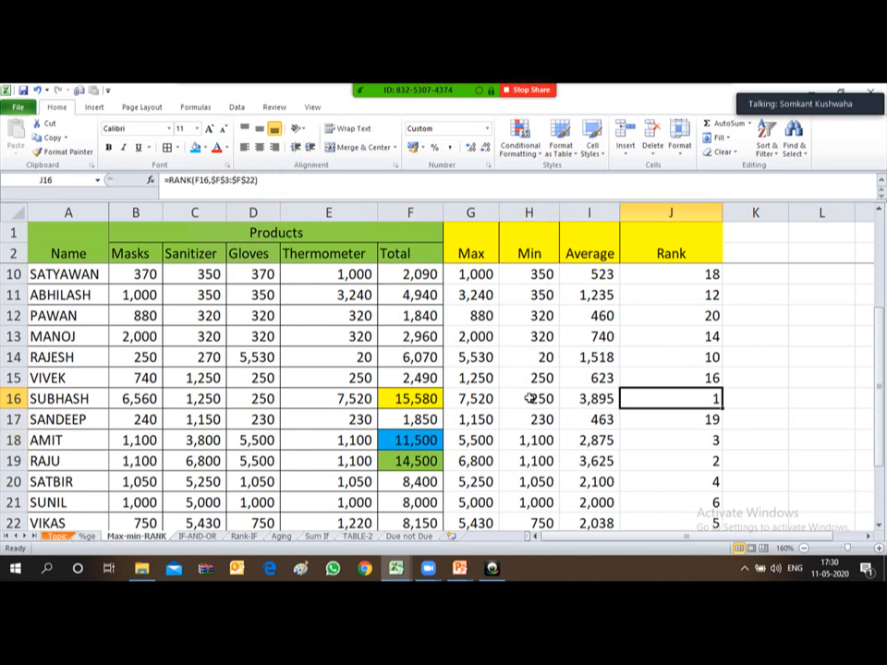
key("Up")
key("Up")
key("Up")
key("Up")
key("Up")
key("Up")
key("Up")
key("Up")
key("Up")
key("Up")
key("Up")
key("Up")
key("Up")
key("Up")
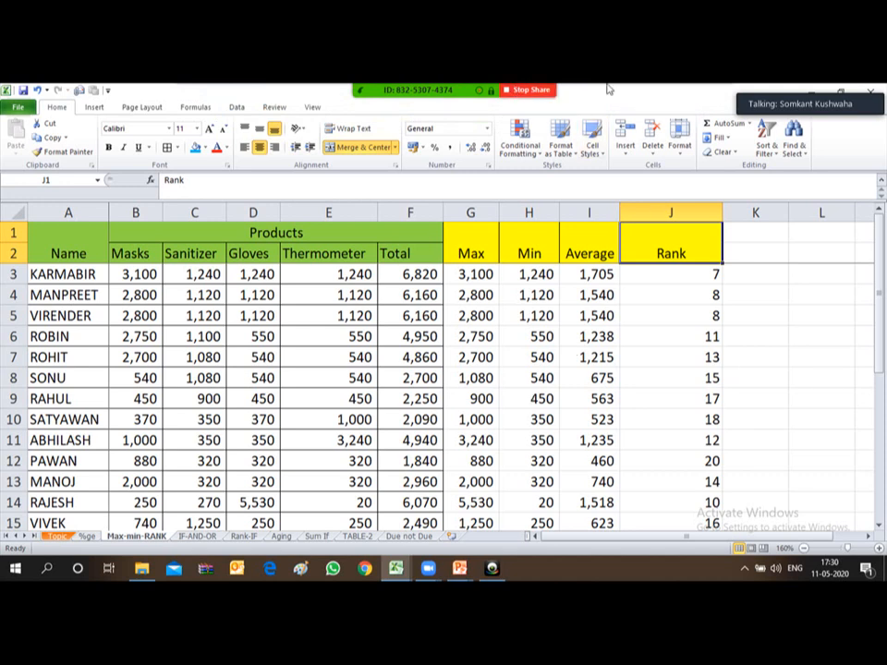
Read the new message in the Zoom group chat and close the chat window.
mouse_move(474, 89)
left_click(714, 100)
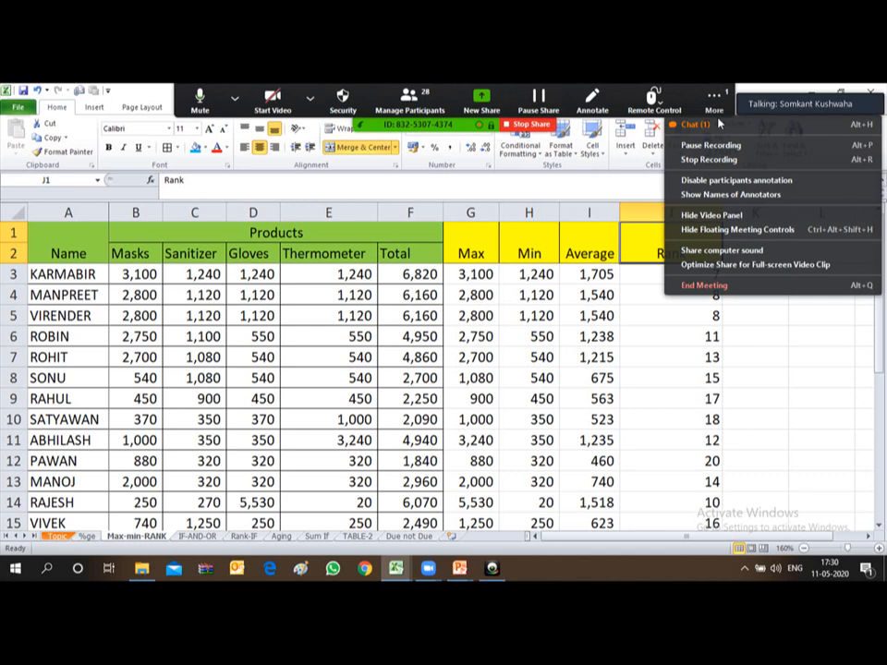
left_click(703, 67)
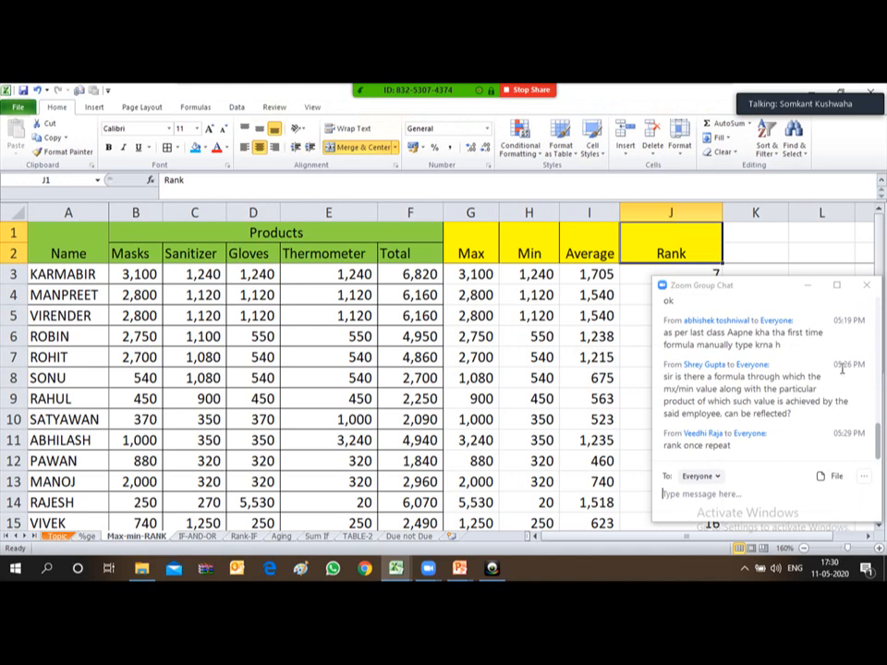
left_click(866, 284)
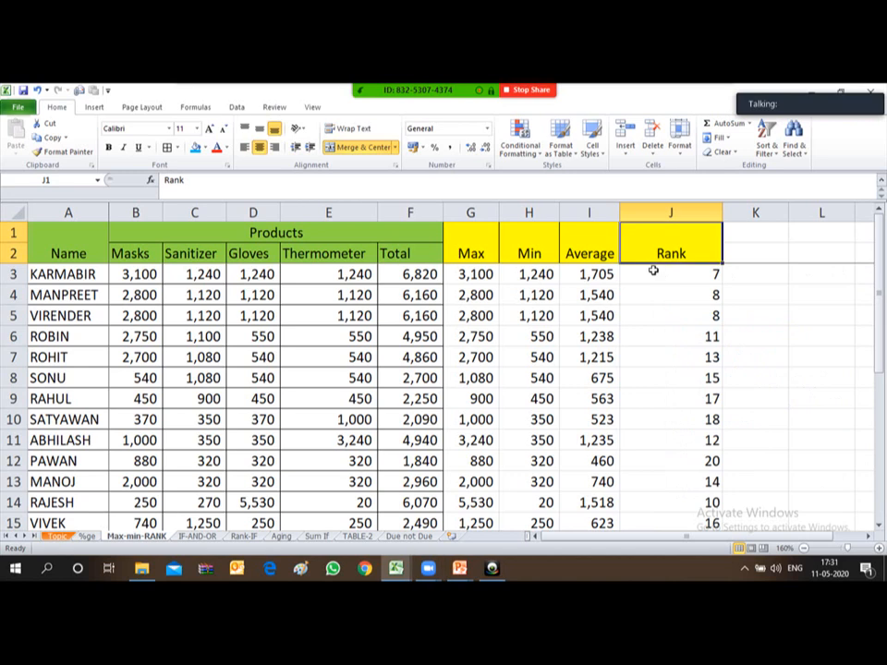
Clear all the Rank formulas below the header in column J and return to J3.
key("Down")
key("Right")
key("Left")
key("shift+Down")
key("shift+Down")
key("shift+Down")
key("shift+Down")
key("shift+Down")
key("shift+Down")
key("shift+Down")
key("shift+Down")
key("shift+Down")
key("shift+Down")
key("shift+Down")
key("shift+Down")
key("shift+Down")
key("shift+Down")
key("shift+Down")
key("shift+Down")
key("shift+Down")
key("shift+Down")
key("shift+Down")
key("shift+Down")
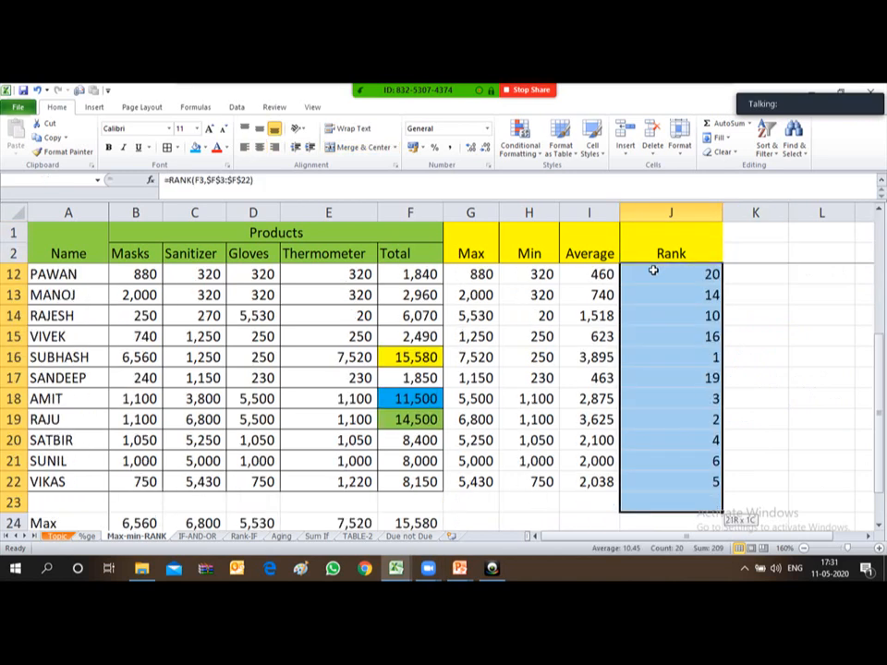
key("Delete")
key("Up")
key("Down")
key("Down")
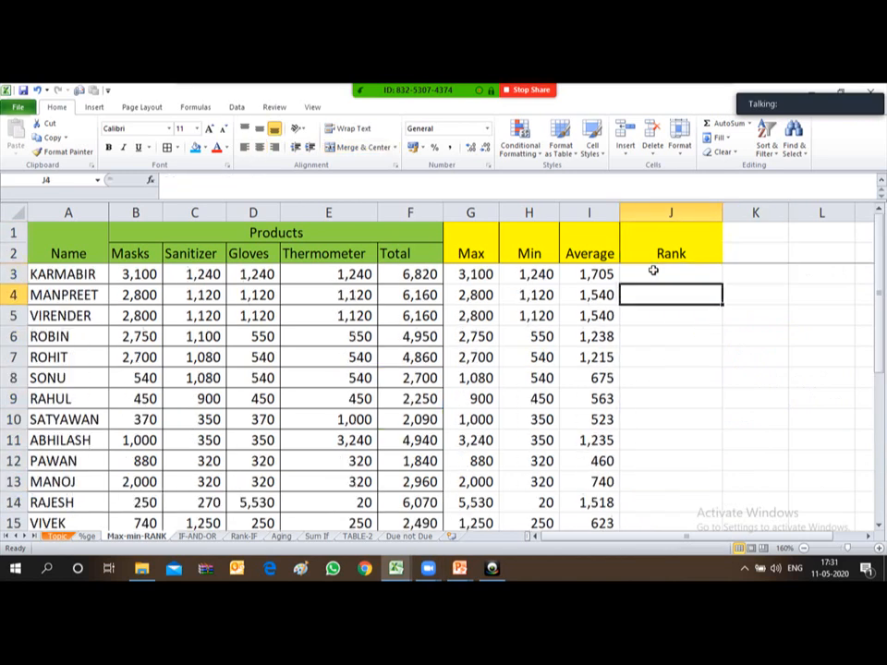
key("Up")
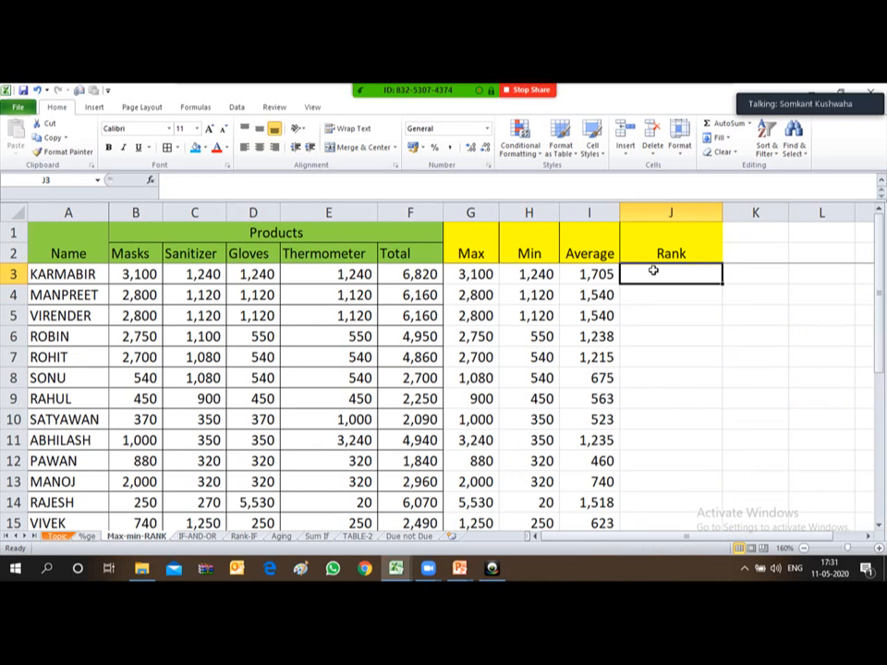
Check the Zoom group chat for a new question, look at the Average formula in I3 and close the chat.
left_click(411, 212)
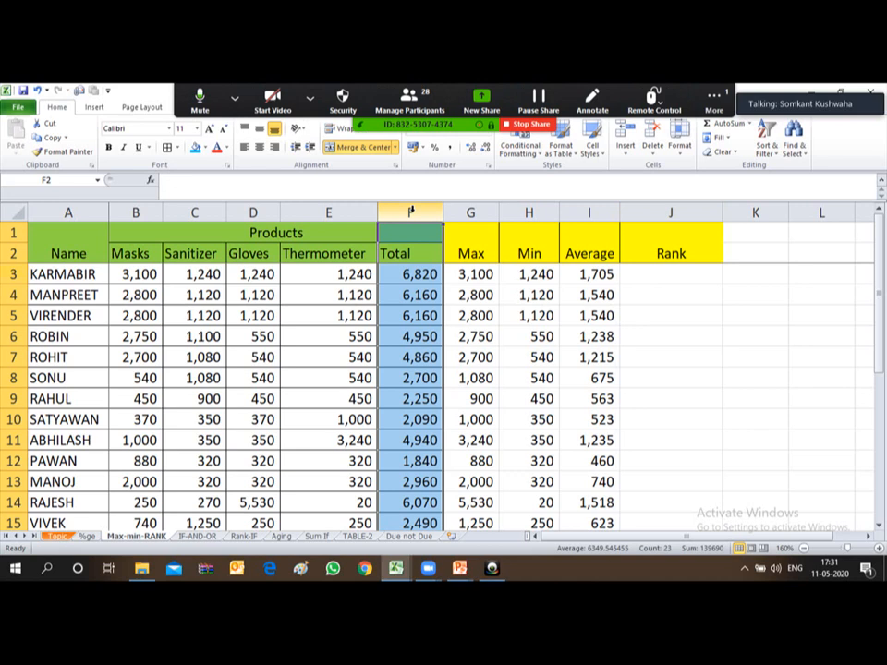
left_click(714, 100)
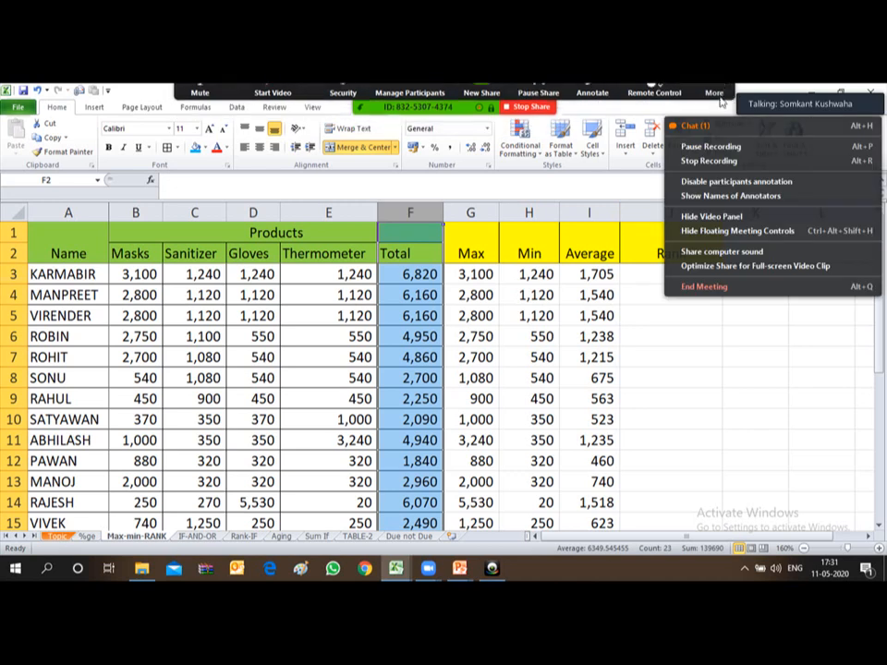
left_click(754, 131)
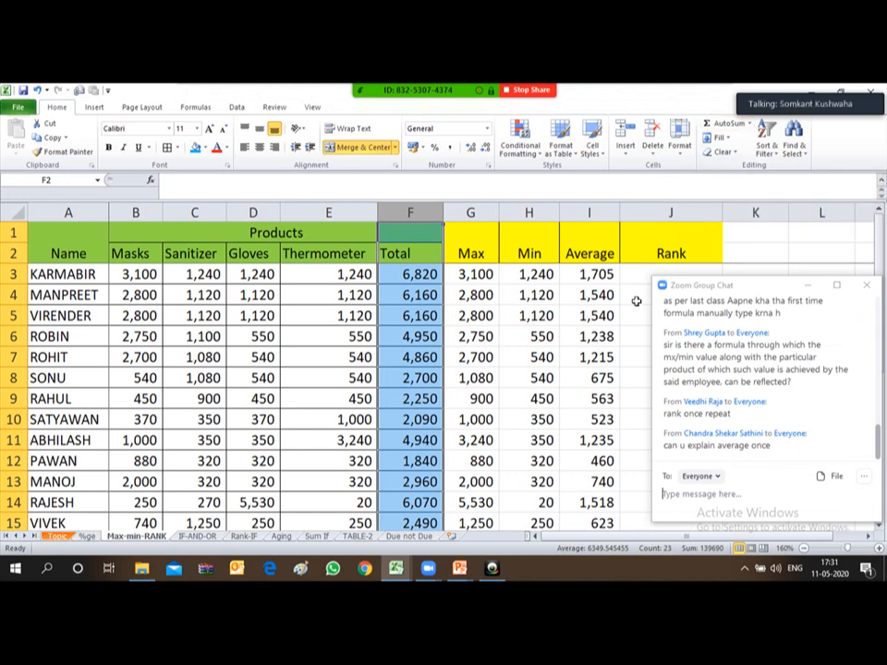
left_click(596, 276)
left_click(650, 277)
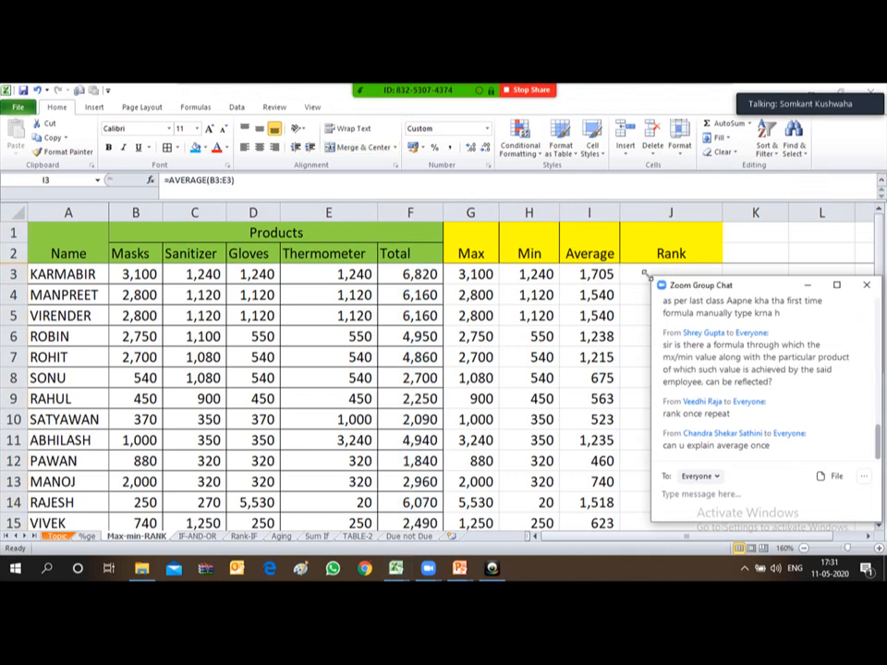
left_click(859, 289)
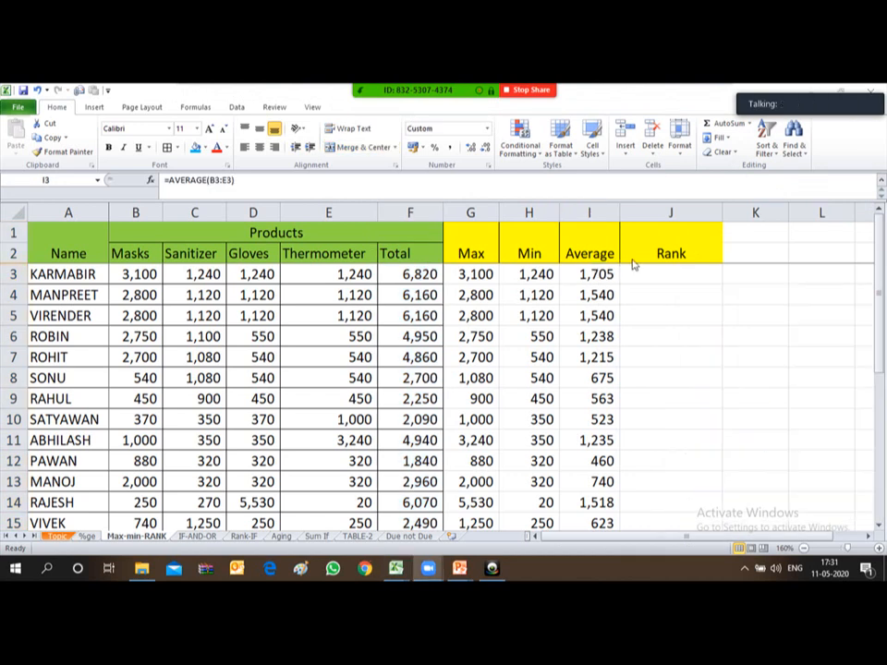
Start a RANK formula in J3 with the total in F3 as the number to rank.
left_click(657, 276)
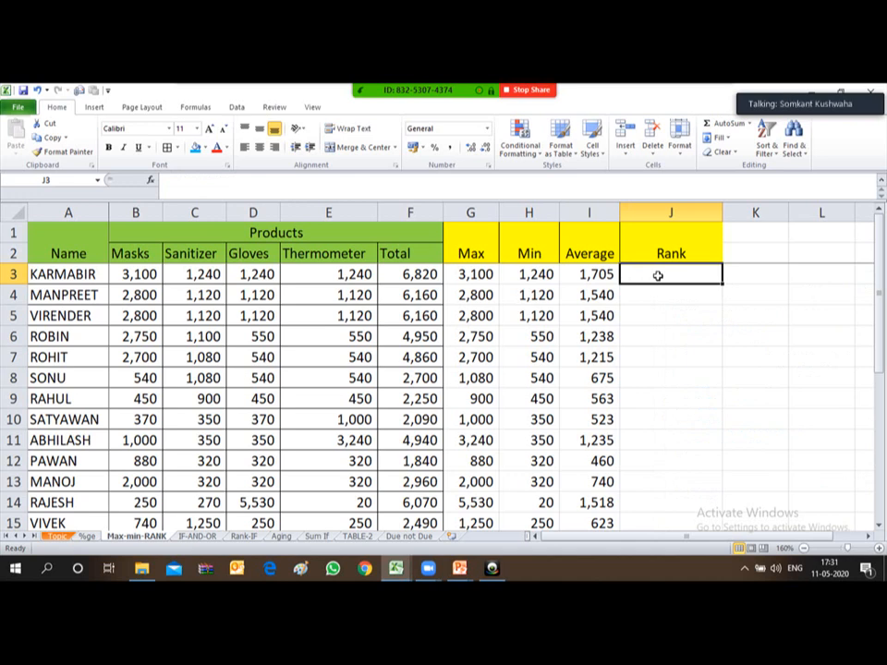
type("=rank")
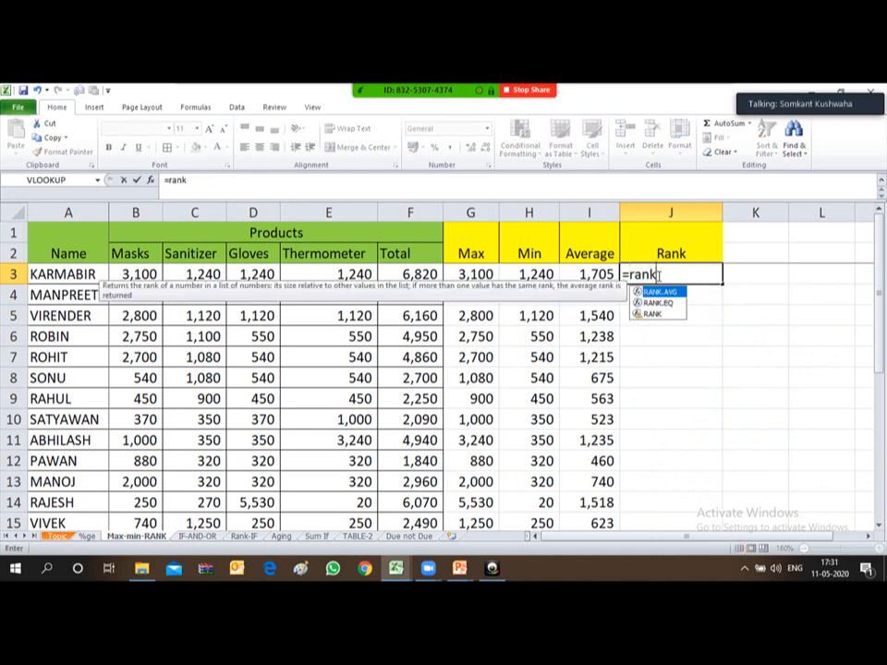
type("(")
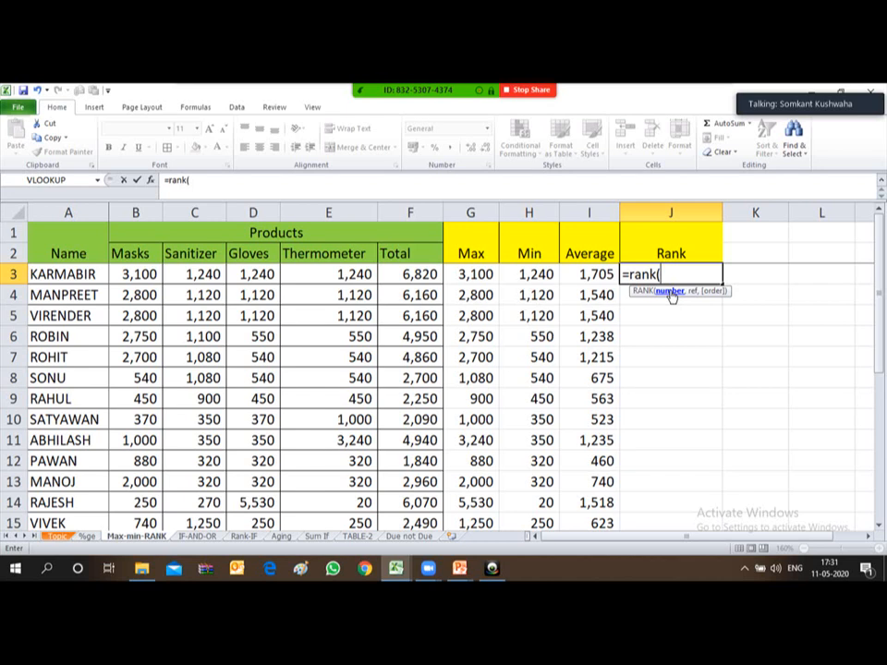
left_click(393, 272)
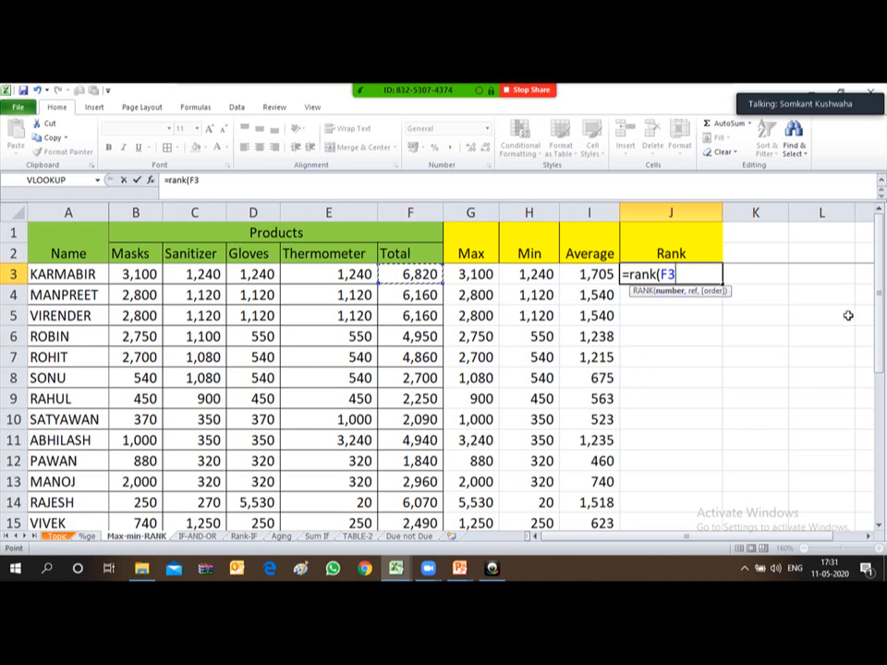
type(",")
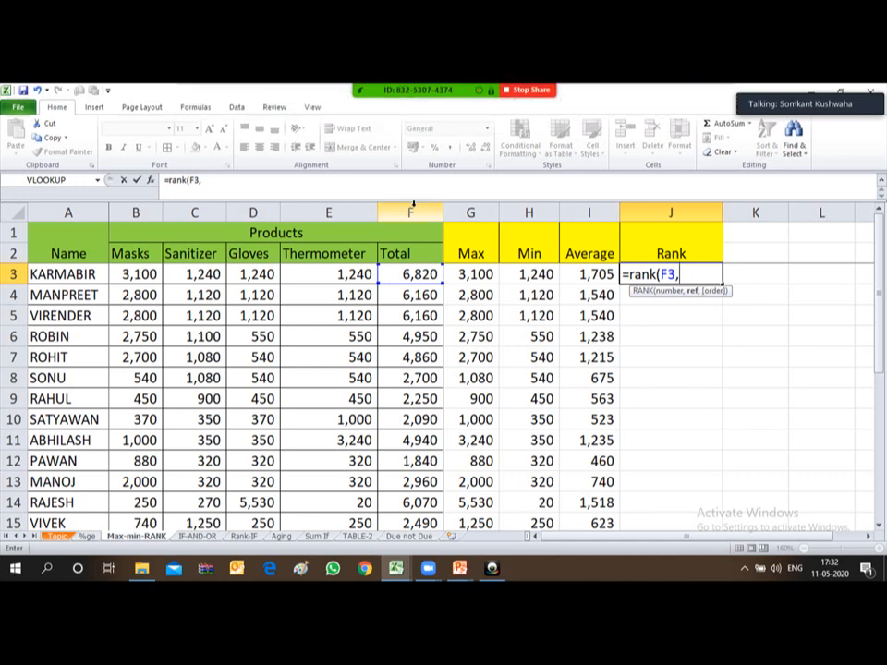
Complete the RANK formula in J3 with the totals F3:F22 as the reference range and review it in the cell.
left_click(403, 270)
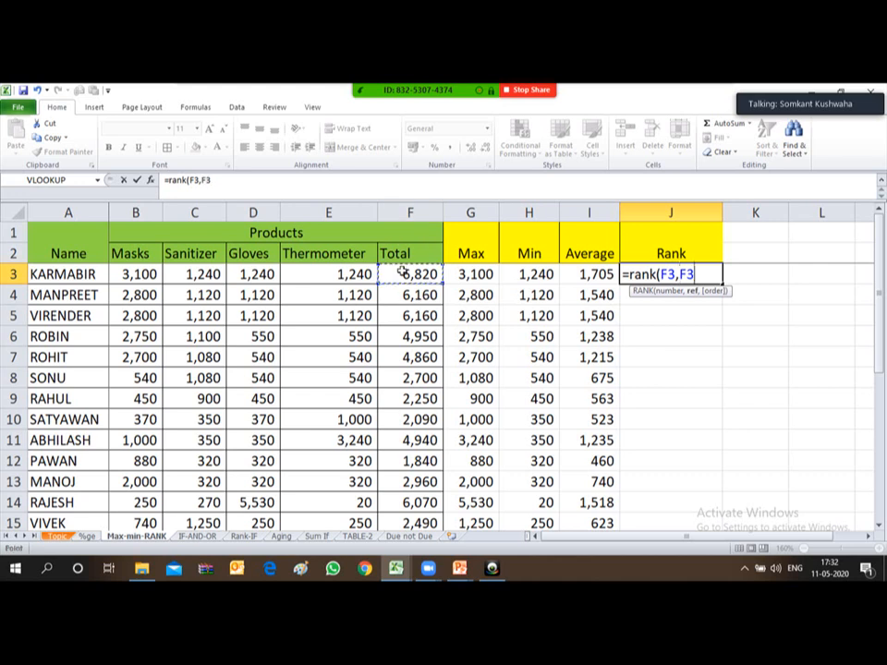
key("shift+Down")
key("shift+Down")
key("shift+Down")
key("shift+Down")
key("shift+Down")
key("shift+Down")
key("shift+Down")
key("shift+Down")
key("shift+Down")
key("shift+Down")
key("shift+Down")
key("shift+Down")
key("shift+Down")
key("shift+Down")
key("shift+Down")
key("shift+Down")
key("shift+Down")
key("shift+Down")
key("shift+Down")
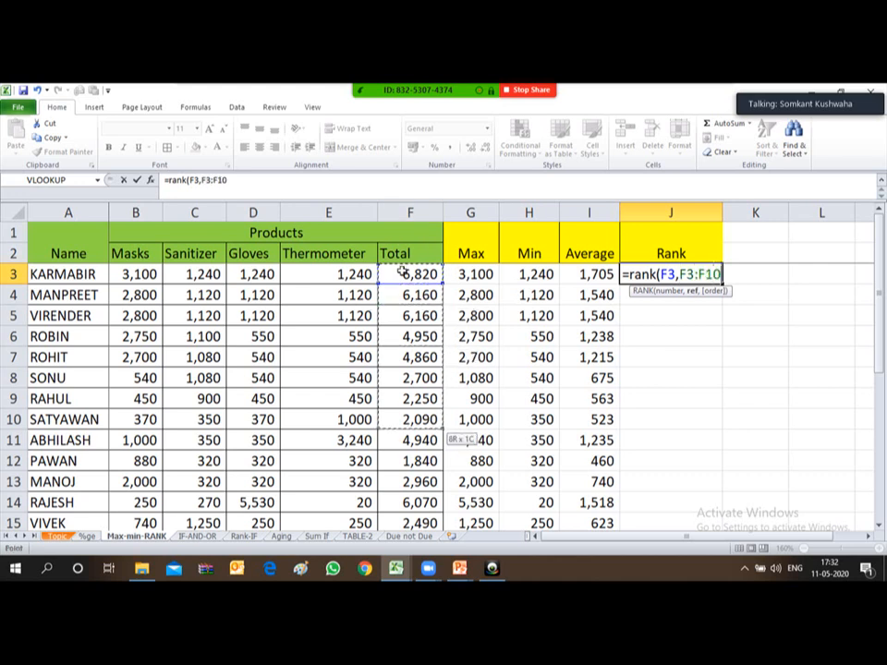
key("shift+Down")
key("shift+Down")
key("shift+Down")
key("shift+Down")
key("shift+Down")
key("shift+Down")
key("shift+Up")
key("shift+Up")
key("shift+Up")
key("shift+Up")
key("shift+Up")
key("shift+Up")
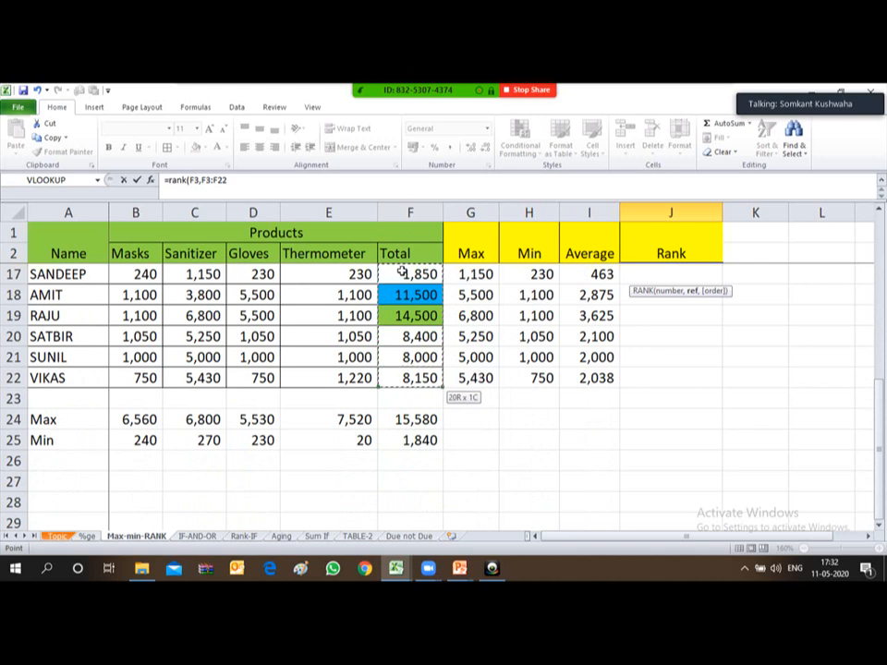
type(")")
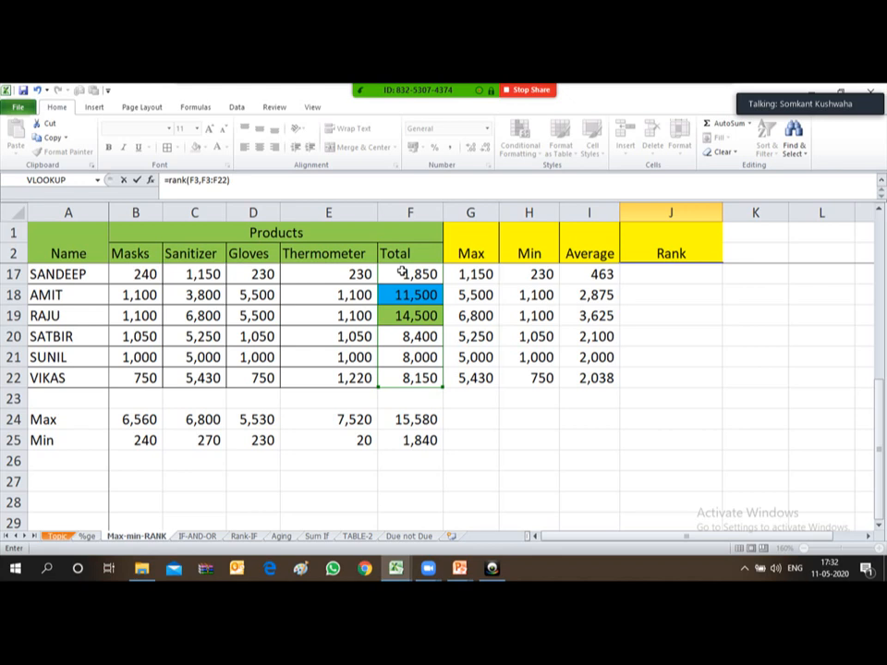
key("Return")
key("Up")
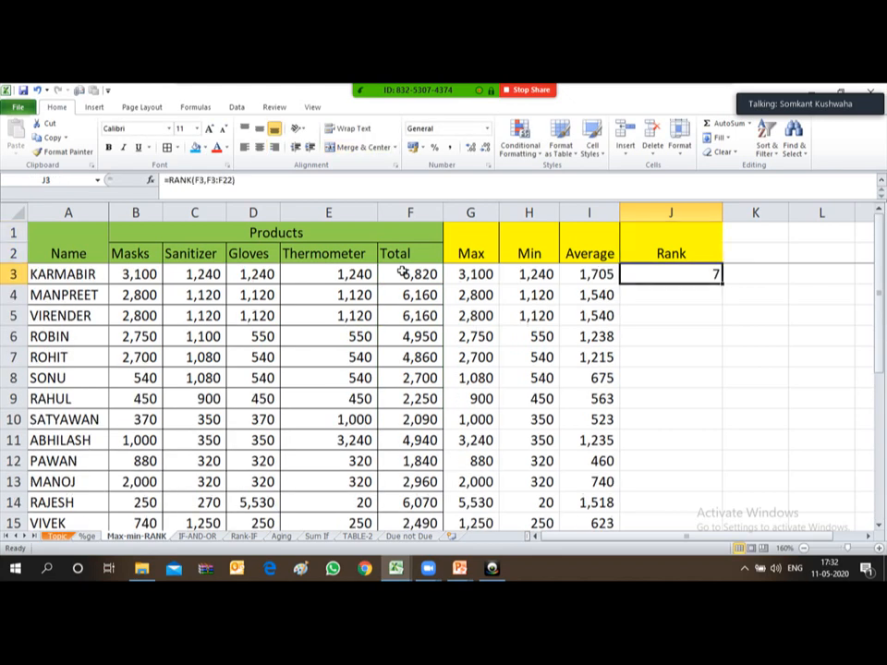
key("F2")
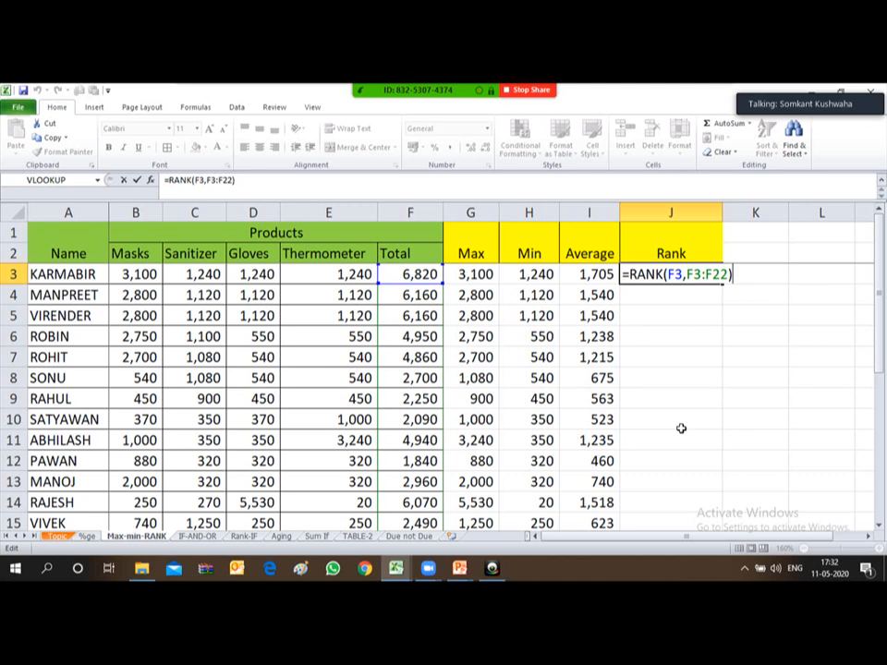
key("Return")
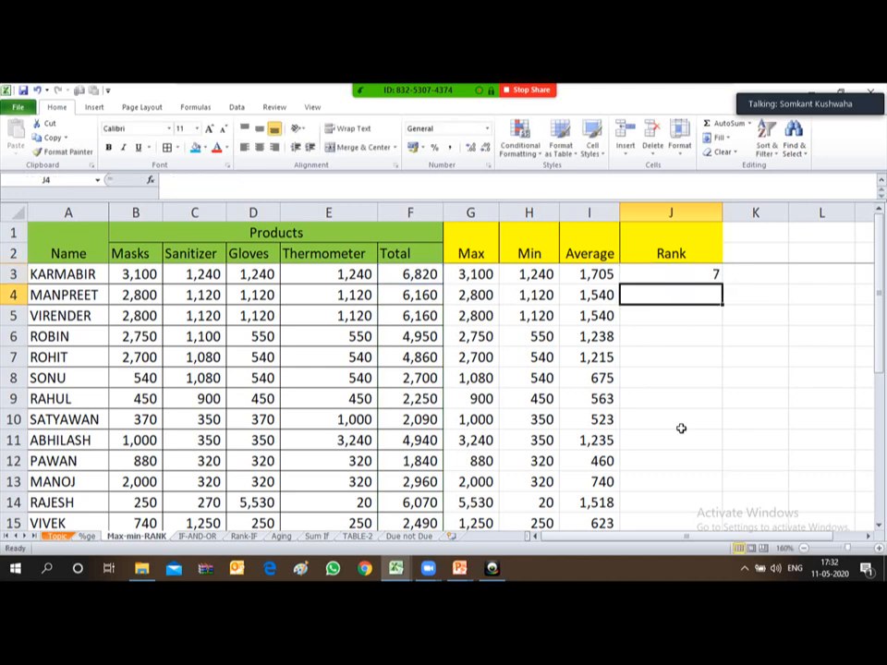
Copy the Rank formula from J3 down to J13 with the reference range left unlocked.
key("Up")
key("ctrl+c")
key("shift+Down")
key("shift+Down")
key("shift+Down")
key("shift+Down")
key("shift+Down")
key("shift+Down")
key("shift+Down")
key("shift+Down")
key("shift+Down")
key("shift+Down")
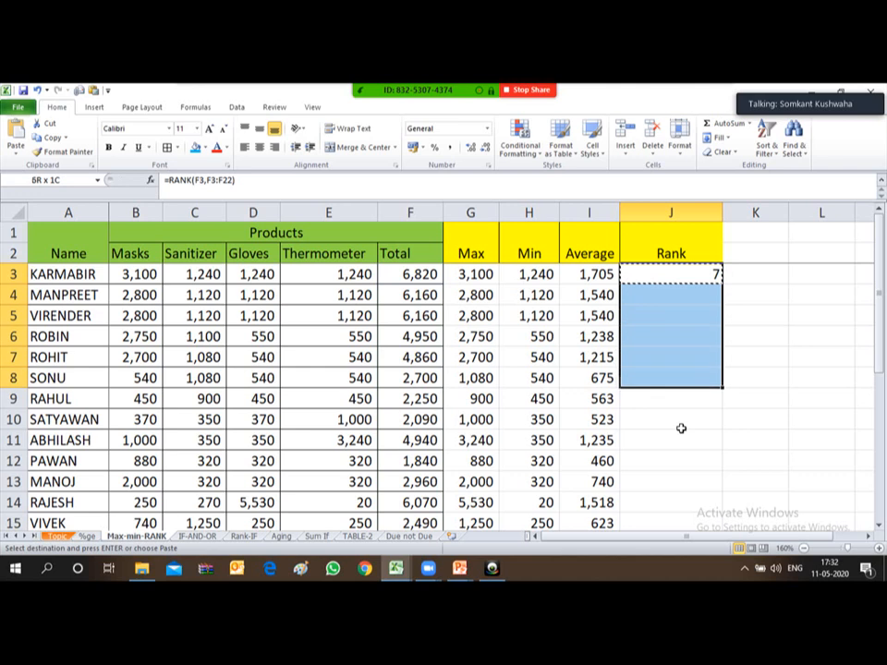
key("Return")
Examine how the reference range shifts in the copied Rank formulas from J4 to J13, inspecting J4 in edit mode.
key("Down")
key("Down")
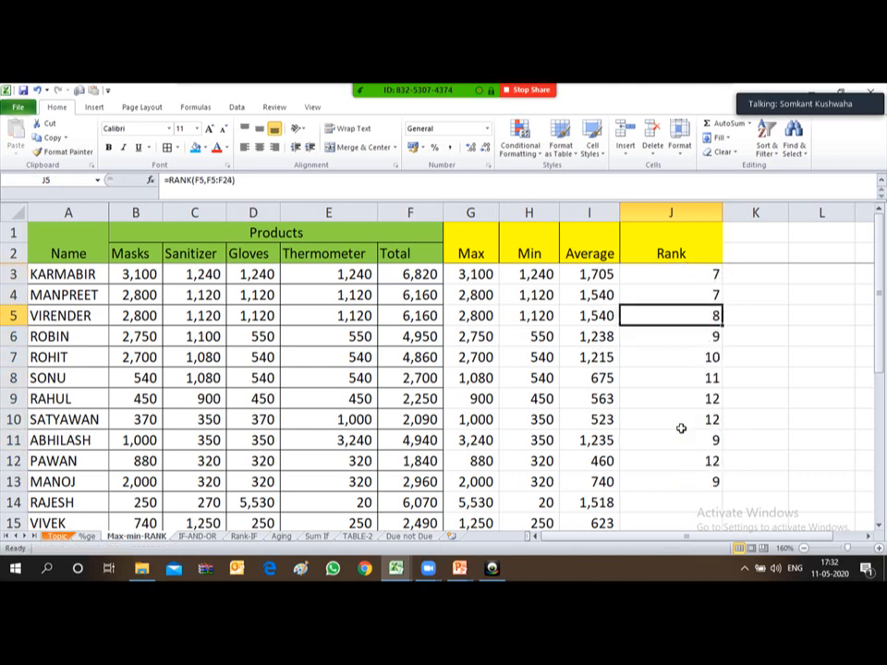
key("Up")
key("Down")
key("Down")
key("Down")
key("Down")
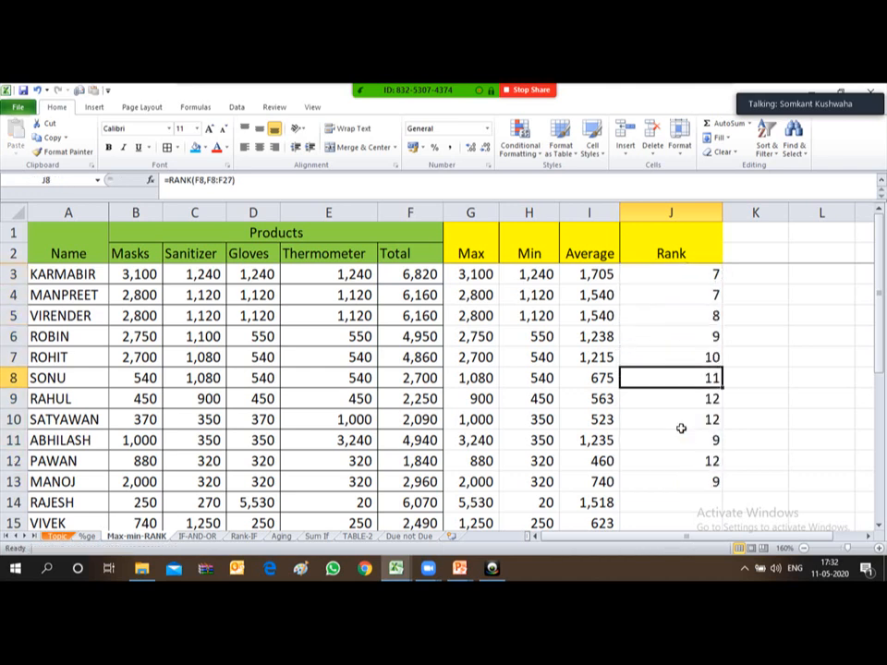
key("Down")
key("Down")
key("Down")
key("Down")
key("Down")
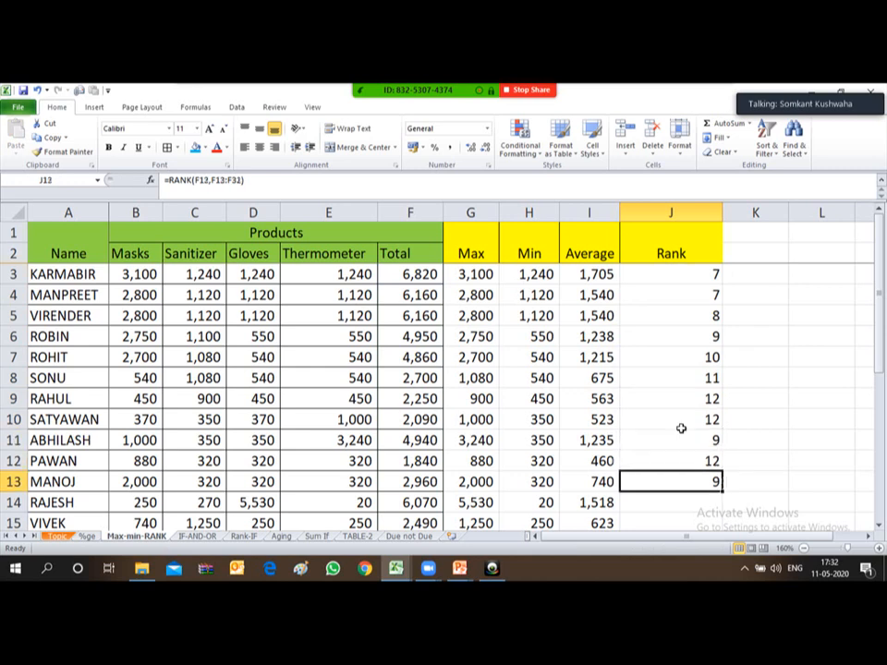
key("Up")
key("Up")
key("Up")
key("Up")
key("Up")
key("Up")
key("Up")
key("Up")
key("Up")
key("Up")
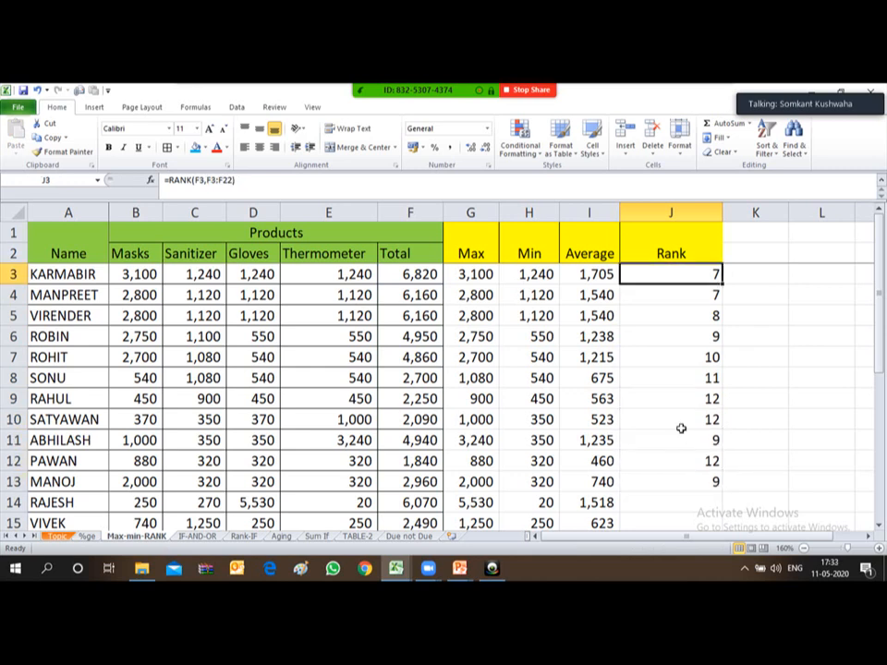
key("Down")
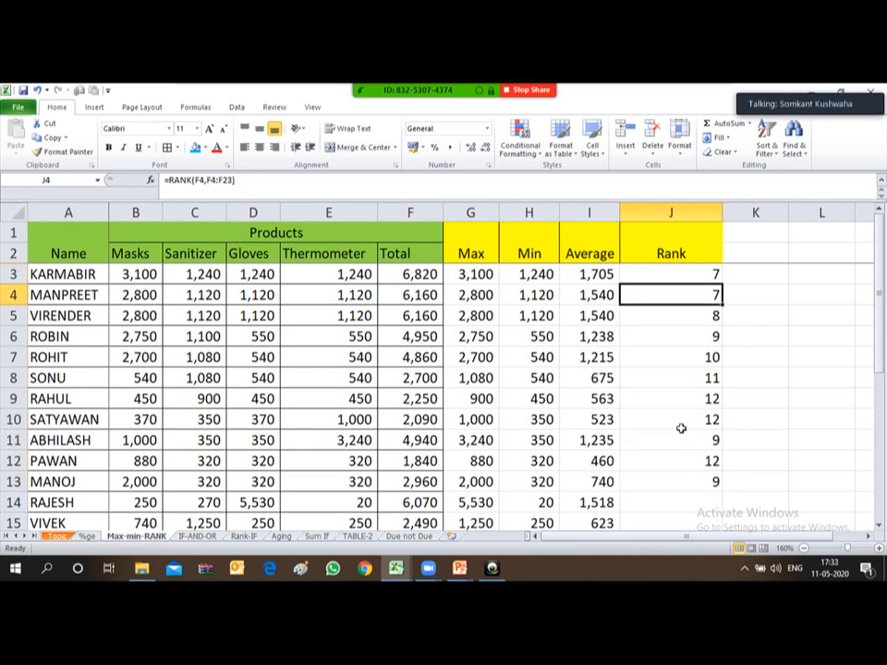
key("F2")
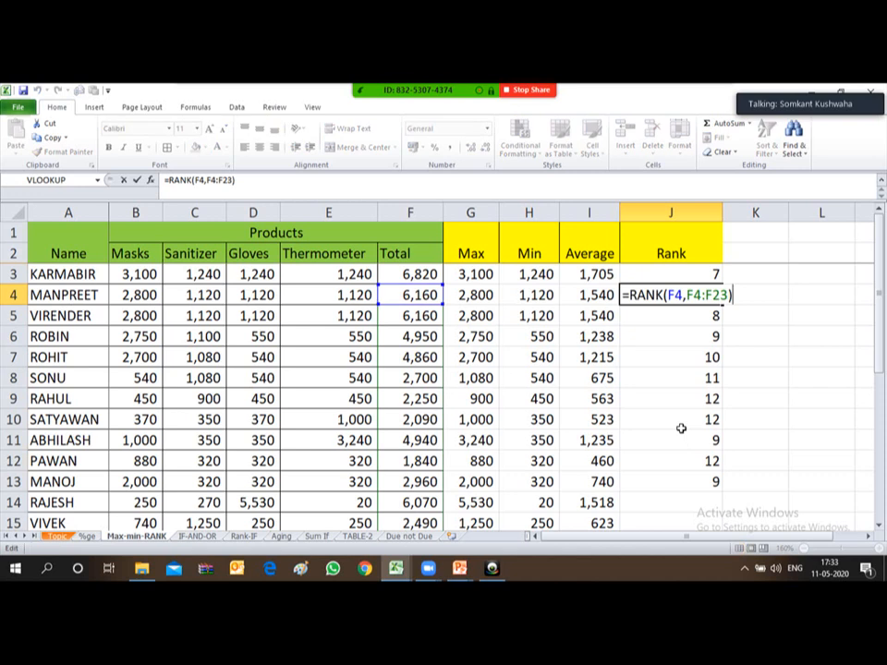
key("Escape")
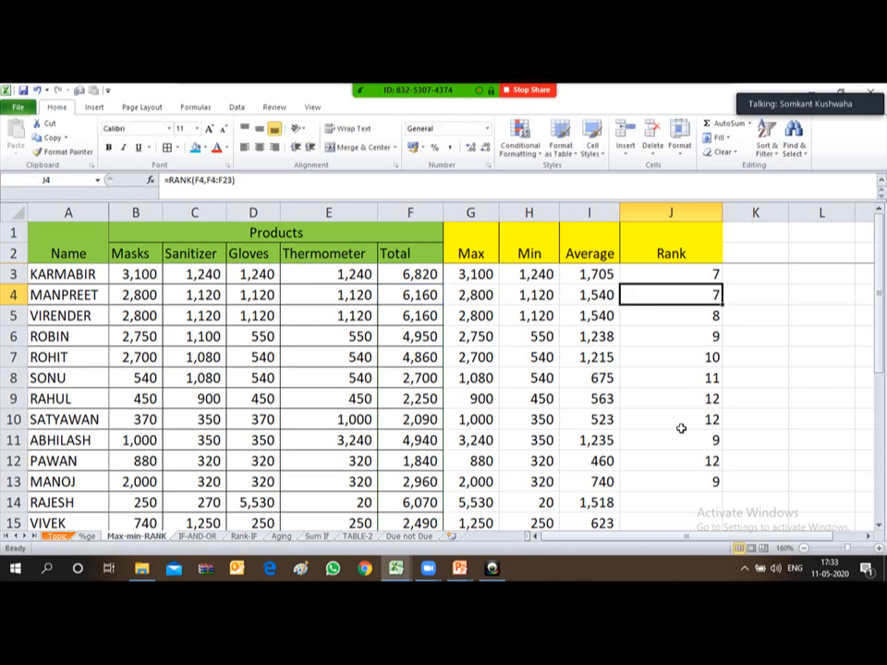
Clear the copied Rank formulas from J4 to J13 and return to J3.
key("ctrl+shift+Down")
key("Delete")
key("Up")
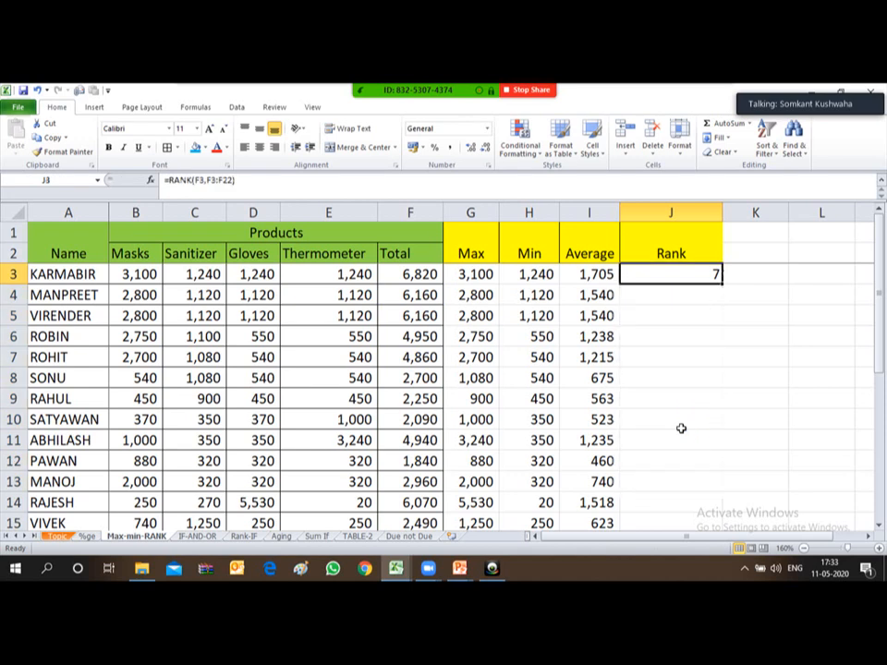
Make the reference range in the J3 RANK formula absolute as $F$3:$F$22.
key("F2")
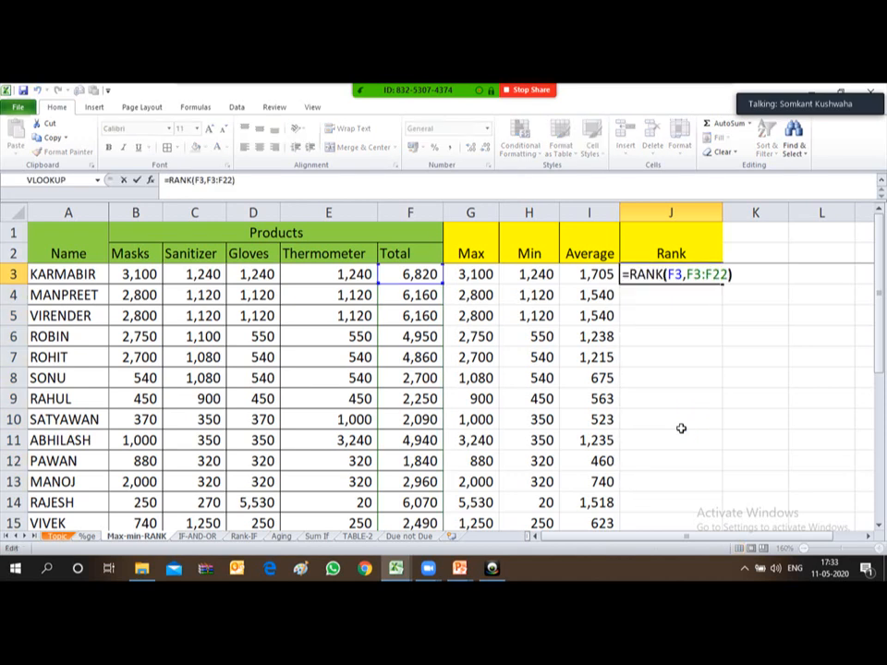
key("Left")
key("Left")
key("Left")
key("Left")
key("Left")
key("Left")
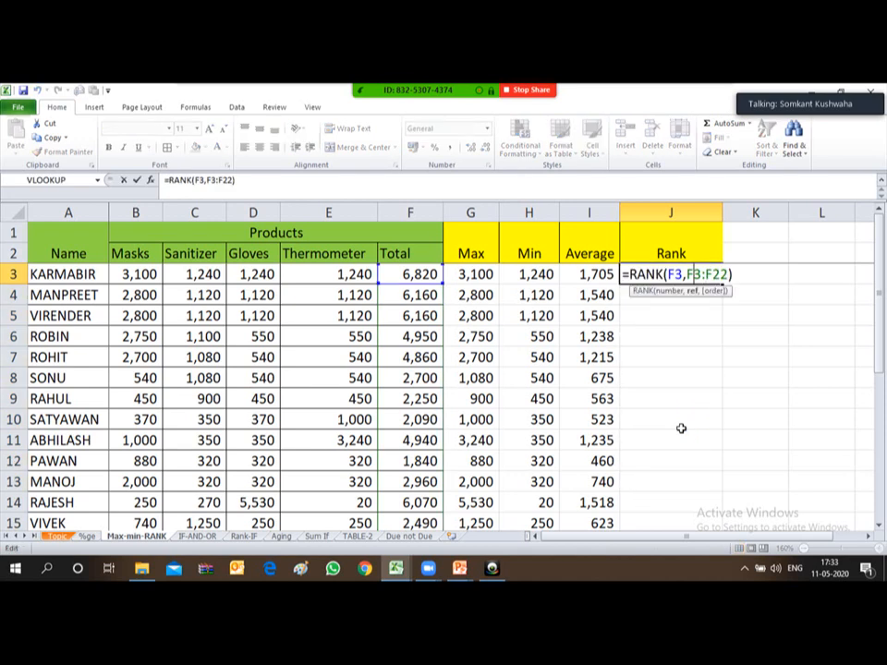
key("F4")
key("Right")
key("Right")
key("Right")
key("Right")
key("Left")
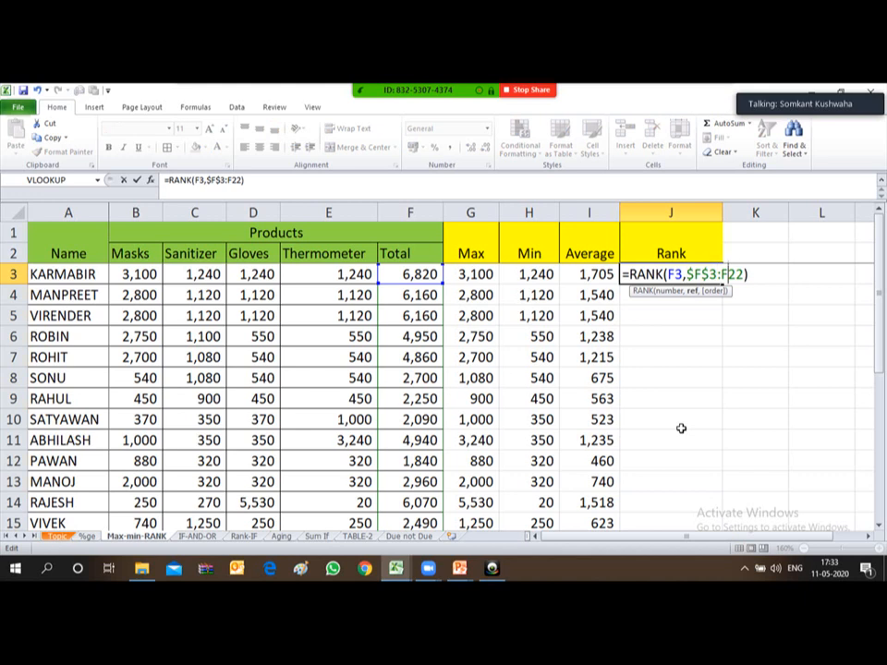
key("F4")
key("Return")
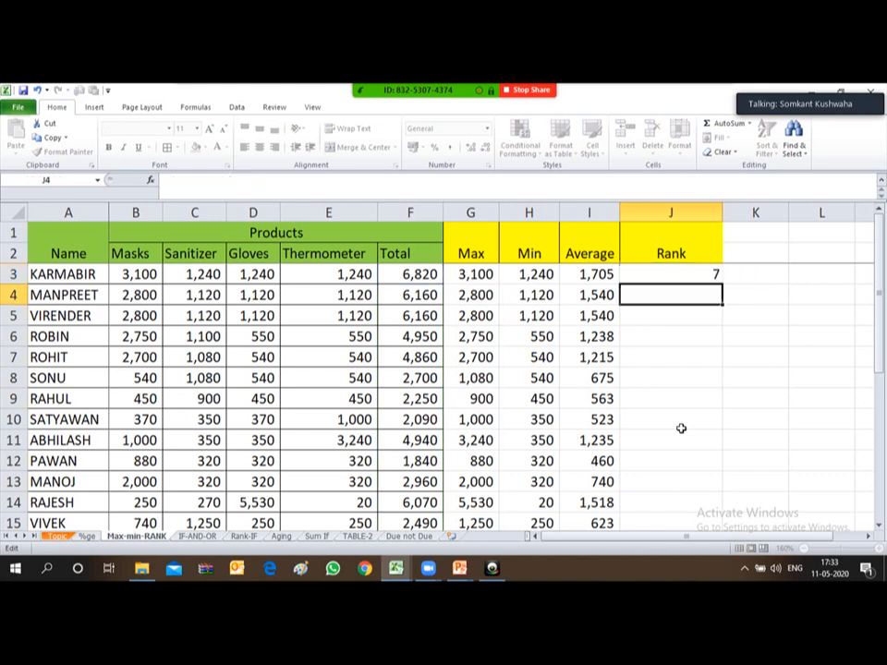
Copy the Rank formula from J3 down to the last name in row 22.
key("Up")
key("ctrl+c")
key("Left")
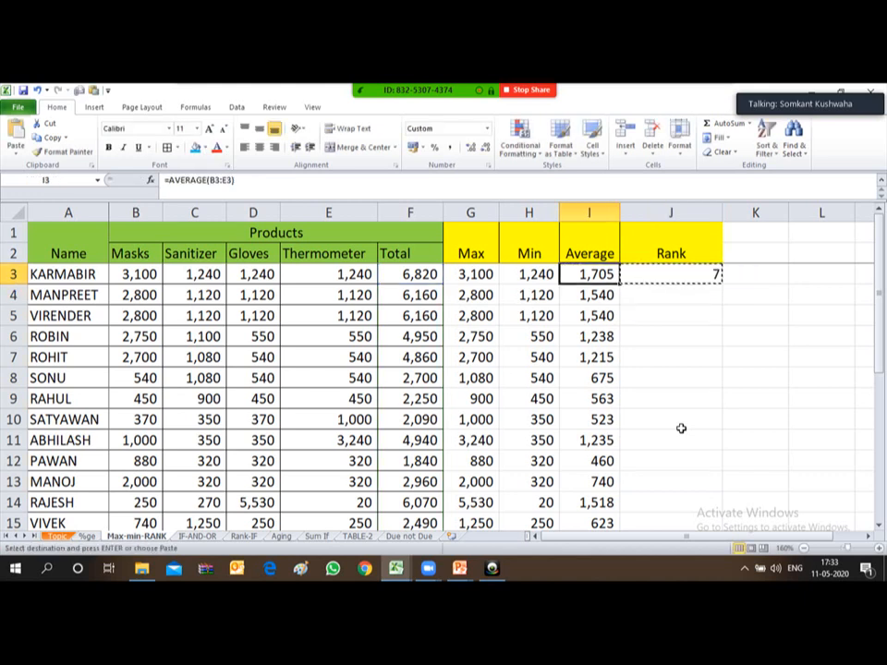
key("ctrl+Down")
key("Right")
key("ctrl+shift+Up")
key("Return")
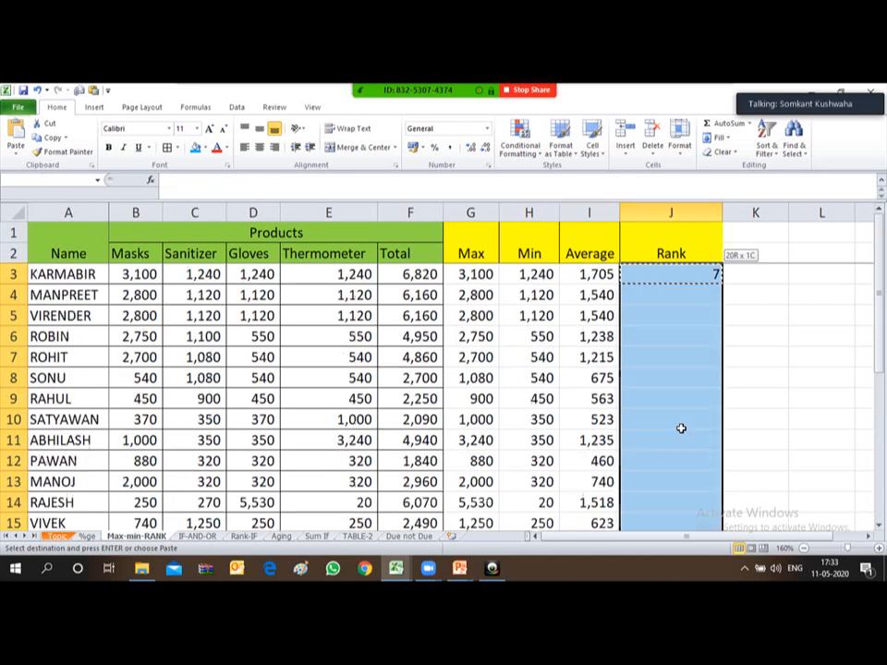
Examine the ranks in column J, comparing the three highlighted totals in rows 16, 18 and 19.
key("Down")
key("Down")
key("Down")
key("Down")
key("Down")
key("Down")
key("Down")
key("Down")
key("Down")
key("Down")
key("Down")
key("Down")
key("Down")
key("Down")
key("Down")
key("Down")
key("Down")
key("Down")
key("Down")
key("Down")
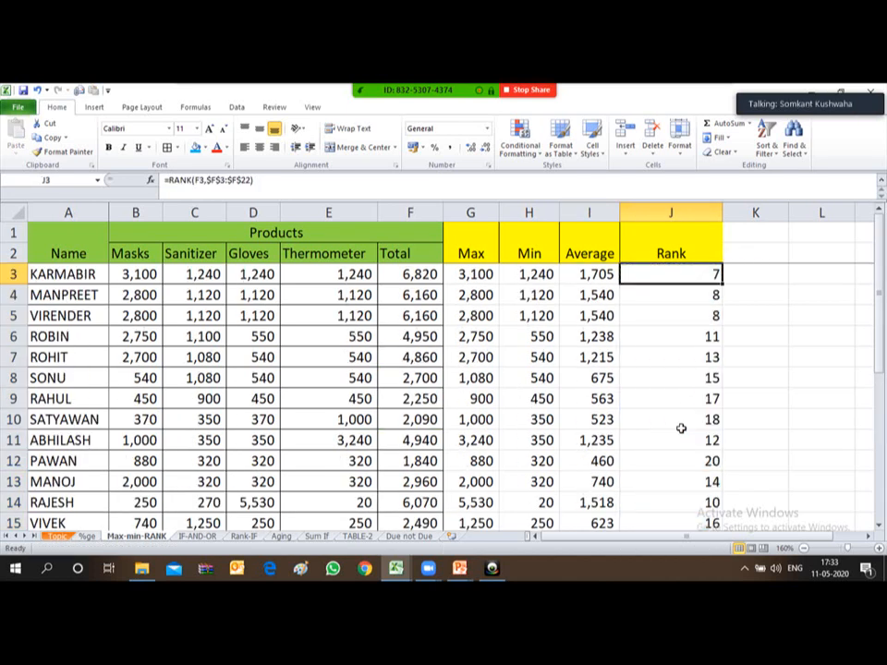
key("Up")
key("Up")
key("Up")
key("Up")
key("Up")
key("Up")
key("Up")
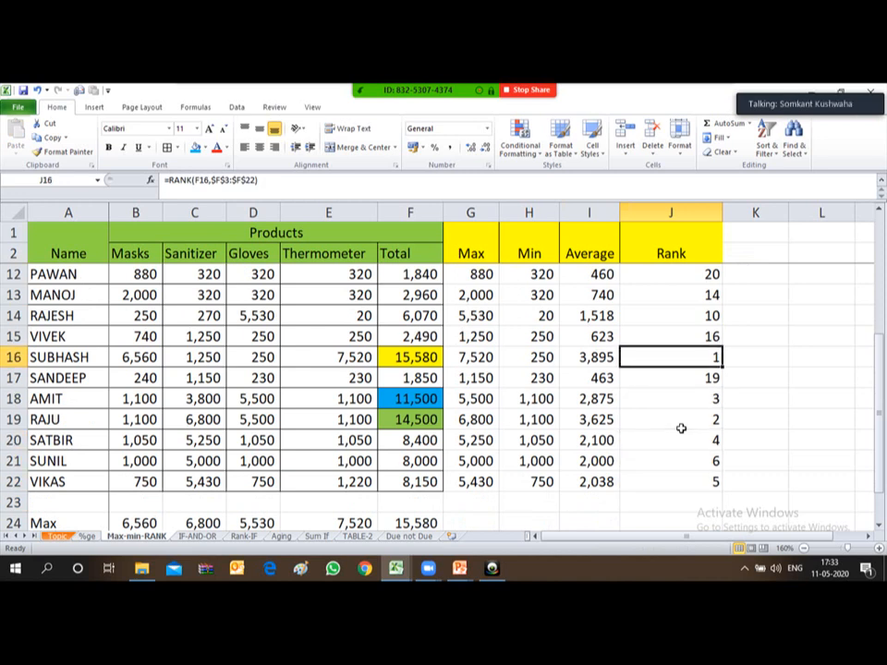
left_click(681, 423)
key("Up")
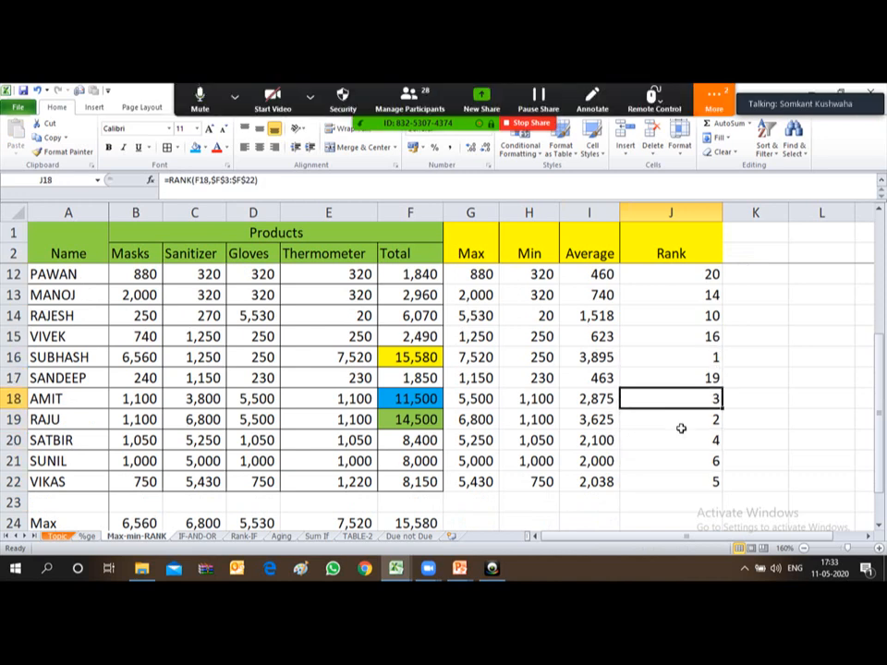
key("Up")
key("Up")
key("Up")
key("Up")
key("Up")
key("Up")
key("Up")
key("Up")
key("Up")
key("Up")
key("Up")
key("Up")
key("Up")
key("Up")
key("Up")
key("Up")
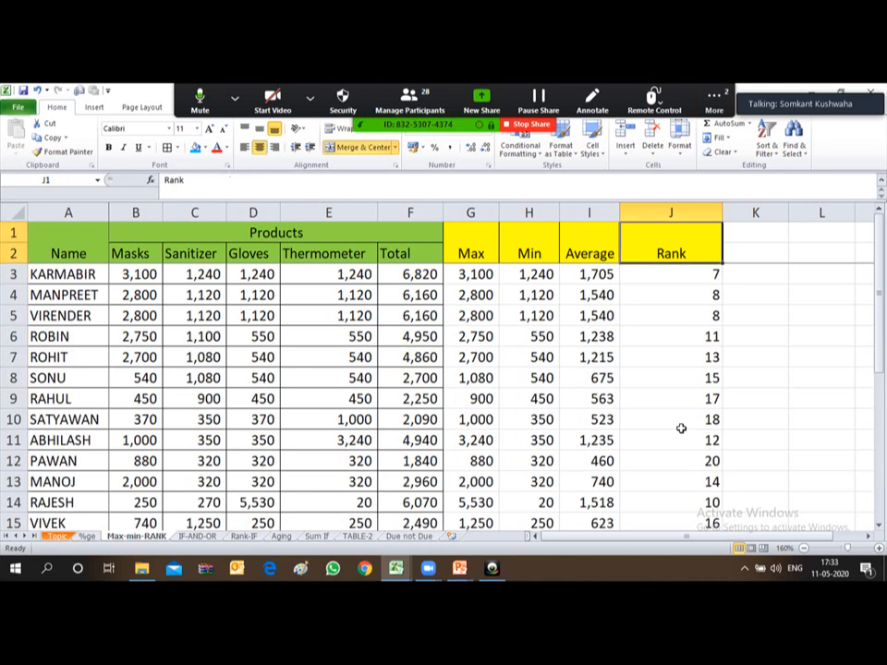
Clear all the Average formulas in I3:I22.
key("Left")
key("Down")
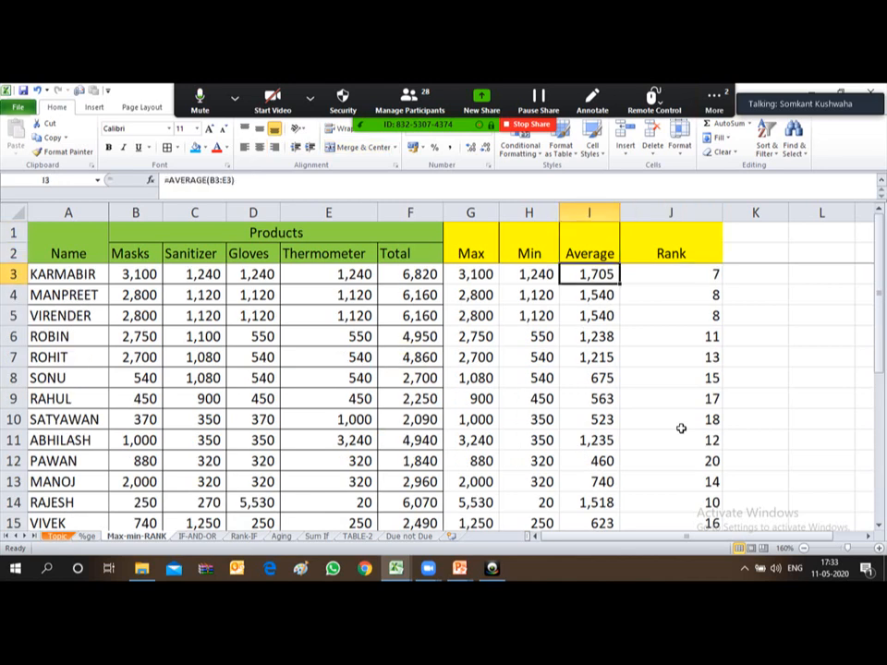
key("shift+Down")
key("shift+Down")
key("ctrl+shift+Down")
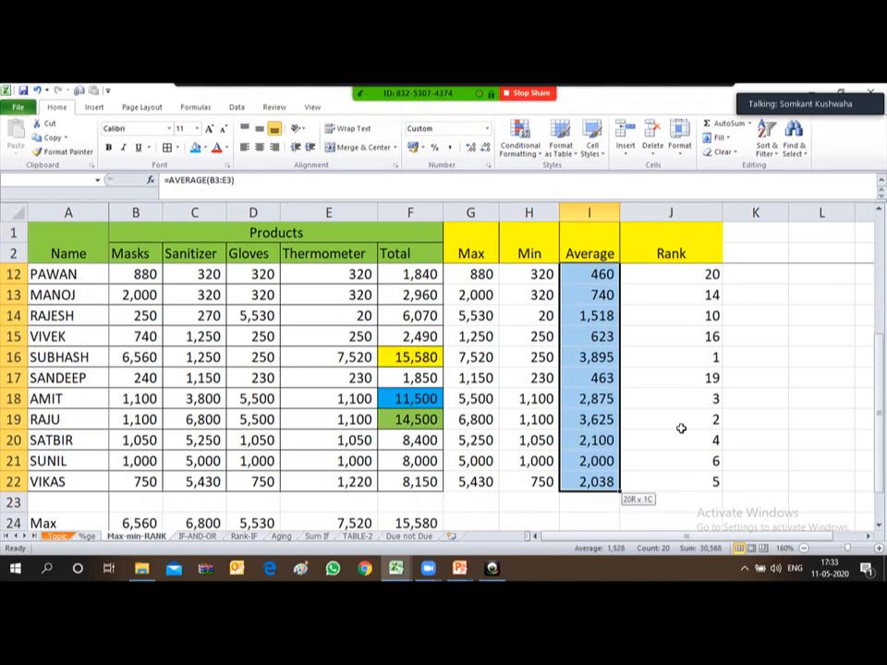
key("Delete")
key("Up")
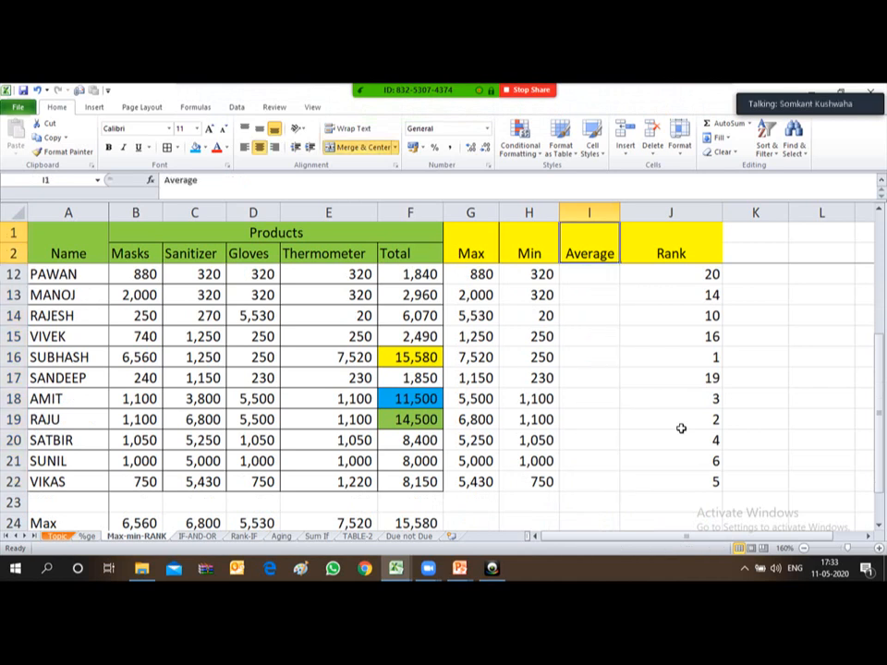
Enter =AVERAGE(B3:E3) in I3 to average the first person's four product sales.
key("Down")
key("Down")
key("Up")
type("=")
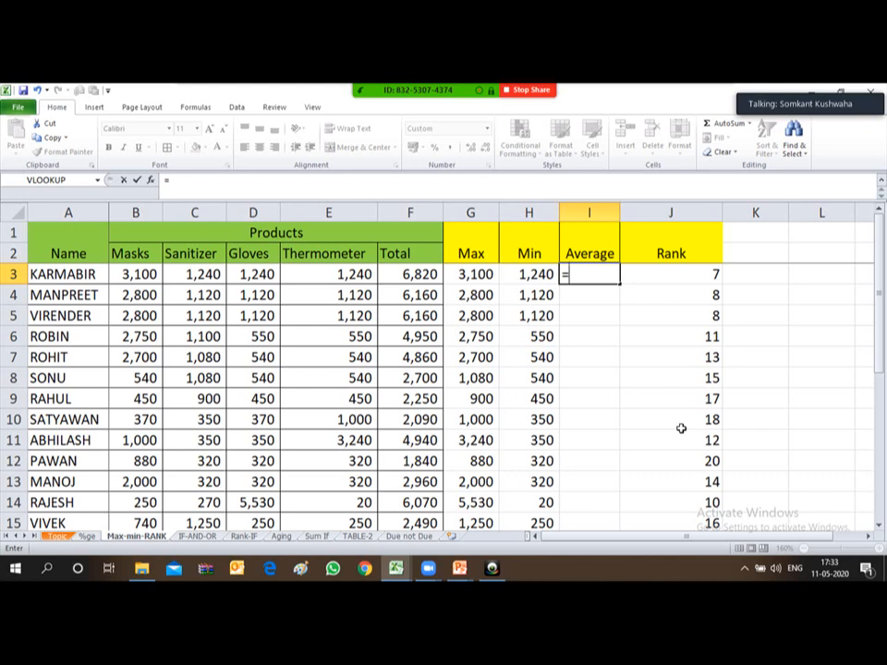
type("average")
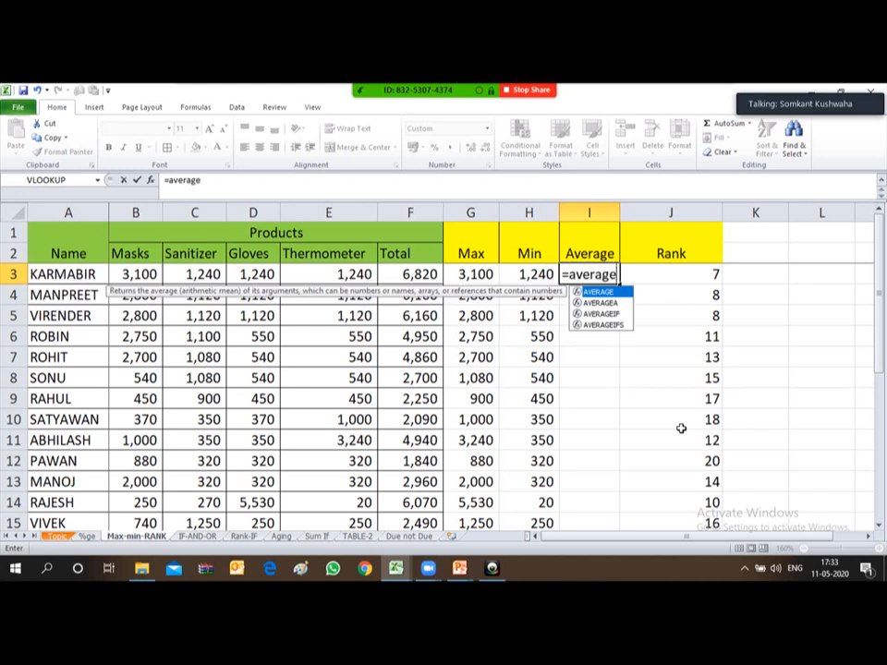
type("(")
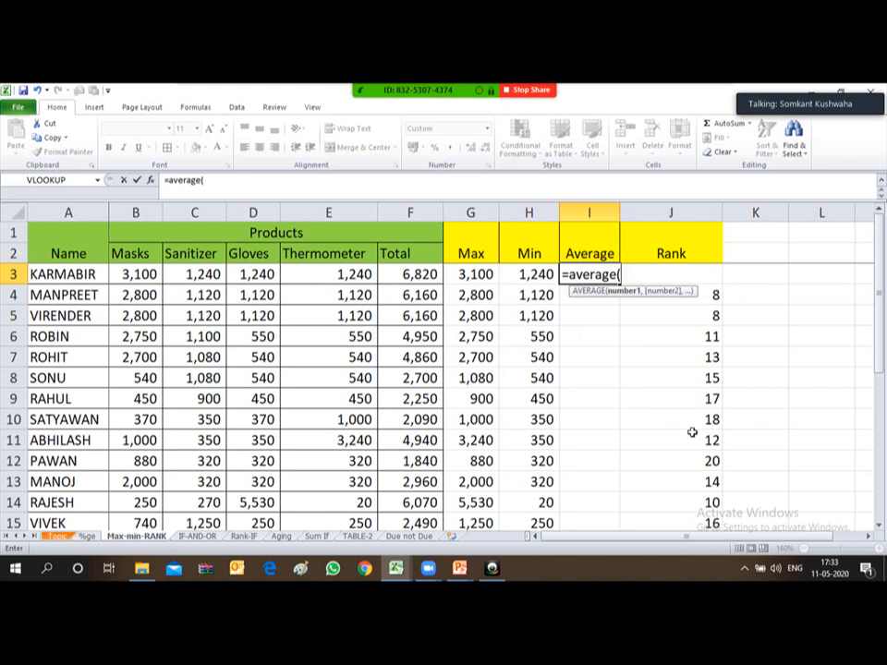
left_click(115, 274)
left_click_drag(114, 274, 337, 274)
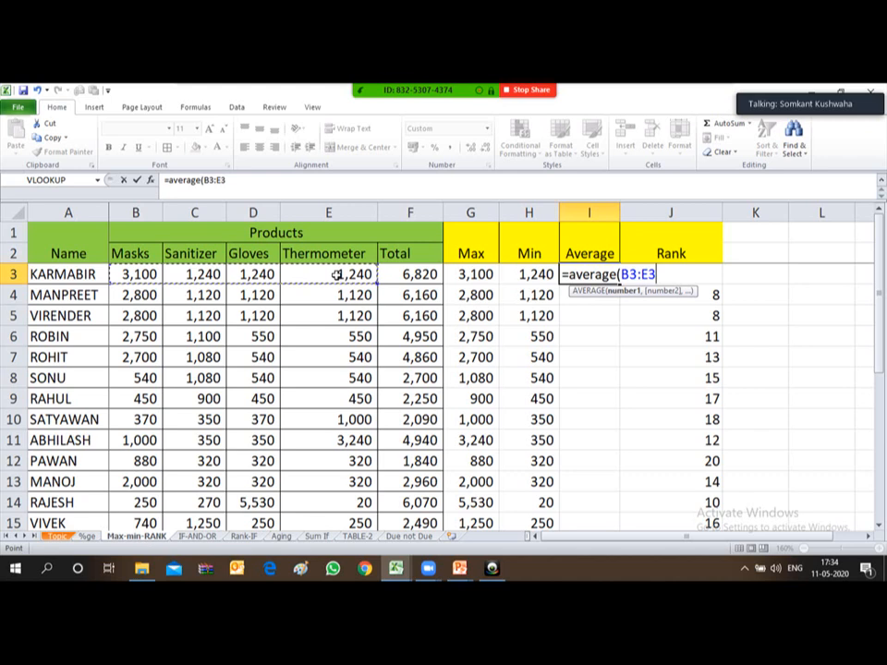
type(")")
key("Return")
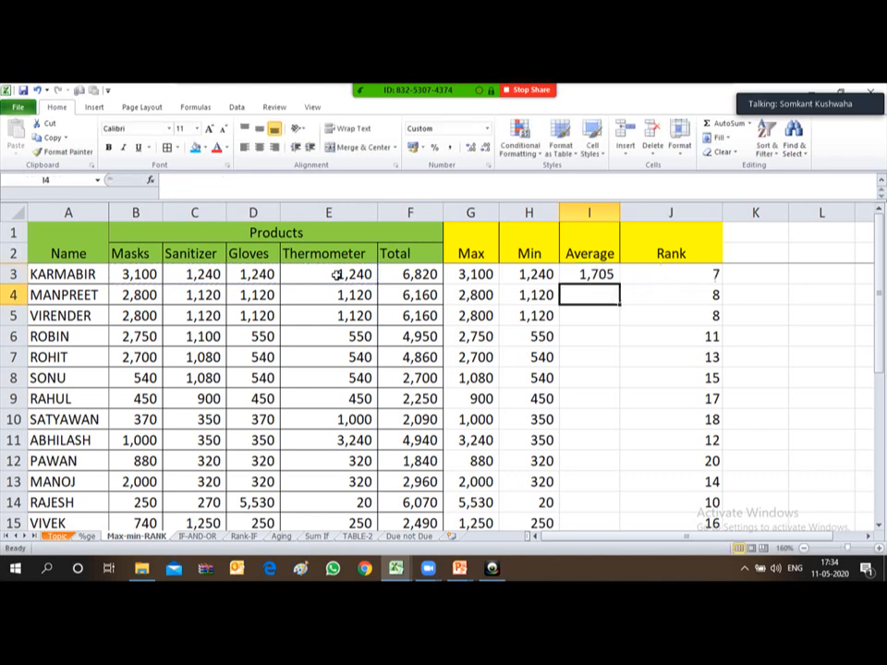
Check the I3 average against the four product values in B3:E3.
key("Up")
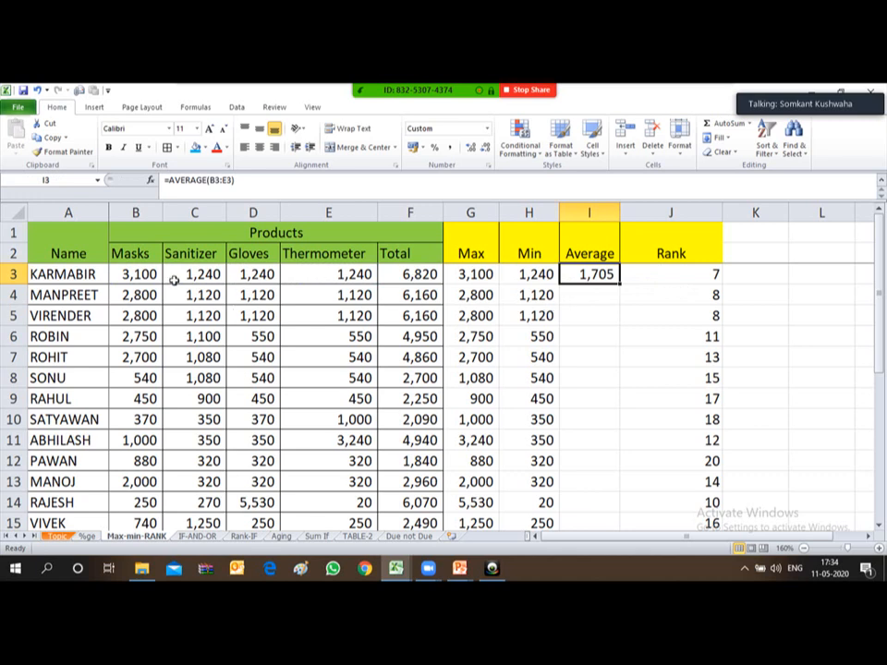
left_click_drag(134, 276, 346, 282)
left_click(348, 275)
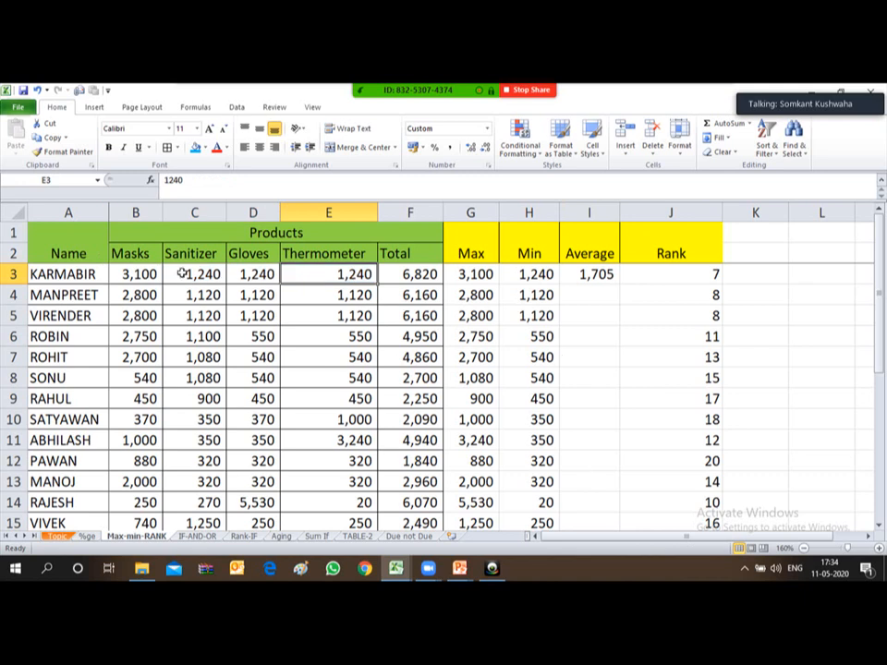
left_click_drag(145, 275, 319, 279)
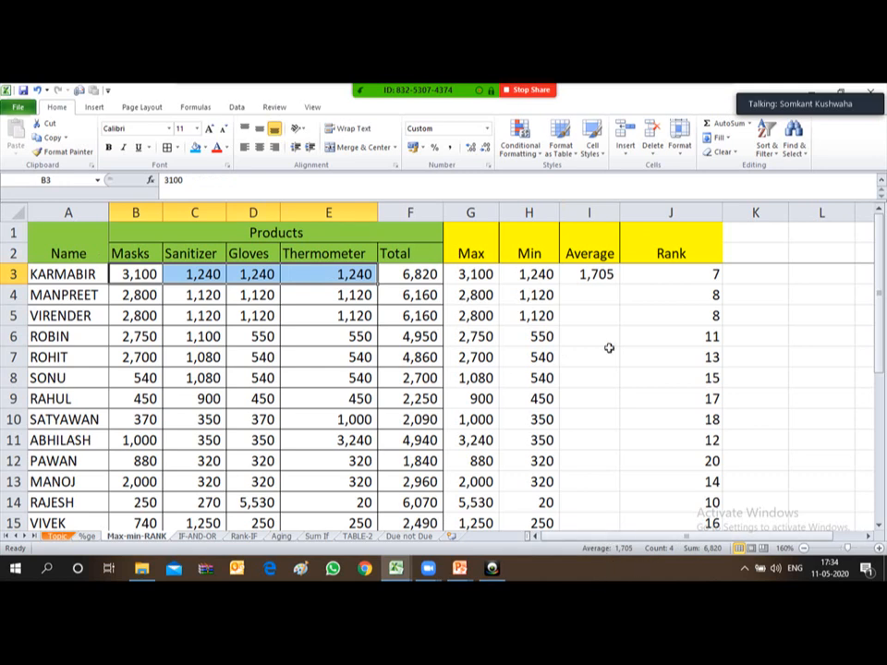
Copy the Average formula from I3 down to the last name in row 22.
left_click(573, 273)
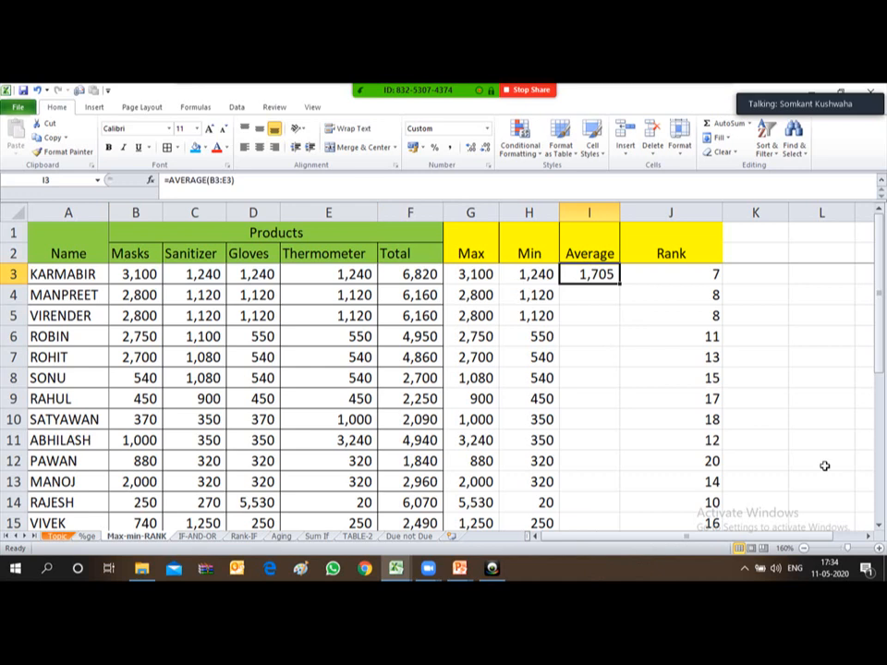
key("ctrl+c")
key("Left")
key("ctrl+Down")
key("Right")
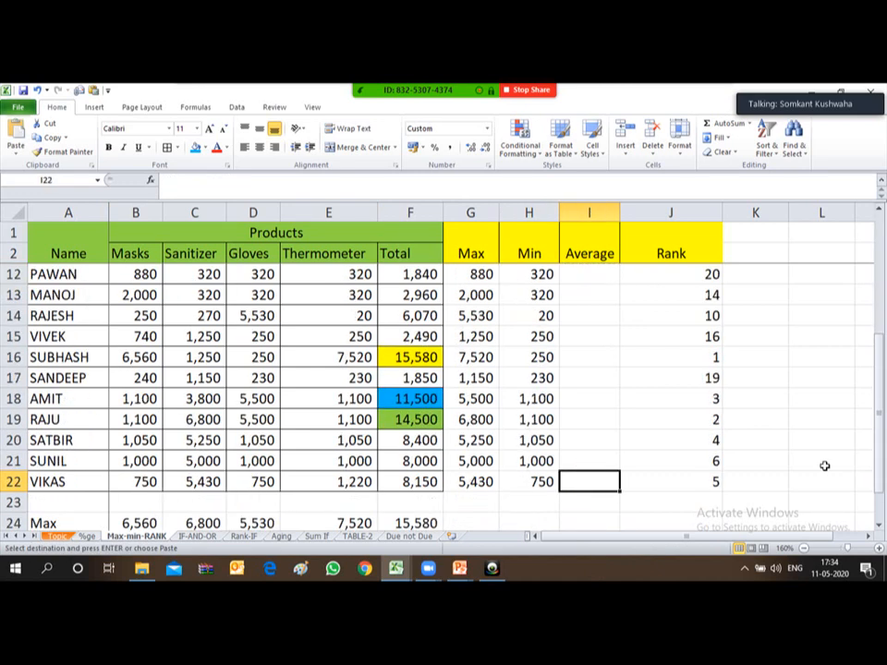
key("ctrl+shift+Up")
key("Return")
key("Down")
key("Up")
key("Up")
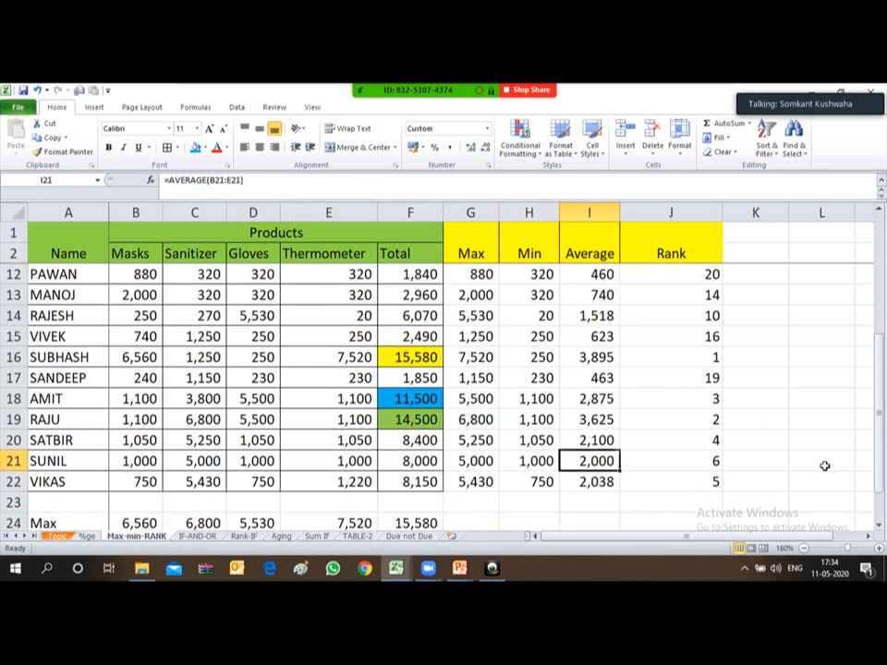
key("ctrl+Up")
key("ctrl+Up")
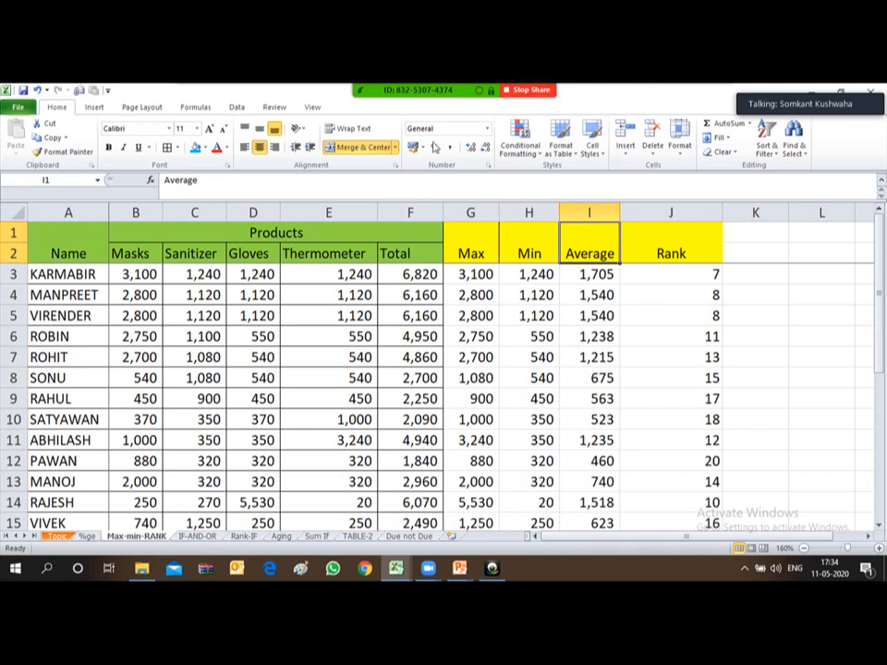
Read the students' questions in the Zoom group chat, and close the chat window.
left_click(471, 336)
mouse_move(598, 89)
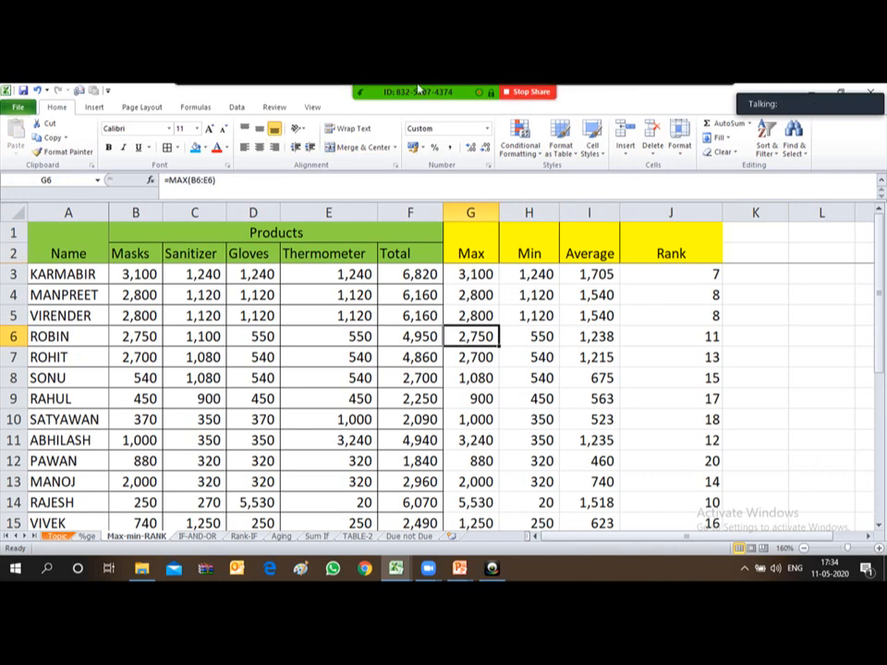
left_click(714, 97)
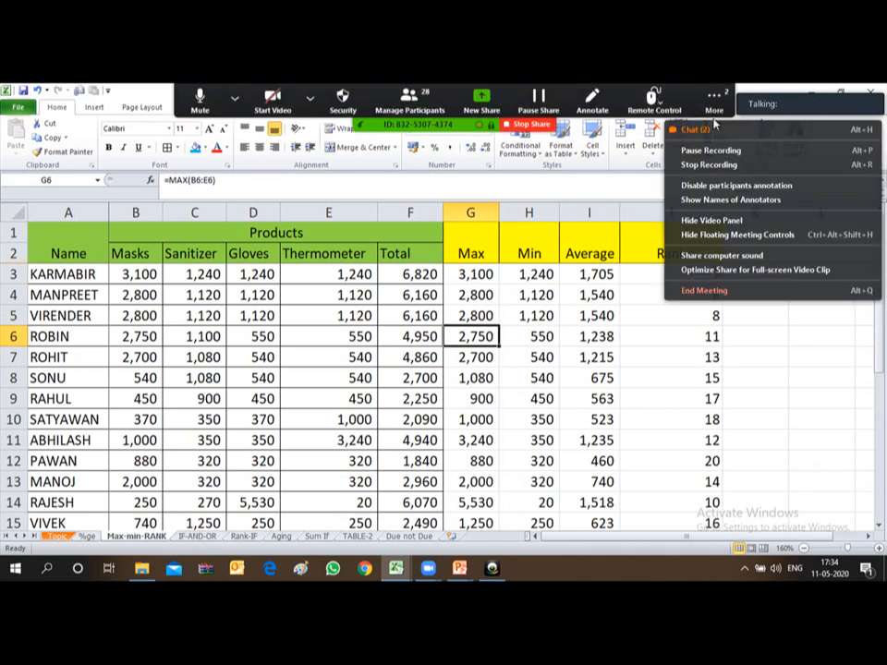
left_click(771, 126)
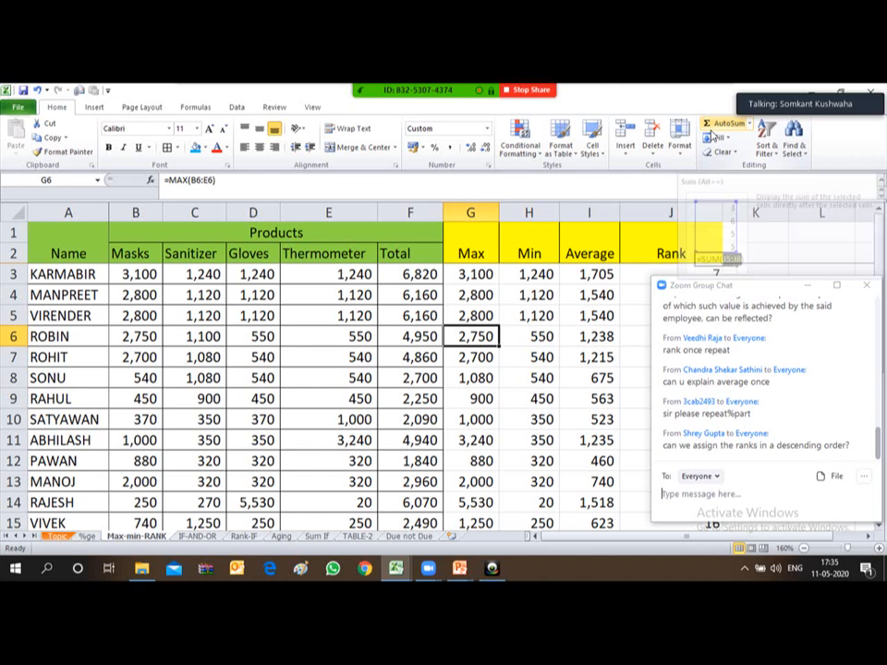
left_click(866, 284)
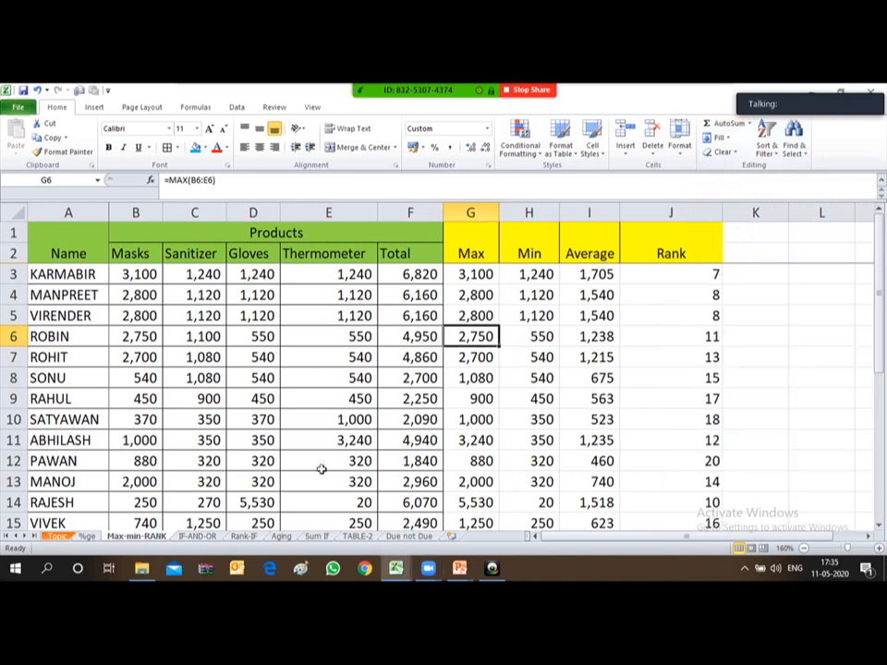
Mark the Max, Min, Average and %ge Applications topics with check marks on the Topic sheet.
left_click(57, 537)
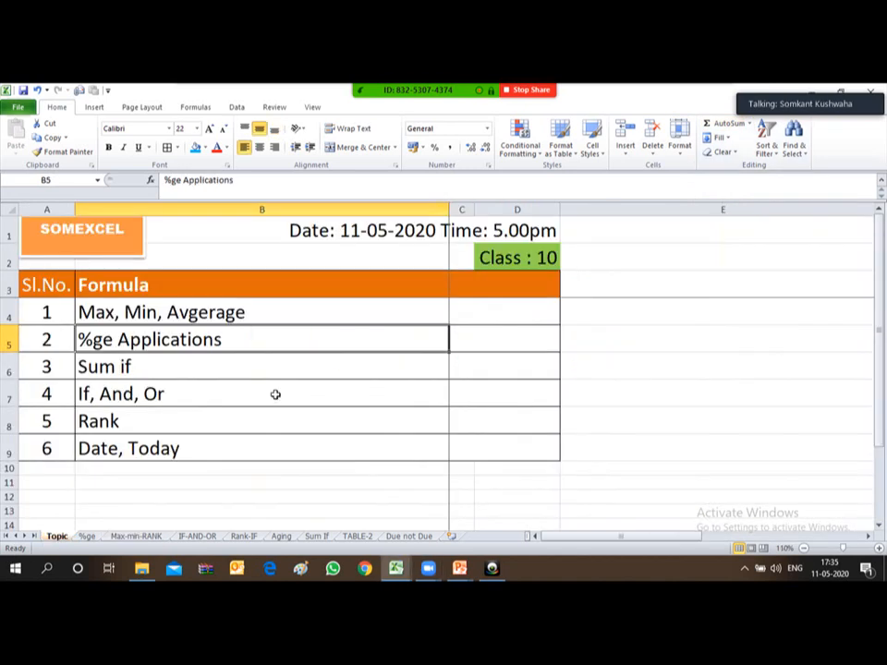
left_click(511, 314)
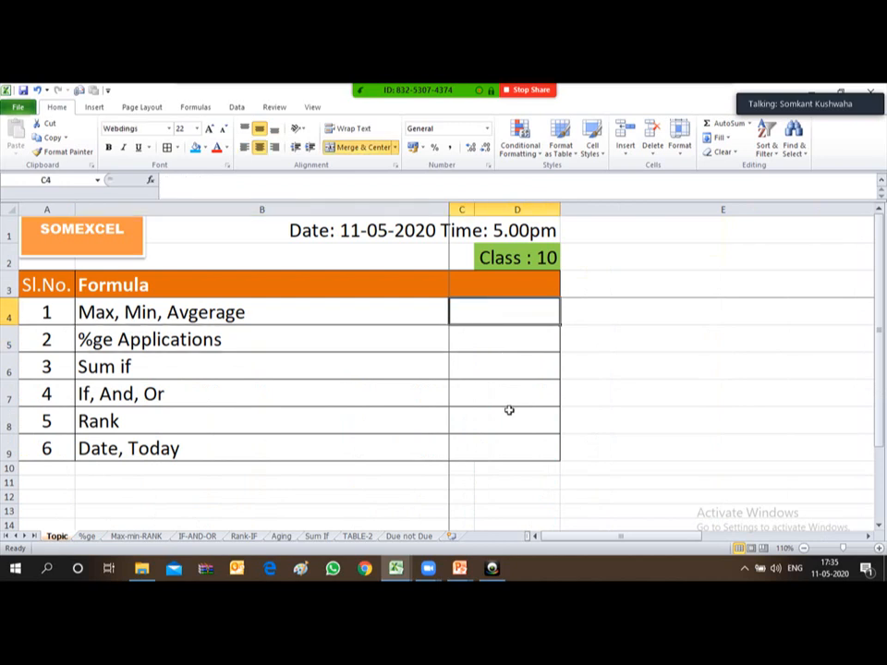
type("a")
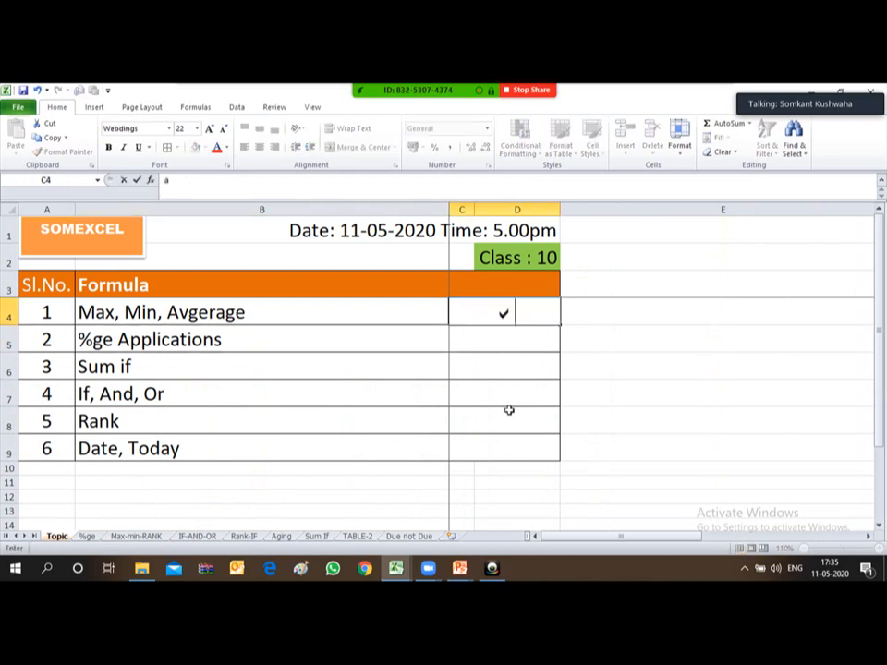
key("Return")
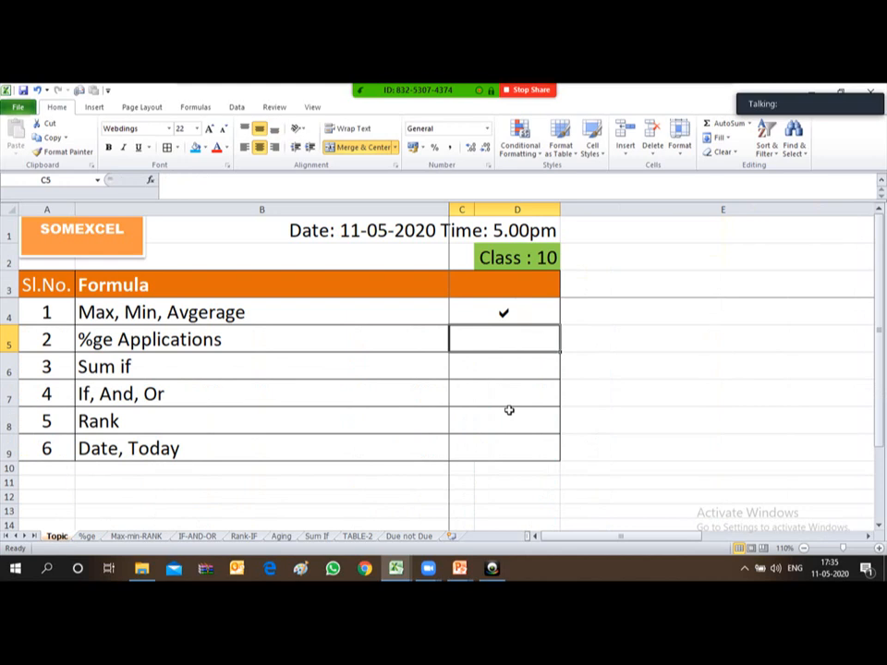
type("a")
key("Return")
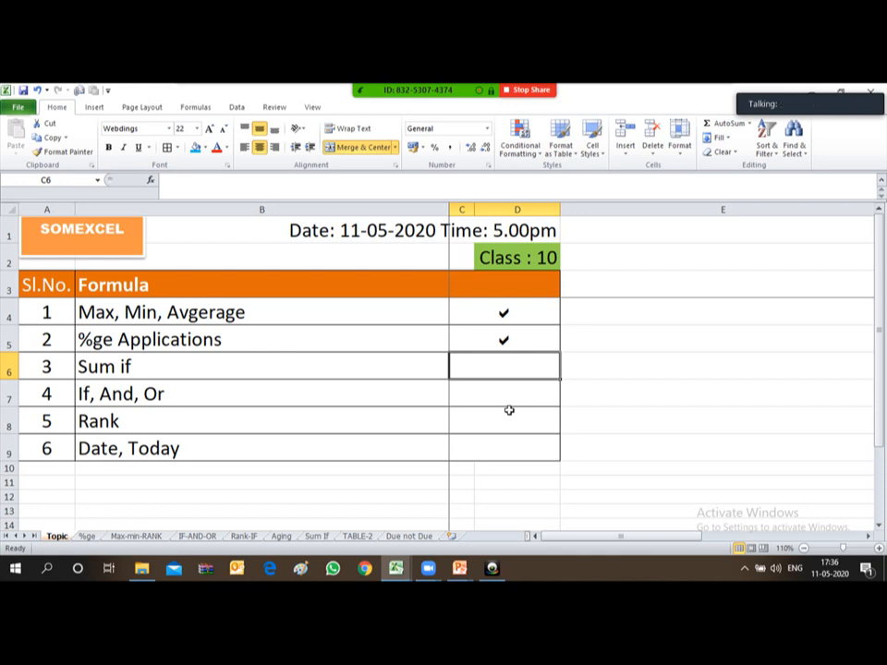
Examine the Place of supply list and its register amounts on the Sum If sheet.
left_click(316, 537)
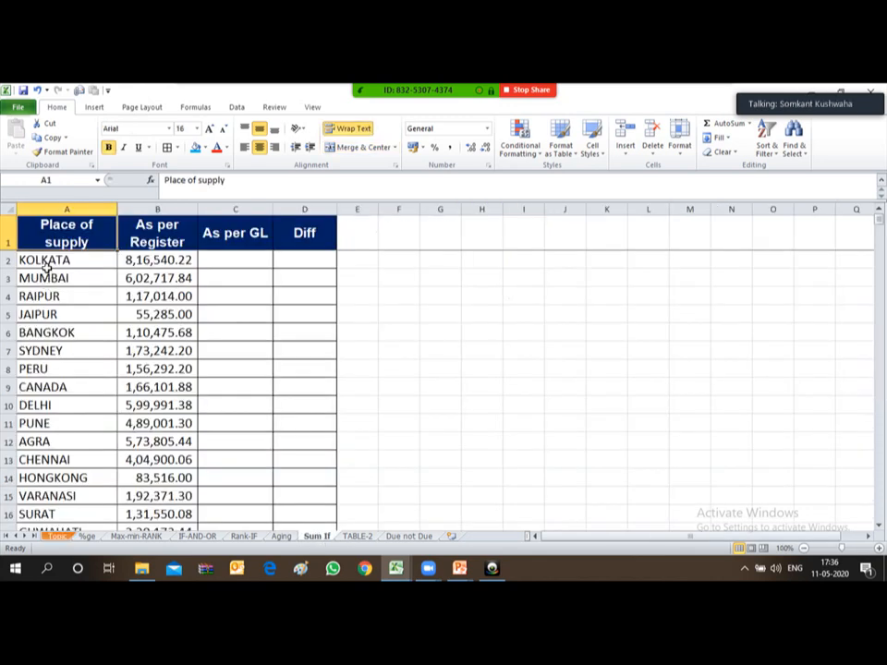
left_click(65, 204)
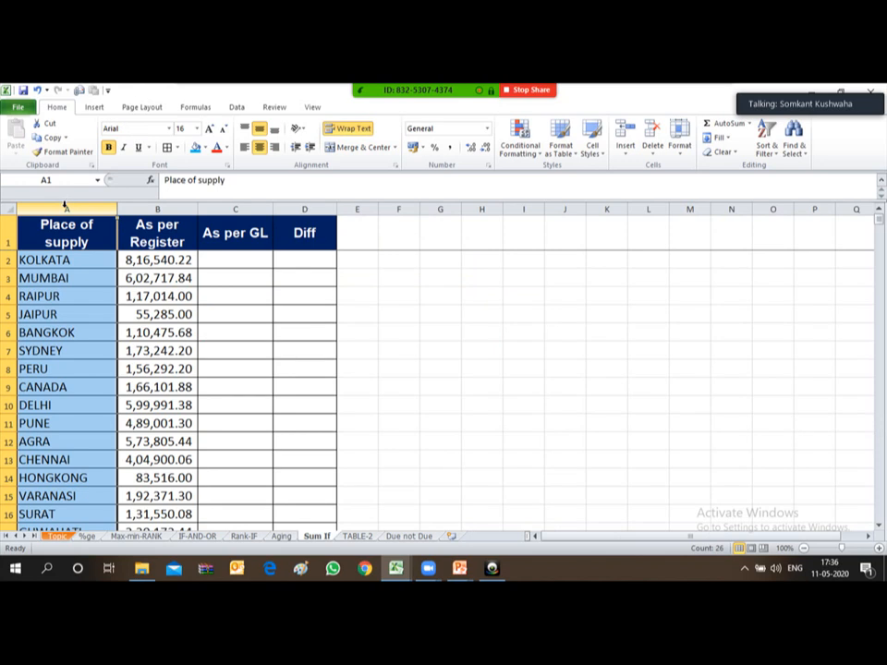
left_click(61, 255)
key("Right")
key("Down")
key("Down")
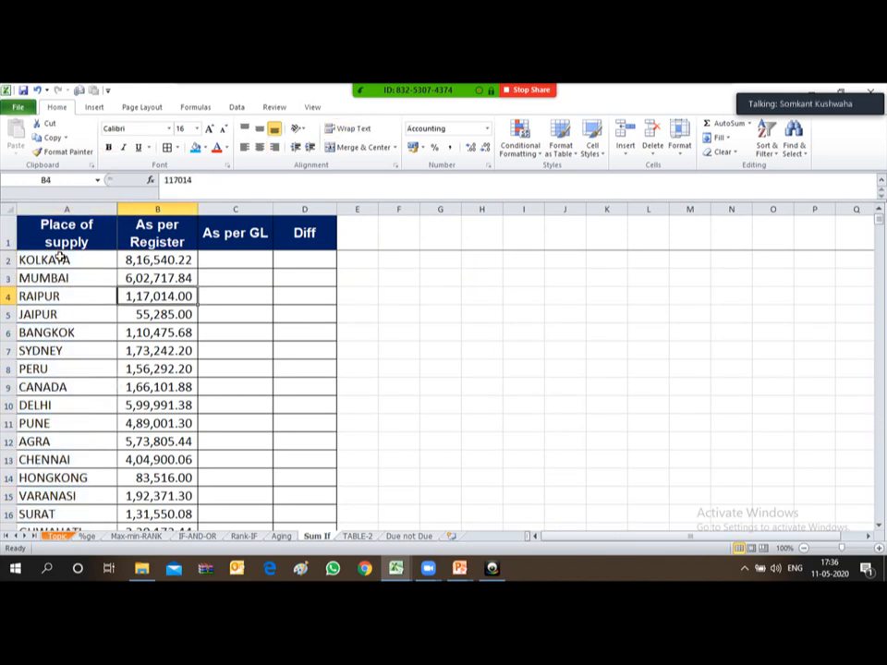
key("Down")
key("ctrl+Up")
key("Left")
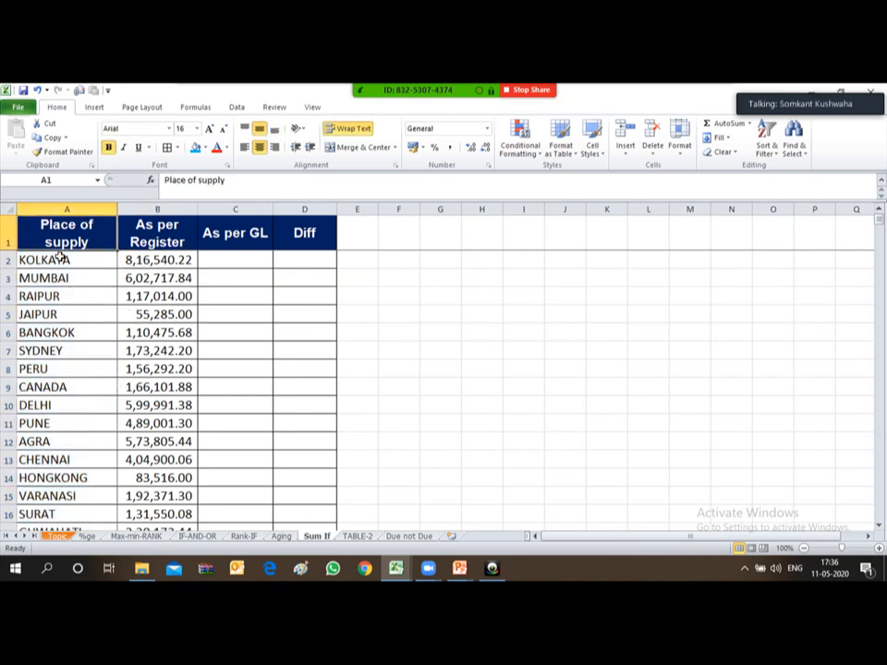
Examine the As per Register column beside the empty As per GL column for the listed places.
key("Right")
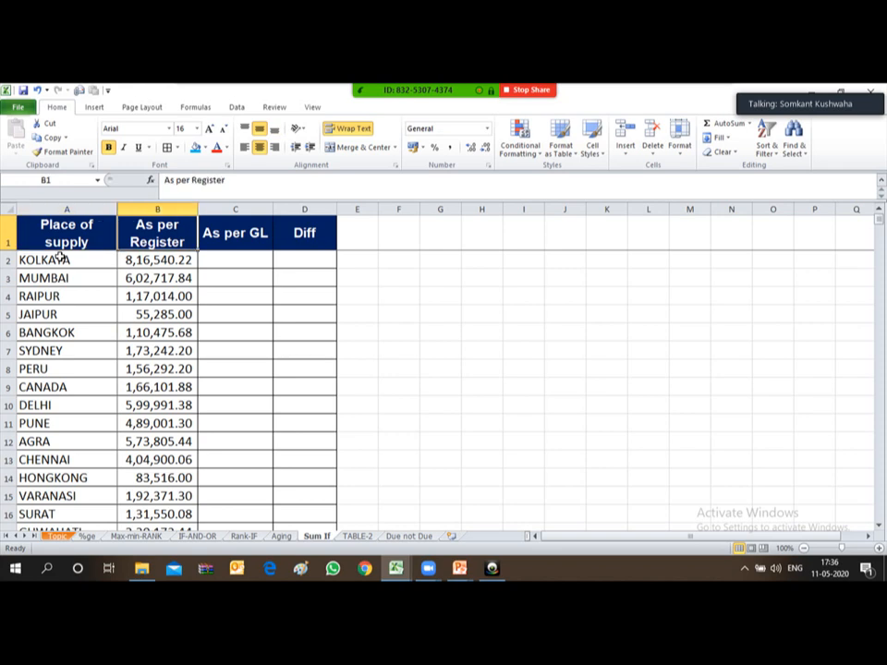
key("Down")
key("Down")
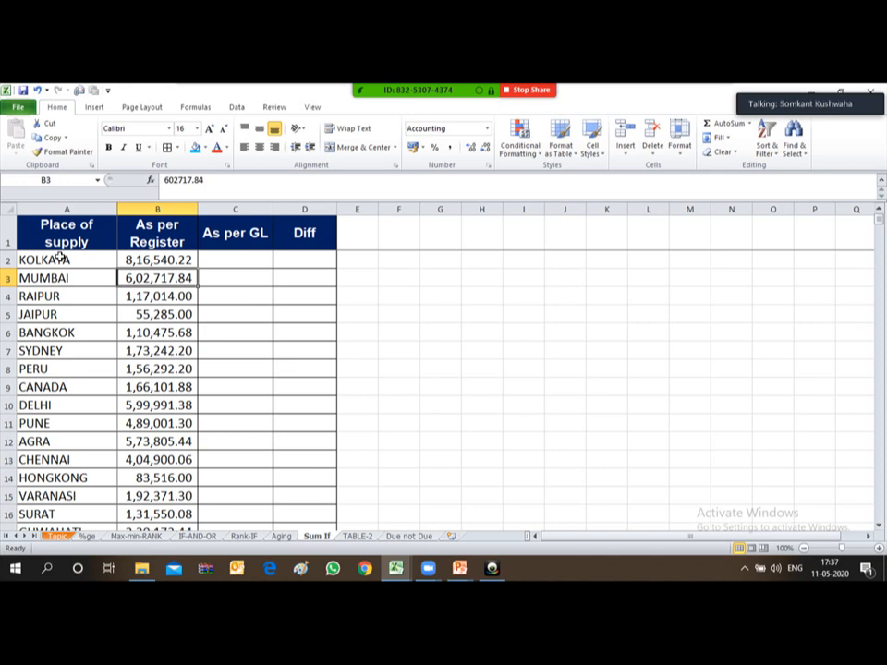
key("Up")
key("Up")
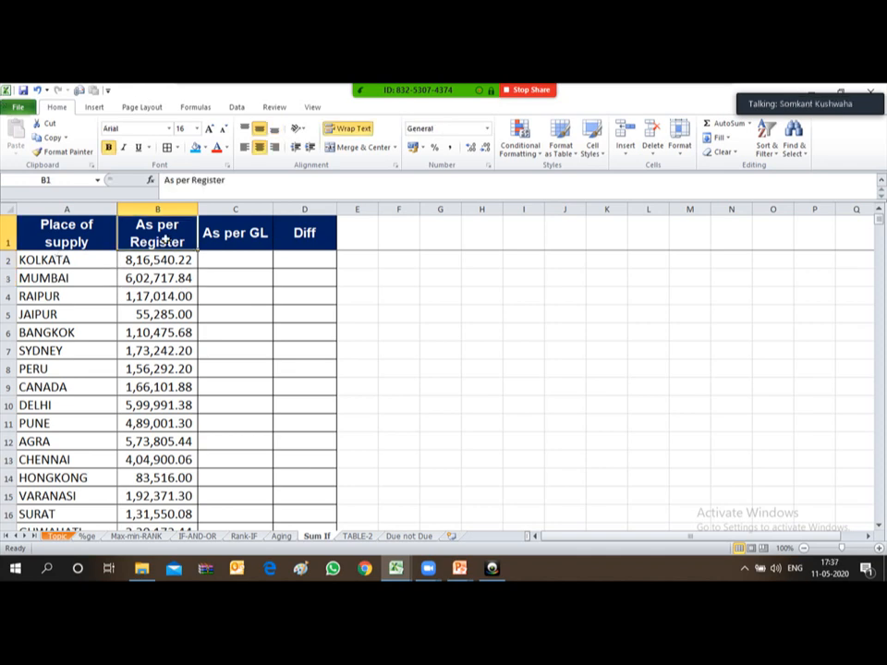
left_click(136, 205)
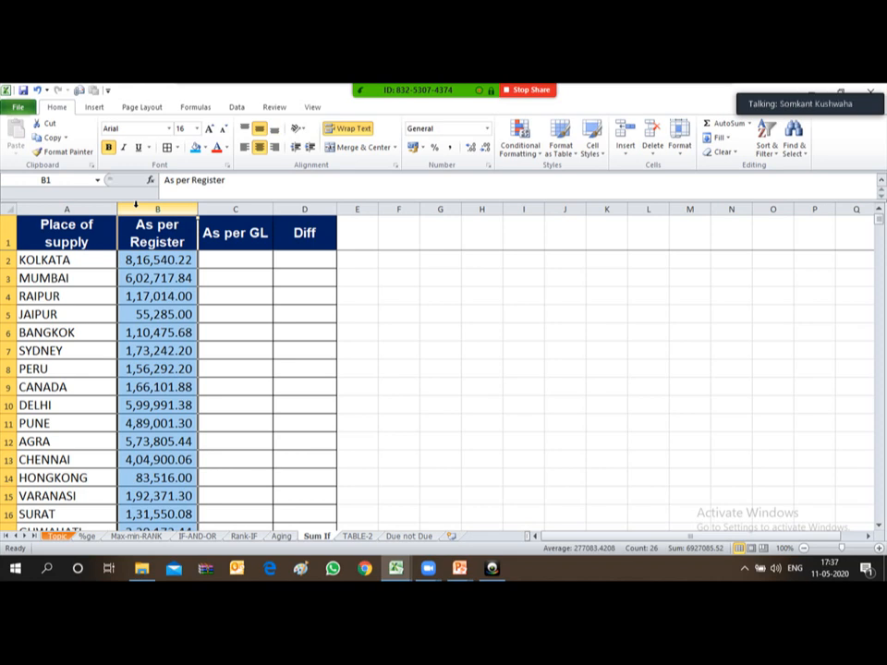
left_click(232, 259)
left_click_drag(27, 260, 41, 350)
left_click(234, 258)
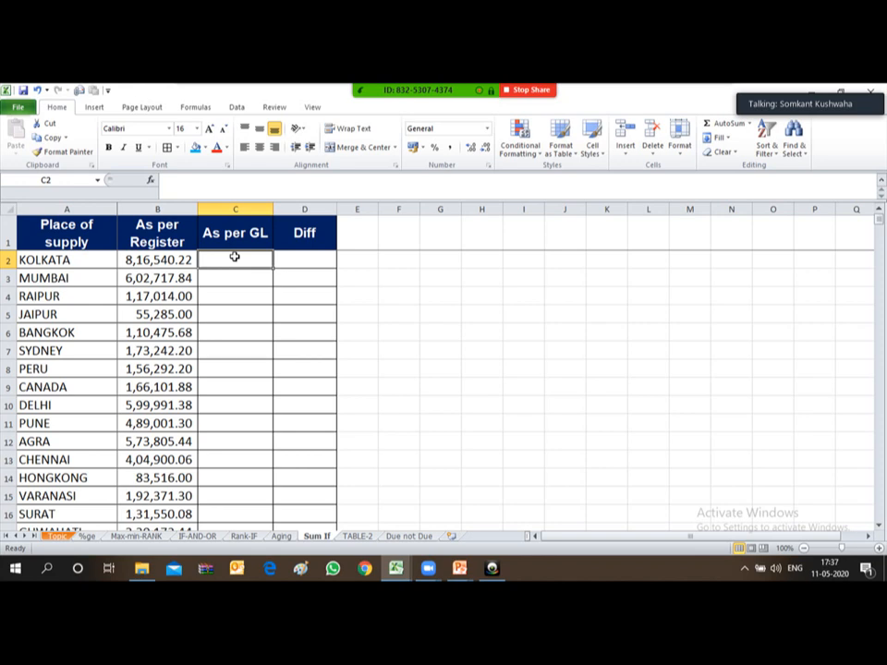
Examine the supplier, Place of supply, reverse charge and Rate (%) columns on the TABLE-2 sheet.
left_click(357, 536)
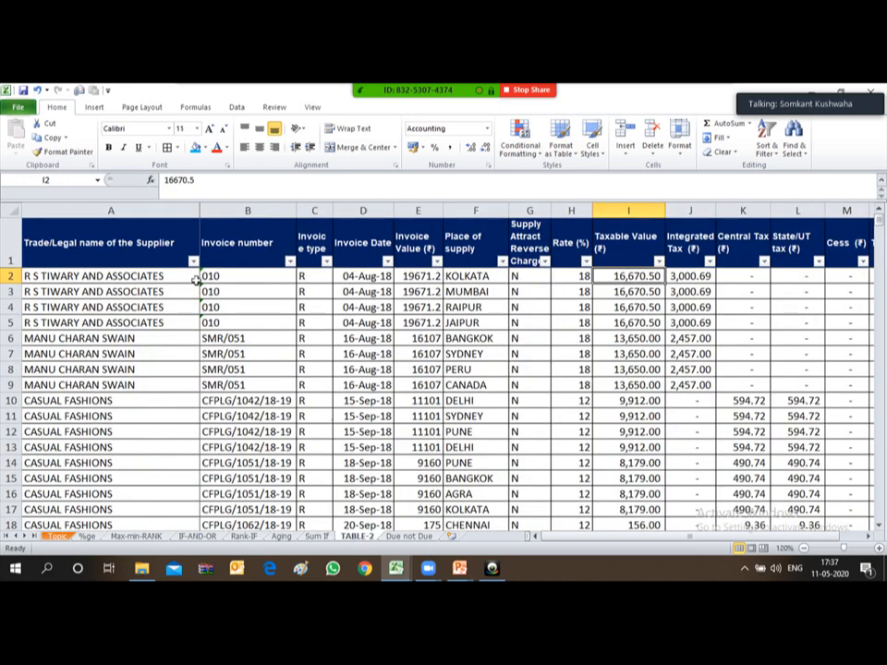
left_click(73, 248)
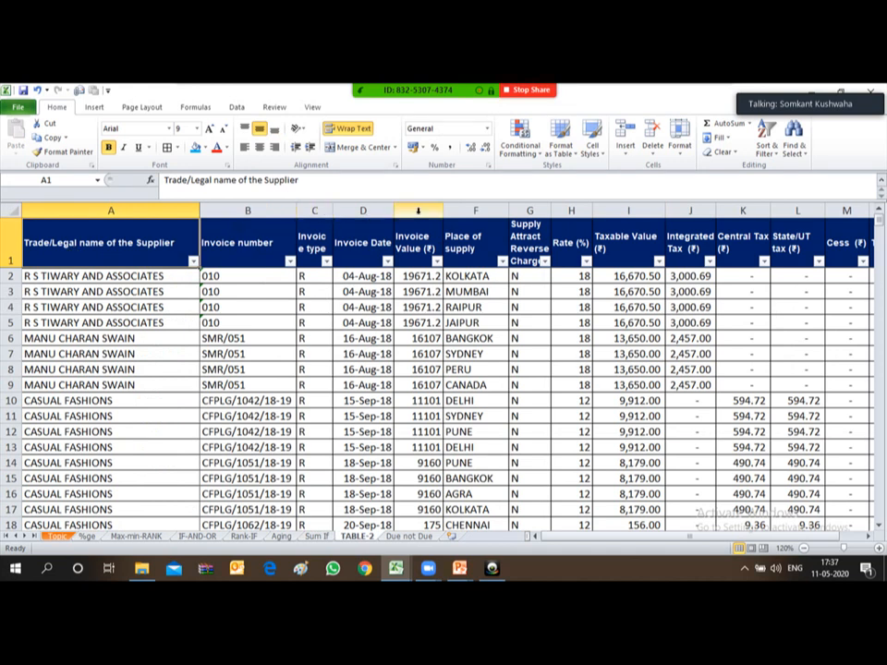
left_click(463, 210)
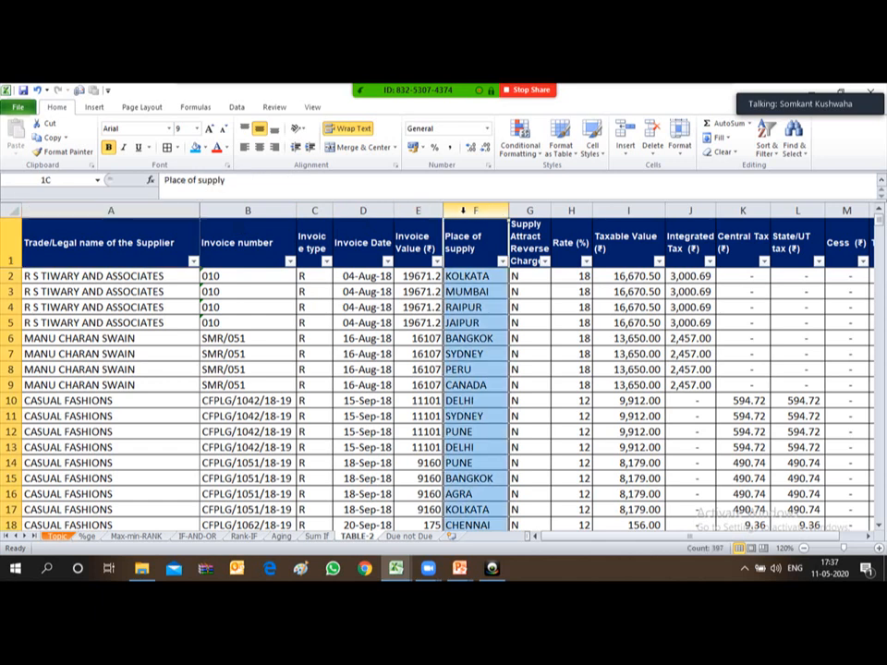
left_click(529, 211)
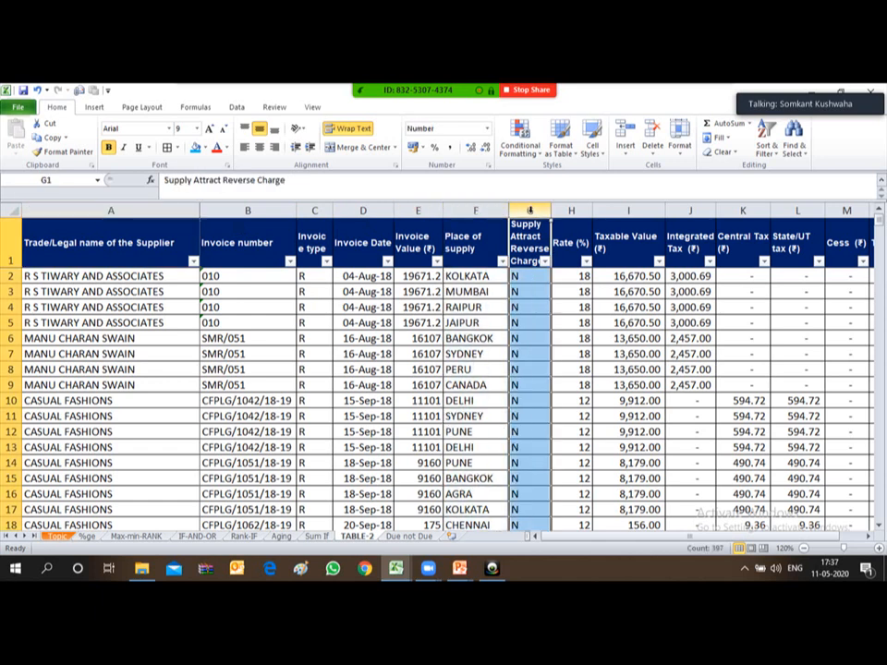
left_click(572, 210)
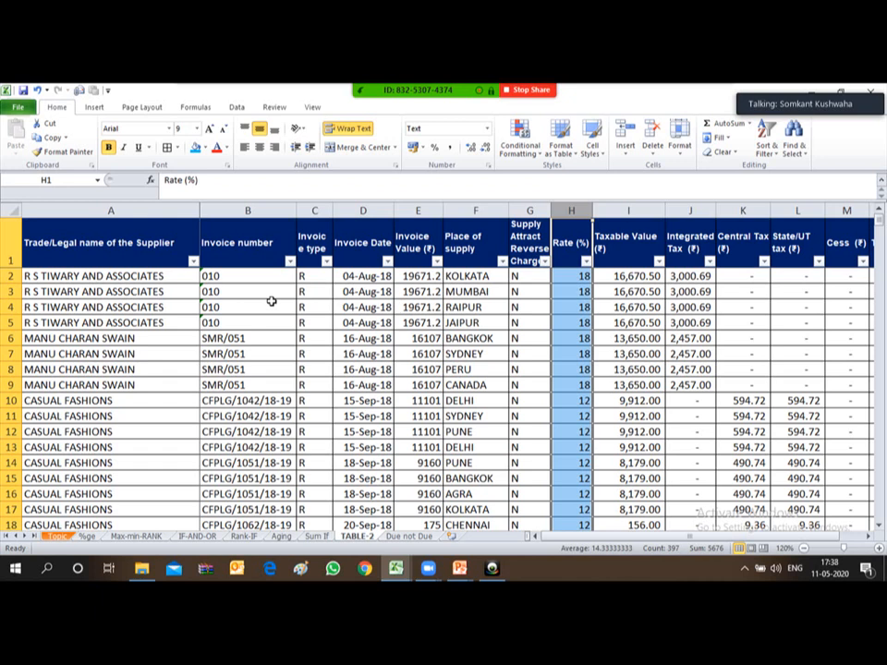
Create a PivotTable on a new worksheet from the whole TABLE-2 data range, A1:O397.
key("ctrl+Home")
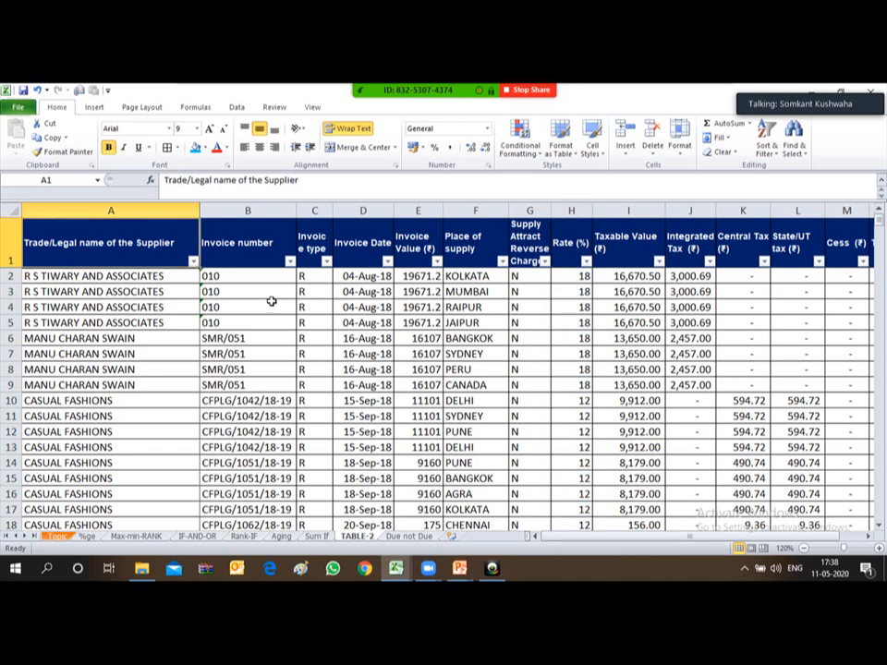
key("ctrl+shift+Right")
key("ctrl+shift+Down")
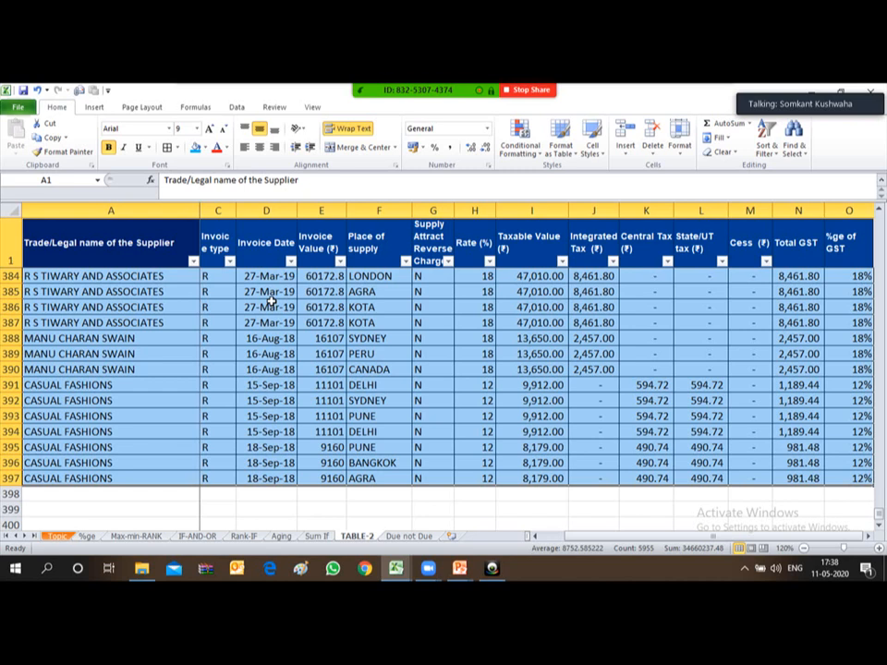
key("alt+n")
key("v")
key("t")
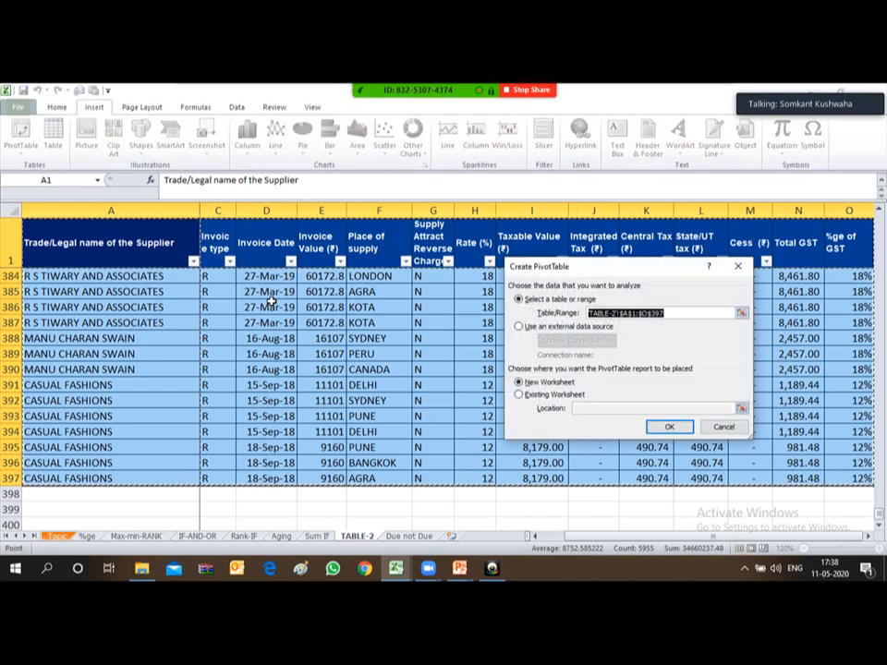
key("Return")
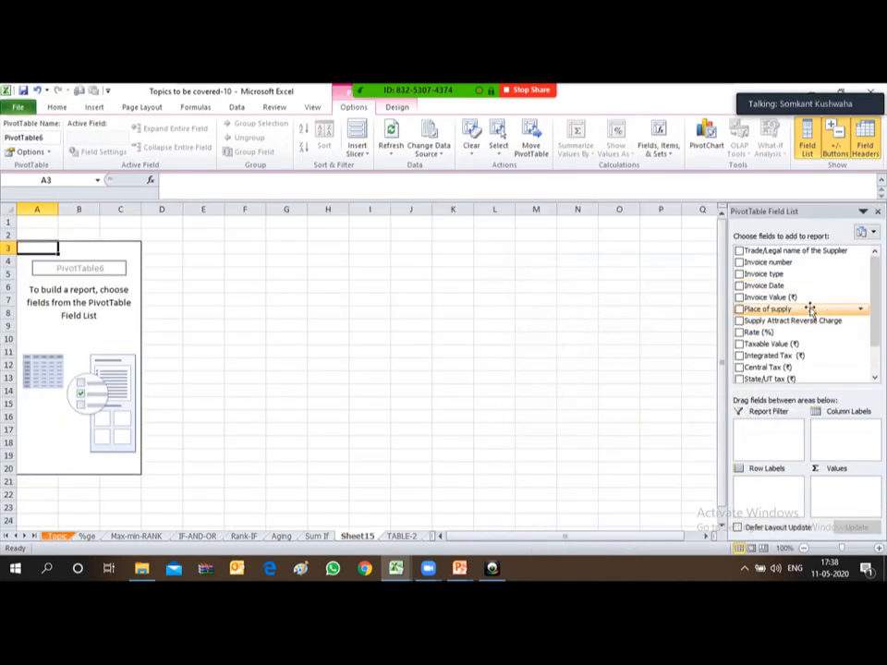
Lay out the PivotTable with Place of supply as row labels and Taxable Value (₹) summed as values.
left_click_drag(809, 309, 755, 497)
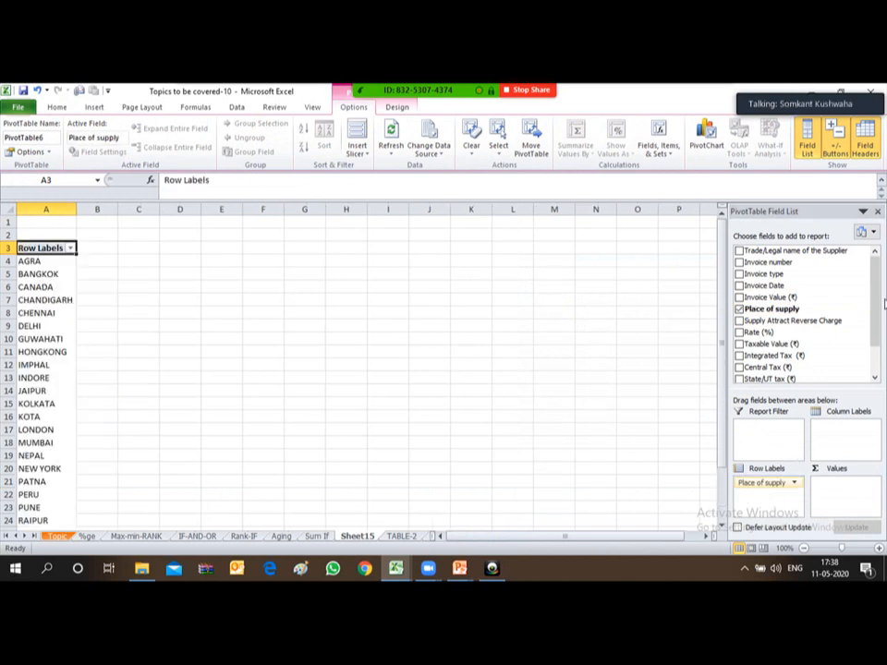
left_click_drag(876, 297, 876, 300)
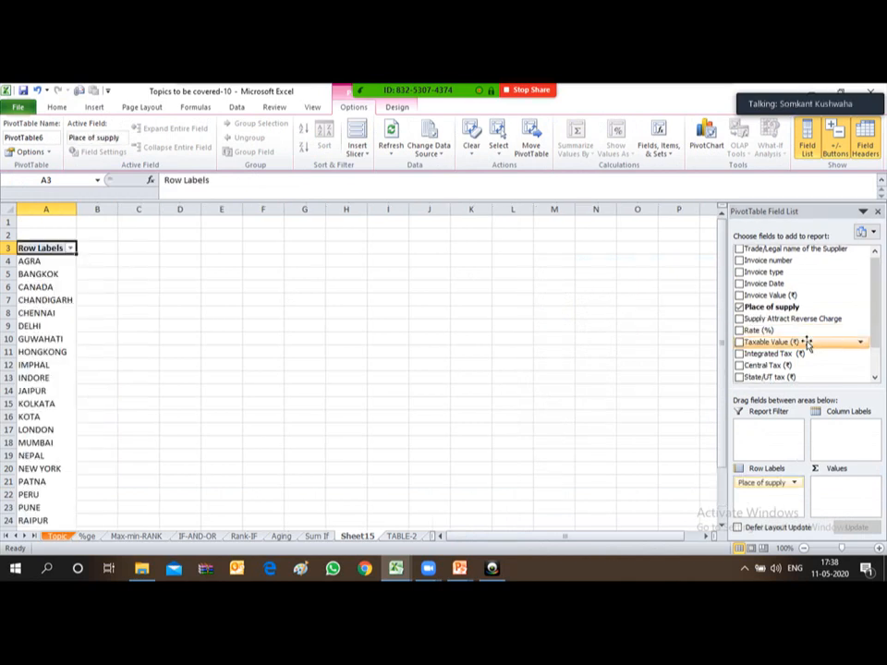
left_click_drag(753, 340, 840, 489)
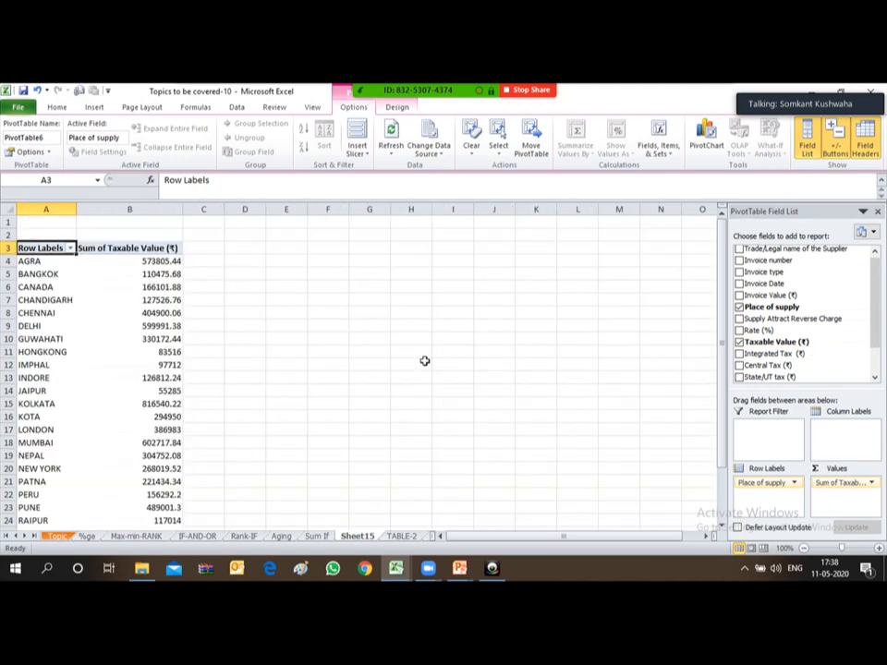
Begin a VLOOKUP formula in the first As per GL cell, C2, of the Sum If sheet with A2 as lookup value.
left_click(317, 536)
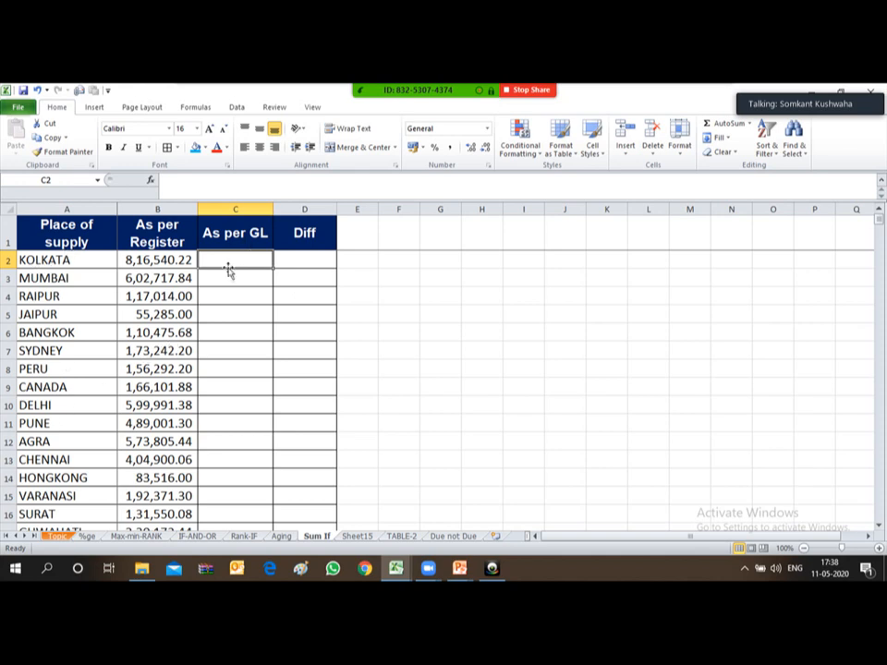
type("=")
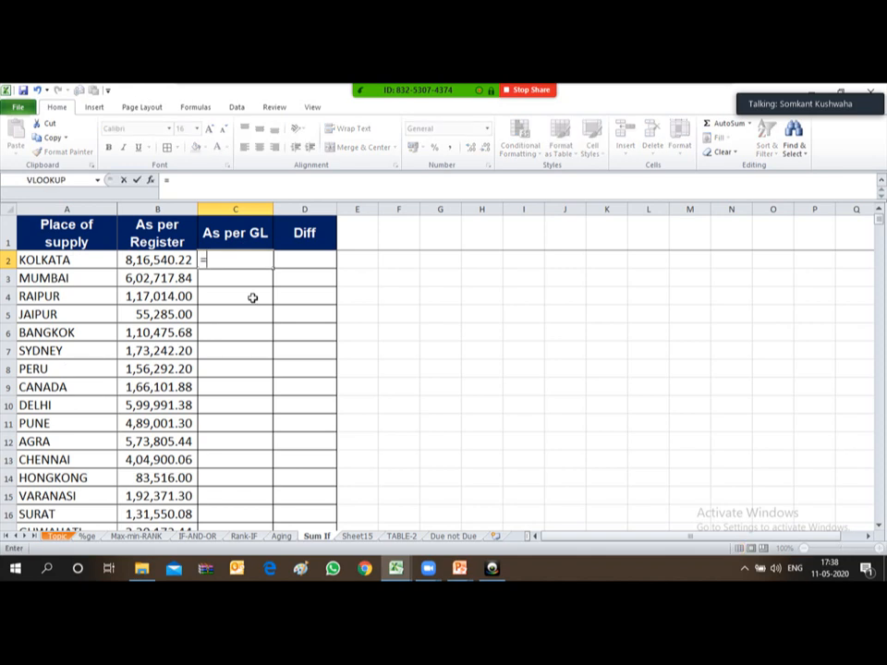
type("vlookup")
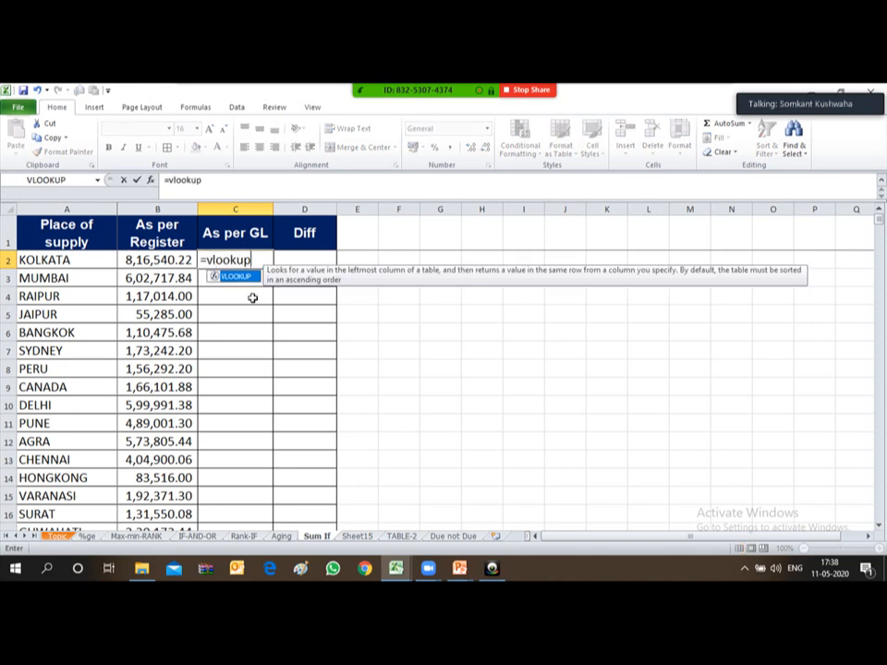
type("(")
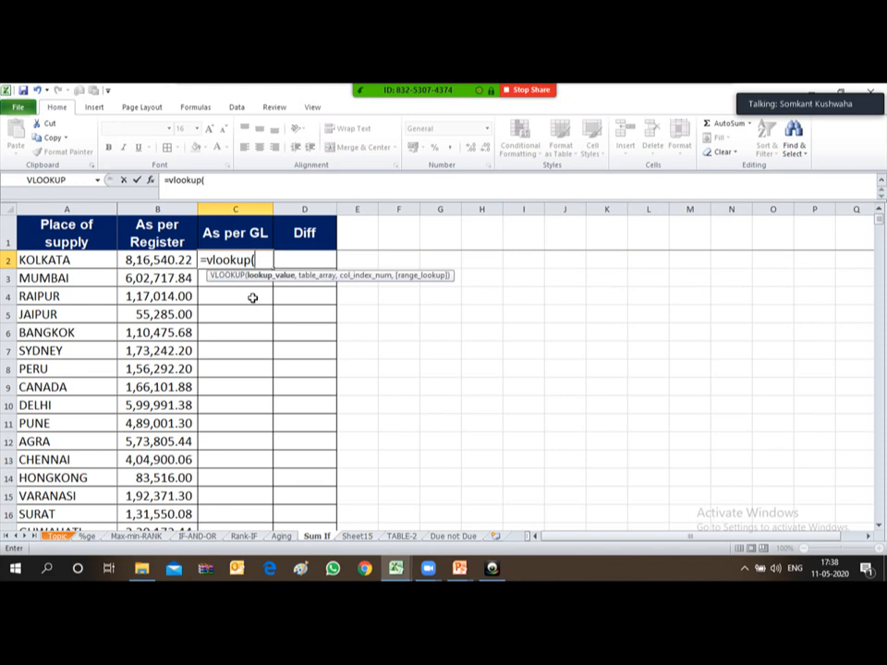
key("Left")
key("Left")
type(",")
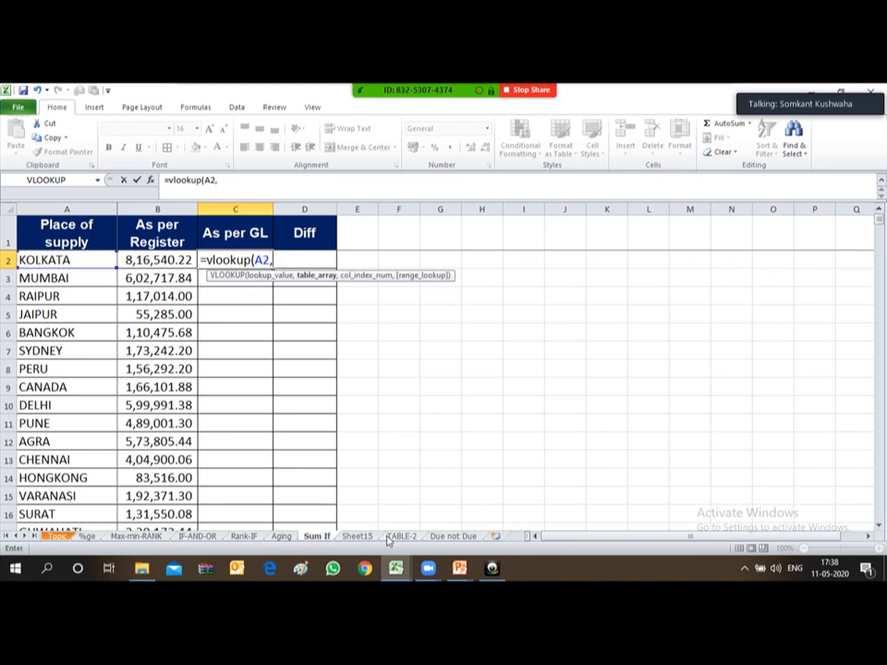
Reference the PivotTable rows on Sheet15 as the VLOOKUP table array, starting with A4:B4.
left_click(357, 537)
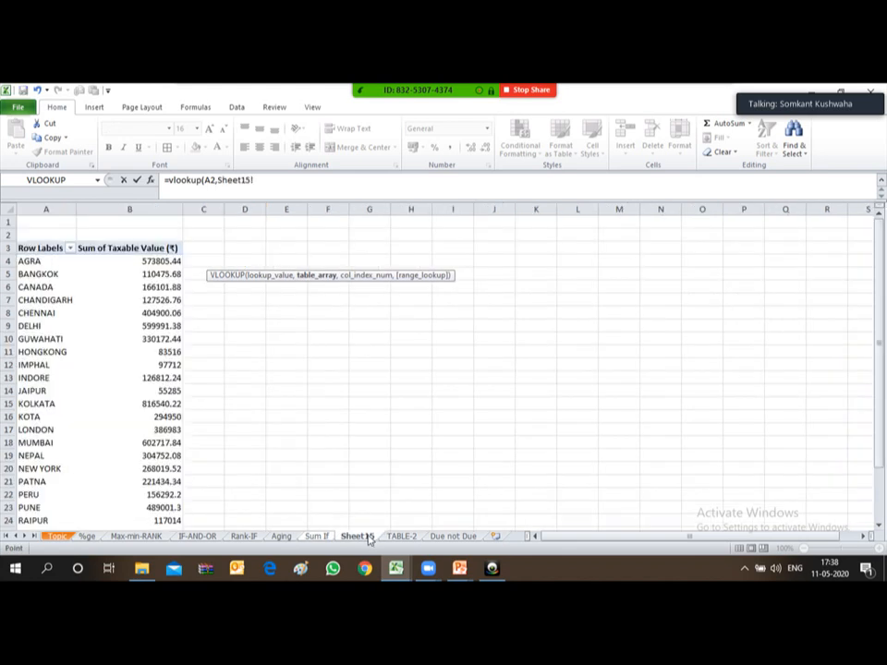
left_click(22, 260)
key("shift+Right")
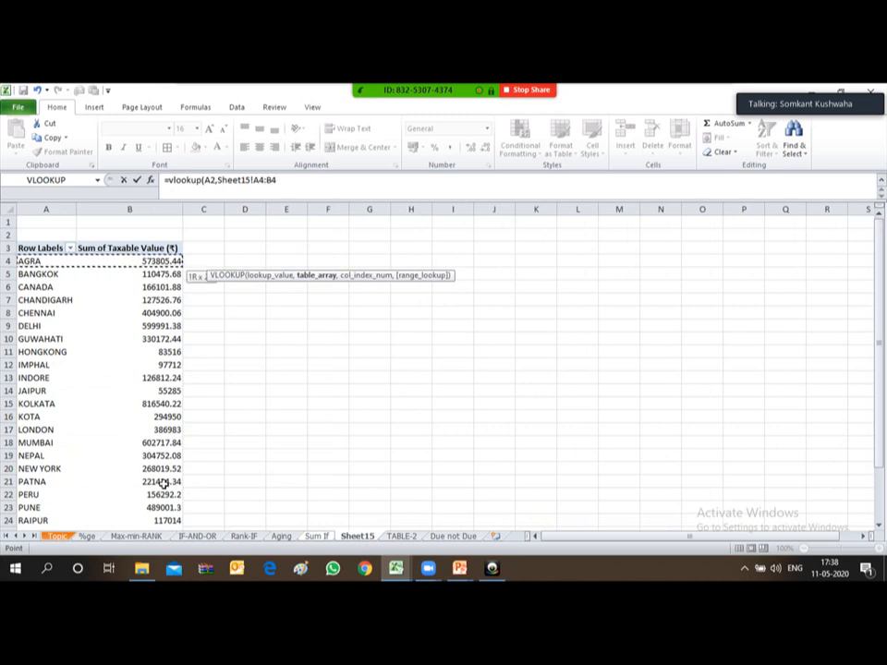
Complete the VLOOKUP formula in C2 with table array Sheet15!A4:B28, column index 2 and exact match 0.
key("shift+Down")
key("shift+Down")
key("shift+Down")
key("shift+Down")
key("shift+Down")
key("shift+Down")
key("shift+Down")
key("shift+Down")
key("shift+Down")
key("shift+Down")
key("shift+Down")
key("shift+Down")
key("shift+Down")
key("shift+Down")
key("shift+Down")
key("shift+Down")
key("shift+Down")
key("shift+Down")
key("shift+Down")
key("shift+Down")
left_click_drag(163, 482, 163, 481)
type(",")
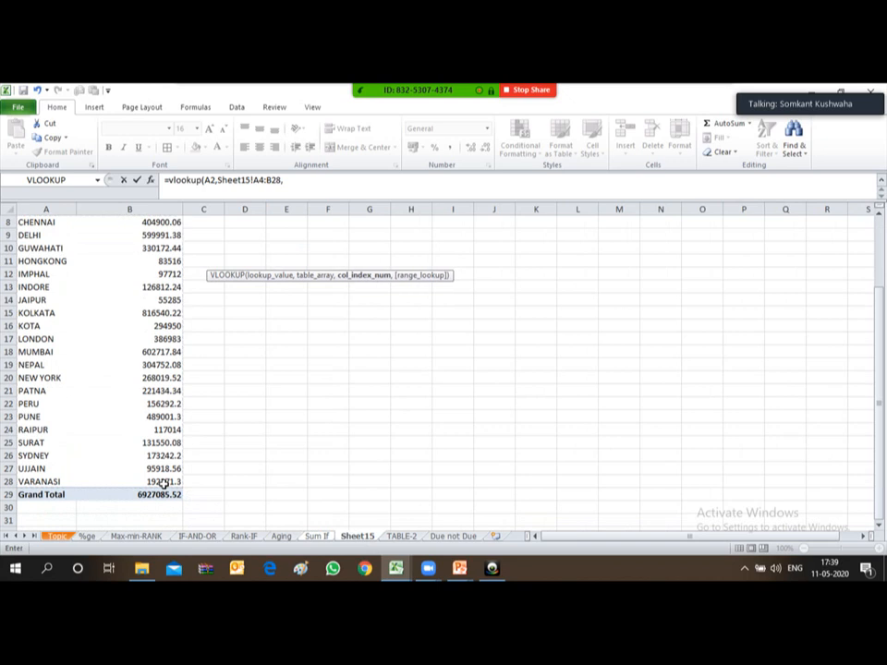
type("2")
type(",0)")
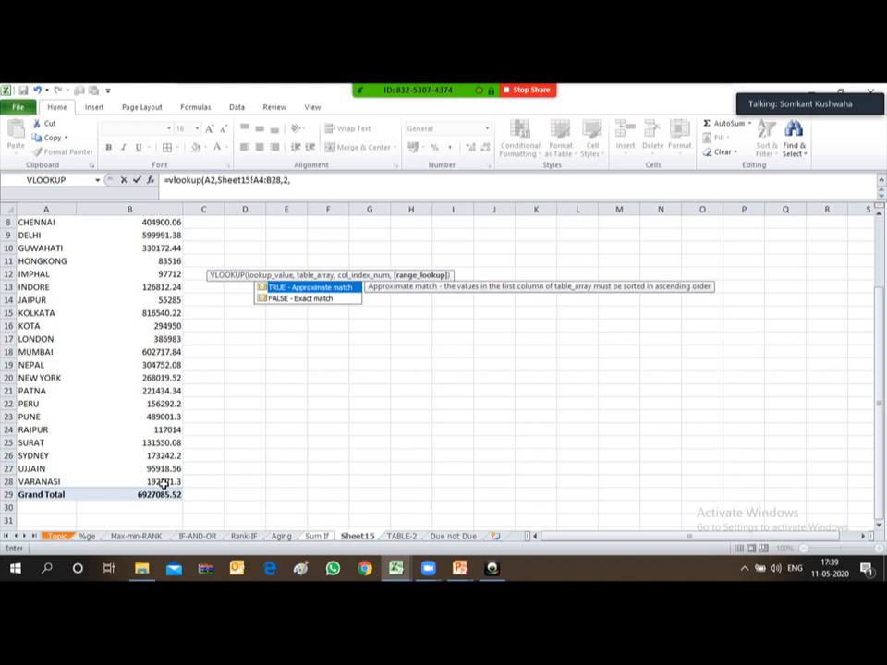
key("Up")
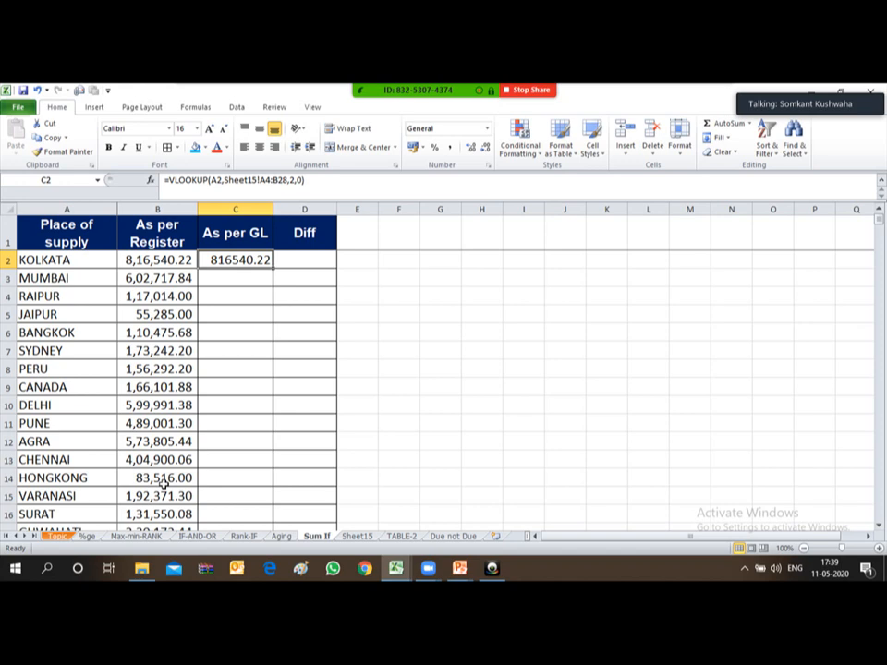
Make the table array in C2's VLOOKUP formula absolute as Sheet15!$A$4:$B$28.
key("F2")
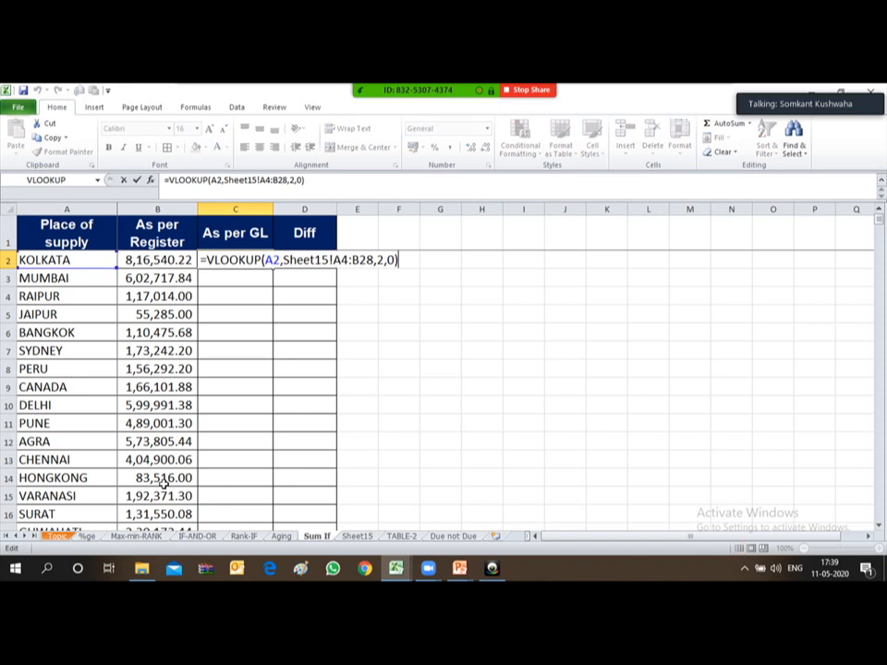
key("Left")
key("Left")
key("Left")
key("Left")
key("Left")
key("Left")
key("Left")
key("Left")
key("Left")
key("Left")
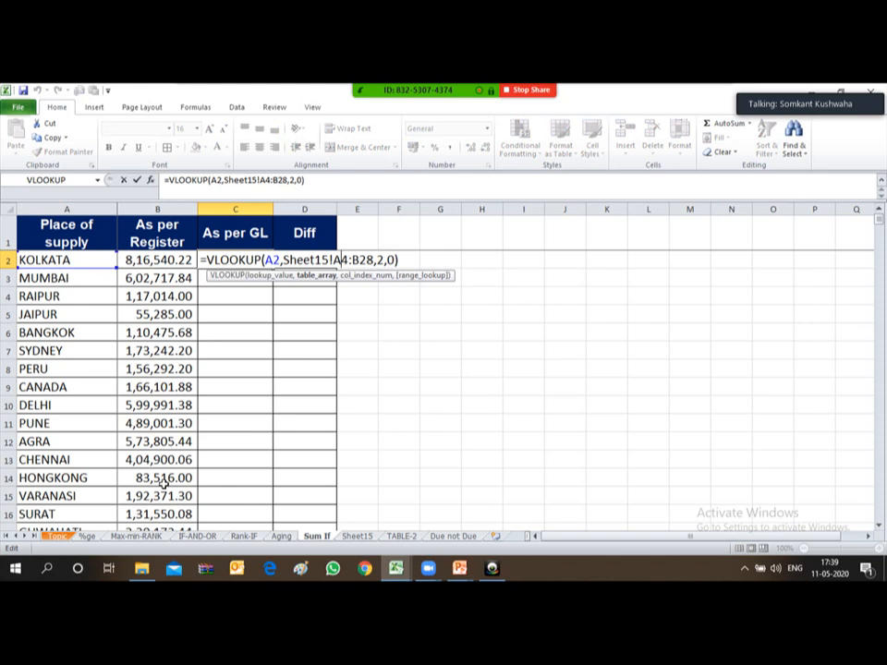
key("F4")
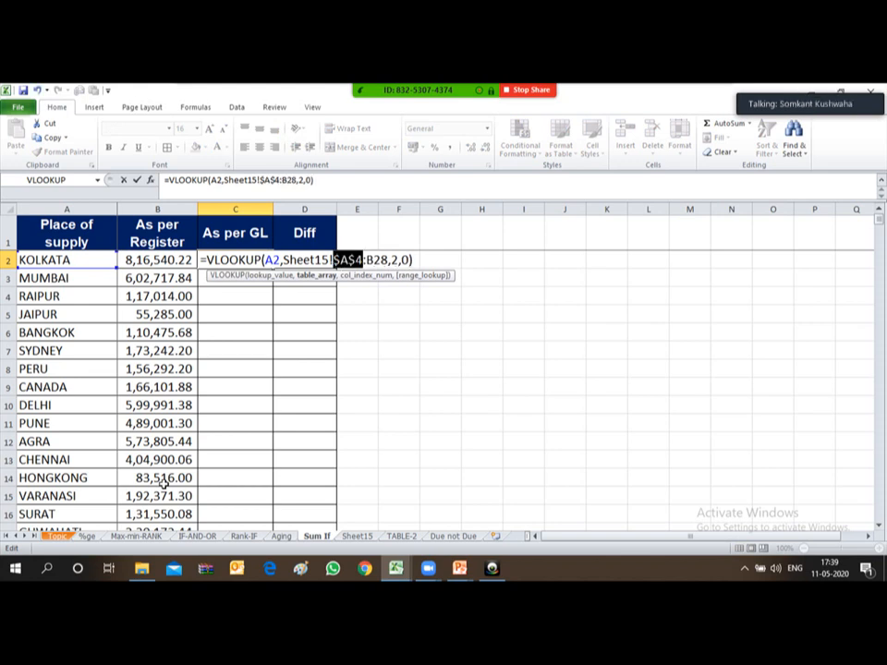
key("Right")
key("Right")
key("Right")
key("Right")
key("F4")
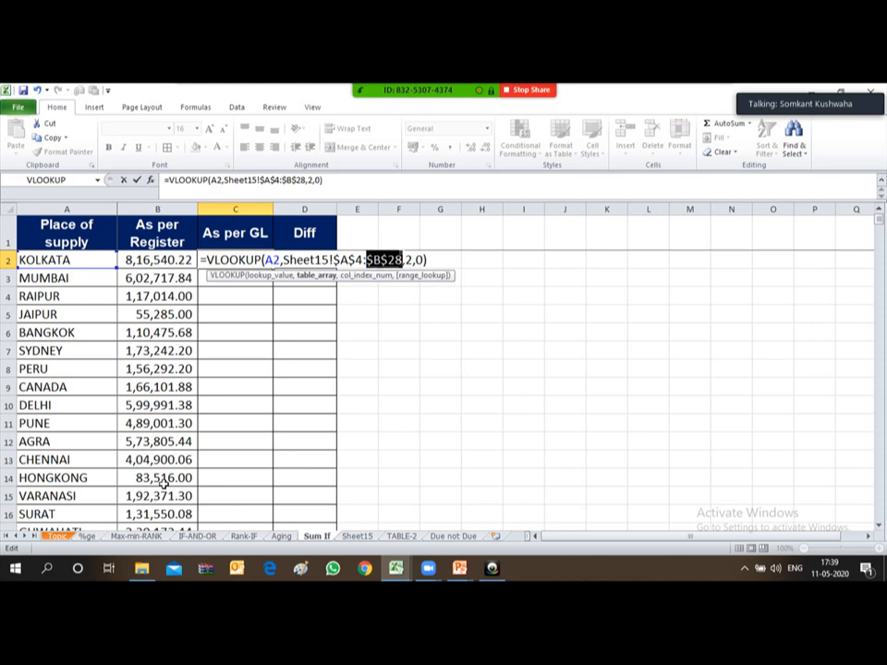
key("ctrl+Return")
Copy the VLOOKUP formula from C2 down the As per GL column through row 26.
key("ctrl+c")
key("Left")
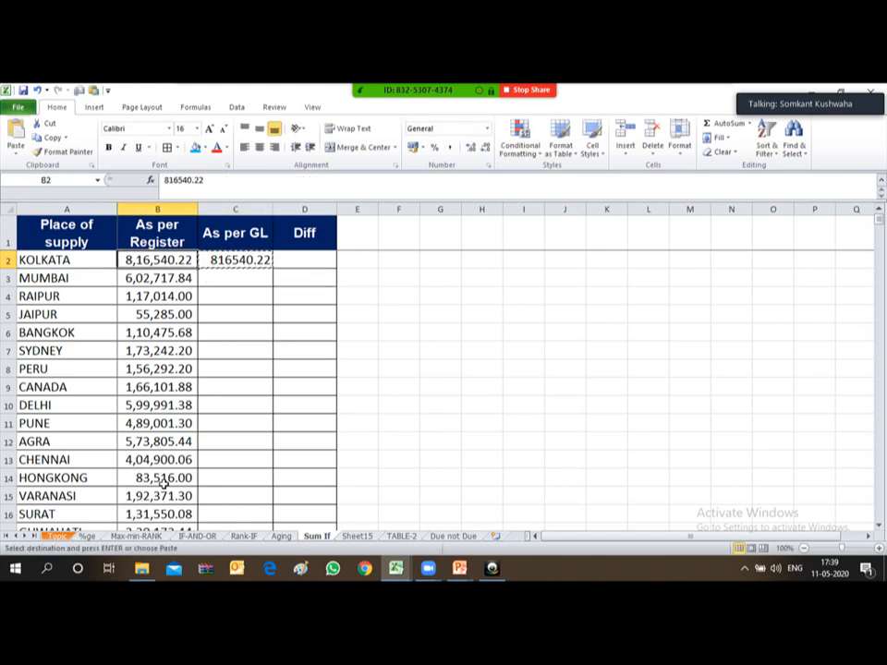
key("ctrl+Down")
key("Right")
key("ctrl+shift+Up")
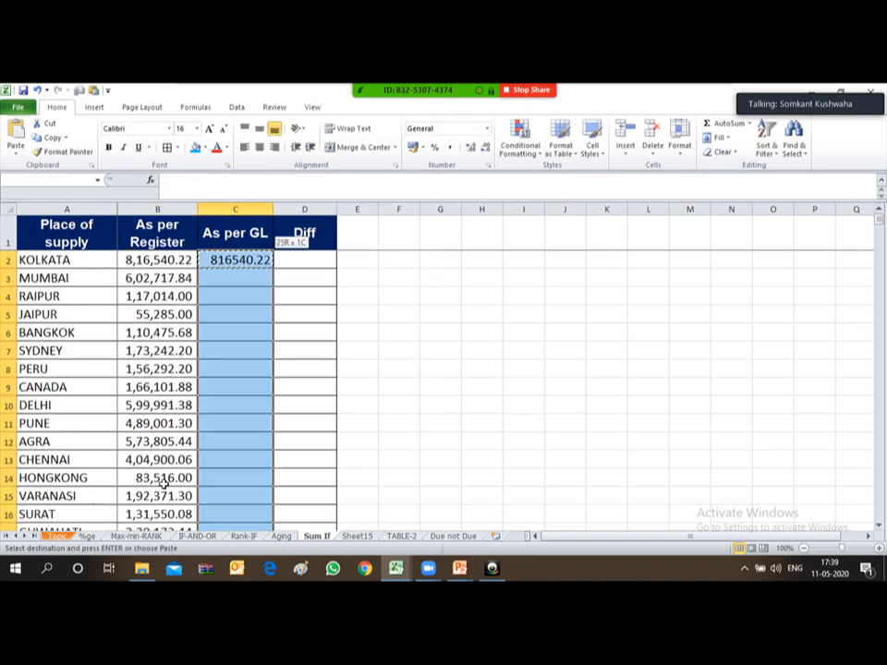
key("ctrl+v")
key("ctrl+Up")
key("Down")
key("Down")
key("Down")
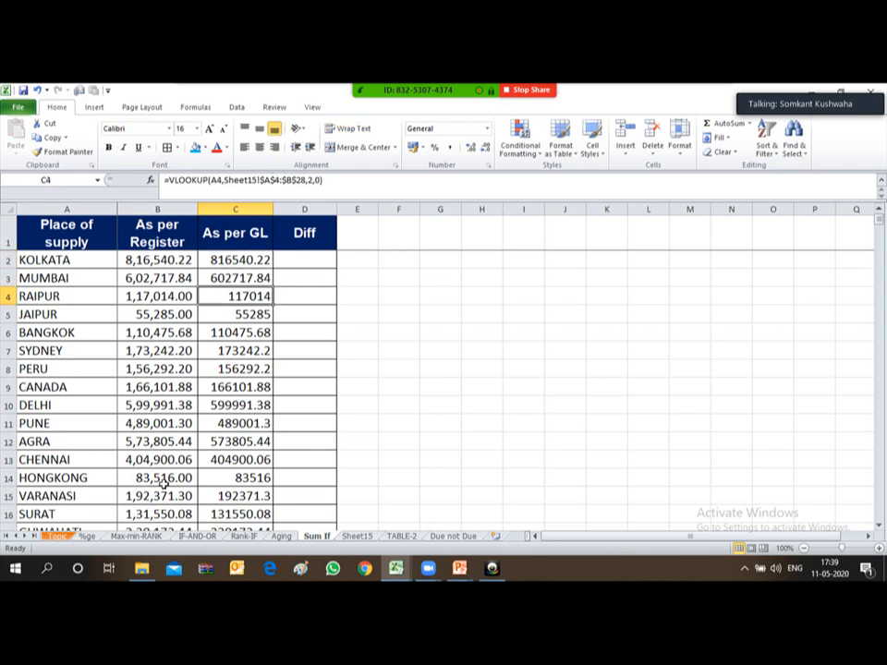
Enter the formula =B2-C2 in the first Diff cell, D2.
key("ctrl+Up")
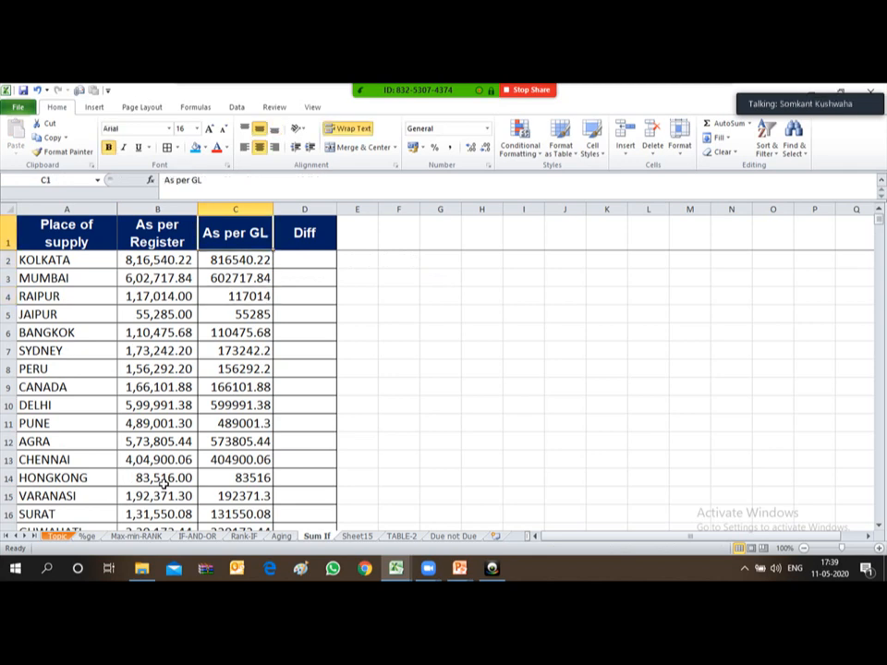
key("Down")
key("Up")
key("Down")
key("Right")
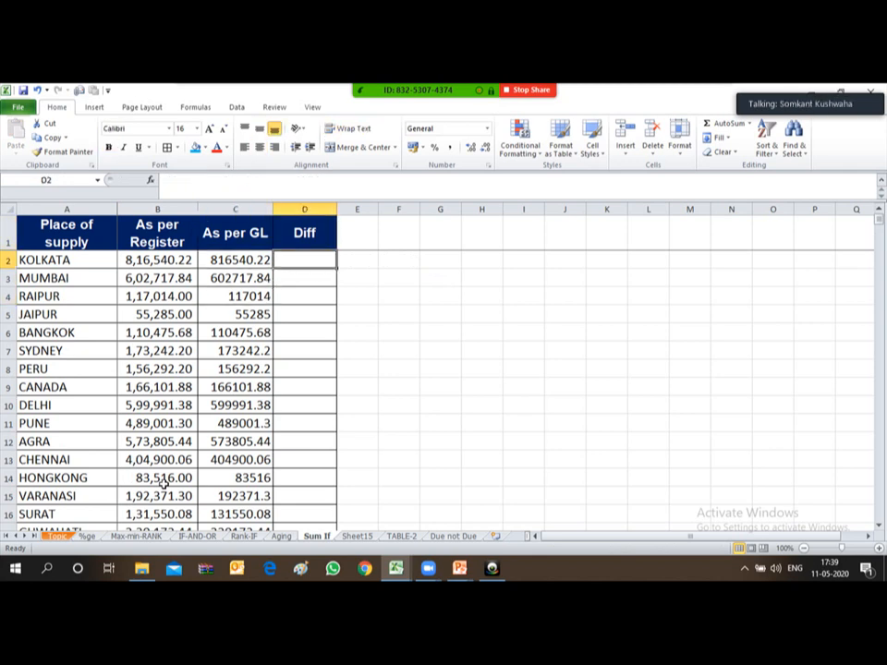
type("=")
key("Left")
key("Left")
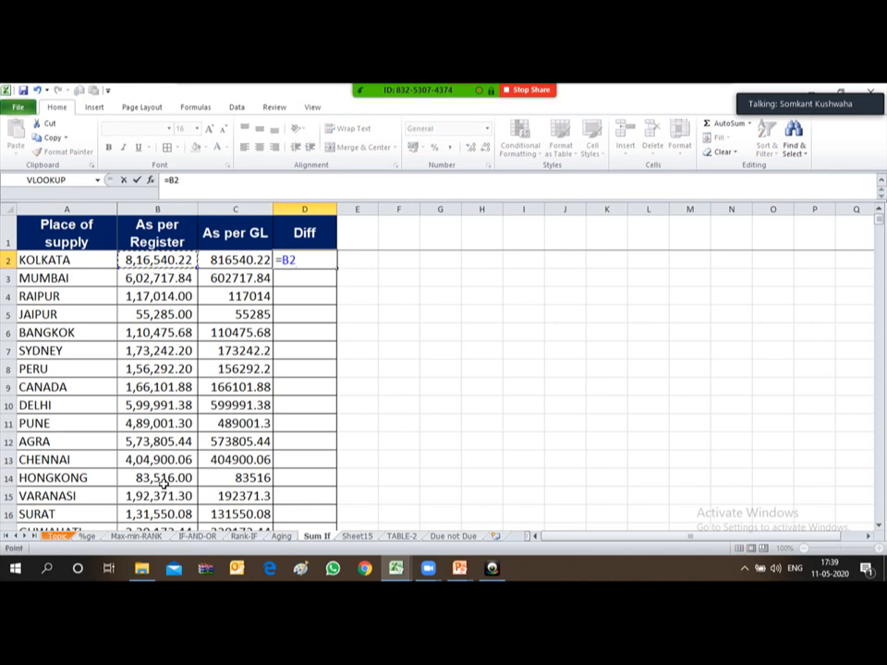
type("-")
key("Left")
key("ctrl+Return")
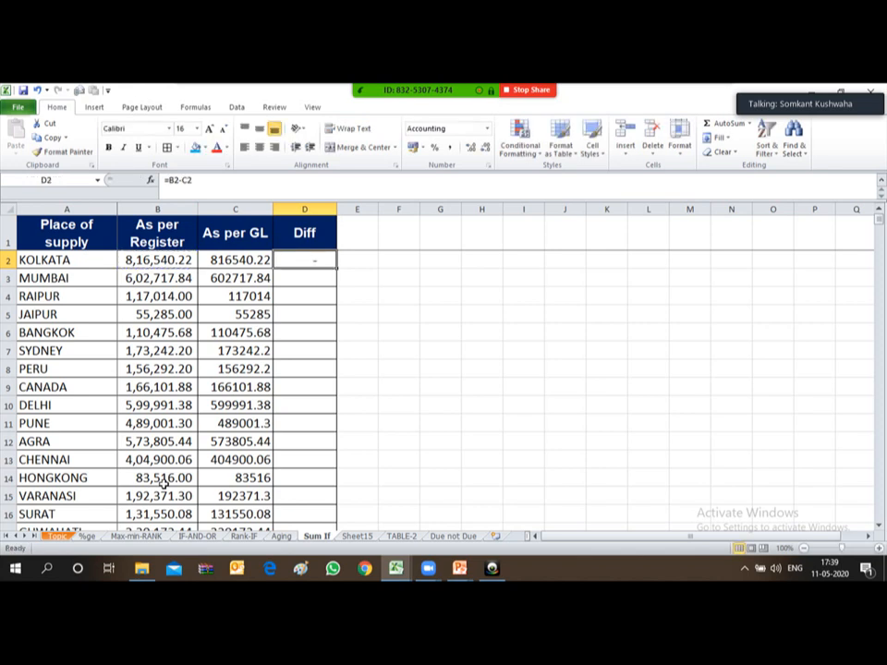
Fill the difference formula from D2 down the Diff column to row 26.
key("Left")
key("ctrl+Down")
key("Right")
key("ctrl+shift+Up")
key("ctrl+d")
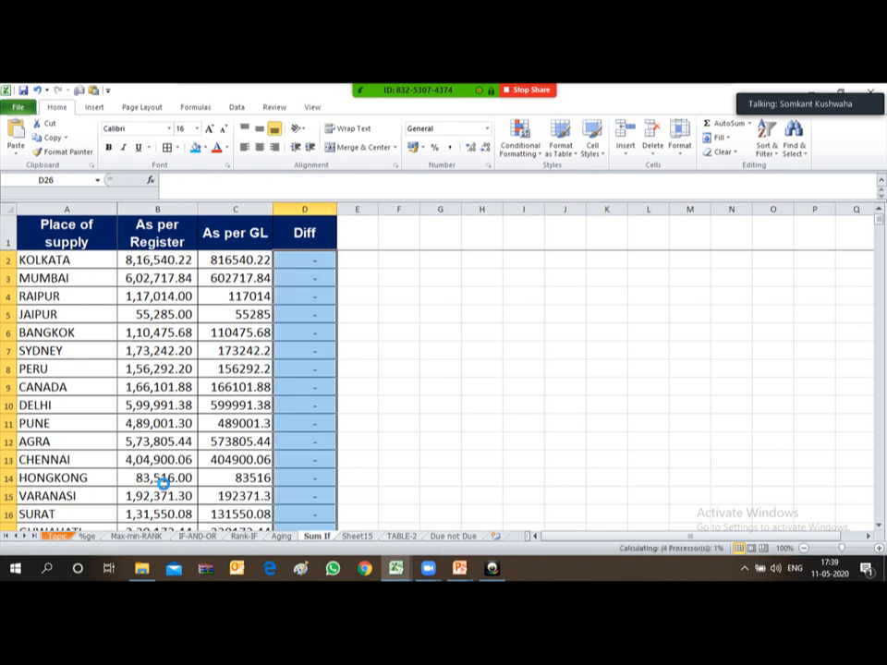
Review the differences between register and GL values for every place of supply in the Diff column.
key("Down")
key("Down")
key("Up")
key("Up")
key("Up")
key("Up")
key("Up")
key("Up")
key("Up")
key("Up")
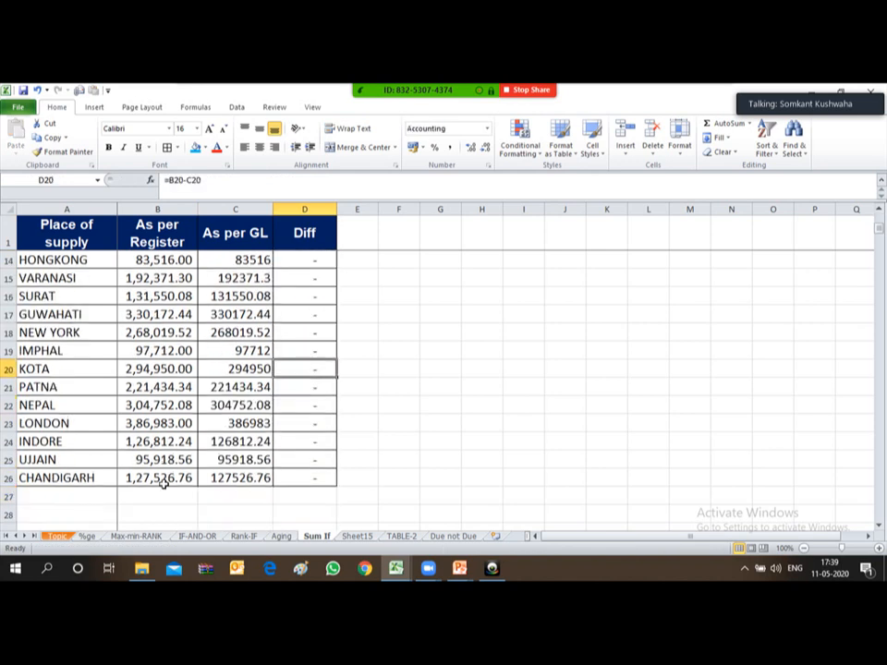
key("Up")
key("Up")
key("Up")
key("Up")
key("Up")
key("Up")
key("Up")
key("Up")
key("Up")
key("Up")
key("Up")
key("Up")
key("Up")
key("Up")
key("Up")
key("Up")
key("Up")
key("Up")
key("Up")
key("Down")
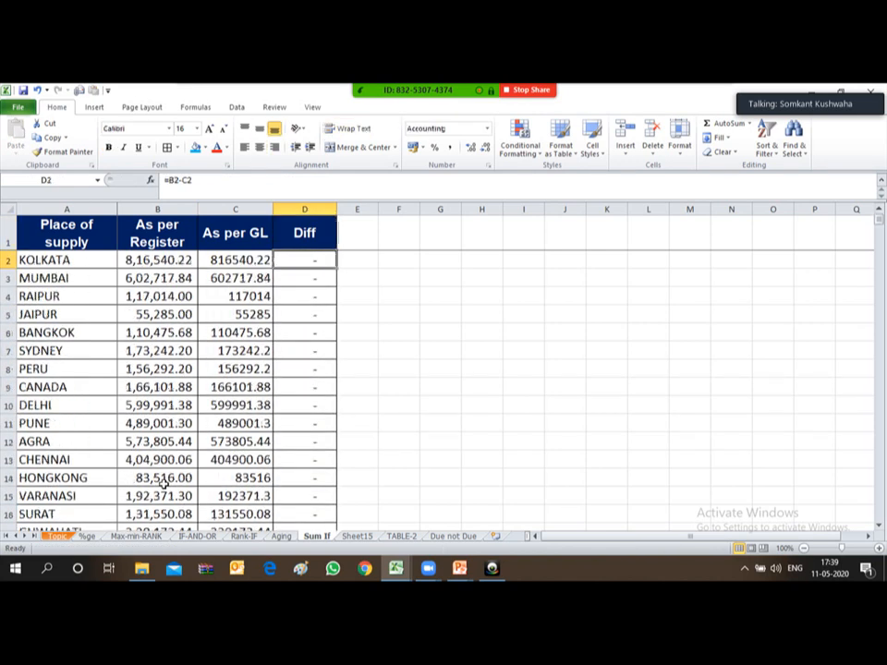
key("Down")
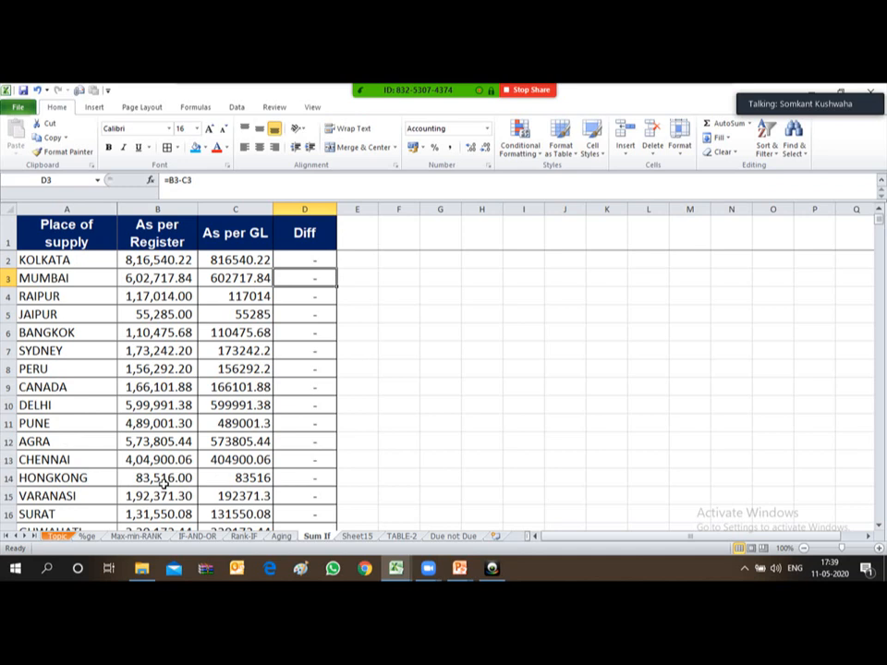
Clear the VLOOKUP formulas from C2:C26 in the As per GL column.
key("Up")
key("Left")
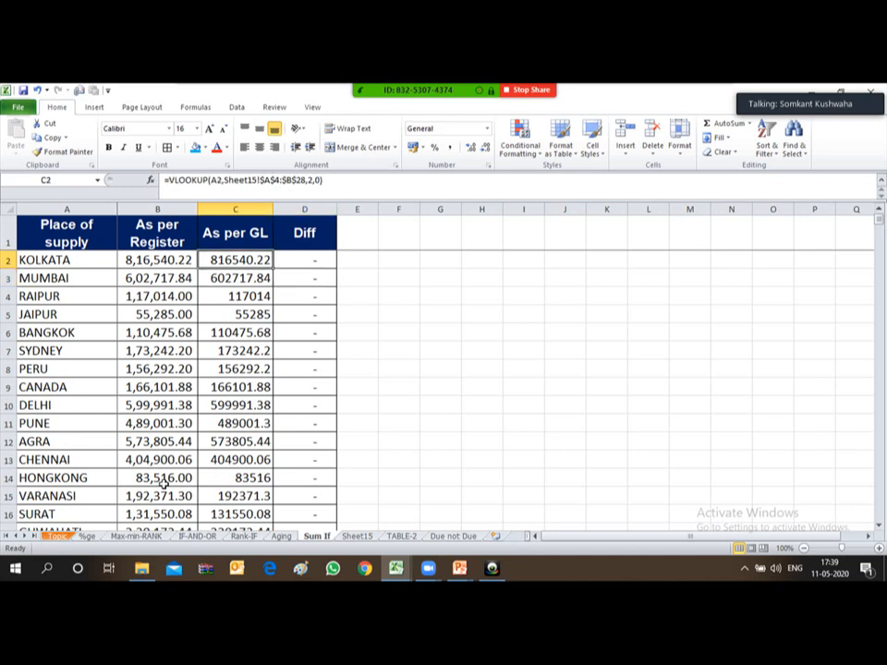
key("ctrl+shift+Down")
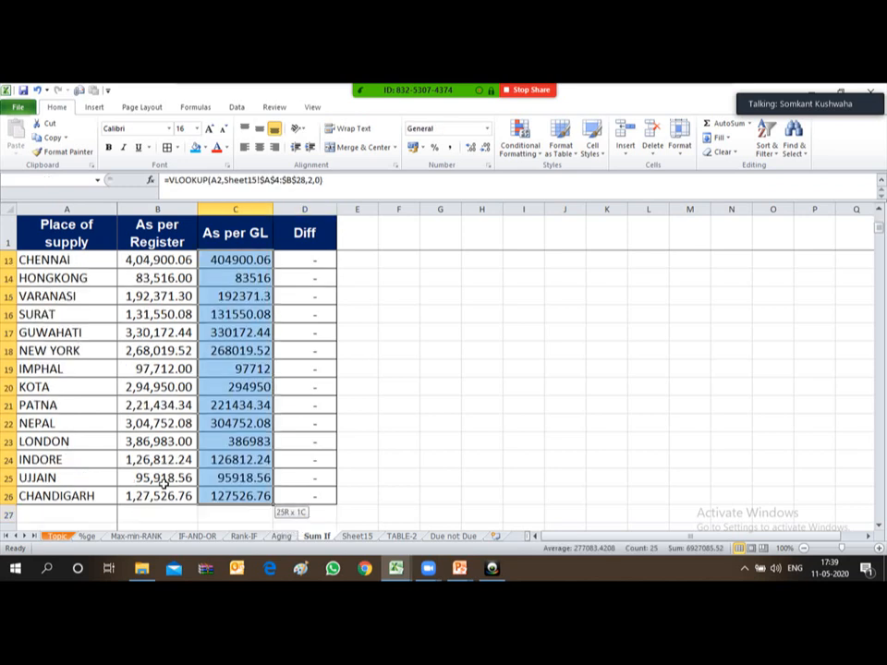
key("Delete")
key("Up")
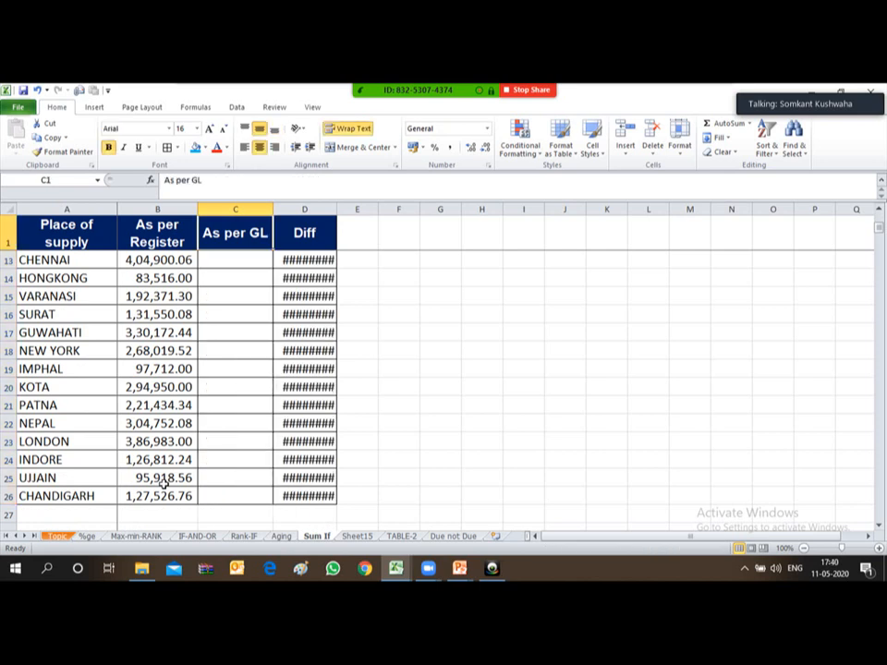
Start a SUMIF formula in C2 with columns F:I of the TABLE-2 sheet as its range.
key("Down")
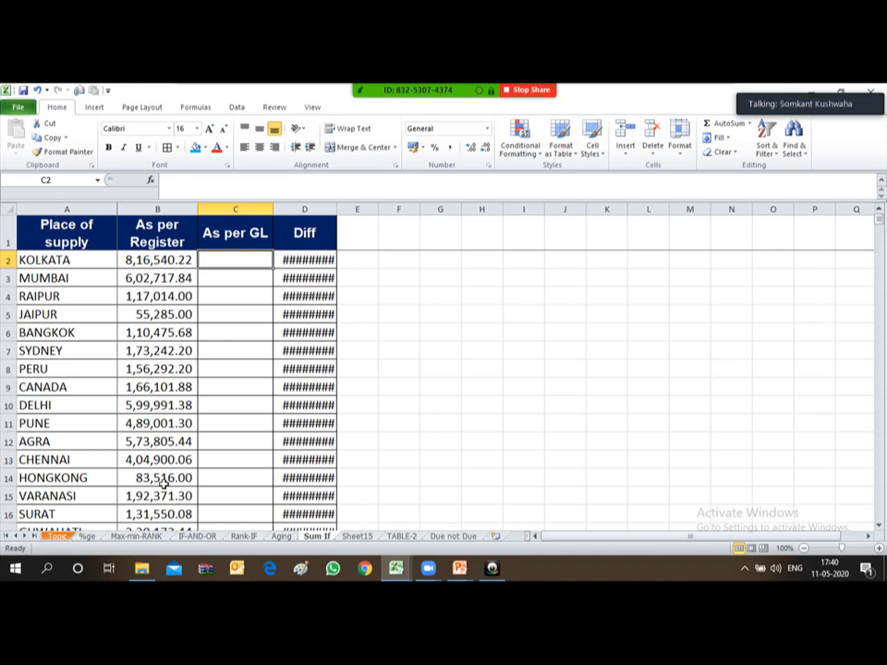
type("=")
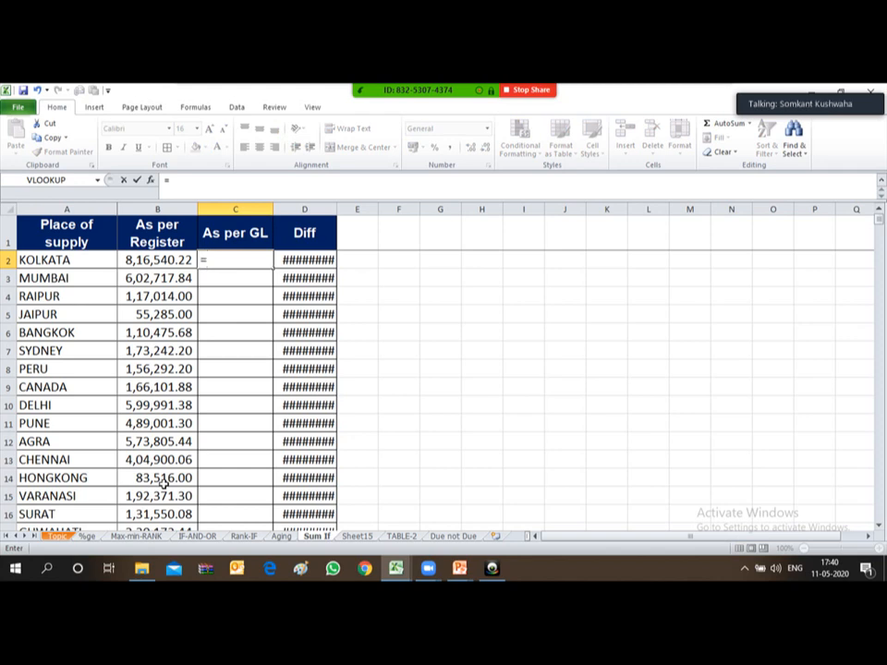
type("sum")
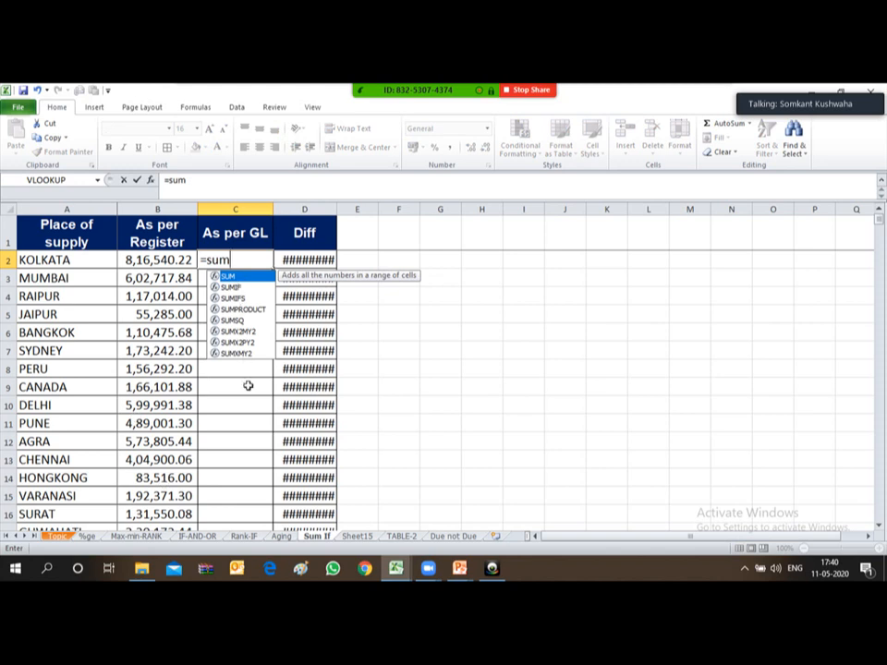
type("if(")
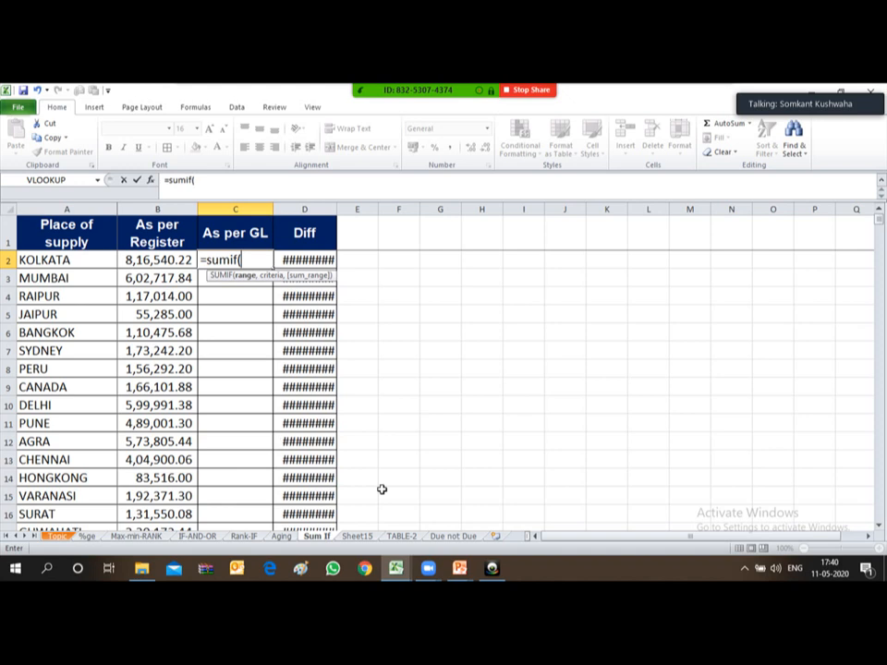
left_click(403, 537)
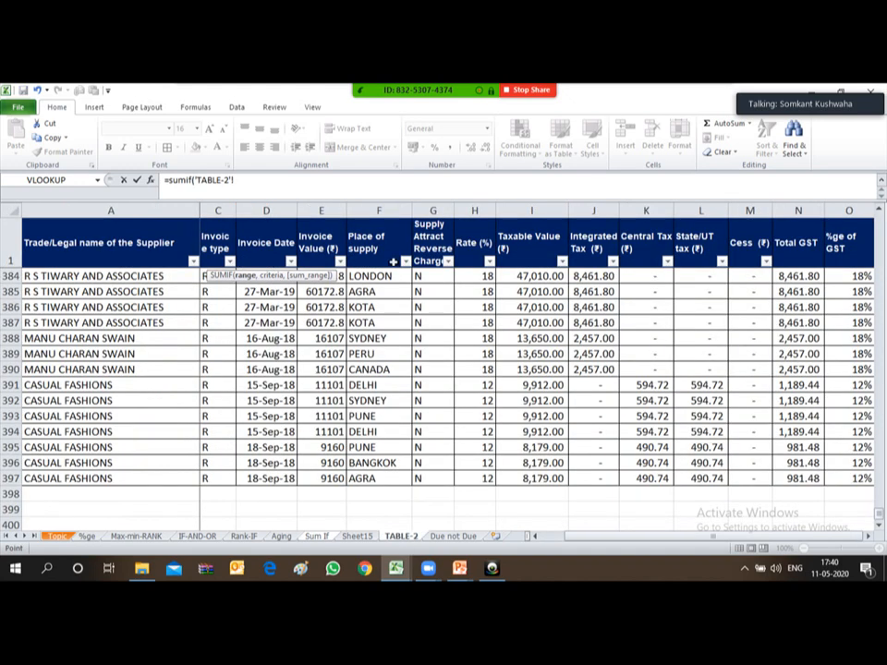
left_click(366, 203)
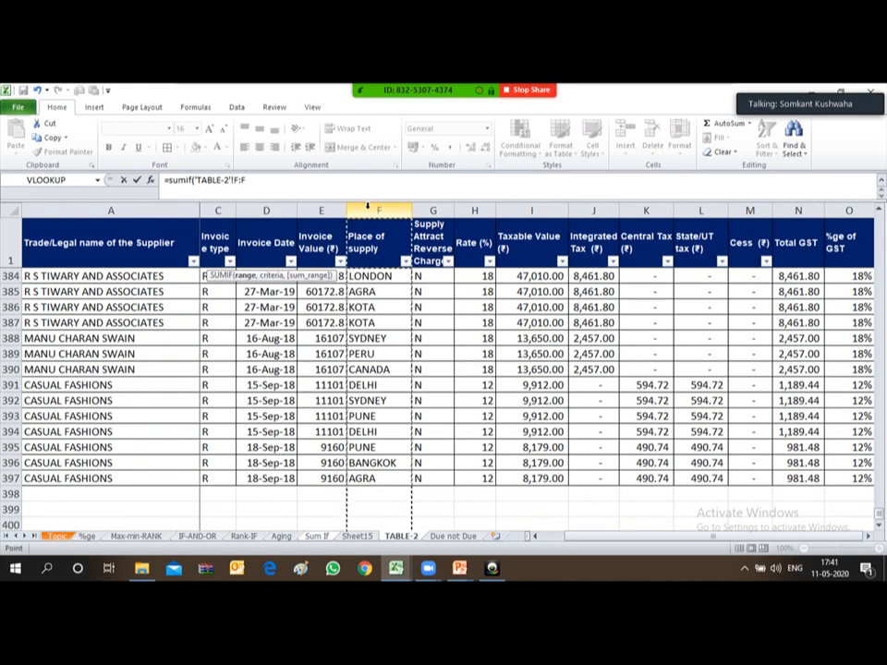
left_click_drag(368, 205, 539, 199)
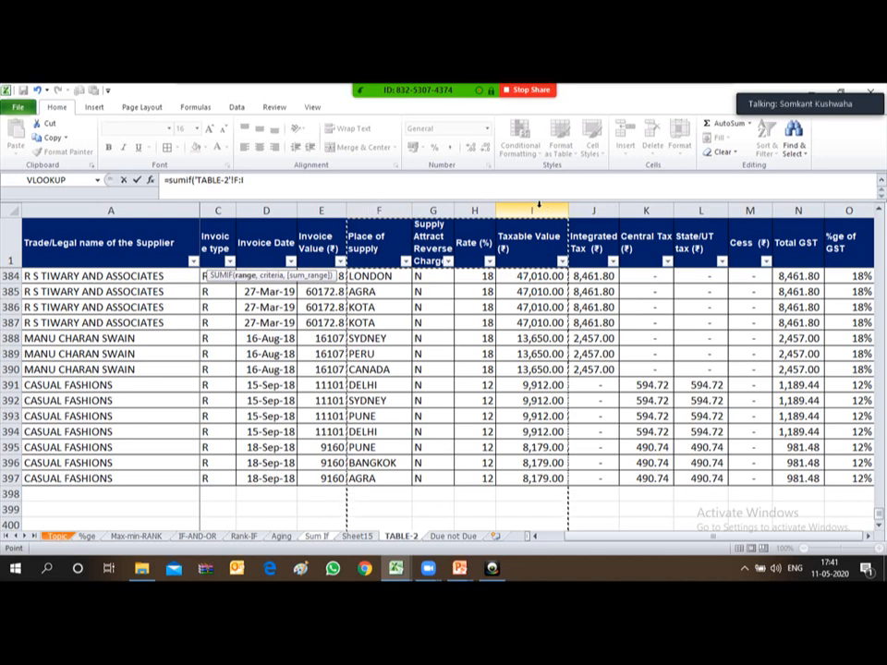
type(",")
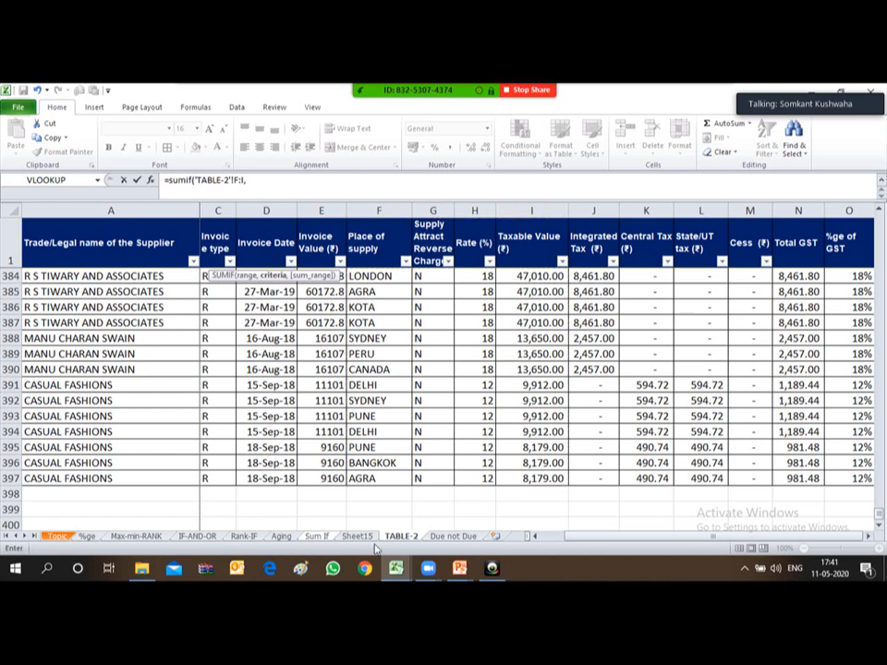
Set the SUMIF criteria to 'Sum If'!A2, also admitting the participant waiting to join the meeting.
left_click(316, 536)
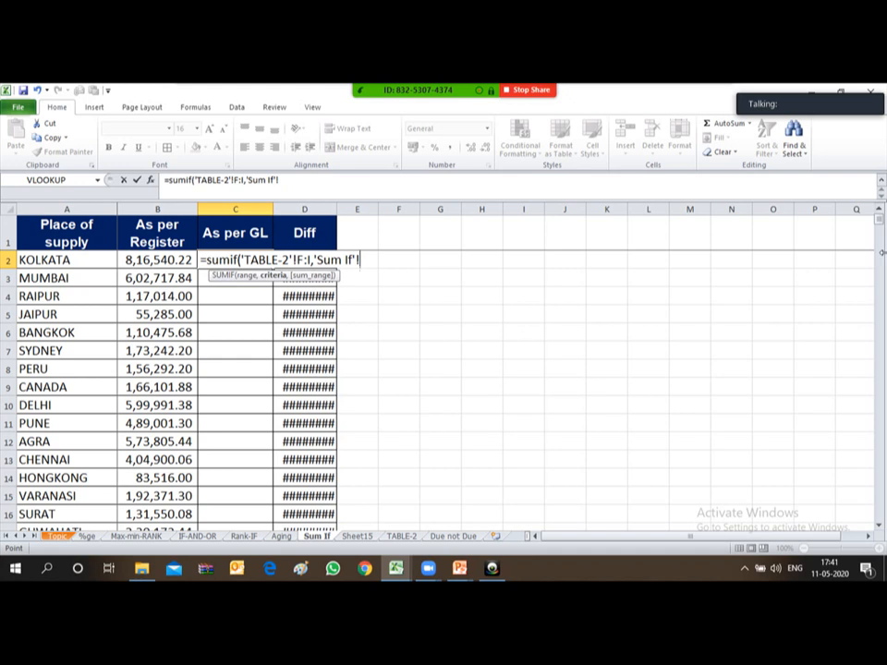
key("BackSpace")
key("BackSpace")
key("BackSpace")
key("BackSpace")
key("BackSpace")
key("BackSpace")
key("BackSpace")
key("BackSpace")
key("BackSpace")
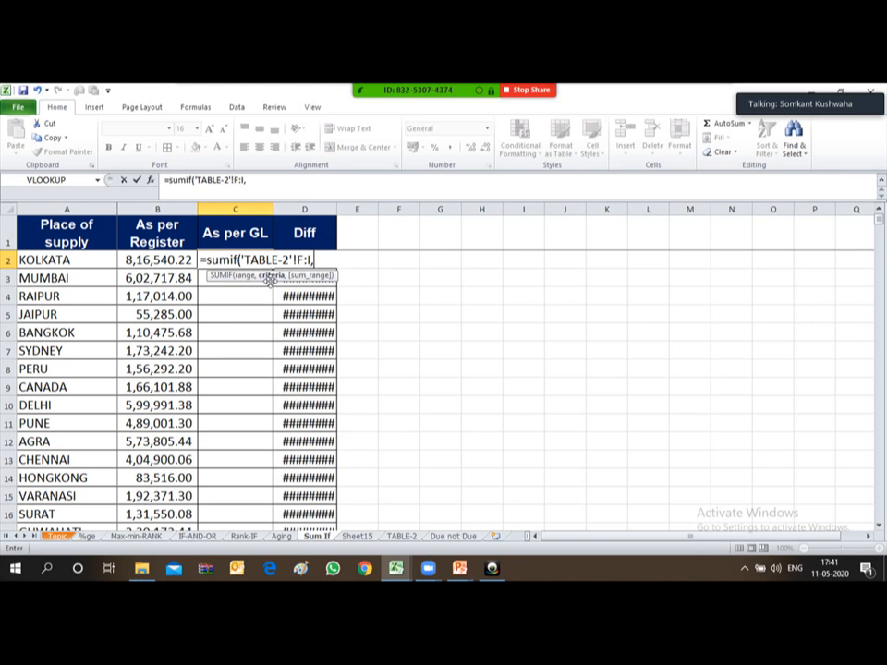
left_click(57, 260)
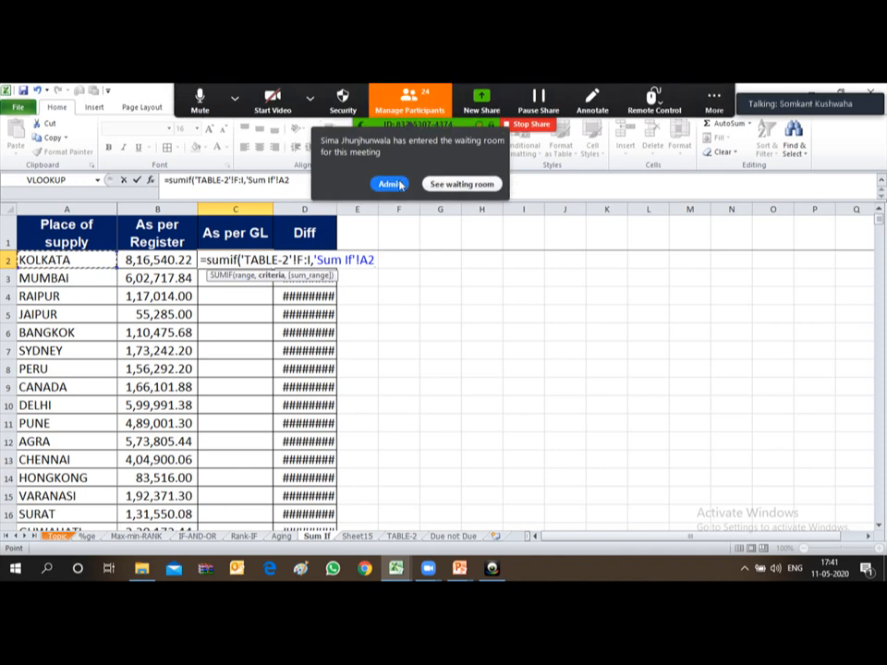
left_click(396, 184)
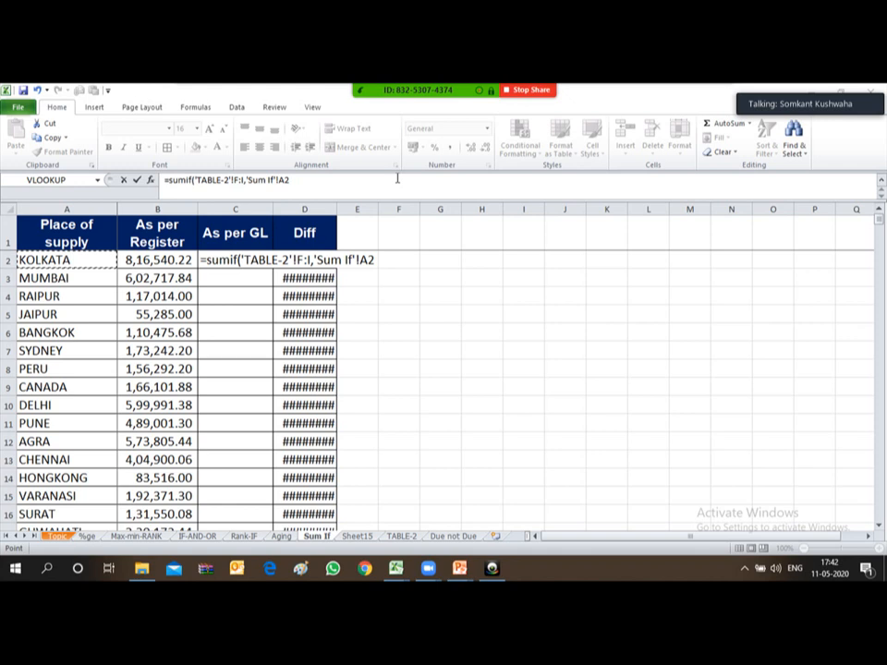
left_click(376, 256)
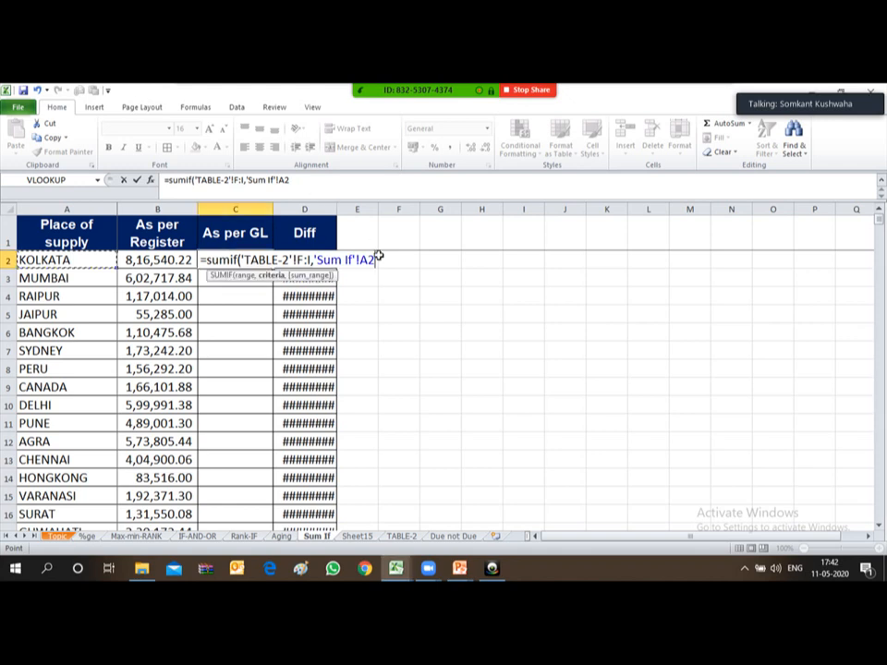
type(",")
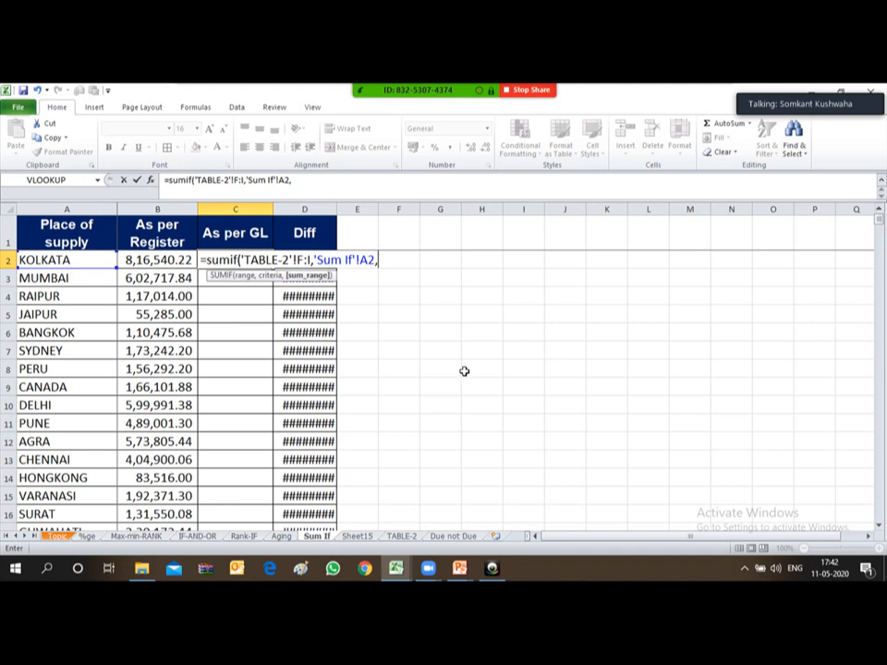
Complete the SUMIF formula in C2 with column I of the TABLE-2 sheet as its sum range.
left_click(400, 536)
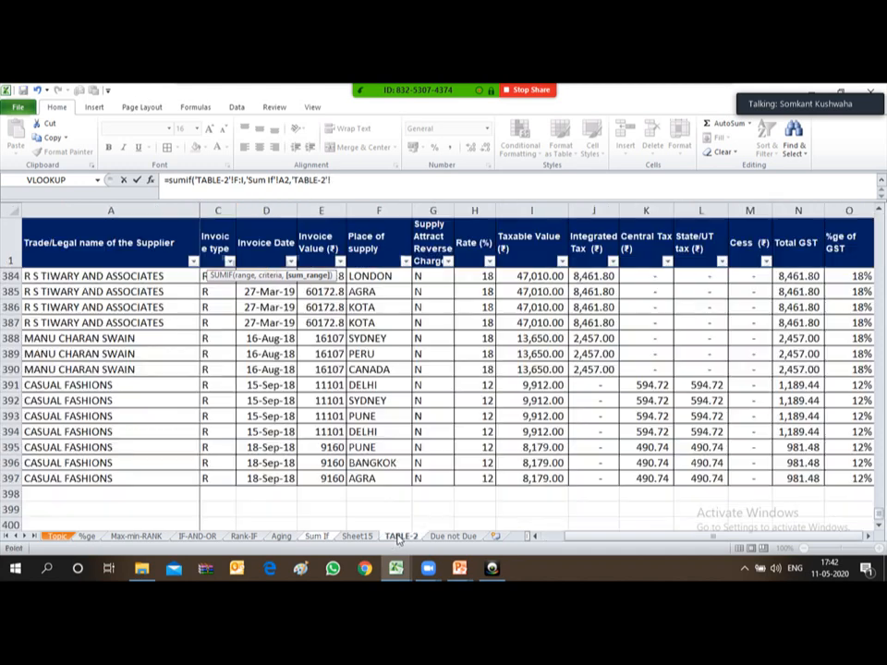
left_click(515, 210)
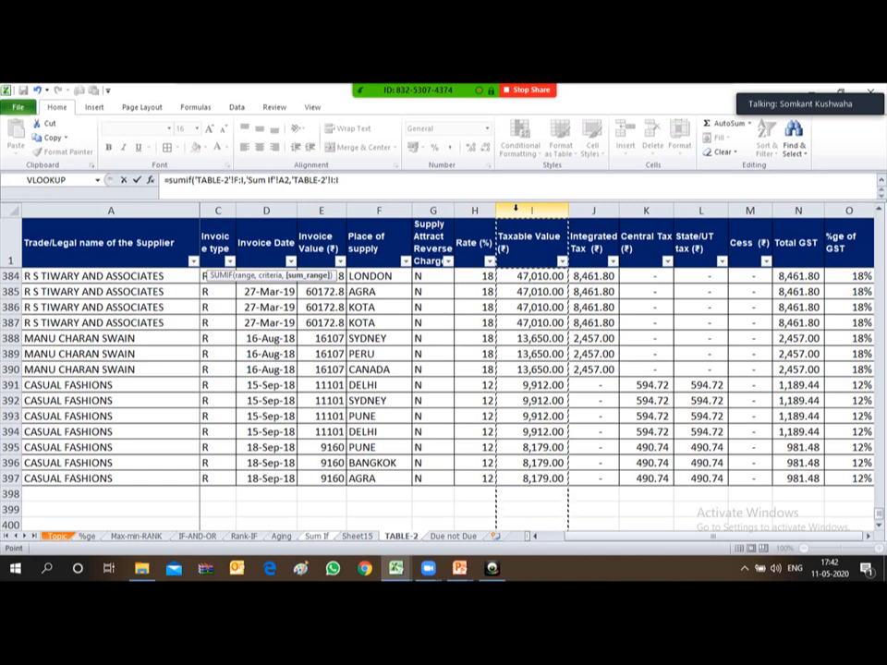
type(")")
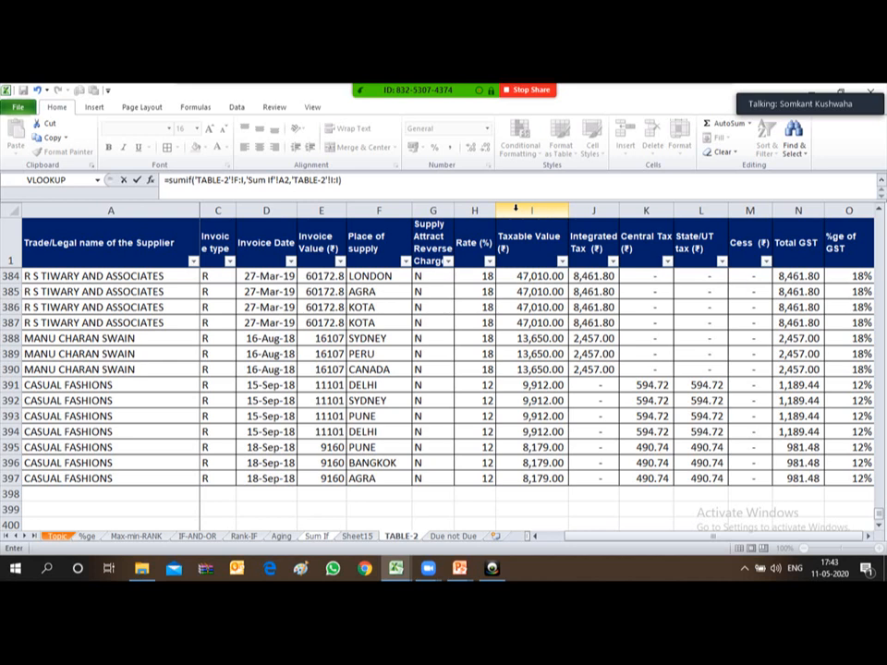
key("Return")
key("Up")
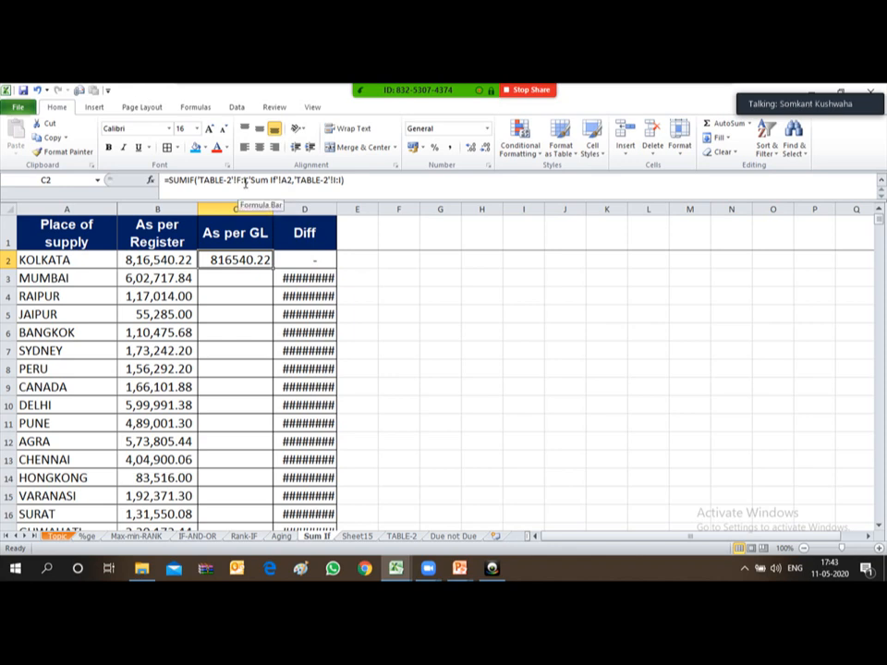
Copy the SUMIF formula from C2 down to C26 in the As per GL column and check the filled cells.
key("ctrl+c")
key("Left")
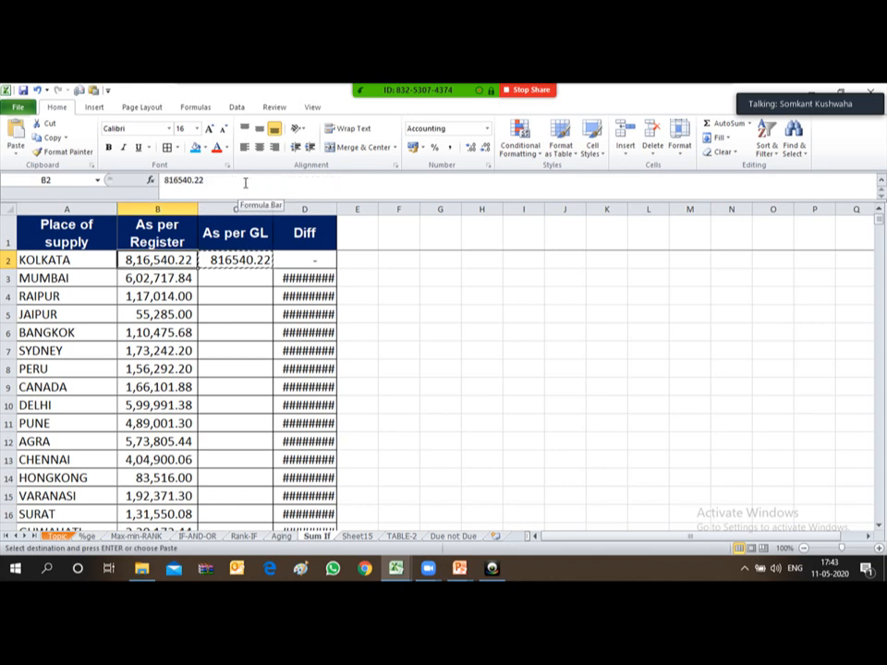
key("ctrl+Down")
key("Right")
key("ctrl+shift+Up")
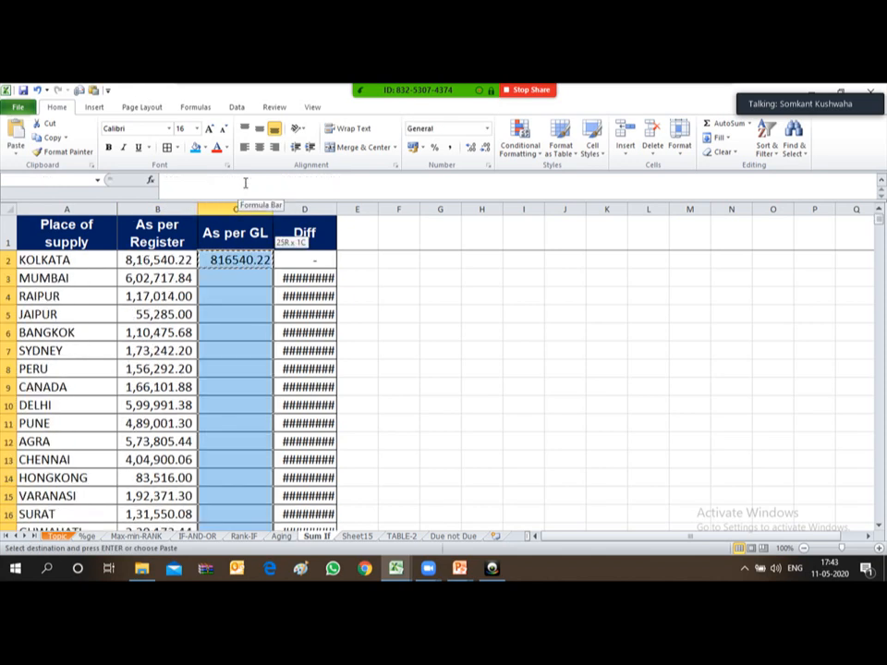
key("Return")
key("Up")
key("Up")
key("Up")
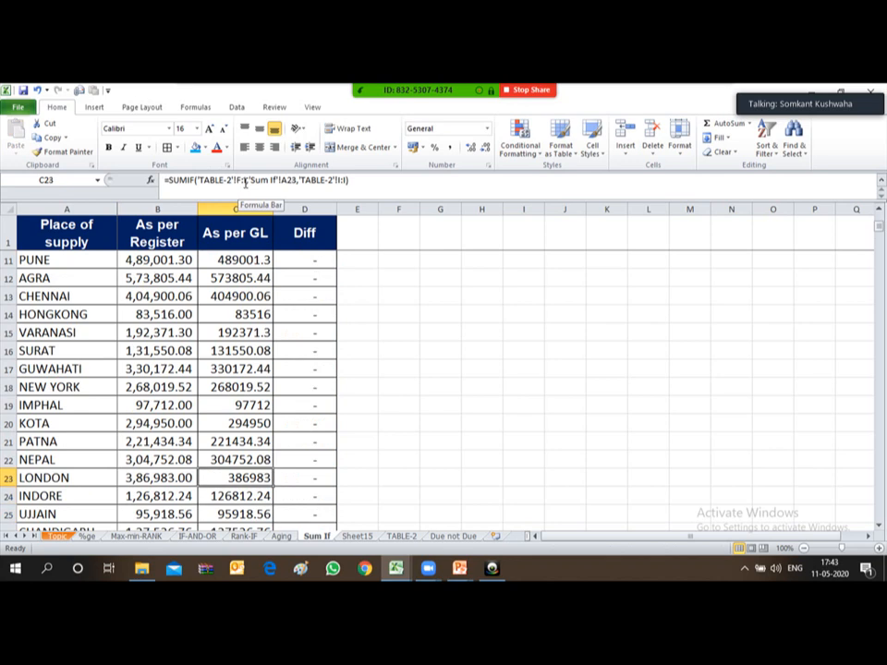
key("Down")
key("Down")
key("ctrl+Up")
key("Down")
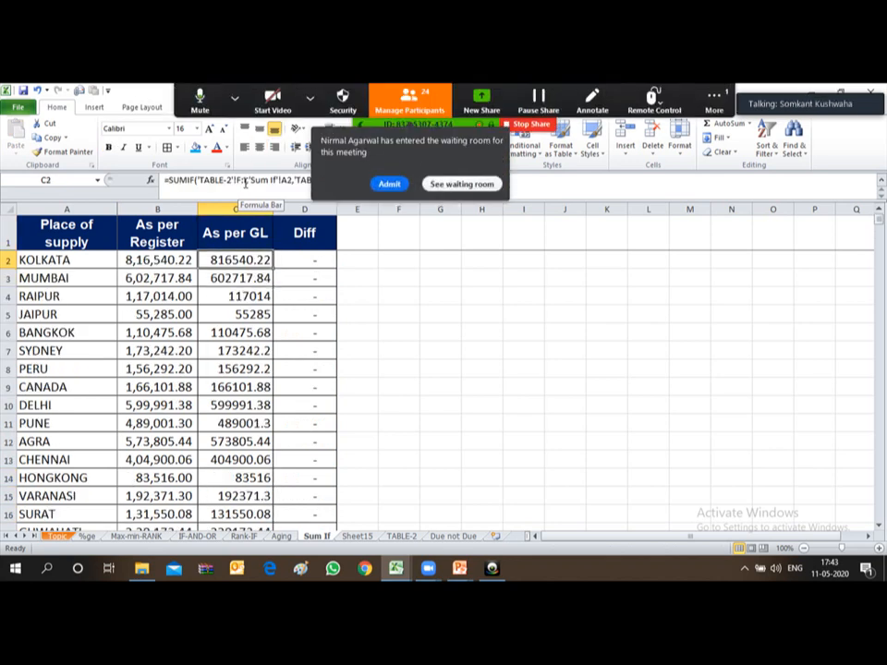
Admit the participant waiting to join the meeting and open the meeting chat.
left_click(392, 184)
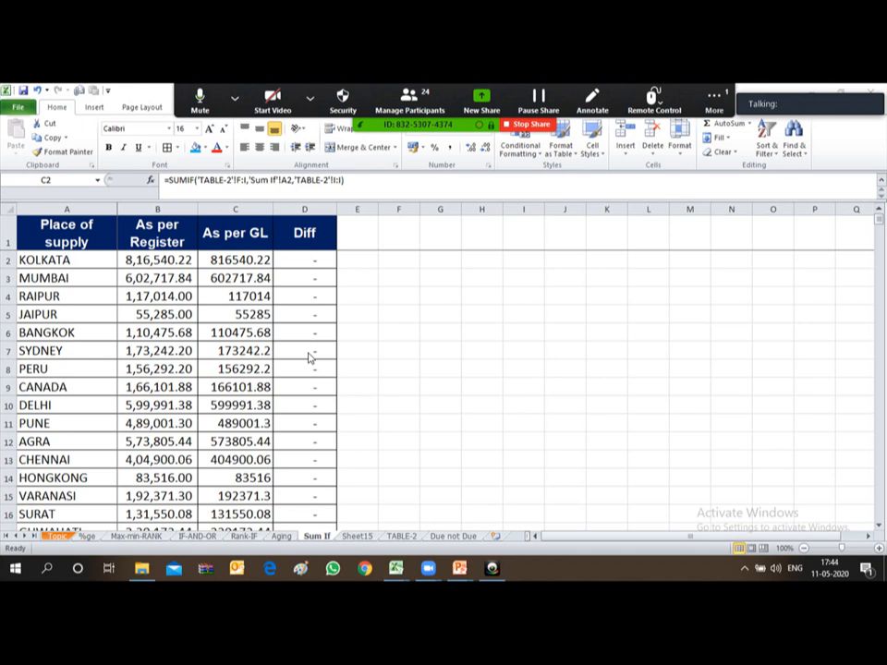
left_click(716, 101)
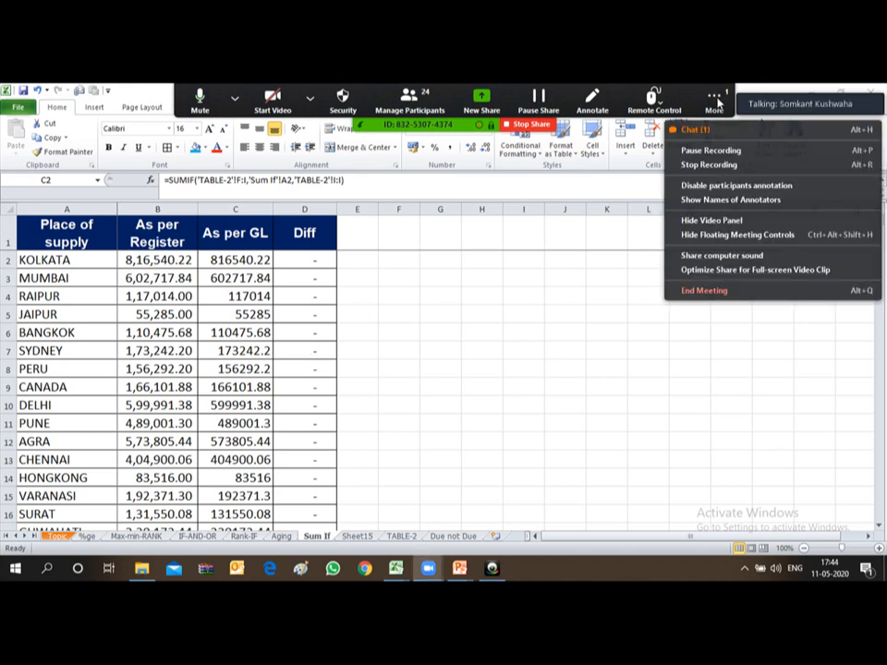
left_click(695, 130)
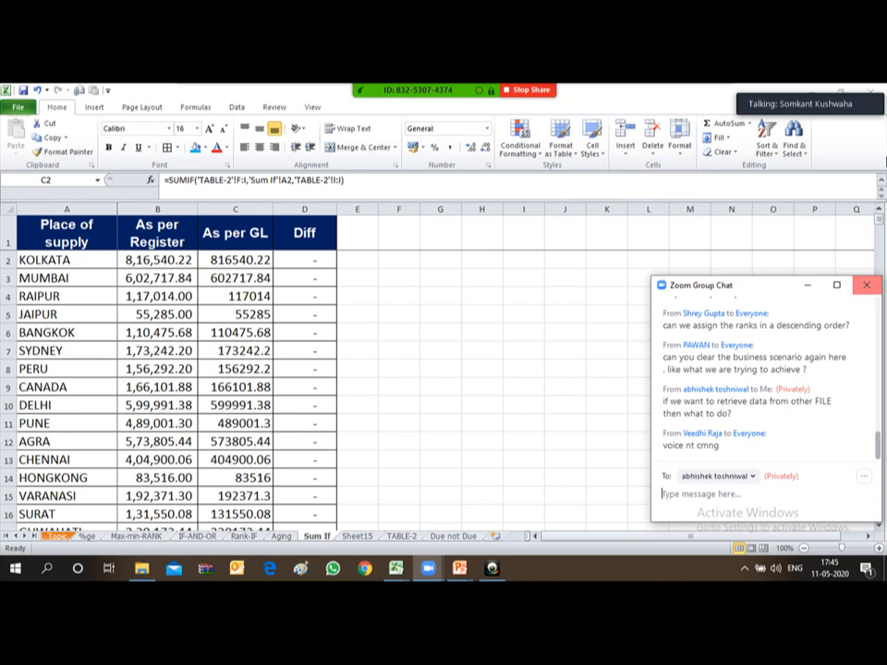
Clear the SUMIF formulas from C2:C26 in the As per GL column.
left_click(227, 262)
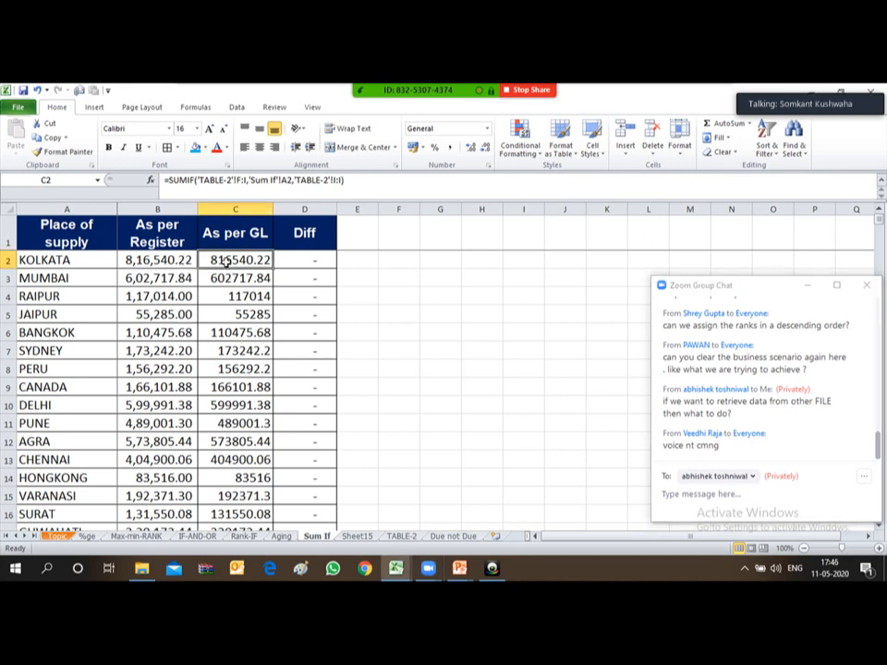
key("Up")
key("Down")
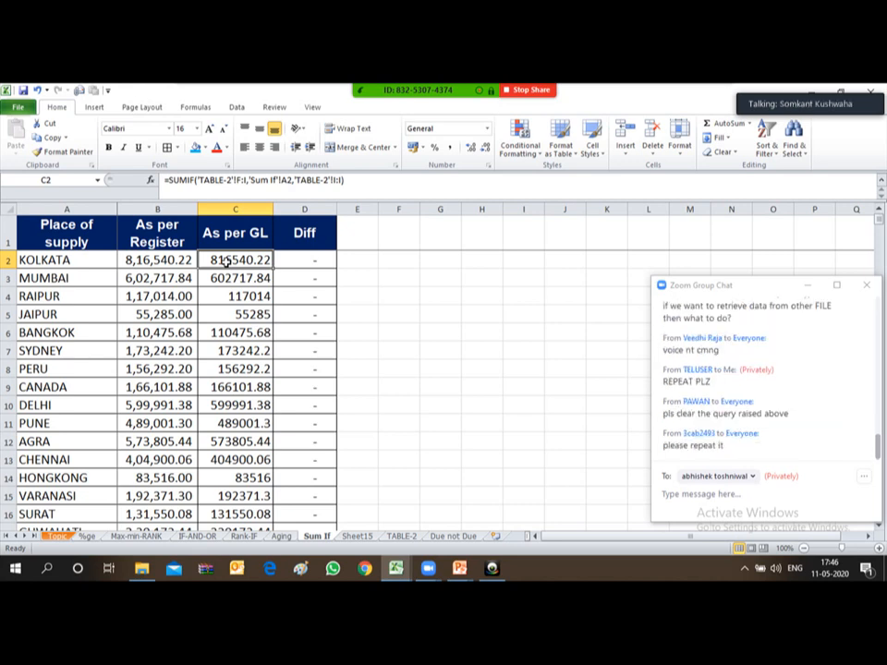
key("ctrl+shift+Down")
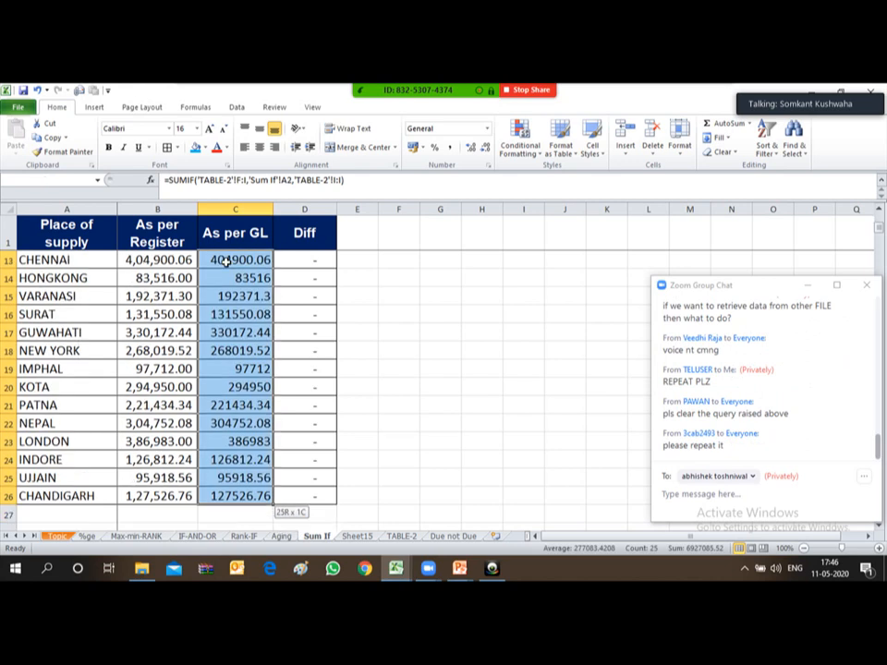
key("Delete")
key("Up")
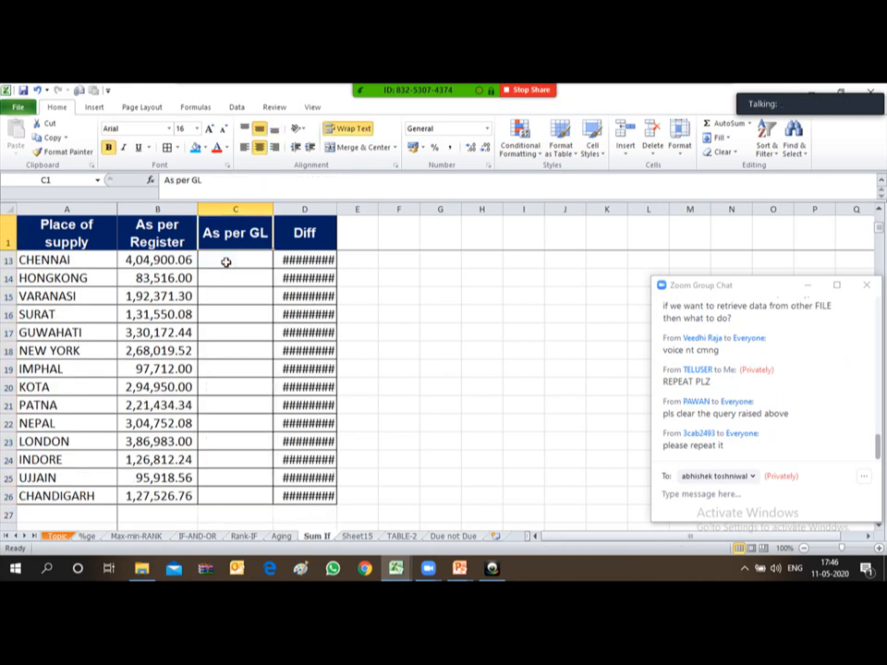
key("Down")
key("Up")
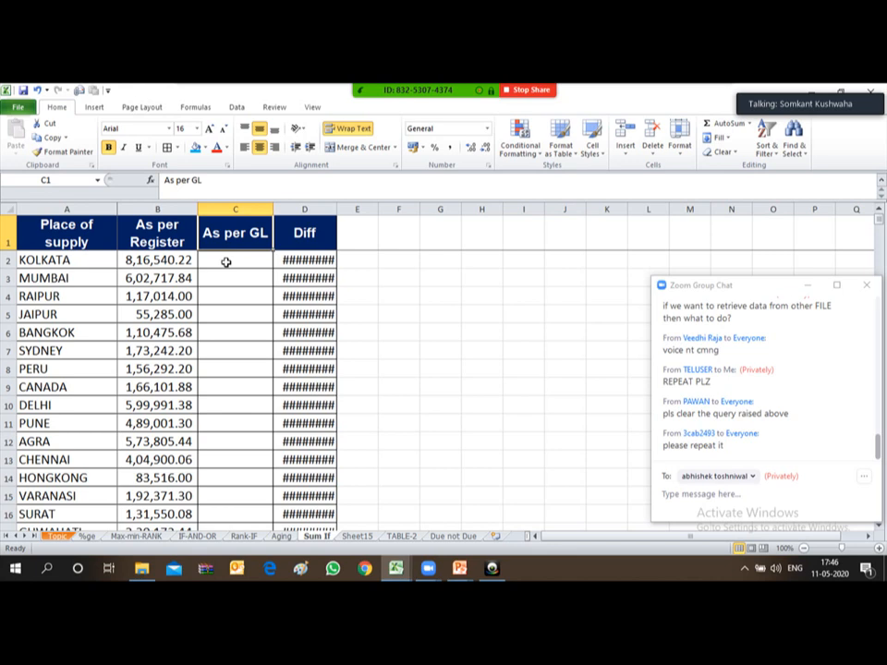
Filter the Place of supply column on the TABLE-2 sheet to show only KOLKATA.
left_click(226, 262)
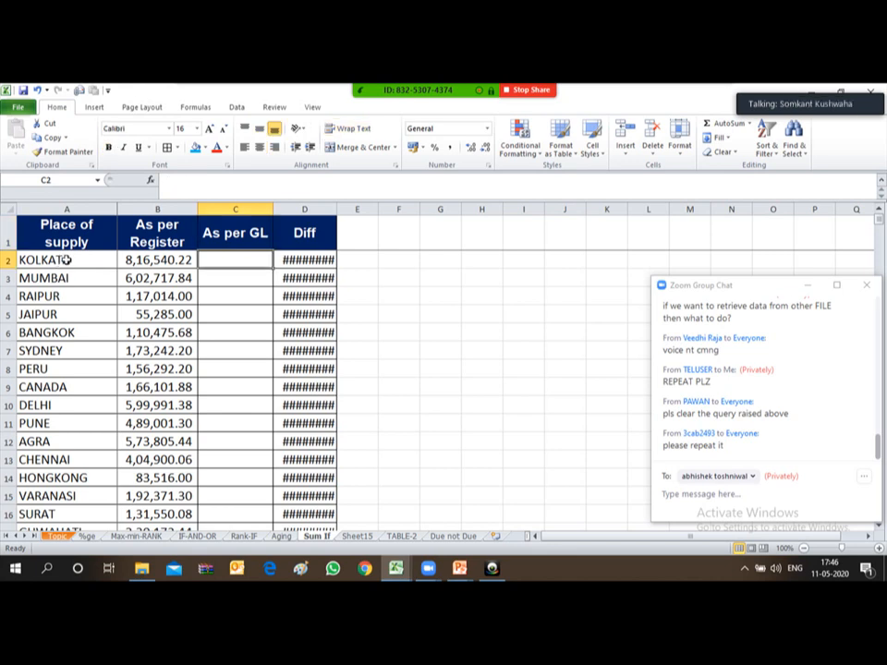
left_click(401, 537)
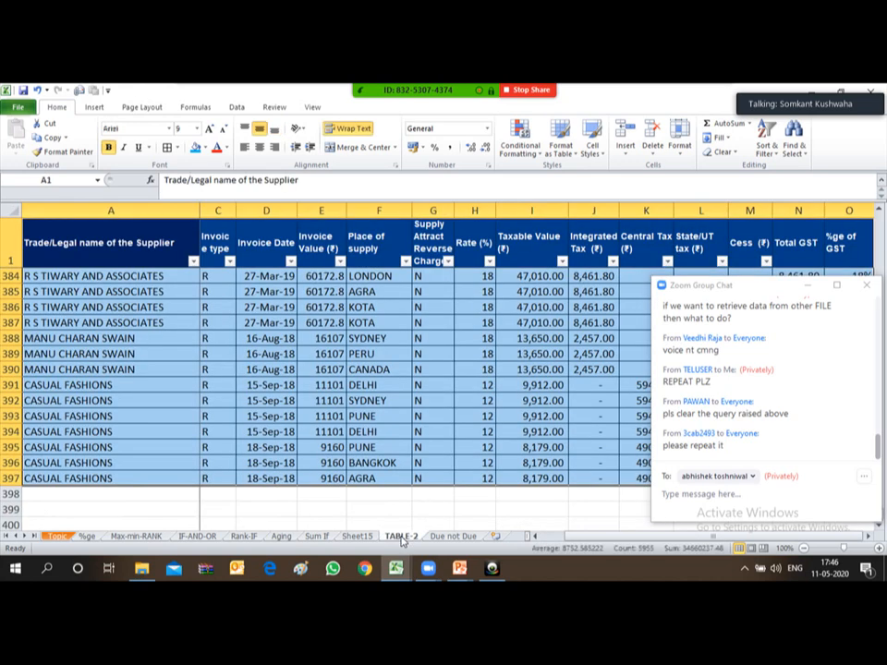
left_click(369, 237)
key("ctrl+Up")
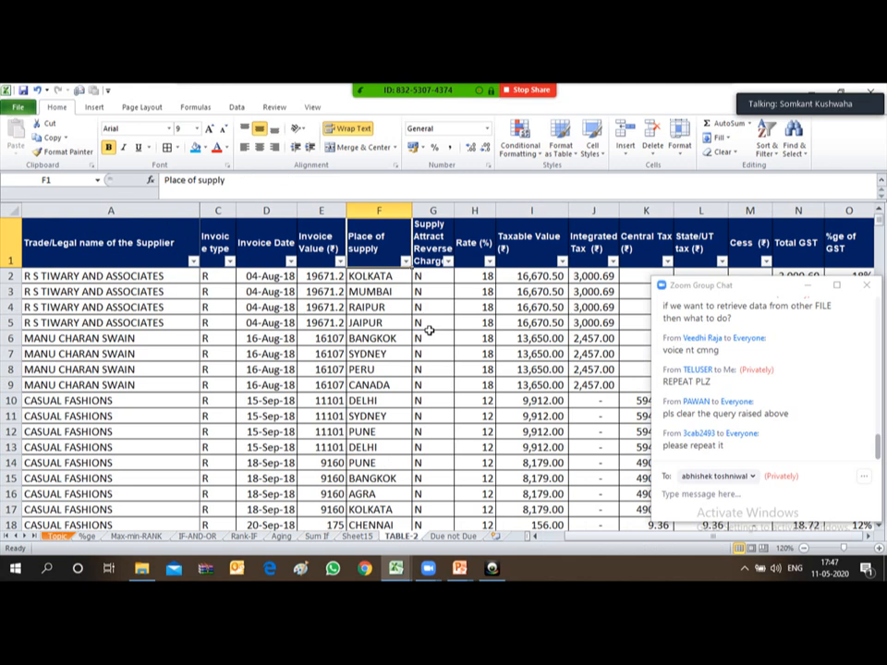
key("alt+Down")
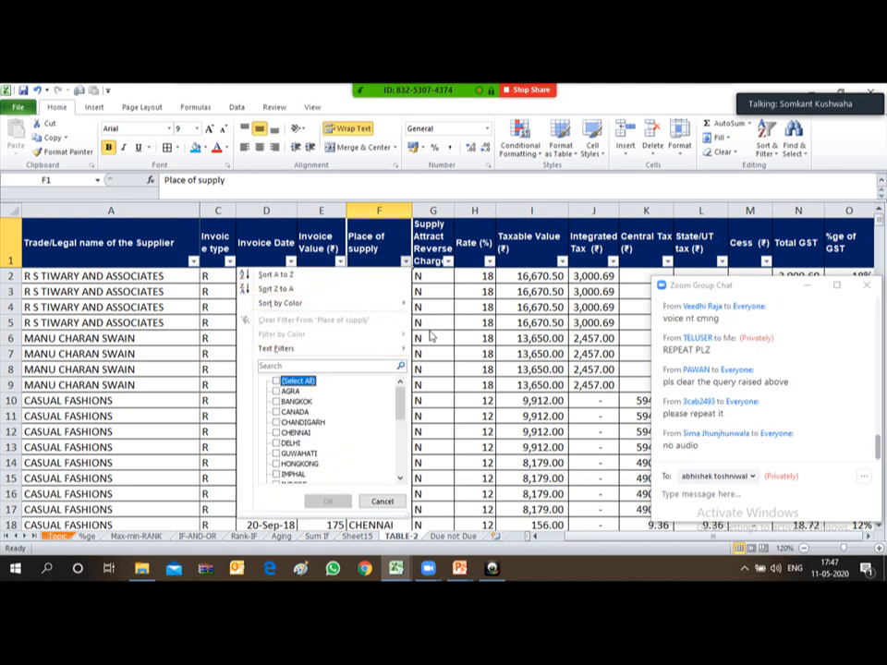
key("Down")
key("Down")
key("Down")
key("Down")
key("Down")
key("Down")
key("Down")
key("Down")
key("Down")
key("Down")
key("Down")
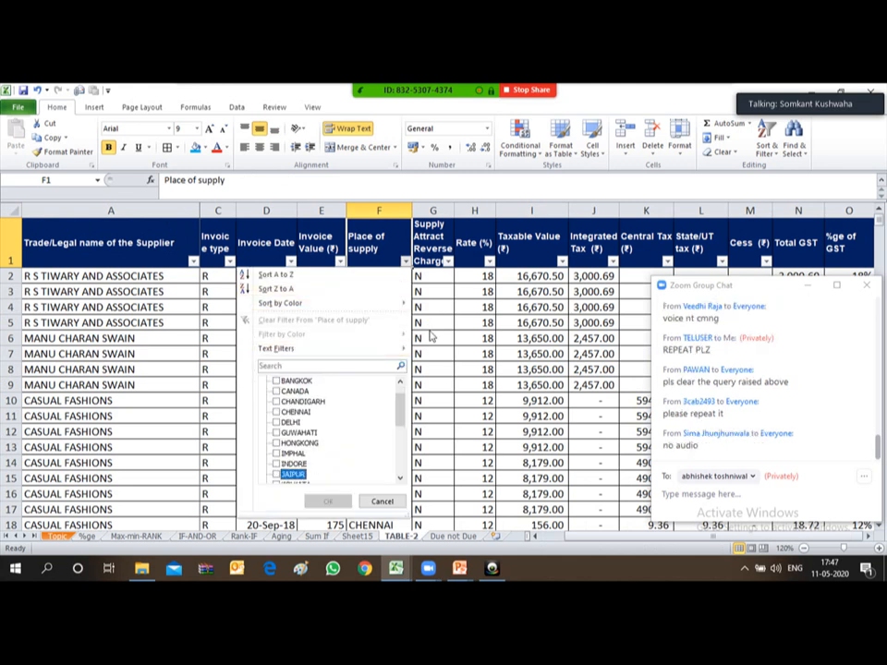
key("Down")
key("Down")
key("Up")
key("space")
key("Return")
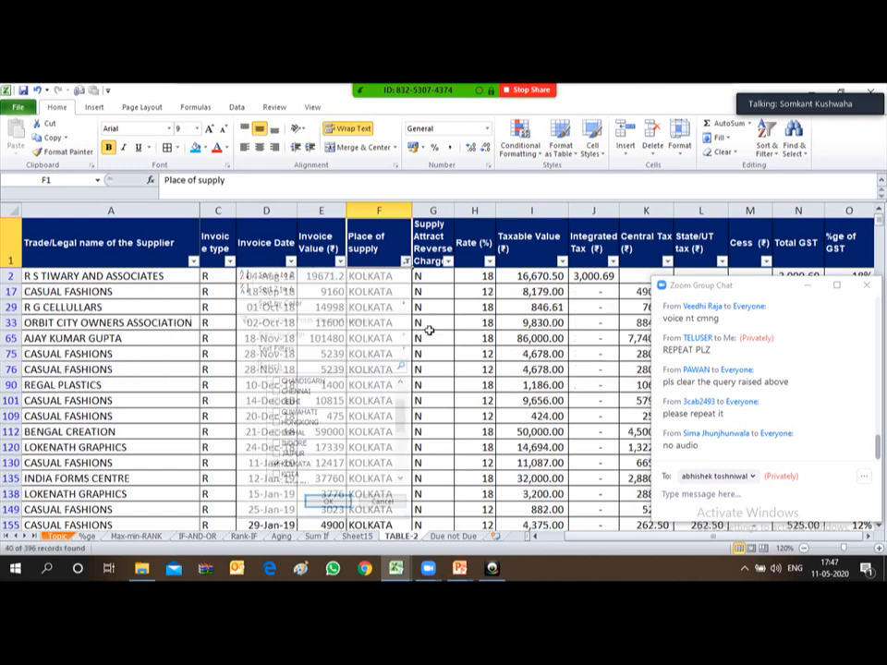
Check the running sum of the filtered KOLKATA rows by selecting their Taxable Value cells from I2 down to I263.
key("Down")
key("Right")
key("Right")
key("Right")
key("shift+Down")
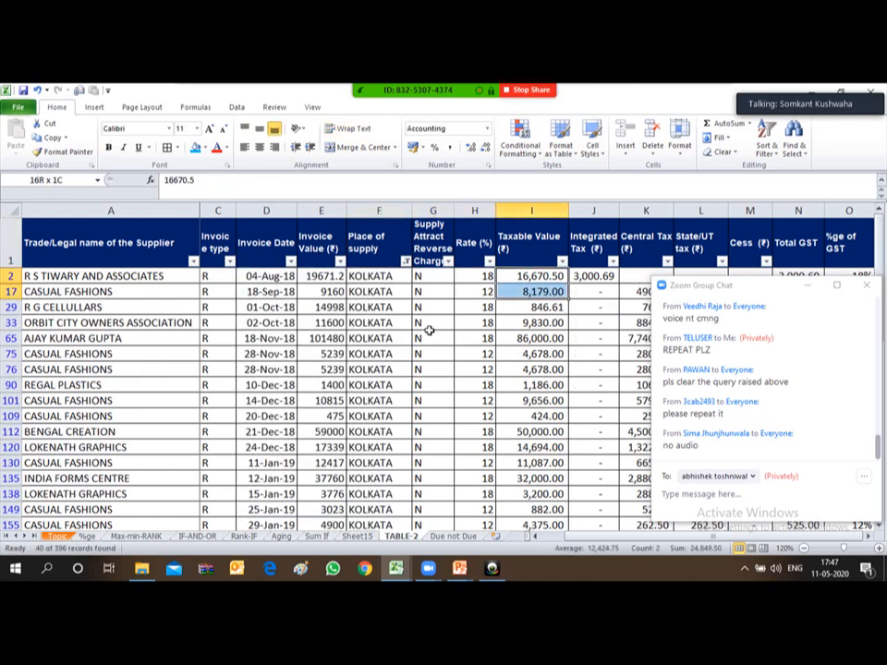
key("shift+Down")
key("shift+Down")
key("shift+Down")
key("shift+Down")
key("shift+Down")
key("shift+Down")
key("shift+Down")
key("shift+Down")
key("shift+Down")
key("shift+Down")
key("shift+Down")
key("shift+Down")
key("shift+Down")
key("shift+Down")
key("shift+Down")
key("shift+Down")
key("shift+Down")
key("shift+Down")
key("shift+Down")
key("shift+Down")
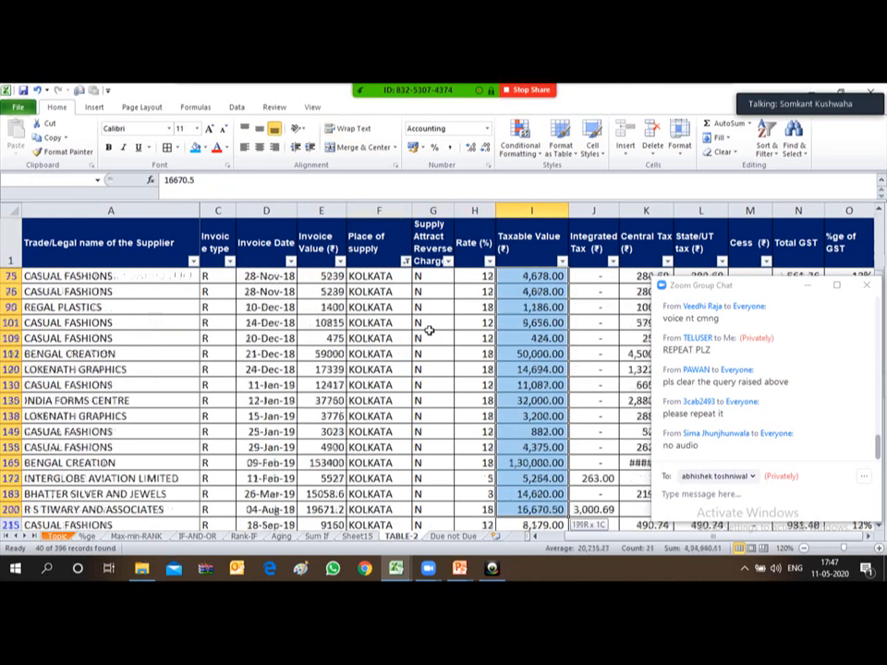
key("shift+Down")
key("shift+Down")
key("shift+Down")
key("shift+Down")
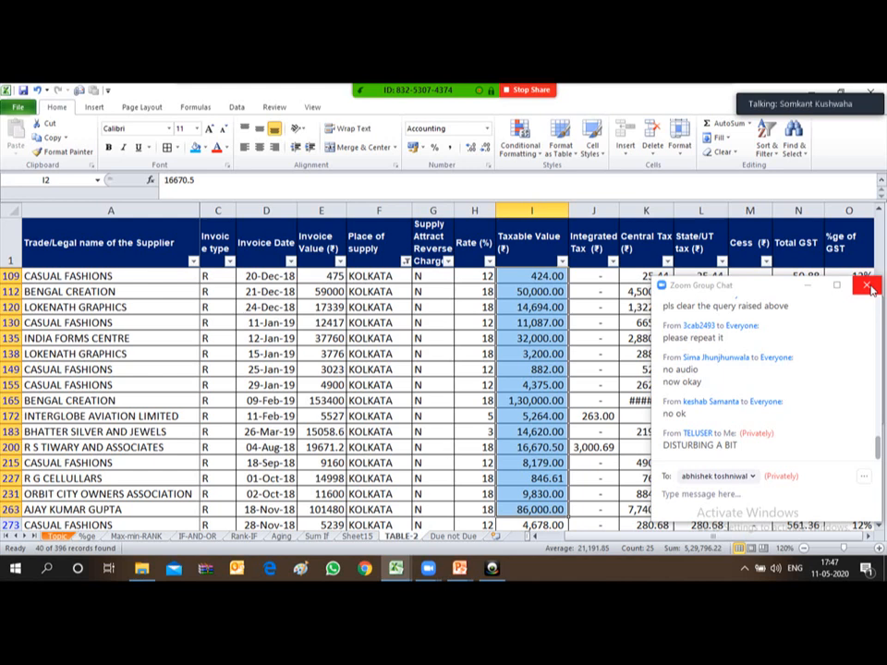
left_click(447, 325)
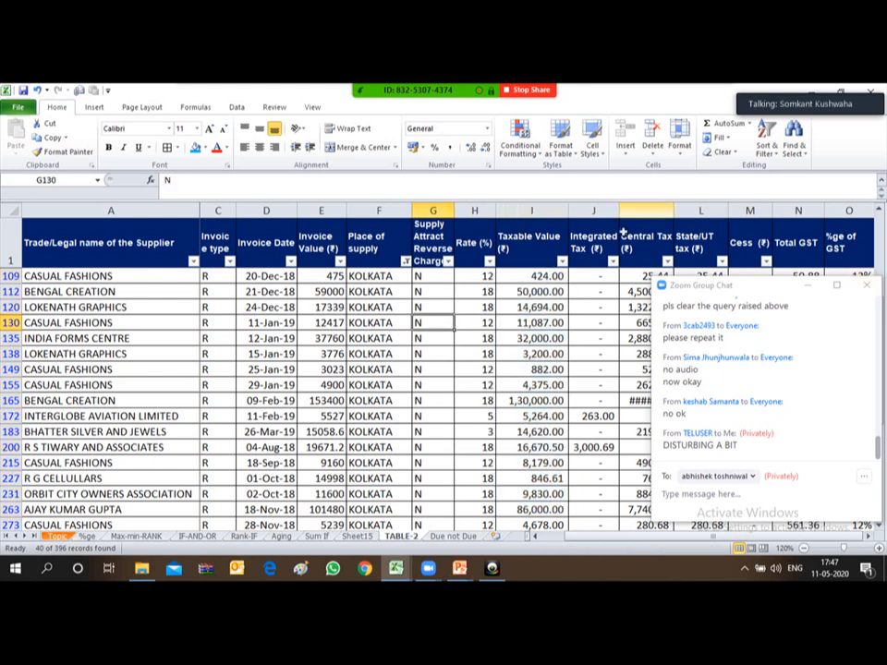
mouse_move(453, 91)
left_click(311, 96)
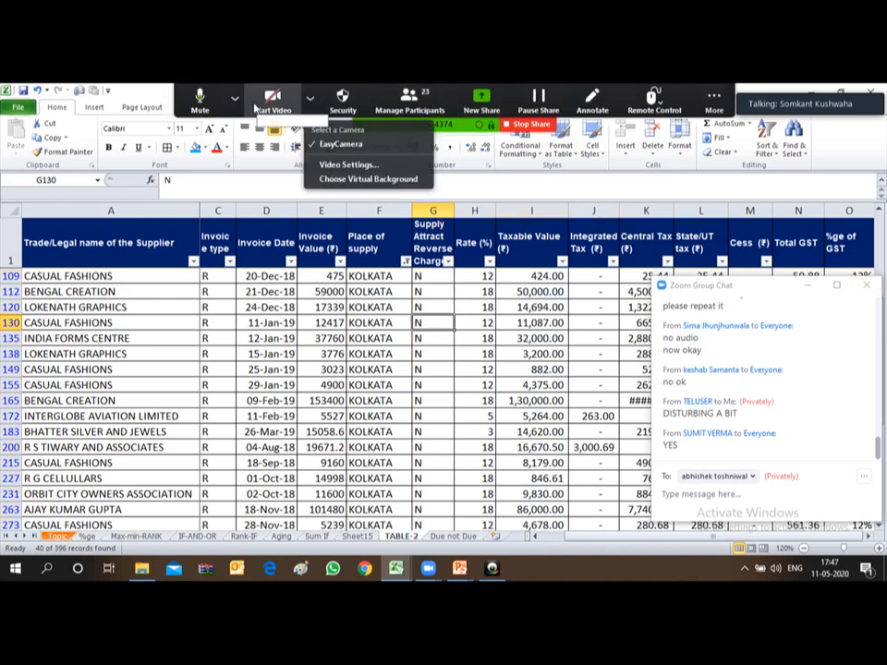
left_click(312, 96)
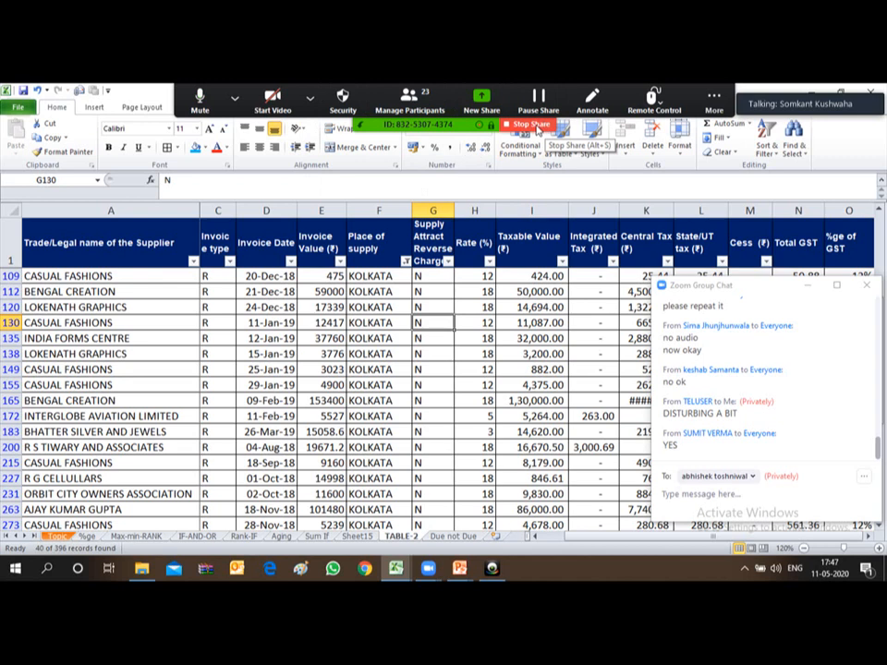
Stop the current screen share and share the "Microsoft Excel - Topics to be covered-10" window instead.
left_click(544, 125)
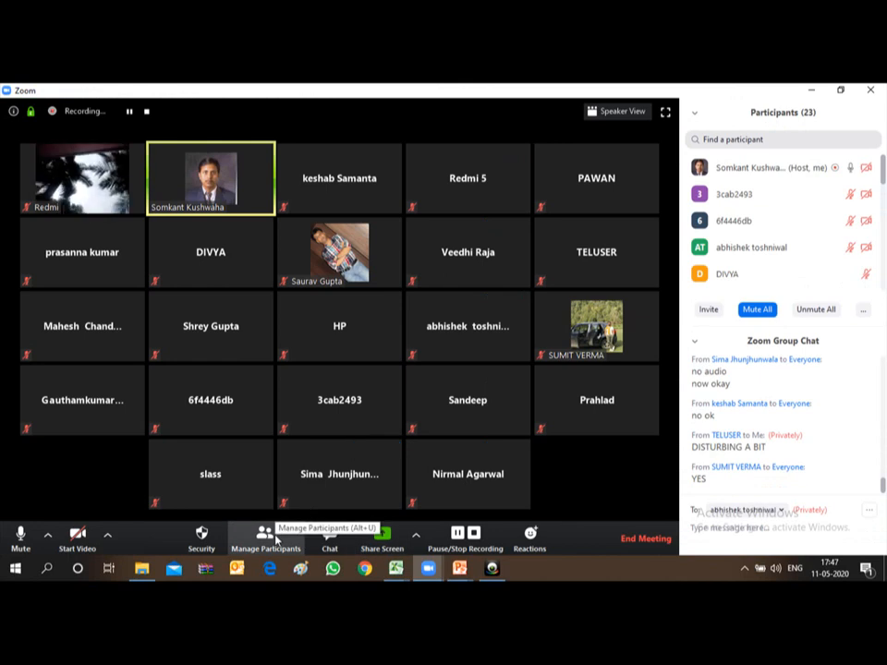
left_click(382, 538)
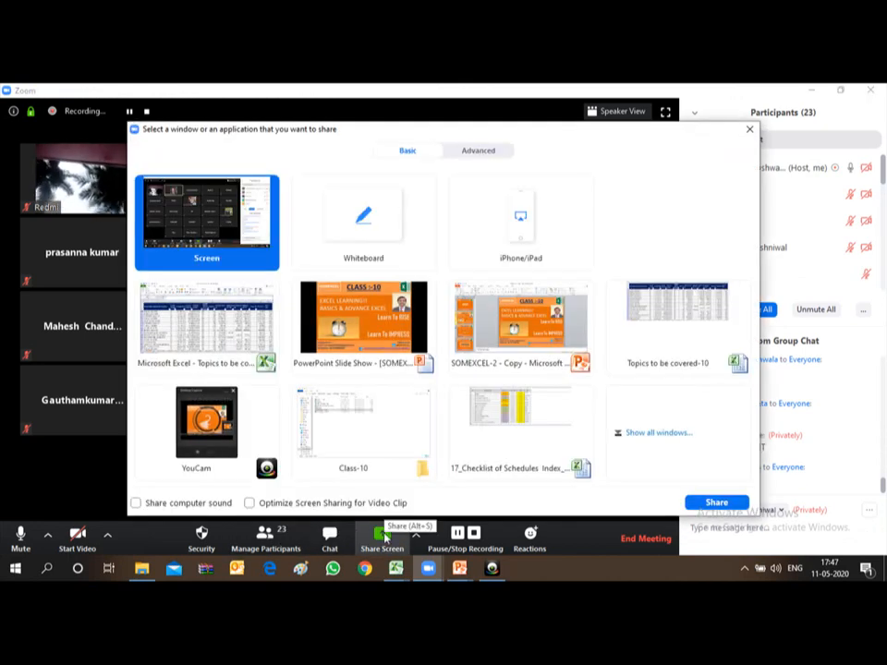
left_click(215, 329)
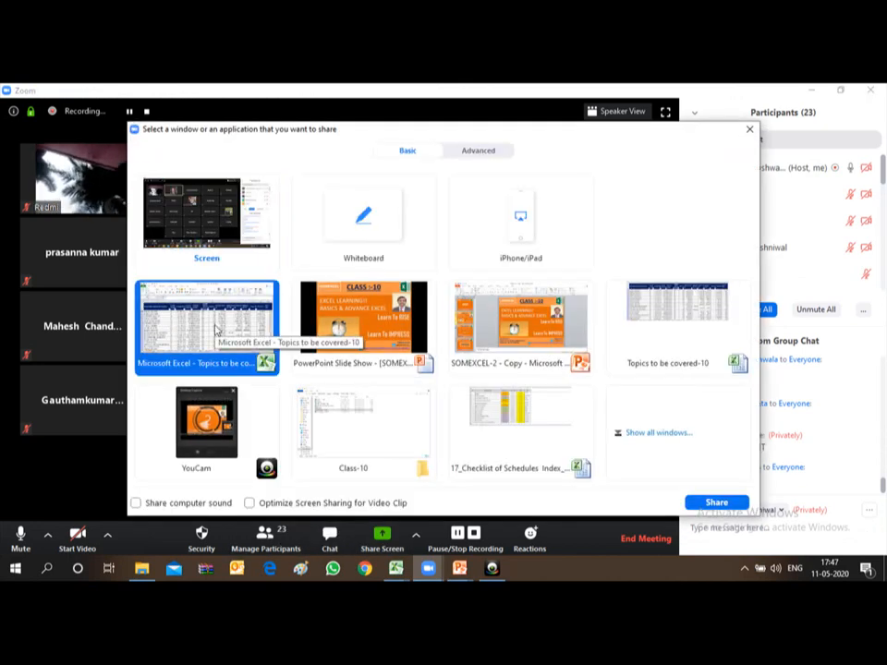
left_click(706, 502)
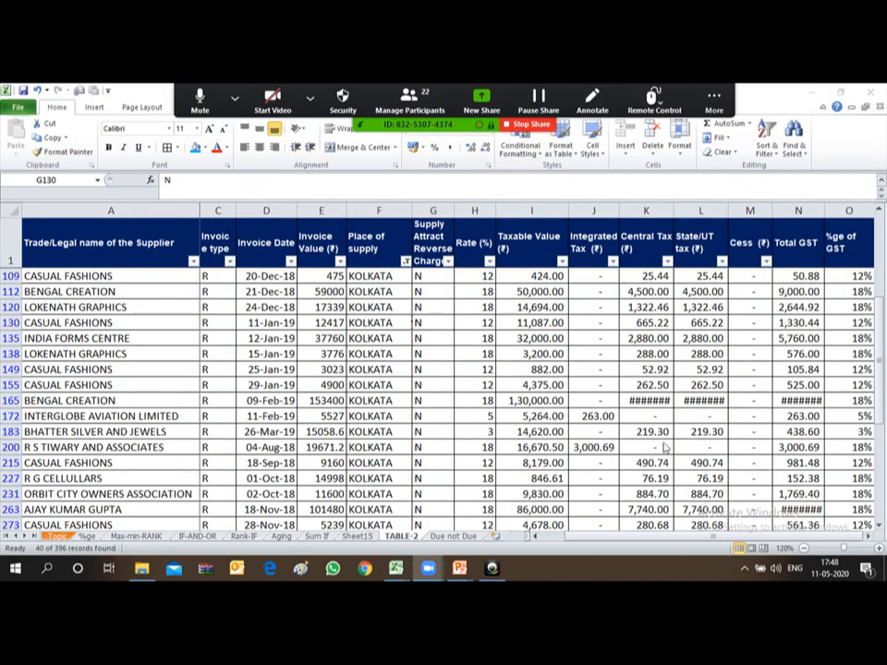
Read the latest messages in the meeting chat and close the chat window.
left_click(715, 100)
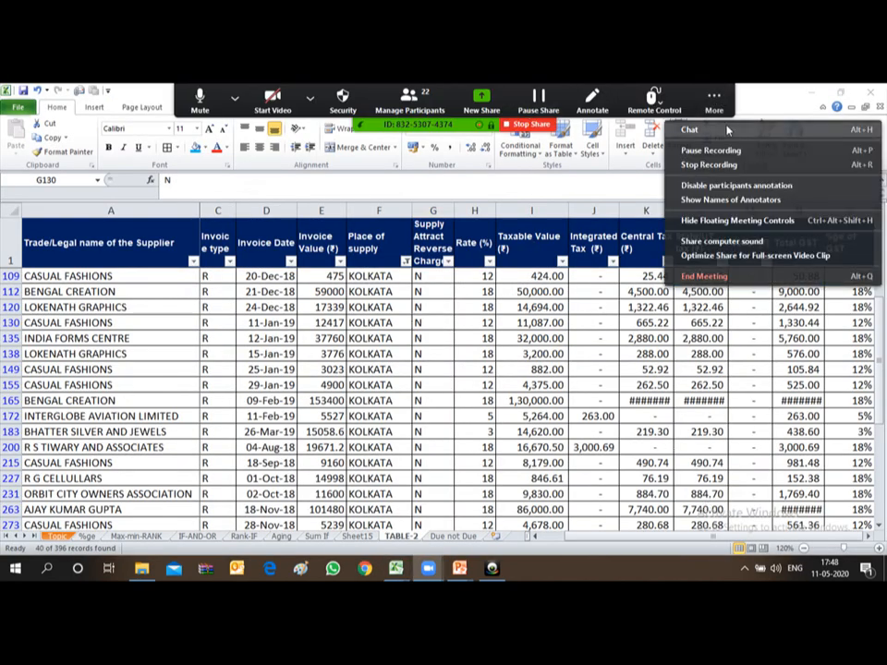
left_click(689, 130)
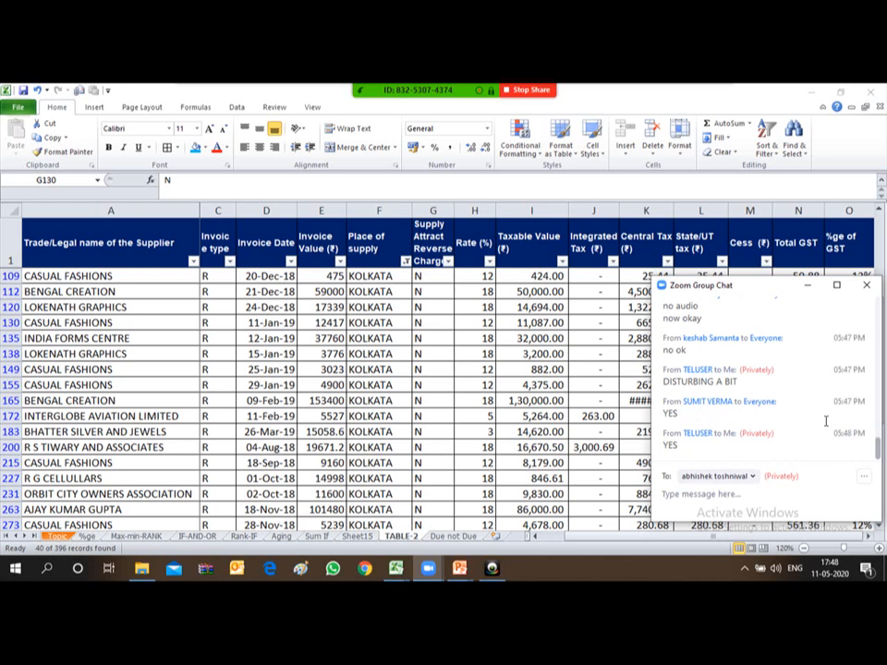
left_click(869, 285)
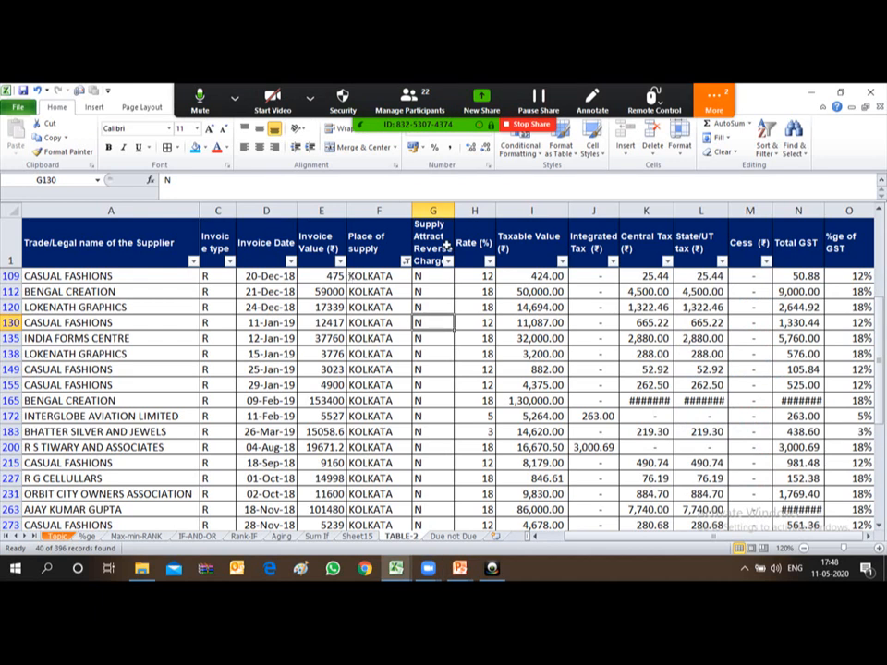
Check the meeting chat again for the participants' new replies, and close it.
left_click(379, 242)
left_click(719, 93)
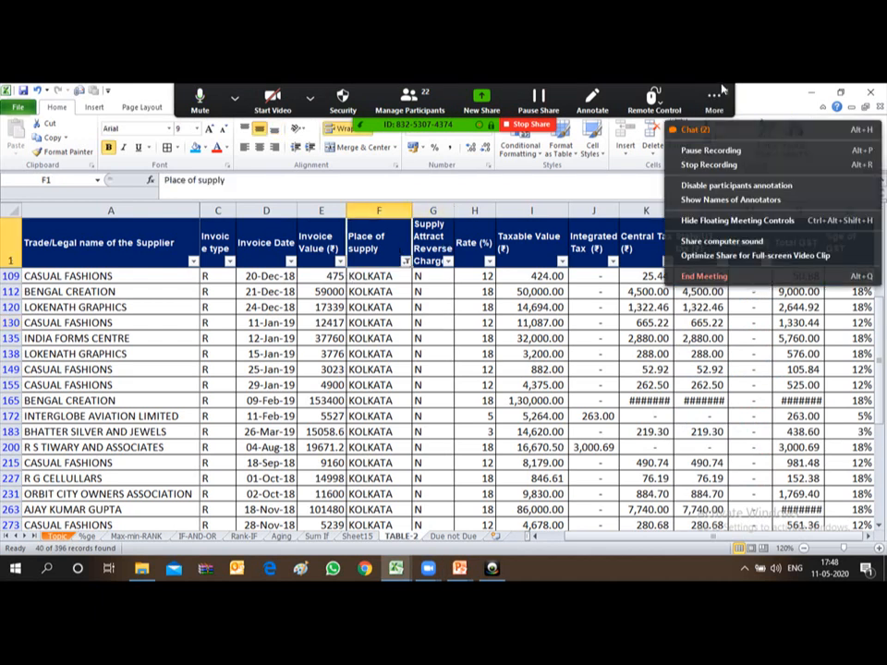
left_click(730, 129)
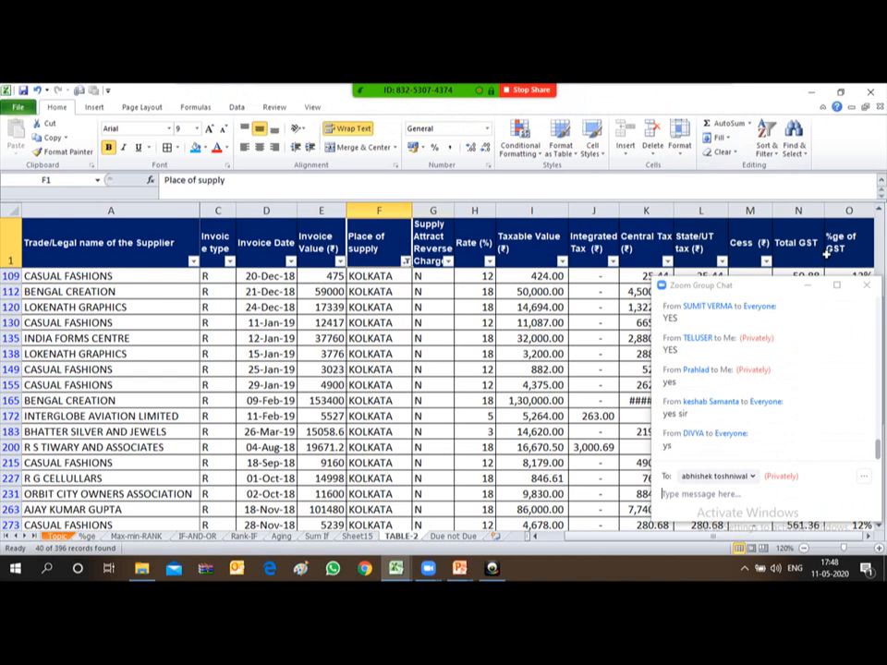
left_click(867, 284)
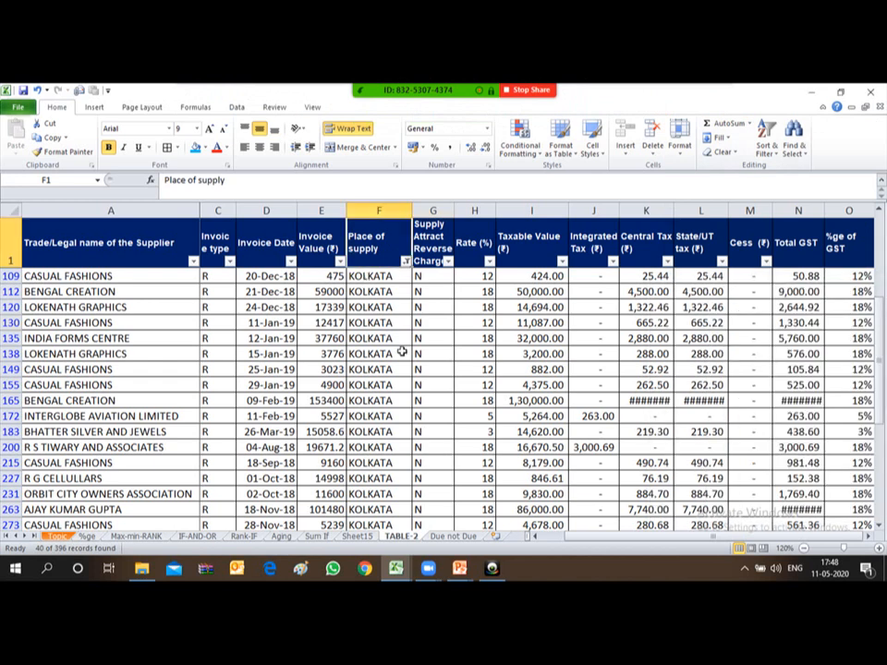
Check the sum of all filtered KOLKATA Taxable Value cells from I2 to I381 on TABLE-2 against the pivot table on Sheet15.
key("Down")
key("Right")
key("Up")
key("Left")
key("Right")
key("Right")
key("Right")
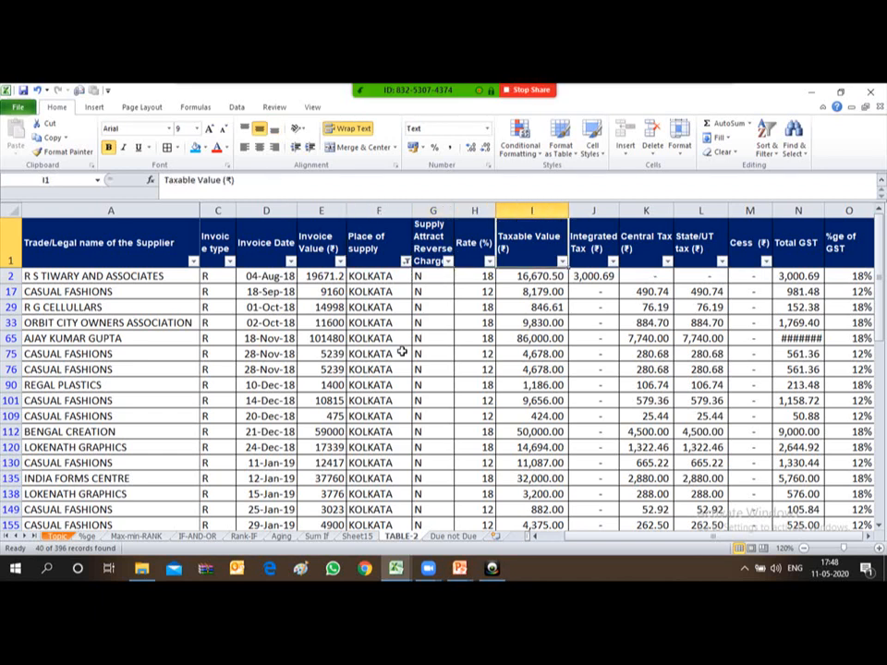
key("Down")
key("ctrl+shift+Down")
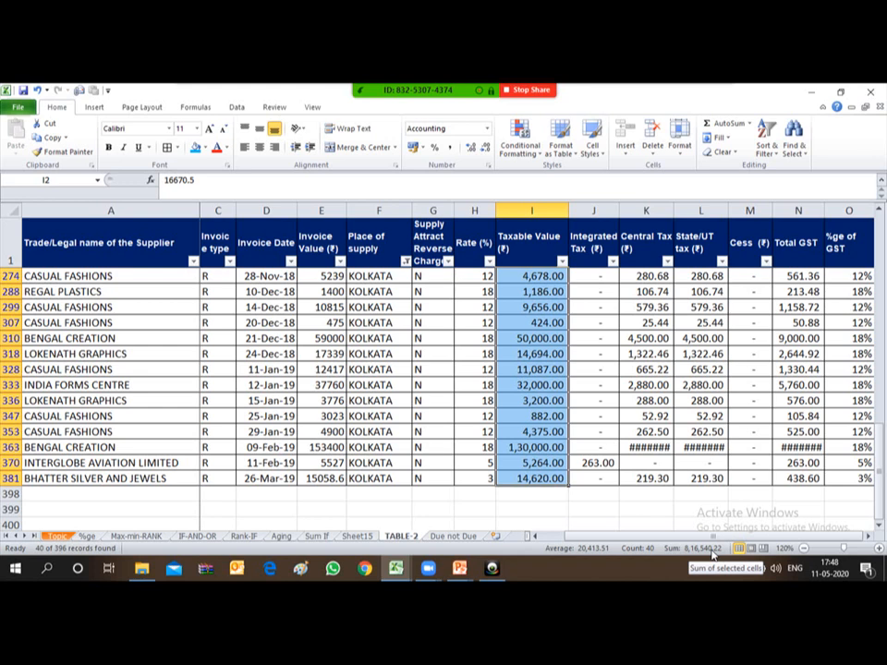
left_click(359, 537)
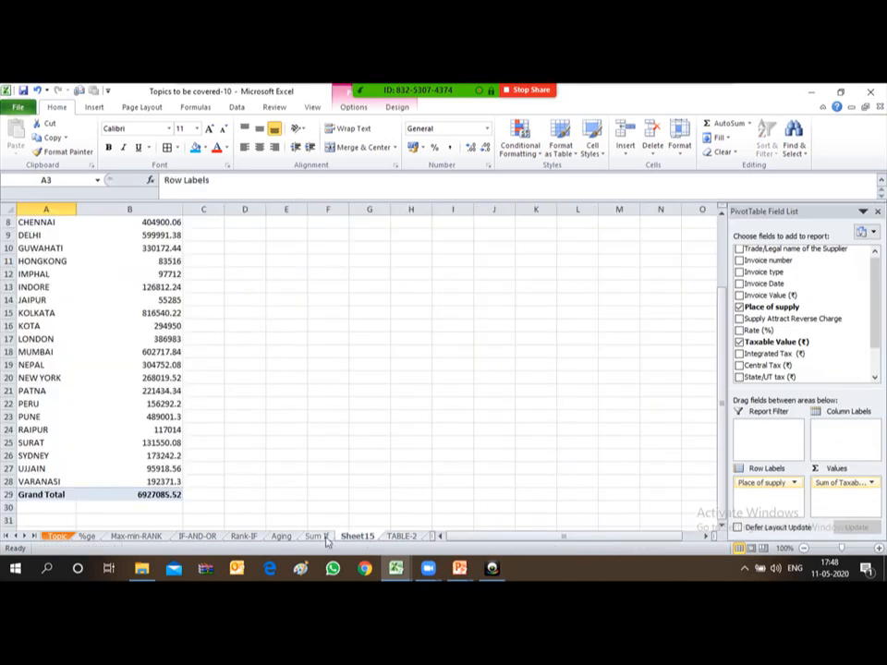
Start a SUMIF formula in C2 of the Sum If sheet with columns F:I of TABLE-2 as its range.
left_click(317, 536)
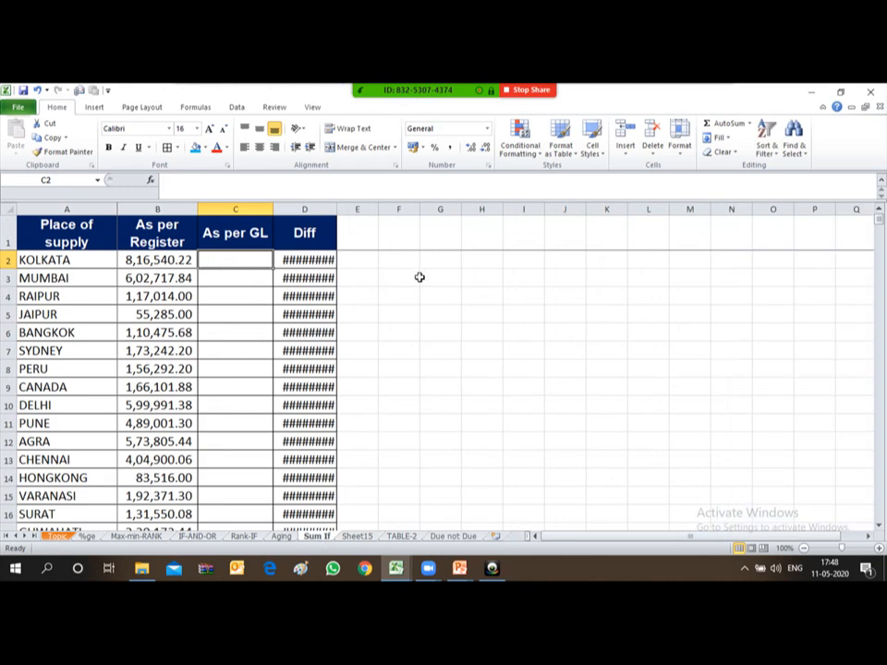
type("=sum")
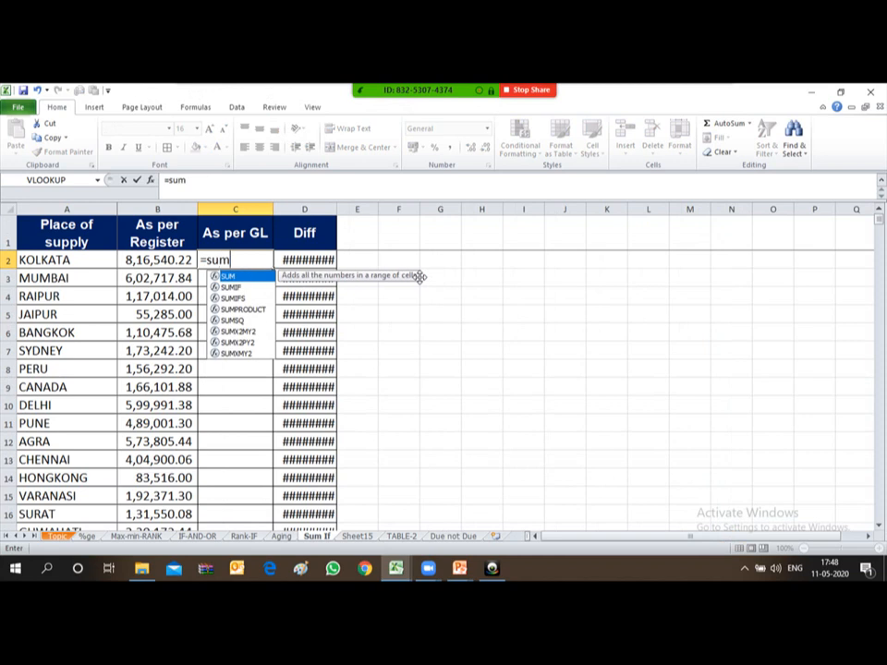
type("if(")
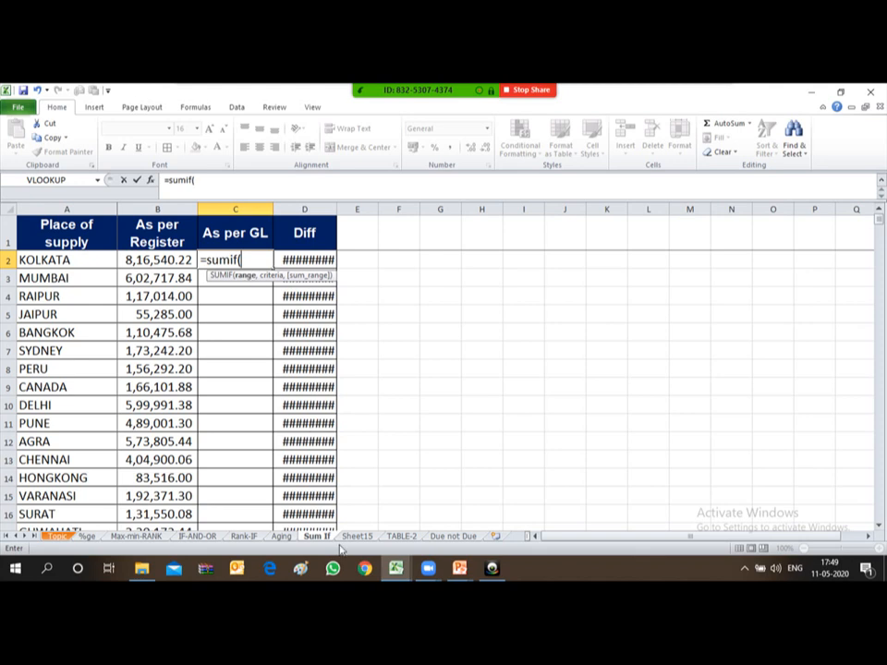
left_click(401, 535)
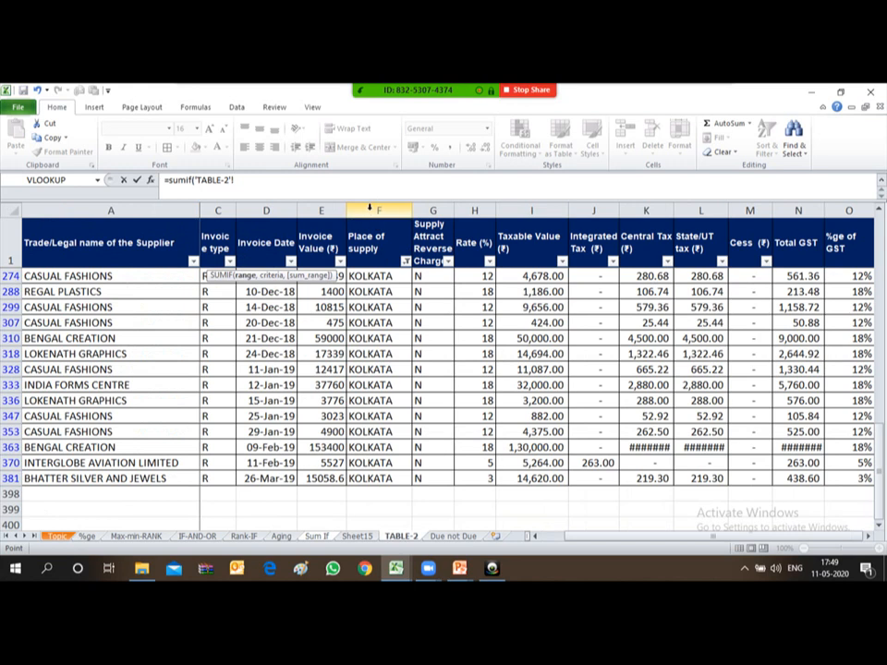
left_click(377, 209)
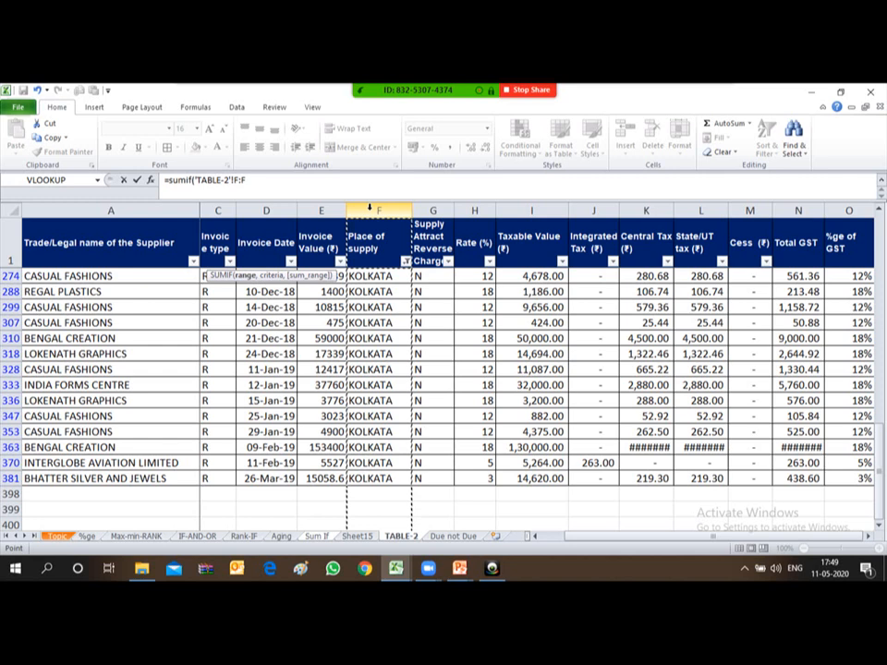
key("shift+Right")
key("shift+Right")
key("shift+Right")
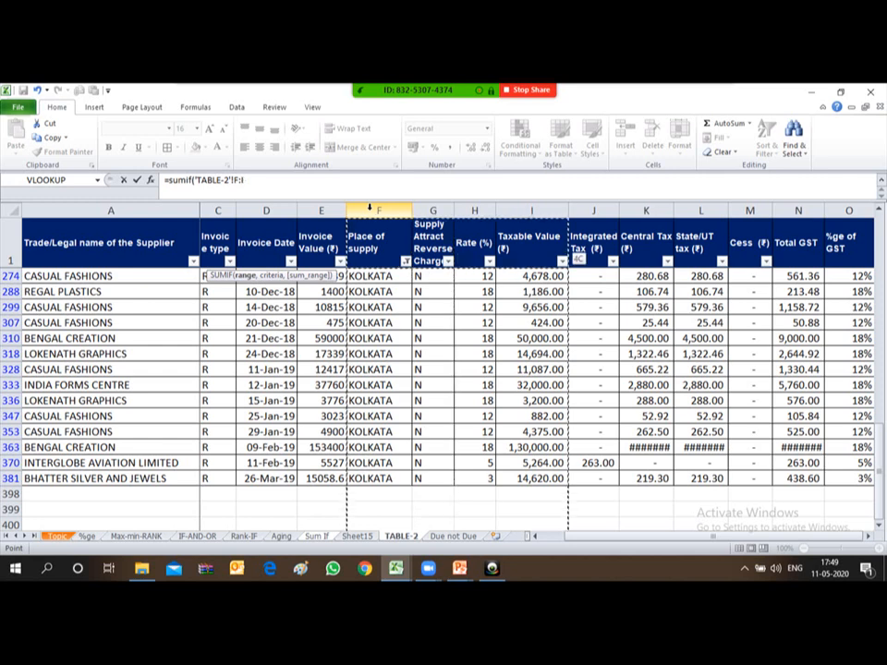
type(",")
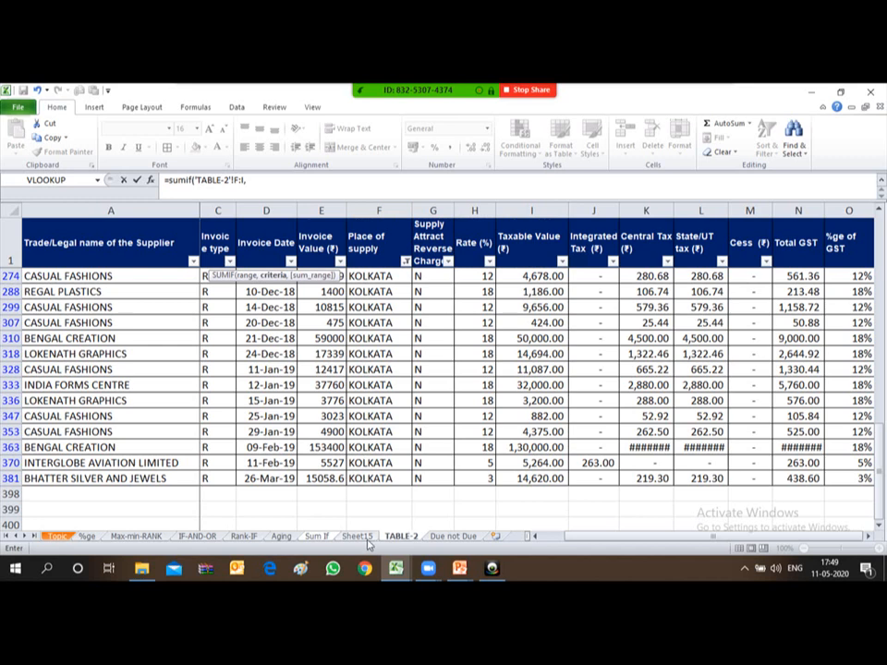
Complete the SUMIF formula with cell A2 of the Sum If sheet as criteria and column I of TABLE-2 as sum range.
left_click(316, 536)
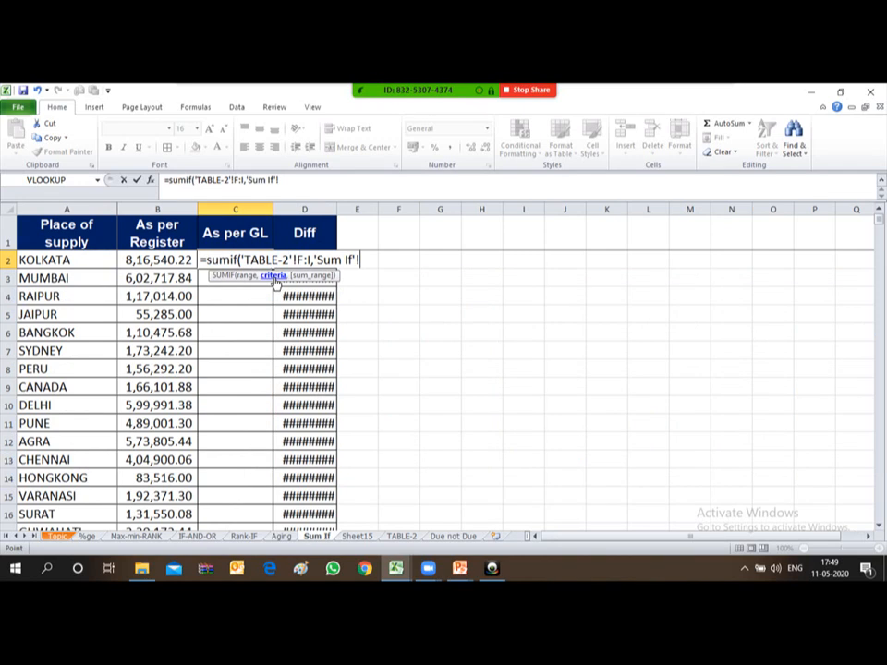
left_click(48, 262)
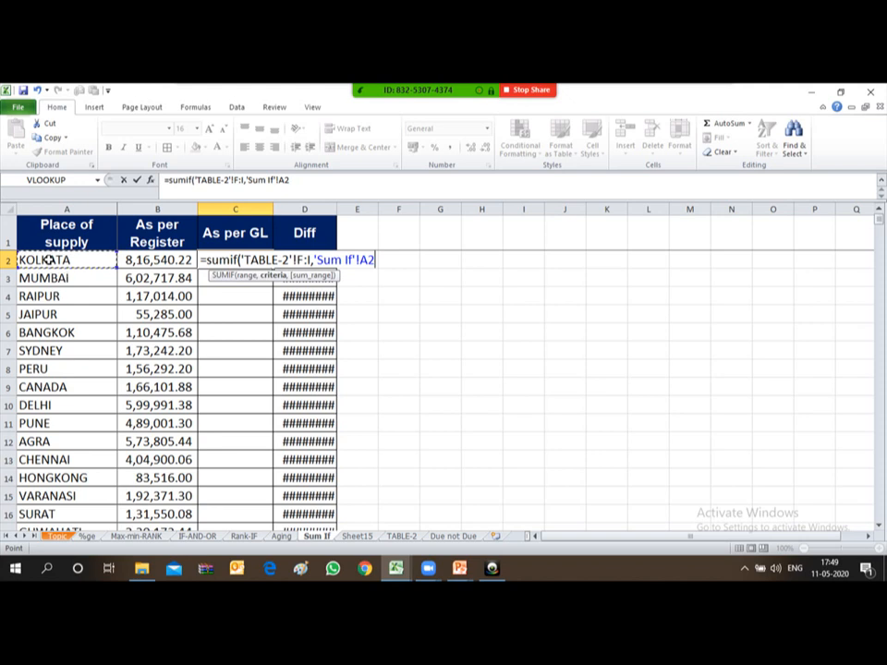
type(",")
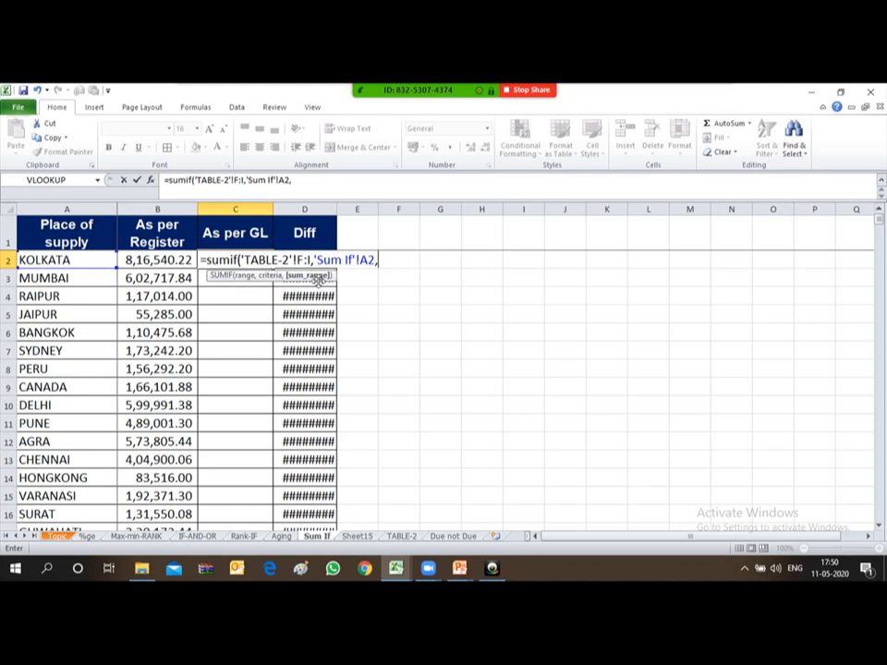
left_click(402, 535)
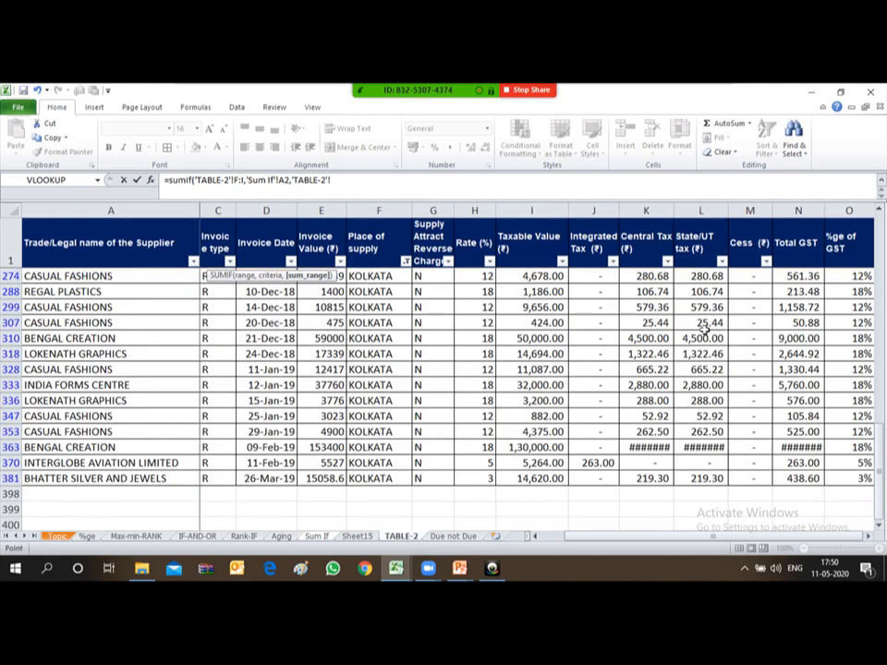
left_click(523, 210)
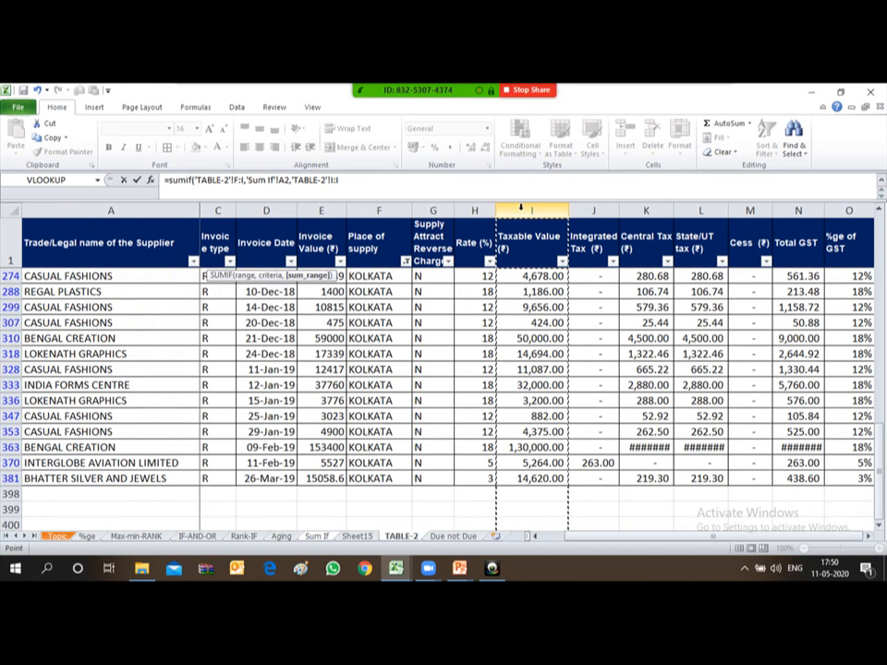
type(")")
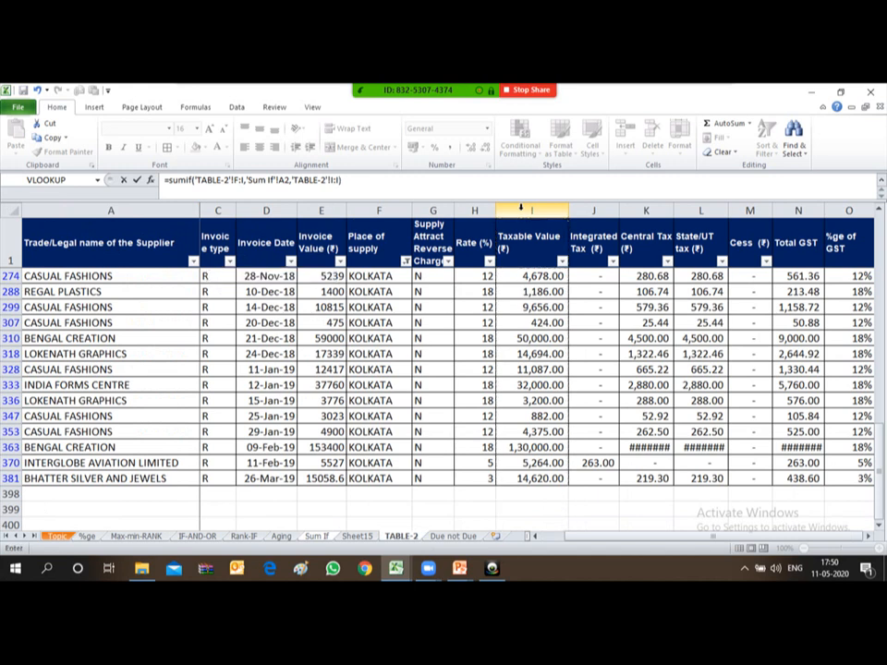
key("Return")
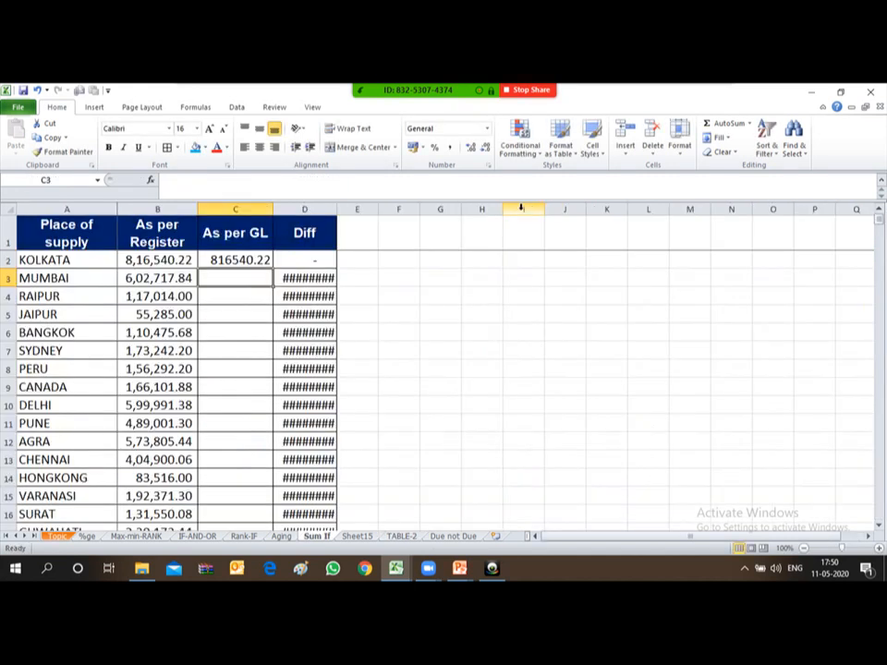
Copy the SUMIF formula from C2 down the As per GL column to the CHANDIGARH row, C26.
key("Up")
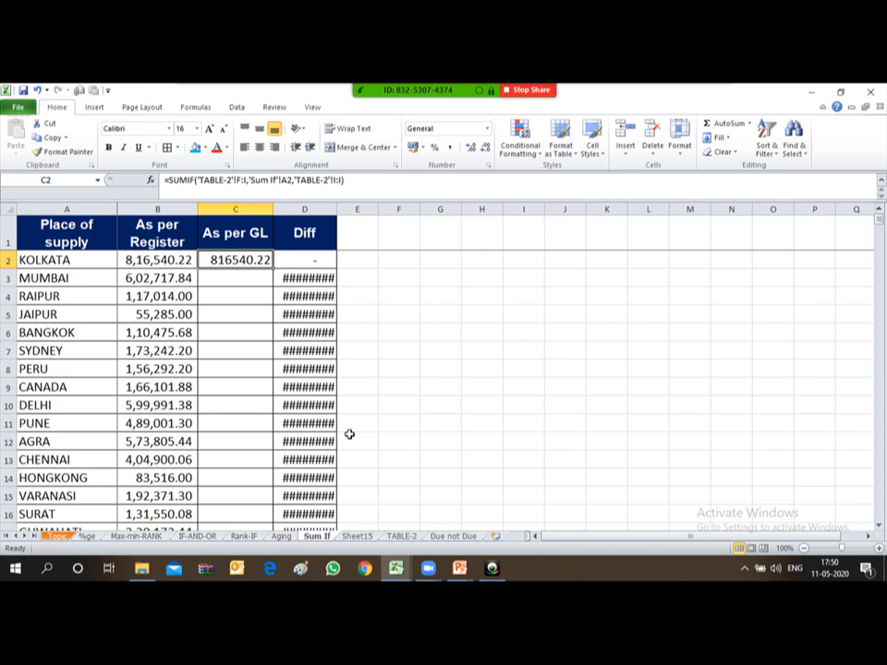
key("ctrl+c")
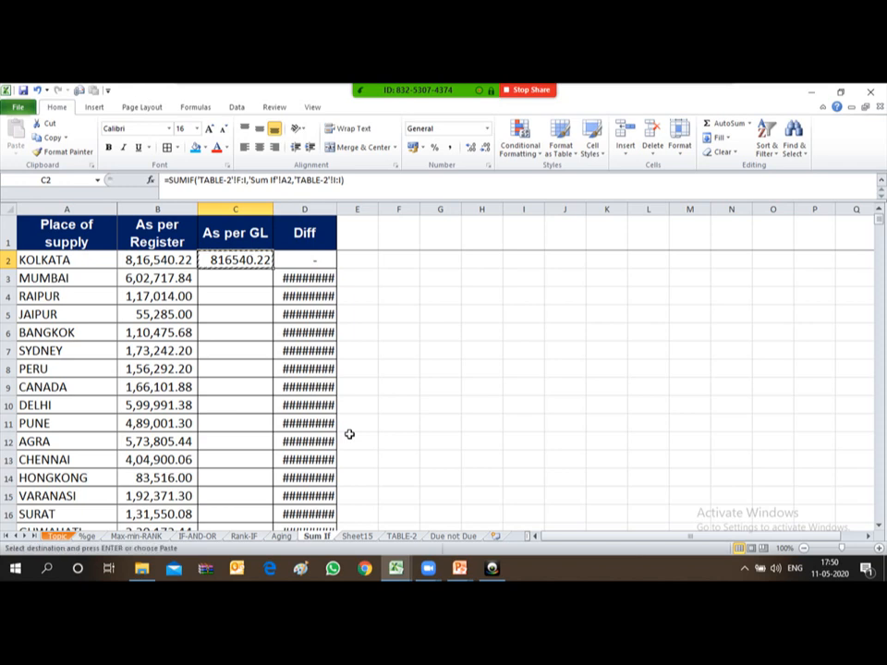
key("Left")
key("ctrl+Down")
key("Down")
key("Right")
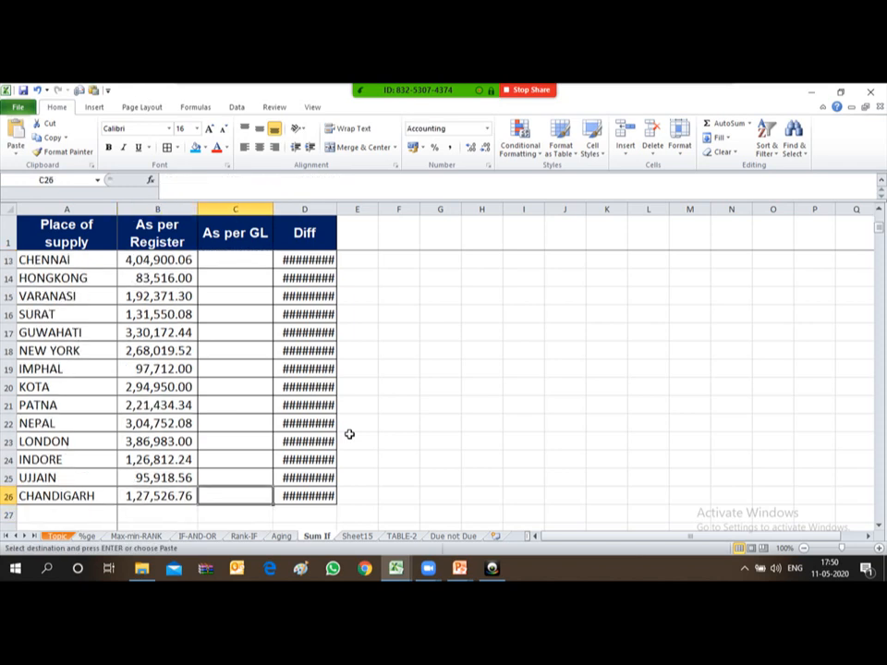
key("Up")
key("ctrl+shift+Up")
key("Return")
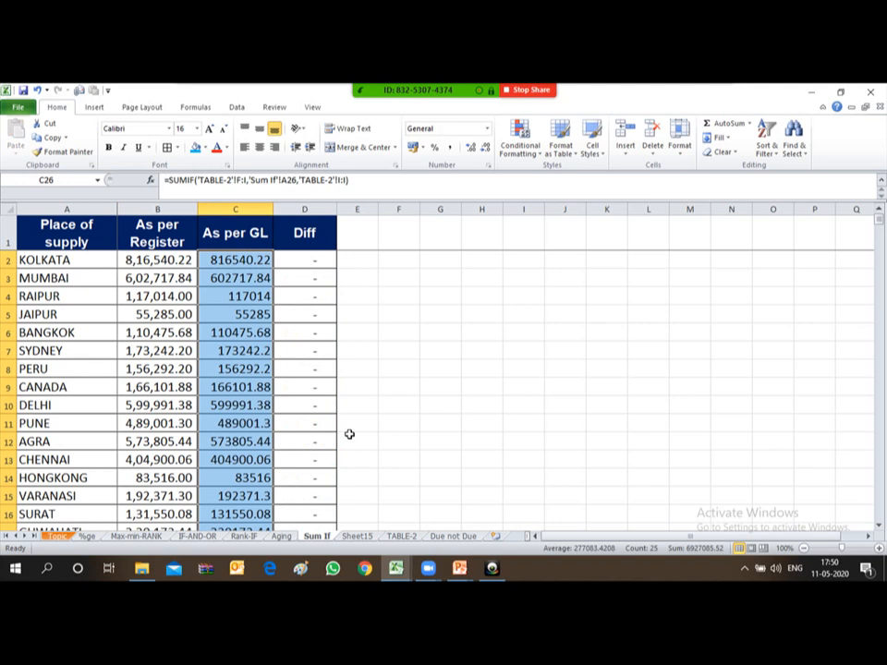
Review the As per GL formulas, the Diff column and the As per Register values across the place of supply rows.
key("Down")
key("Up")
key("Up")
key("Up")
key("Up")
key("Up")
key("Up")
key("Up")
key("Up")
key("Up")
key("Up")
key("Up")
key("Up")
key("Up")
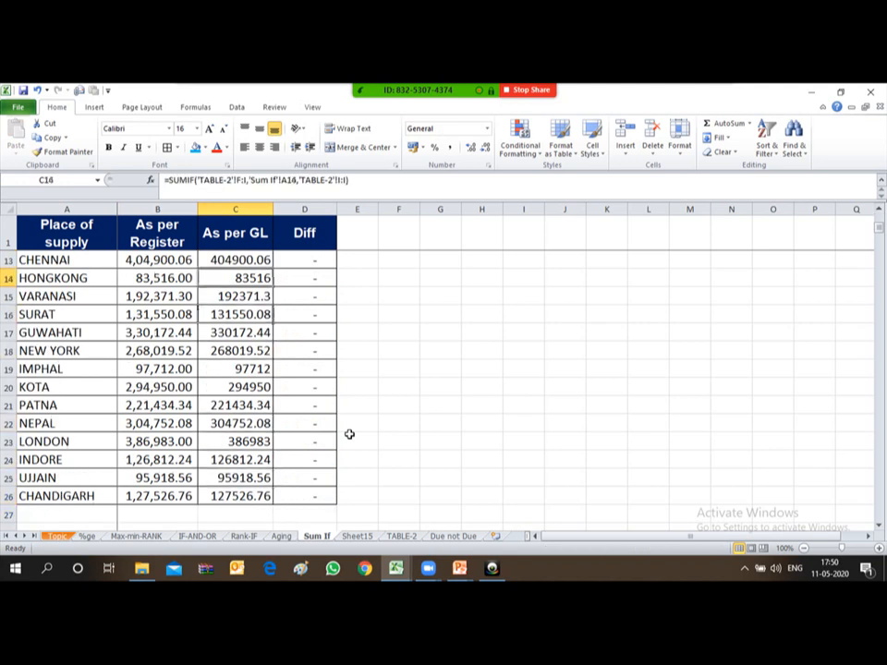
key("Right")
key("Up")
key("Up")
key("Up")
key("Up")
key("Up")
key("Up")
key("Up")
key("Up")
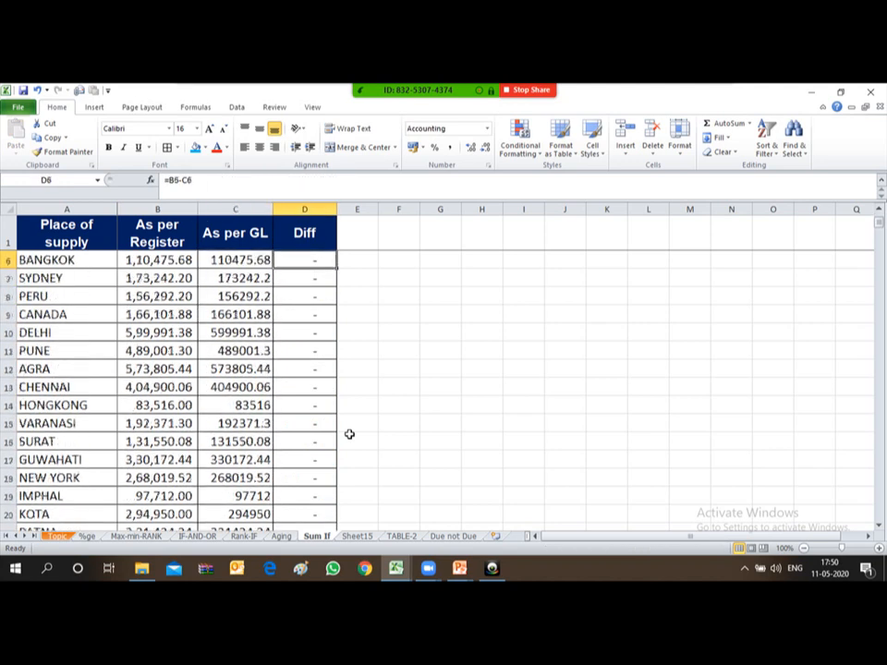
key("Left")
key("Left")
key("Up")
key("Up")
key("Up")
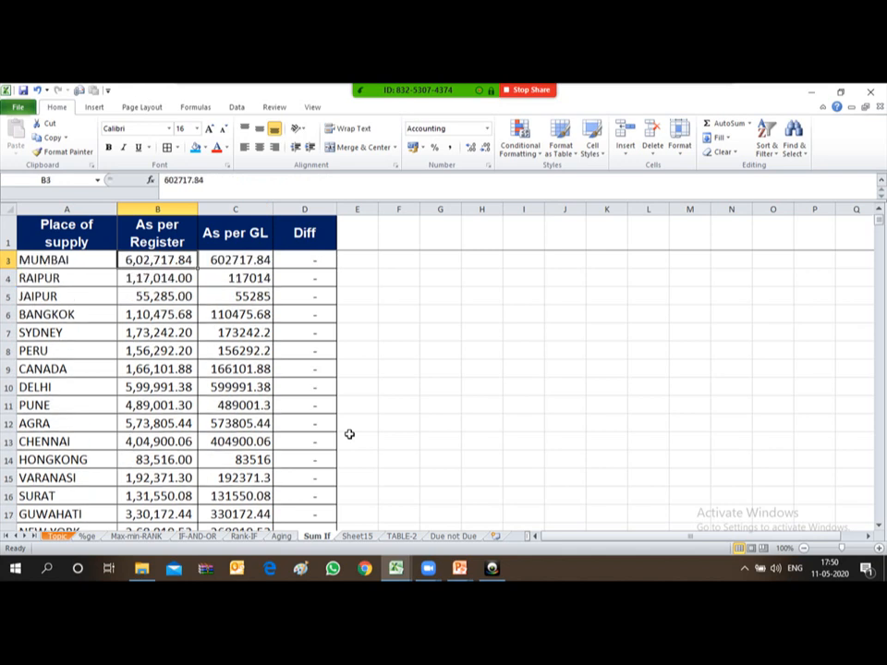
key("ctrl+Up")
key("Down")
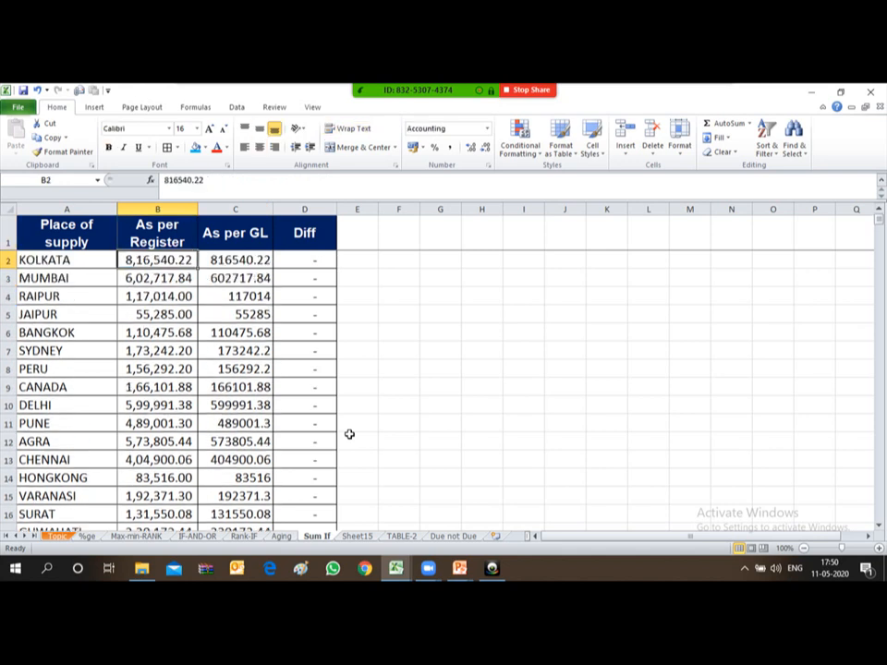
key("Down")
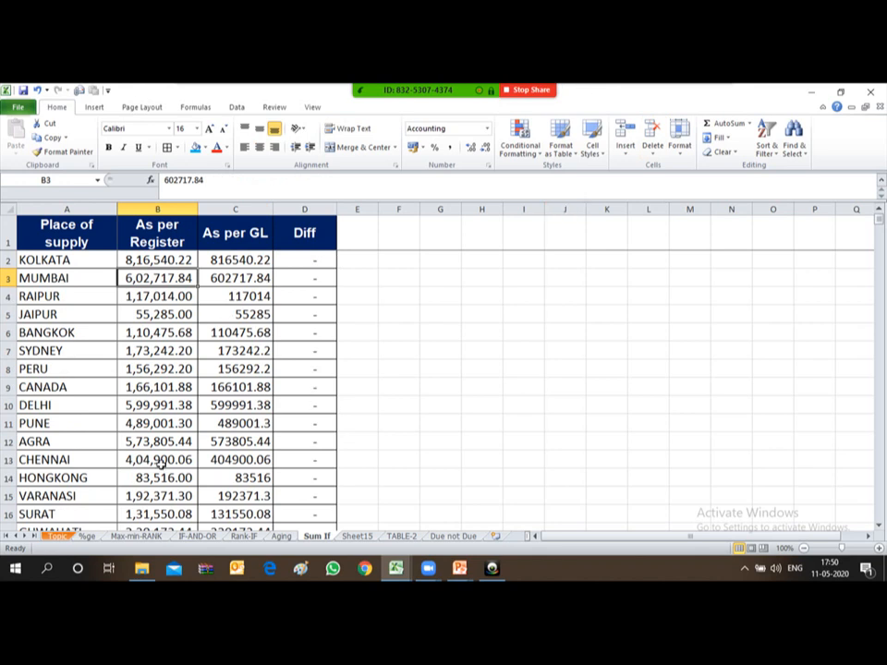
Mark the Sum if topic as covered on the Topic sheet by entering a in the Webdings-formatted cell C6.
left_click(55, 537)
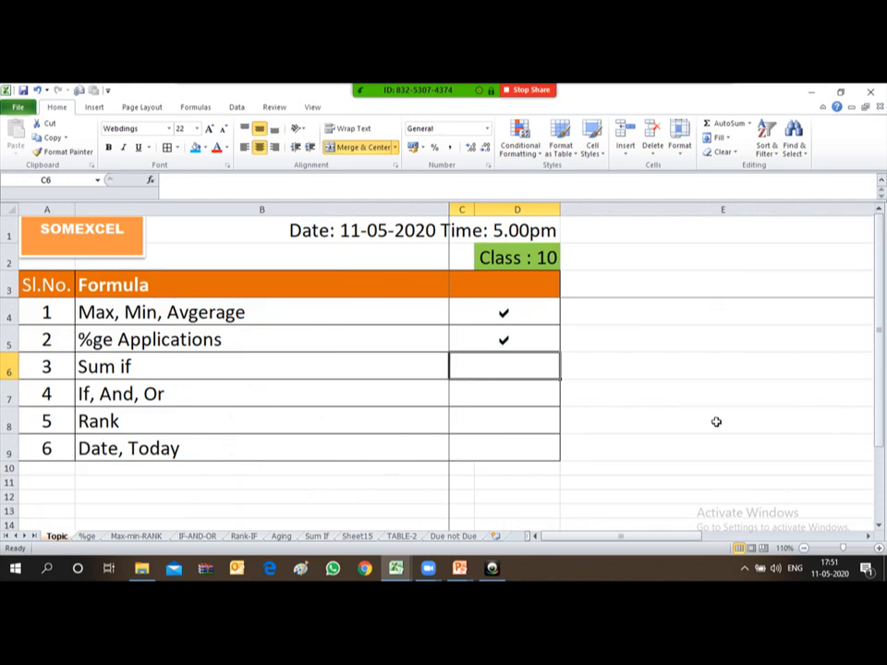
type("a")
key("Return")
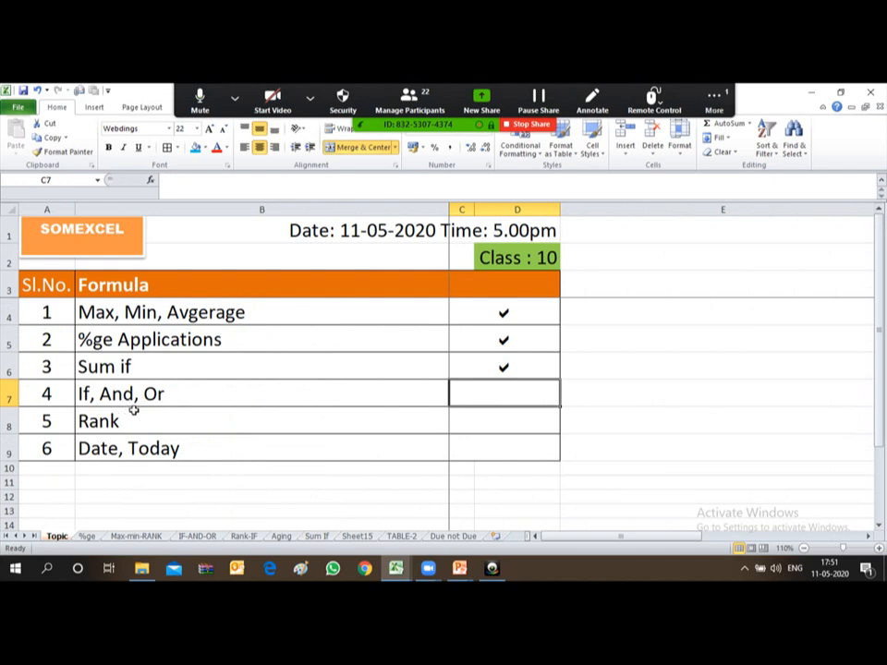
Read the new meeting chat messages, admit the participant from the waiting room, and return to cell C7 of the Topic sheet.
left_click(714, 100)
left_click(709, 130)
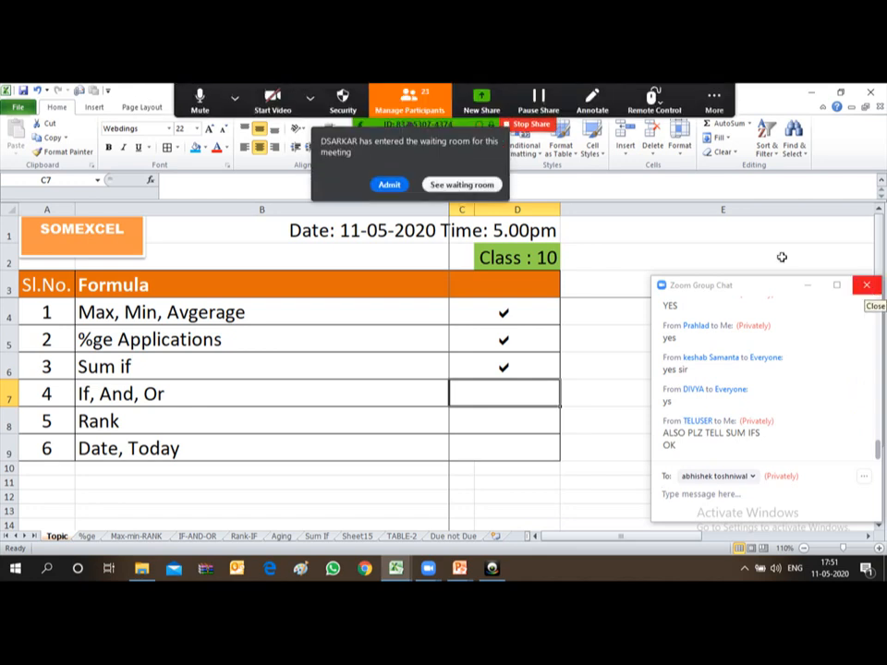
left_click(390, 185)
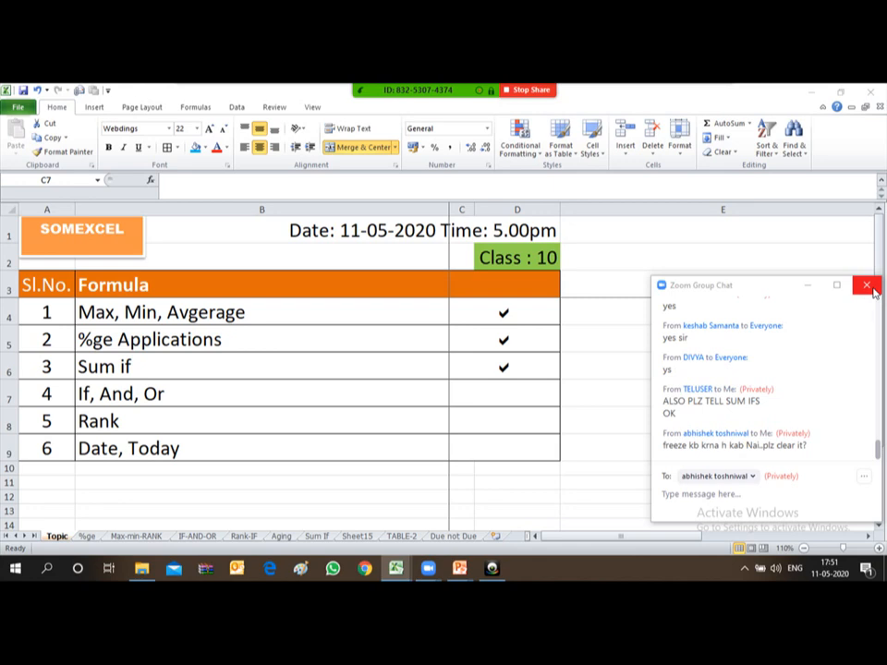
left_click(871, 288)
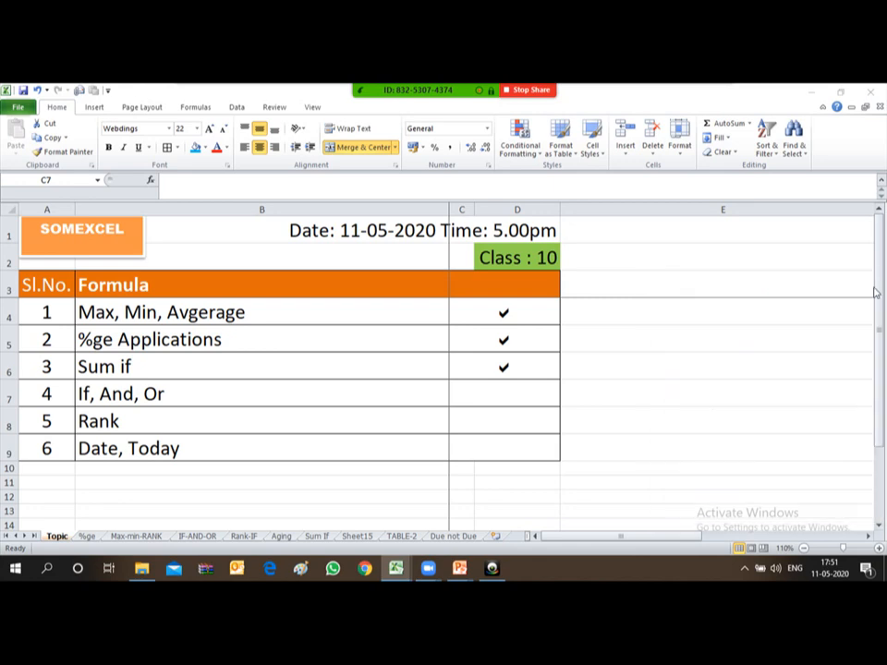
left_click(496, 392)
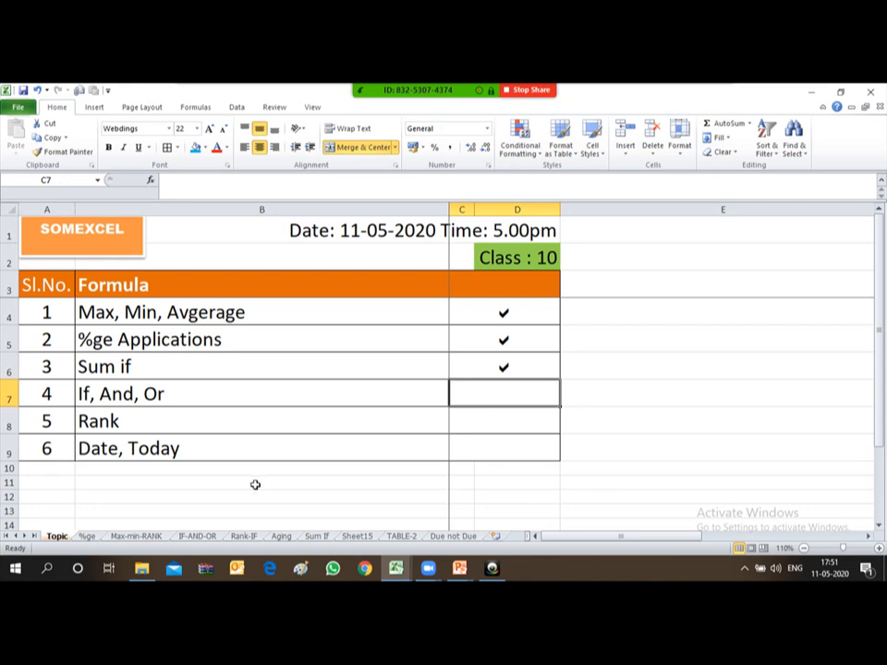
Open the IF-AND-OR sheet, examine its Employee, Qty and Amount columns, and admit the participant from the waiting room.
left_click(197, 538)
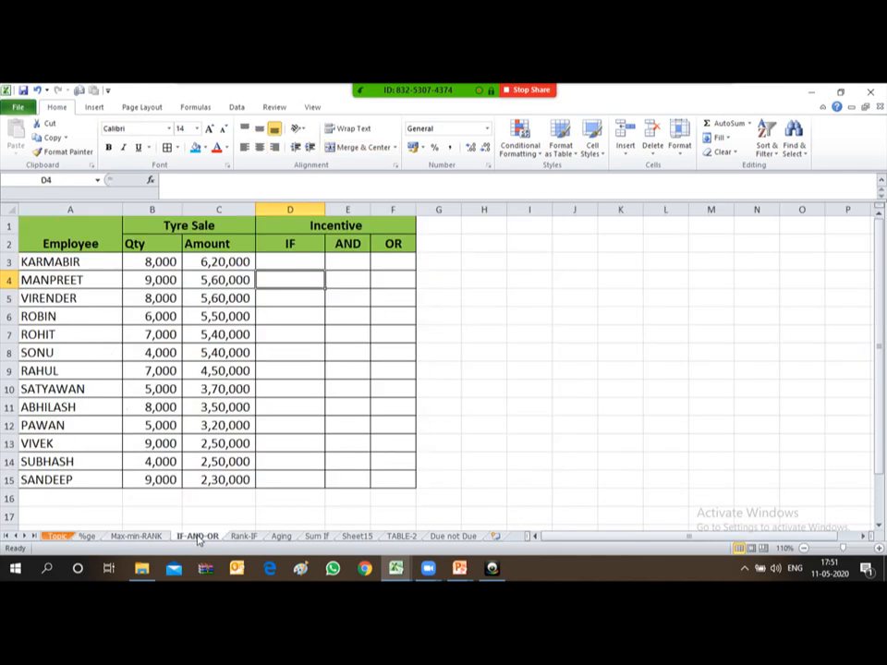
key("Left")
key("Left")
key("Left")
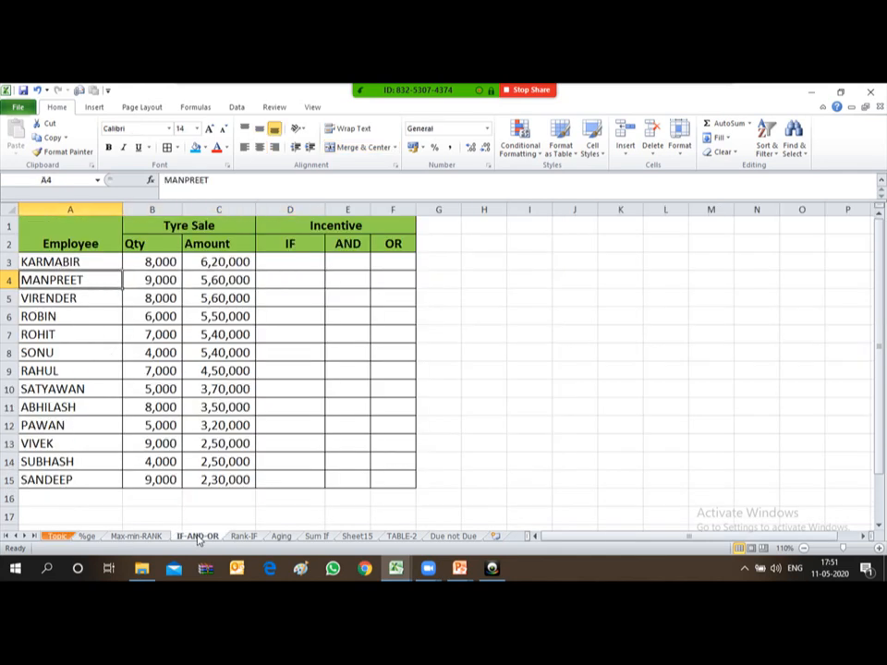
key("Up")
key("Up")
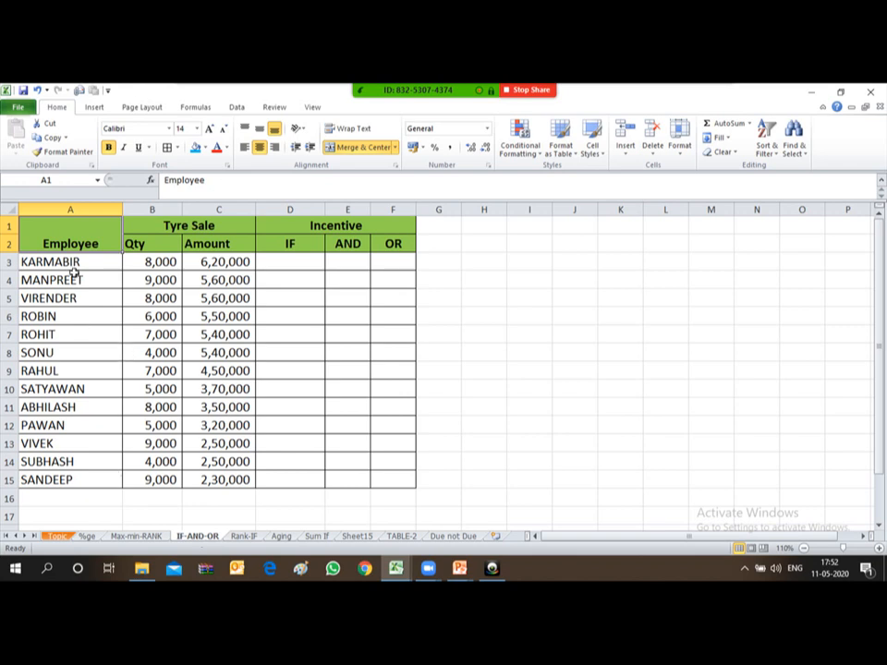
left_click(68, 209)
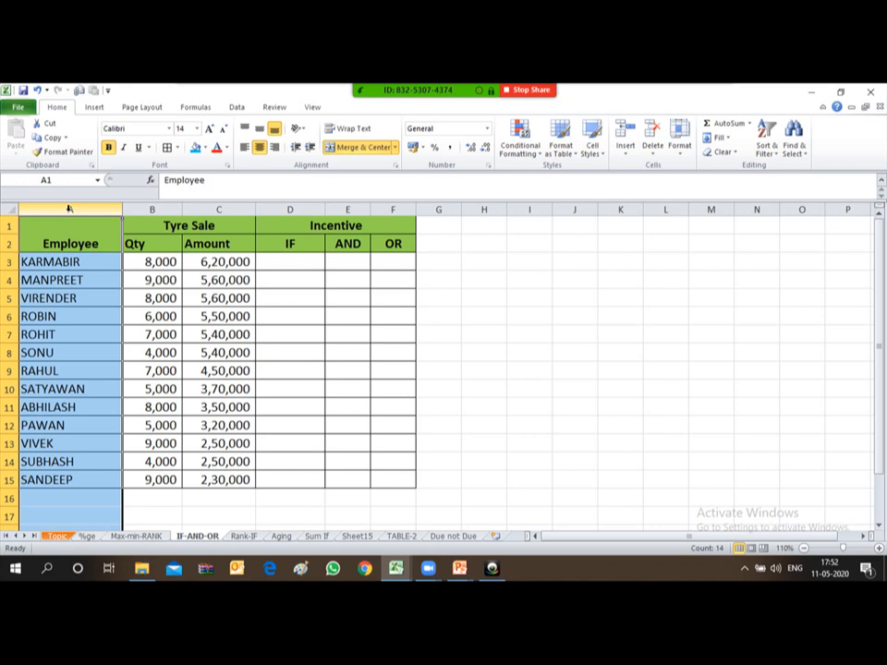
left_click(152, 207)
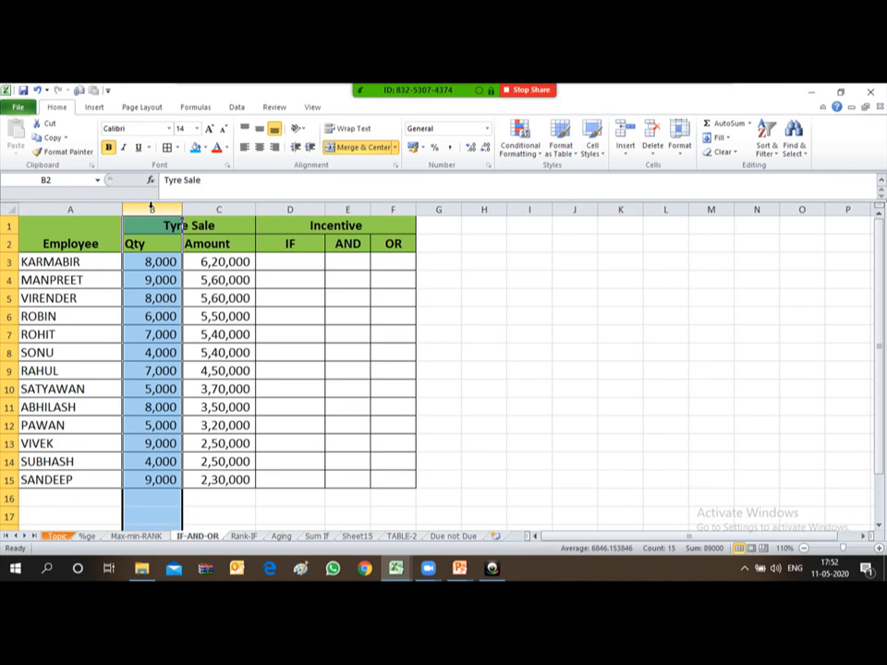
left_click(210, 203)
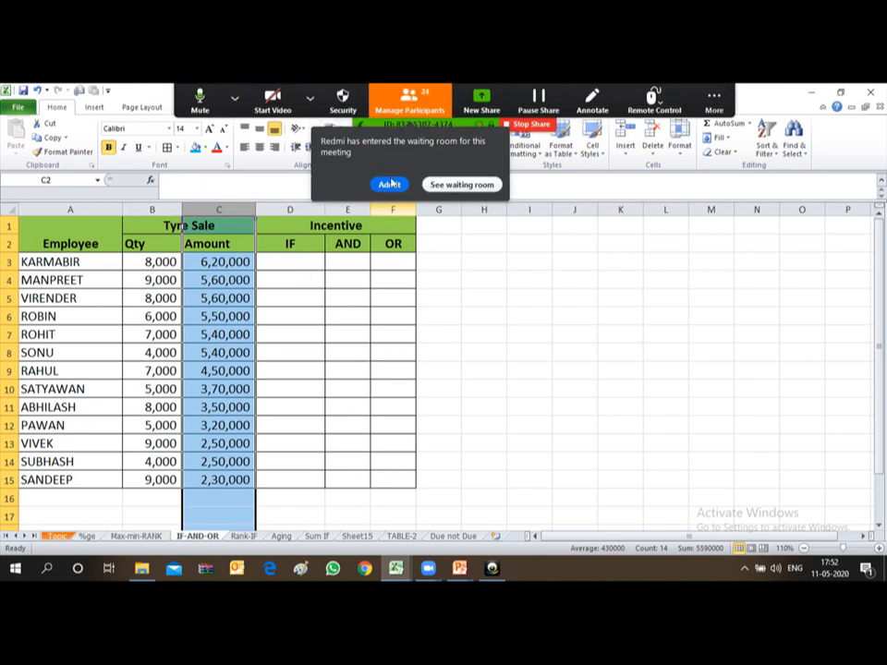
left_click(389, 184)
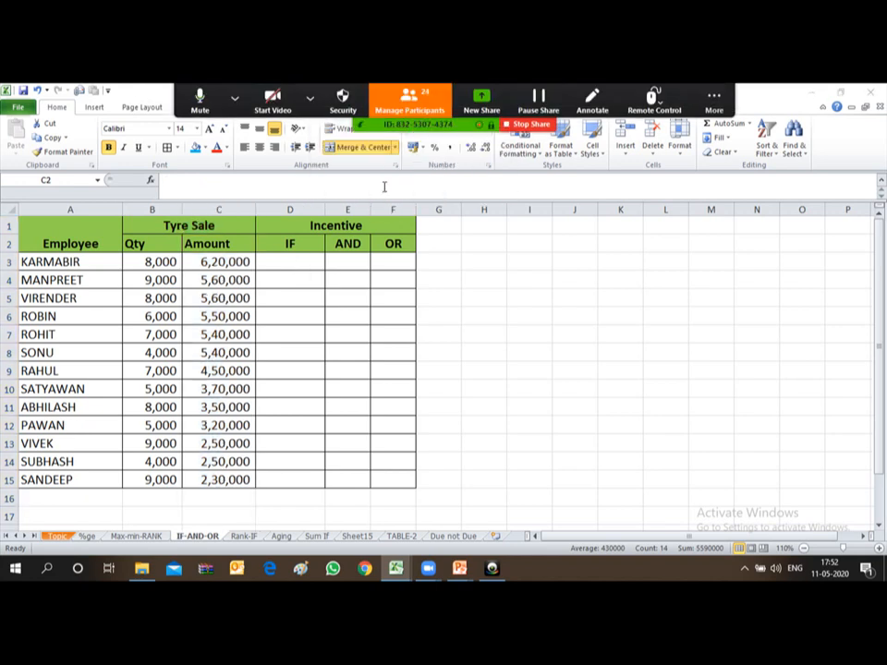
Enter the rule "1. If the employee achives qty >5000, eligible for incentive" in cell H3.
left_click(276, 262)
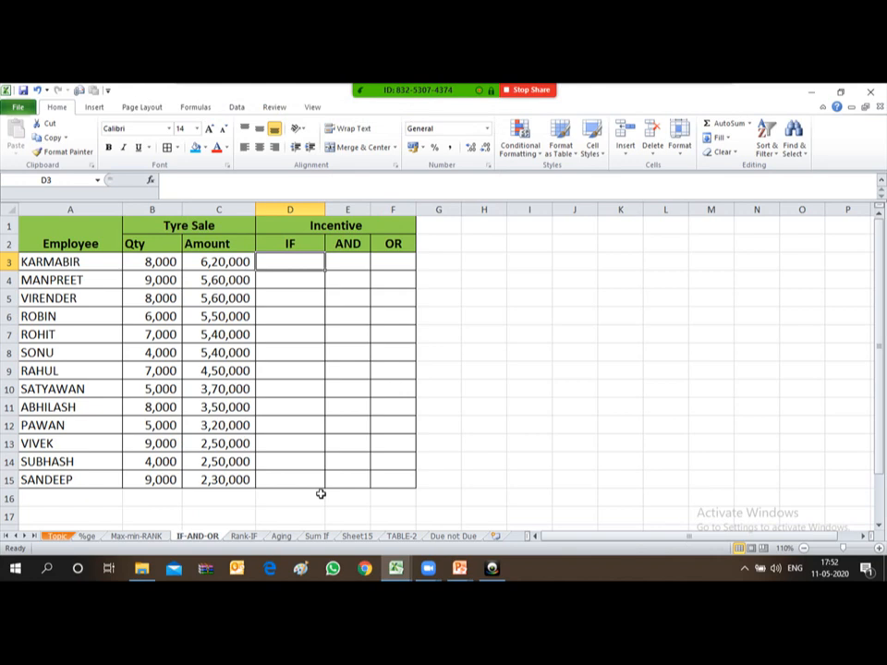
key("Right")
key("Right")
key("Right")
key("Right")
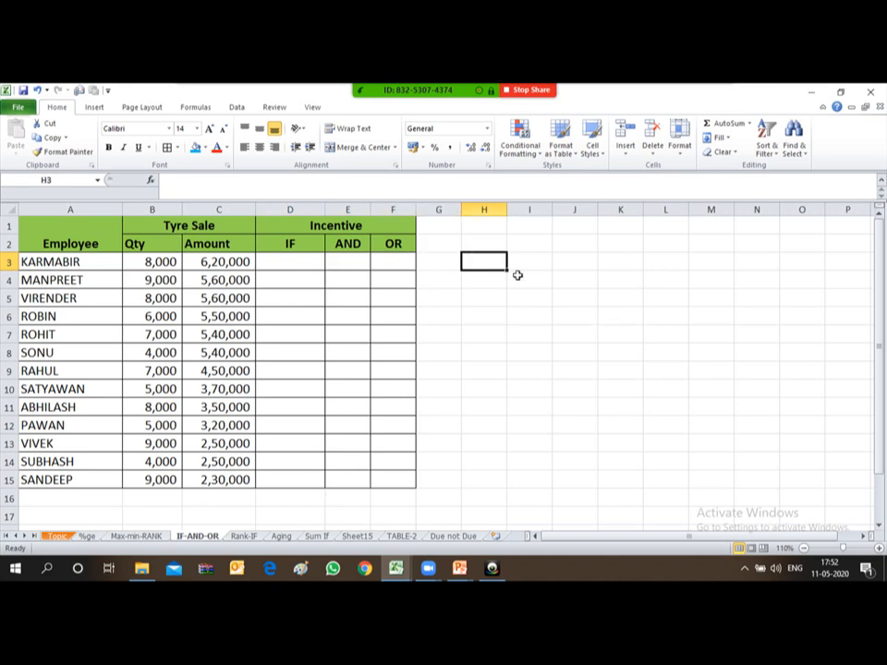
type("1.")
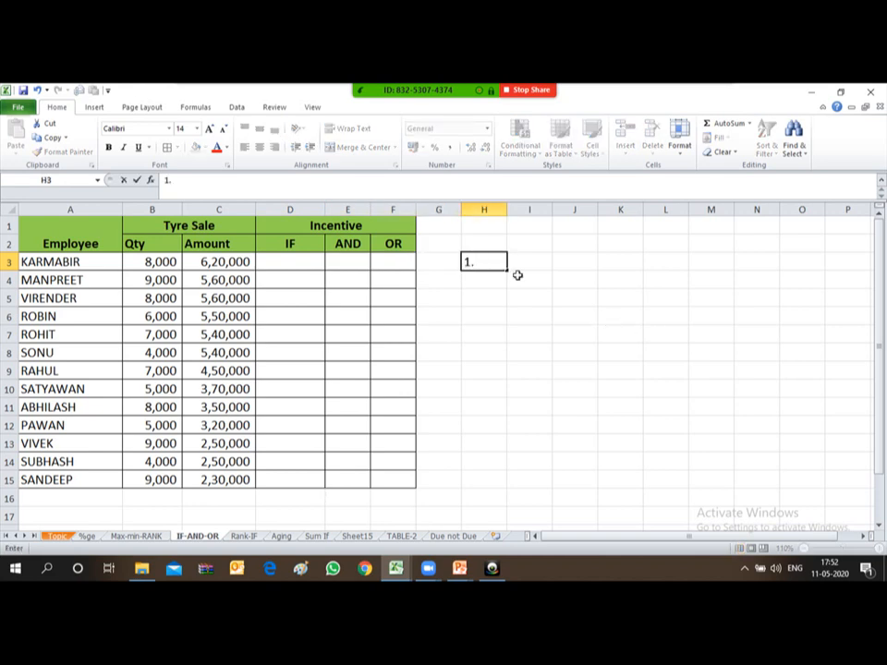
type(" If the employee")
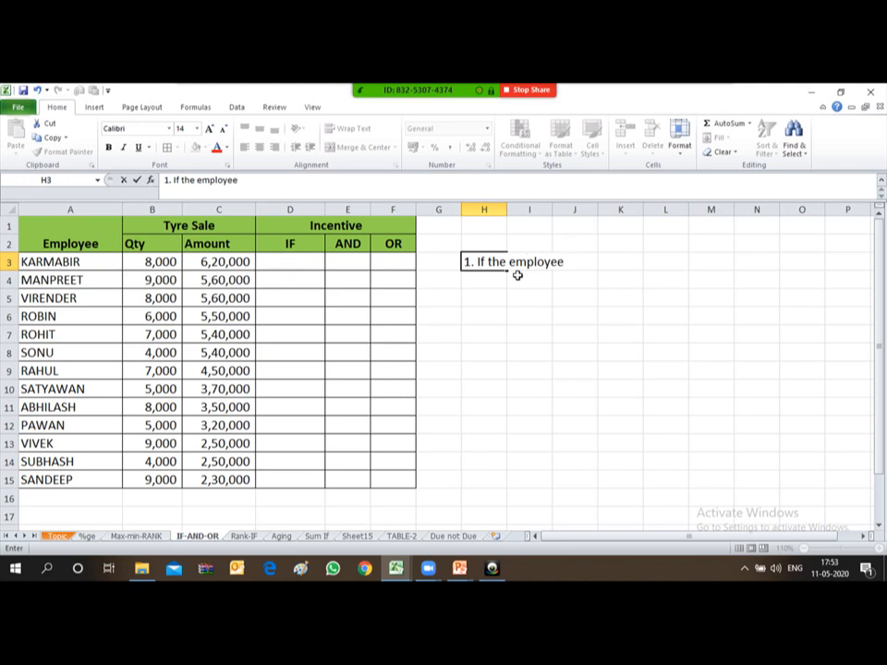
type(" achives ")
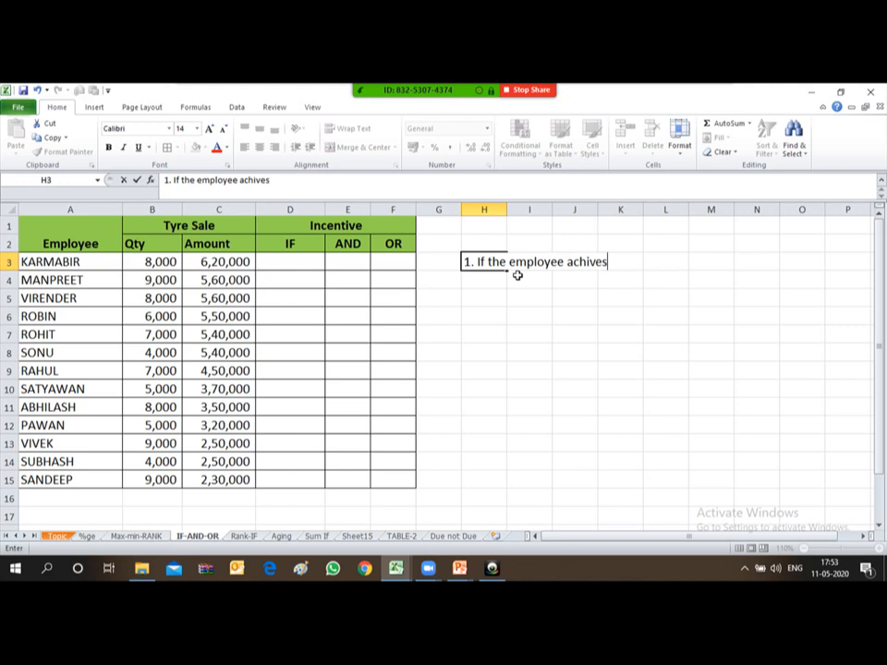
type("qty >5000,")
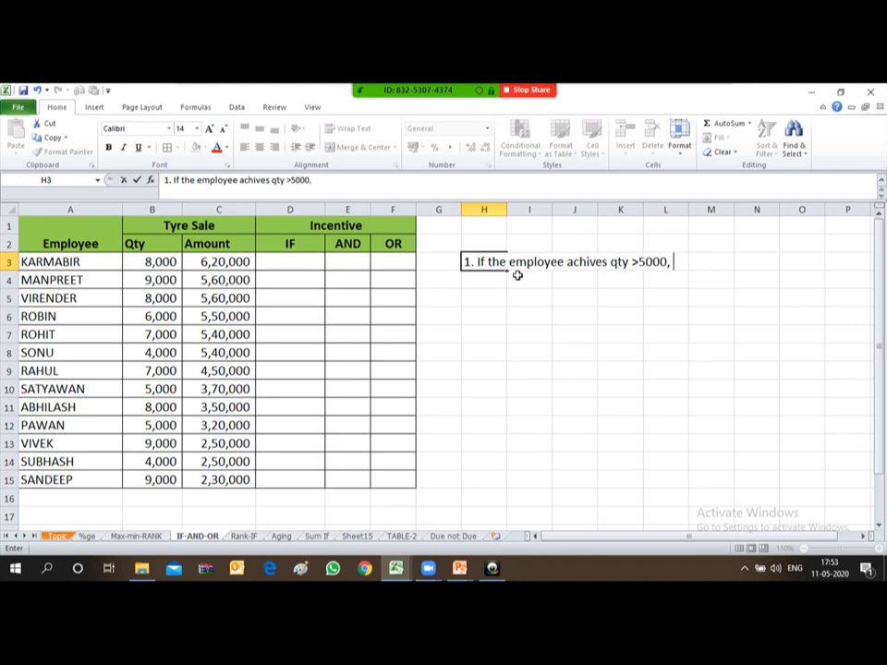
type(" eligible fo")
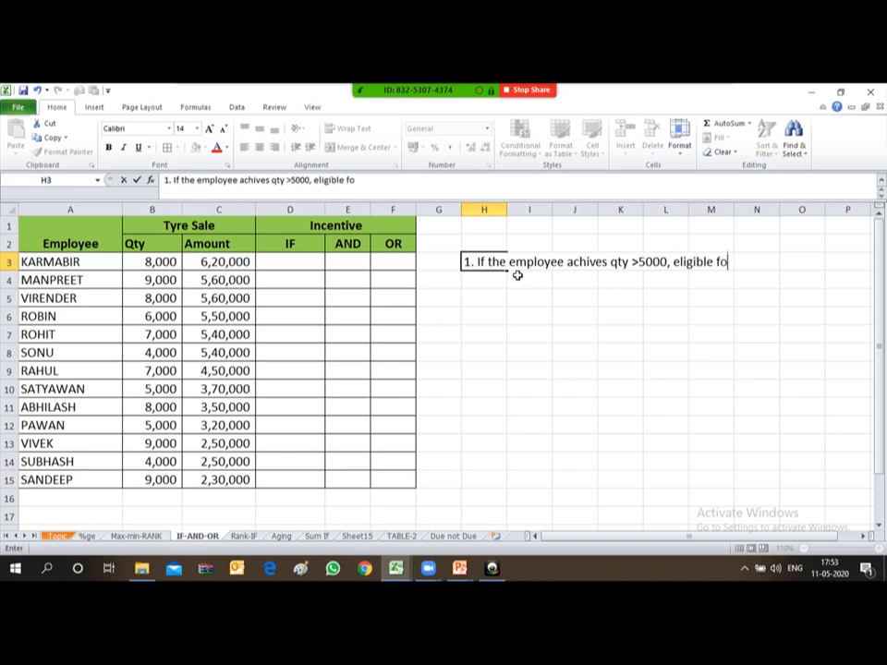
type("r incentive")
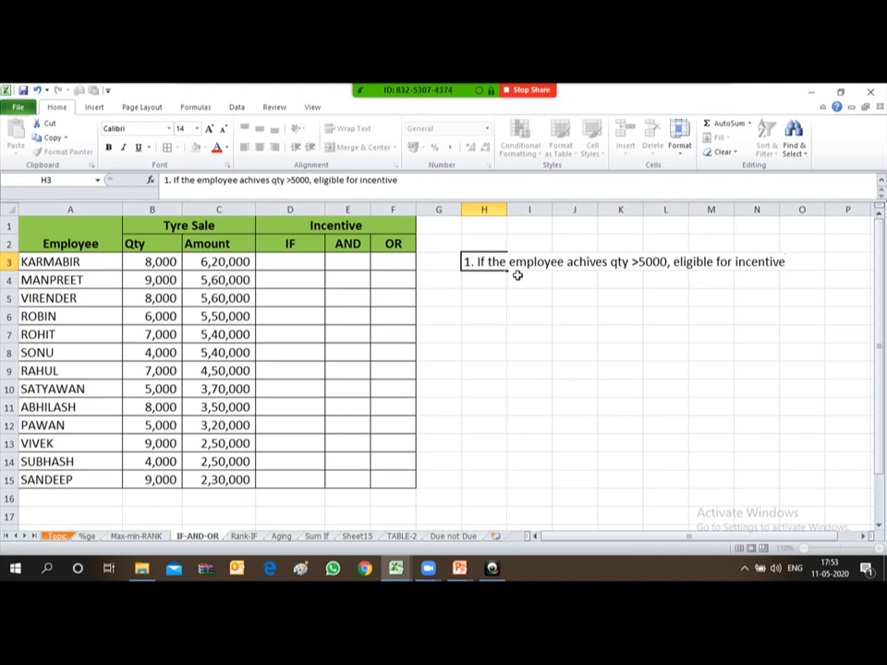
key("Return")
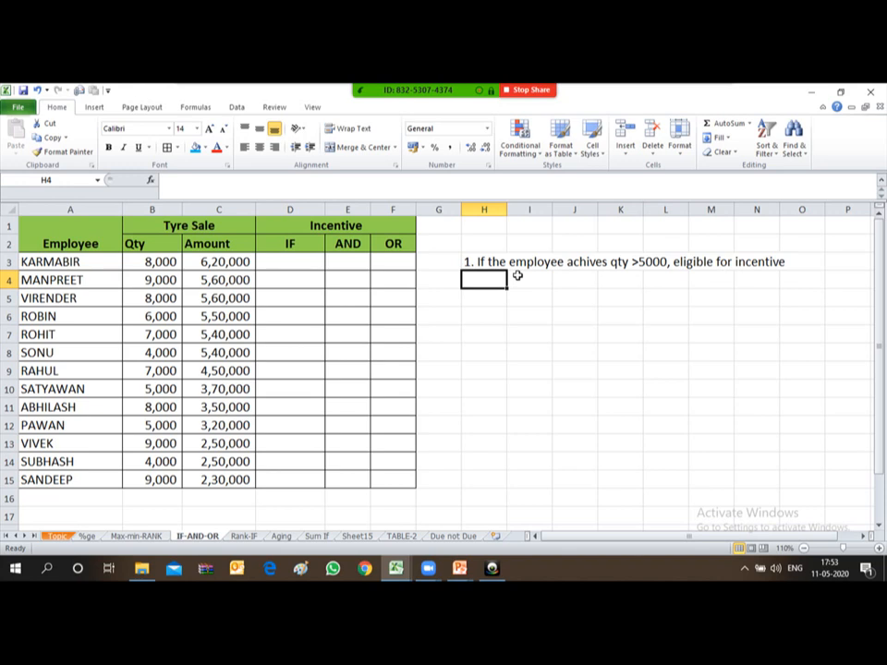
Enter the formula =IF(B3>5000,"Yes","No") in D3, the first cell of the IF incentive column.
key("Left")
key("Left")
key("Left")
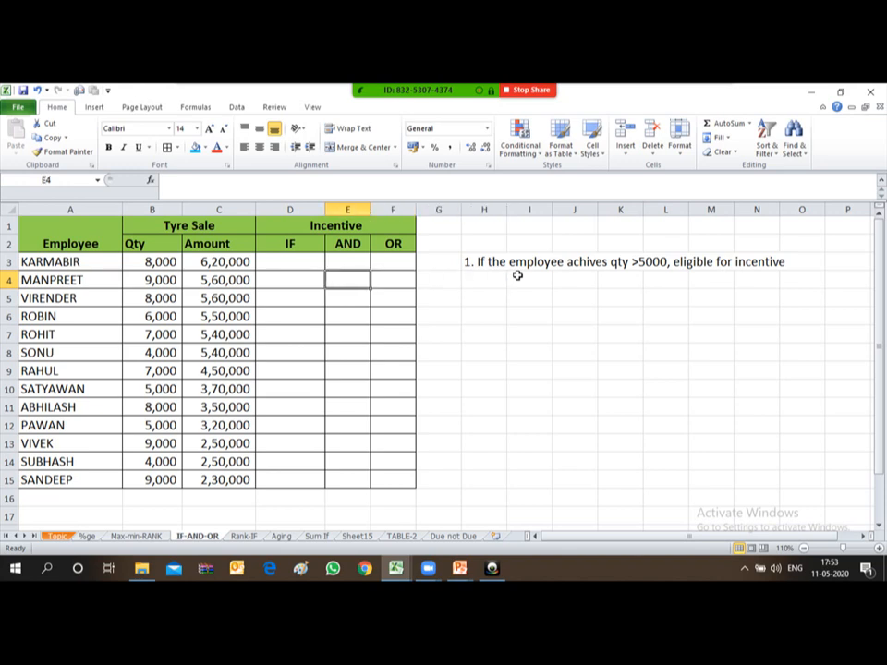
key("Left")
key("Up")
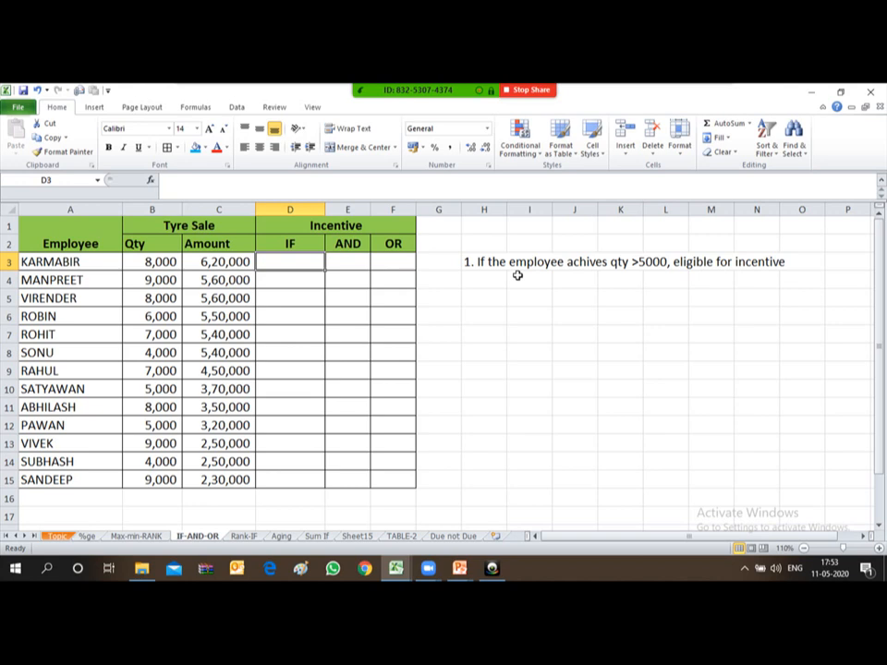
type("=f")
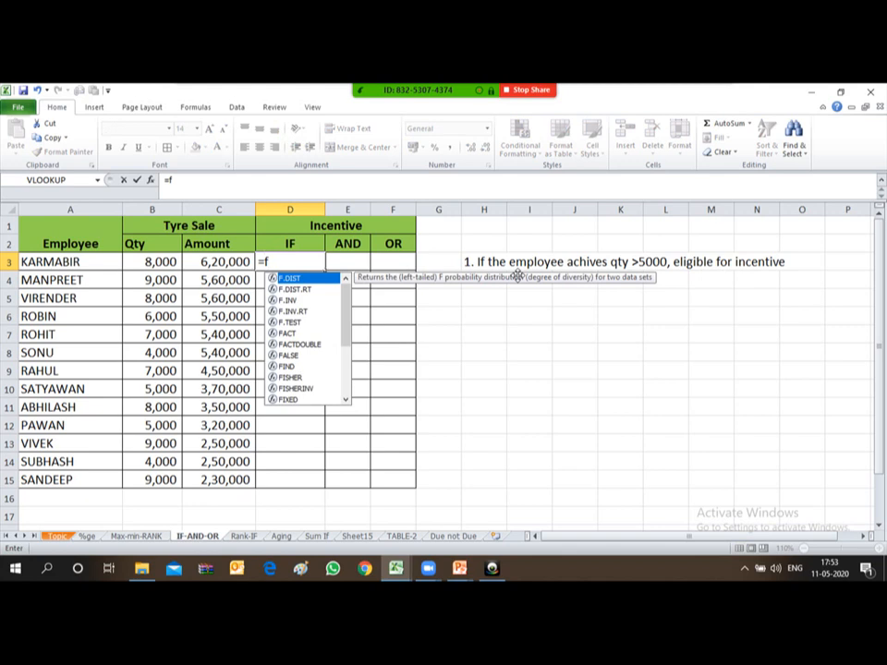
type("i")
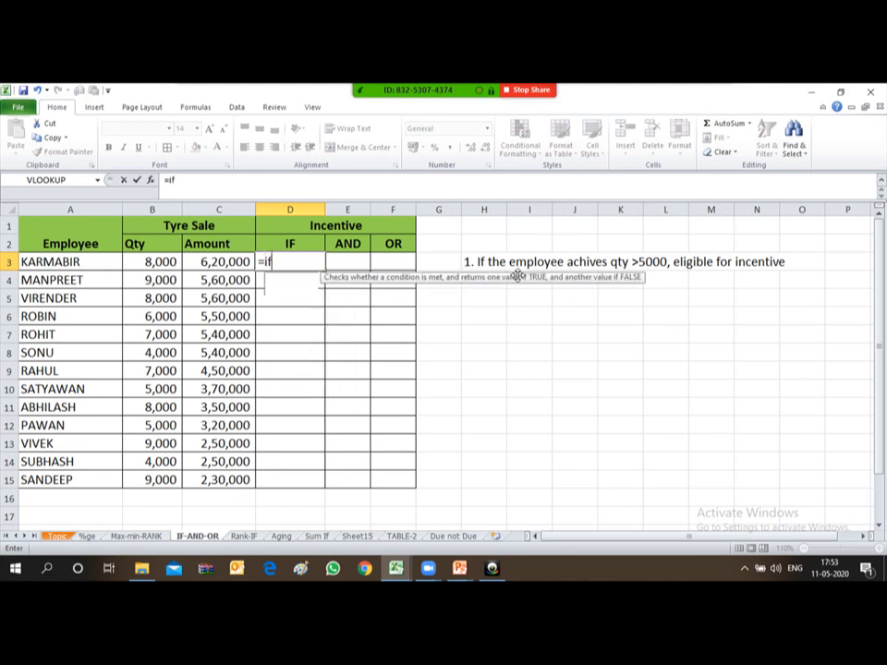
type("(")
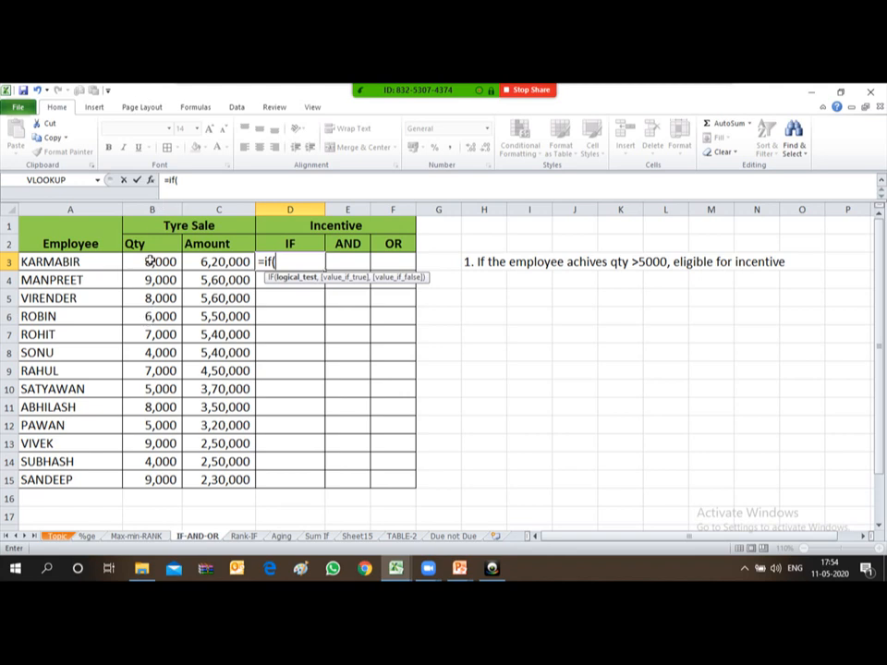
left_click(149, 262)
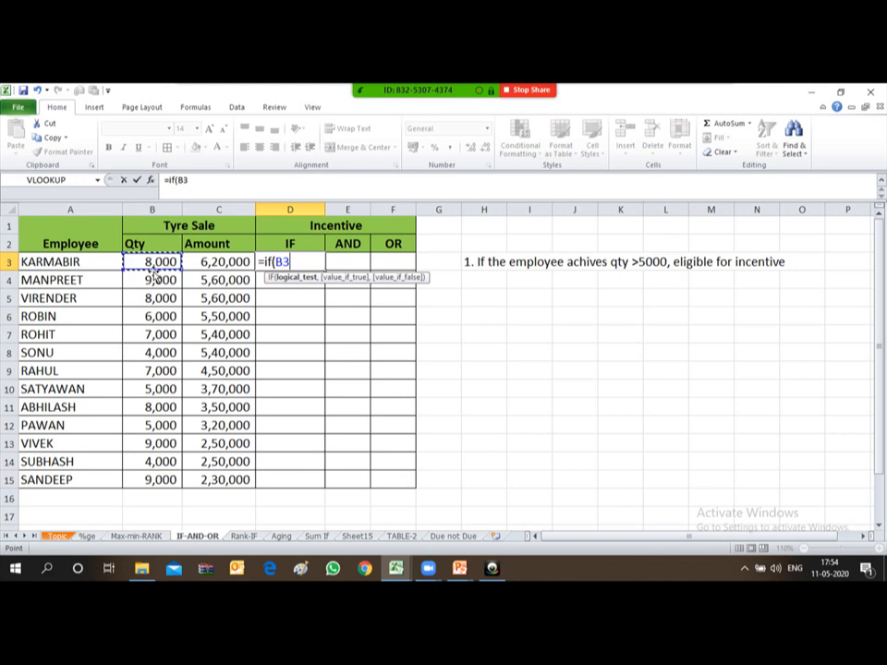
type(">5000")
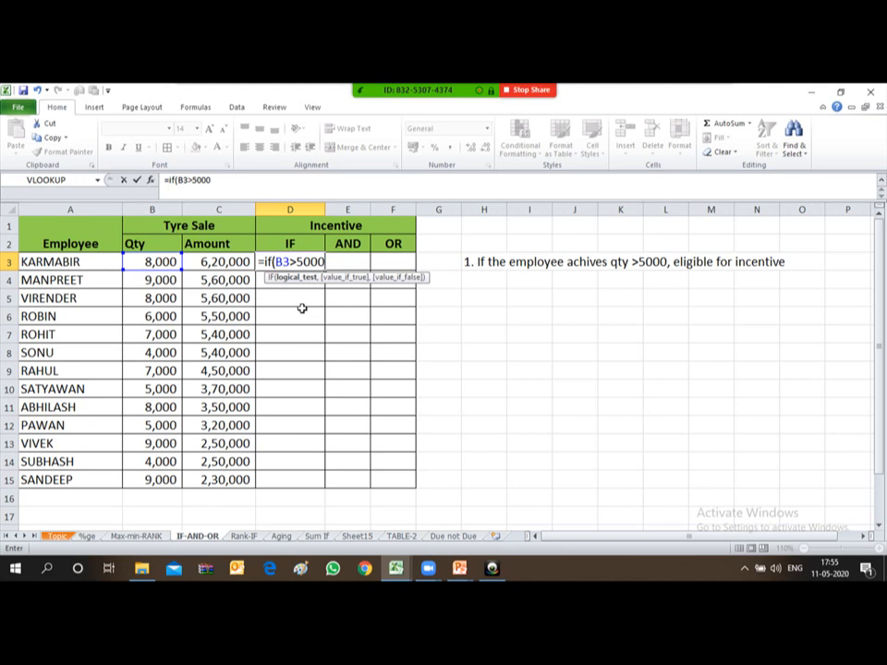
type(",")
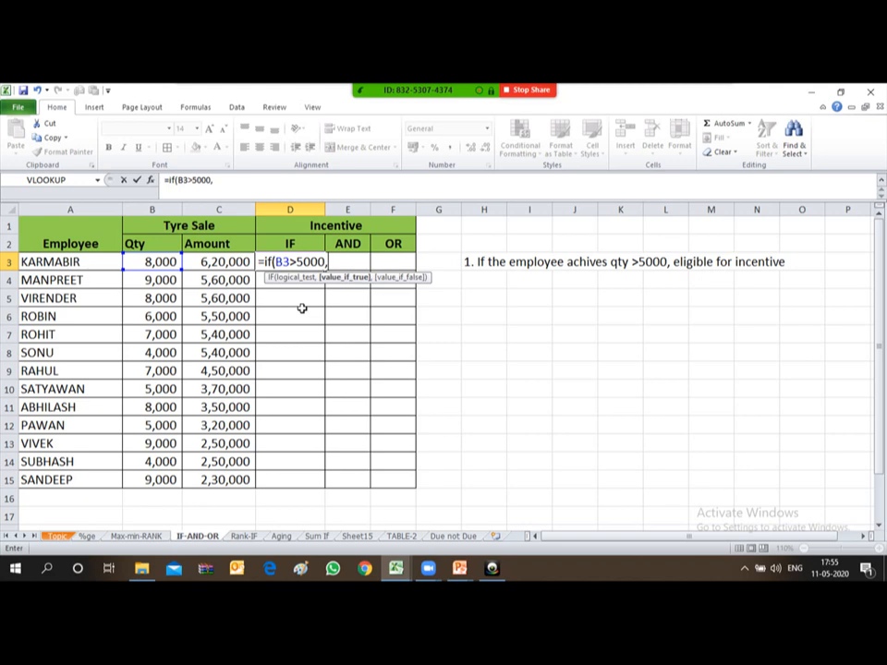
type("\"Yes\"")
type(",")
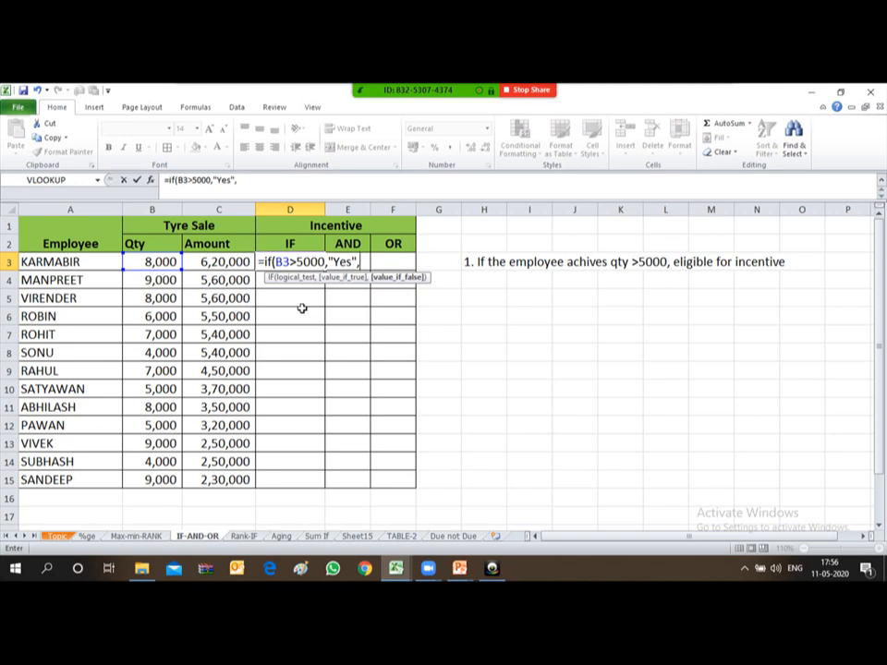
type("\"No\"")
type(")")
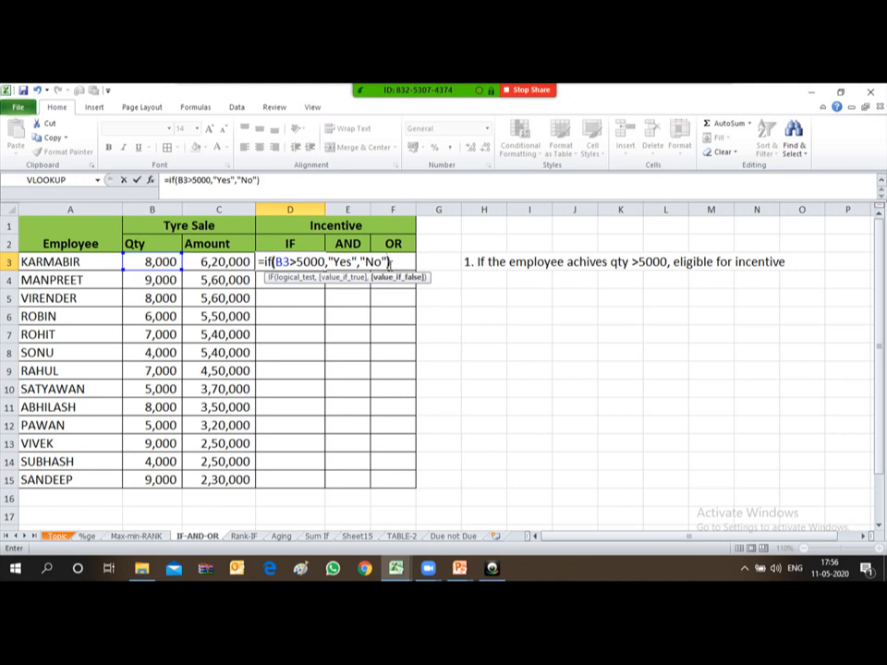
key("Return")
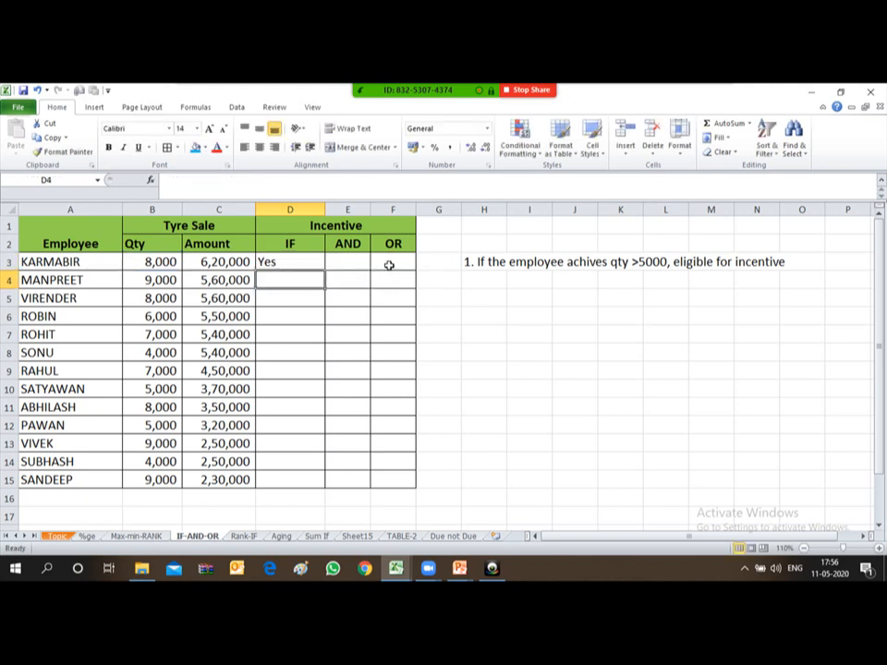
Review the IF formula in D3 and its reference to the Qty cell at 130% zoom.
key("Up")
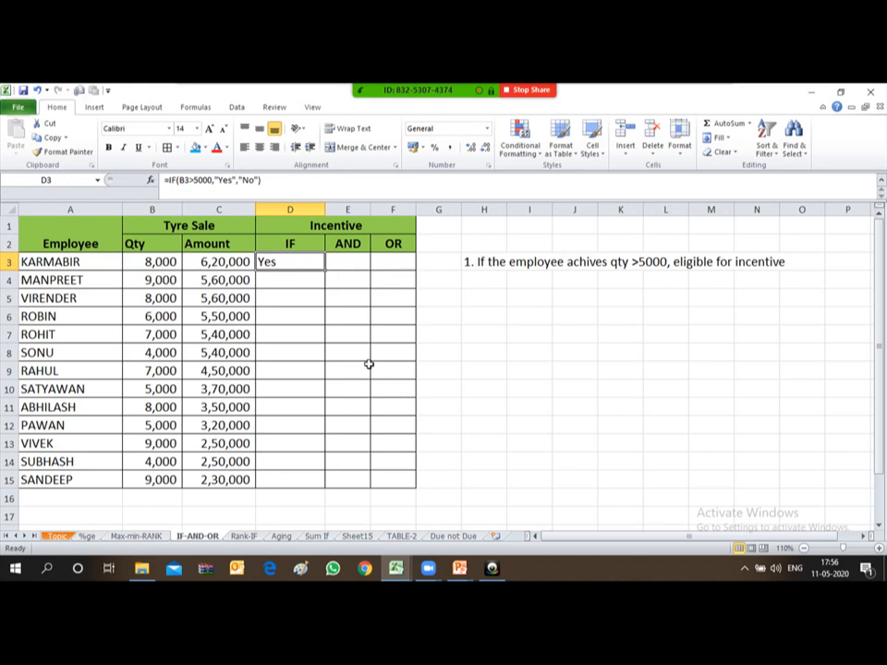
left_click(878, 551)
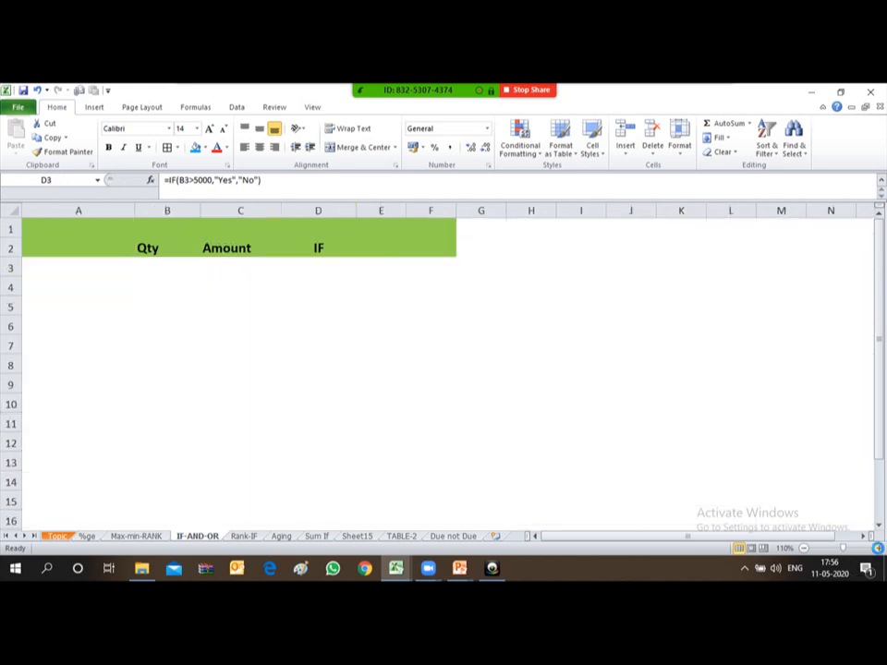
left_click(878, 551)
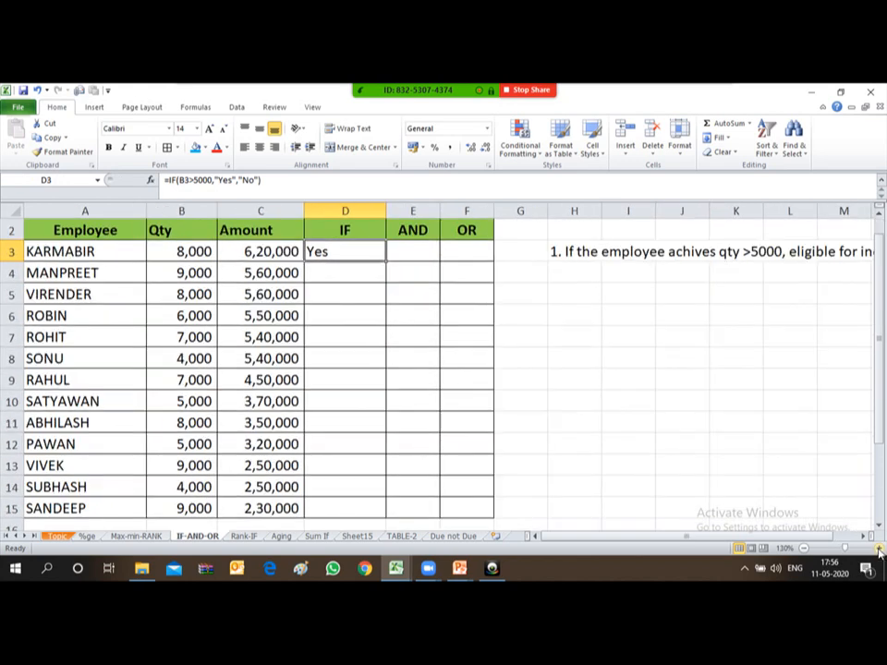
scroll(878, 550, "up", 1)
key("F2")
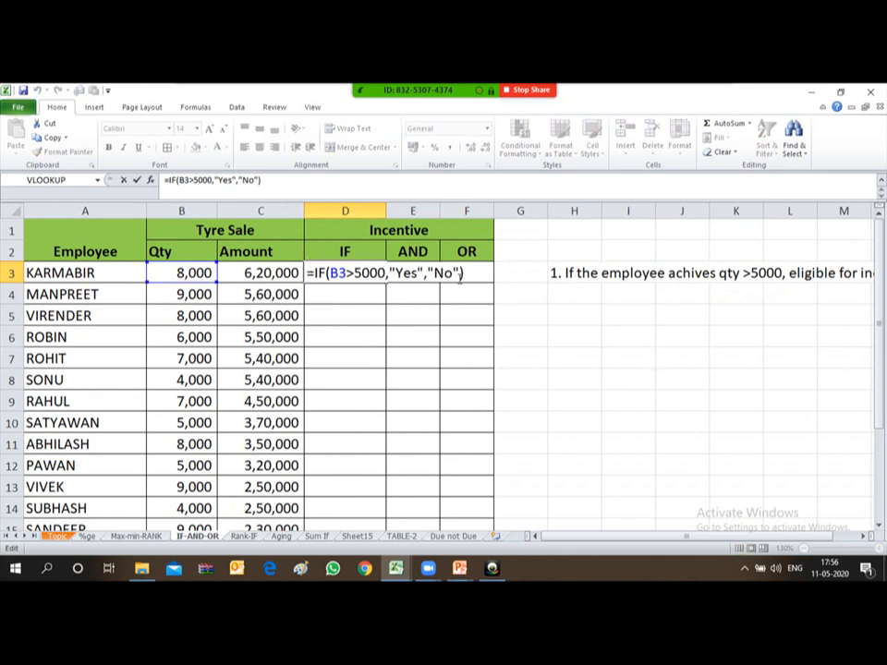
key("Return")
key("Up")
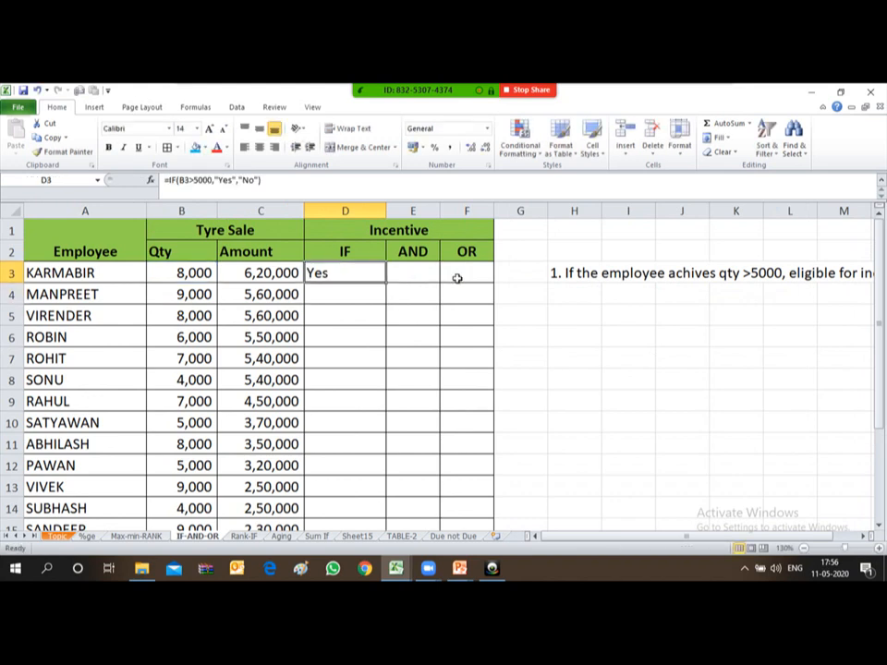
Copy the IF formula from D3 down the IF incentive column through D15.
key("ctrl+c")
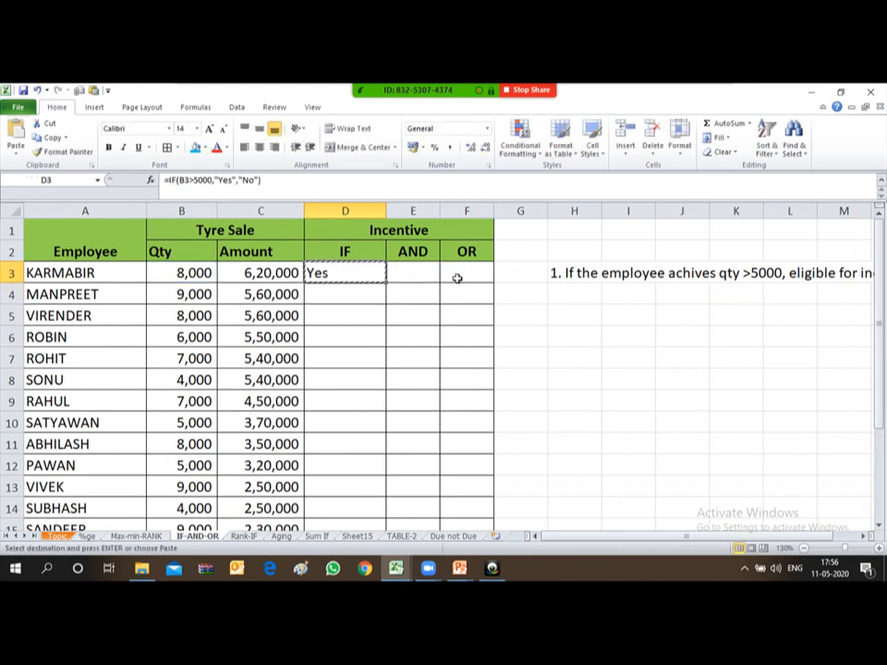
key("shift+Down")
key("shift+Down")
key("shift+Down")
key("shift+Down")
key("shift+Down")
key("shift+Down")
key("shift+Down")
key("shift+Down")
key("shift+Down")
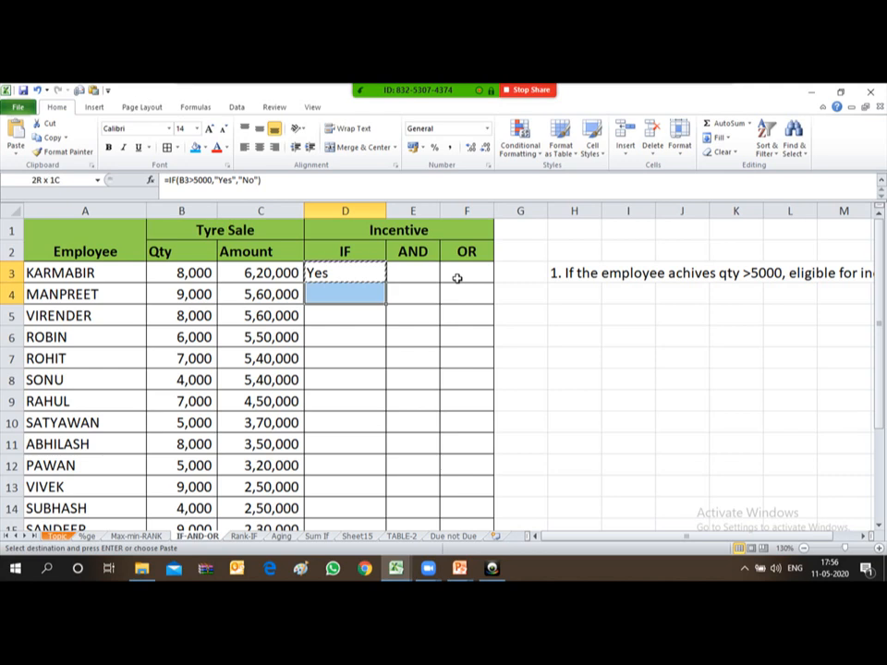
key("shift+Down")
key("shift+Down")
key("shift+Down")
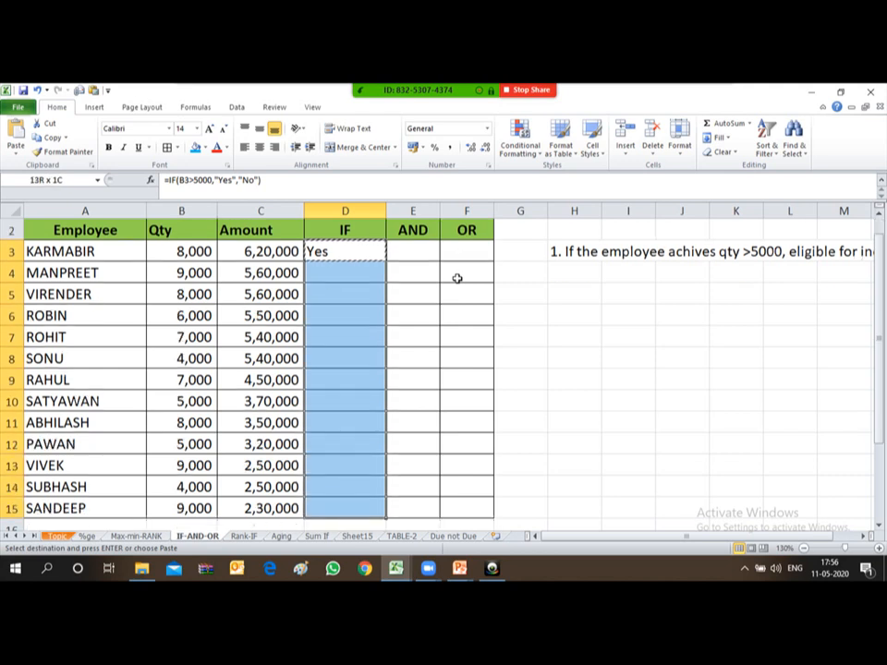
key("Return")
Check the IF formula and result in row 8 against that employee's Qty and Amount.
key("Up")
key("Up")
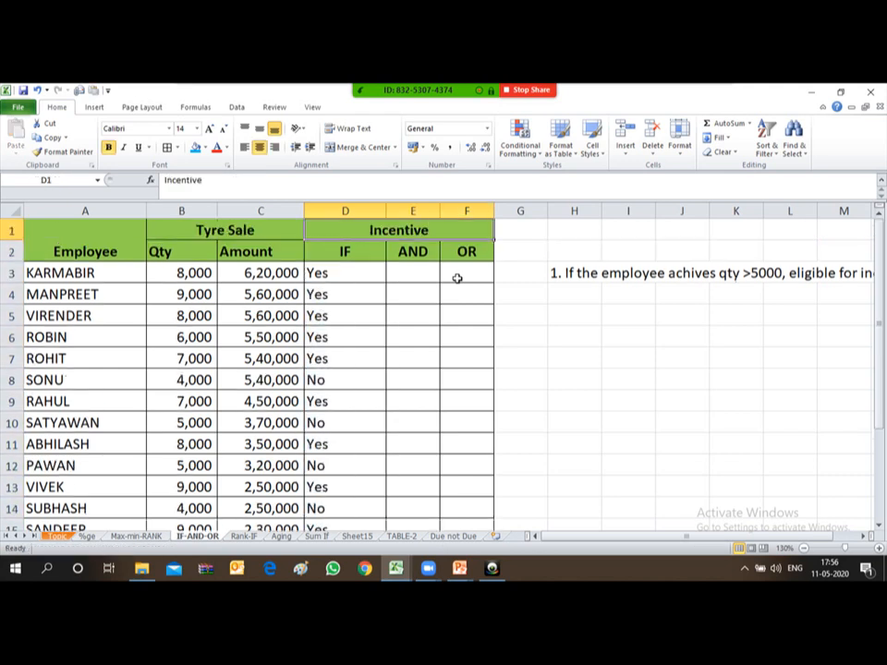
key("Down")
key("Down")
key("Down")
key("Down")
key("Down")
key("Down")
key("Down")
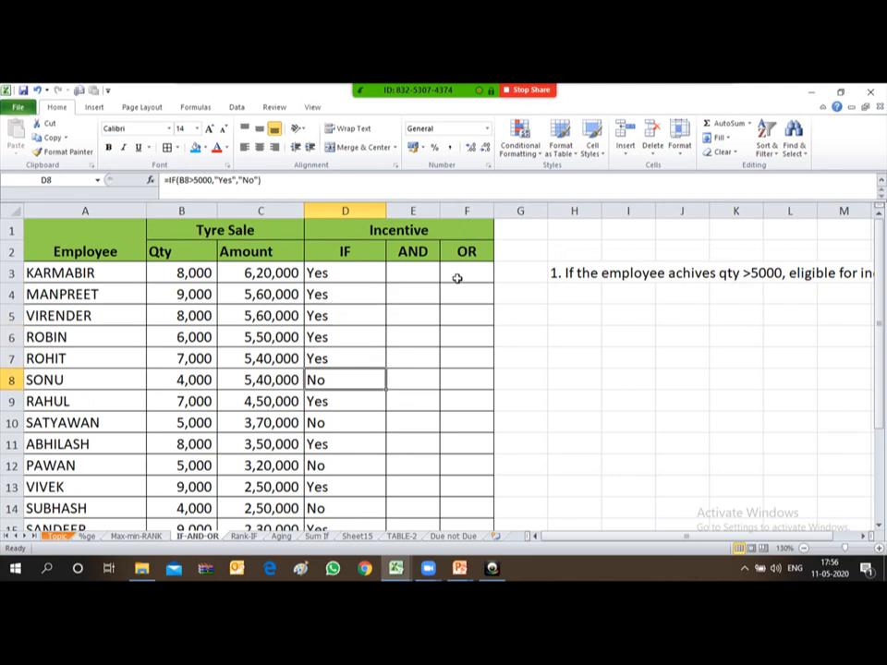
key("Left")
key("Left")
key("Right")
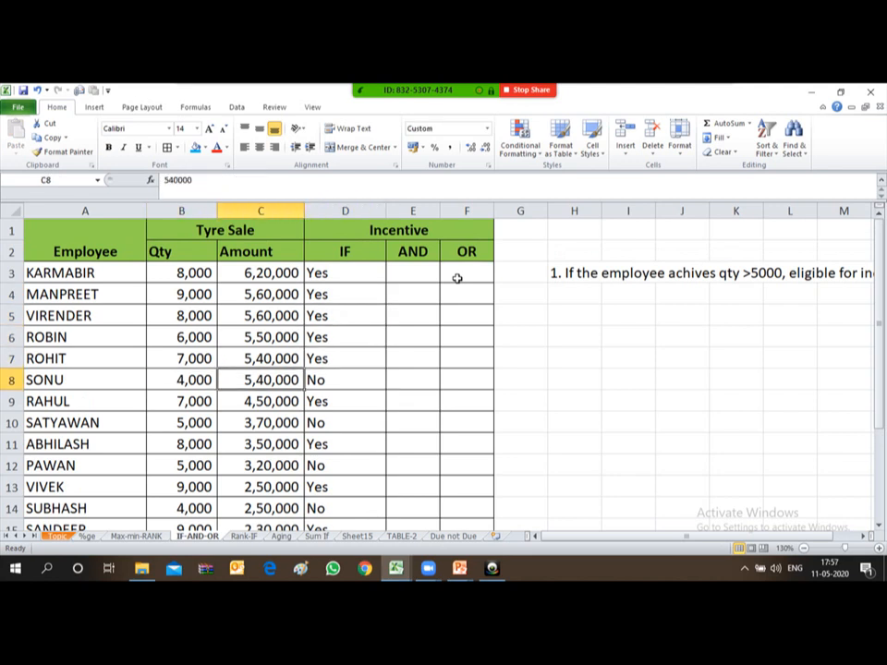
key("Right")
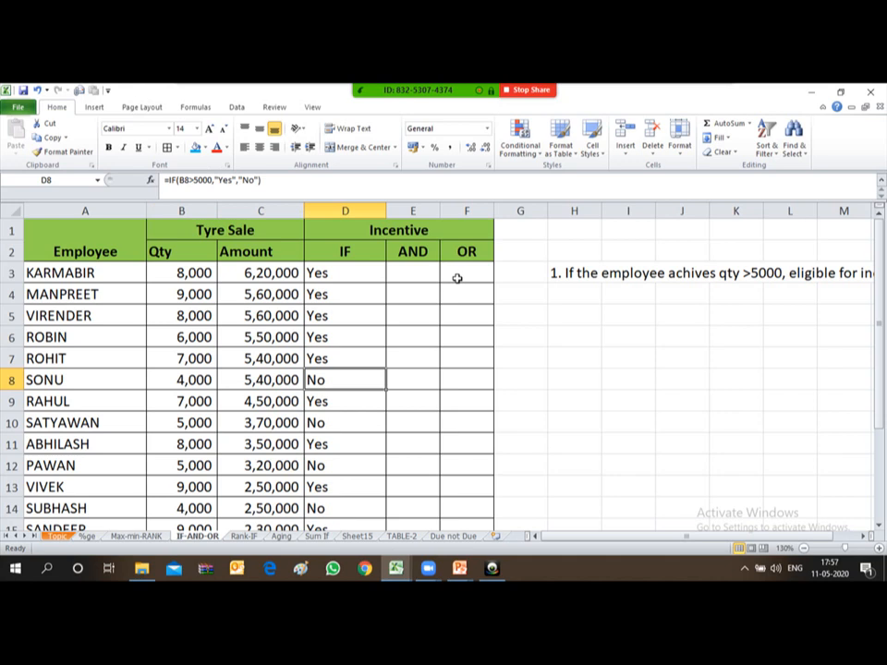
Review the remaining IF incentive results down to row 15 and back up to the first employees.
key("Down")
key("Down")
key("Down")
key("Down")
key("Down")
key("Down")
key("Down")
key("Down")
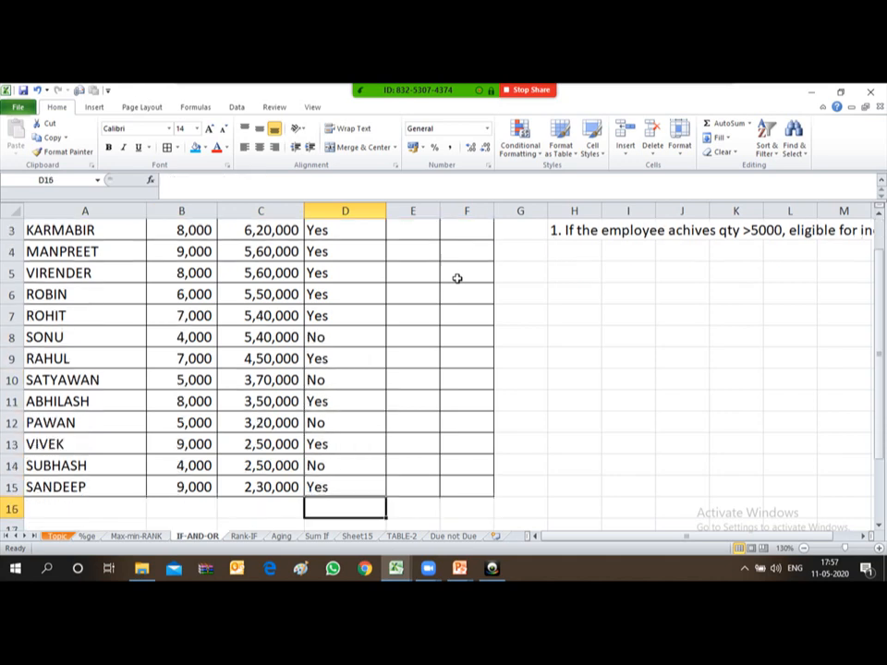
key("Up")
key("Up")
key("Up")
key("Up")
key("Up")
key("Up")
key("Up")
key("Up")
key("Up")
key("Up")
key("Up")
key("Up")
key("Up")
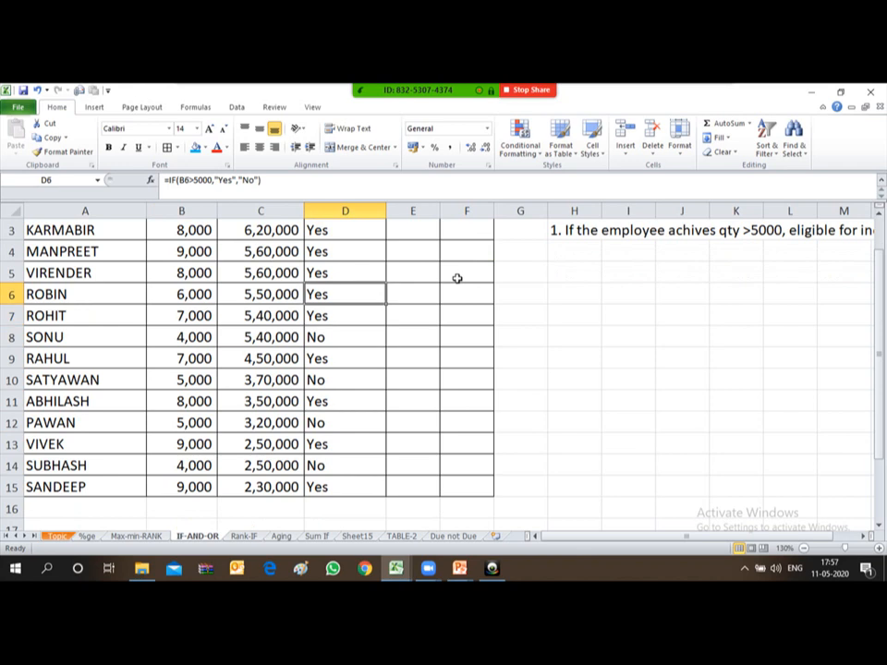
key("Up")
key("Up")
key("Down")
key("Down")
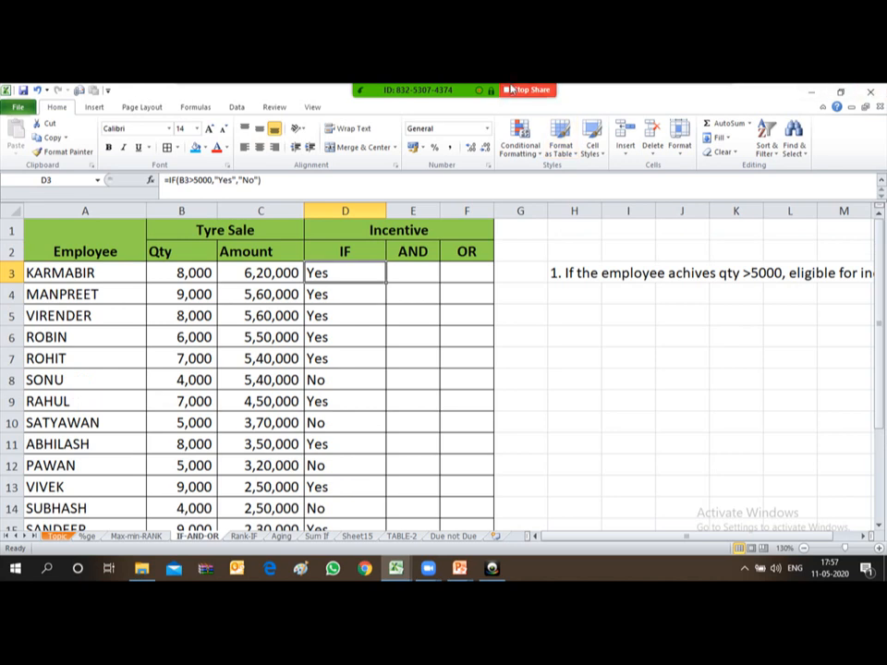
Open the Zoom meeting chat, read the participants' latest messages, and close it to return to the worksheet.
mouse_move(456, 61)
left_click(714, 99)
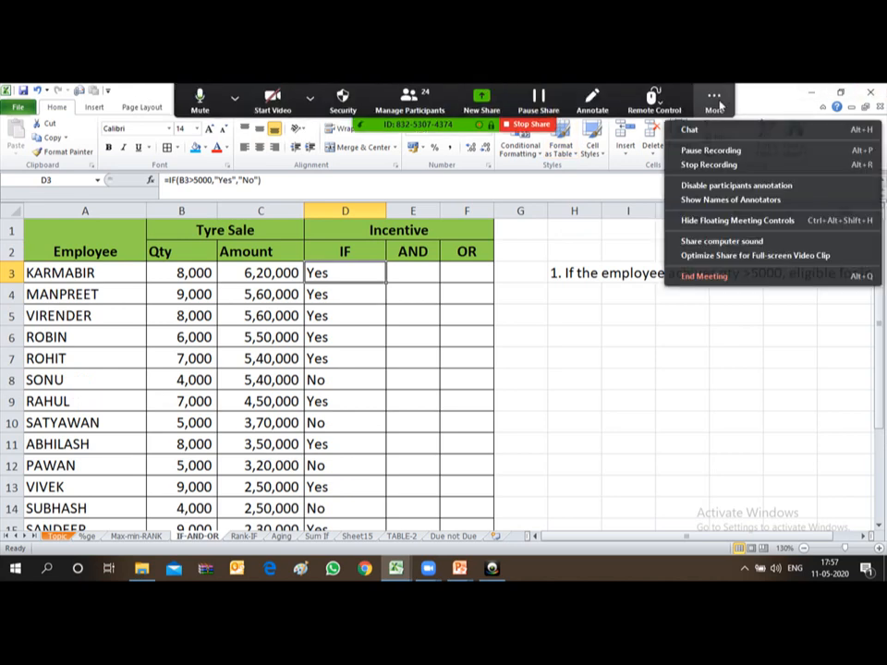
left_click(737, 131)
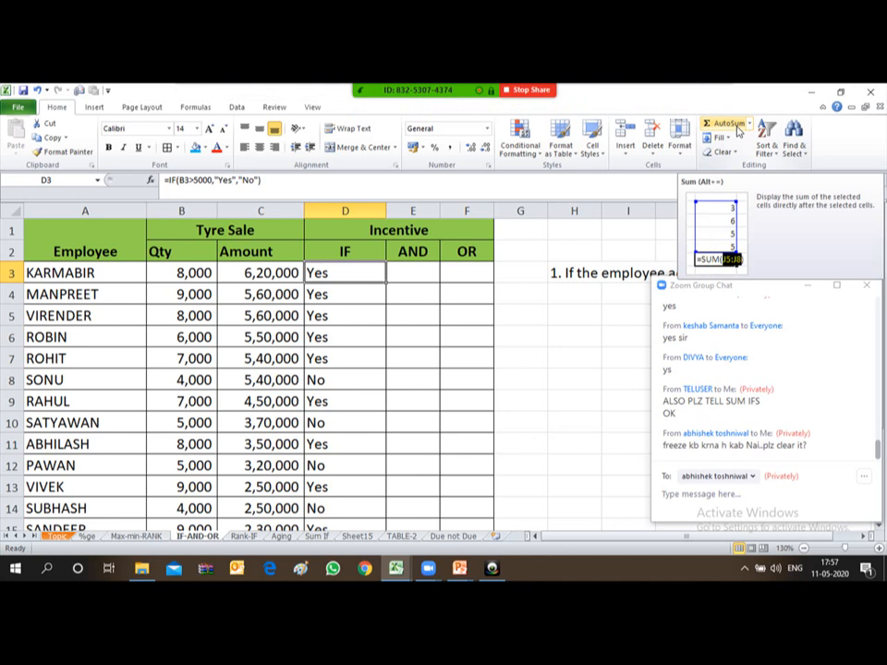
left_click(865, 284)
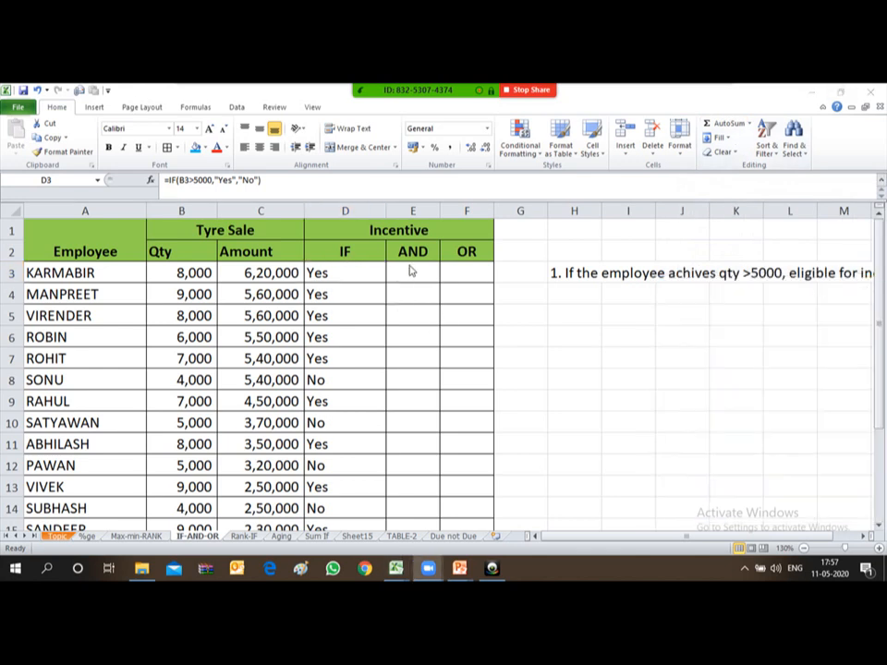
left_click(566, 274)
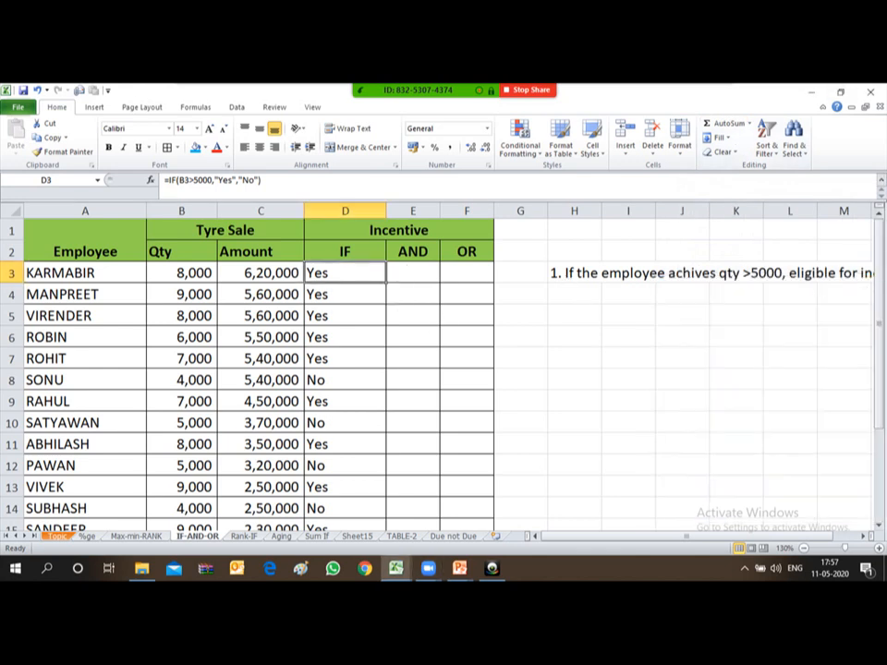
Copy the incentive rule text from H3 into H5.
key("Right")
key("Right")
key("Right")
key("Right")
key("Right")
key("Right")
key("Right")
key("Right")
key("Right")
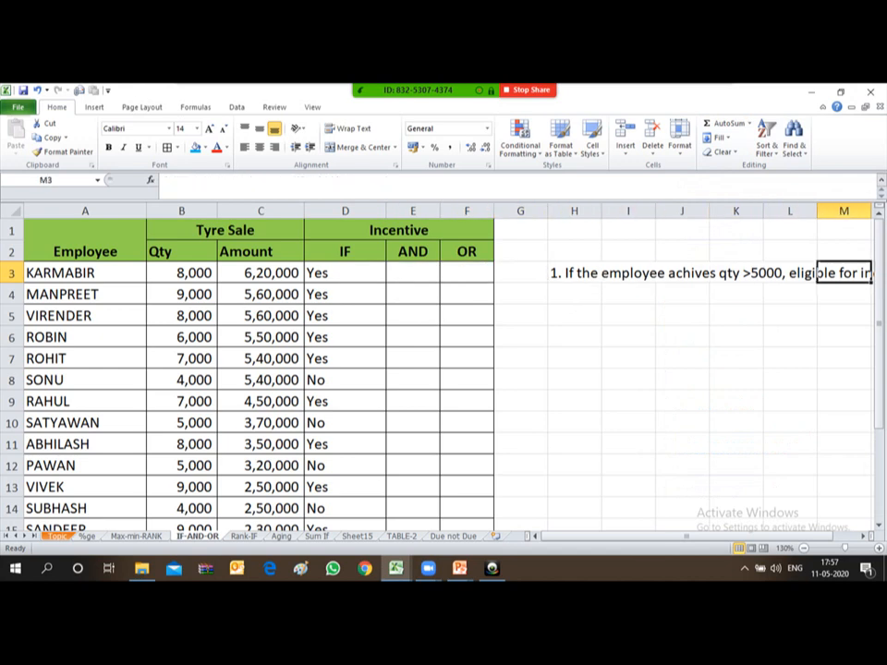
key("Left")
key("Left")
key("Left")
key("Left")
key("Left")
key("Left")
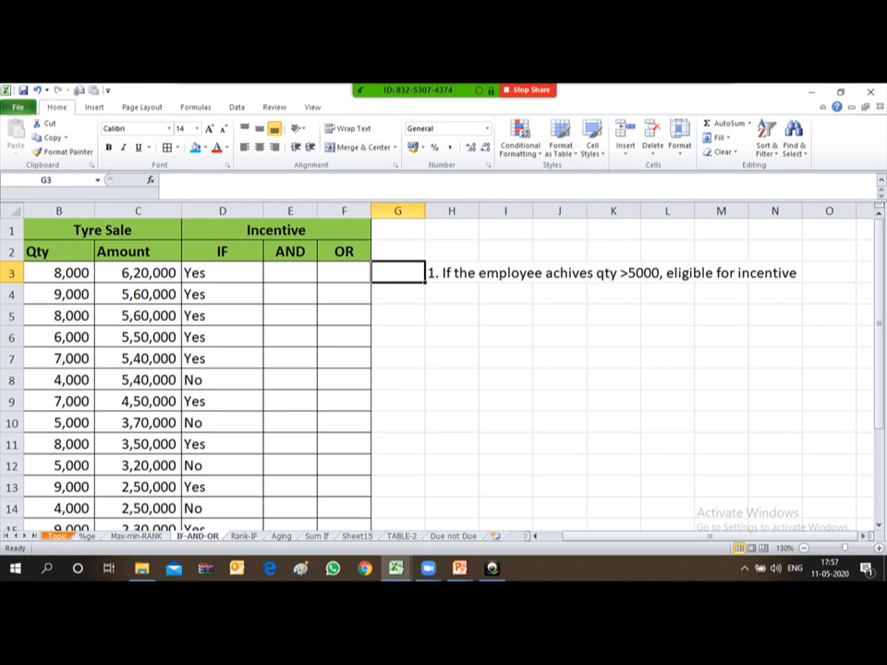
key("Right")
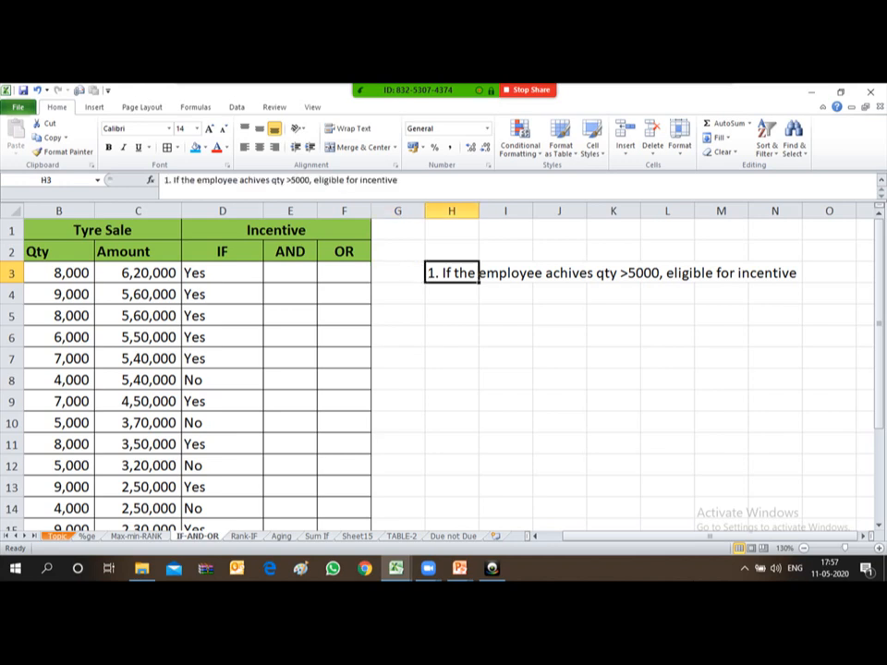
key("ctrl+c")
key("Down")
key("Down")
key("ctrl+v")
key("Escape")
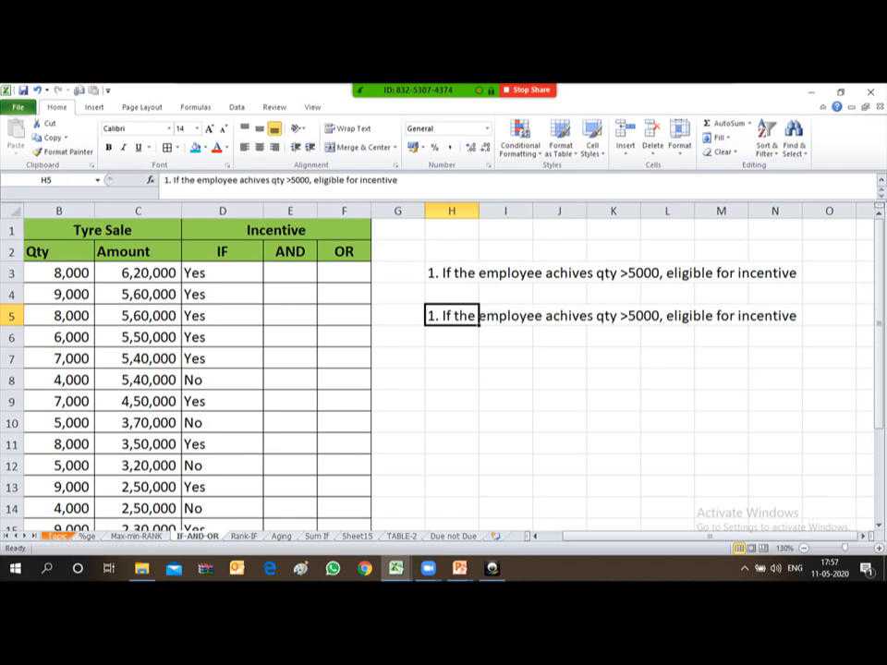
Edit the rule in H5 to read "1. If the employee achives qty >5000 and sale value>500000, eligible for incentive".
key("F2")
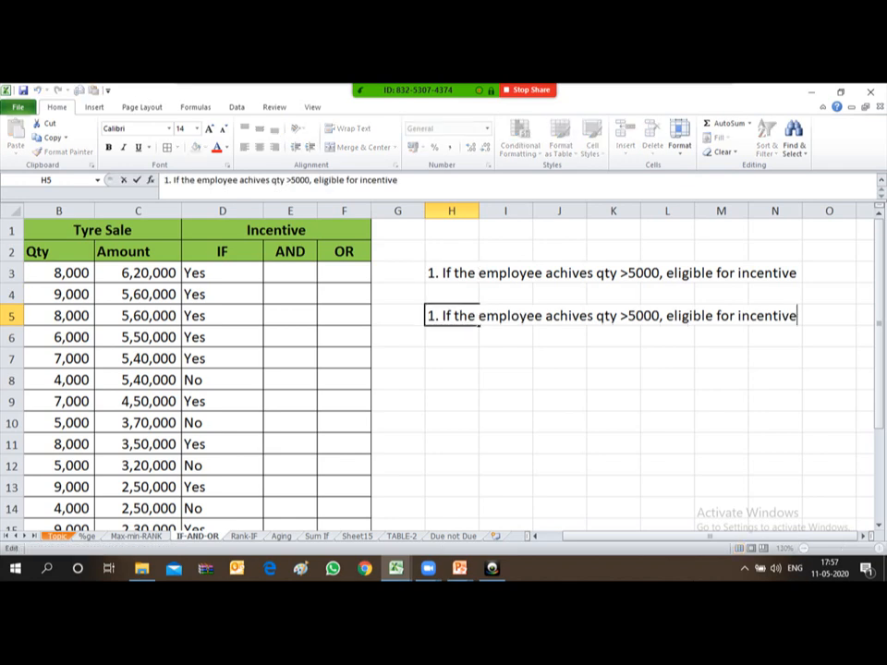
key("Left")
key("Left")
key("Left")
key("Left")
key("Left")
key("Left")
key("Left")
key("Left")
key("Left")
key("Left")
key("Left")
key("Left")
key("Left")
key("Left")
key("Left")
key("Left")
key("Left")
key("Left")
key("Left")
key("Left")
key("Left")
key("Left")
key("Left")
type("and sa")
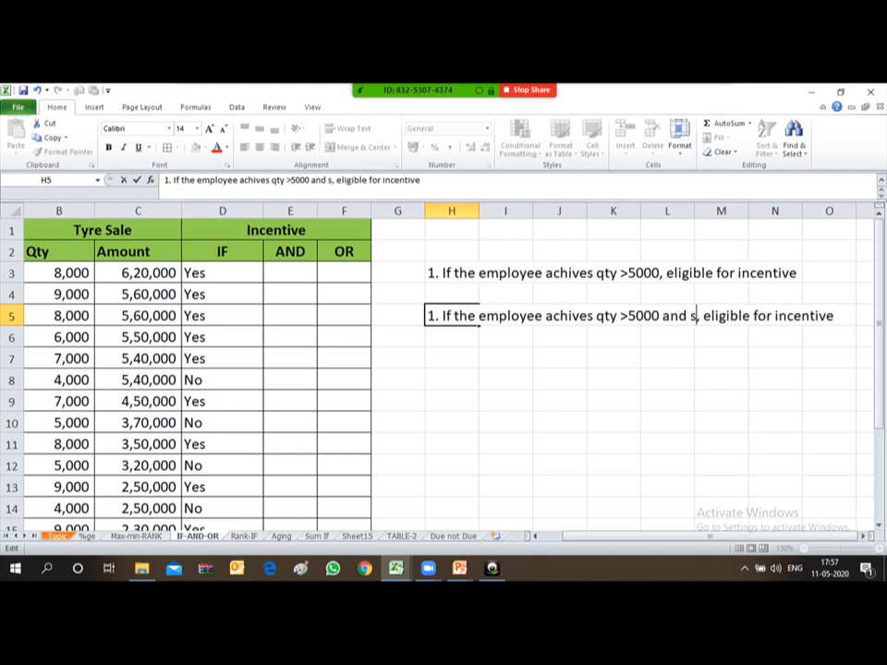
type("le val")
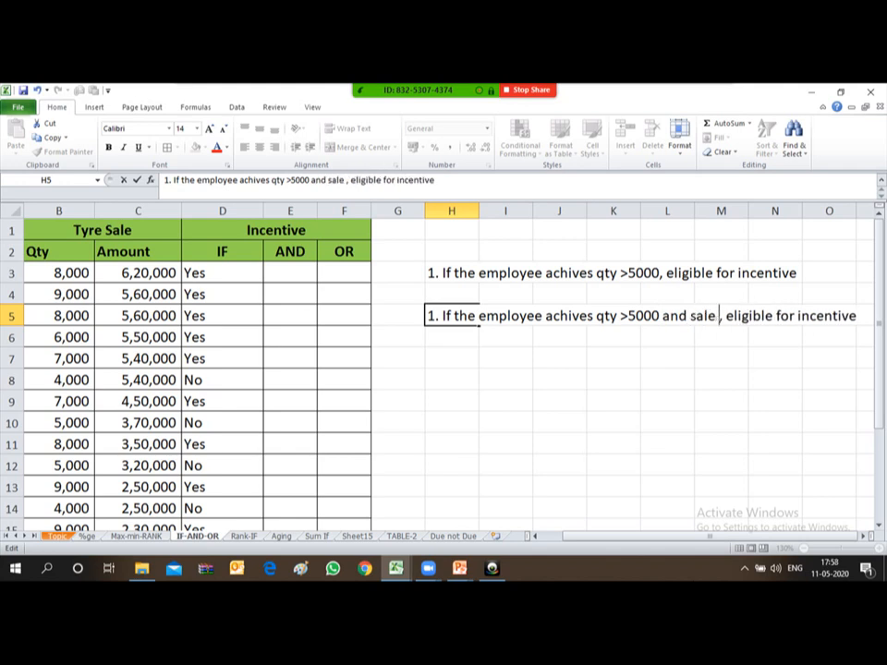
type("ue")
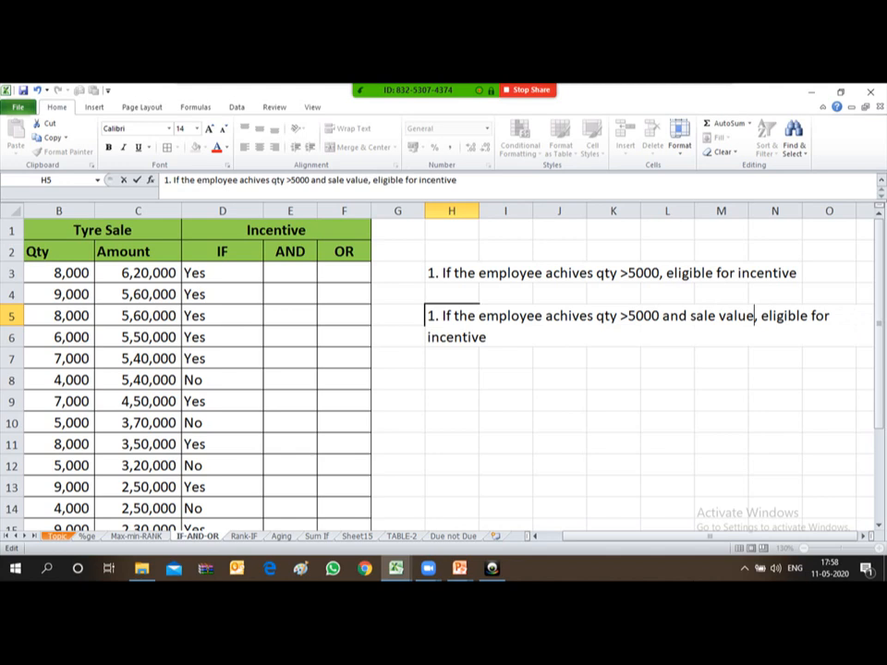
type(">")
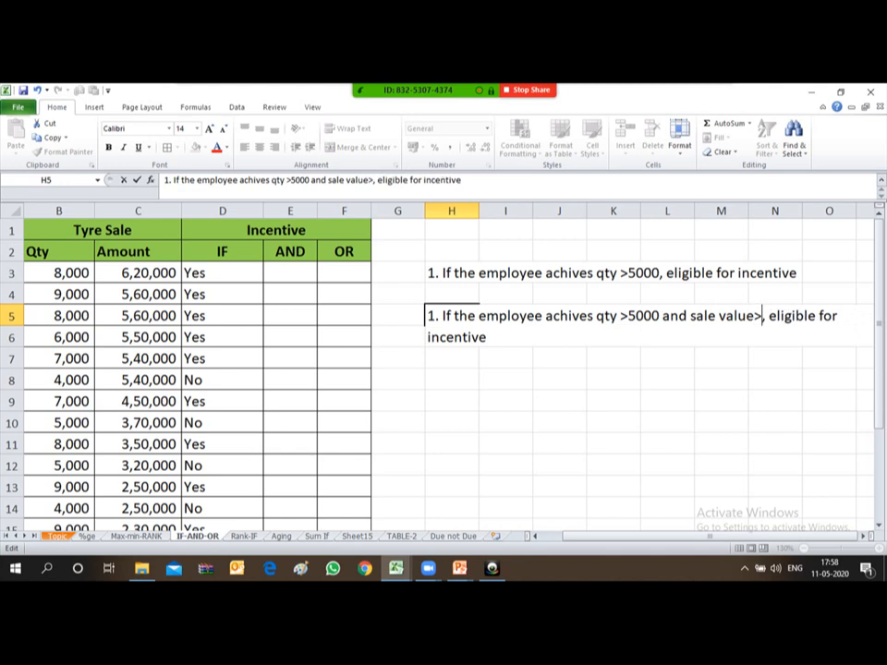
type("5")
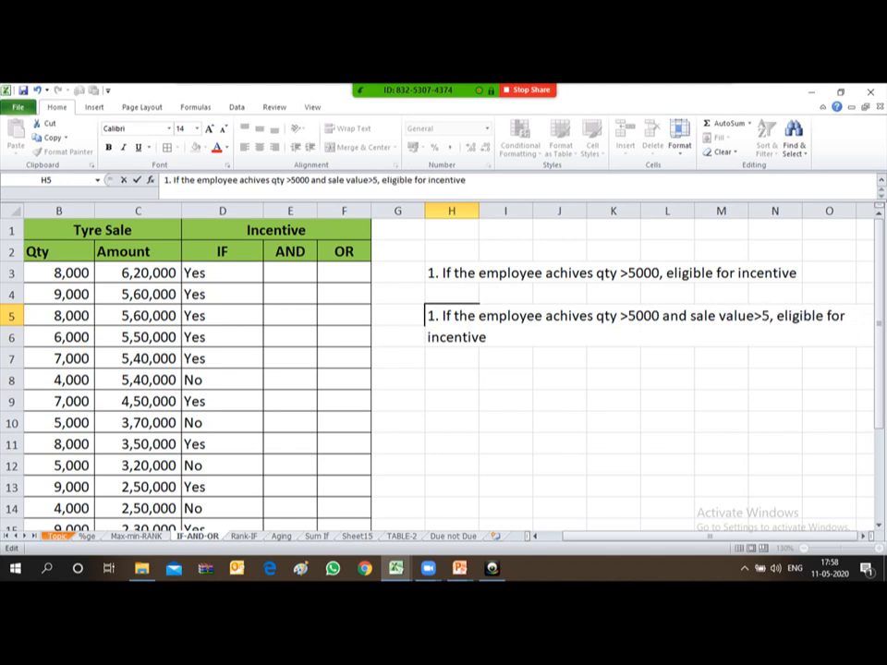
type("00000")
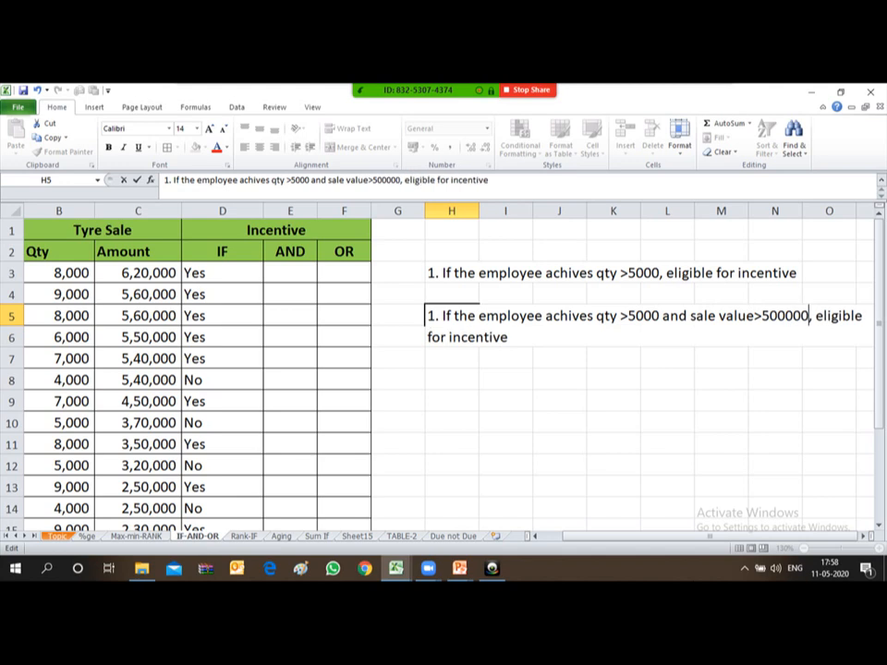
key("Return")
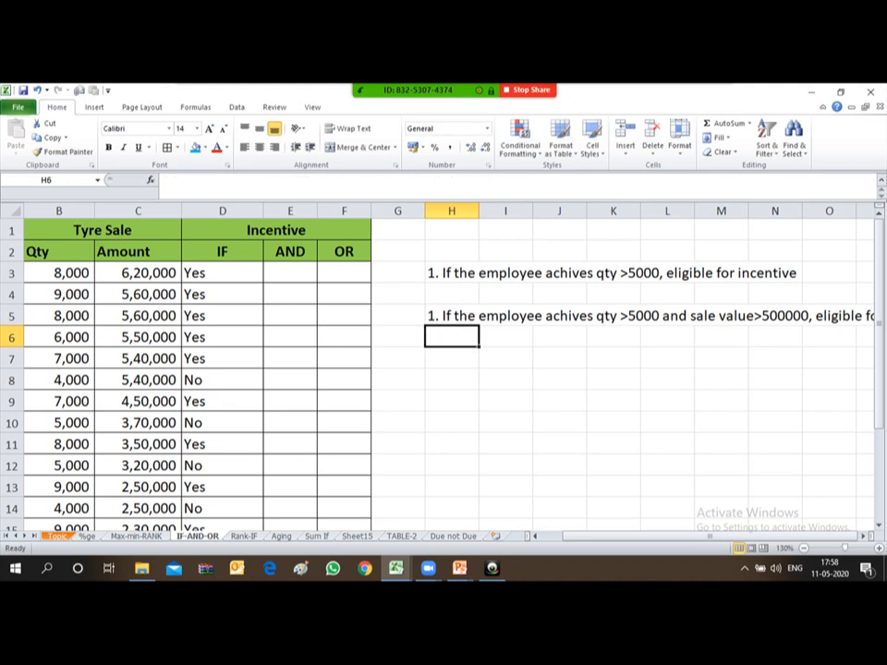
Read the full length of the two-condition incentive rule in H5.
left_click(452, 294)
left_click(451, 316)
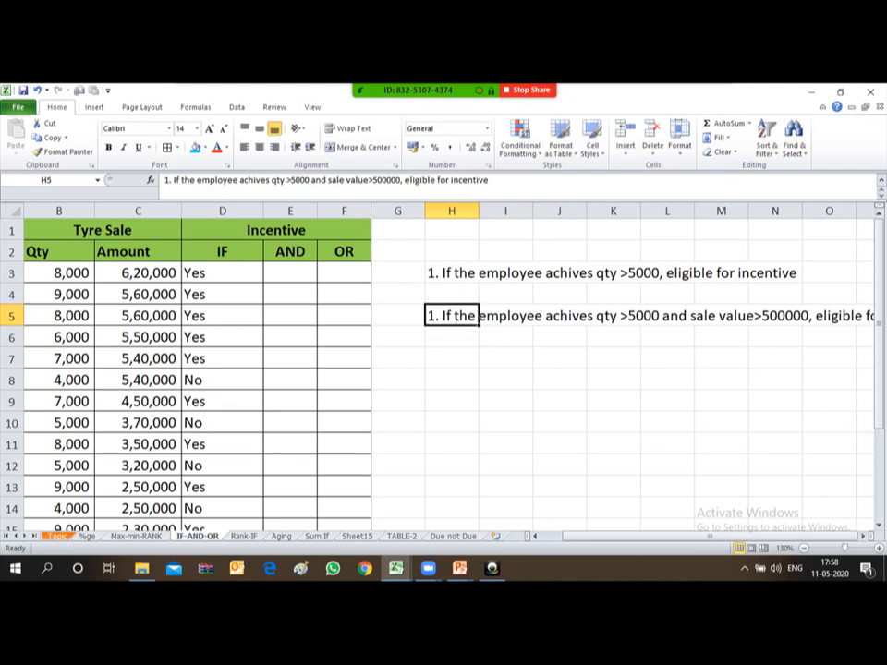
key("Right")
key("Right")
key("Right")
key("Right")
key("Right")
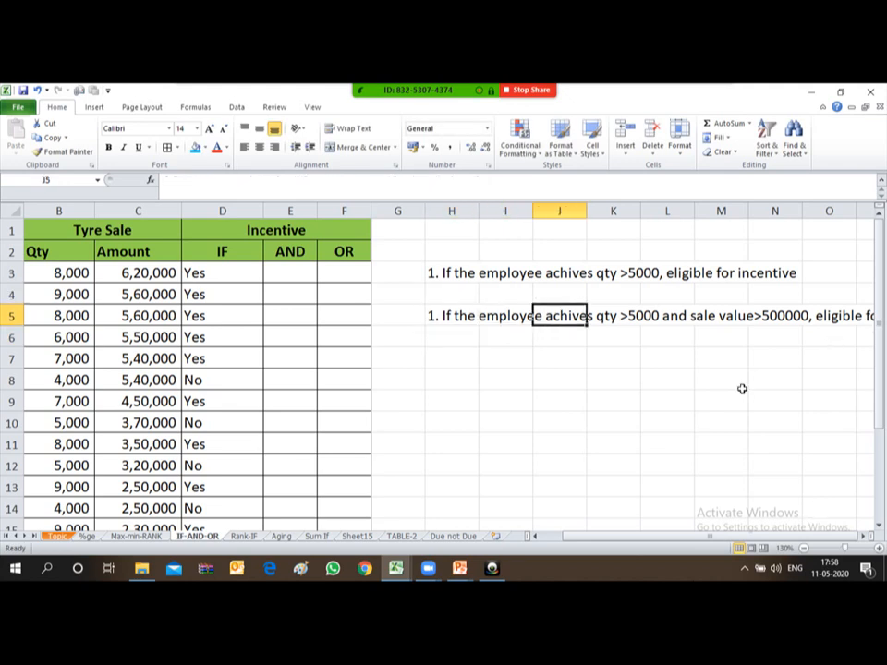
key("Right")
key("Right")
key("Right")
key("Right")
key("Left")
key("Left")
key("Left")
key("Left")
key("Left")
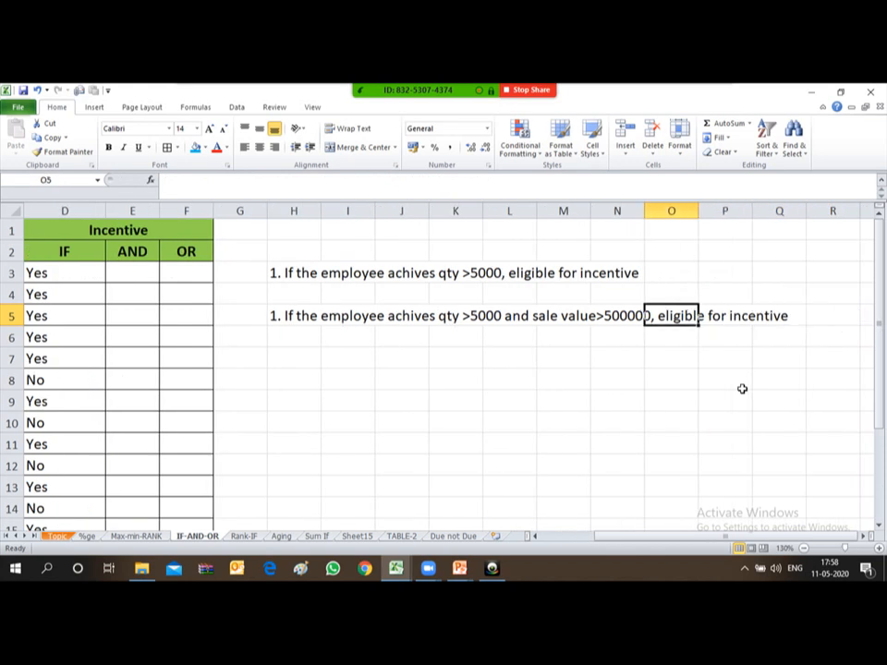
key("Down")
key("Down")
key("Down")
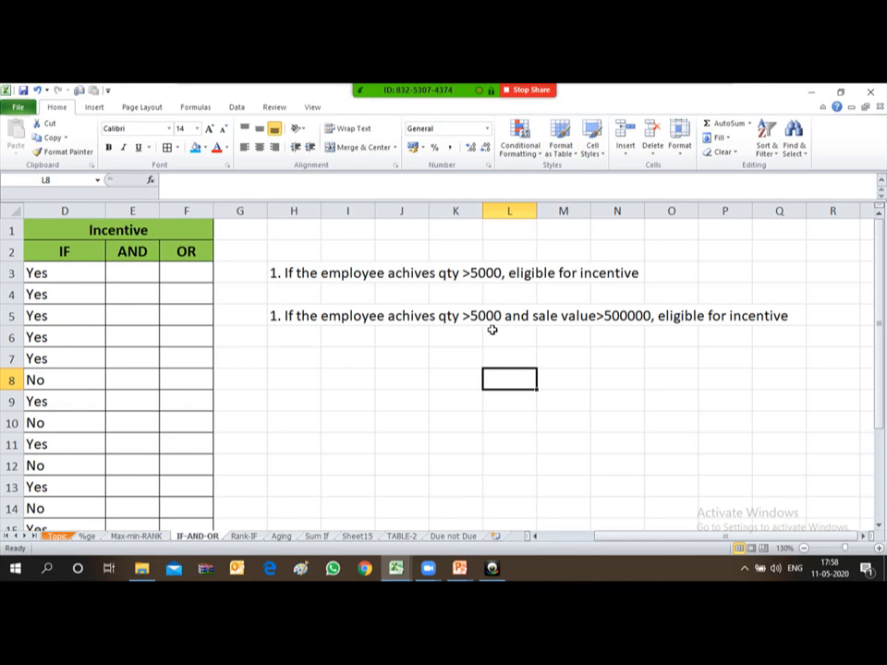
Compare the quantity-only rule in H3 with the quantity and sale value rule in H5, and relate them to the Qty column.
key("Left")
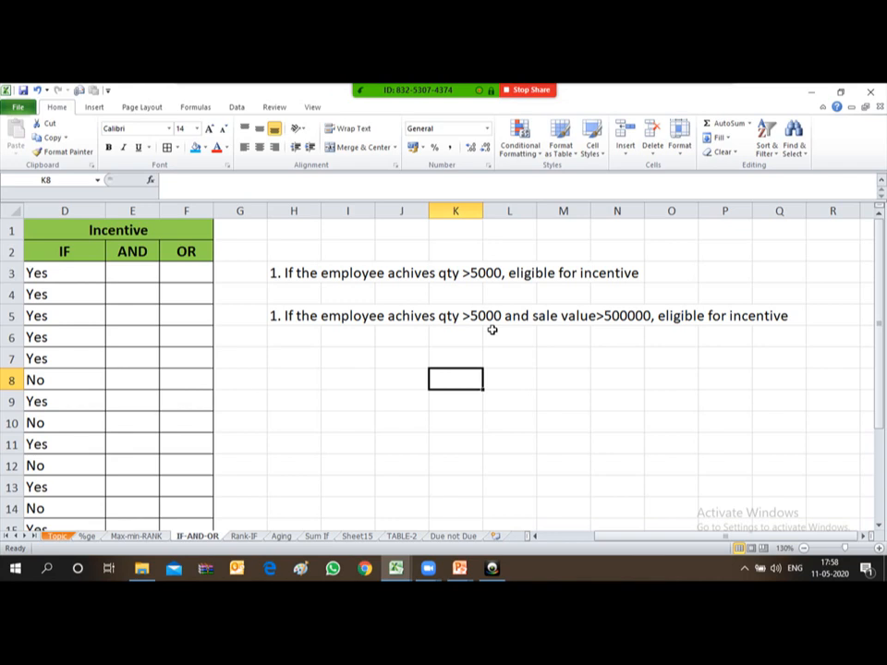
key("Left")
key("Left")
key("Left")
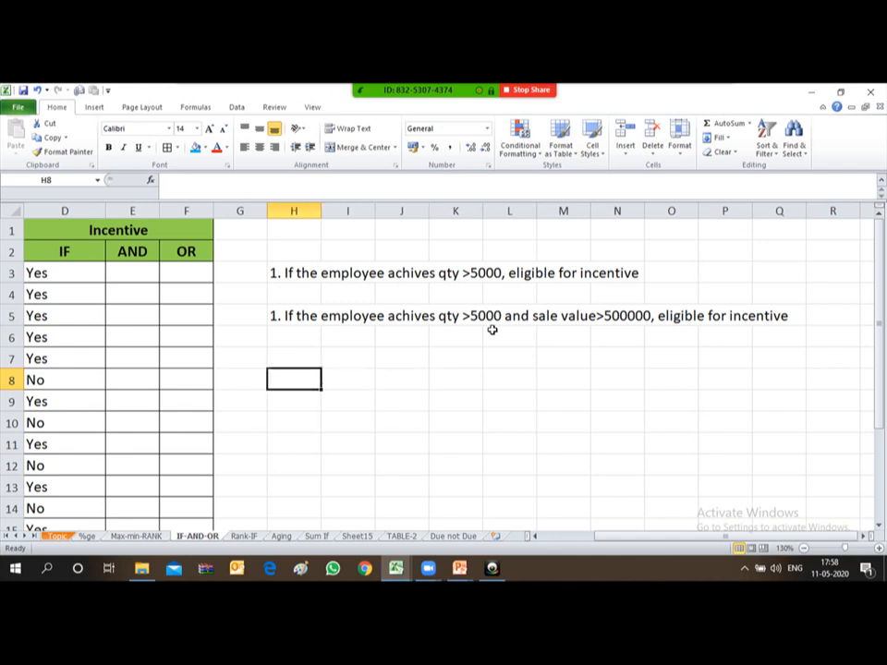
key("Up")
key("Up")
key("Up")
key("Up")
key("Up")
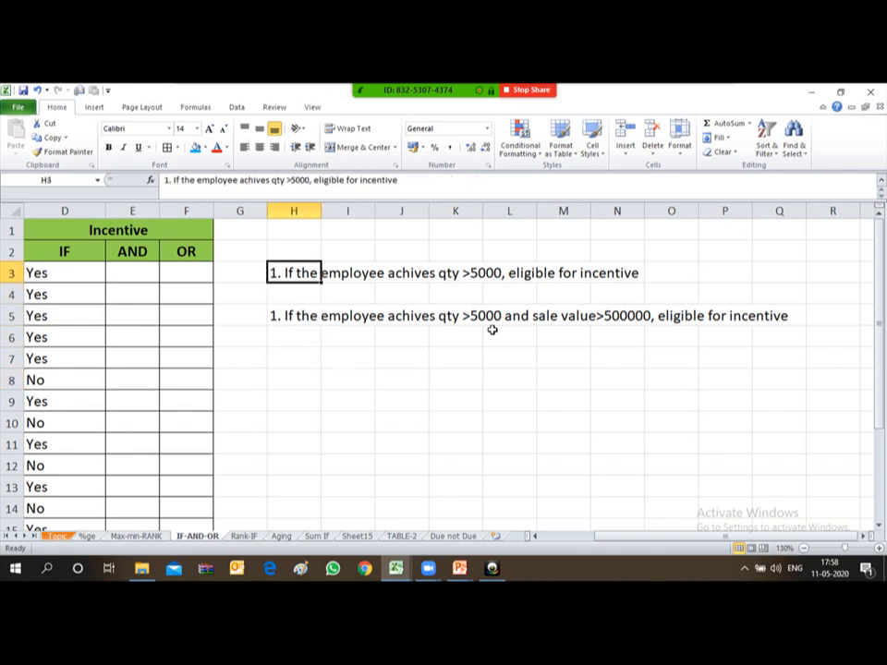
key("Down")
key("Down")
key("Down")
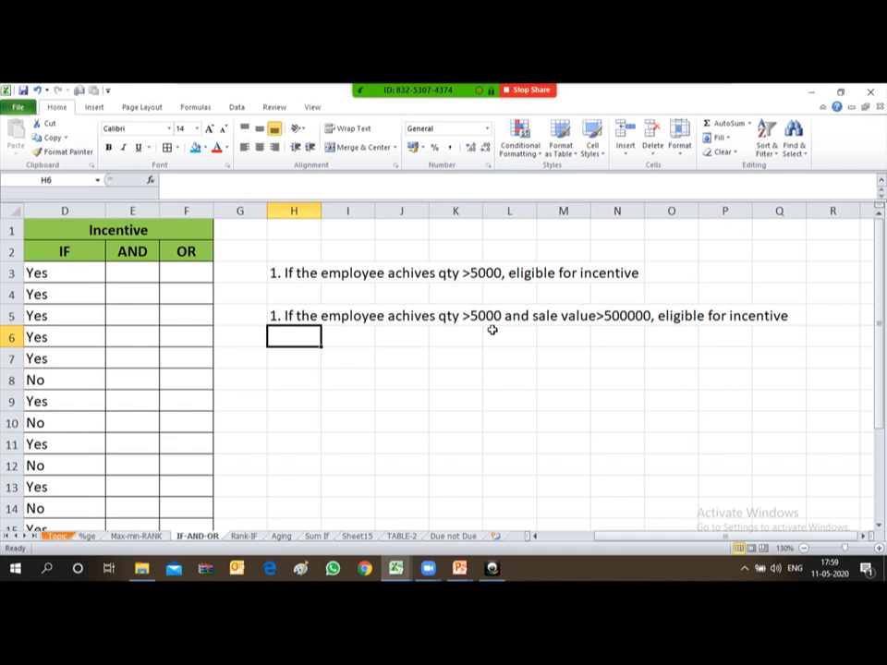
key("Left")
key("Left")
key("Left")
key("Left")
key("Left")
key("Left")
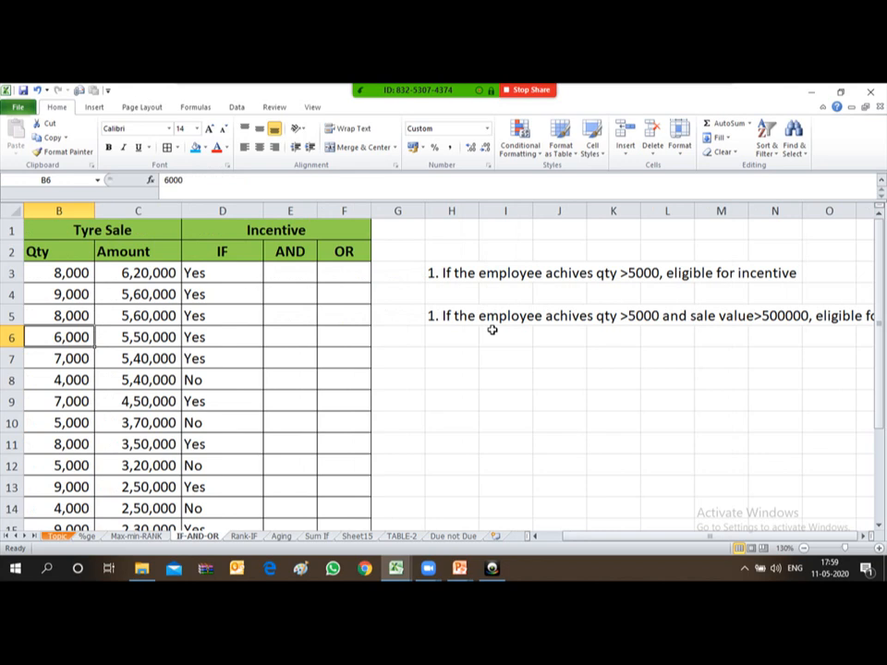
Begin an IF formula with a nested AND function in cell E3 of the AND incentive column.
key("Left")
key("Right")
key("Right")
key("Right")
key("Right")
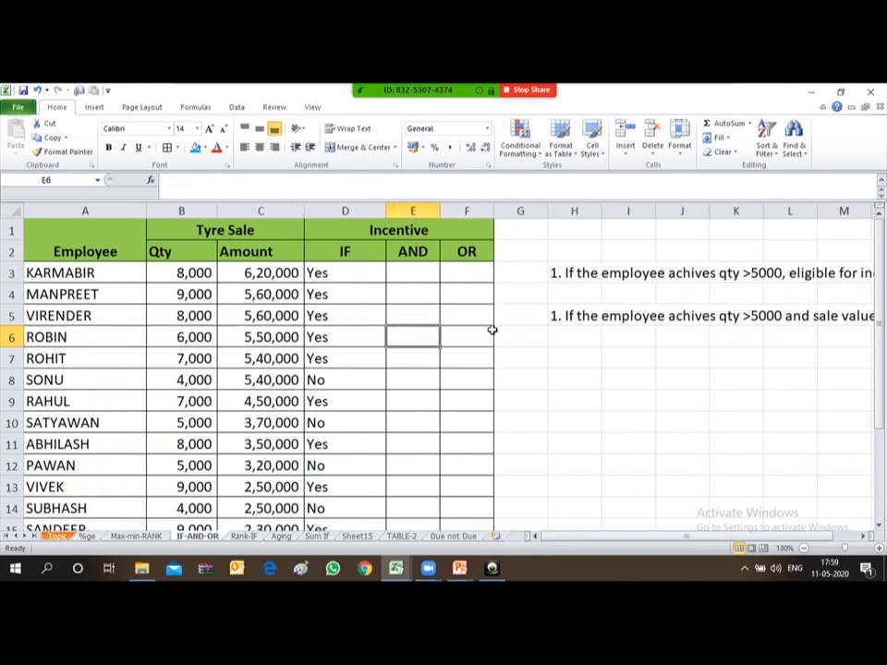
key("Up")
key("Up")
key("Up")
key("Up")
key("Down")
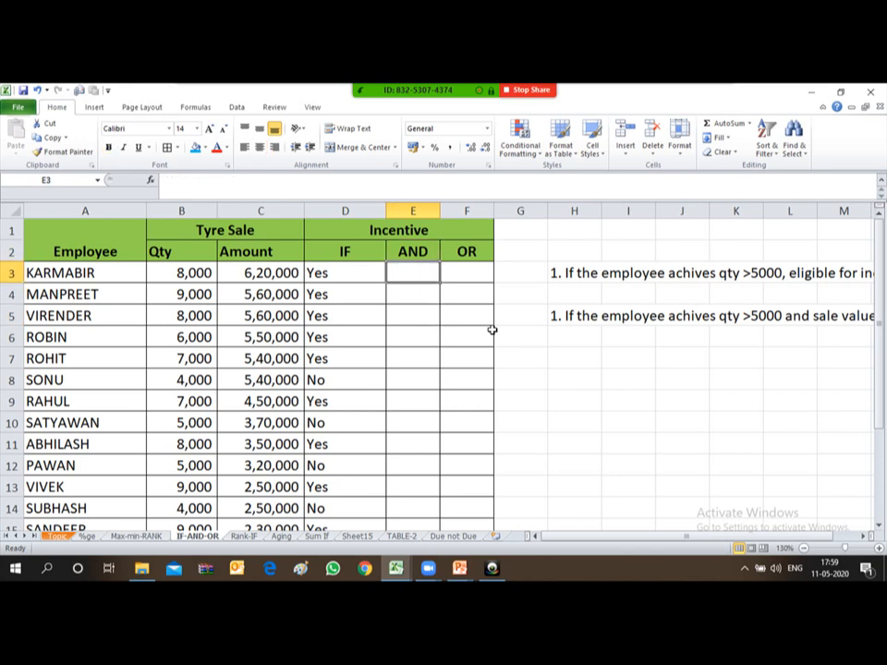
type("=")
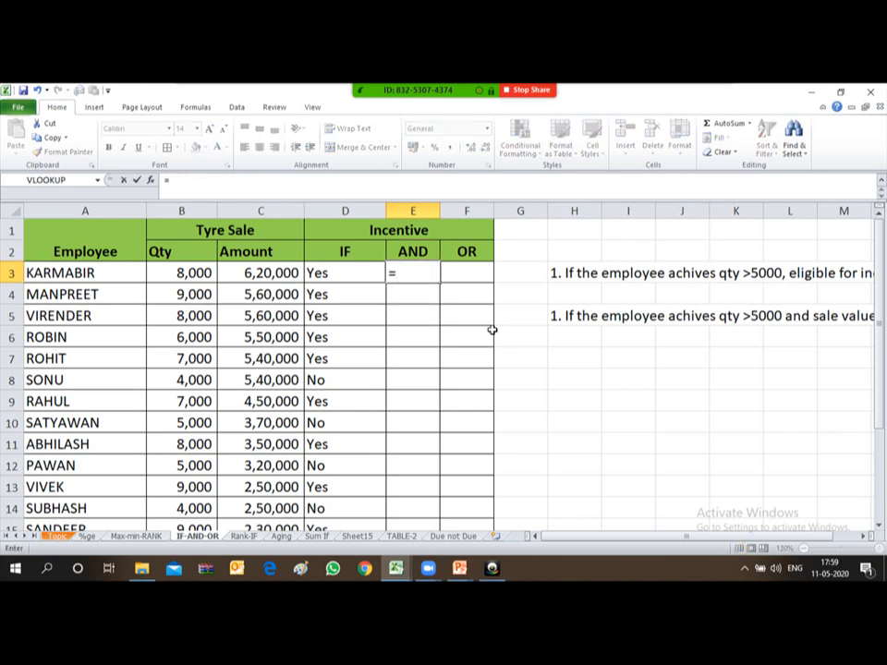
type("if")
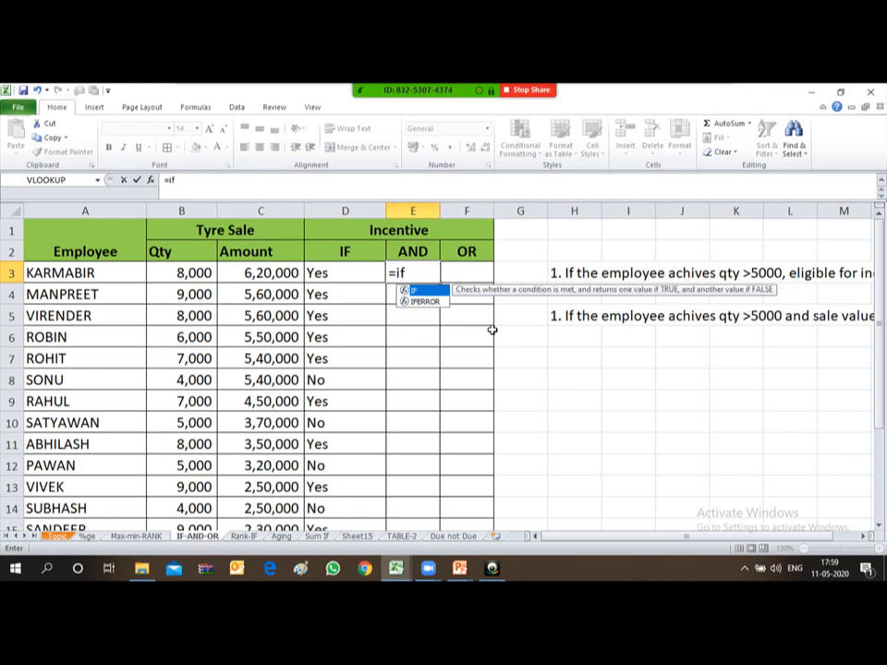
type("(")
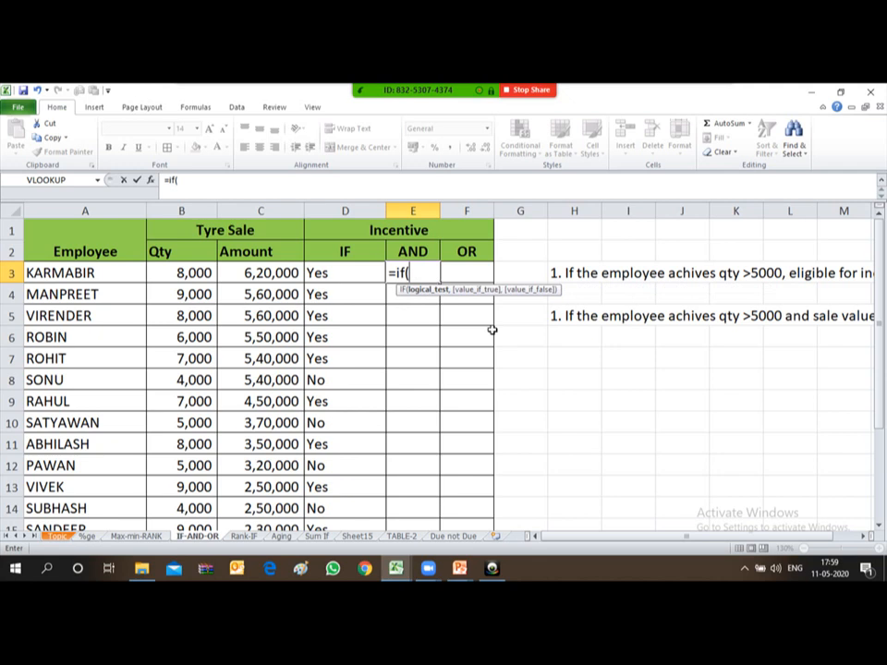
type("and")
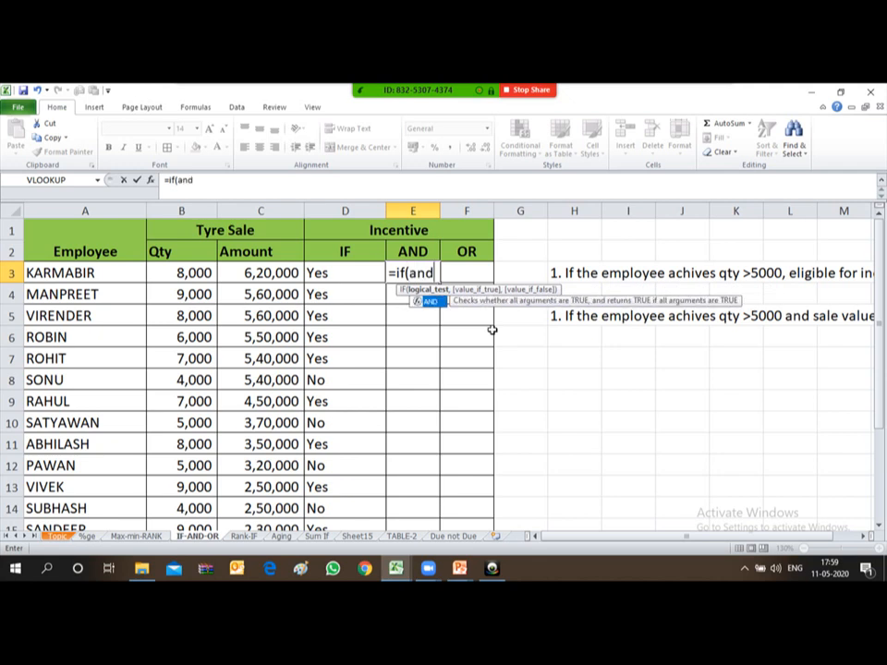
type("(")
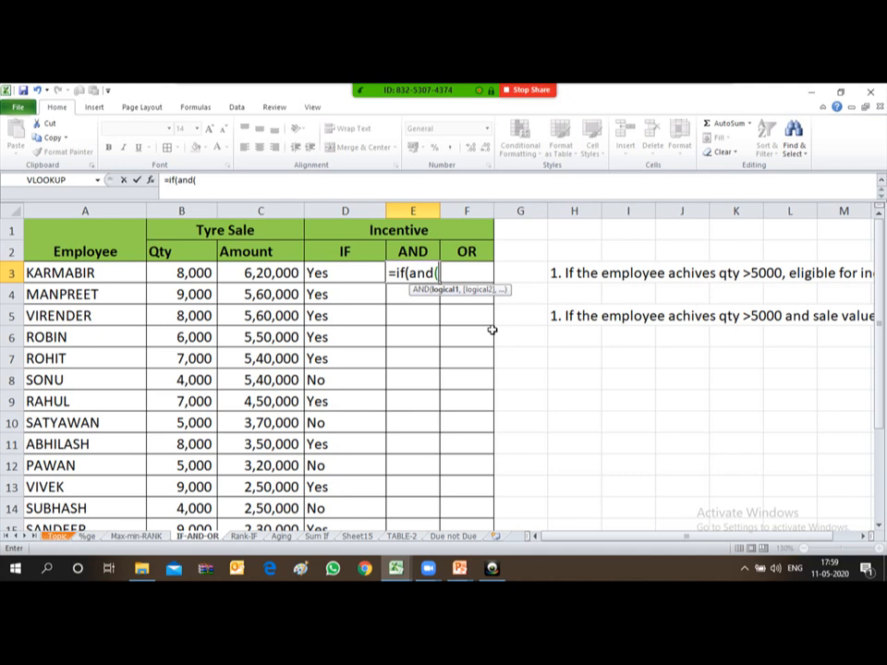
Enter the AND conditions B3>5000 and C3>500000 as the logical test of the E3 formula.
left_click(172, 272)
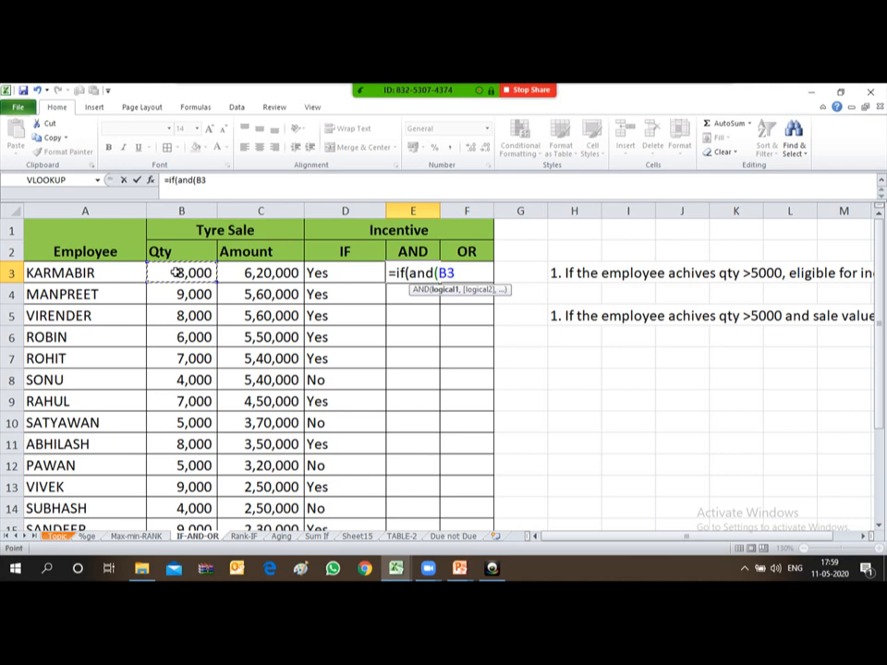
type(">50000")
key("BackSpace")
key("BackSpace")
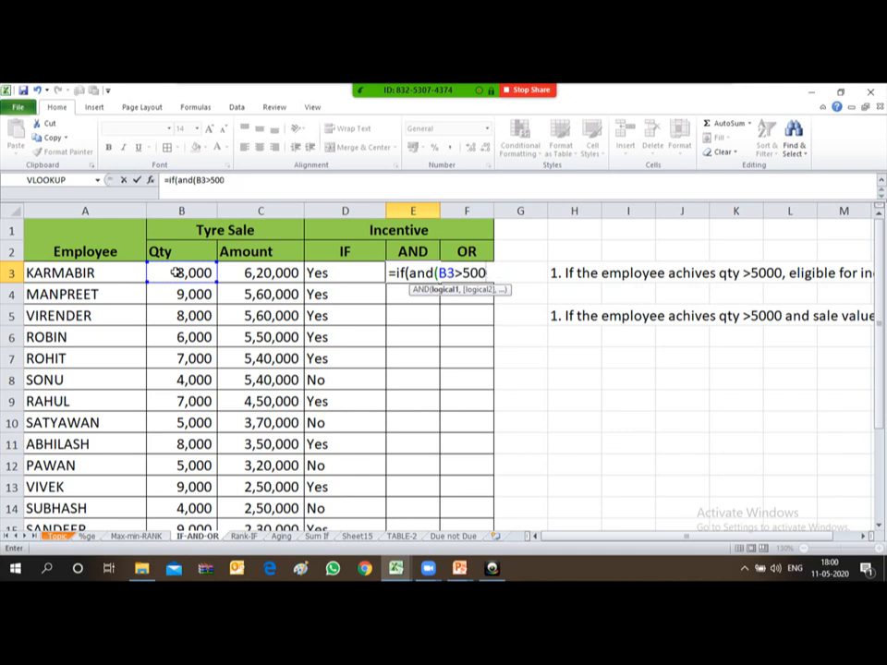
type("0,")
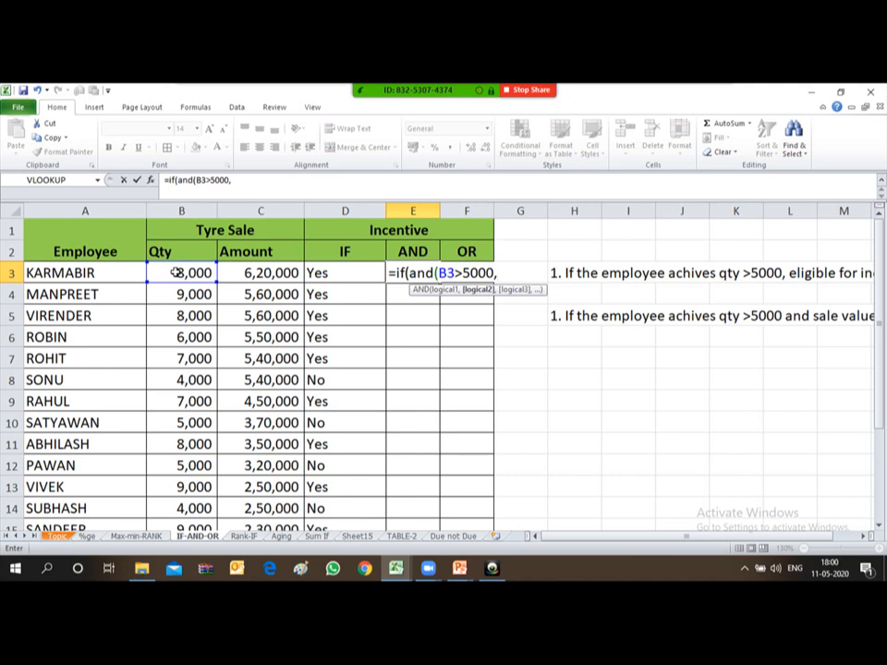
left_click(262, 272)
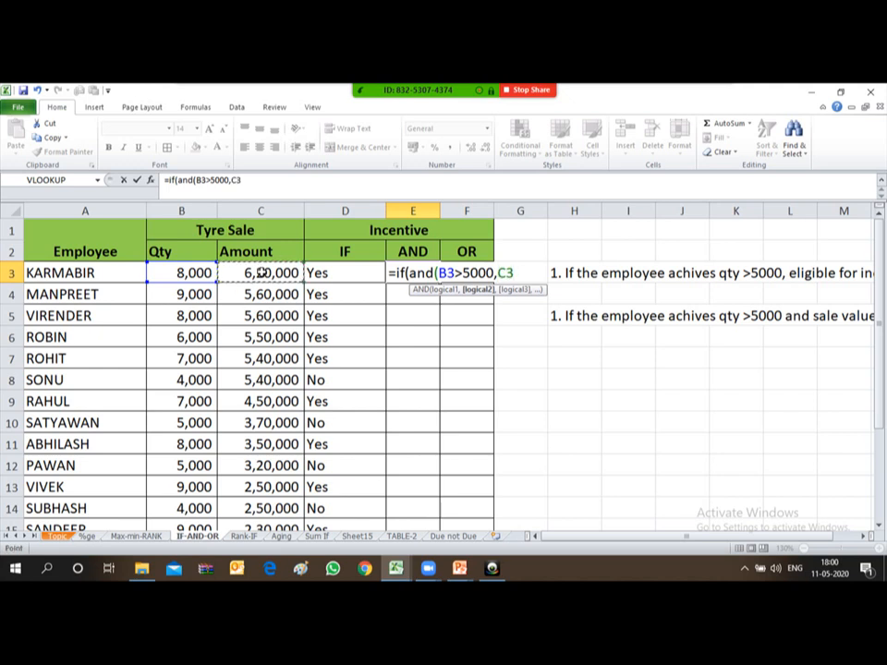
type(">500000")
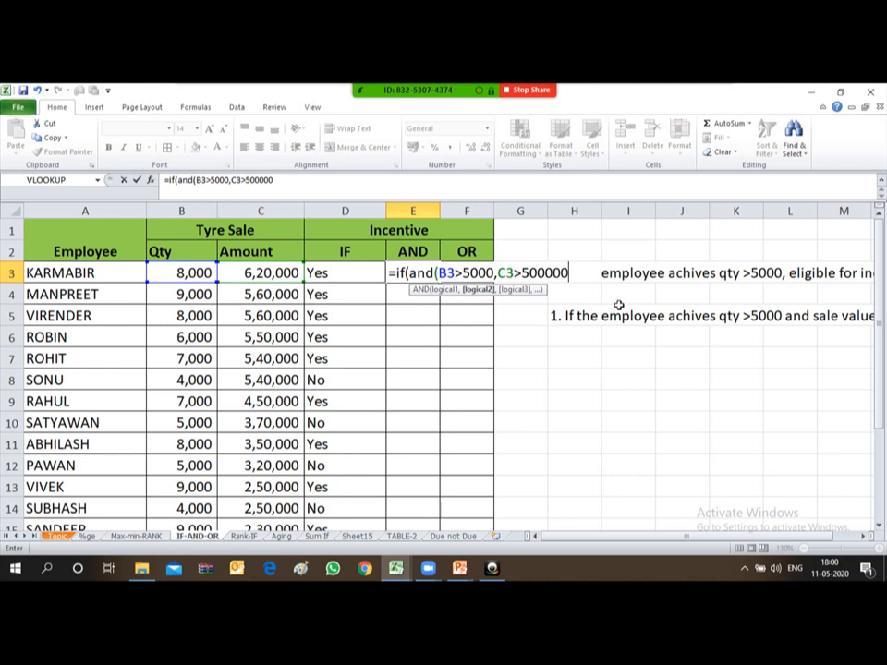
type(")")
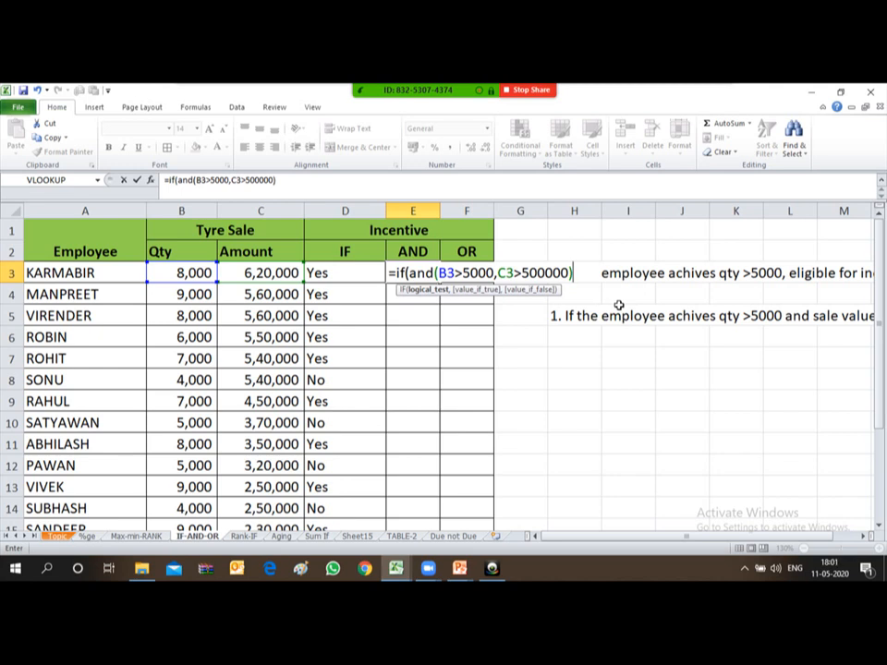
Complete the E3 formula with "Yes" as the true result and "No" as the false result.
type(",")
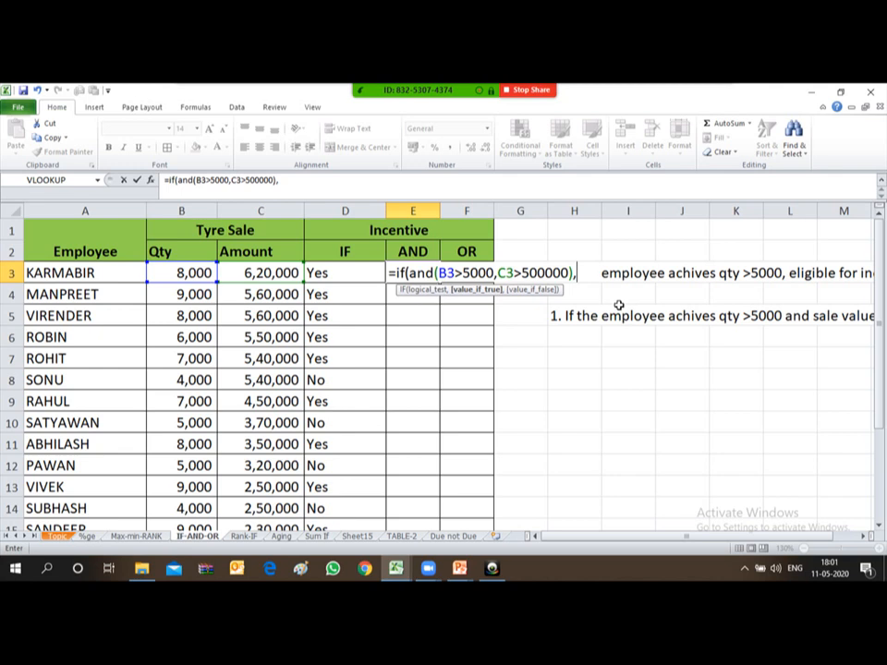
type("\"Yes\"")
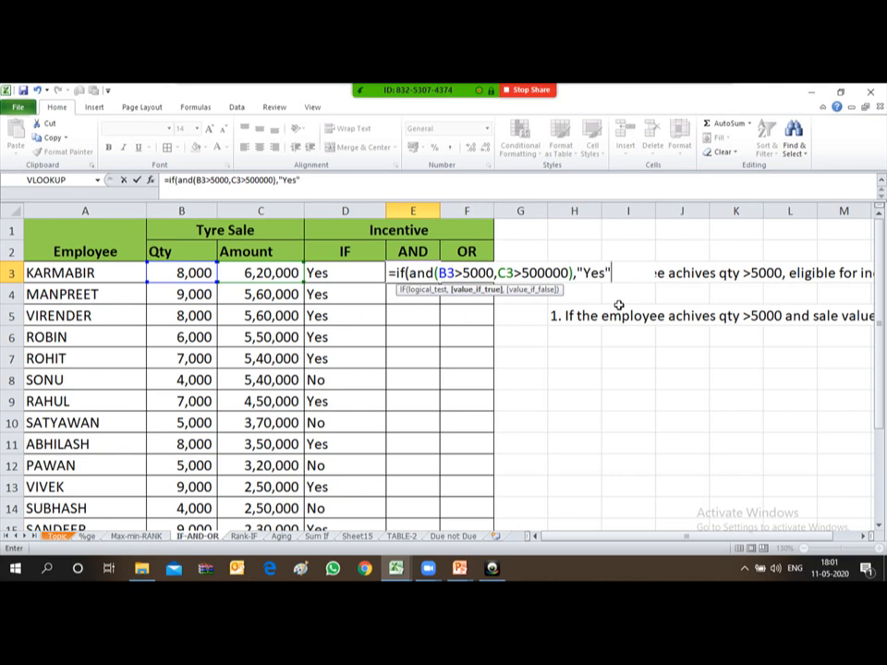
type(",")
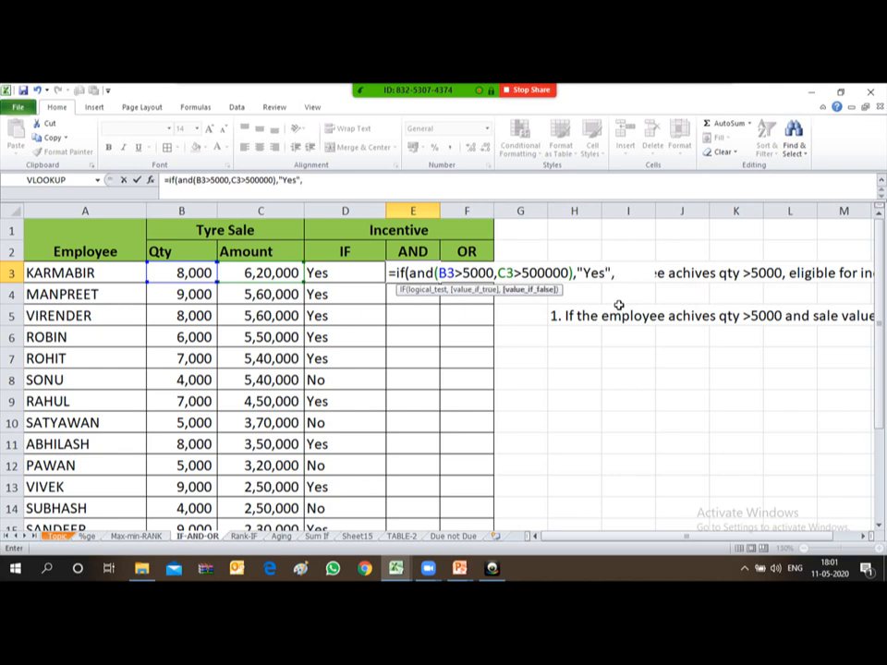
type("\"No\")")
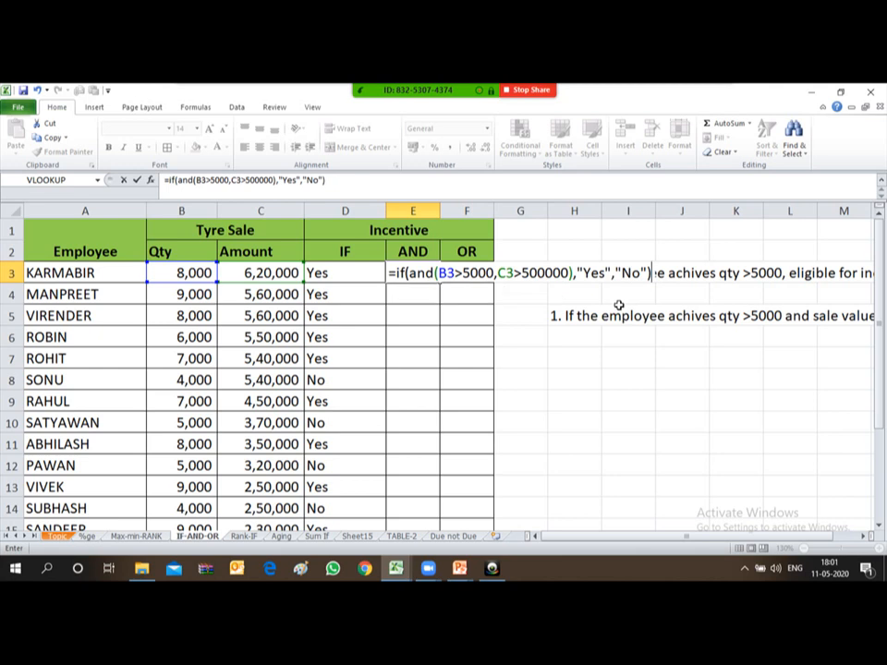
key("Return")
key("Up")
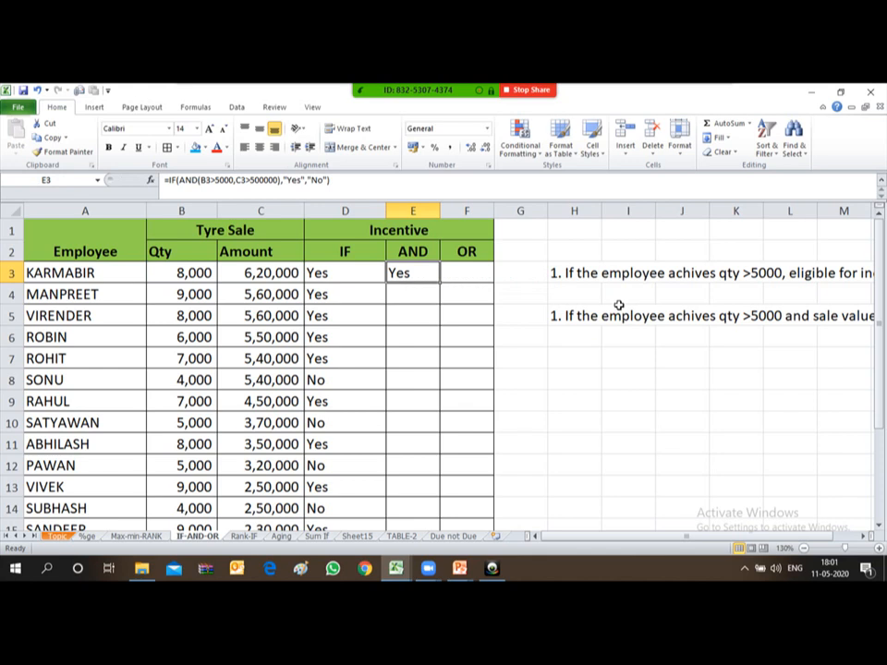
Check the quantity and amount in row 3 against the AND result in E3.
key("Left")
key("Left")
key("Left")
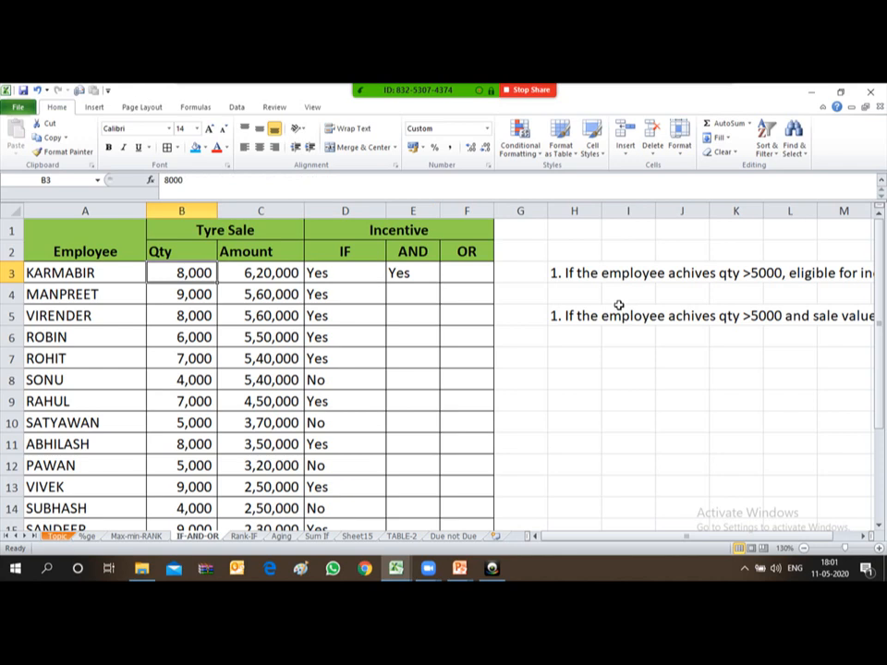
key("Right")
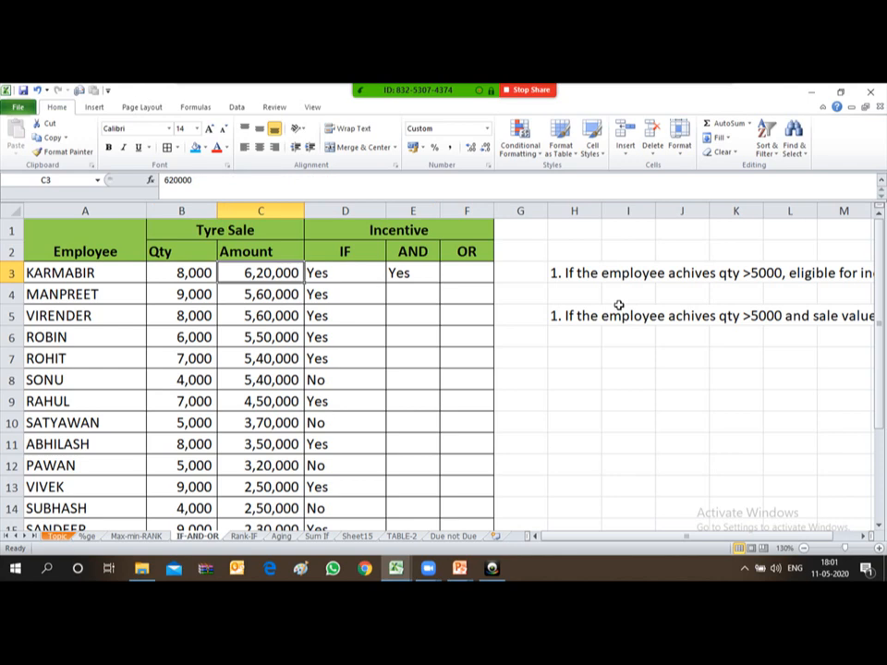
key("Right")
key("Right")
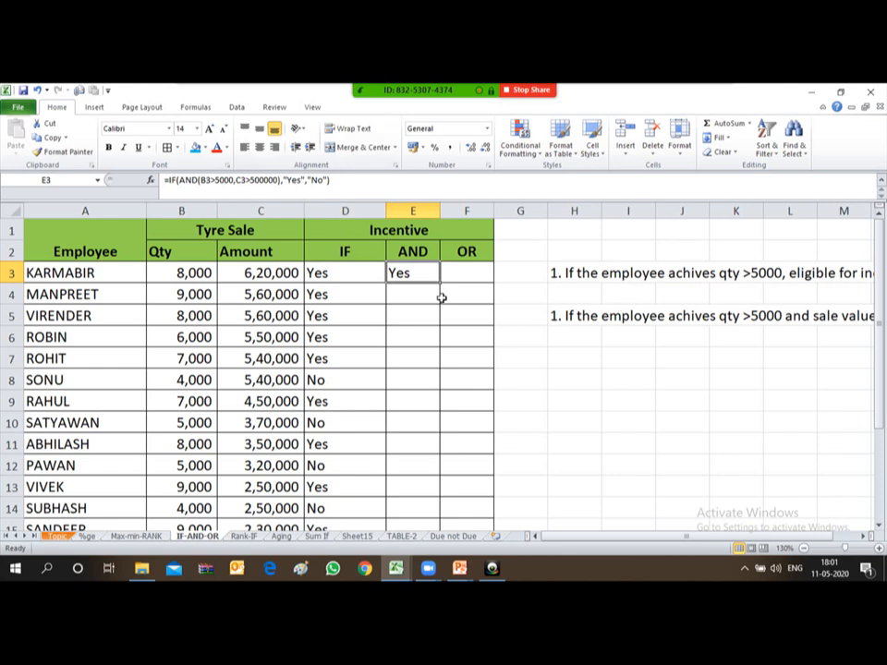
Copy the IF-AND formula from E3 down the AND column to E15.
key("ctrl+c")
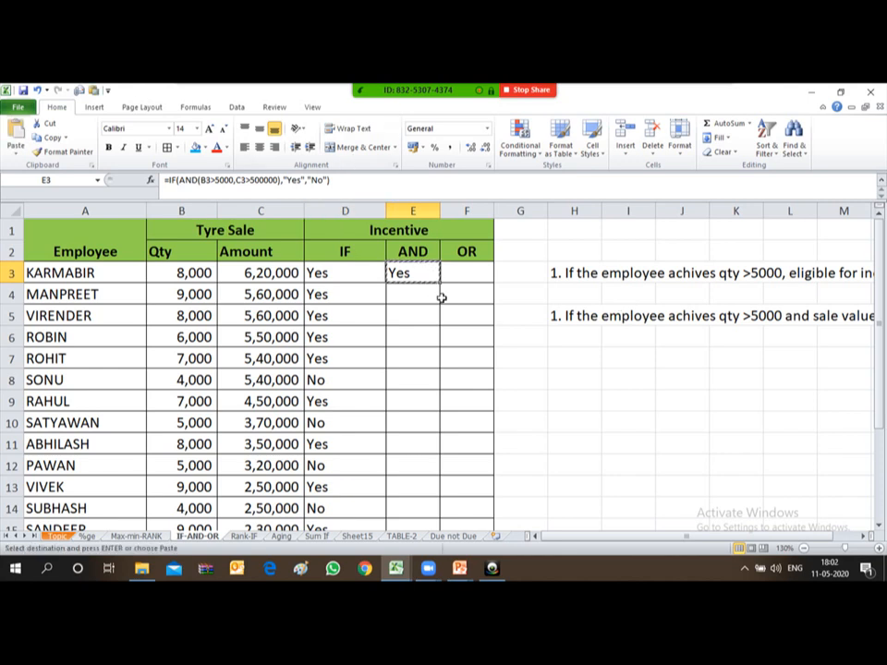
key("Left")
key("ctrl+Down")
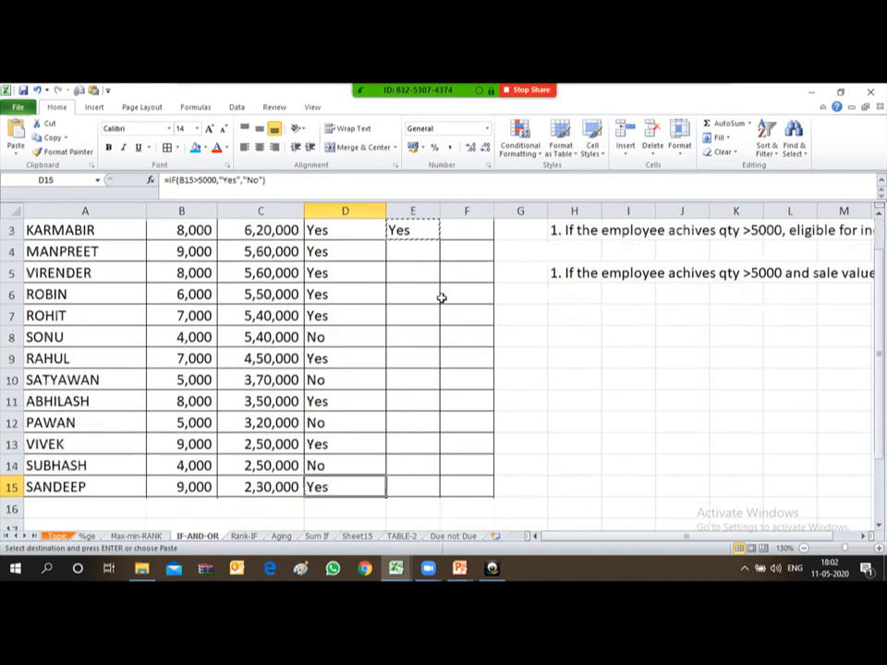
key("Right")
key("ctrl+shift+Up")
key("Return")
key("ctrl+Up")
key("ctrl+Up")
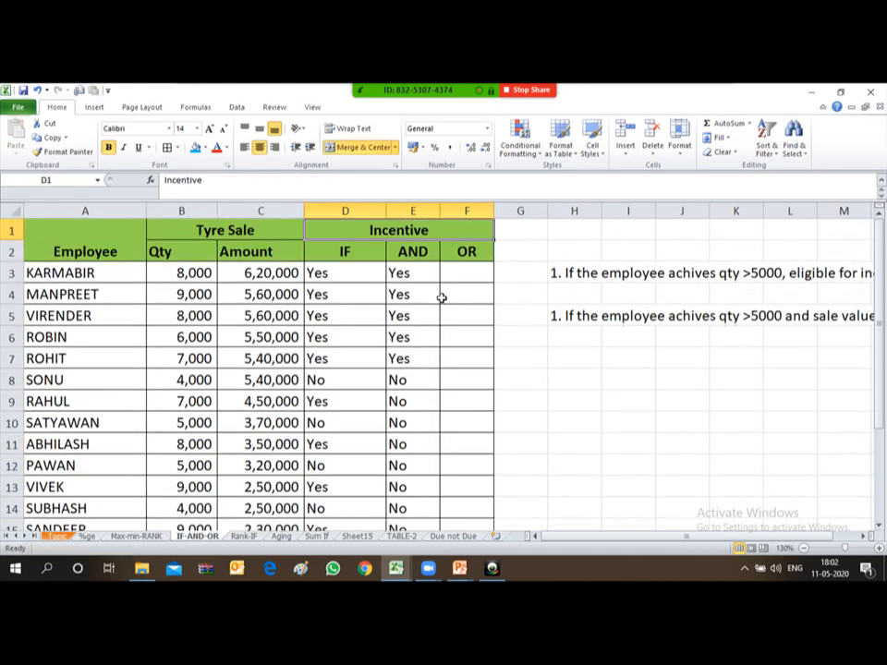
Compare the quantity and amount in row 7 with that employee's IF and AND incentive results.
key("Down")
key("Down")
key("Down")
key("Down")
key("Down")
key("Down")
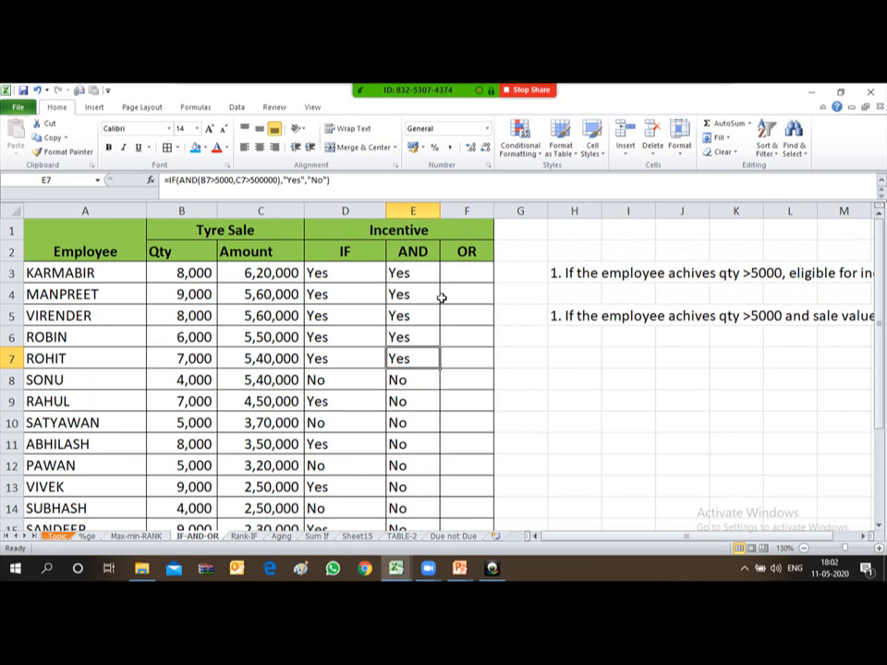
key("Left")
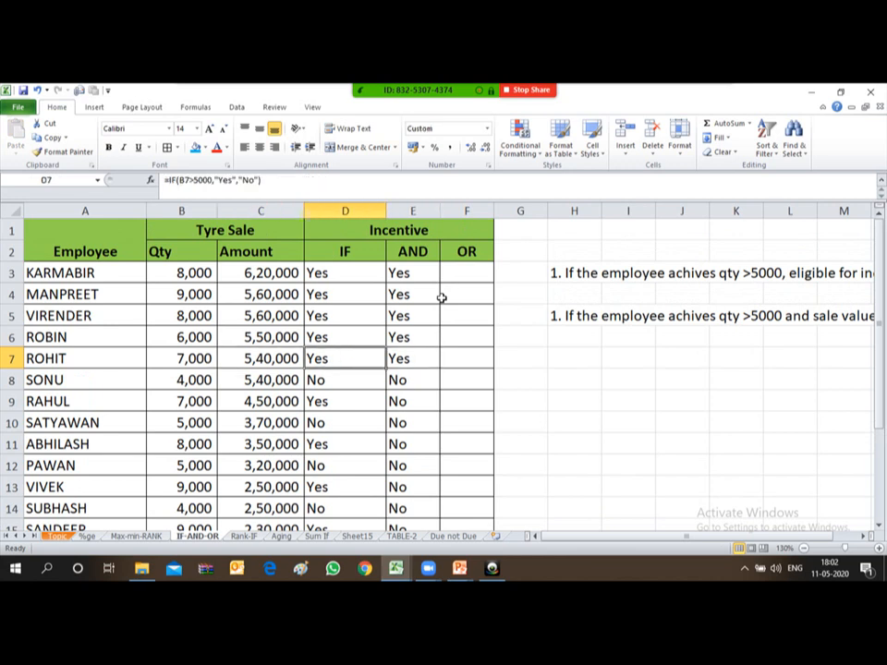
key("Right")
key("Left")
key("Left")
key("Left")
key("Left")
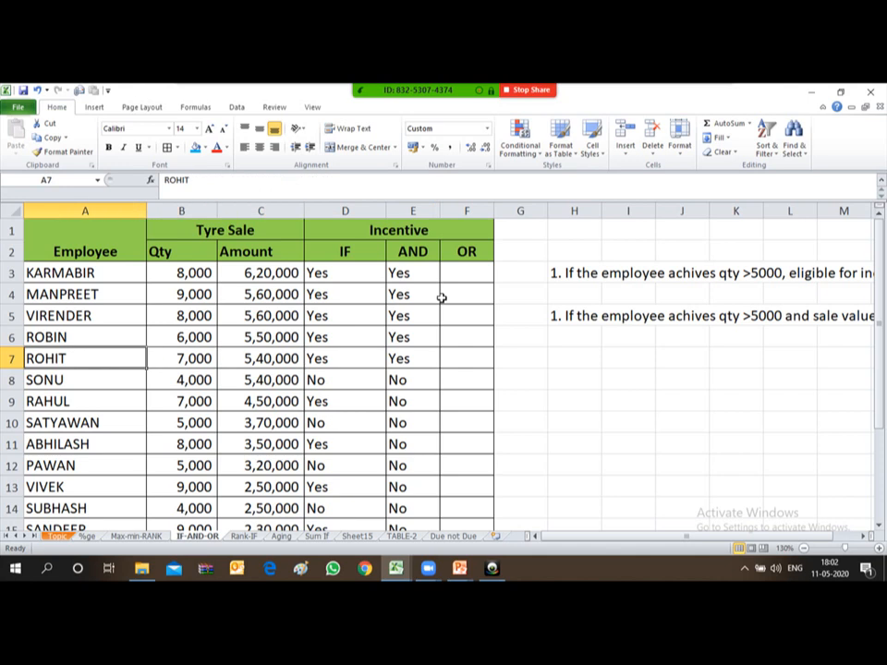
key("Right")
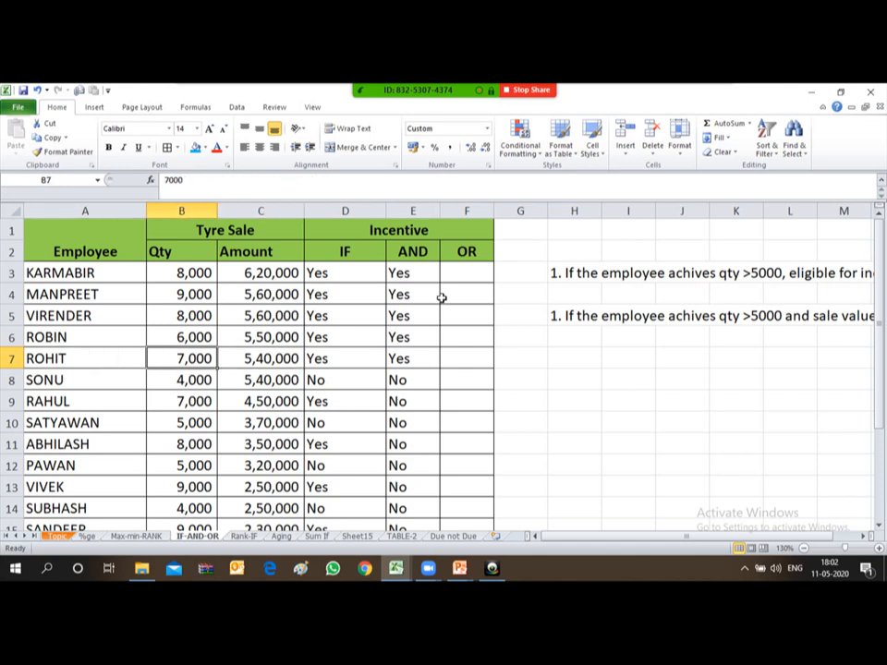
key("Right")
Compare the quantity and amount in row 8 with that employee's IF and AND incentive results.
key("Down")
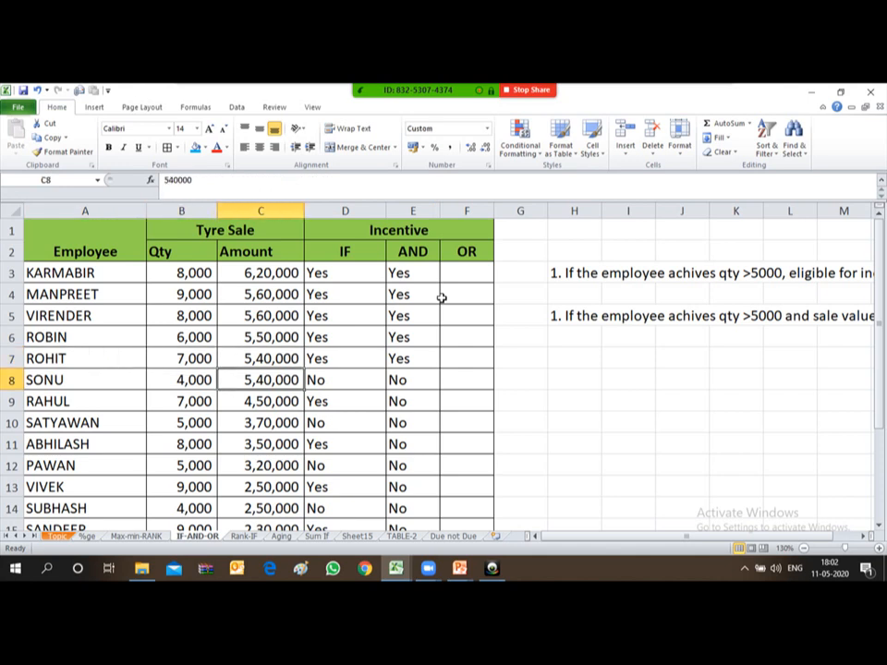
key("Right")
key("Right")
key("Left")
key("Left")
key("Left")
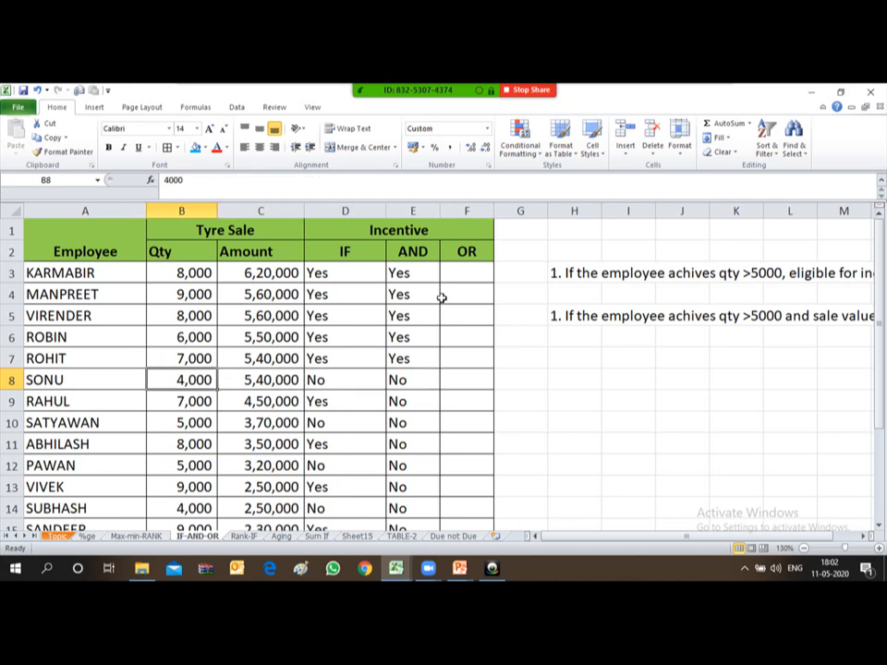
key("Right")
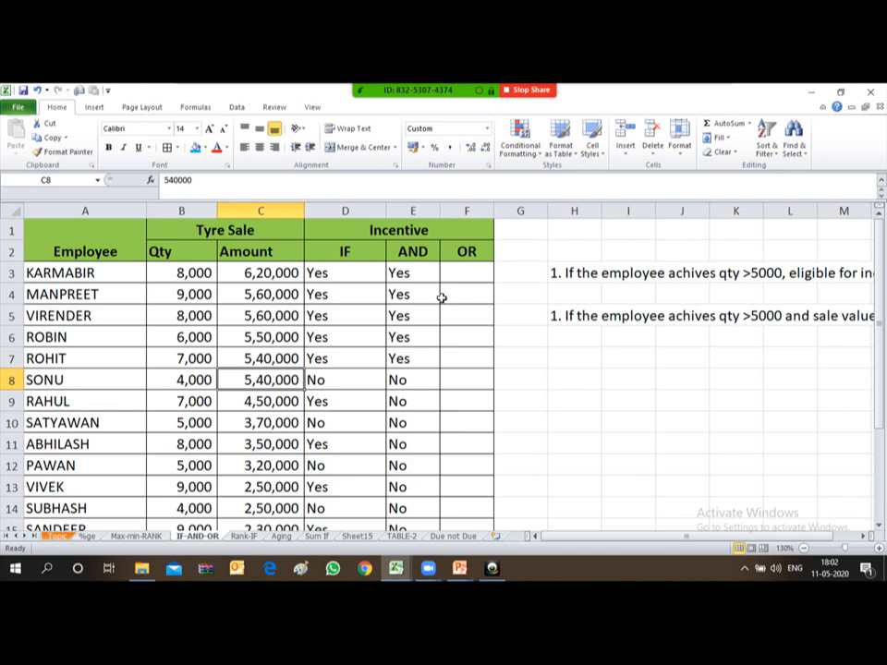
key("Right")
key("Right")
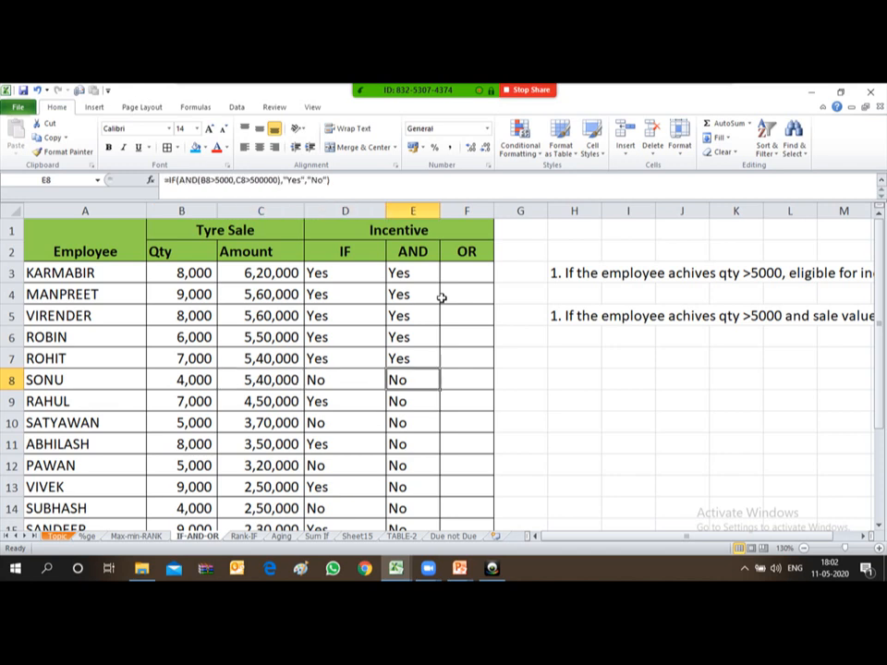
Review the AND results and their formulas down to row 13 and back up to E3.
key("Down")
key("Down")
key("Down")
key("Down")
key("Down")
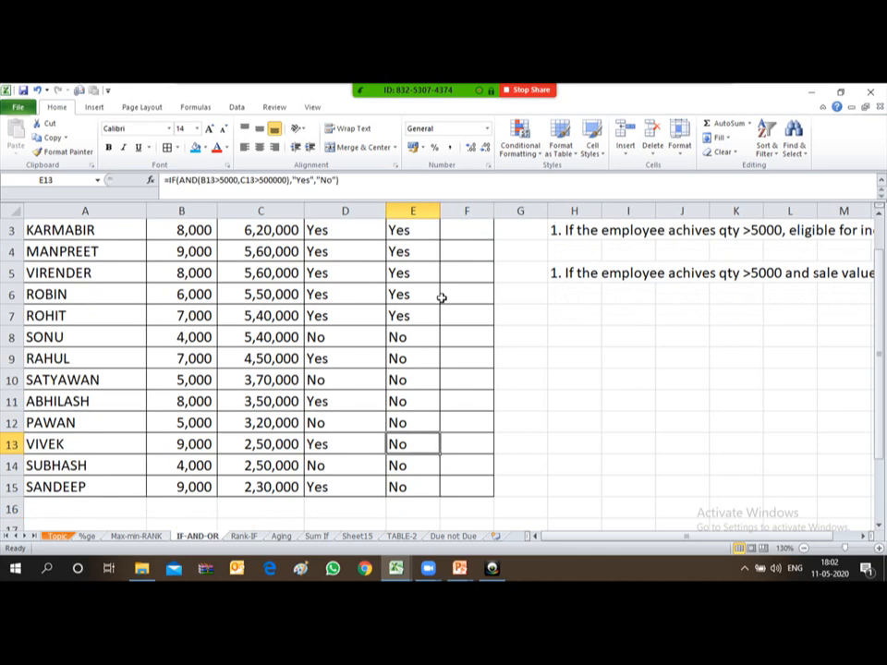
key("Up")
key("Up")
key("Up")
key("Up")
key("Up")
key("Up")
key("Up")
key("Up")
key("Up")
key("Up")
key("Up")
key("Up")
key("Down")
key("Down")
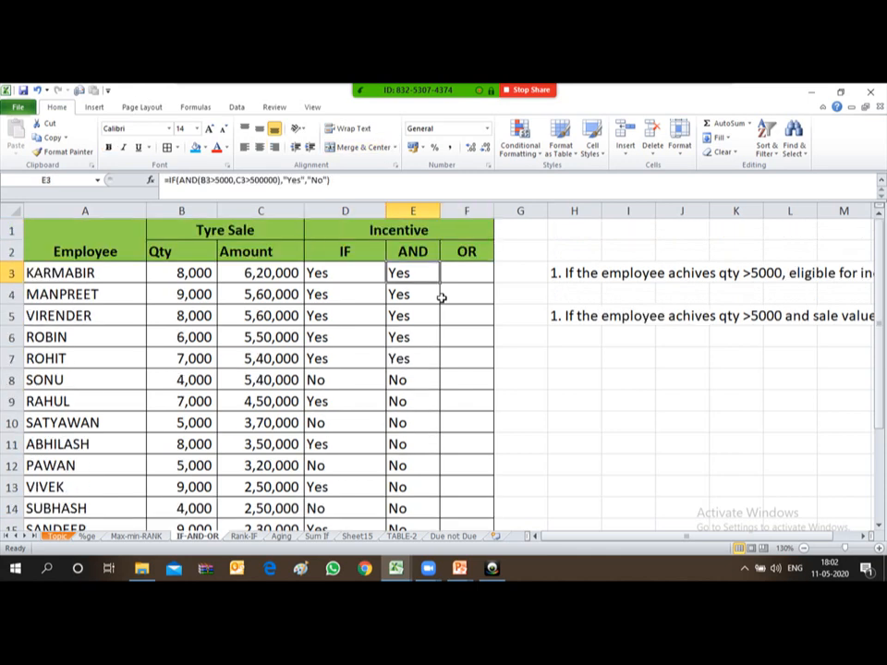
mouse_move(647, 95)
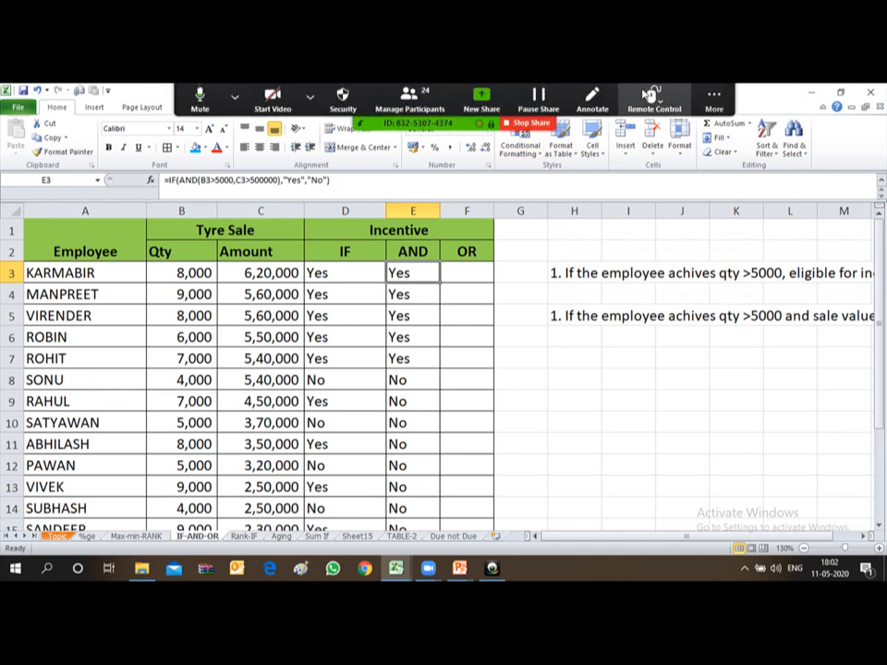
Read the recent messages in the meeting's group chat and close the chat.
left_click(714, 98)
left_click(725, 129)
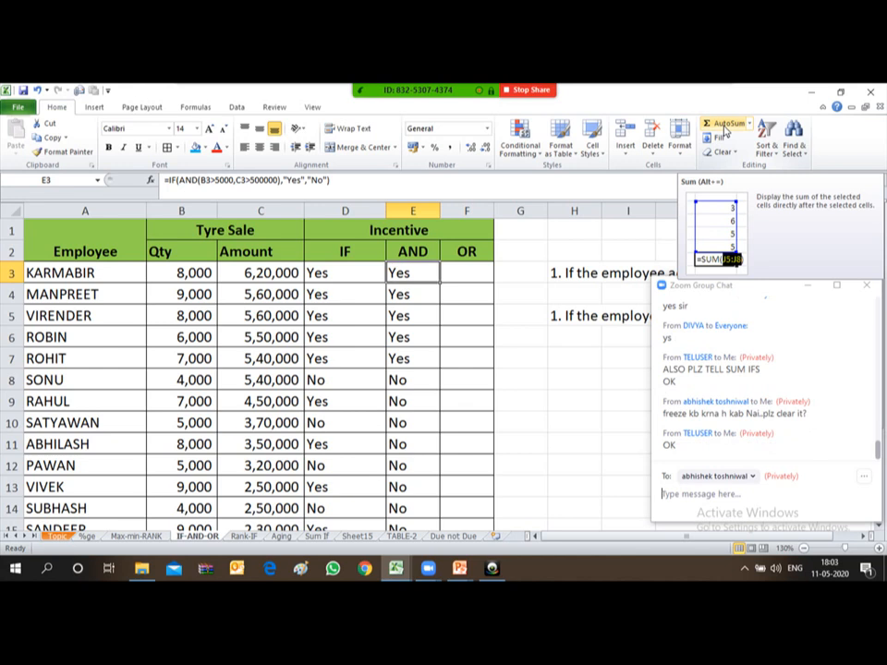
mouse_move(417, 90)
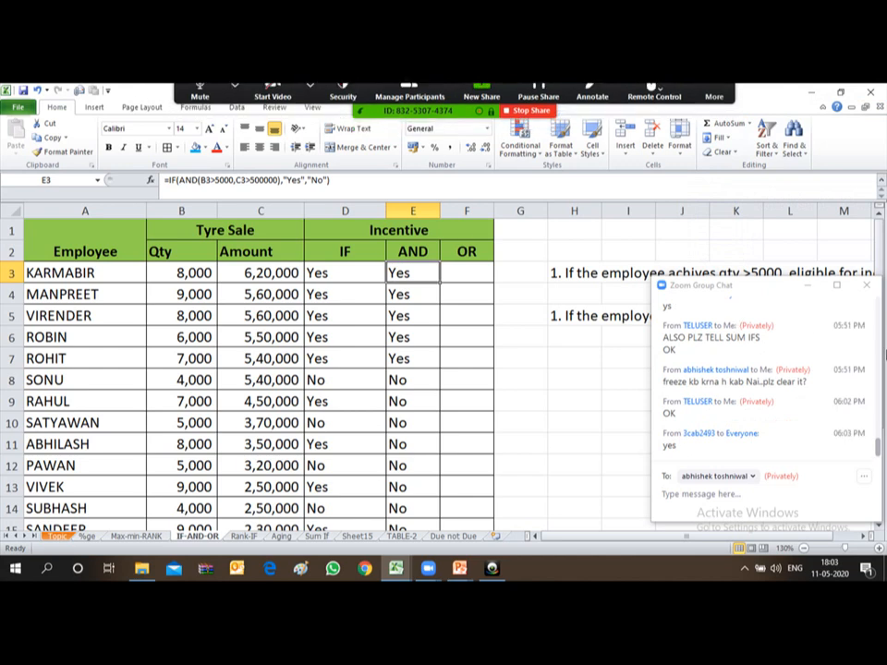
left_click(867, 287)
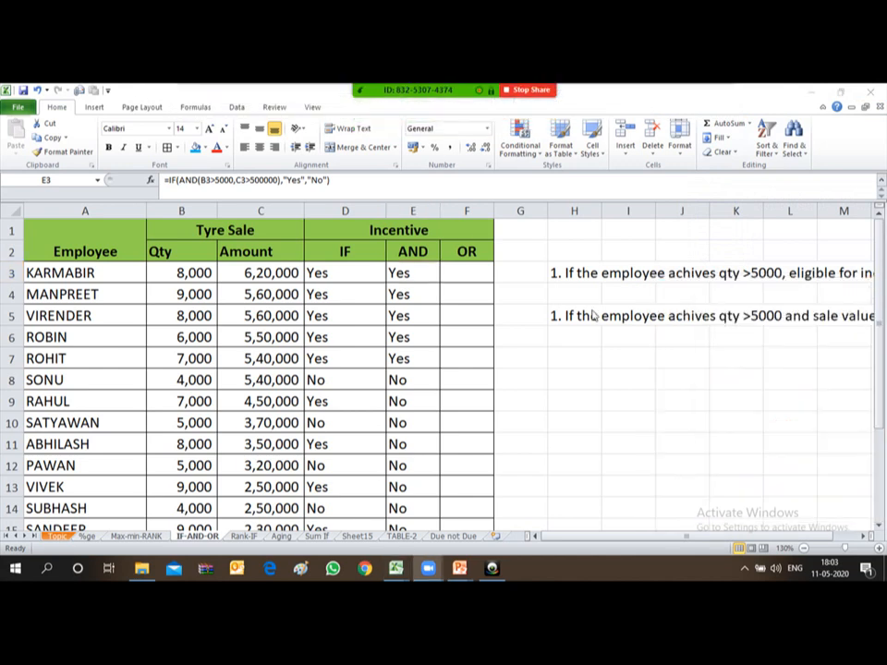
Copy the quantity-and-sale-value incentive rule from H5 to H7.
left_click(460, 271)
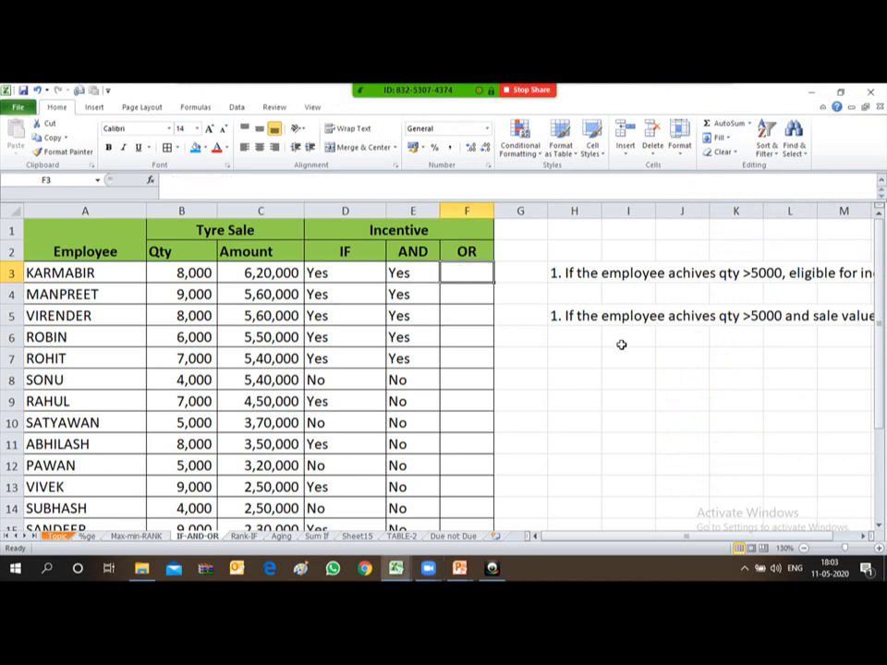
key("Up")
key("Up")
key("Down")
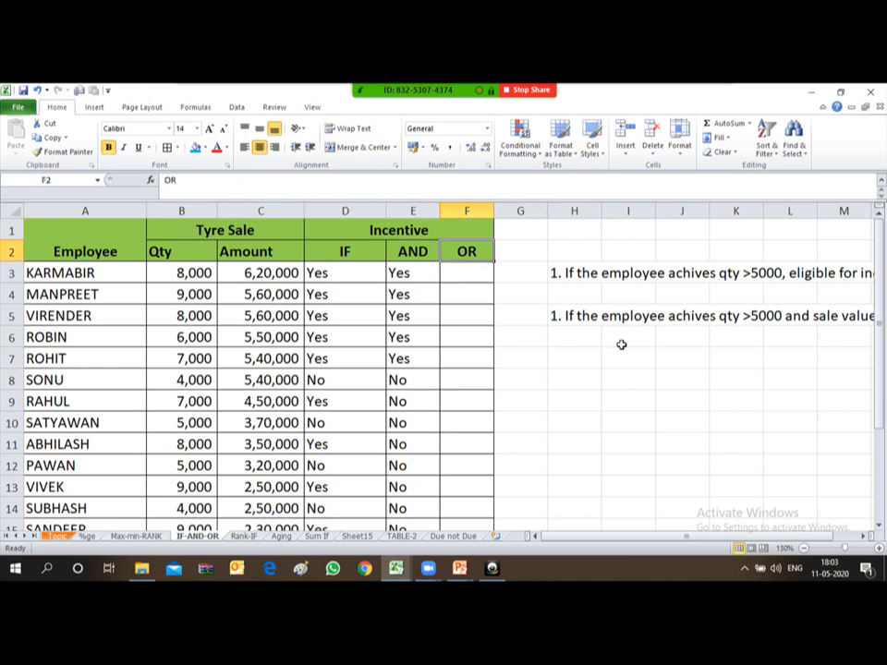
key("Down")
key("Down")
key("Right")
key("Right")
key("Right")
key("Right")
key("Right")
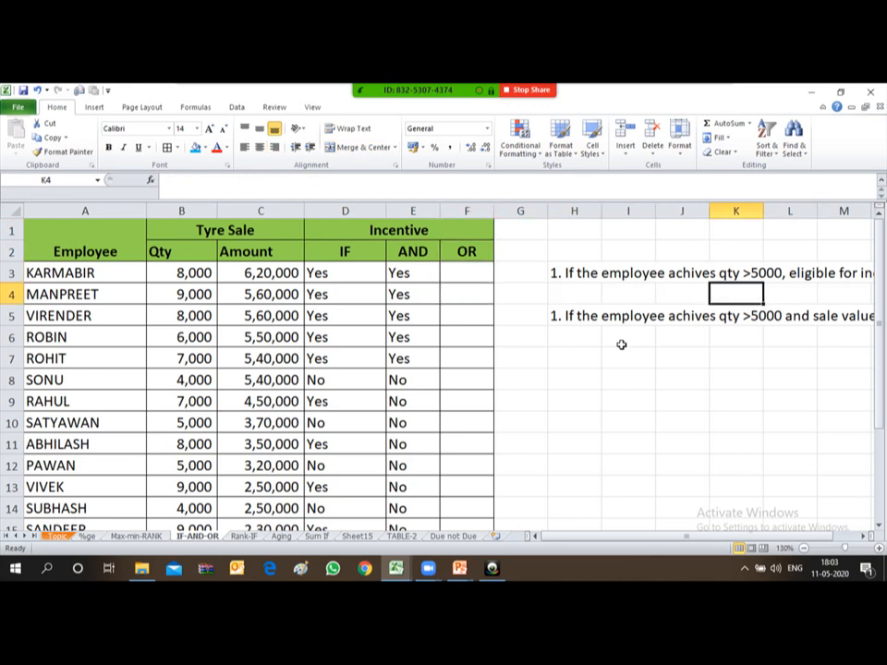
key("Left")
key("Left")
key("Left")
key("Left")
key("Down")
key("Right")
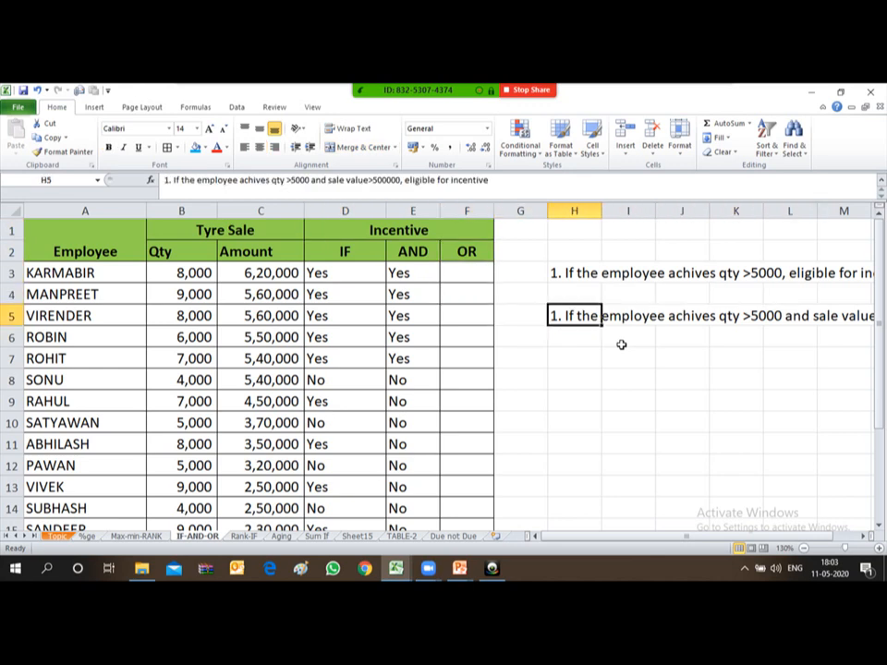
key("ctrl+c")
key("Down")
key("Down")
key("Return")
Replace "and" with "OR" in the H7 rule so it reads qty >5000 OR sale value>500000.
key("Down")
key("Right")
key("Right")
key("Right")
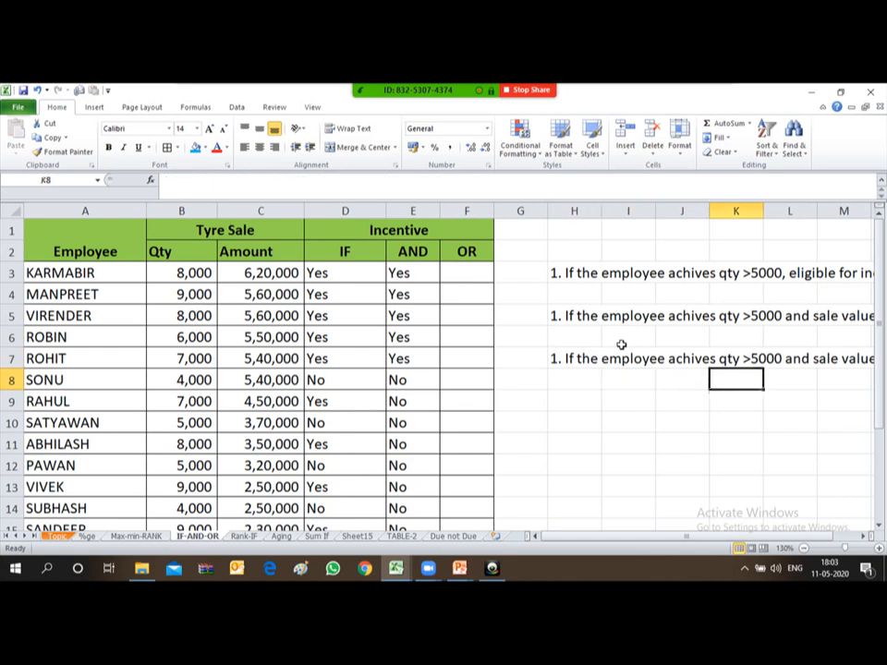
key("Right")
key("Right")
key("Right")
key("Left")
key("Left")
key("Left")
key("Left")
key("Left")
key("Left")
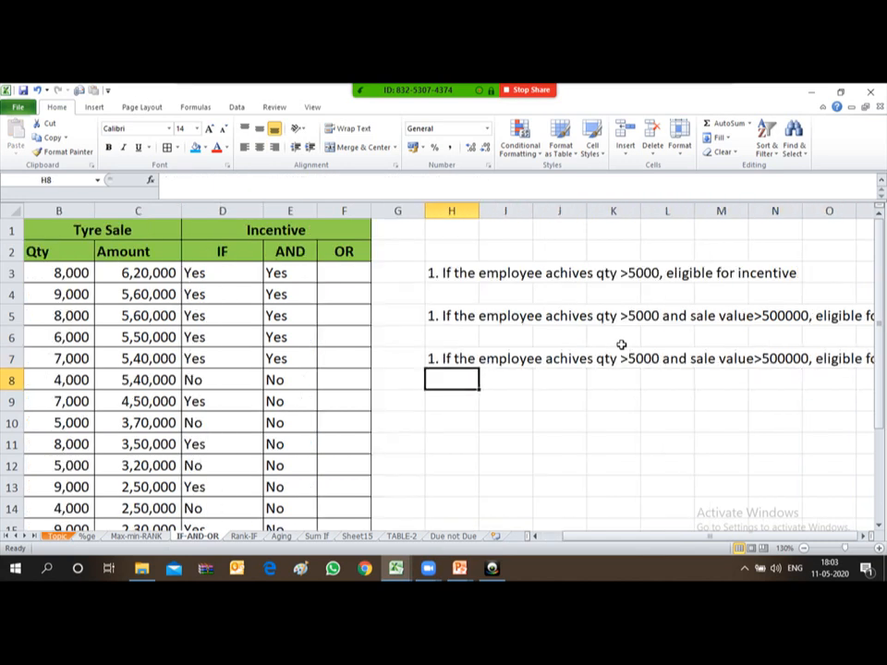
key("Up")
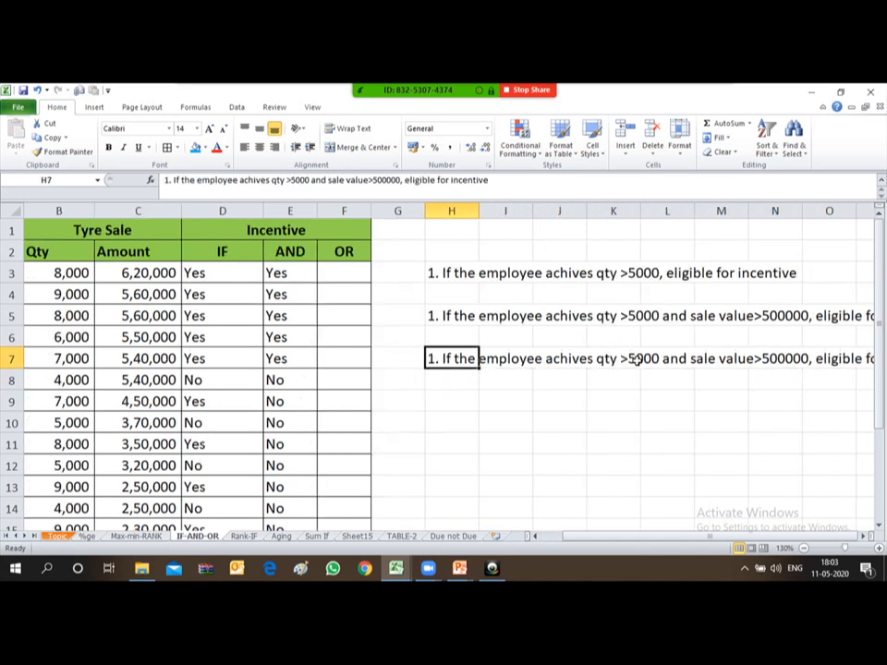
key("F2")
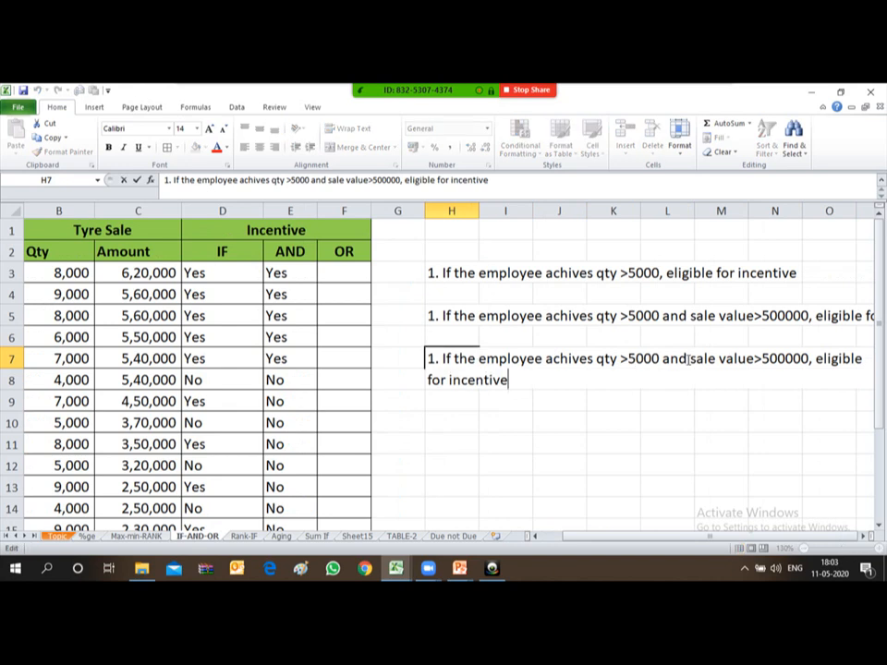
left_click(688, 362)
key("BackSpace")
key("BackSpace")
key("BackSpace")
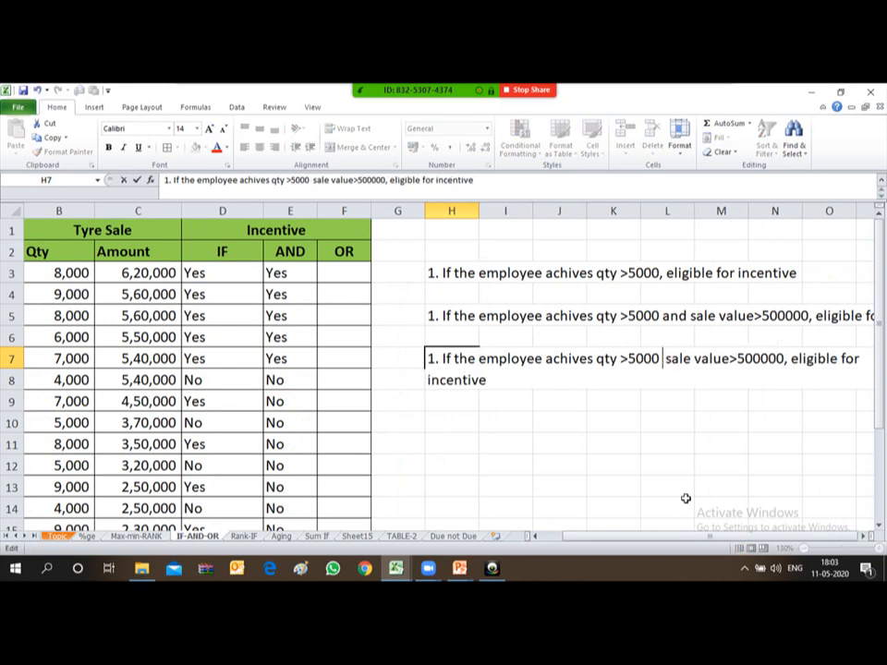
type("OR")
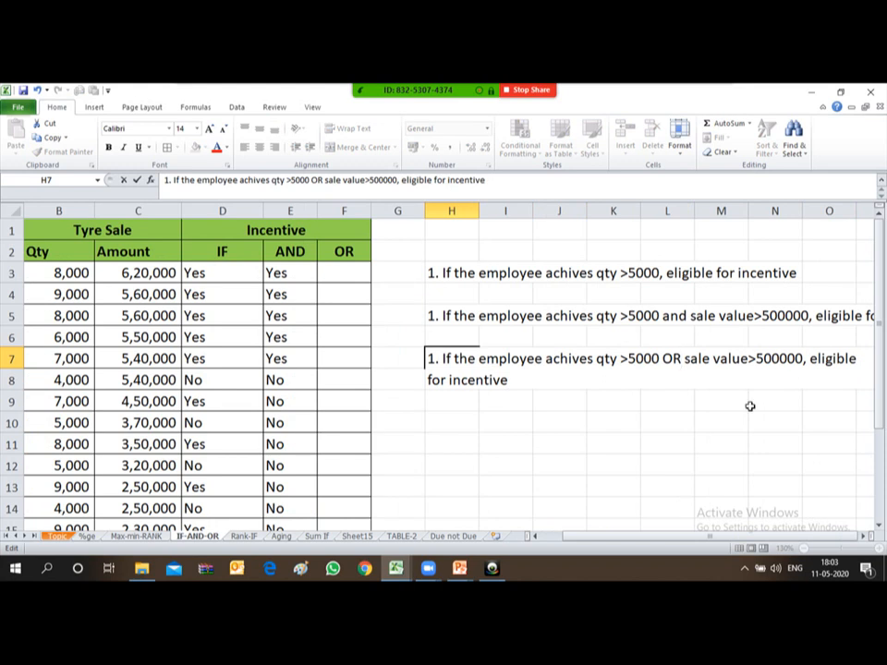
key("Return")
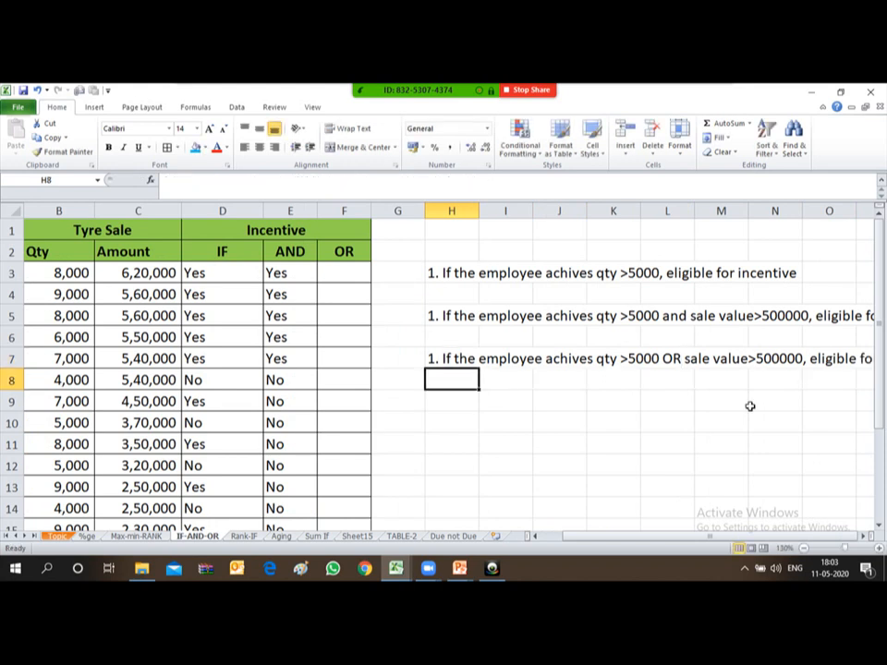
Review the OR rule in H7 and the IF-AND formulas in column E up to E3.
key("Up")
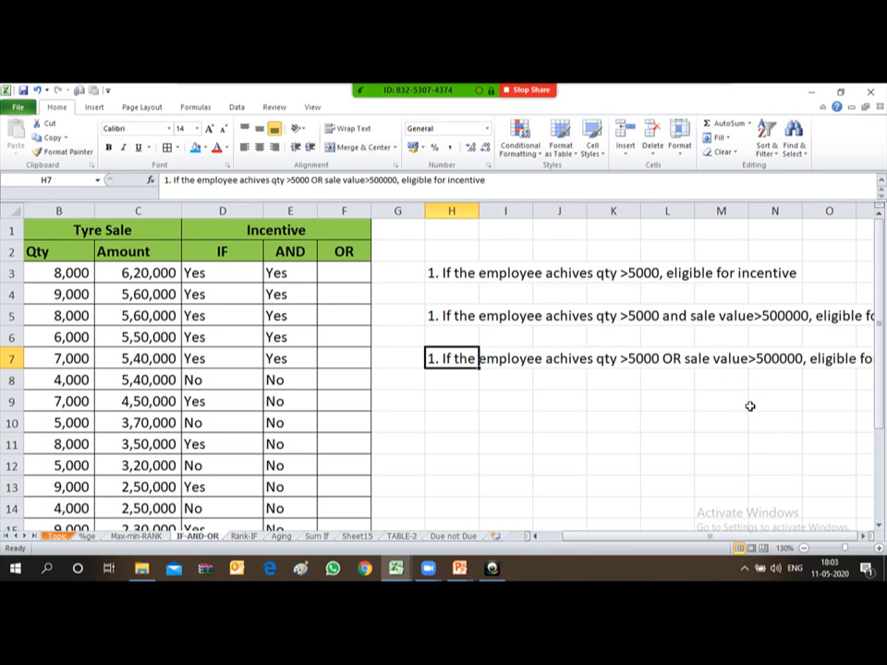
key("Left")
key("Left")
key("Left")
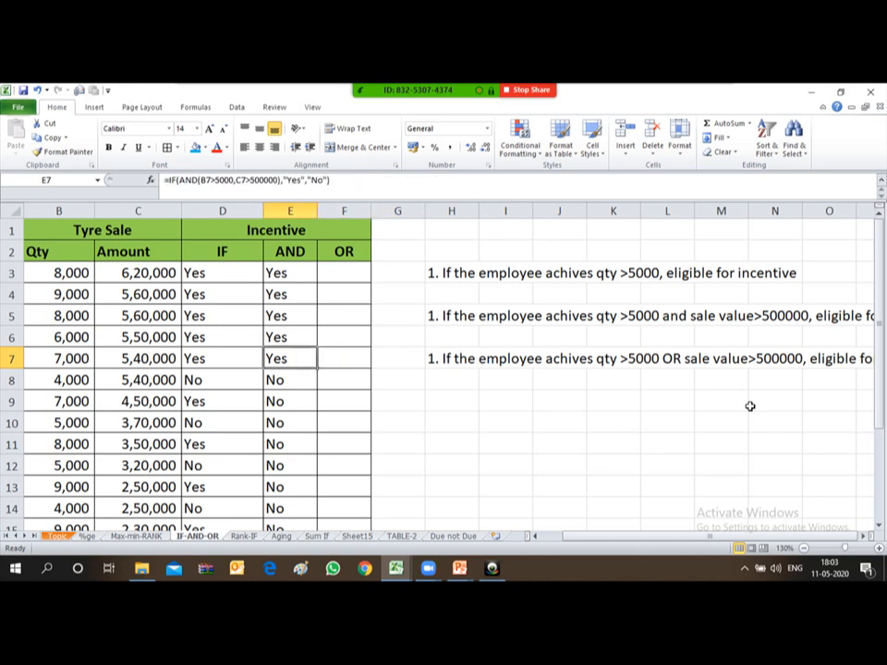
key("Up")
key("Up")
key("Up")
key("Up")
key("Up")
key("Down")
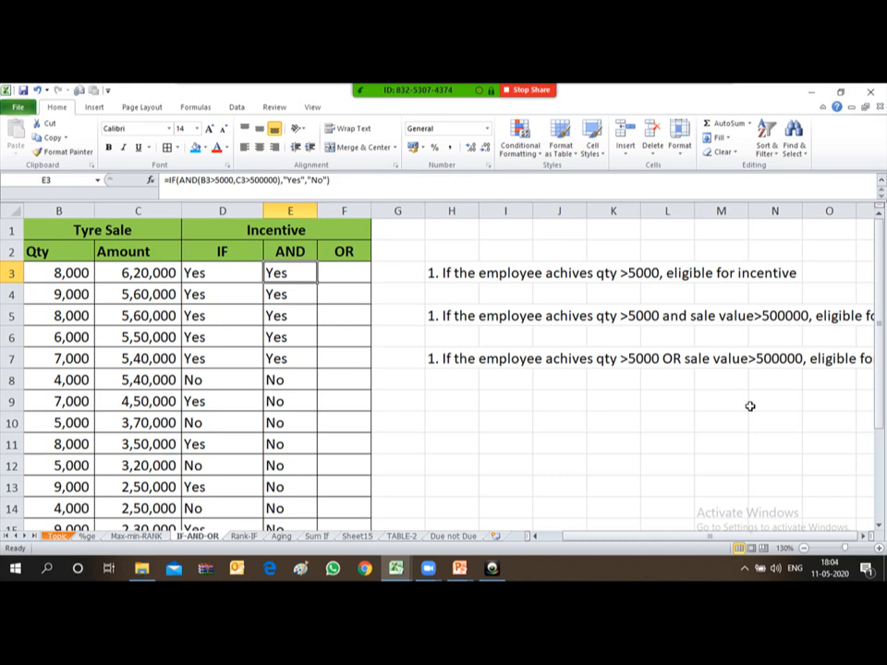
Start an IF formula in F3 with the logical test OR(B3>5000,C3>500000).
key("Right")
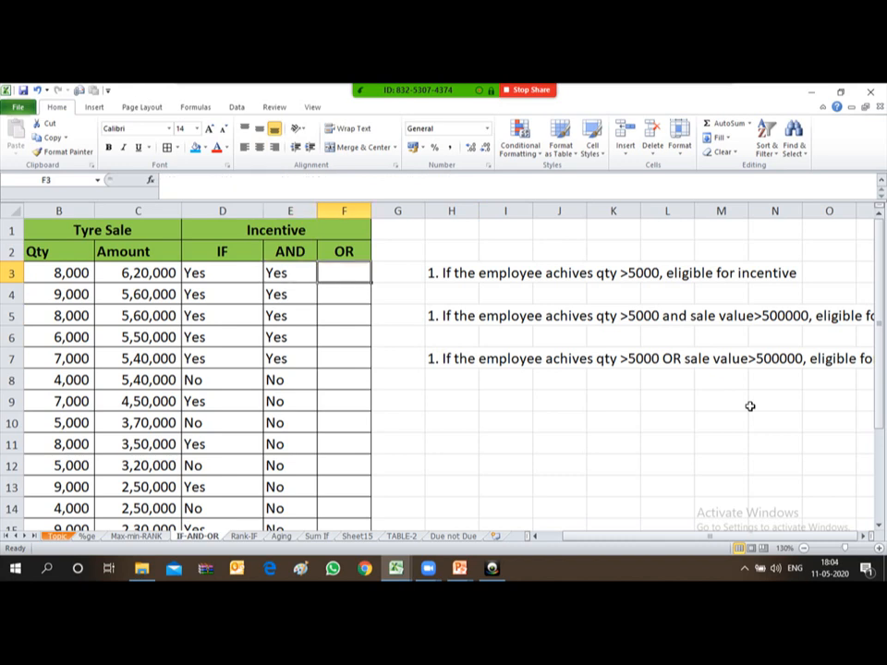
type("=")
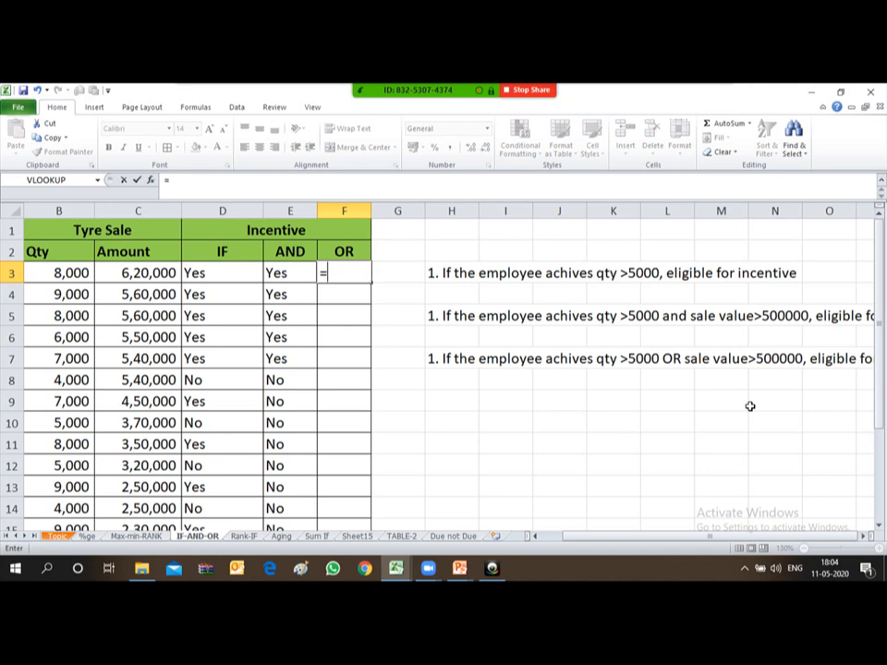
type("if")
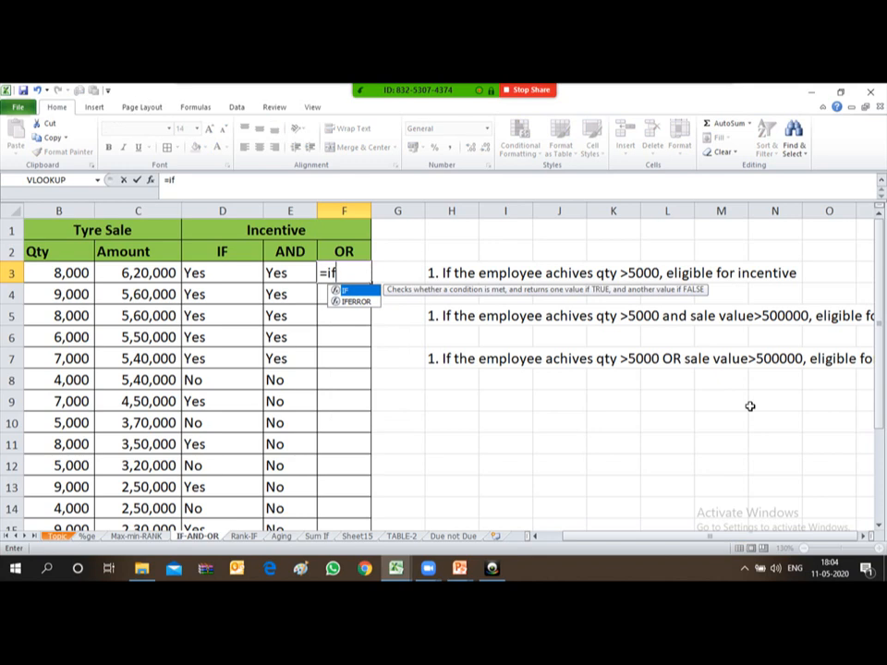
type("(")
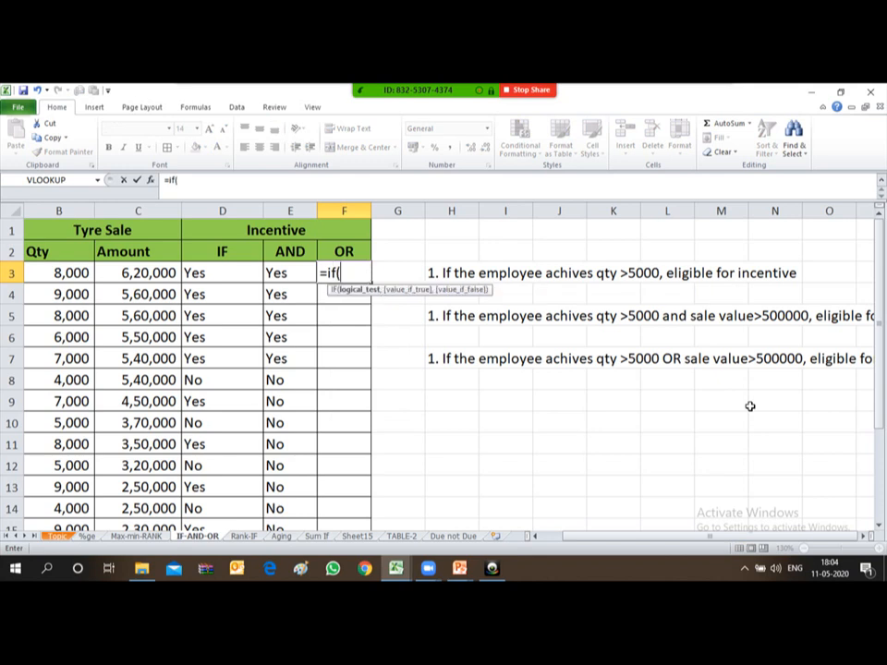
type("or")
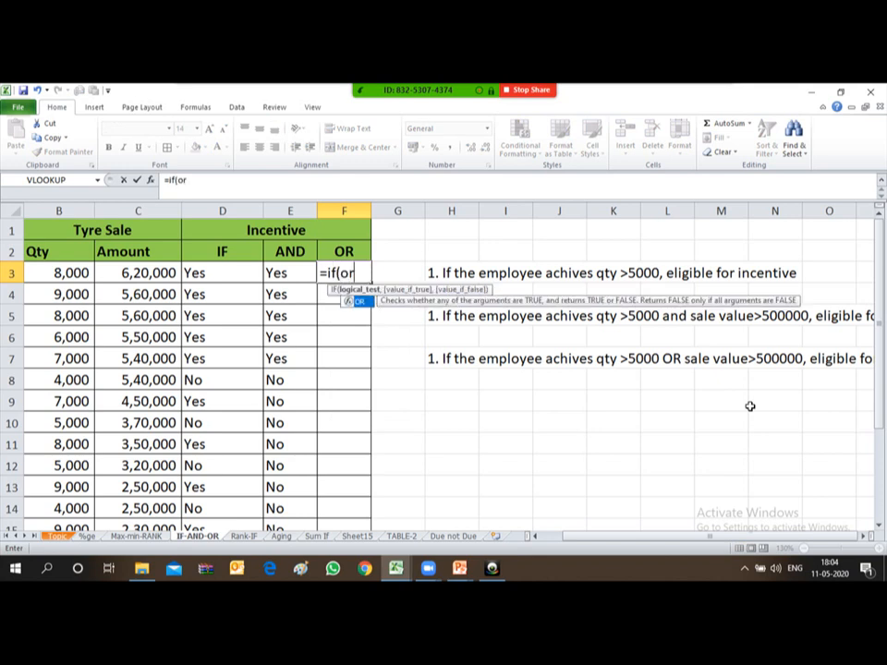
type("(")
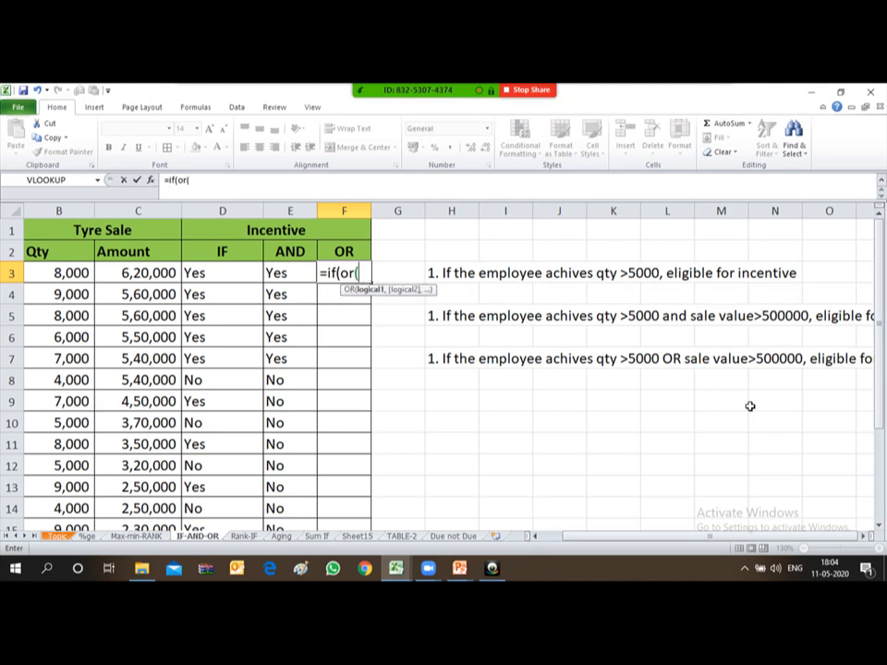
left_click(58, 273)
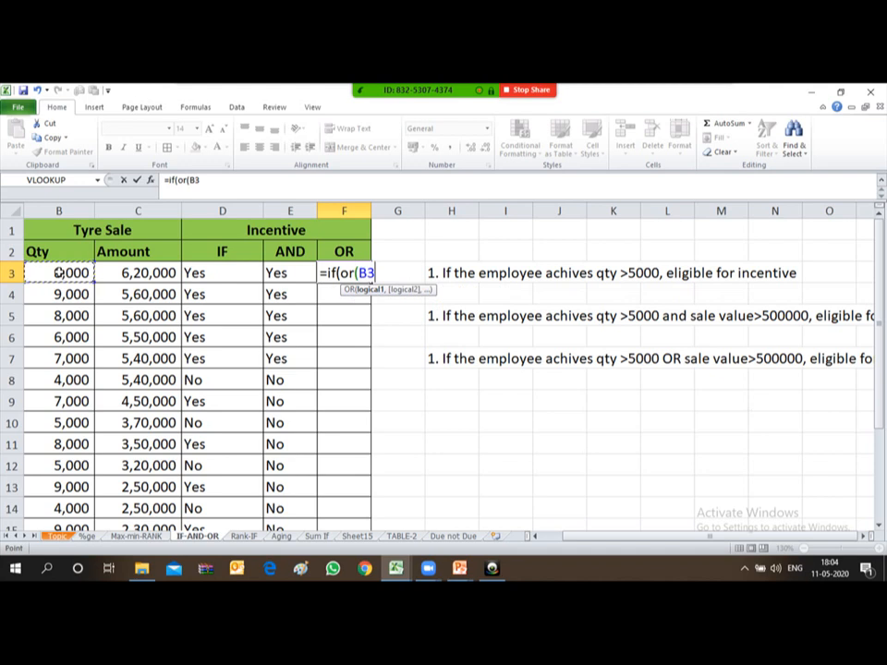
type(">5000,")
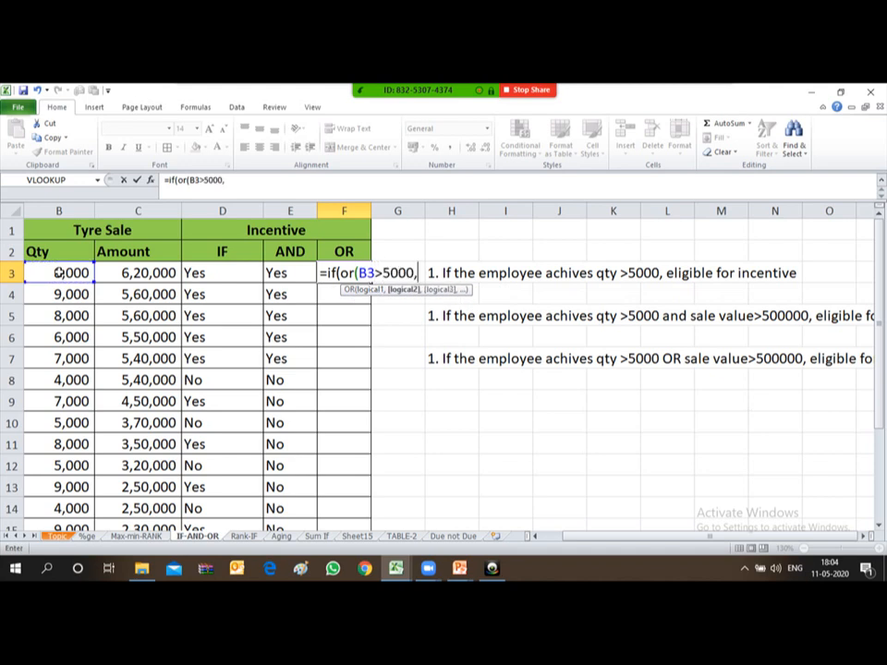
left_click(121, 269)
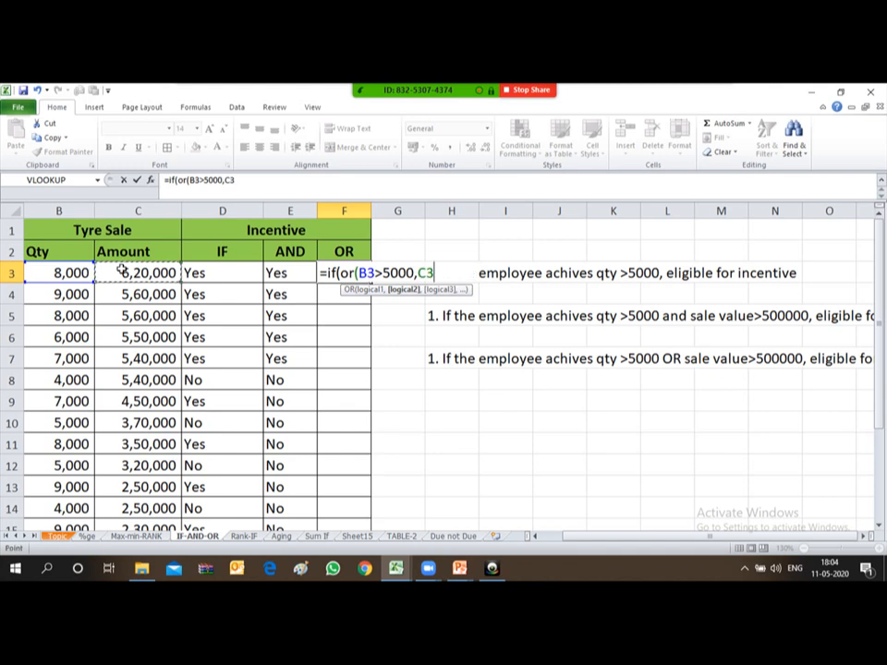
type(">500")
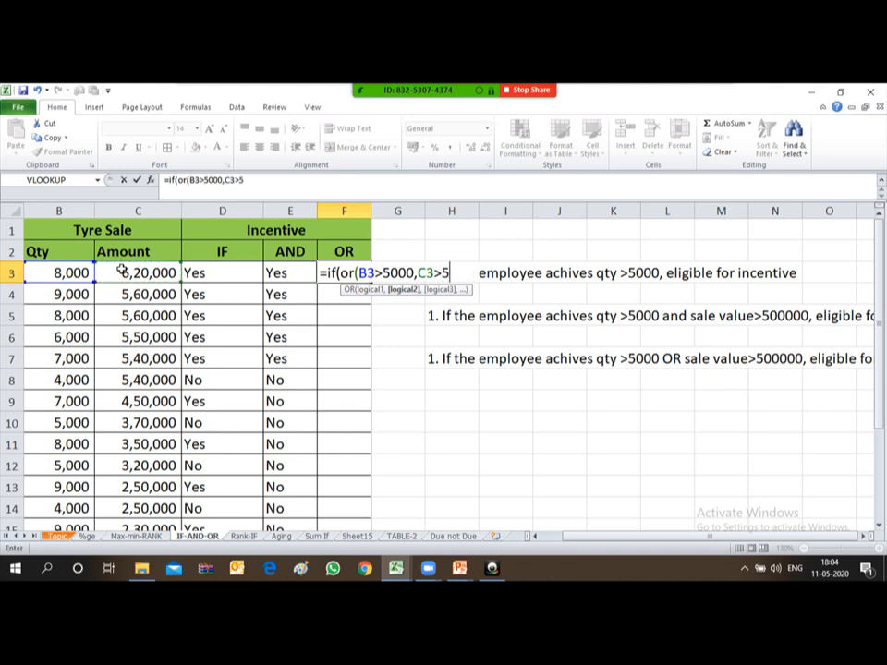
type("000")
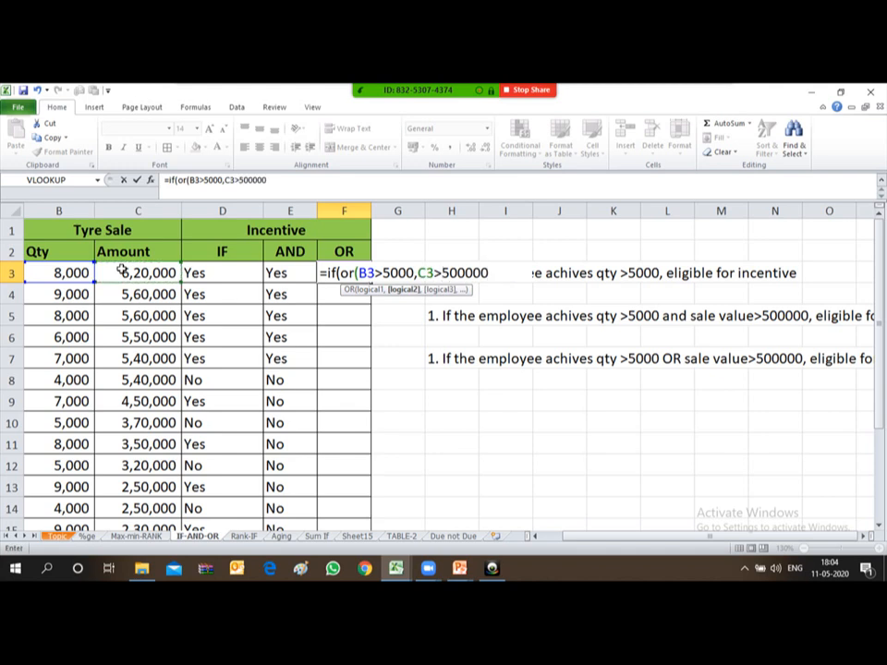
type("),")
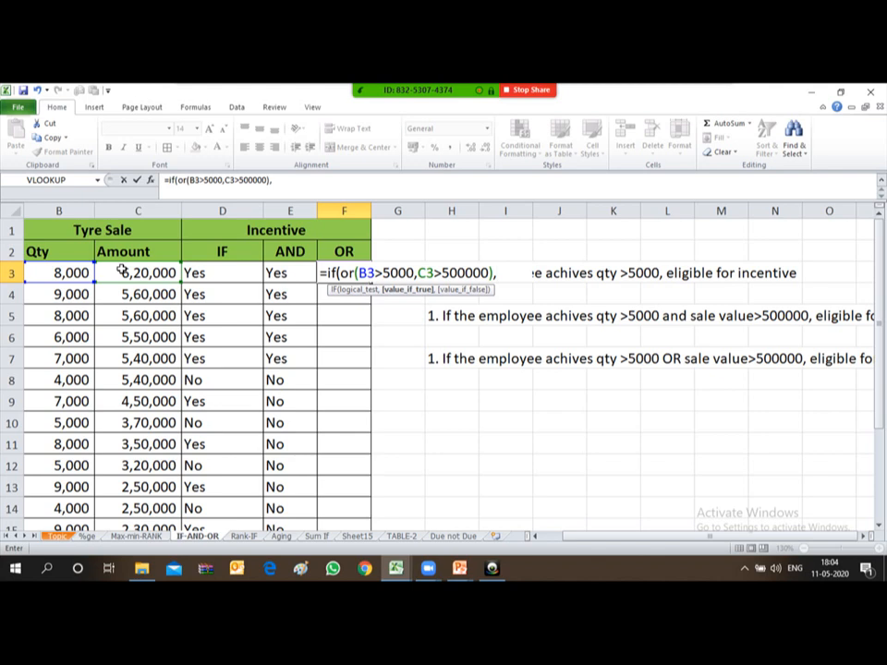
Complete the F3 formula with "Yes" as the true value and "No" as the false value.
type("\"Yes\",\"")
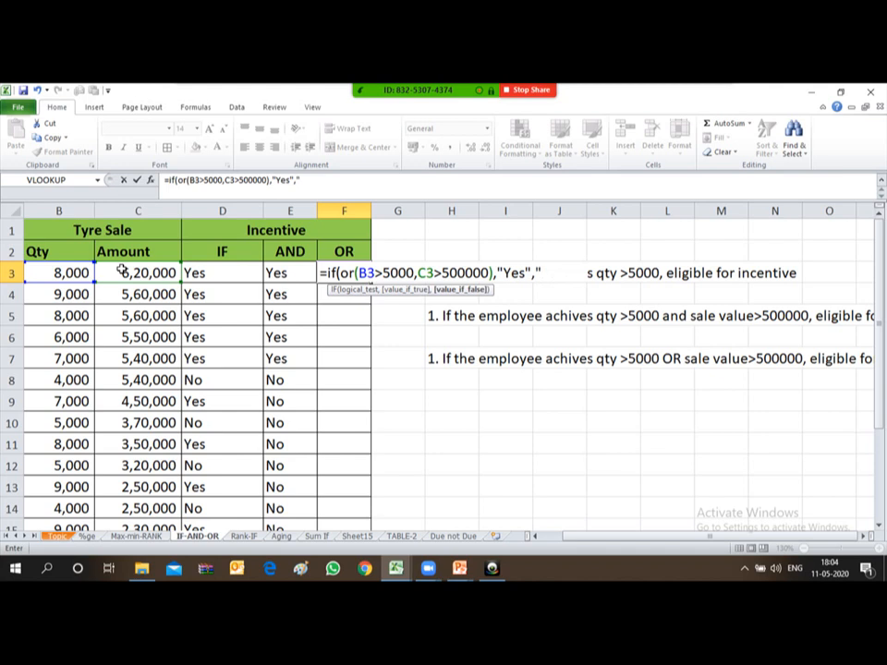
type("No\")")
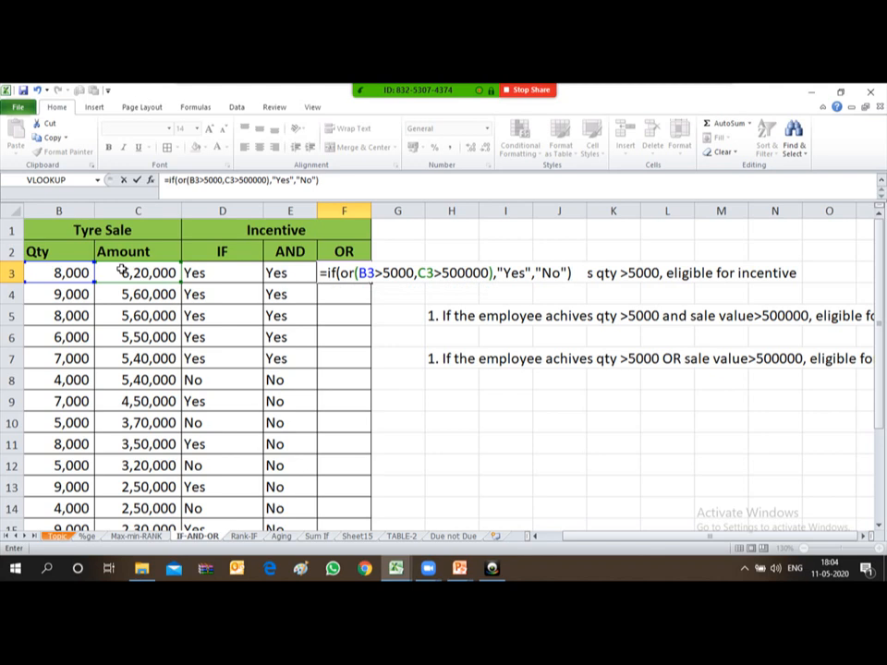
key("Return")
key("Up")
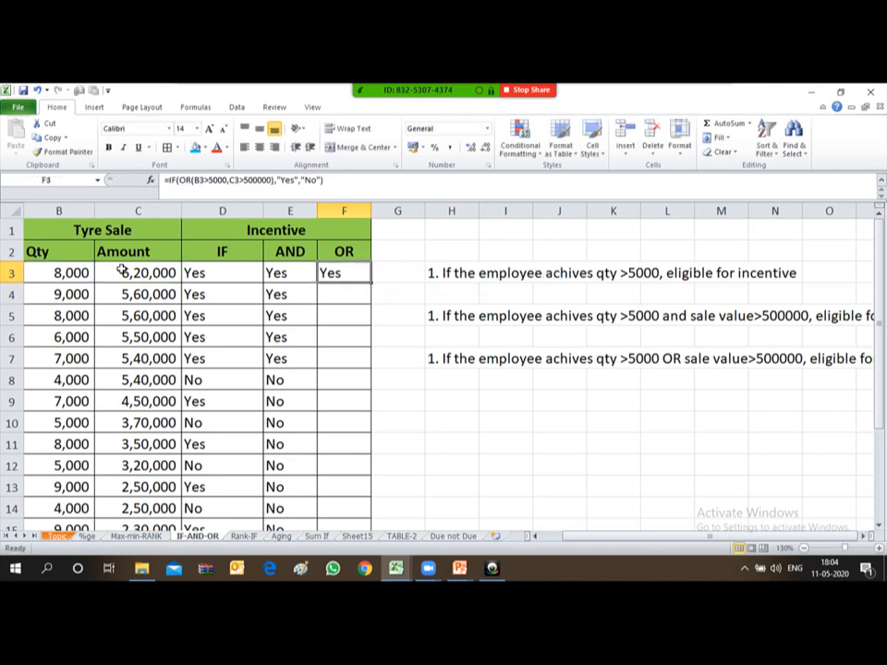
Compare the quantity and amount in row 3 with that employee's IF, AND and OR results.
key("Left")
key("Left")
key("Left")
key("Left")
key("Left")
key("Right")
key("Right")
key("Right")
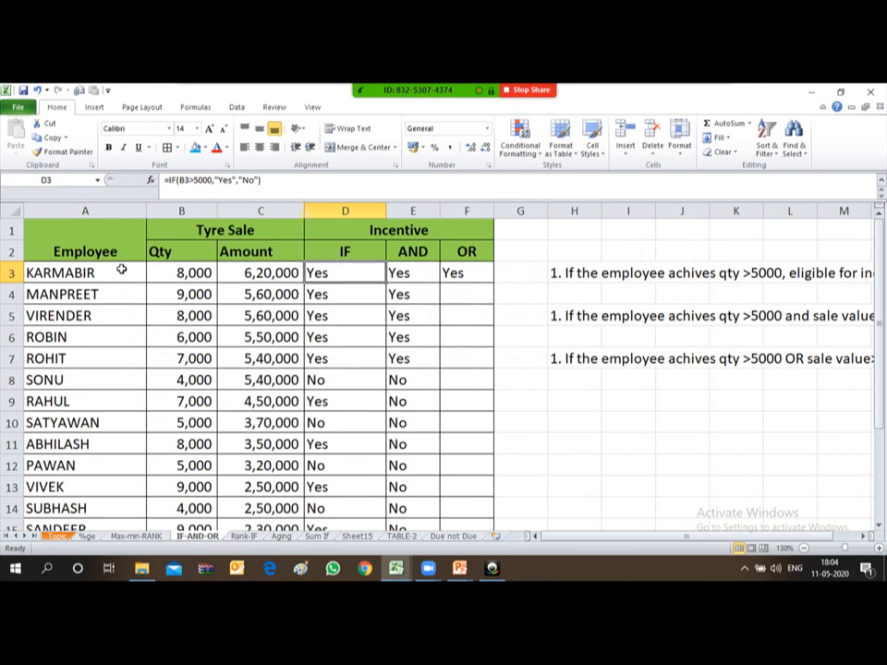
key("Right")
key("Right")
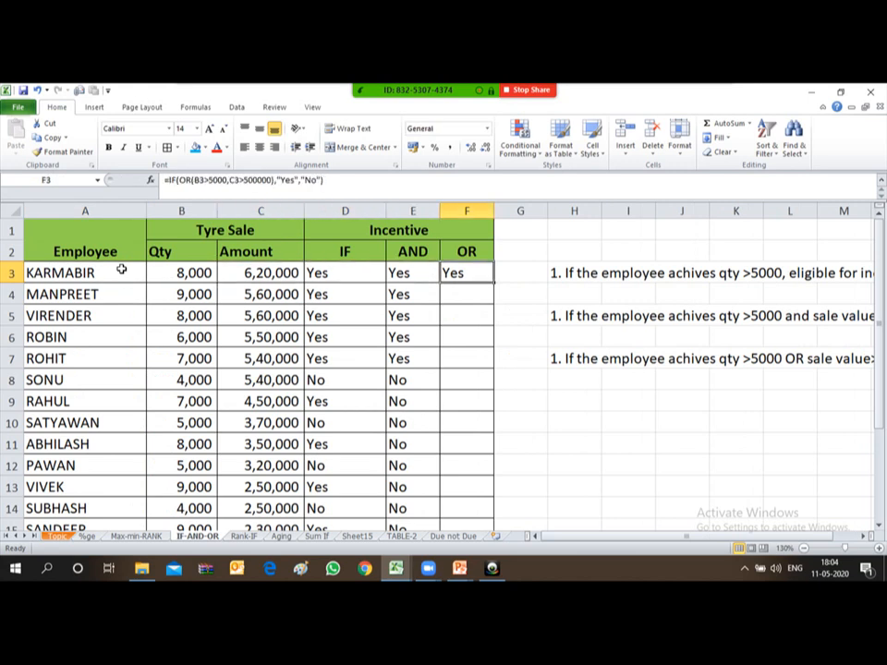
Copy the IF-OR formula from F3 down to F15 for the remaining employees.
key("ctrl+c")
key("Down")
key("shift+Down")
key("shift+Down")
key("shift+Down")
key("shift+Down")
key("shift+Down")
key("shift+Down")
key("shift+Down")
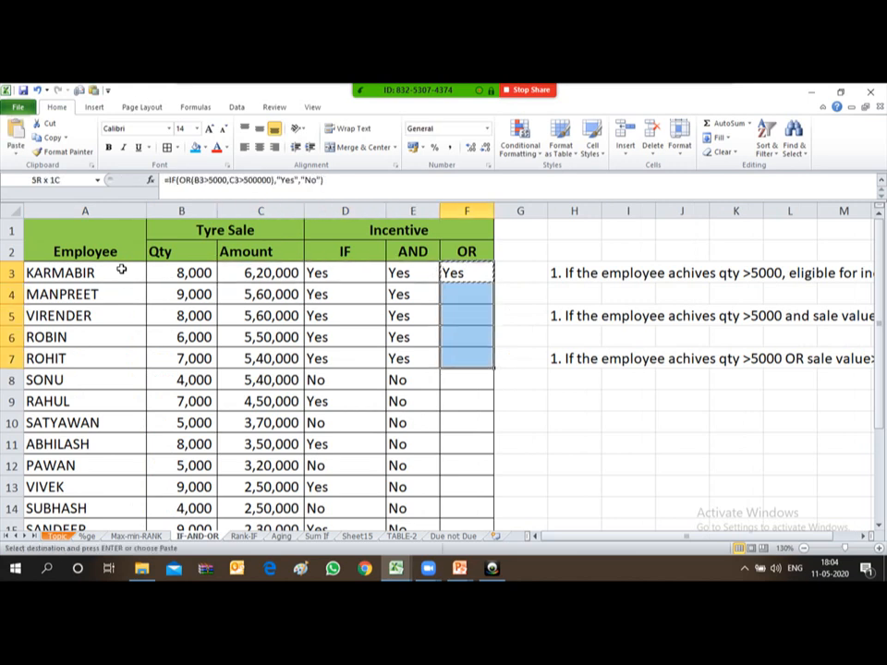
key("shift+Down")
key("shift+Down")
key("shift+Down")
key("shift+Down")
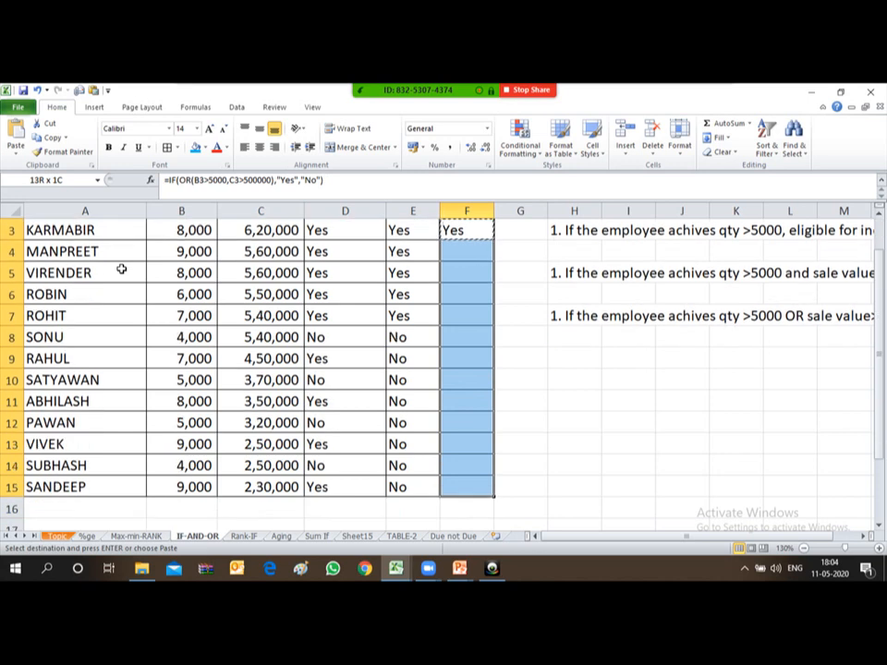
key("Return")
Shade the AND and OR results in E8:F8 with a blue fill to highlight the difference between them.
key("Up")
key("Up")
key("Up")
key("Down")
key("Down")
key("Down")
key("Down")
key("Down")
key("Down")
key("Down")
key("Down")
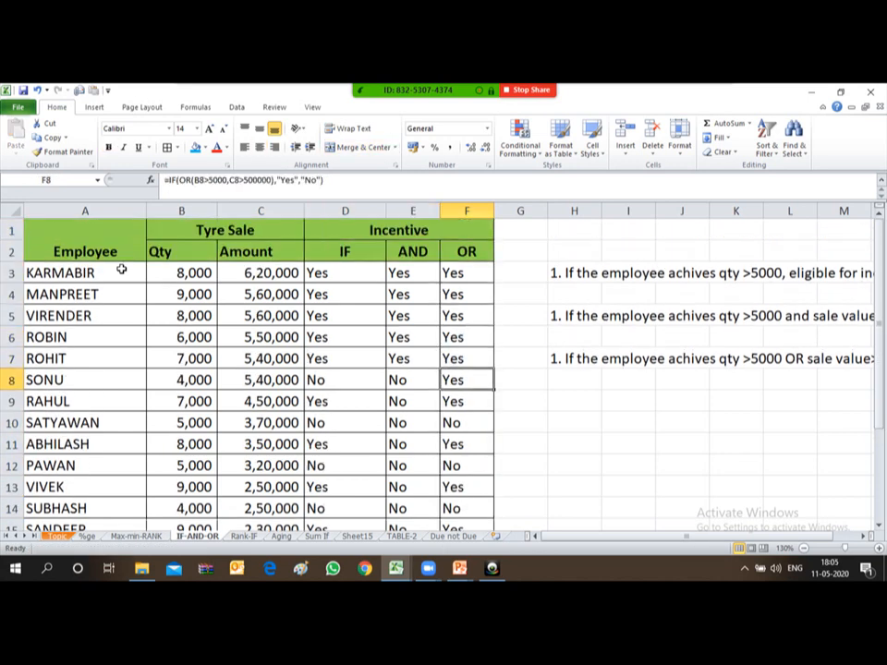
key("Left")
key("Up")
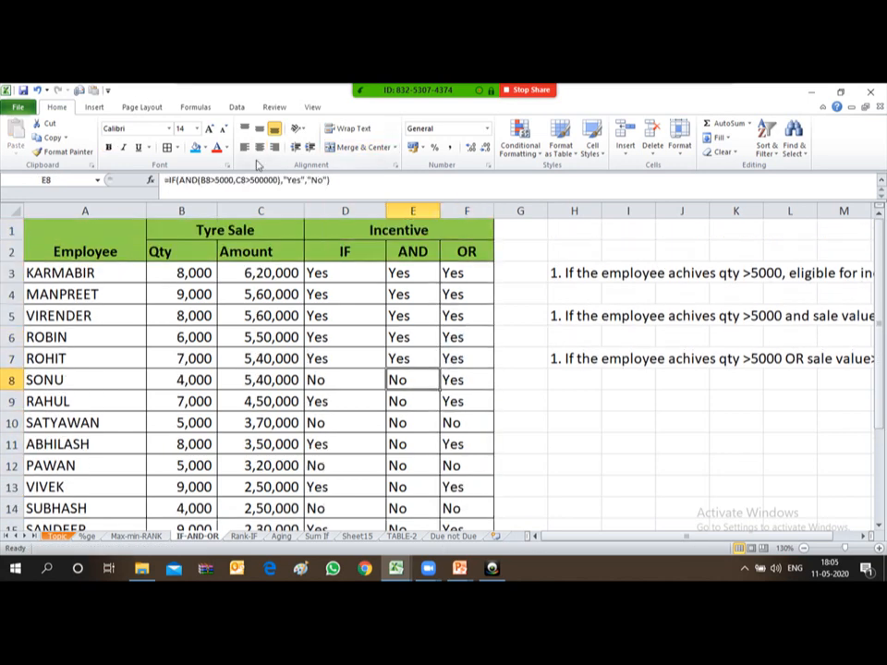
key("shift+Right")
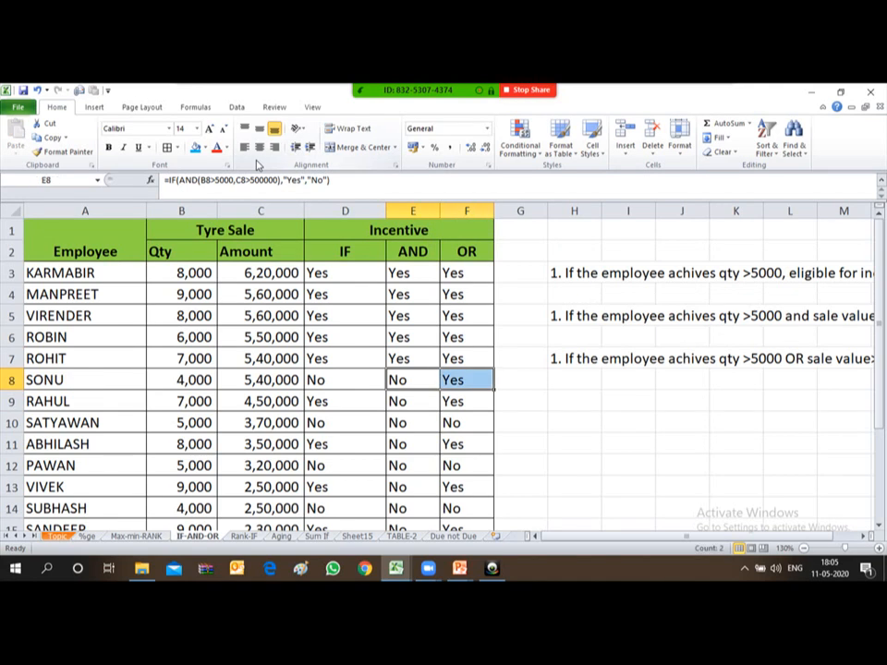
left_click(194, 150)
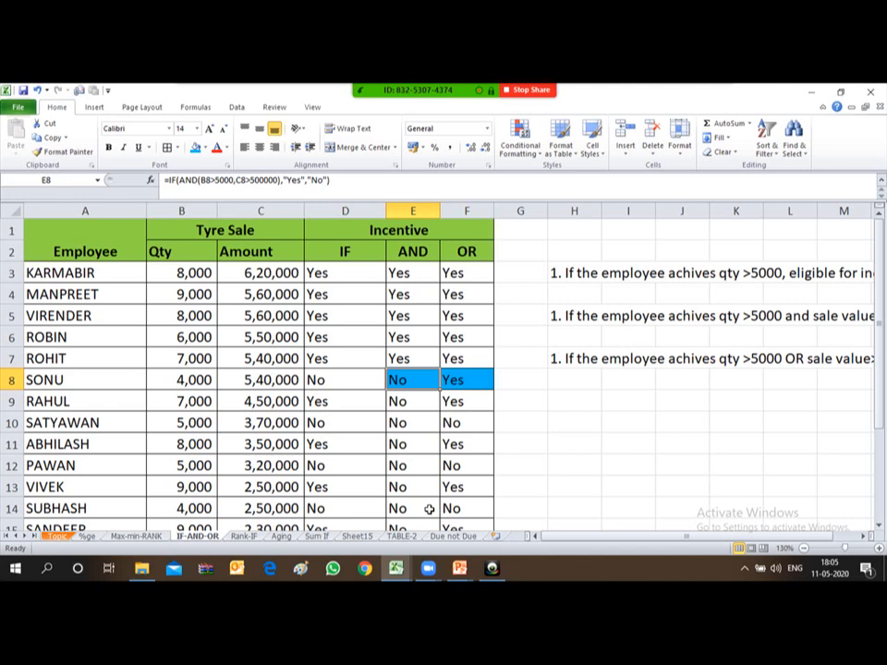
key("Tab")
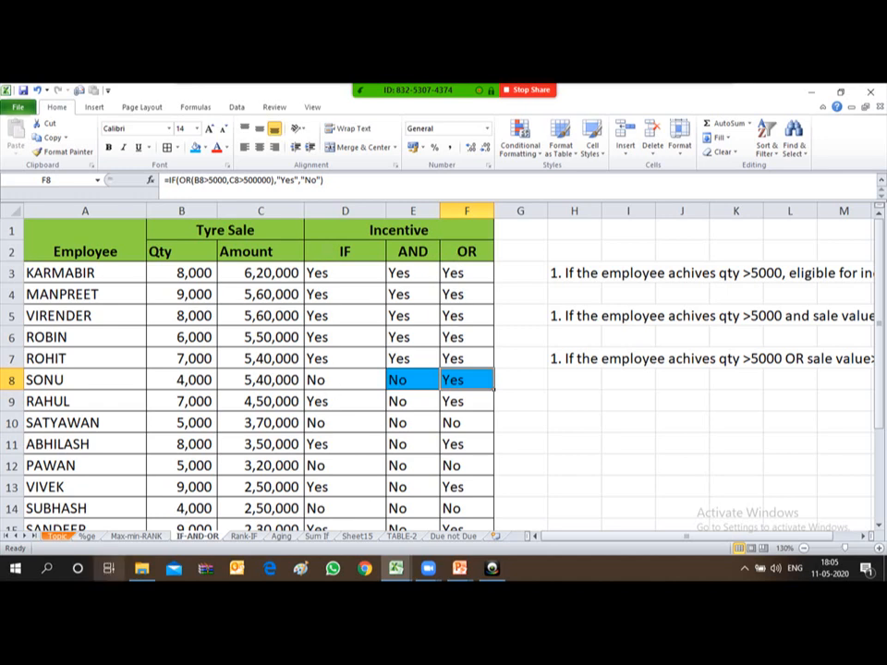
Tick off "Rank" and "If, And, Or" on the Topic sheet by entering a in C8 and C7.
left_click(57, 537)
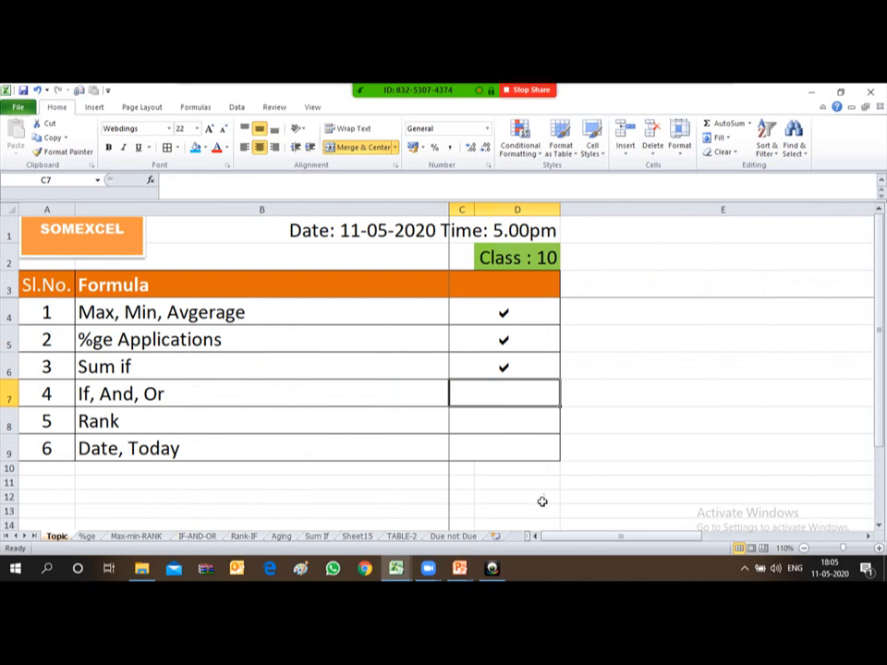
left_click(490, 419)
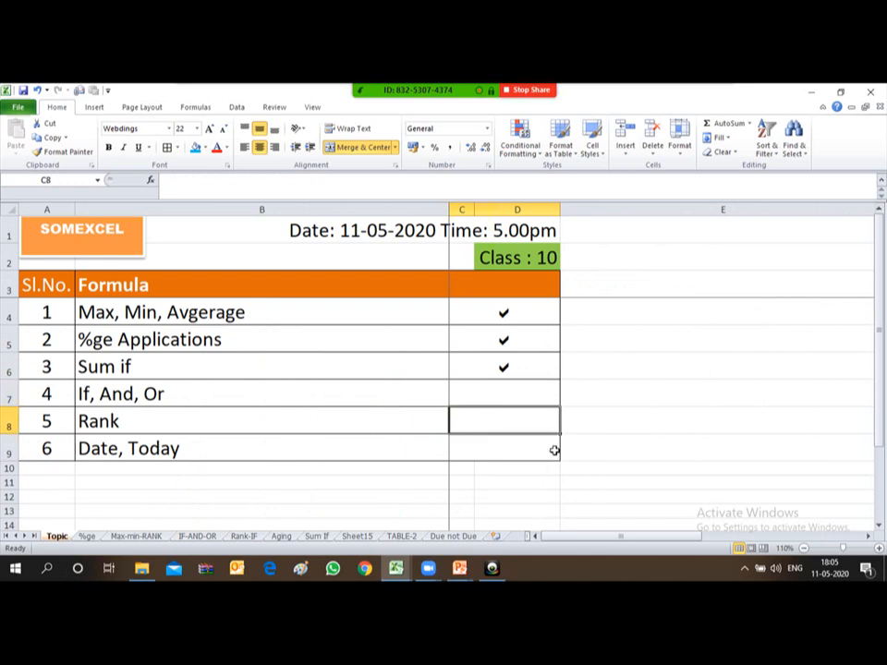
type("a")
key("Return")
key("Up")
key("Up")
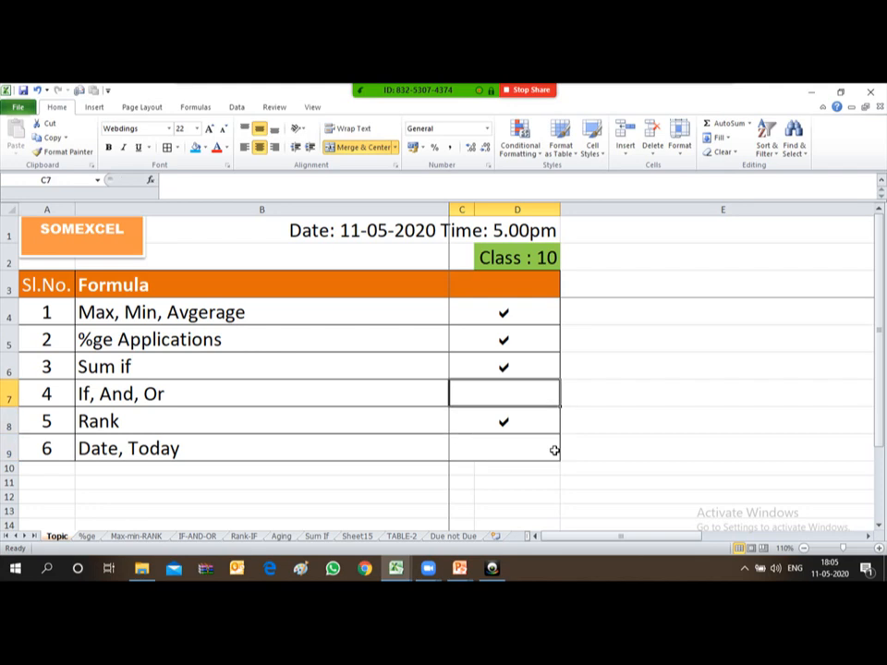
type("a")
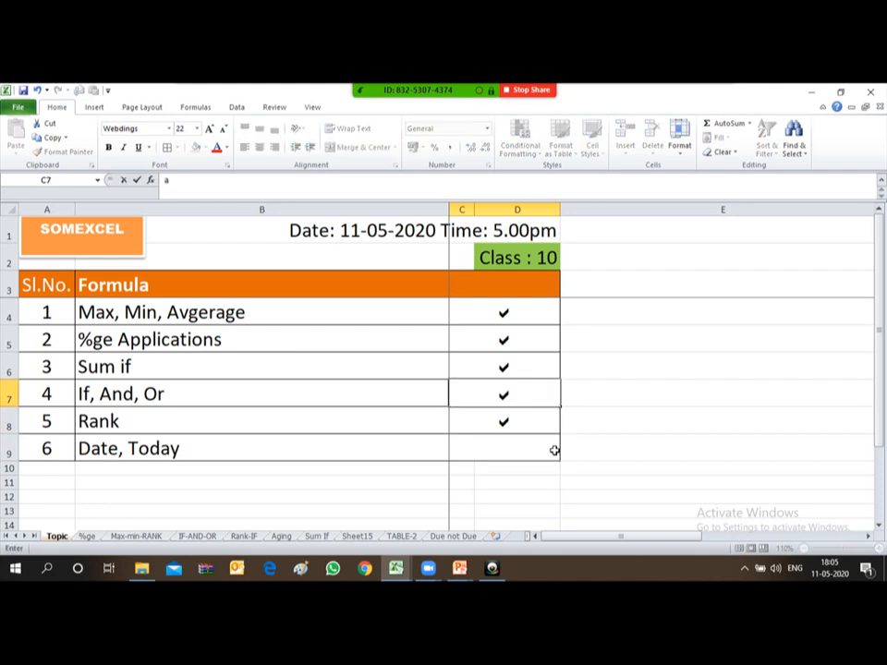
key("Return")
key("Up")
key("Up")
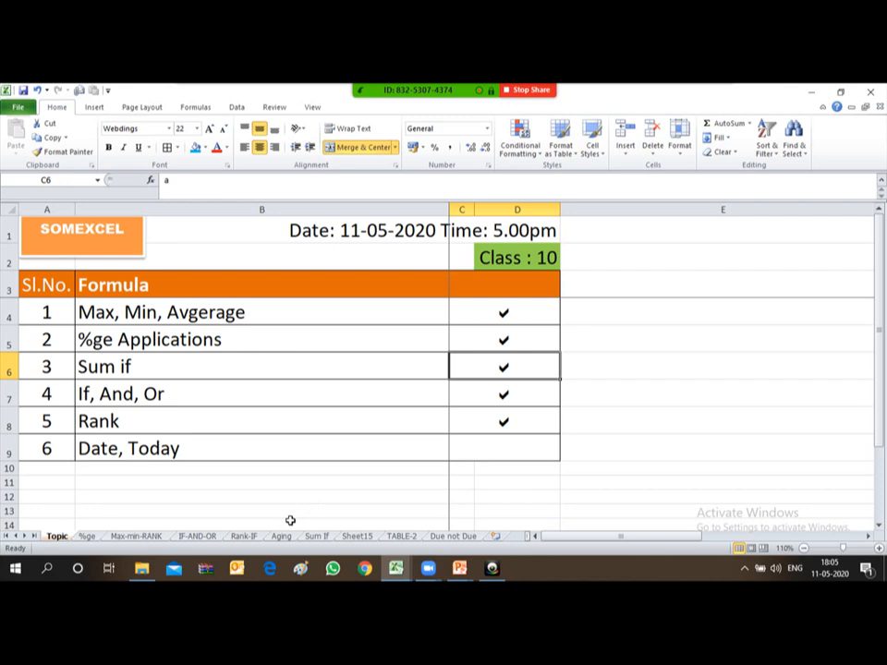
Open the Rank-IF sheet and review the positions listed in column A.
left_click(197, 536)
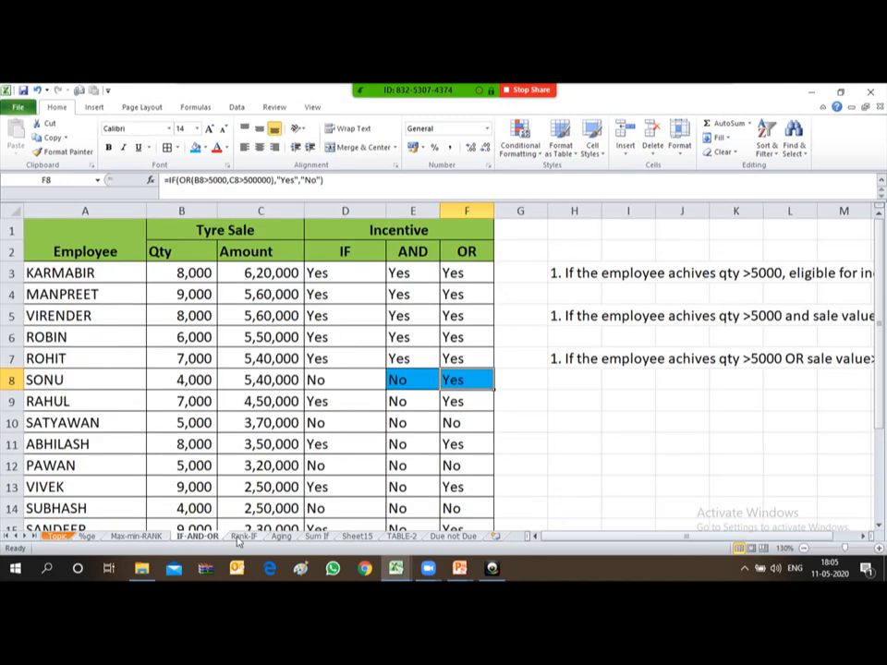
left_click(242, 536)
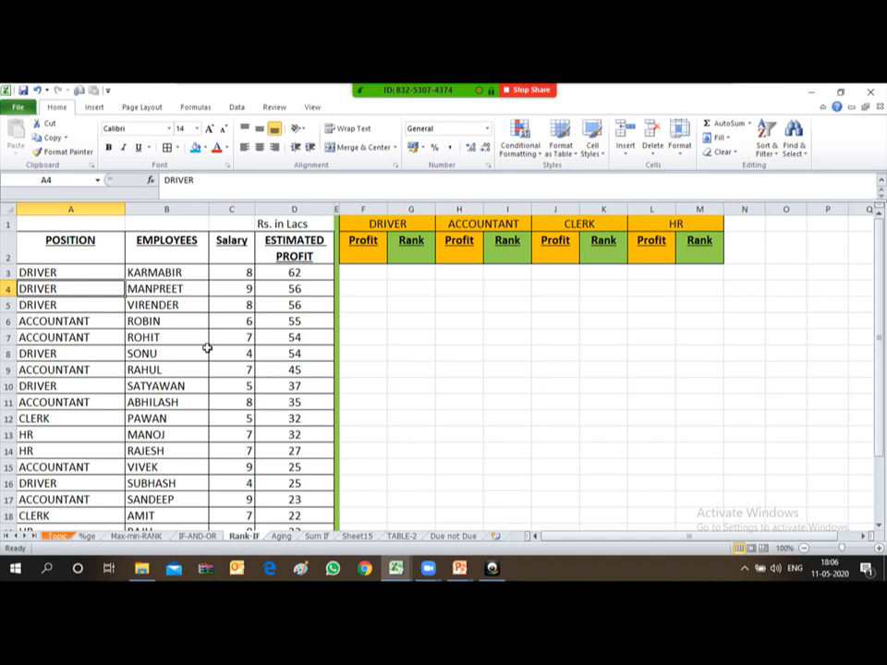
left_click(68, 207)
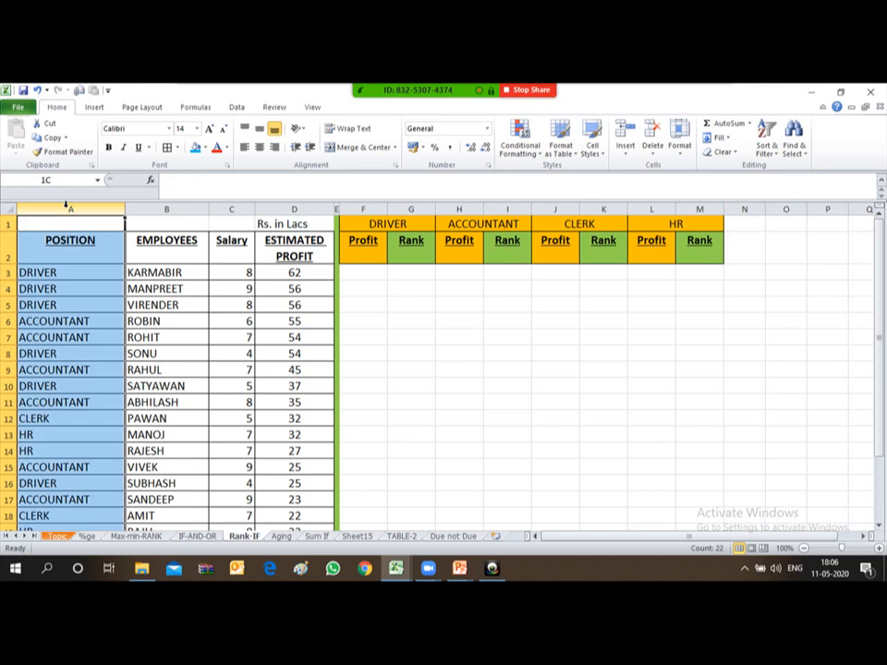
left_click(49, 269)
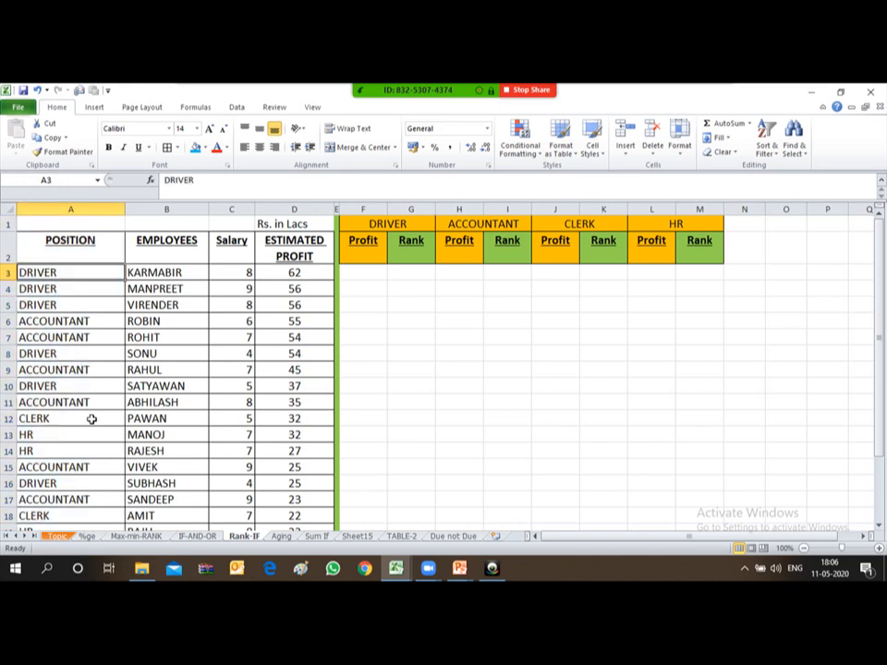
key("Down")
key("Down")
key("Down")
key("Down")
key("Down")
key("Down")
key("Down")
key("Down")
key("Down")
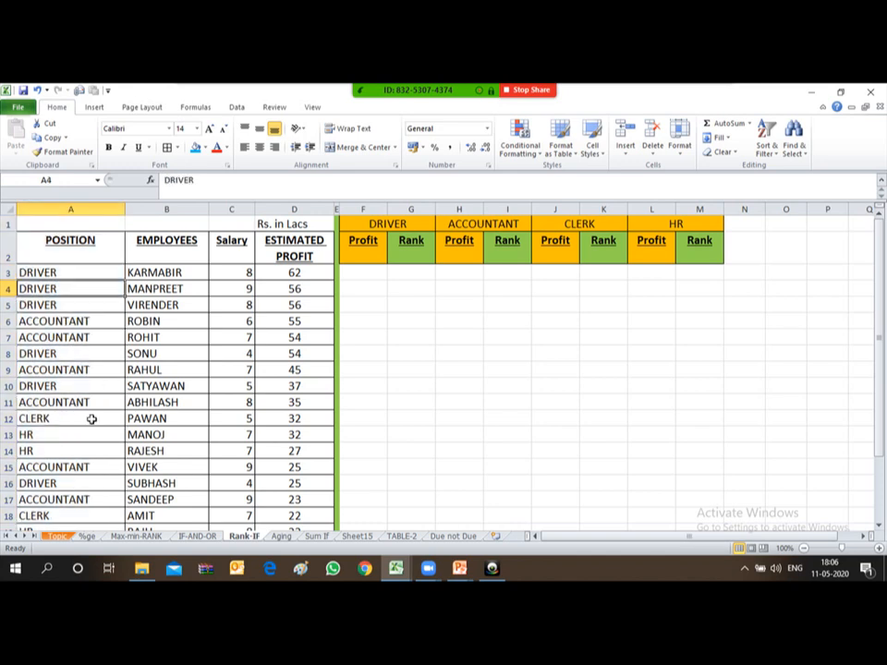
key("Down")
key("Down")
key("Down")
key("Down")
key("Down")
key("Down")
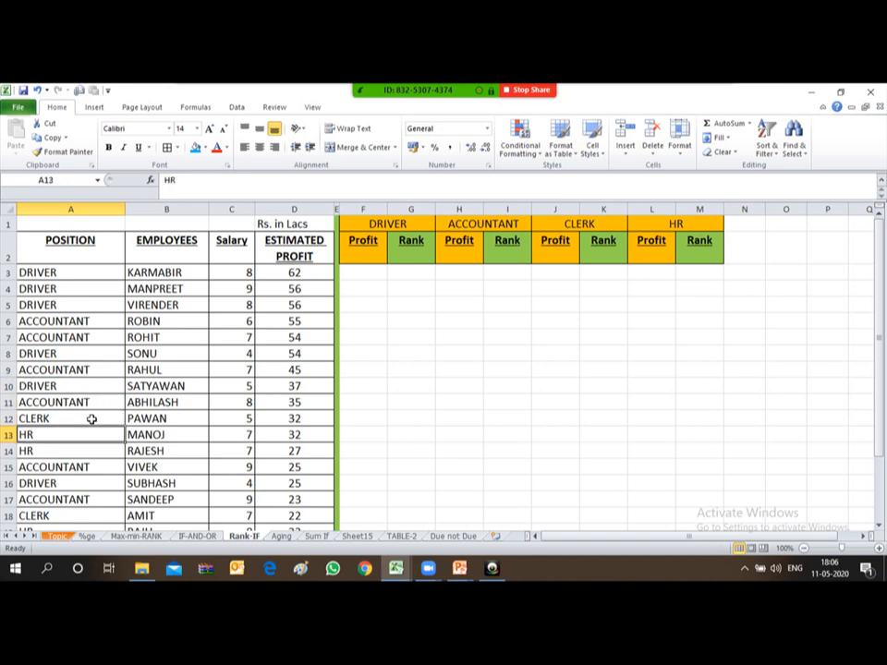
key("Down")
key("Down")
key("Down")
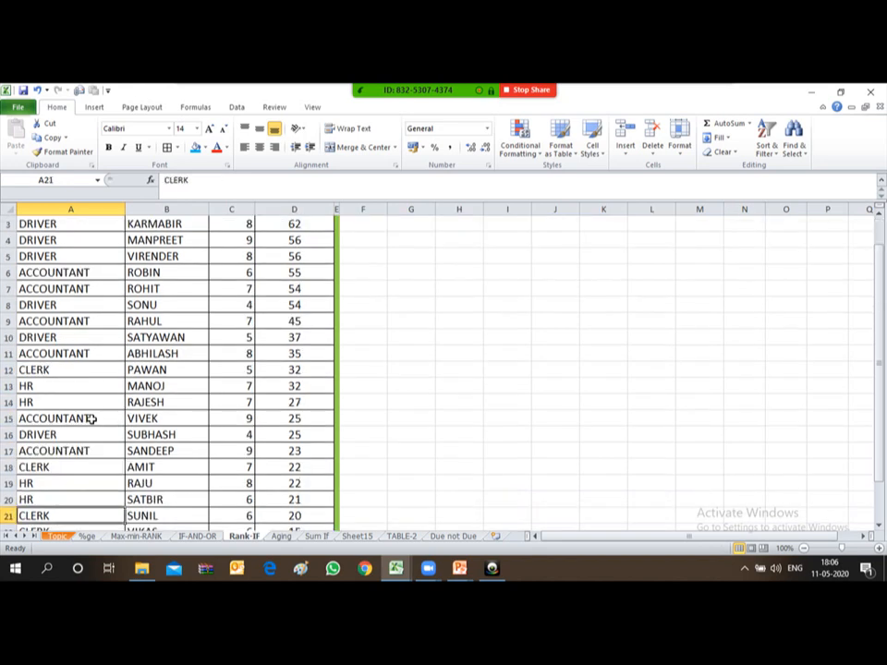
key("Up")
key("Up")
key("Up")
key("ctrl+Up")
key("Up")
key("Down")
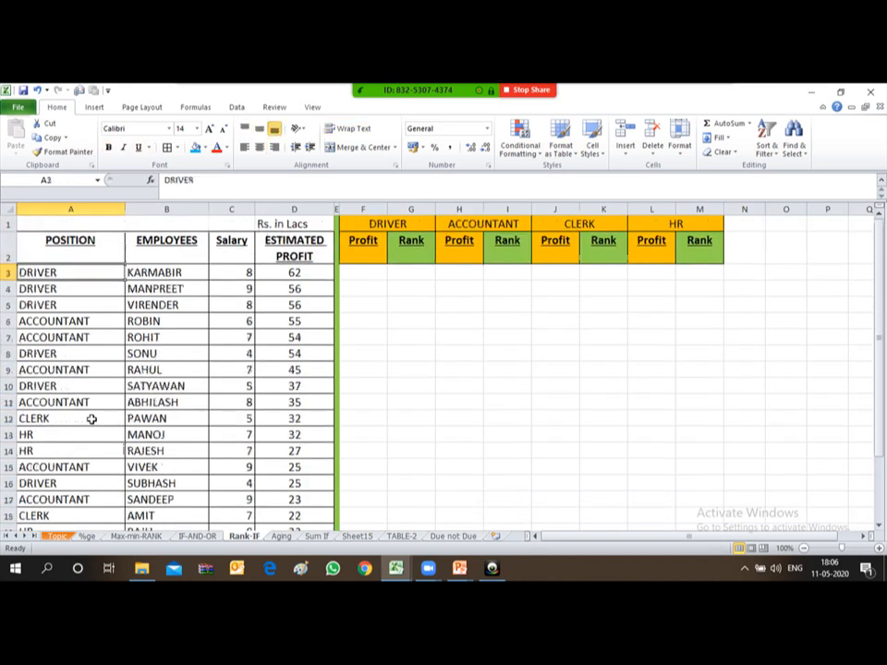
Freeze panes at C3 so that rows 1–2 and columns A–B of the Rank-IF sheet stay fixed.
key("Right")
key("Right")
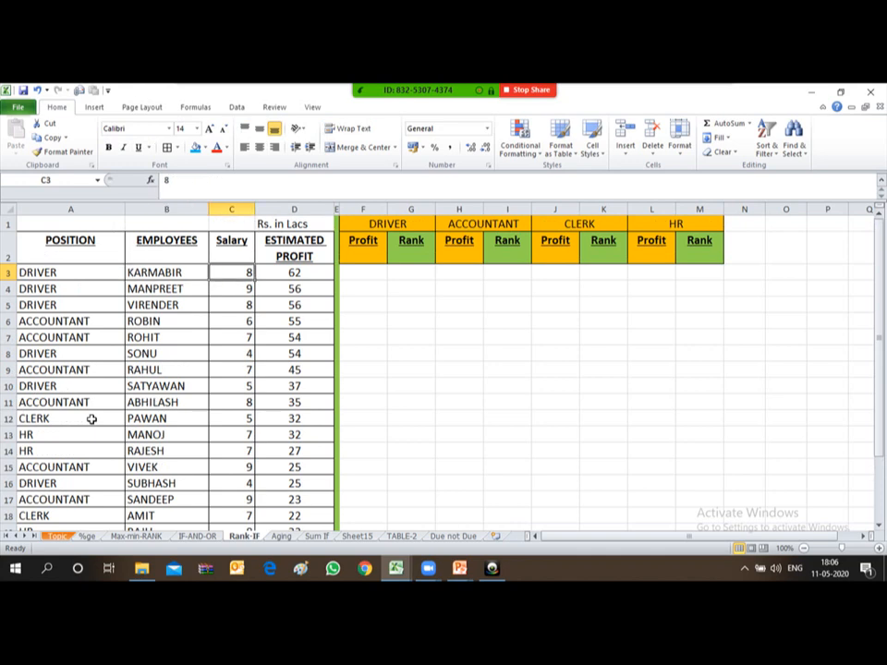
key("alt+w")
key("f")
key("f")
key("Left")
key("Left")
key("Right")
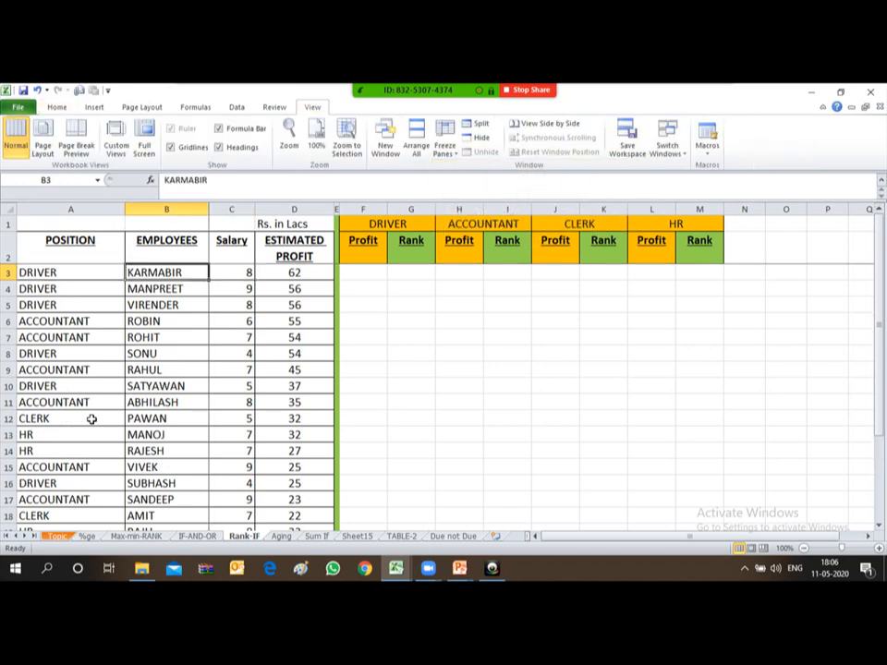
Review the list of employees in column B beneath the frozen header rows.
key("Down")
key("Down")
key("Down")
key("Down")
key("Down")
key("Down")
key("Down")
key("Down")
key("Down")
key("Down")
key("Down")
key("Down")
key("Down")
key("Down")
key("Down")
key("Down")
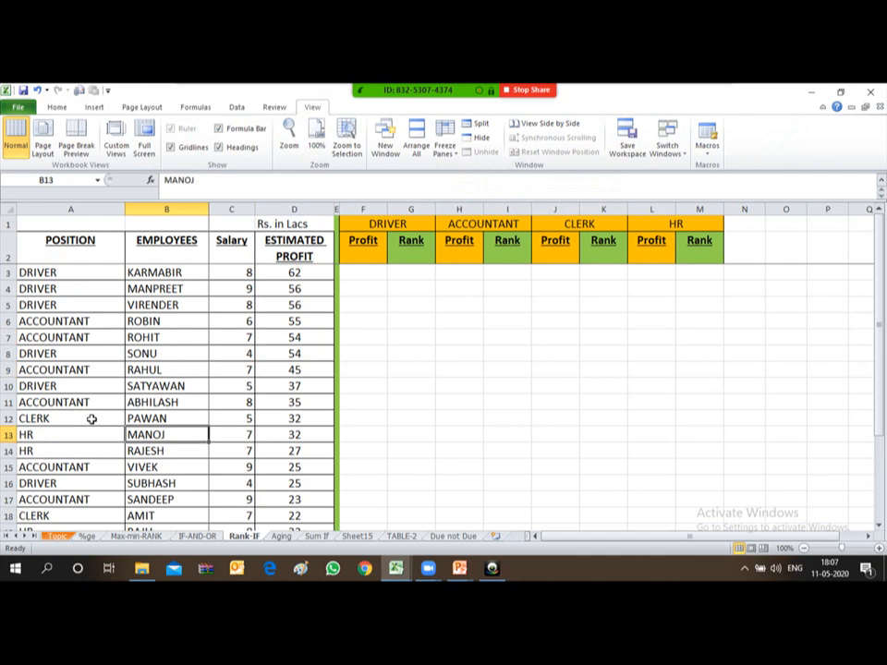
key("Down")
key("Down")
key("Down")
key("Down")
key("Up")
key("Up")
key("Up")
key("ctrl+Up")
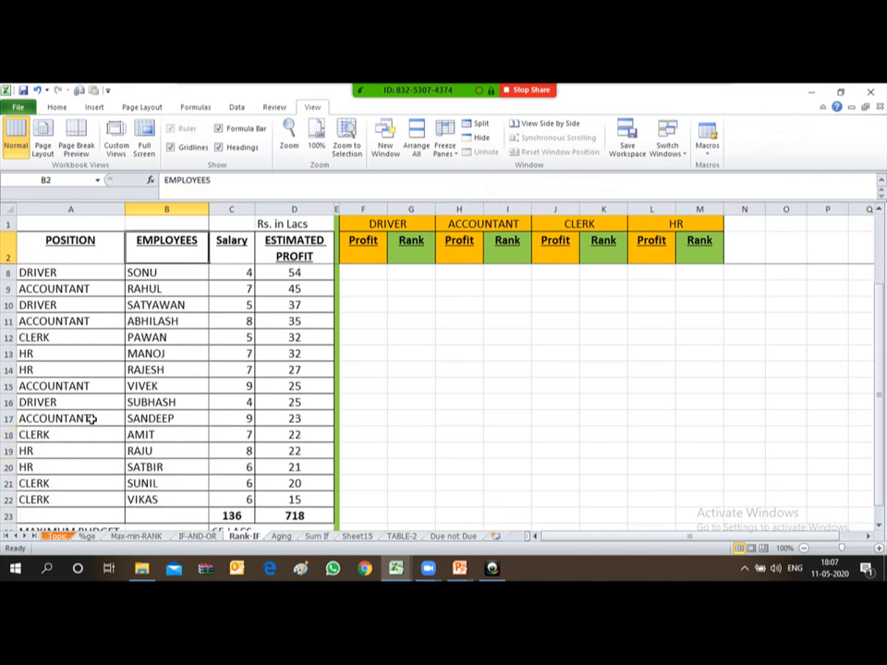
key("Up")
key("Down")
key("Down")
key("Down")
key("Up")
Compare the position and employee entries in rows 3 to 5.
key("Left")
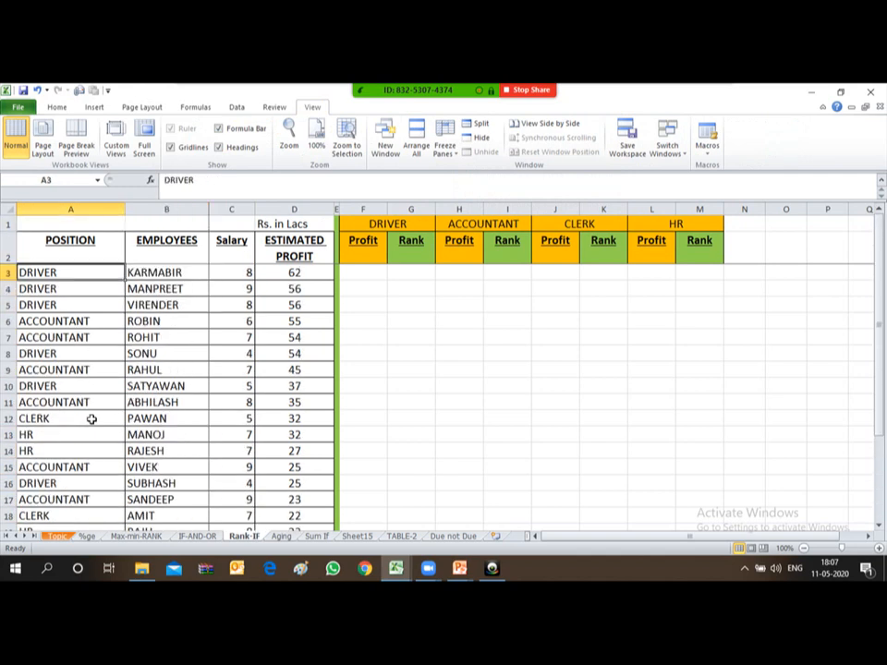
key("Right")
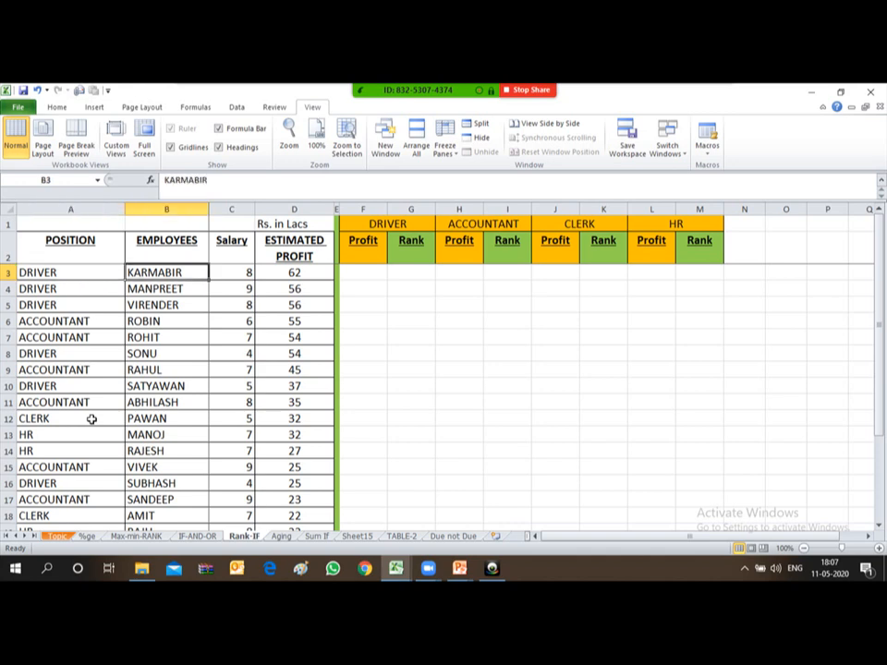
key("Down")
key("Left")
key("Down")
key("Right")
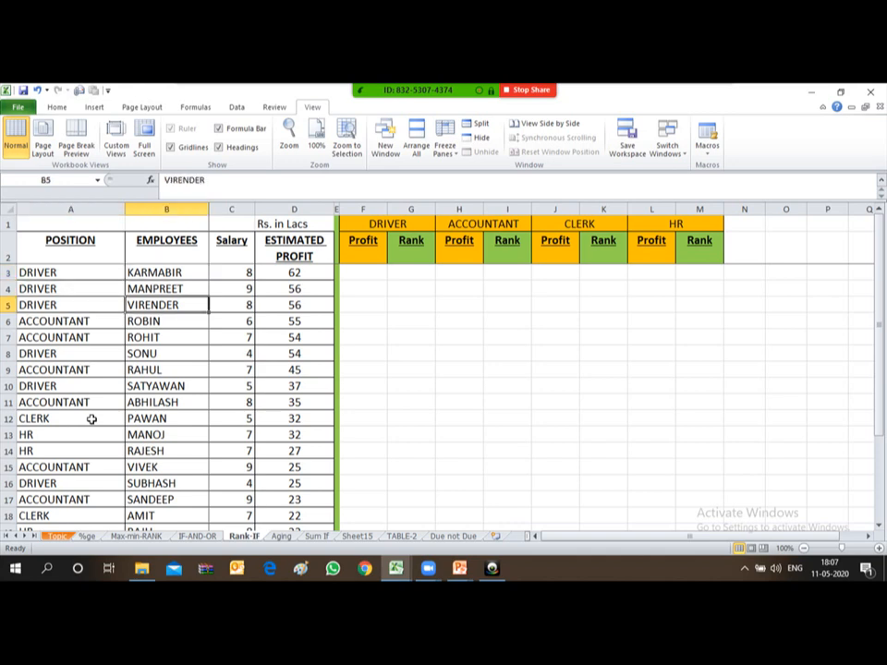
Examine the employees' figures in the Salary column.
key("Right")
key("Up")
key("Up")
key("Down")
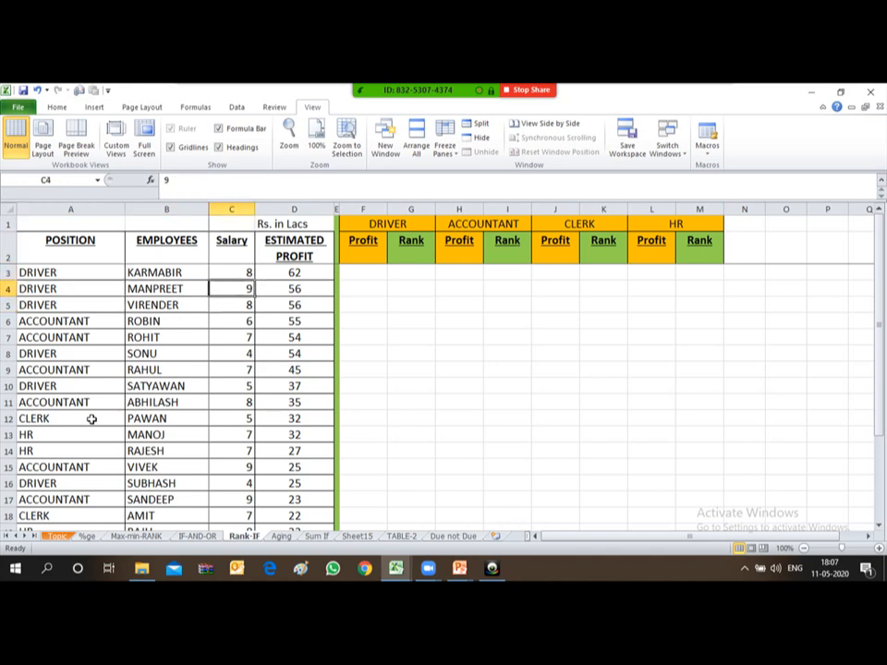
key("Down")
key("Down")
key("Down")
key("Down")
key("Down")
key("Down")
key("Down")
key("Down")
key("Up")
key("Up")
key("Up")
key("Up")
key("Up")
key("Up")
key("Up")
key("Up")
key("Up")
key("Up")
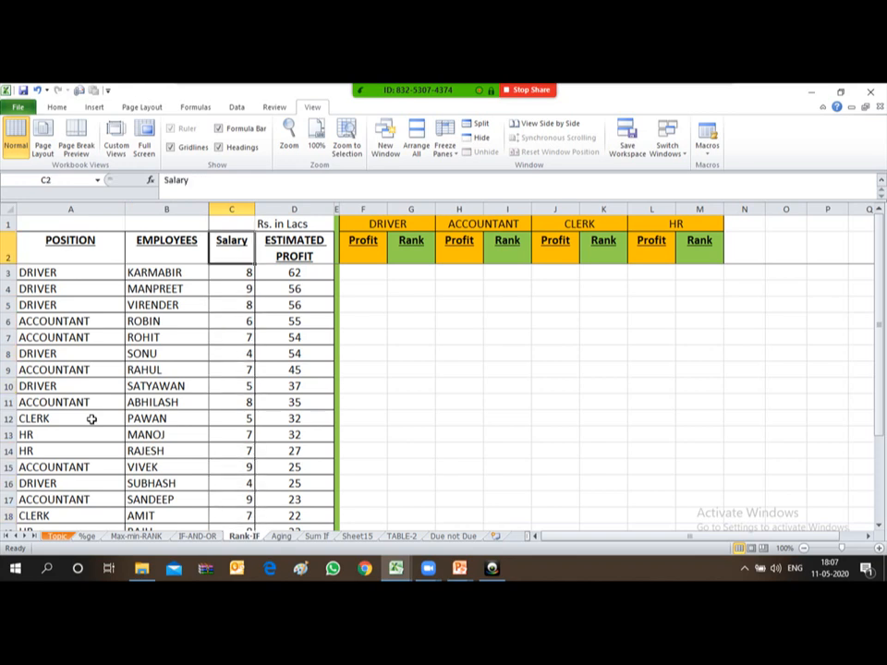
key("Down")
key("Down")
key("Down")
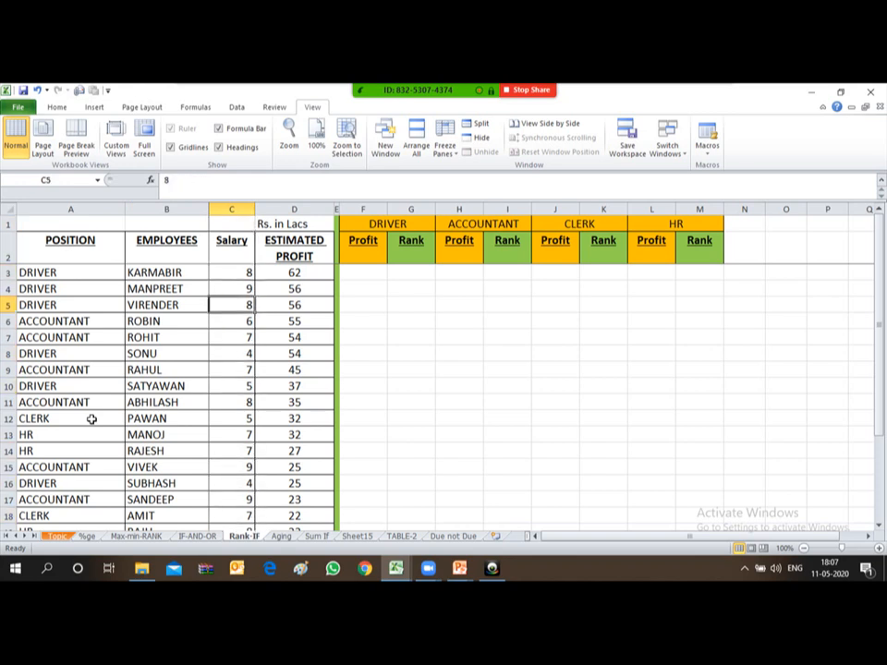
Examine the estimated profit values in column D from D3 to D22.
key("Right")
key("Up")
key("Up")
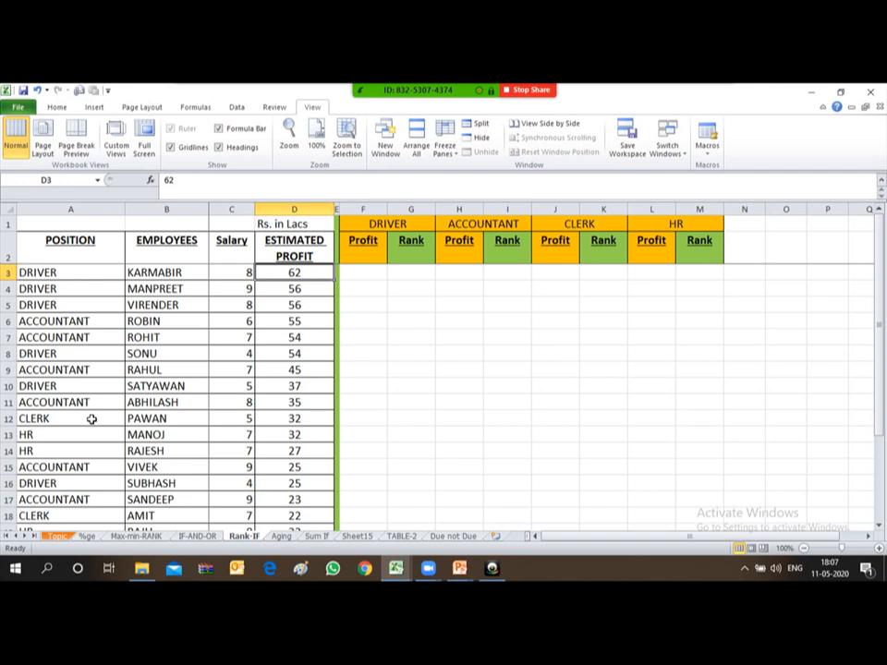
key("Down")
key("Down")
key("Down")
key("Down")
key("Down")
key("Down")
key("Down")
key("Down")
key("Down")
key("Down")
key("Down")
key("Down")
key("Down")
key("Down")
key("Down")
key("Down")
key("Down")
key("Down")
key("Down")
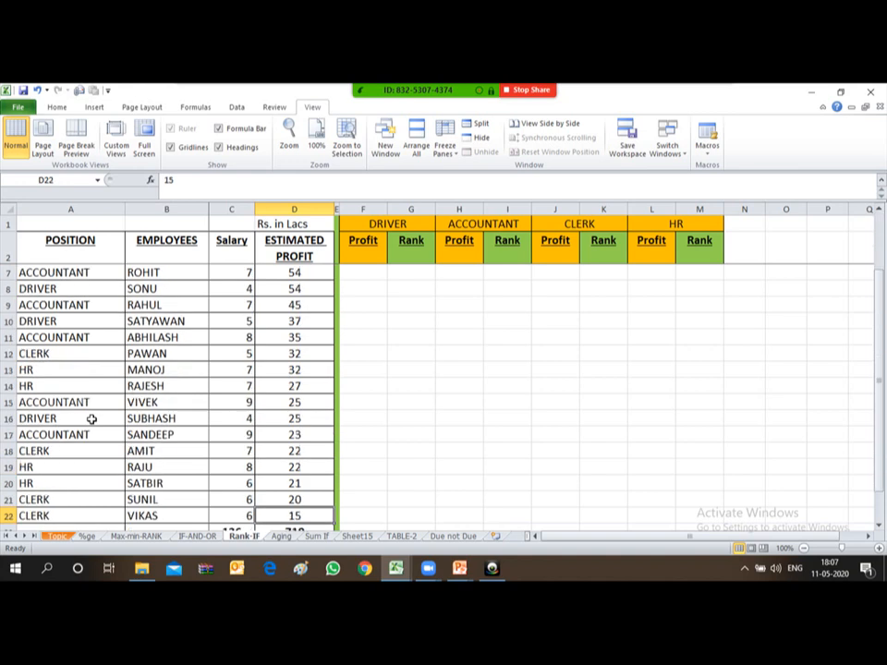
Review the estimated profit rows down past the totals and the maximum budget line, ending back at row 7.
key("Down")
key("Down")
key("Down")
key("Down")
key("Down")
key("Down")
key("Down")
key("Up")
key("Up")
key("Up")
key("Up")
key("Up")
key("Up")
key("Up")
key("Up")
key("Up")
key("Up")
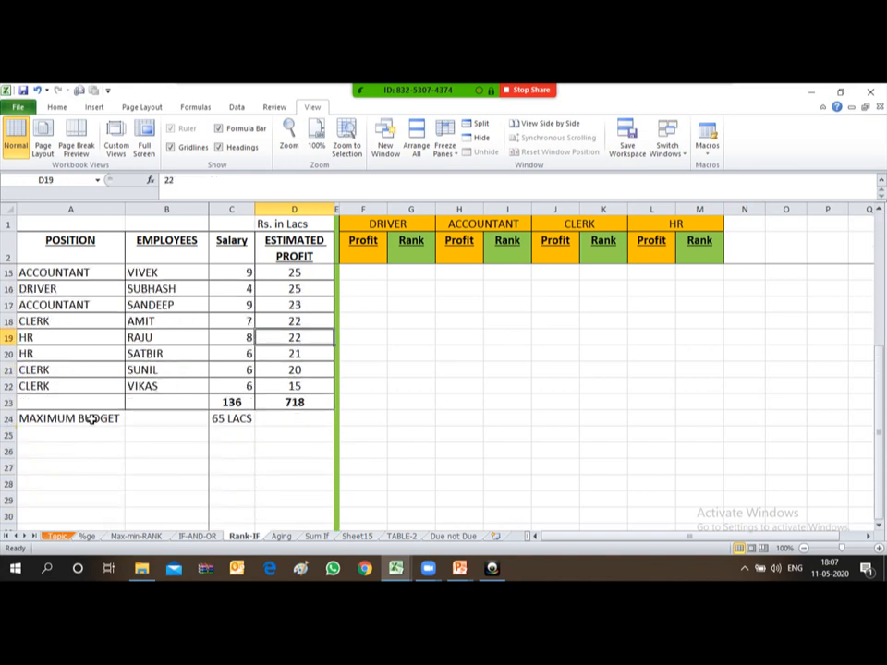
key("Up")
key("Up")
key("Up")
key("Up")
key("Up")
key("Up")
key("Up")
key("Up")
key("Up")
key("Up")
key("Up")
key("Up")
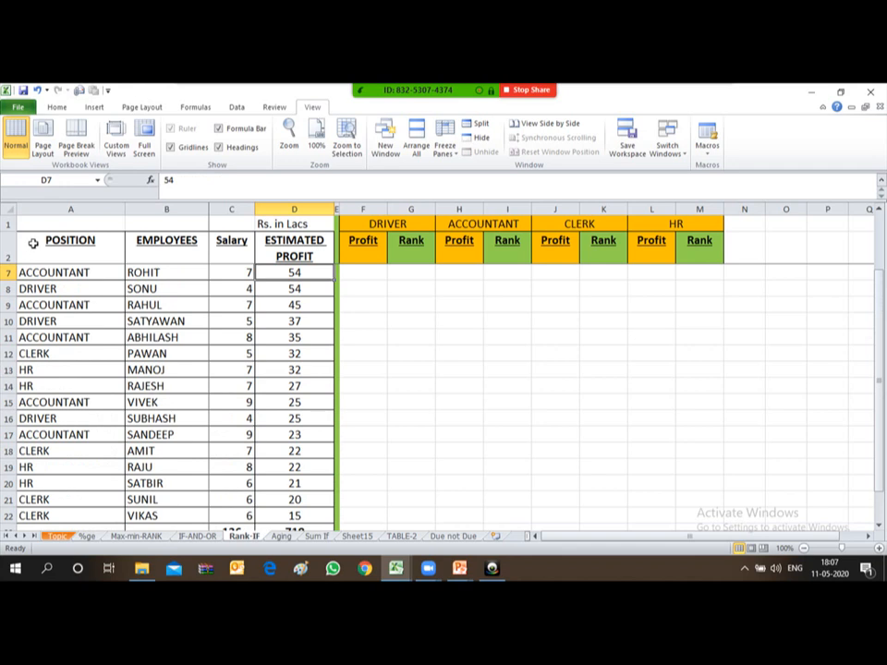
Examine the entries in the Position column and the matching estimated profits in the first rows.
left_click(63, 204)
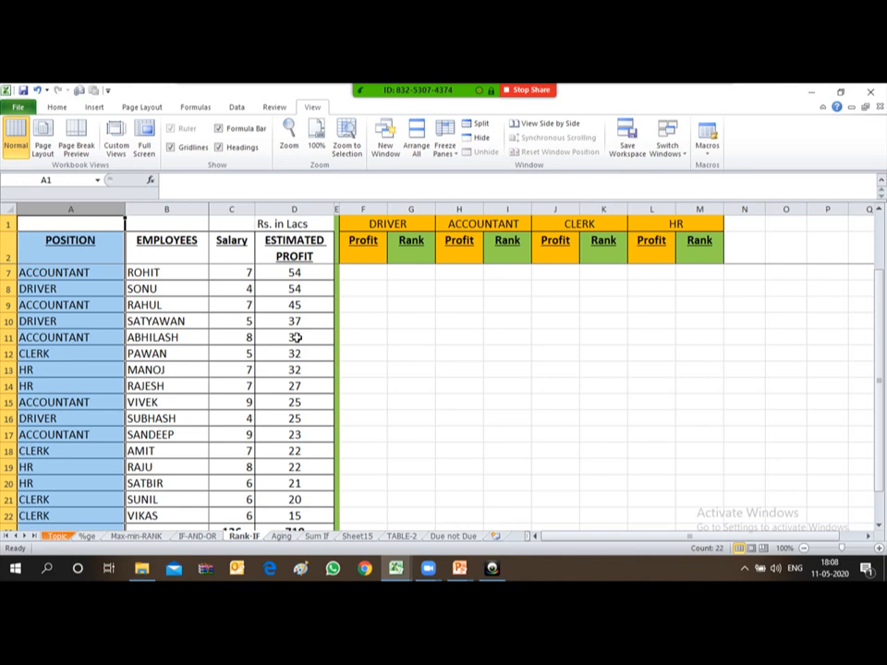
key("Down")
key("Down")
key("Down")
key("Down")
key("Up")
key("Up")
key("Up")
key("Up")
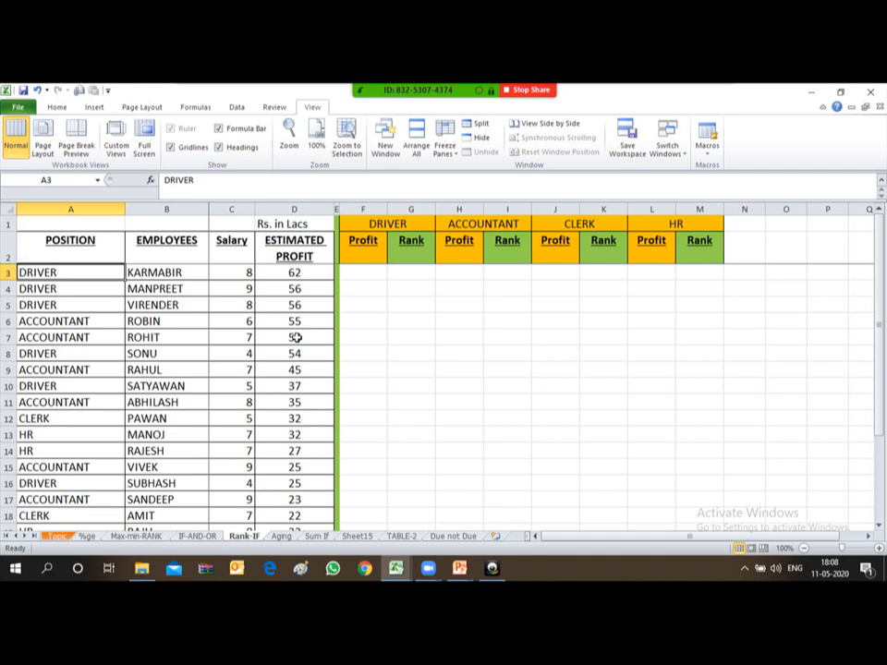
key("Down")
key("Down")
key("Down")
key("Right")
key("Right")
key("Right")
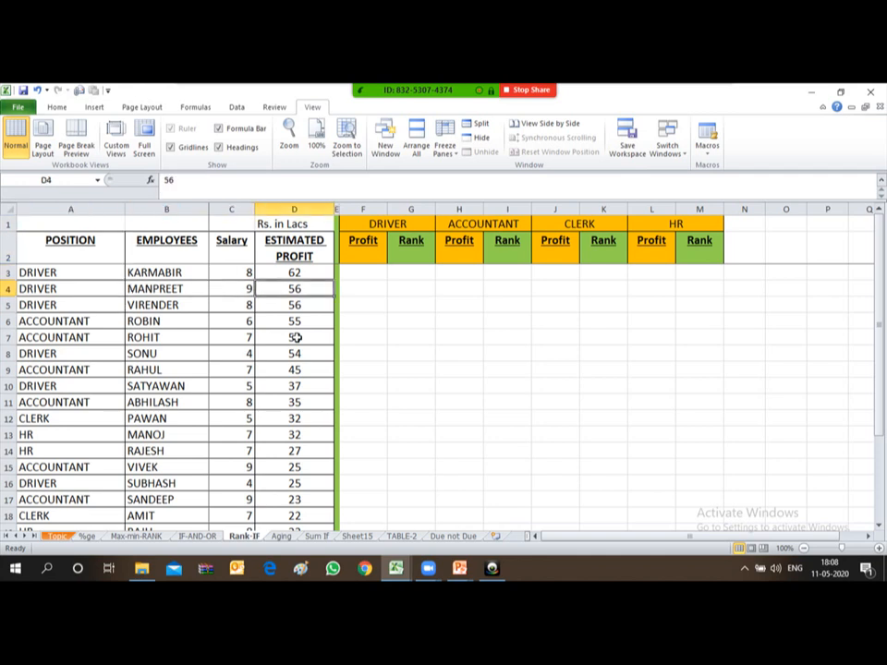
Examine the DRIVER section's Profit and Rank columns in F and G.
key("Right")
key("Up")
key("Up")
key("Up")
key("Right")
key("Down")
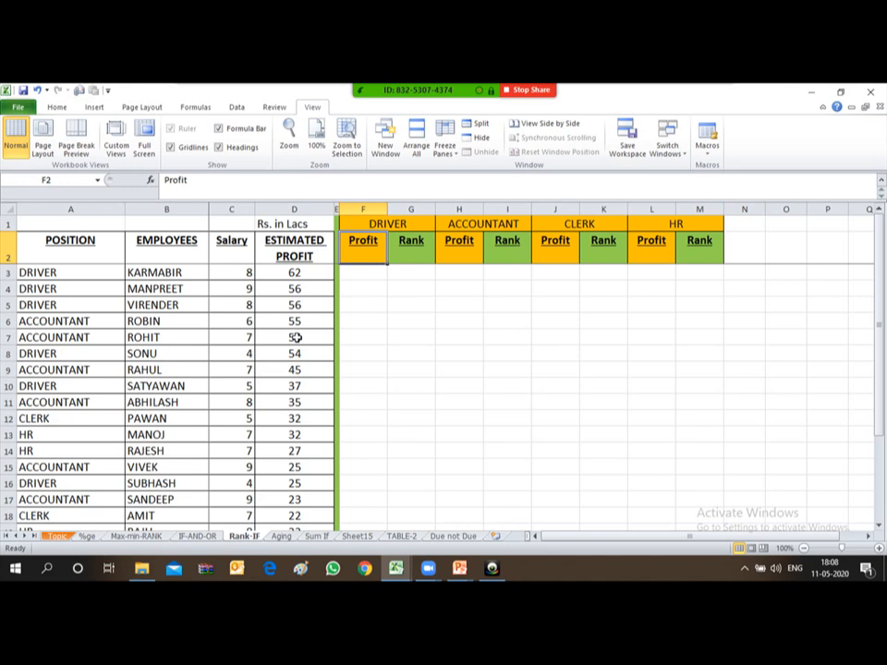
key("Up")
key("Down")
key("Up")
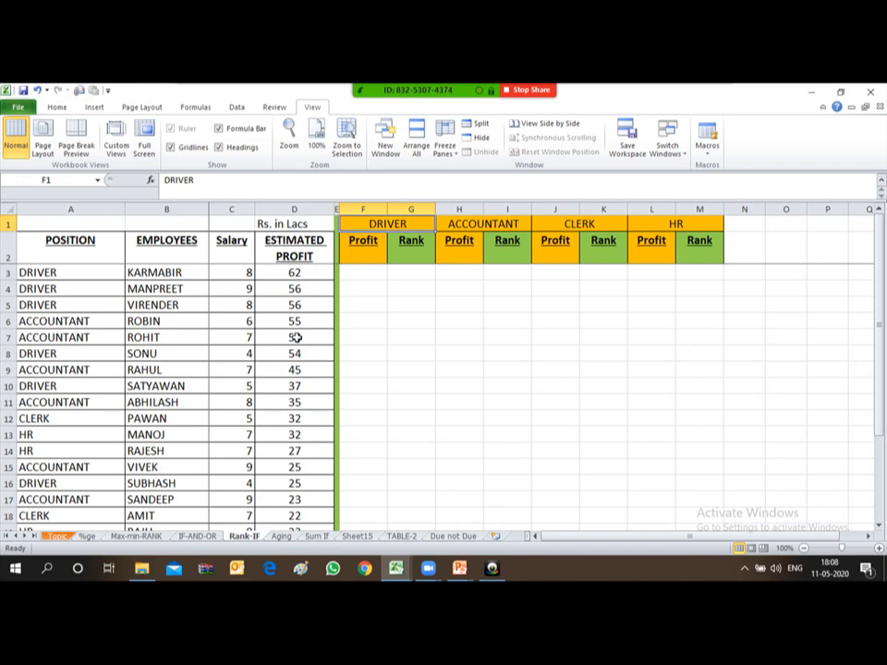
key("ctrl+shift+Down")
key("ctrl+shift+Down")
key("Down")
key("Right")
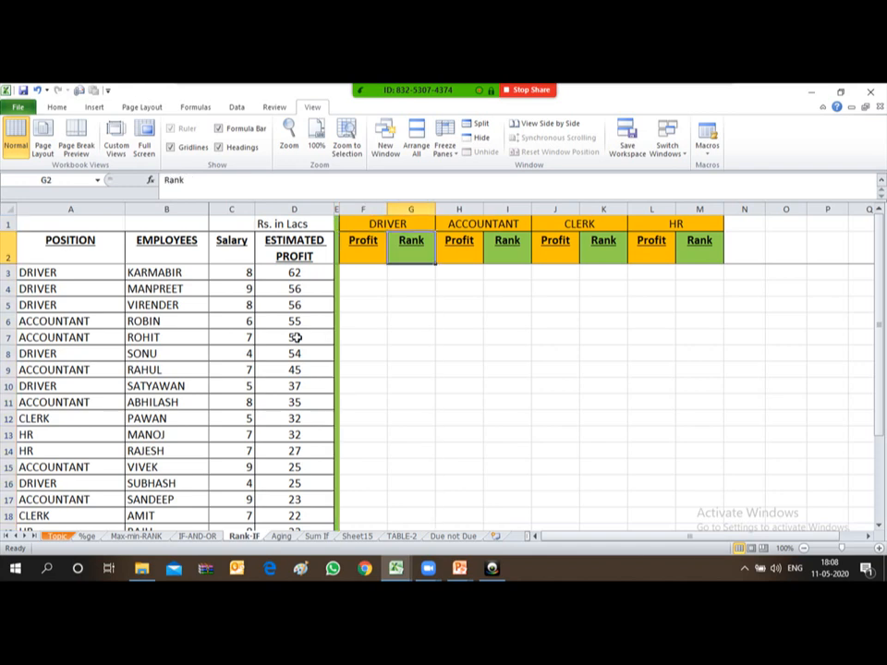
Examine the Profit and Rank columns of the ACCOUNTANT and CLERK sections.
key("Right")
key("Up")
key("ctrl+shift+Down")
key("ctrl+shift+Down")
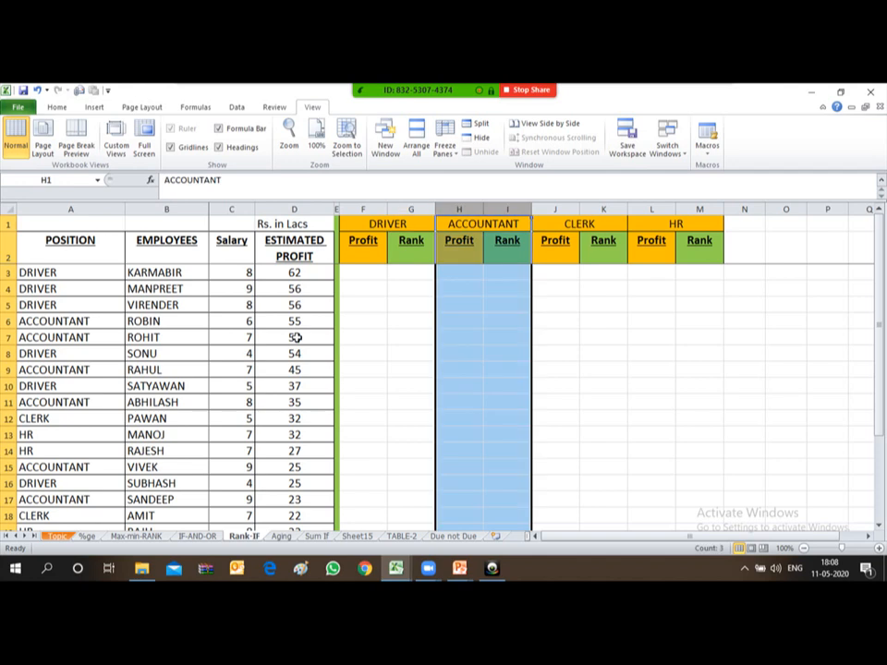
key("Down")
key("Right")
key("Up")
key("Right")
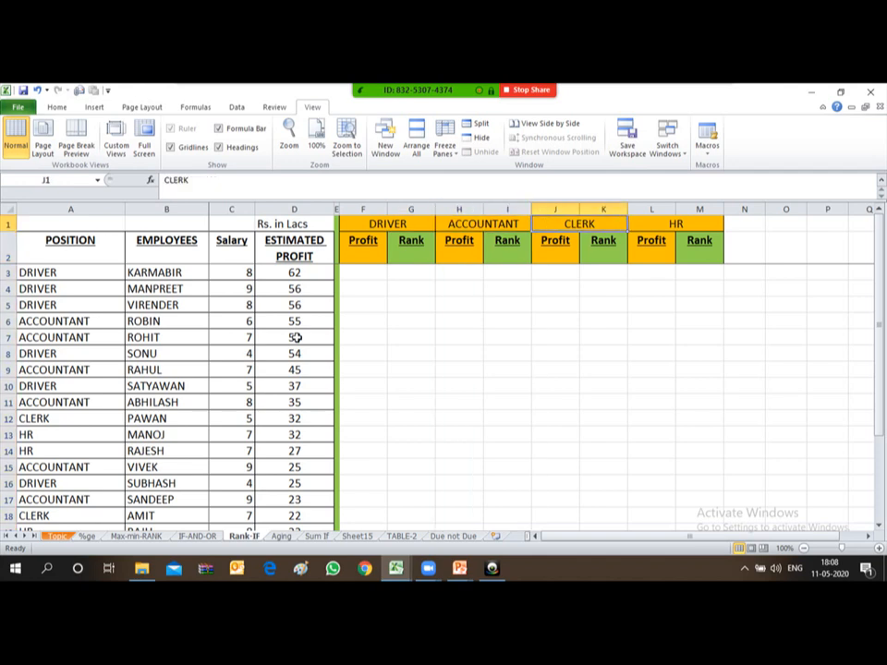
key("ctrl+shift+Down")
key("ctrl+shift+Down")
key("Down")
key("Right")
key("Right")
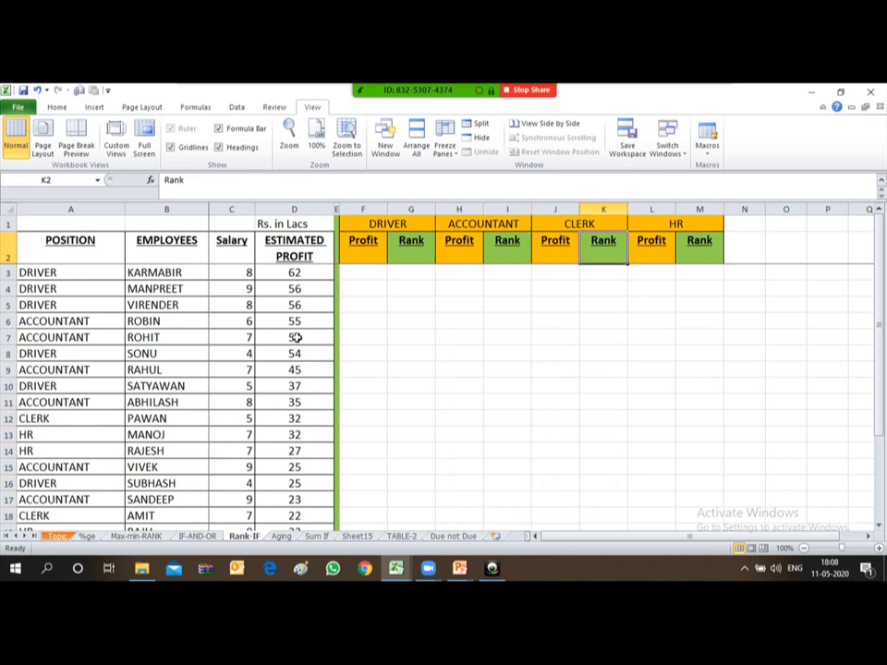
Select F3, the first empty Profit cell in the DRIVER section.
key("Left")
key("Left")
key("Left")
key("Left")
key("Left")
key("Left")
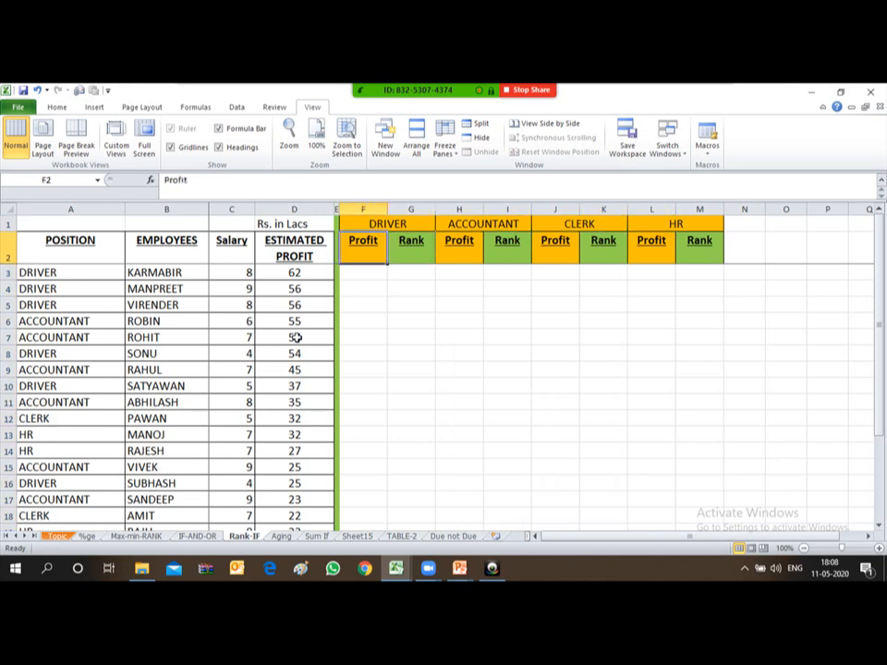
key("Down")
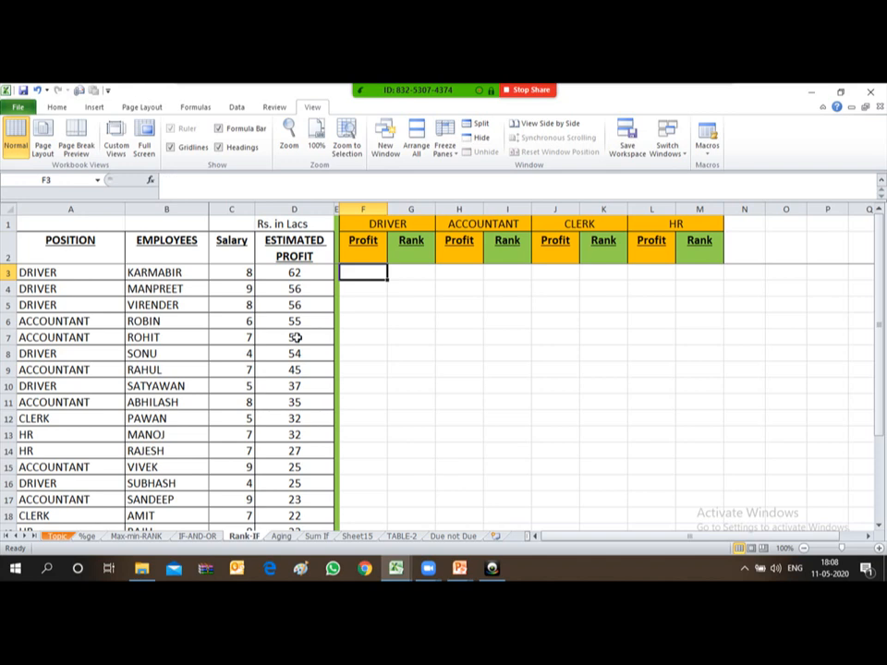
type("=")
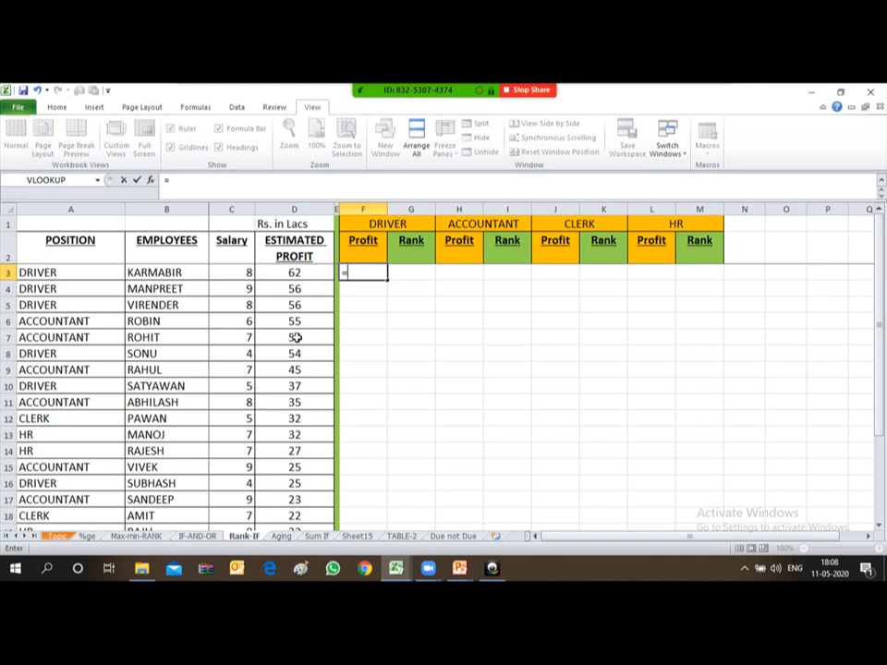
type("if")
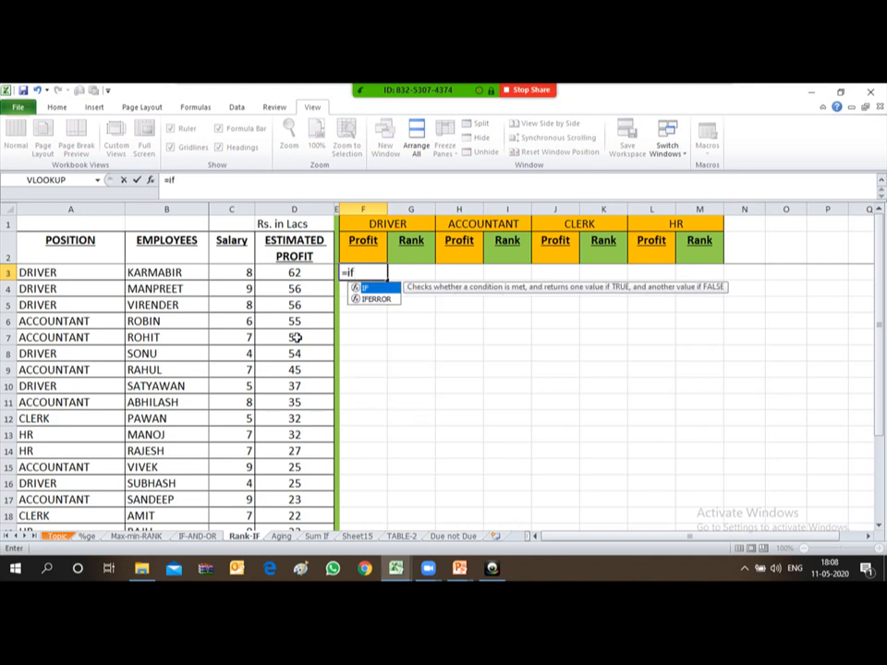
type("(")
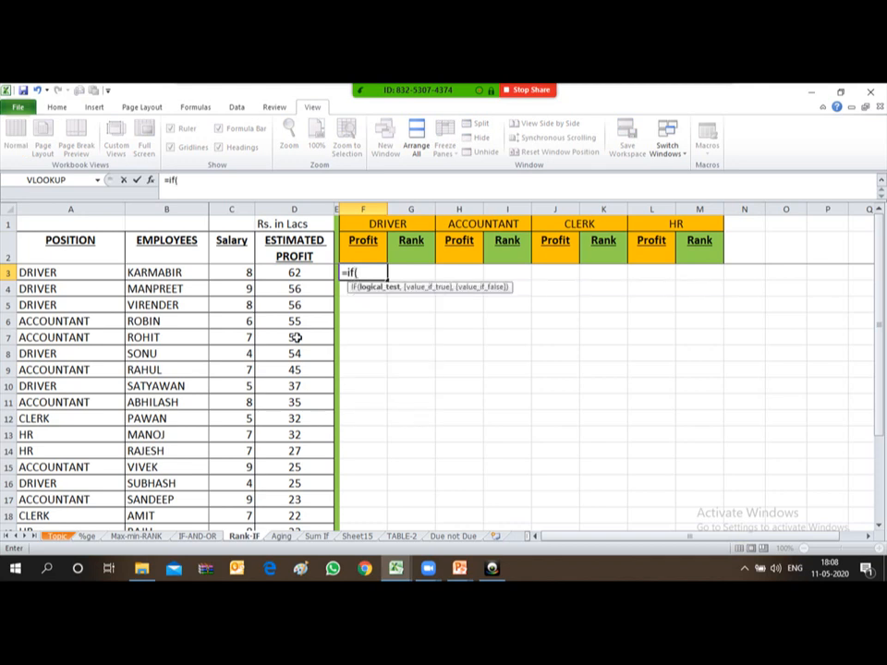
left_click(39, 271)
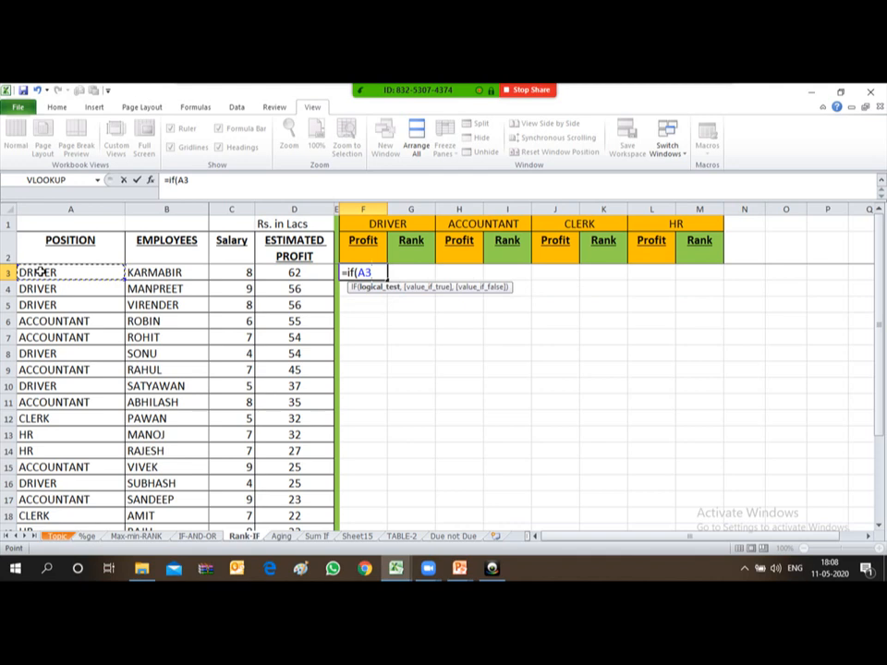
left_click(363, 224)
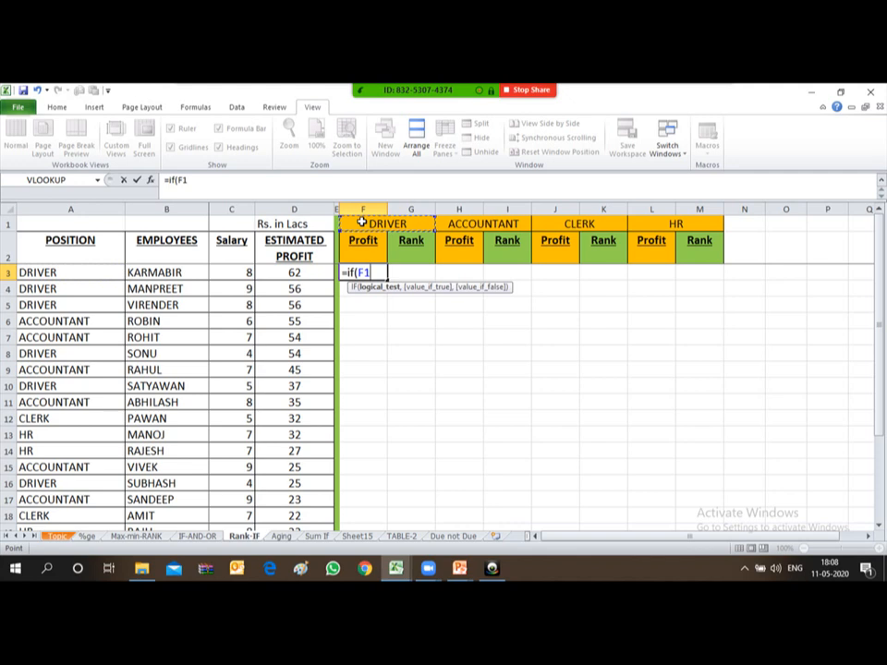
key("Escape")
Enter =IF(A3=F1,D3,0) in F3 to return the estimated profit when the position matches the DRIVER heading.
type("=if(")
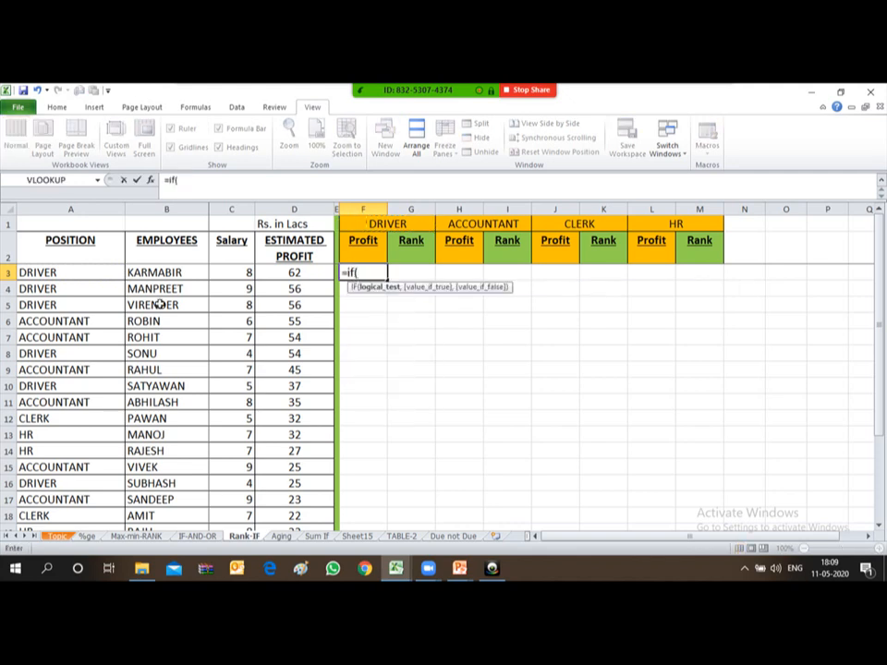
left_click(73, 271)
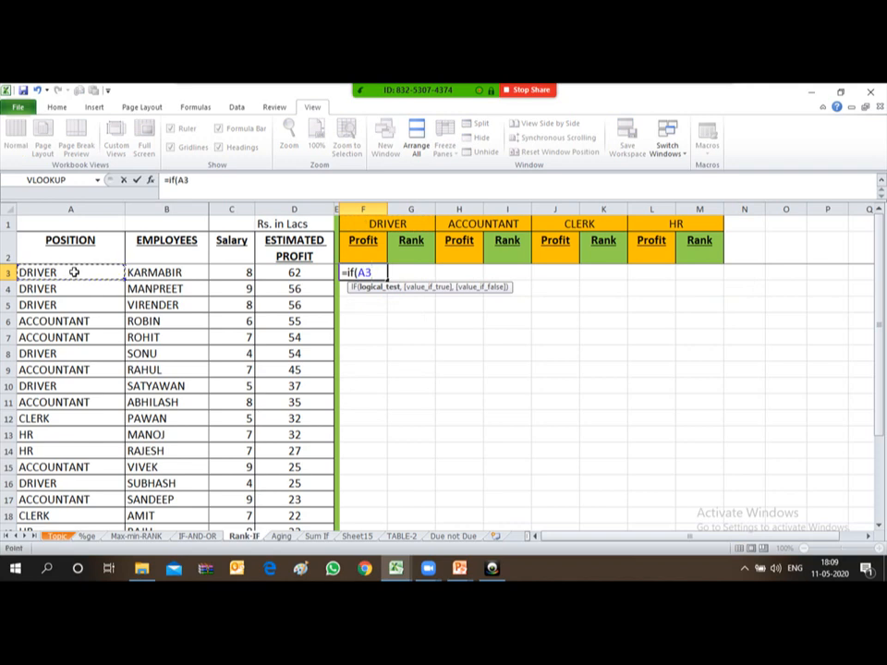
type("=")
left_click(382, 227)
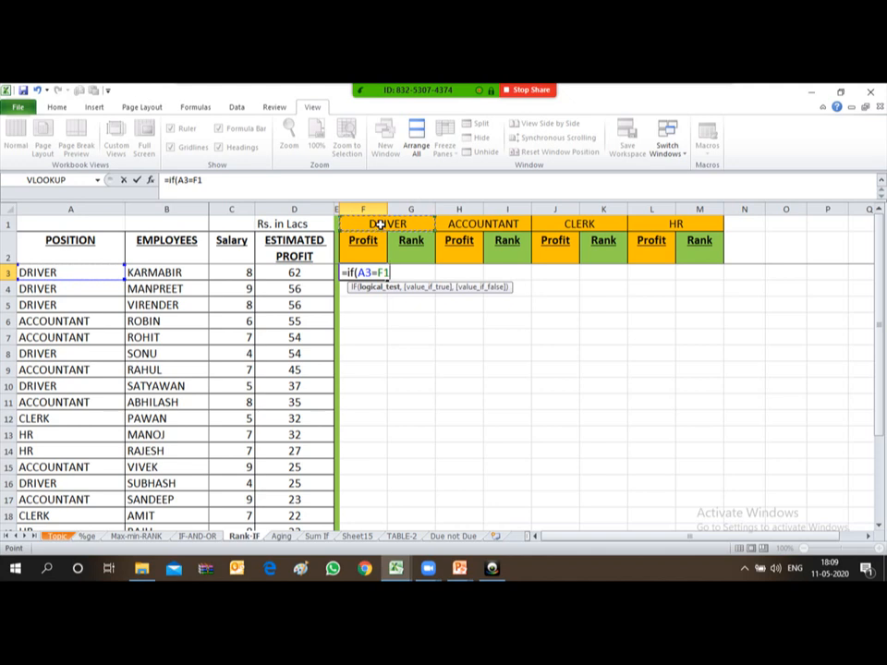
type(",")
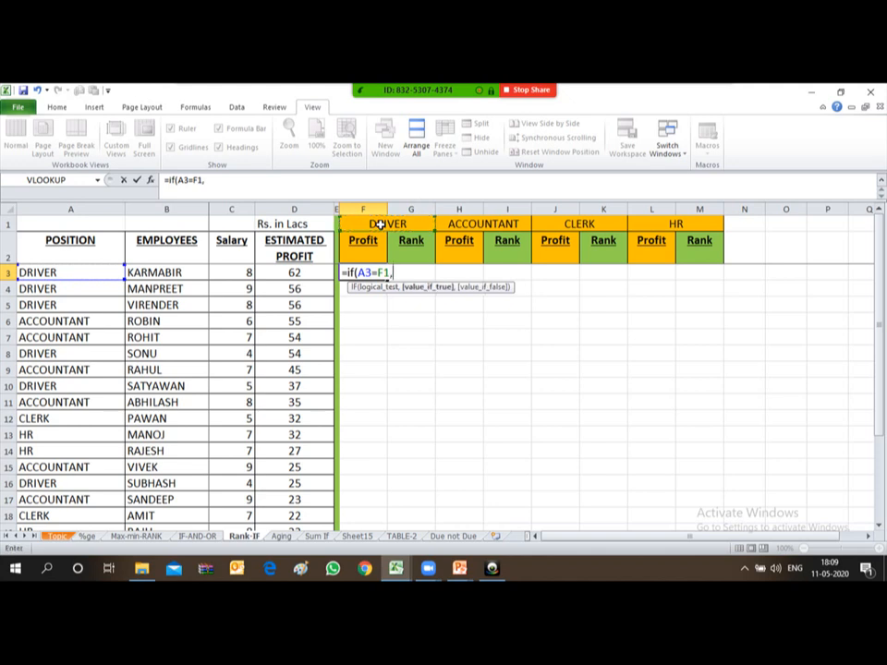
left_click(292, 271)
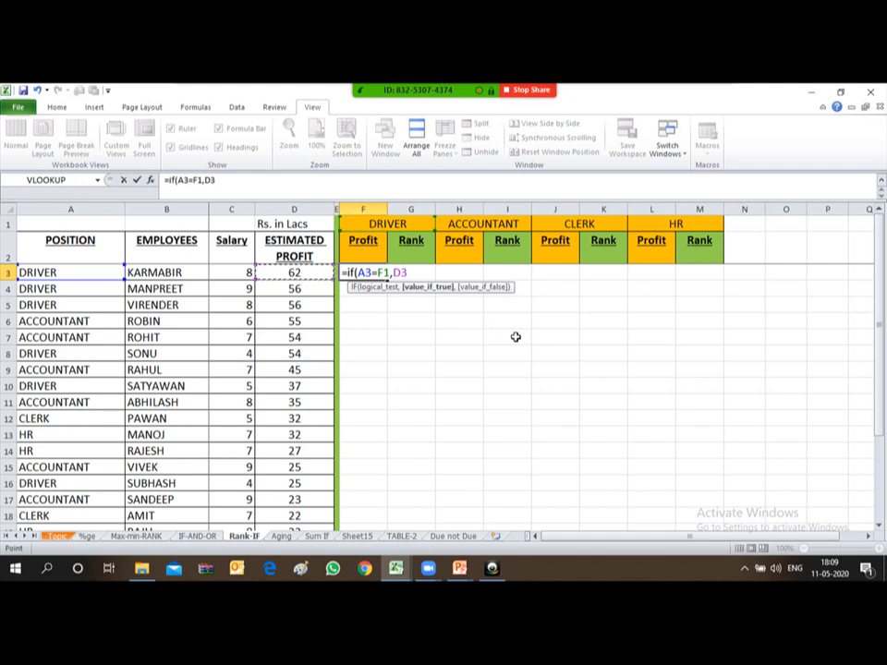
type(",0")
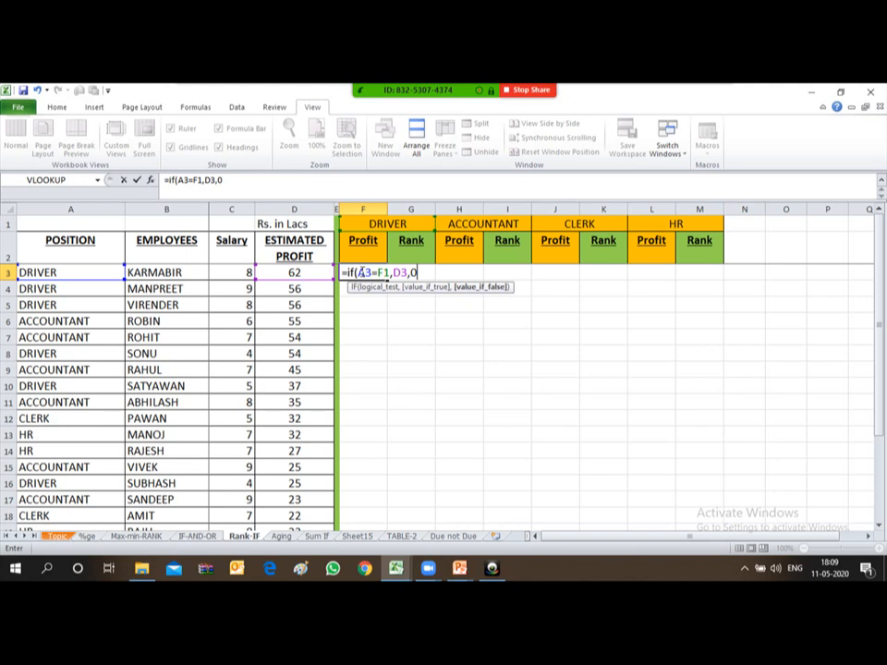
type(")")
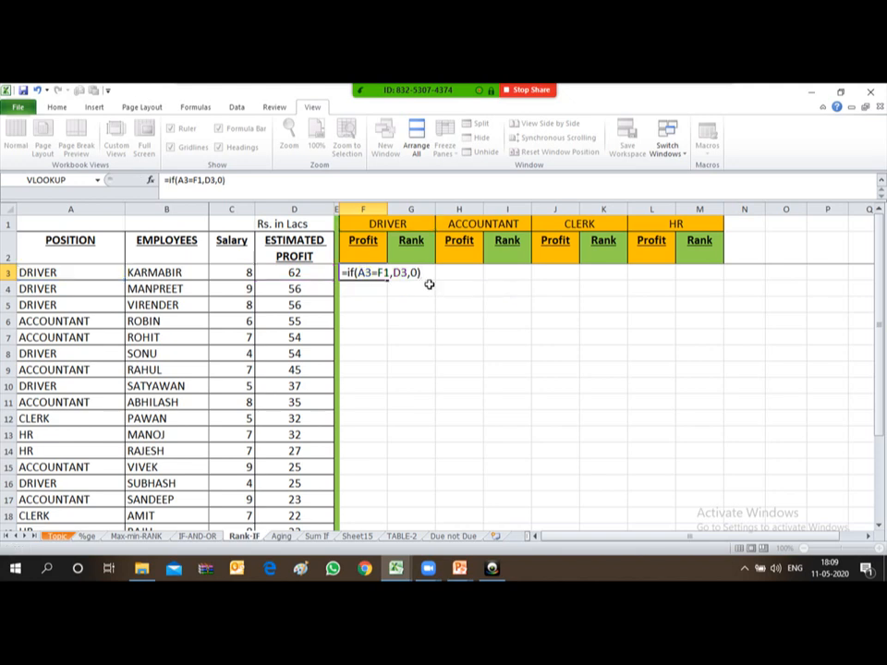
key("Return")
Make the F1 reference in F3's formula absolute so that it reads =IF(A3=$F$1,D3,0).
key("Up")
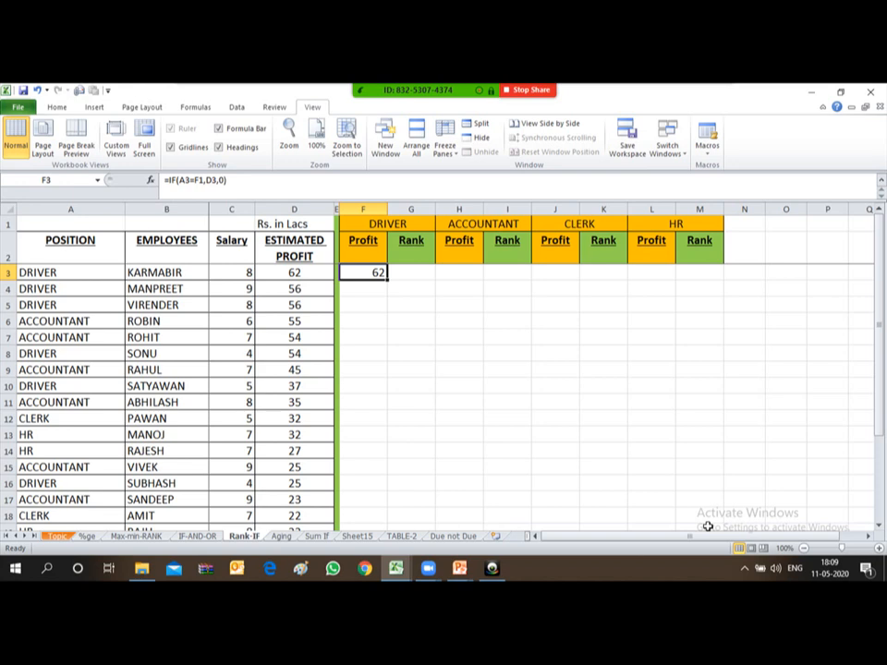
key("F2")
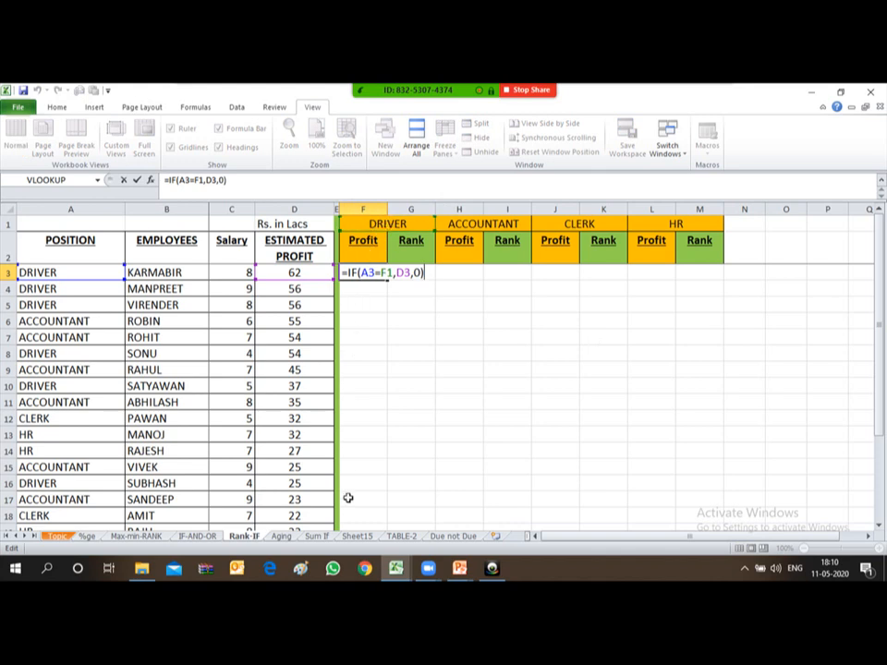
left_click(385, 272)
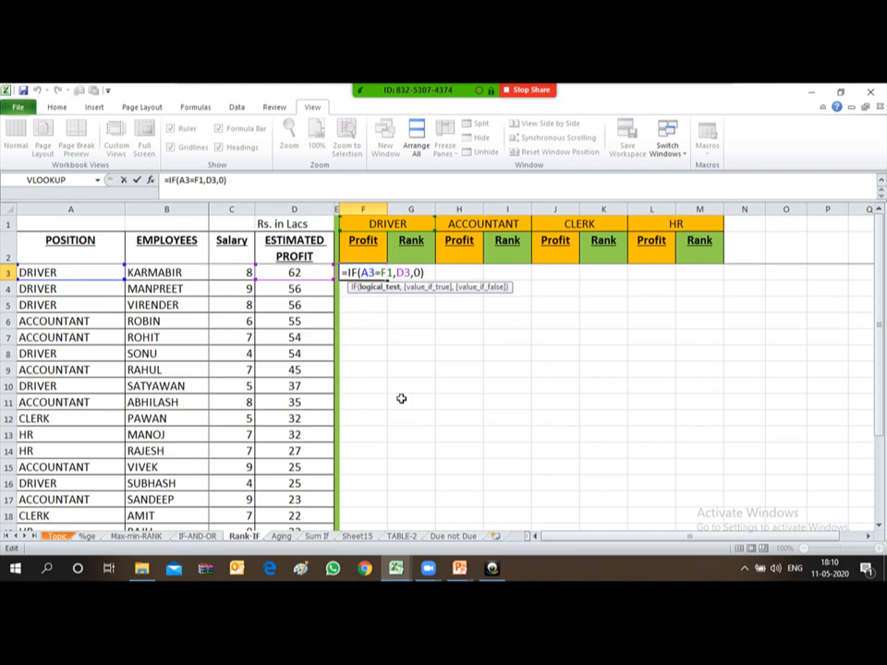
key("F4")
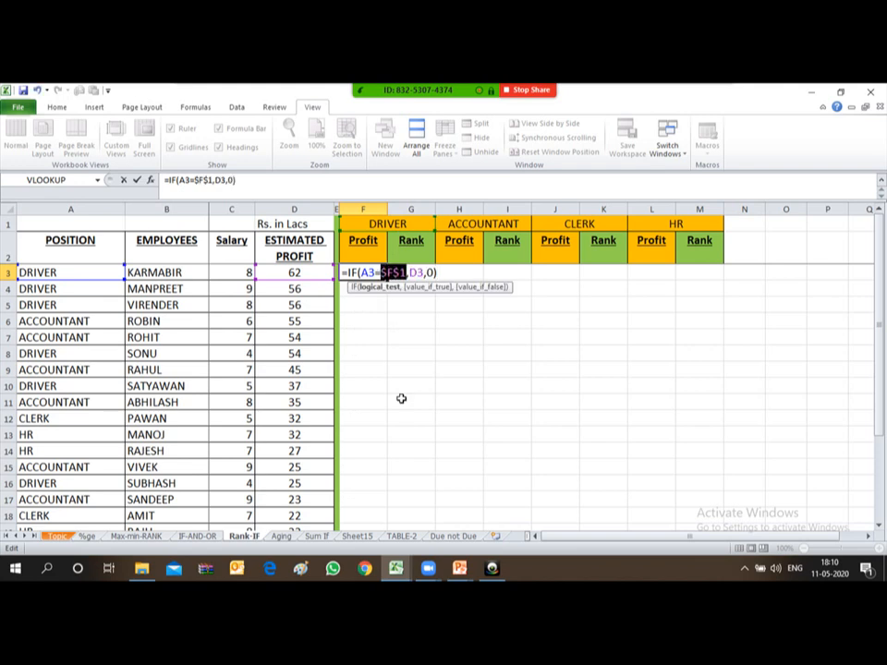
key("Return")
Copy the DRIVER profit formula from F3 down through F22.
key("Up")
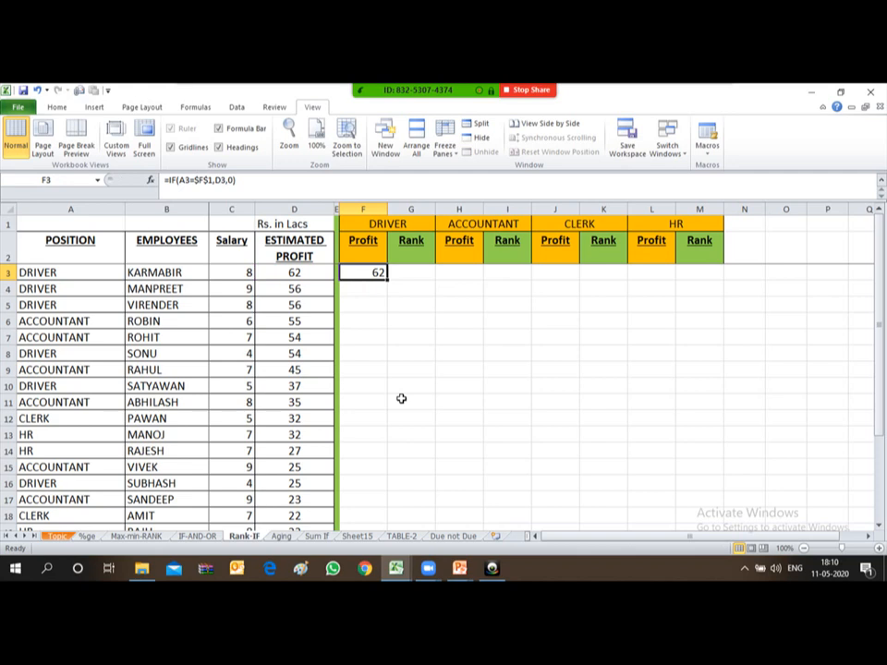
key("ctrl+c")
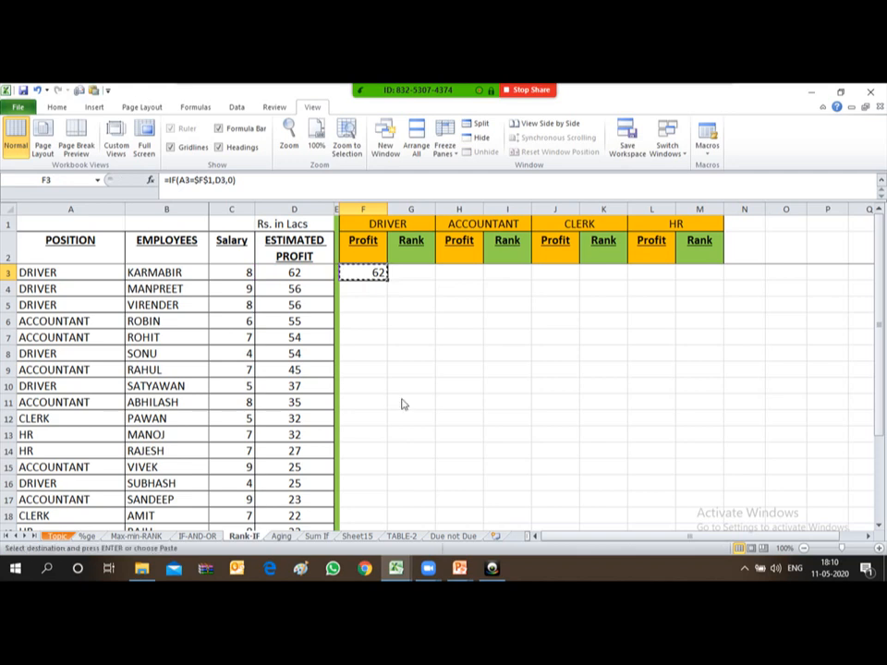
key("shift+Down")
key("shift+Down")
key("shift+Down")
key("shift+Down")
key("shift+Down")
key("shift+Down")
key("shift+Down")
key("shift+Down")
key("shift+Down")
key("shift+Down")
key("shift+Down")
key("shift+Down")
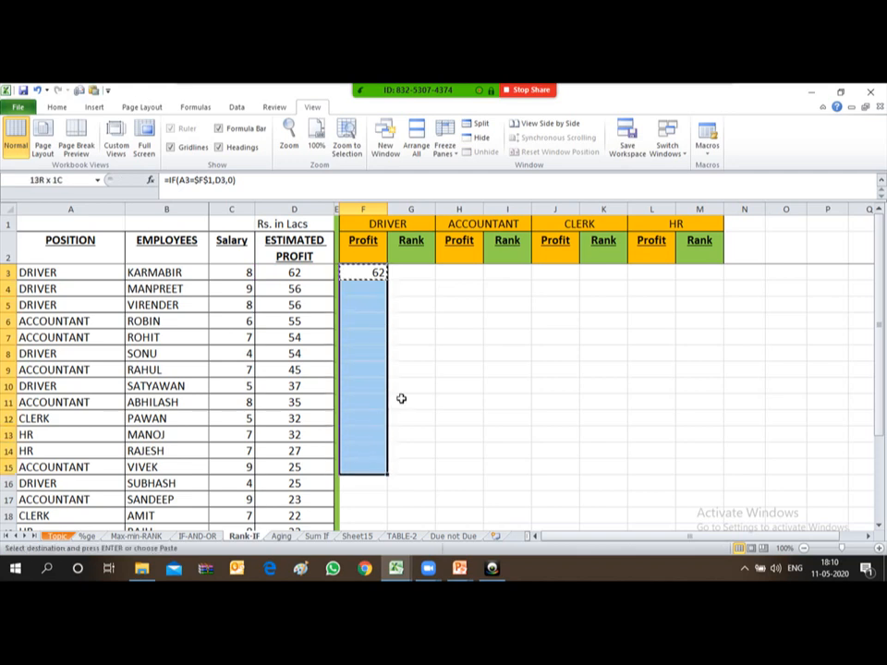
key("shift+Down")
key("shift+Down")
key("shift+Down")
key("shift+Down")
key("shift+Down")
key("shift+Down")
key("shift+Down")
key("shift+Down")
key("shift+Down")
key("shift+Down")
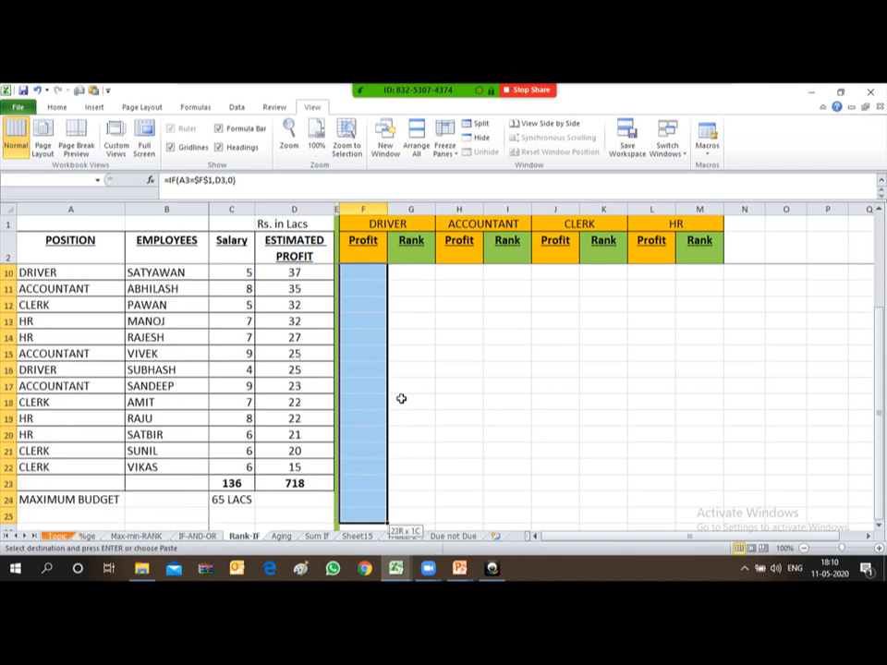
key("shift+Up")
key("shift+Up")
key("shift+Up")
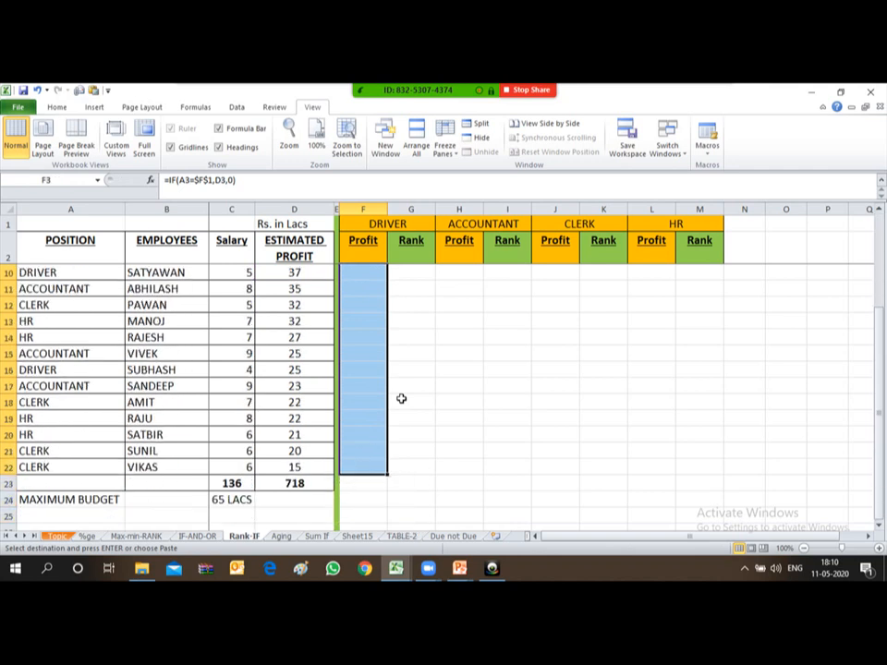
key("Return")
key("Up")
key("Up")
key("Down")
key("Down")
key("Down")
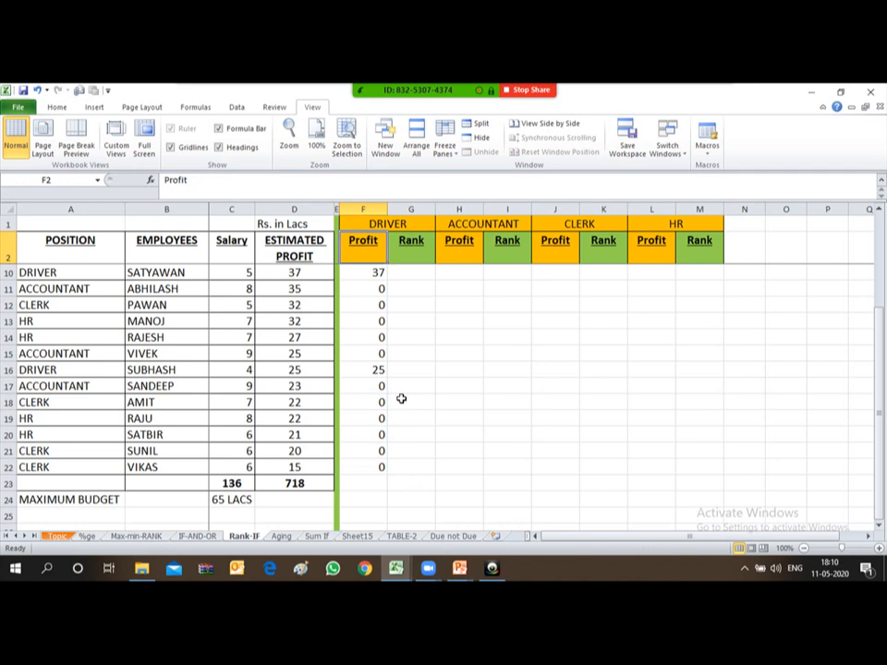
Examine the DRIVER profit formulas and results in F3:F22 against each employee's position.
key("Up")
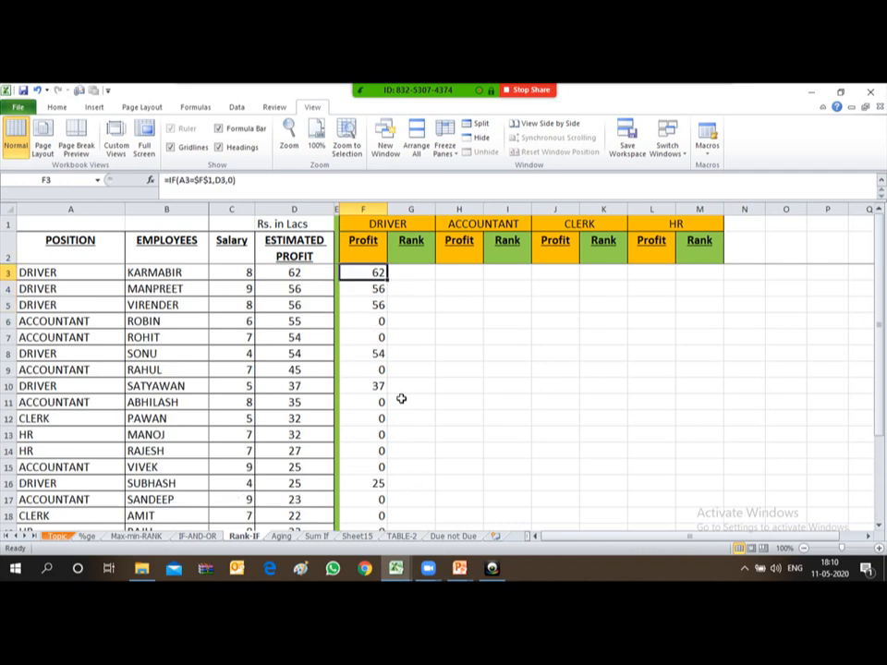
key("Down")
key("Down")
key("Down")
key("Down")
key("Down")
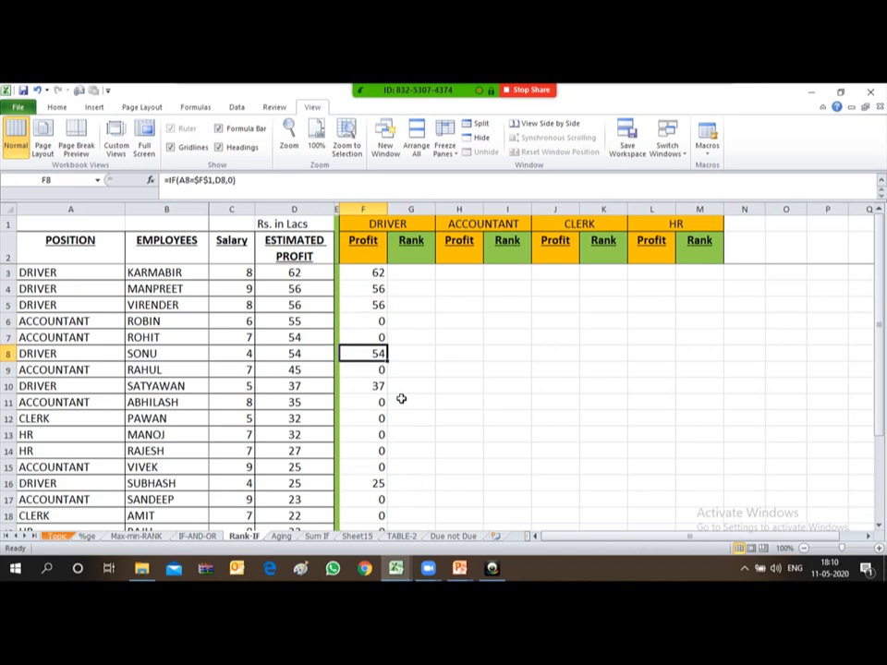
key("Up")
key("Up")
key("Up")
key("Down")
key("Down")
key("Down")
key("Down")
key("Down")
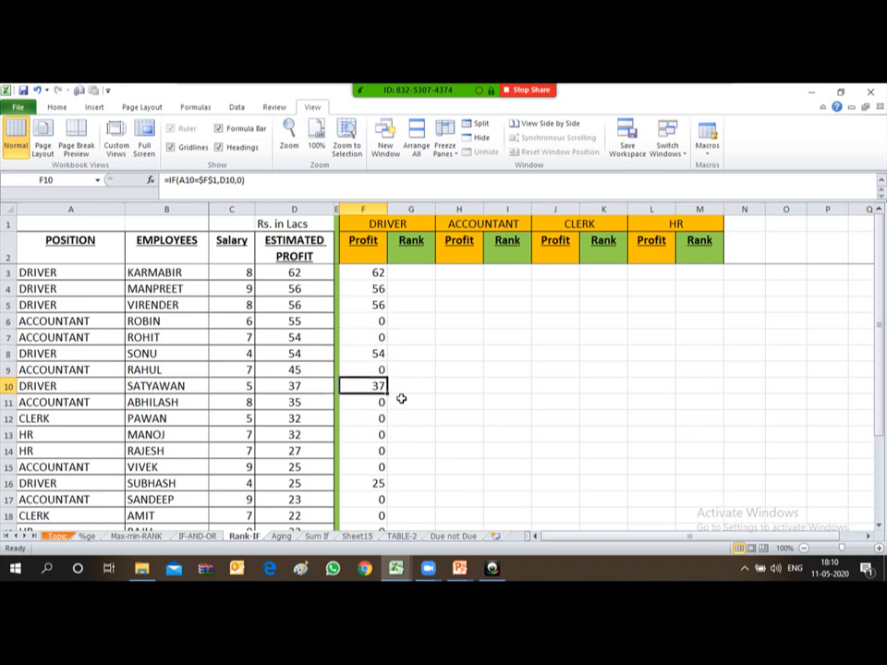
key("Down")
key("Down")
key("Down")
key("Down")
key("Down")
key("Down")
key("Down")
key("Down")
key("Down")
key("Down")
key("Down")
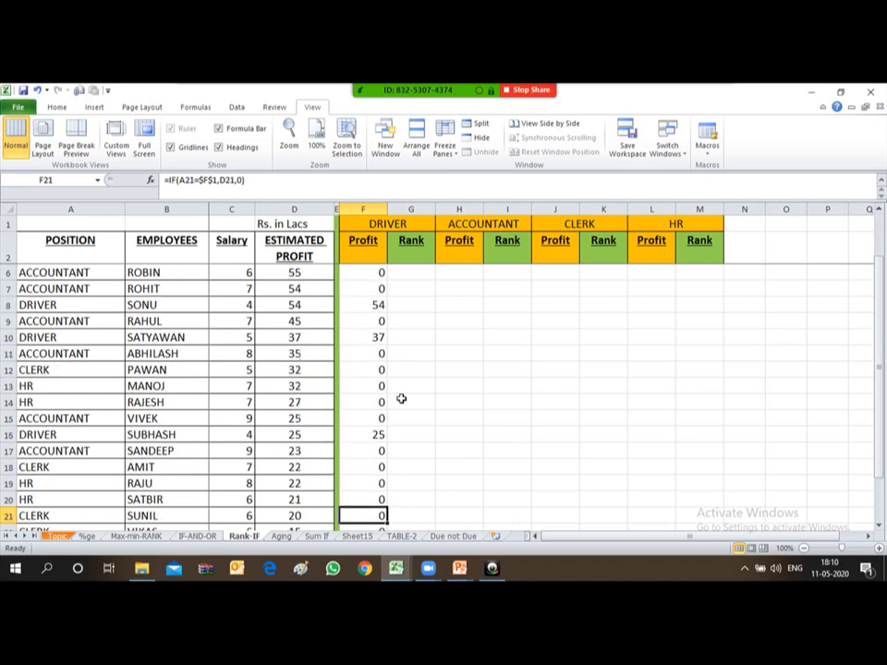
key("Down")
key("Down")
key("Down")
key("Up")
key("Up")
key("Up")
key("Up")
key("Up")
key("Up")
key("Up")
key("Up")
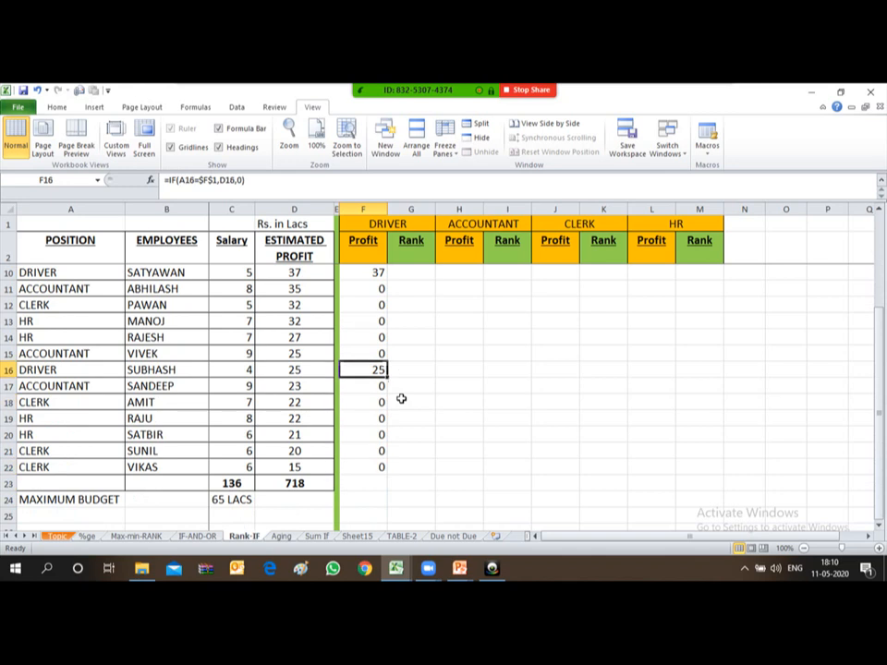
key("Up")
key("Up")
key("Up")
key("Up")
key("Up")
key("Up")
key("Up")
key("Up")
key("Up")
key("Up")
key("Up")
key("Up")
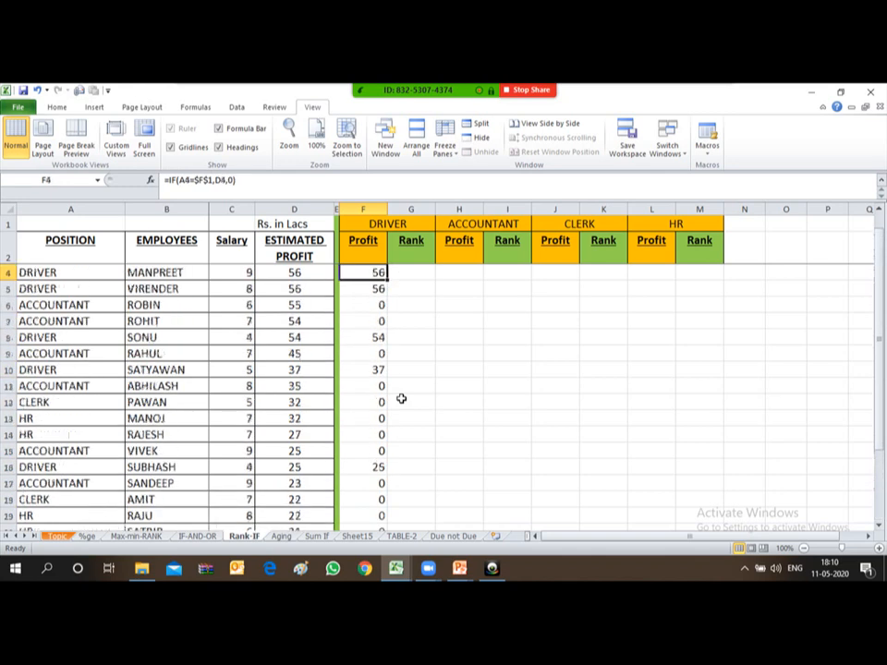
key("Up")
key("Up")
key("Up")
Enter =RANK(F3,F3:F22) in G3 to rank the first DRIVER profit within the Profit column.
key("Down")
key("Down")
key("Down")
key("Up")
key("Right")
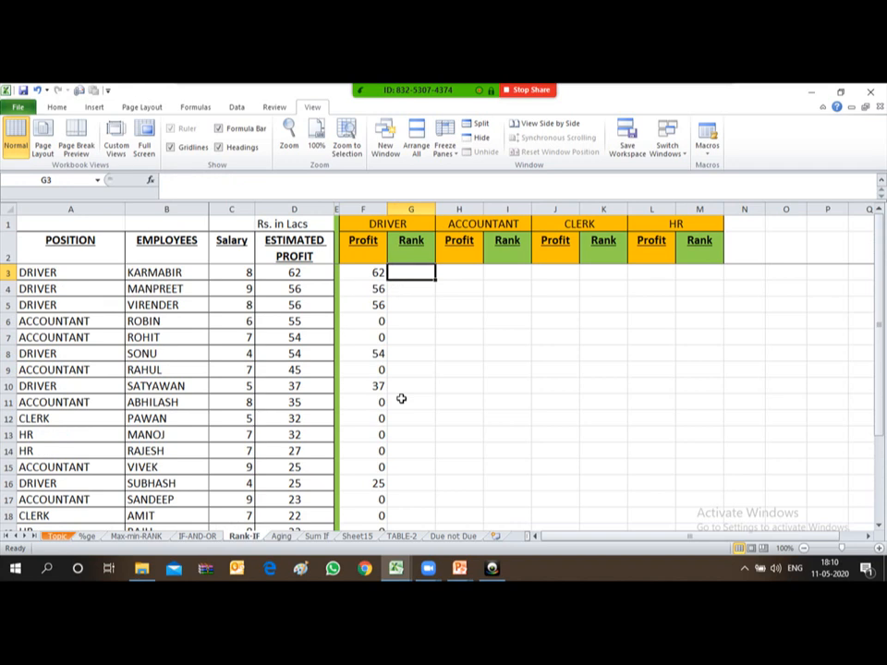
type("=")
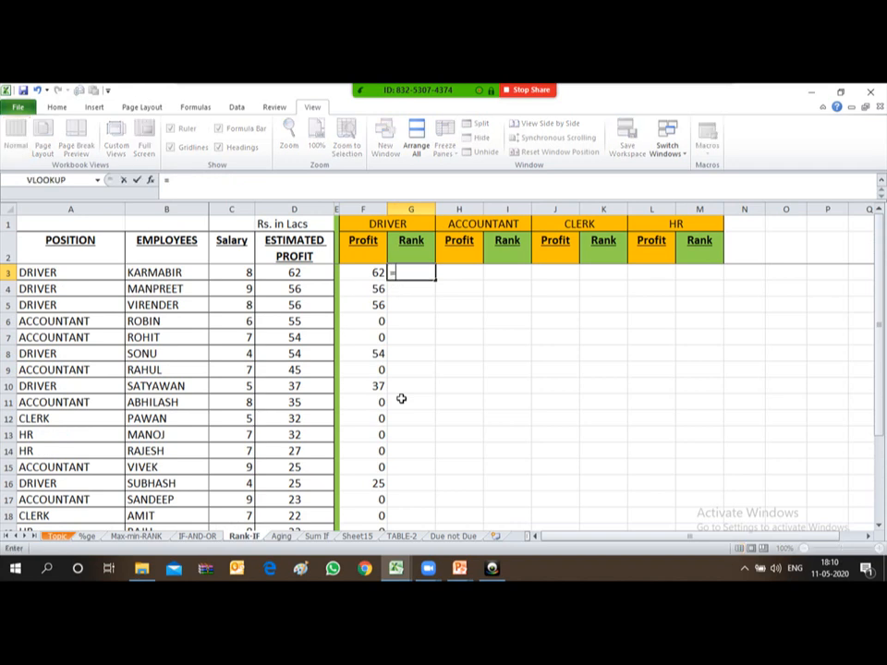
type("ran")
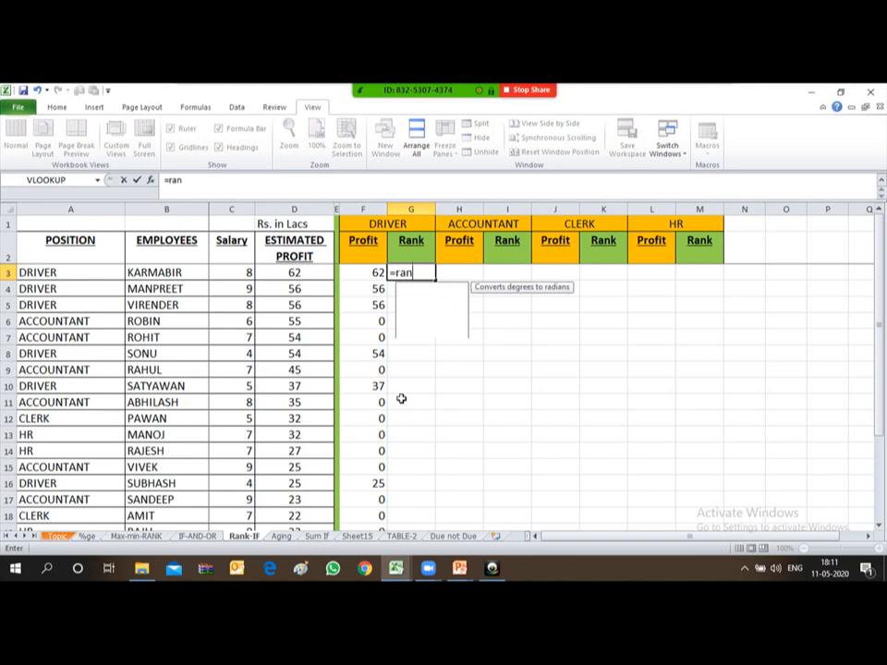
type("k(")
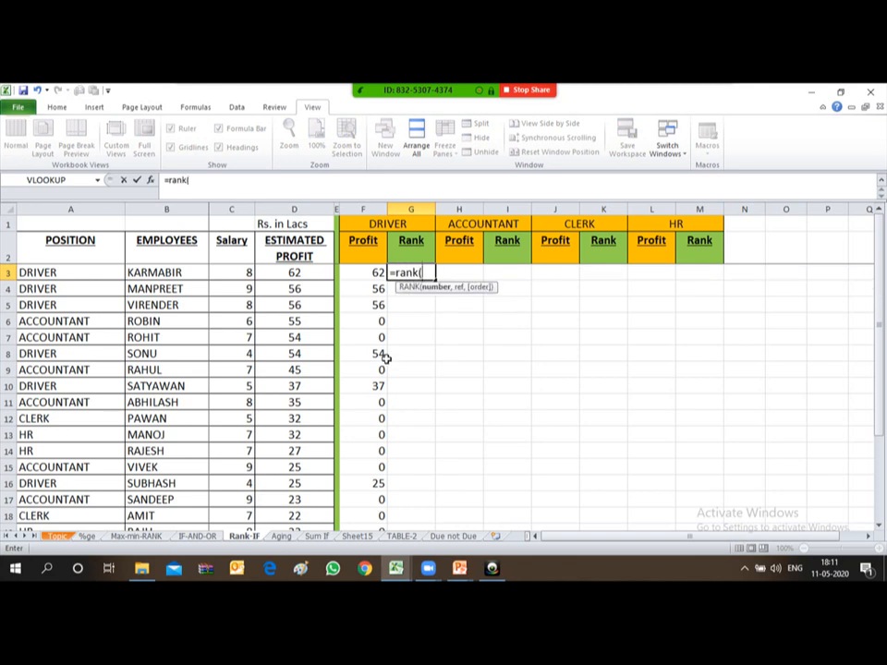
left_click(364, 272)
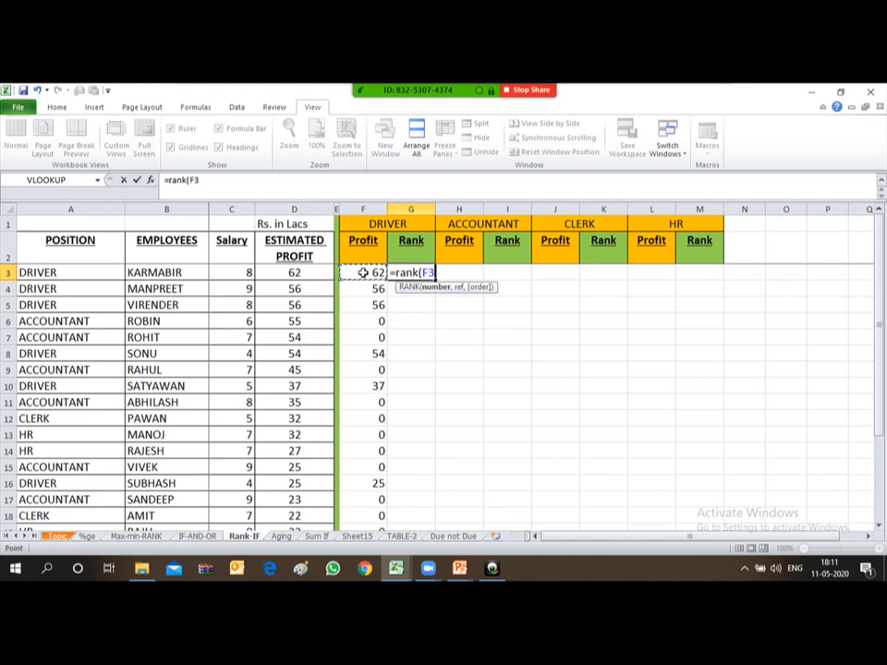
type(",")
left_click(363, 272)
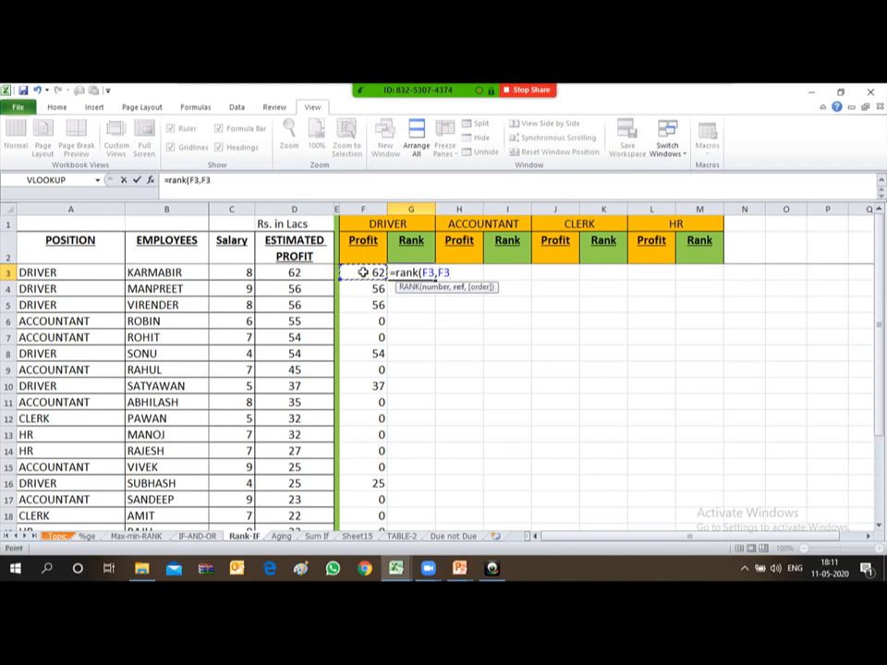
key("ctrl+shift+Down")
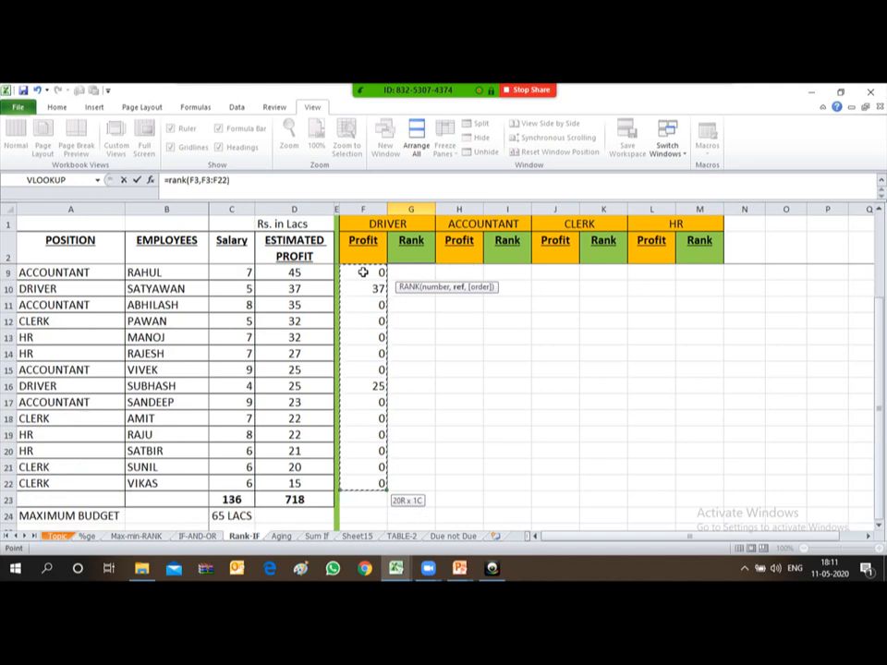
type(")")
key("Return")
Make the range in G3's rank formula absolute so that it reads =RANK(F3,$F$3:$F$22).
key("Up")
key("Up")
key("Up")
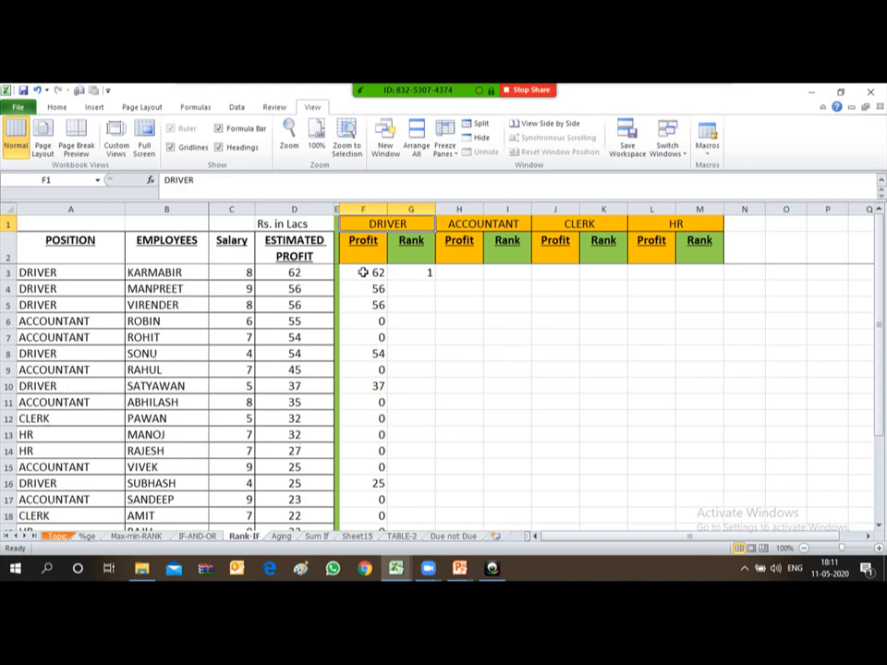
key("Down")
key("Down")
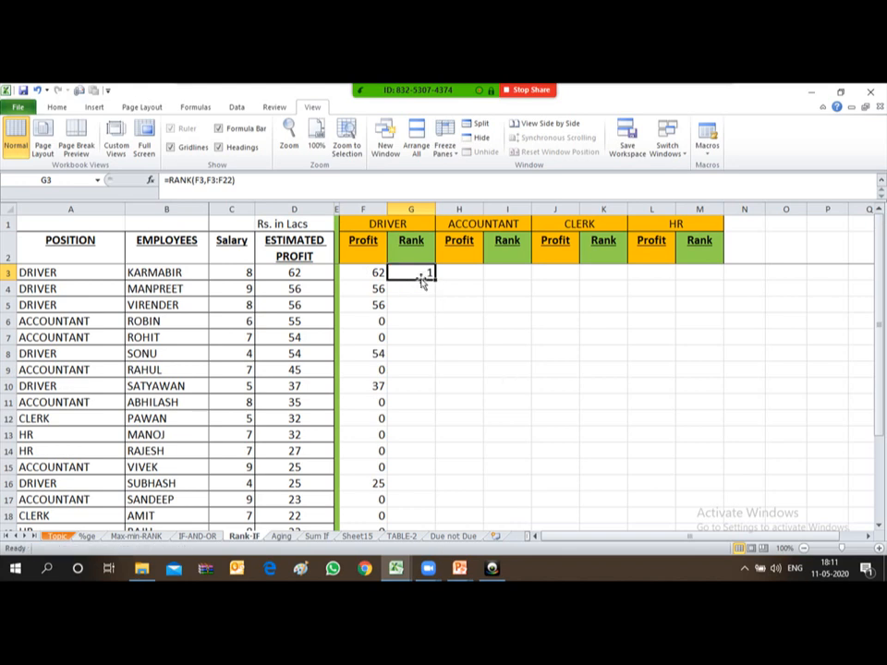
key("F2")
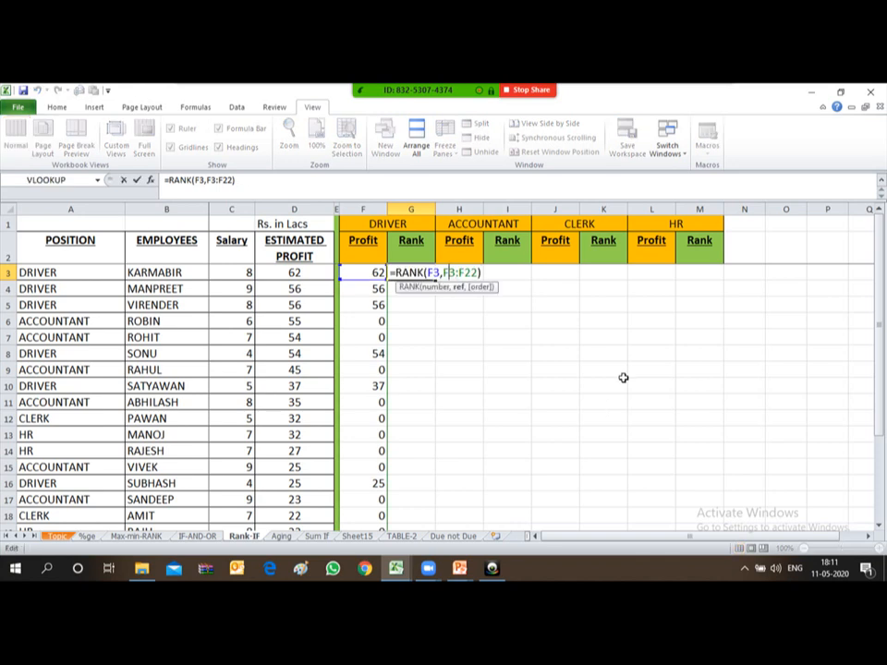
key("F4")
key("Right")
key("Right")
key("Right")
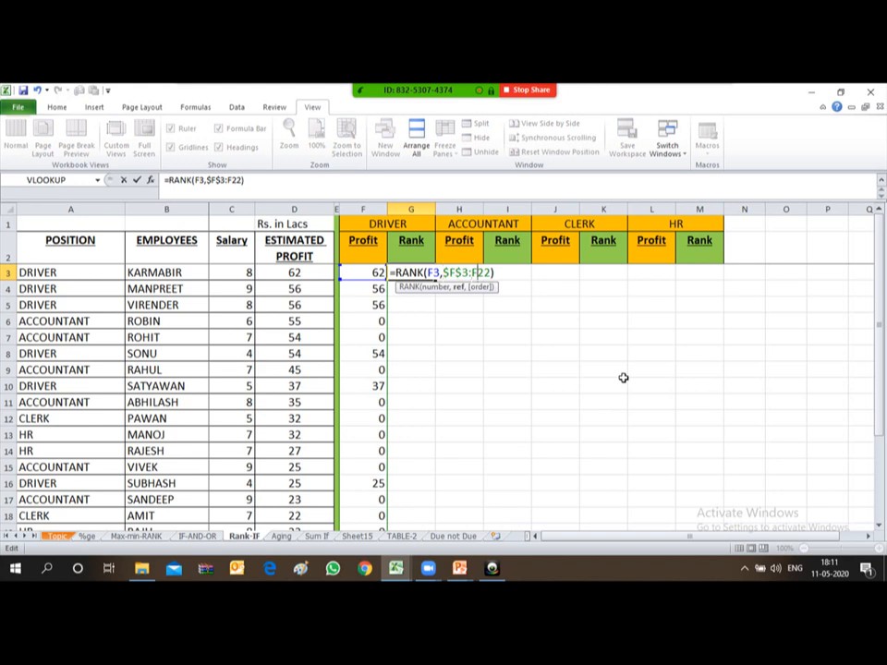
key("F4")
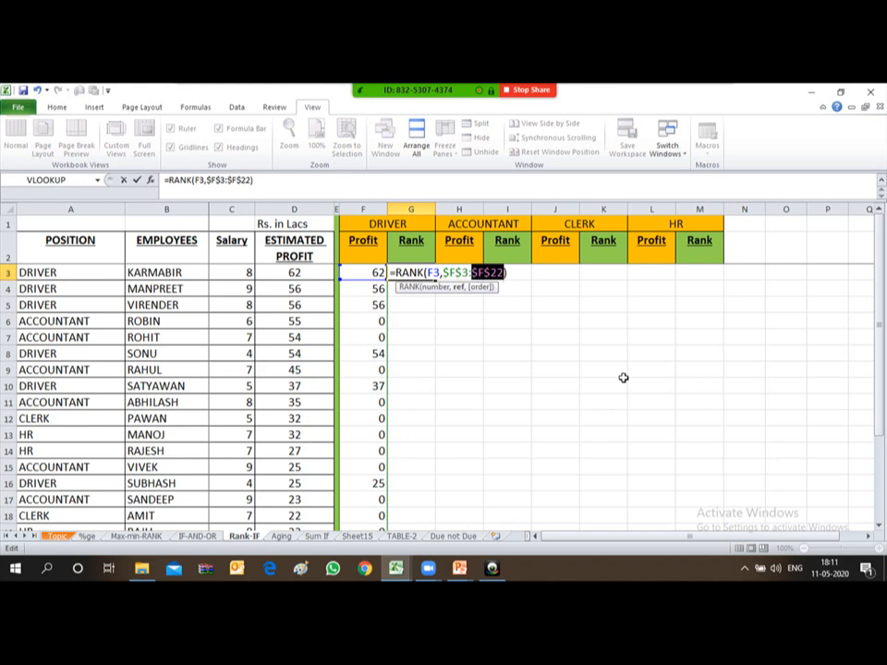
key("Return")
Copy the DRIVER rank formula from G3 down through G22.
key("Up")
key("ctrl+c")
key("Left")
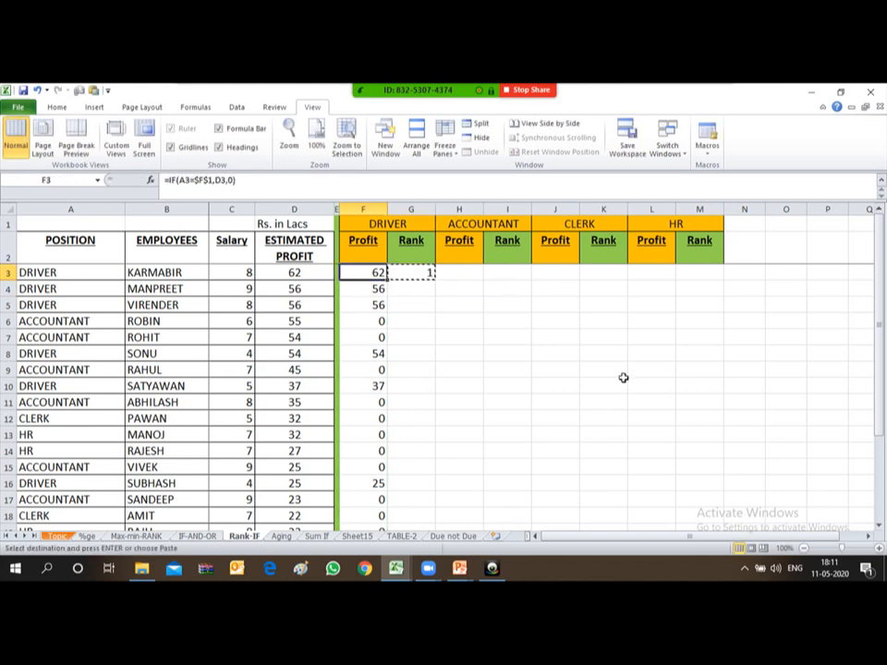
key("ctrl+Down")
key("Right")
key("ctrl+shift+Up")
key("Return")
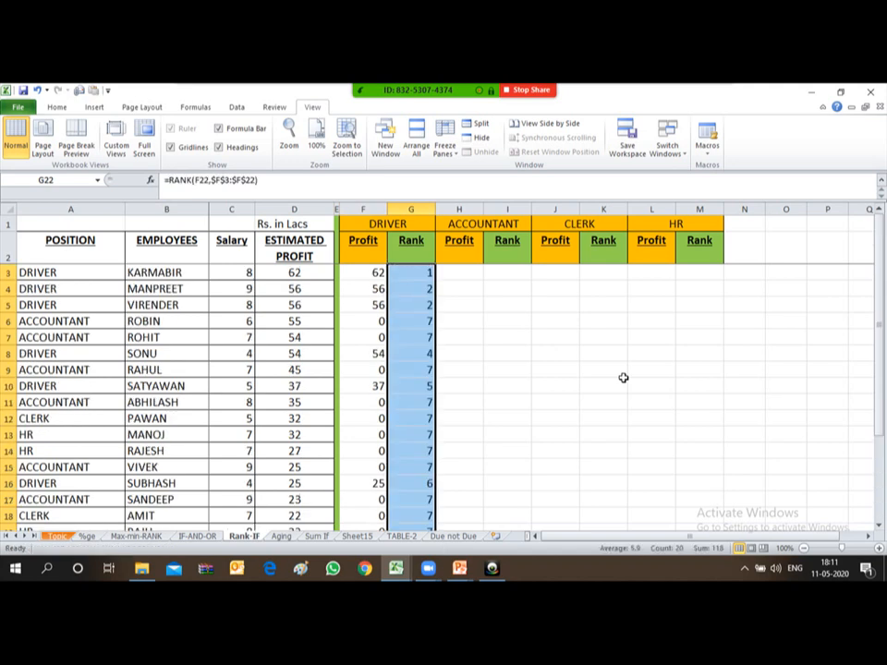
Review the DRIVER ranks from G22 up to G3 and recheck the first few rows.
key("Down")
key("Down")
key("Down")
key("Up")
key("Up")
key("Up")
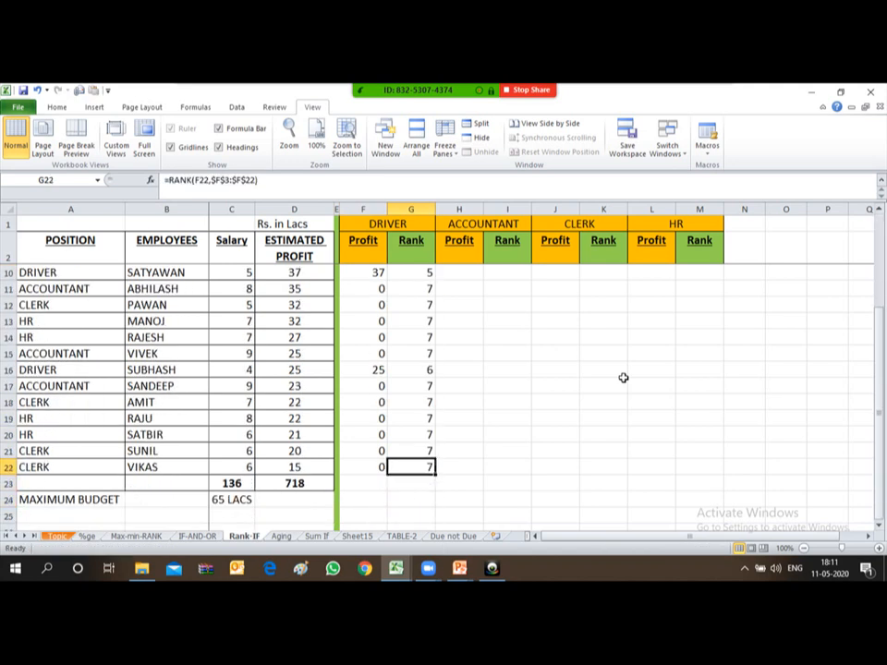
key("Up")
key("Up")
key("Up")
key("Up")
key("Up")
key("Up")
key("Up")
key("Up")
key("Up")
key("Up")
key("Up")
key("Up")
key("Up")
key("Up")
key("Up")
key("Up")
key("Up")
key("Up")
key("Up")
key("Up")
key("Up")
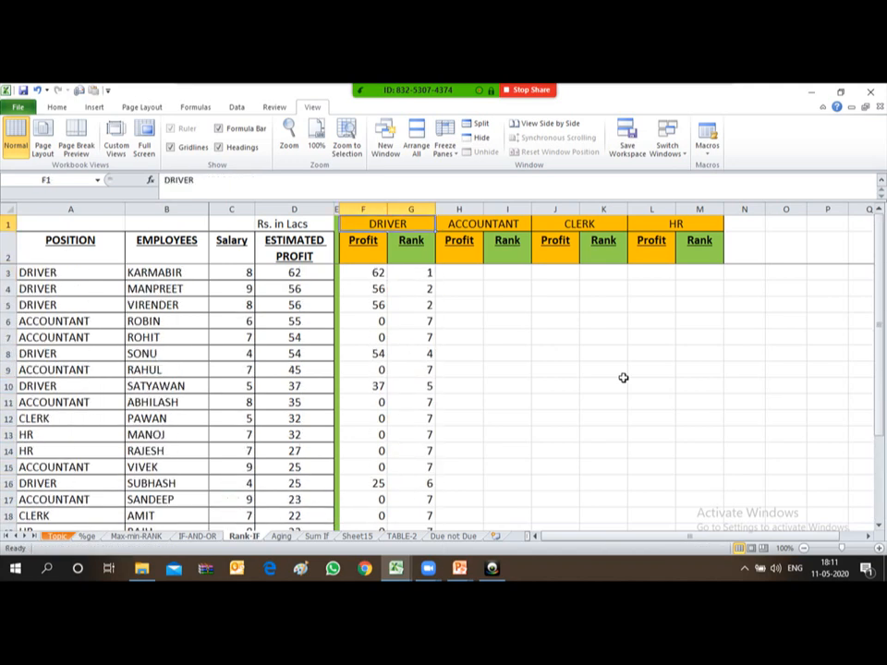
key("Down")
key("Down")
key("Down")
key("Down")
key("Down")
key("Down")
key("Up")
key("Up")
key("Up")
key("Up")
key("Up")
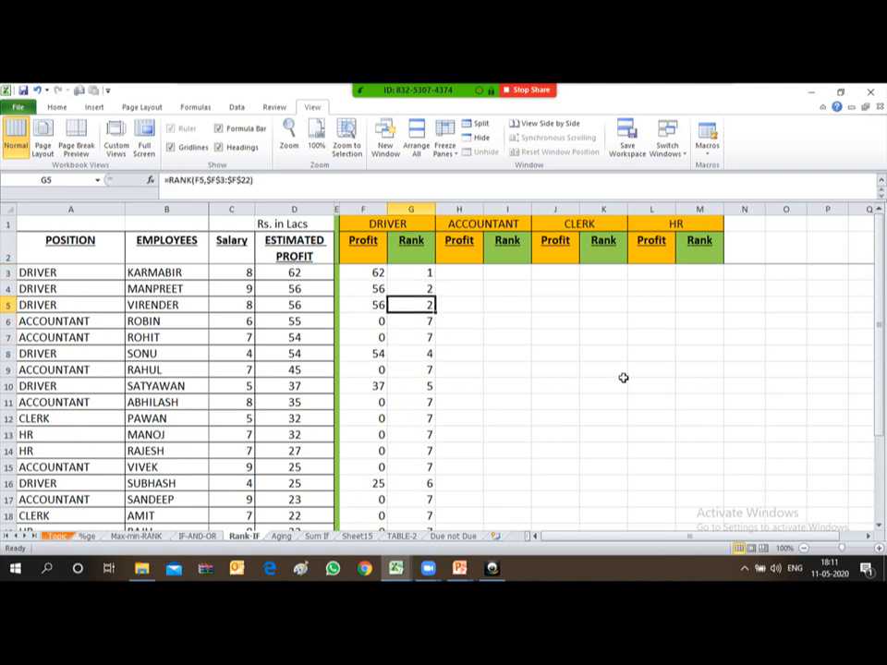
key("Down")
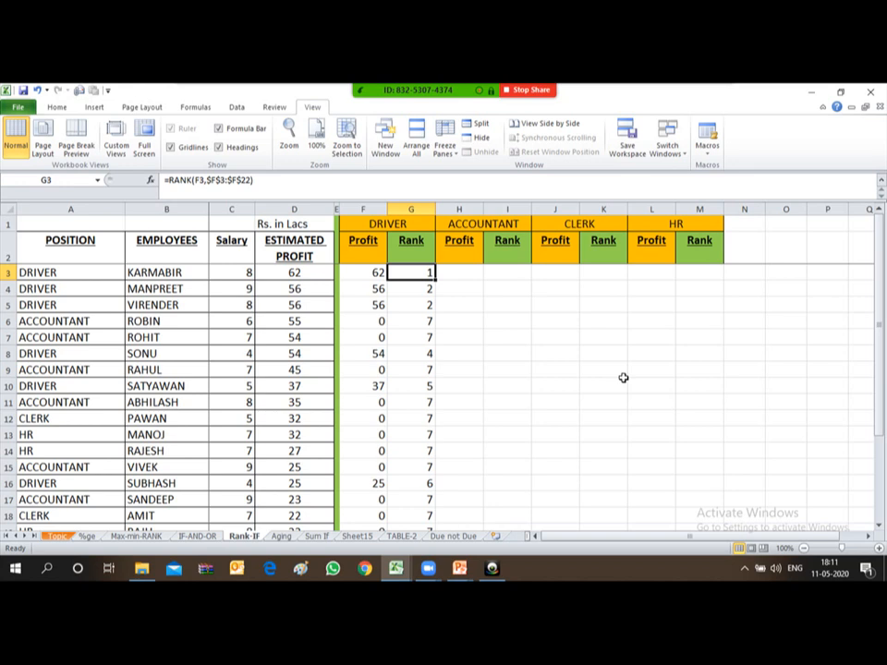
Compare the ACCOUNTANT row's profit in F6 with its rank in G6, and examine the ranks down to G10.
key("Down")
key("Down")
key("Down")
key("Left")
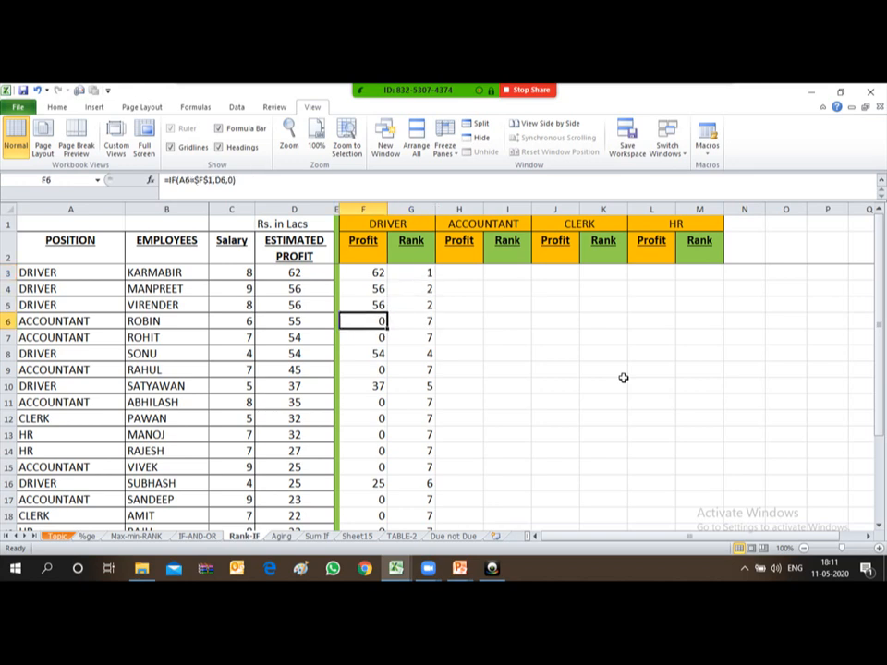
key("Right")
key("Left")
key("Right")
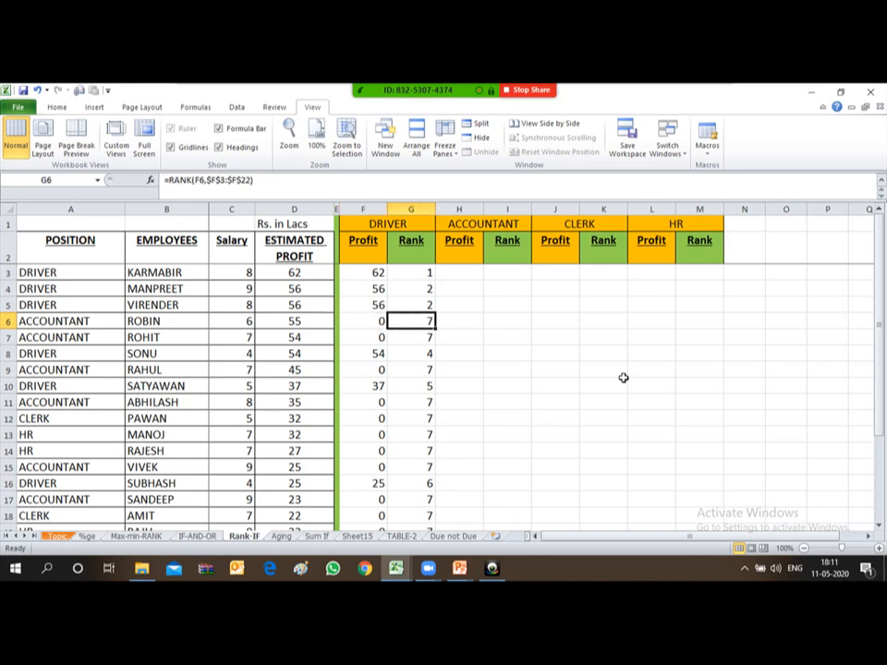
key("Left")
key("Right")
key("Left")
key("Right")
key("Up")
key("Up")
key("Down")
key("Down")
key("Down")
key("Down")
key("Down")
key("Down")
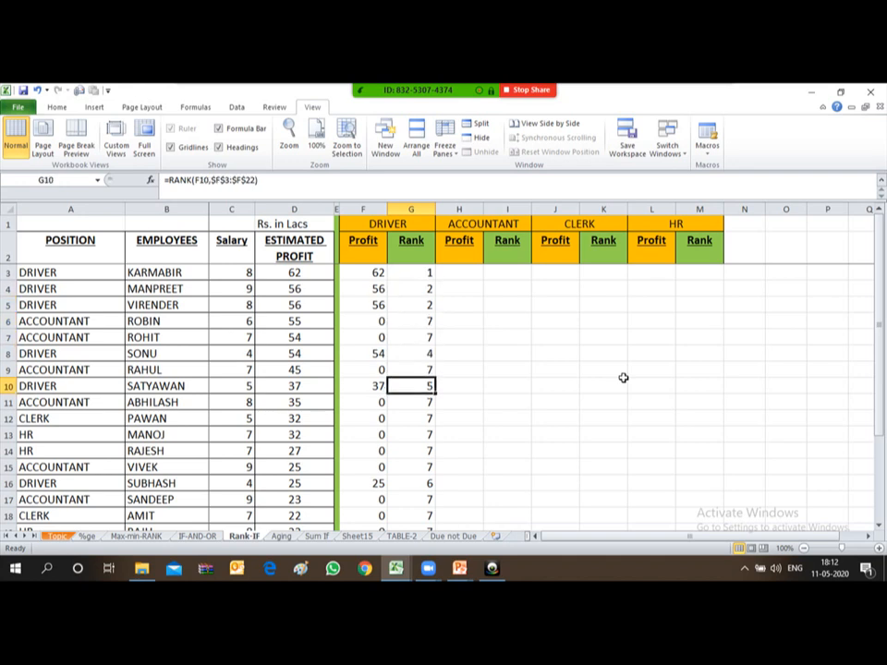
Compare the profits in column F with their ranks in column G for rows 3 to 8.
key("Up")
key("Up")
key("Up")
key("Up")
key("Up")
key("Up")
key("Up")
key("Left")
key("Right")
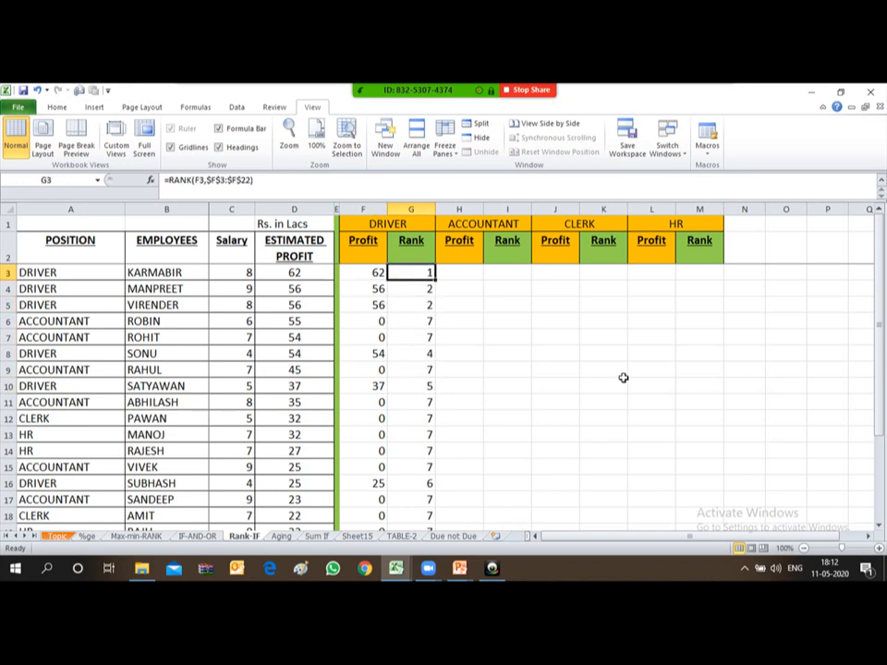
key("Left")
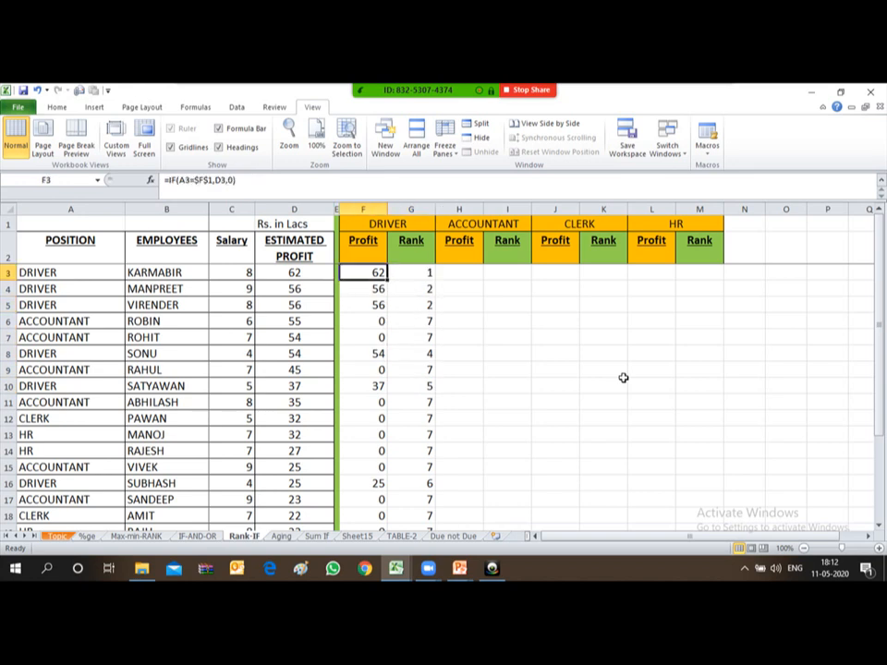
key("Down")
key("Down")
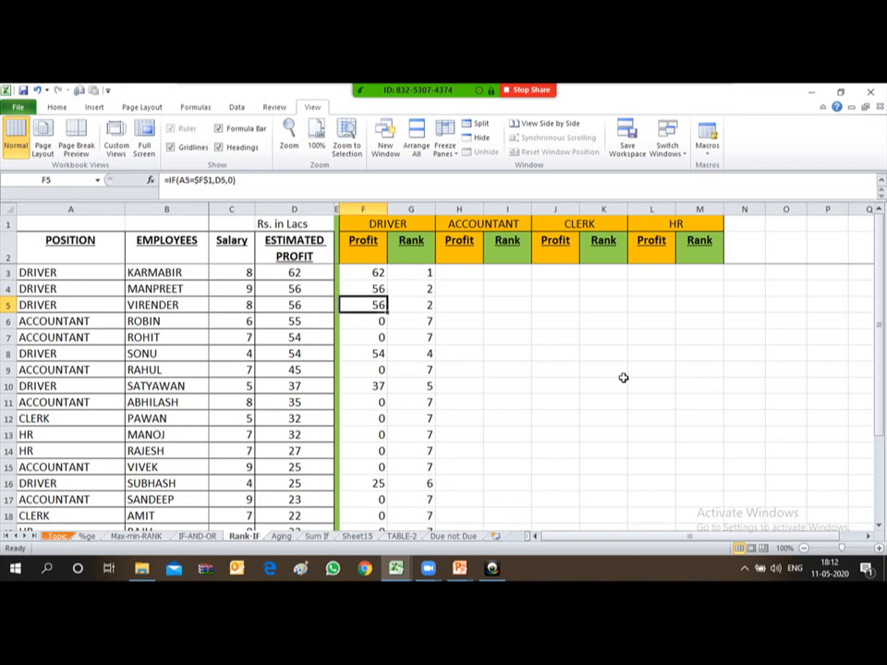
key("Up")
key("Right")
key("Down")
key("Down")
key("Down")
key("Down")
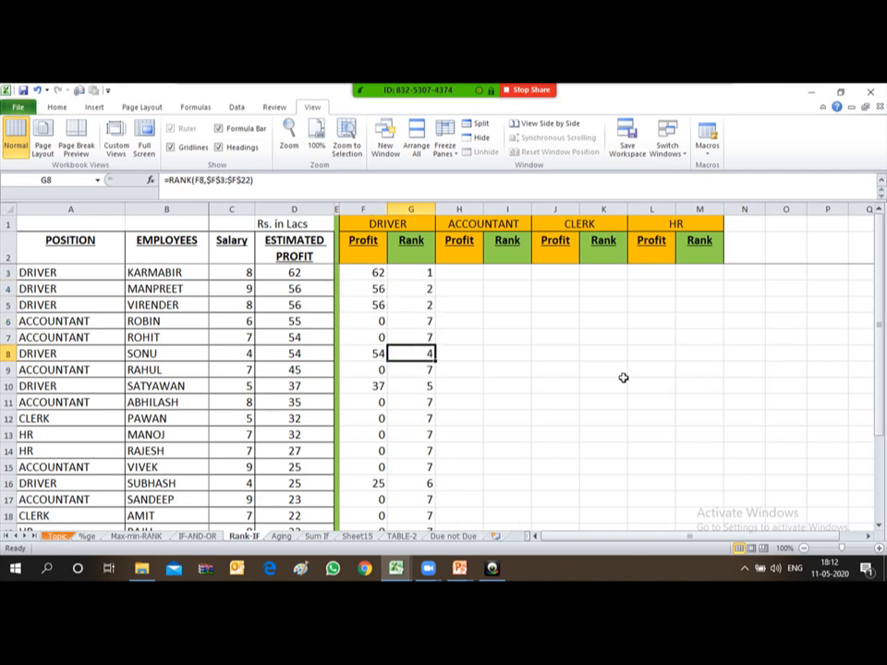
Examine the DRIVER profits and ranks from row 10 down to the end of the list in row 22.
key("Down")
key("Down")
key("Left")
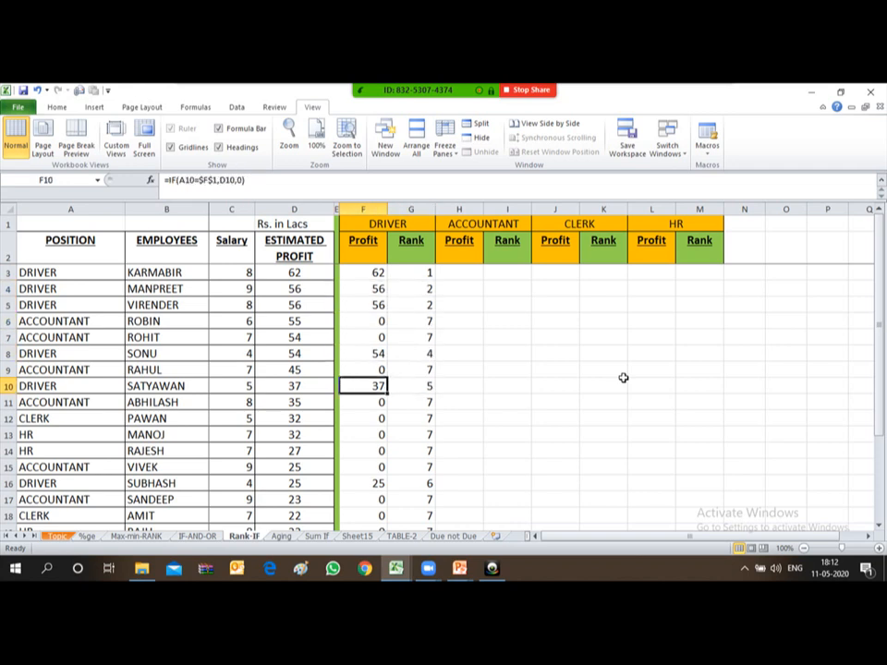
key("Right")
key("Down")
key("Down")
key("Down")
key("Down")
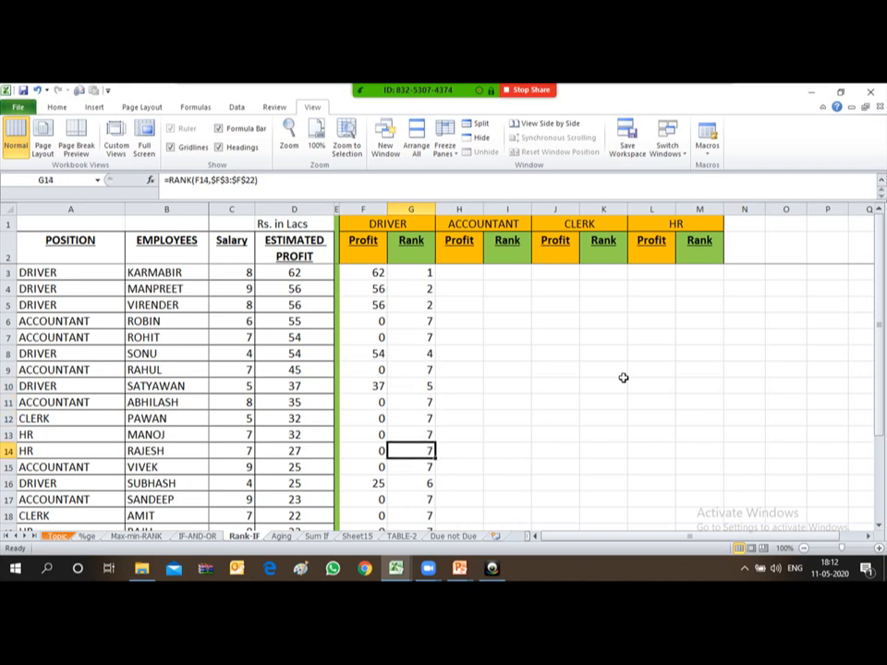
key("Down")
key("Down")
key("Left")
key("Right")
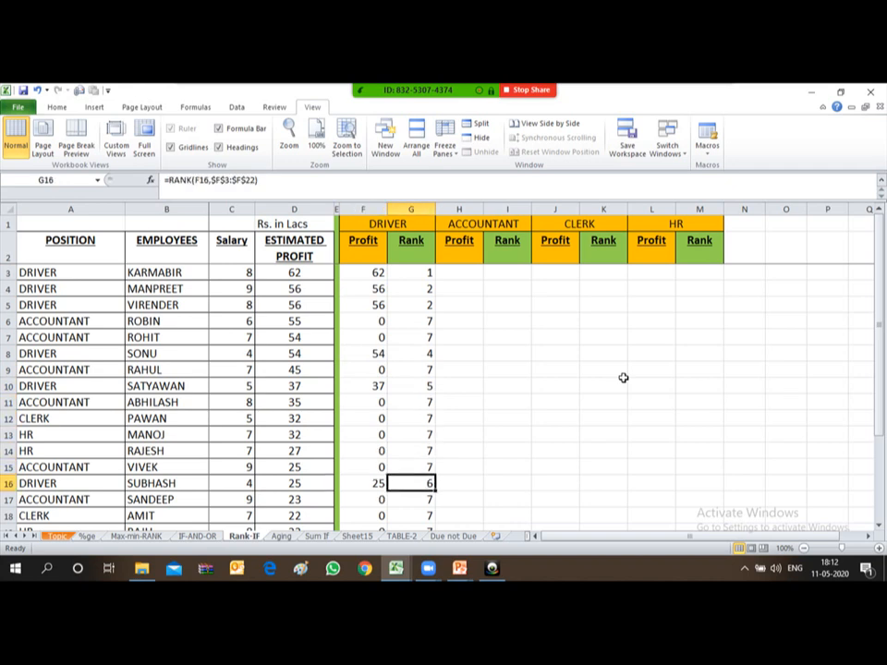
key("Down")
key("Down")
key("Down")
key("Down")
key("Down")
key("Down")
key("Down")
key("Down")
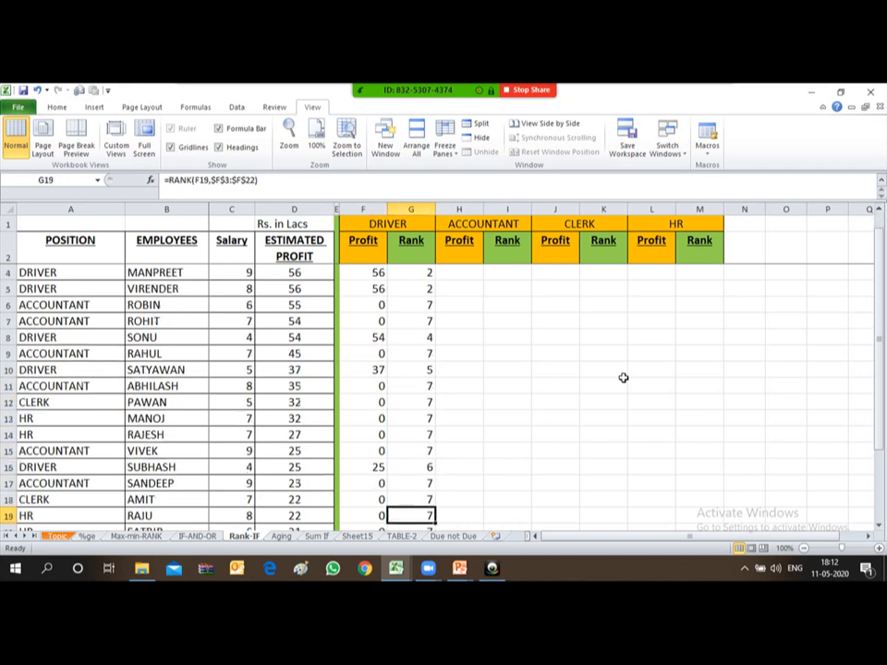
Review the DRIVER ranks in column G back up from row 22 to the first rows.
key("Up")
key("Up")
key("Up")
key("Up")
key("Up")
key("Up")
key("Up")
key("Up")
key("Up")
key("Up")
key("Up")
key("Up")
key("Up")
key("Up")
key("Up")
key("Up")
key("Up")
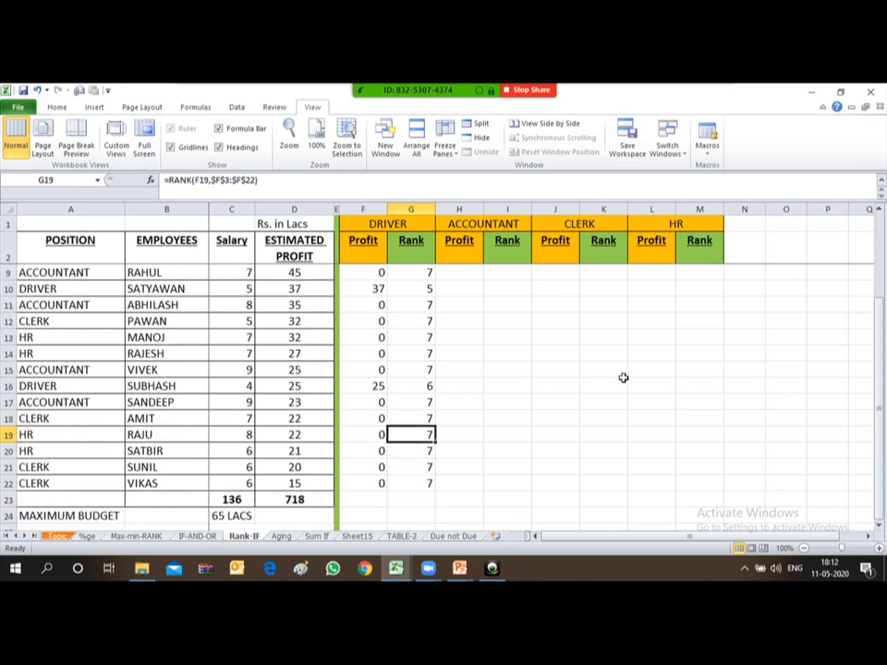
key("Up")
key("Up")
key("Up")
key("Up")
key("Up")
key("Up")
key("Down")
key("Down")
key("Down")
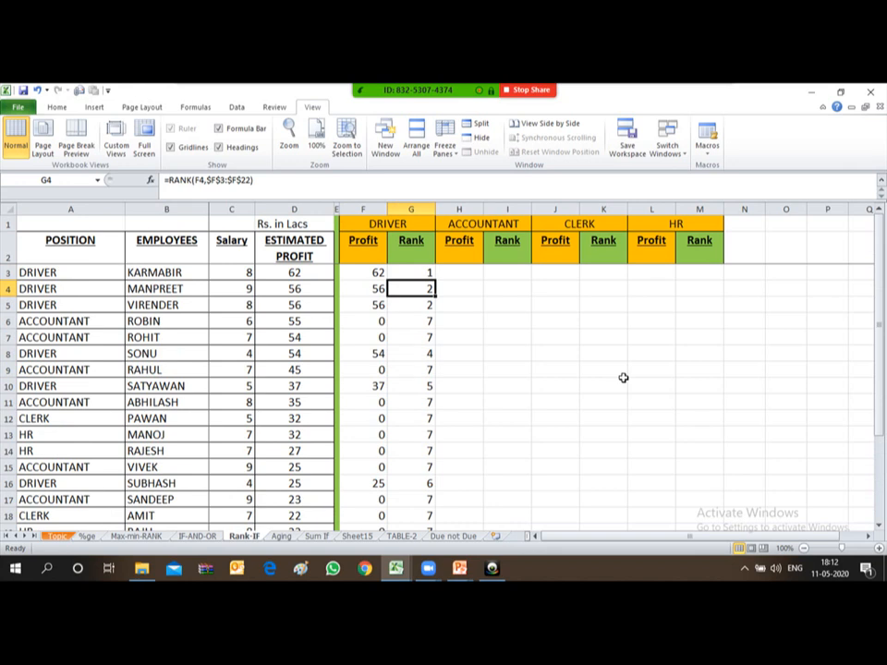
Compare the DRIVER profits in F4 and F5 with their ranks in column G.
key("Left")
key("Down")
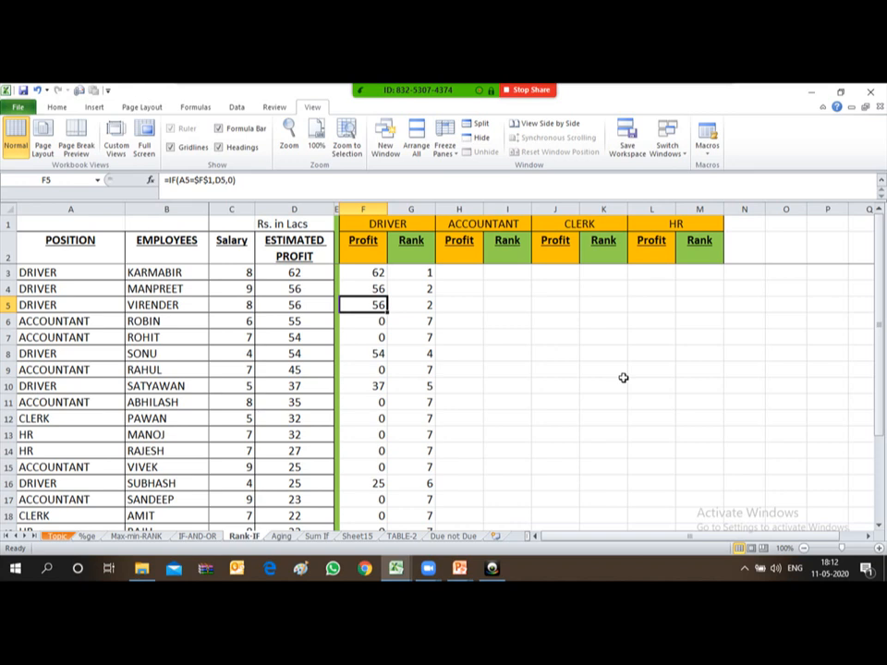
key("Up")
key("Down")
key("Up")
key("Up")
key("Right")
key("Down")
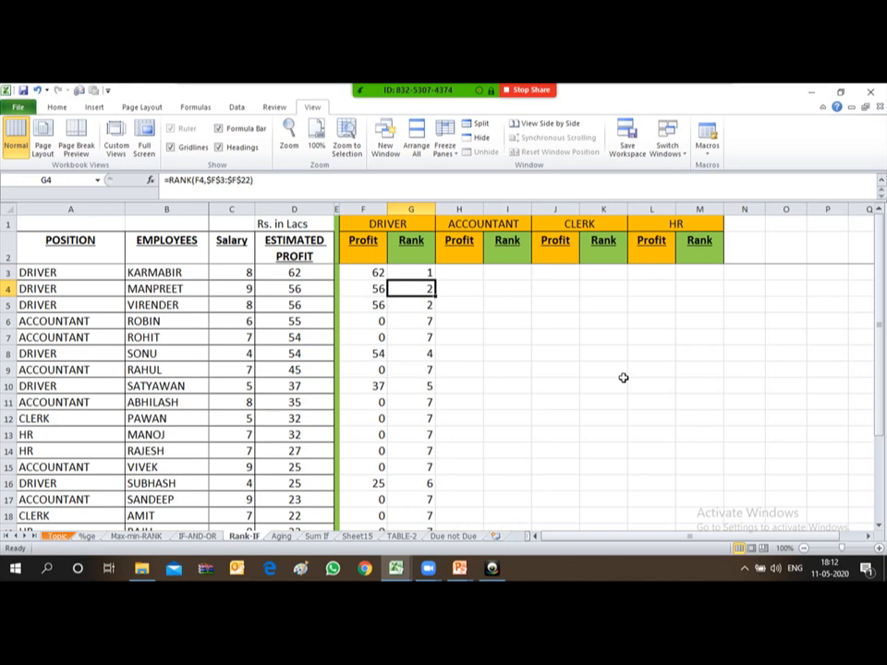
Compare the ranks in G4 and G5 with the ACCOUNTANT row's rank in G6, and return to G3.
key("Down")
key("Up")
key("Down")
key("Up")
key("Down")
key("Up")
key("Down")
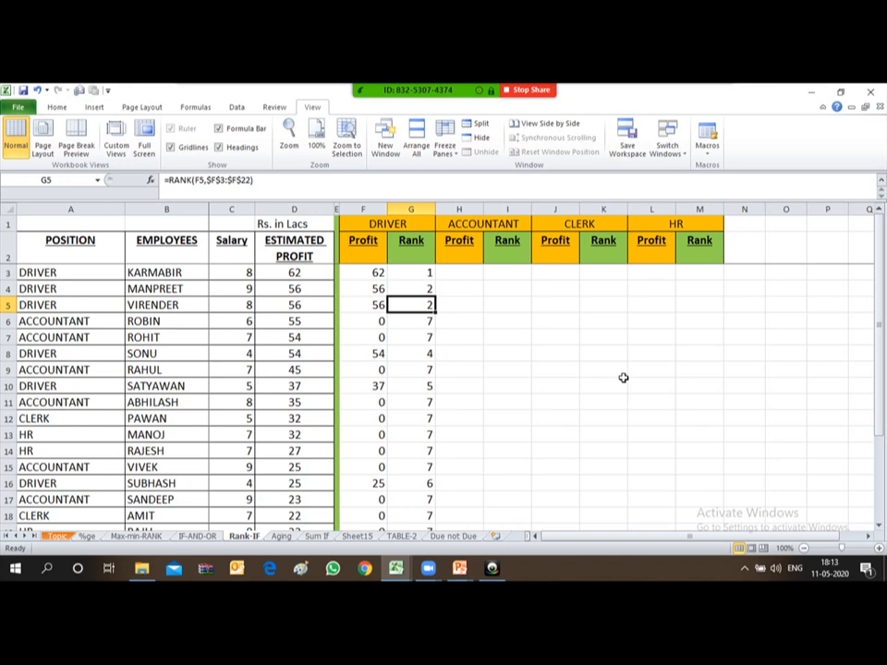
key("Down")
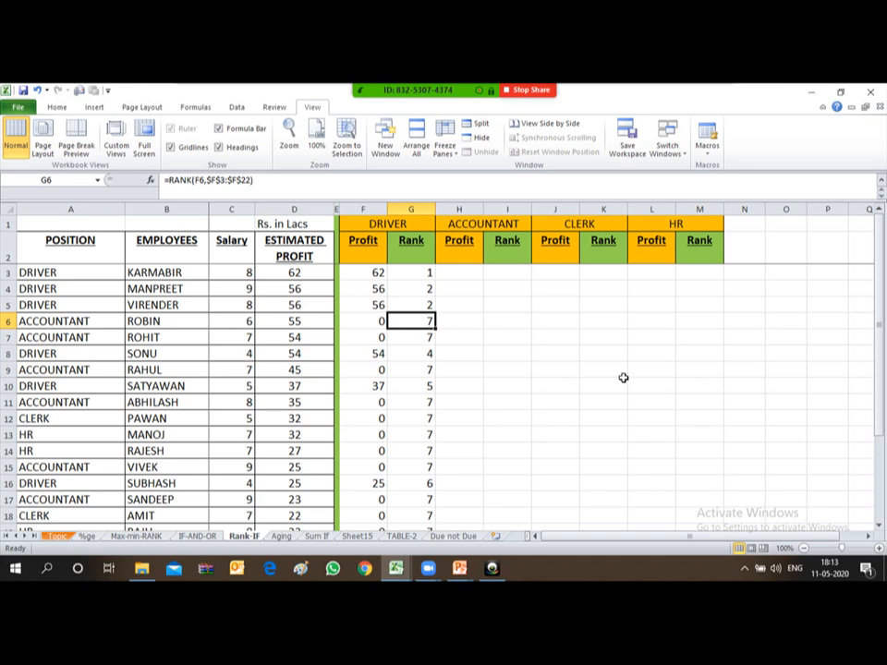
key("Up")
key("Up")
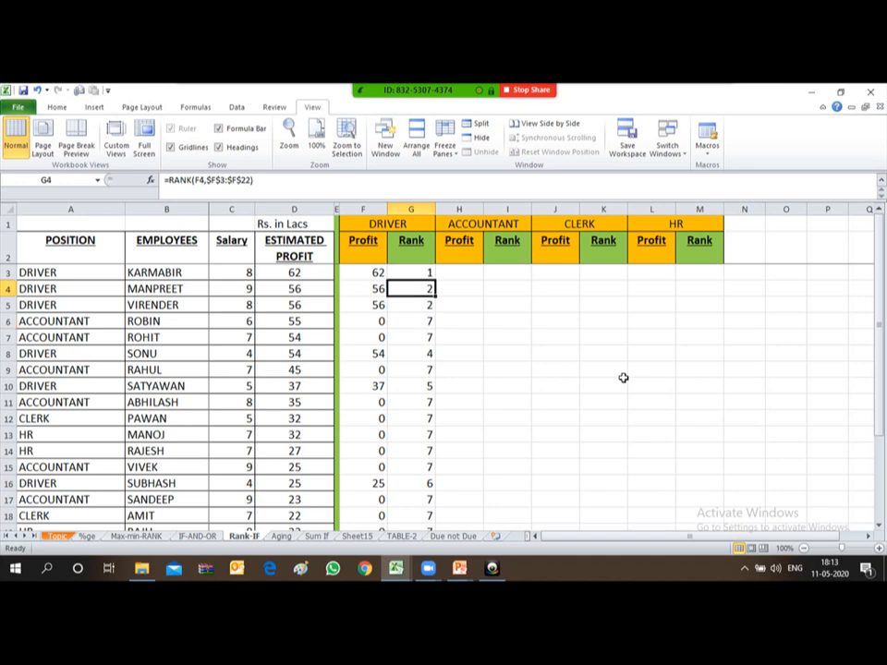
key("Up")
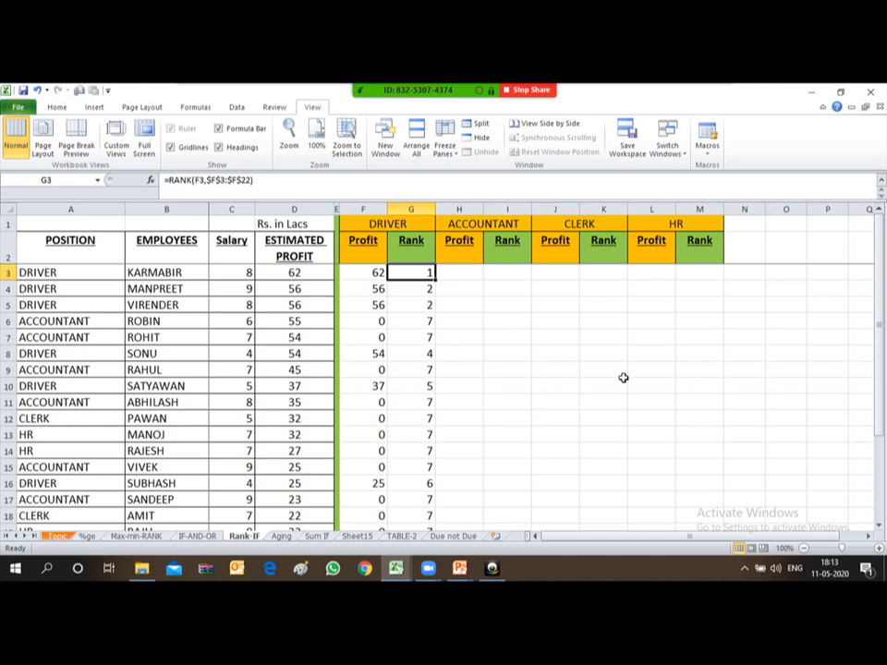
Insert an IF function with the condition F3=0 in front of the RANK function in G3's formula.
key("F2")
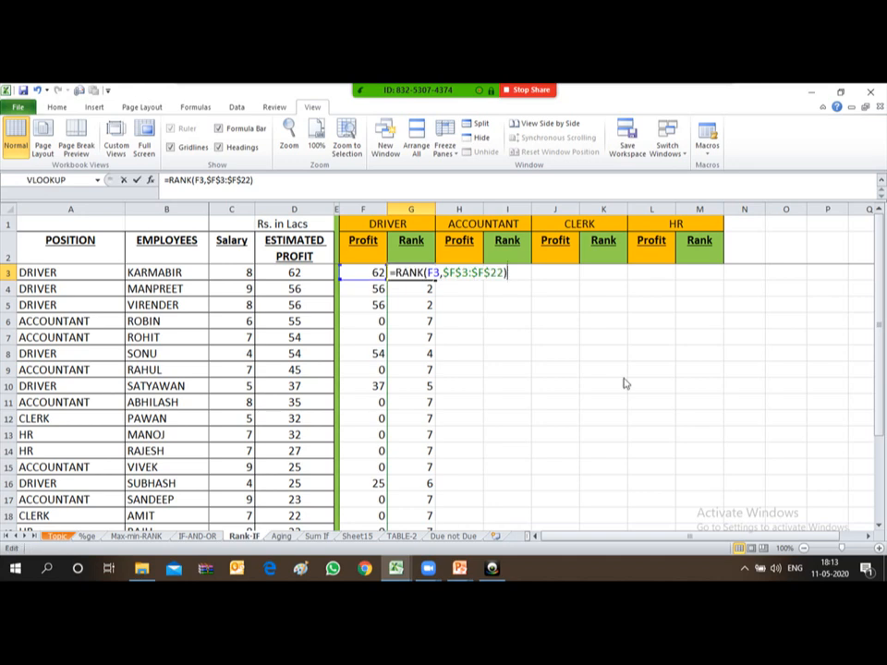
key("Left")
key("Left")
key("Left")
key("Left")
key("Left")
key("Left")
key("Left")
key("Left")
key("Left")
key("Left")
key("Left")
key("Left")
key("Left")
key("Left")
key("Left")
key("Left")
key("Left")
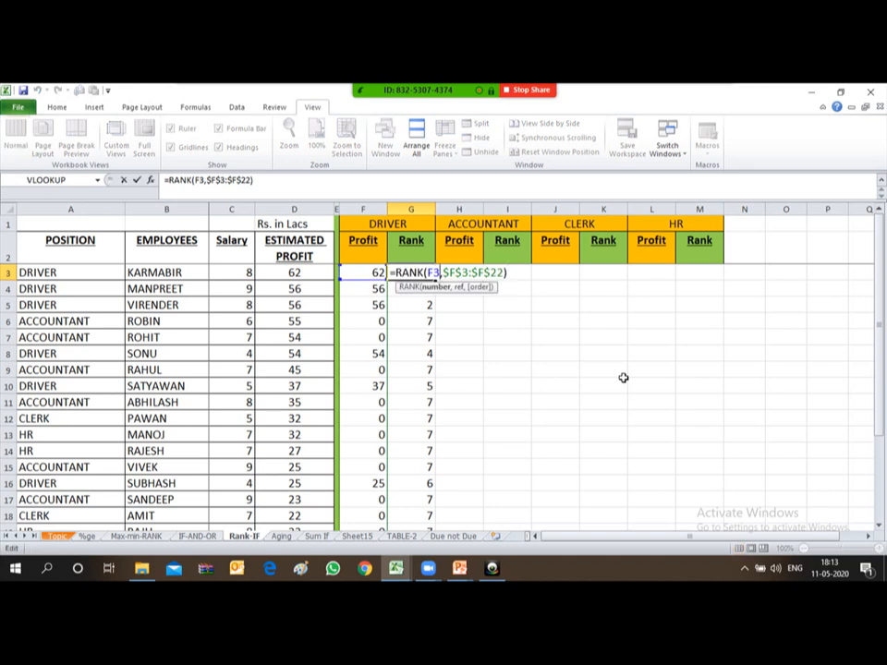
key("Left")
key("Left")
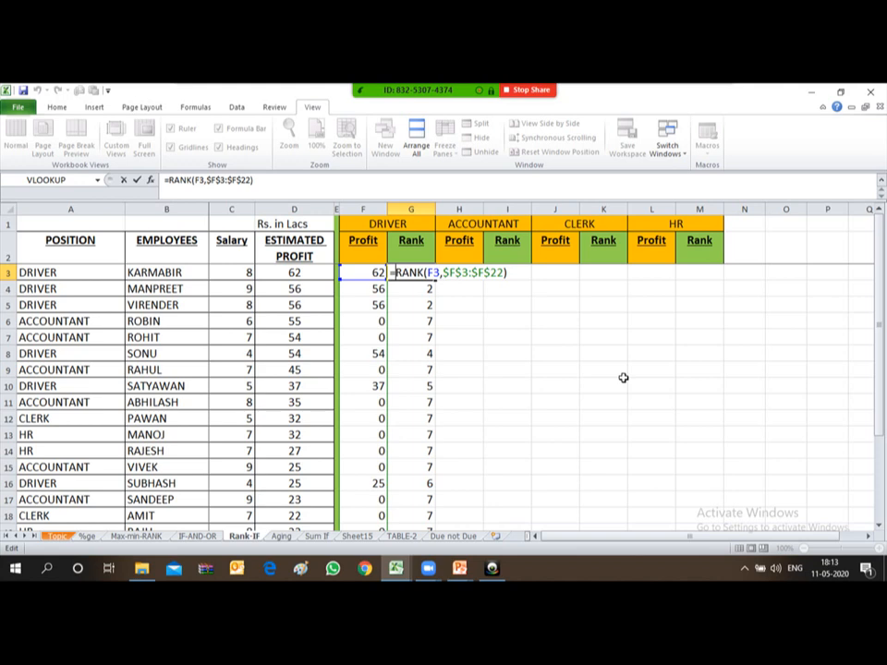
type("if")
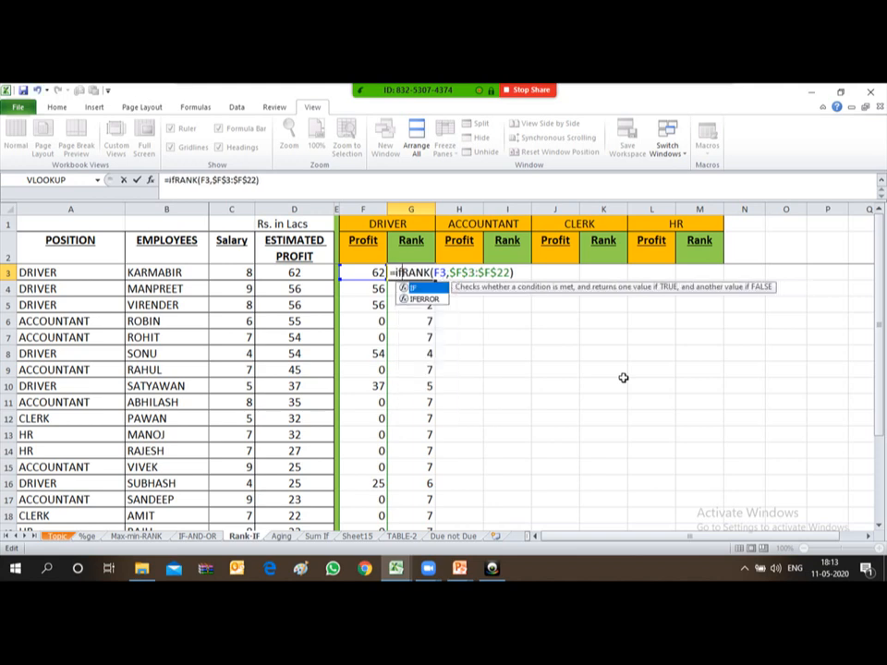
type("(")
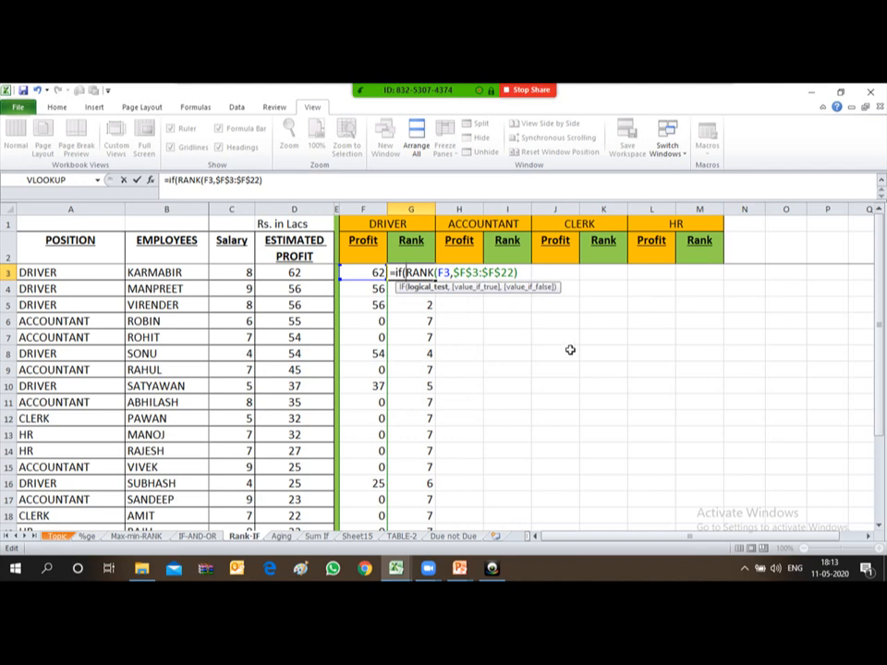
left_click(365, 272)
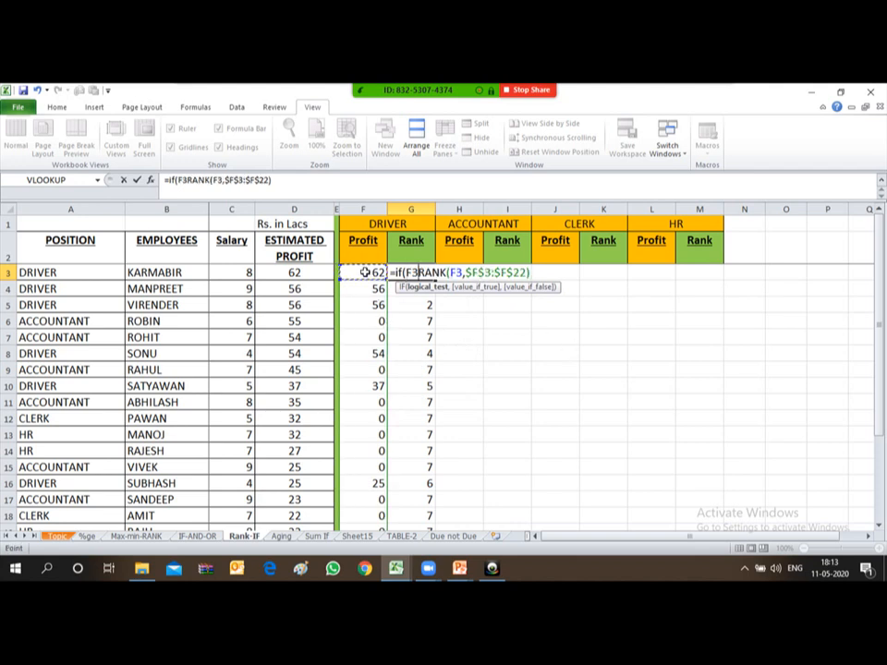
type("=")
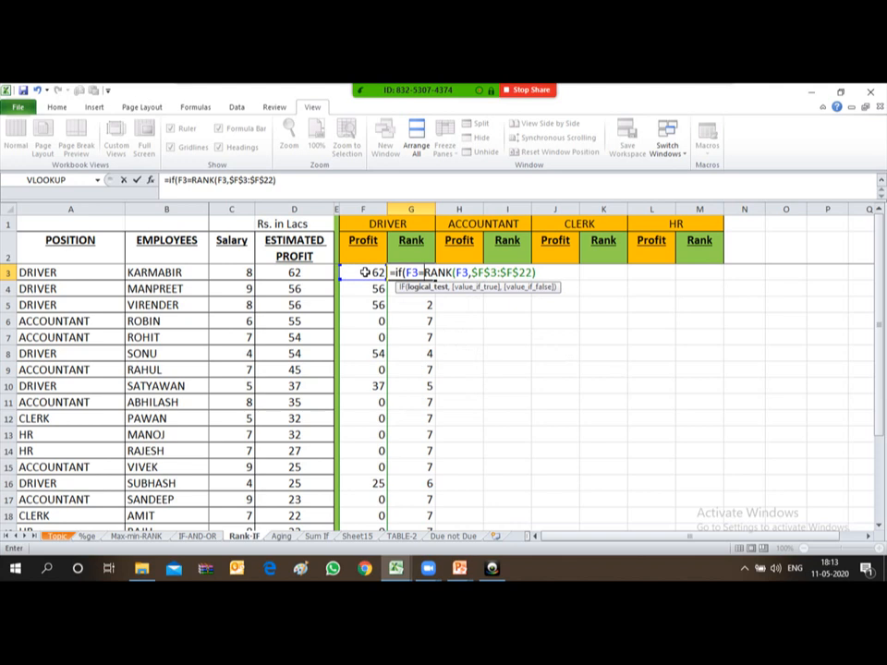
type("0")
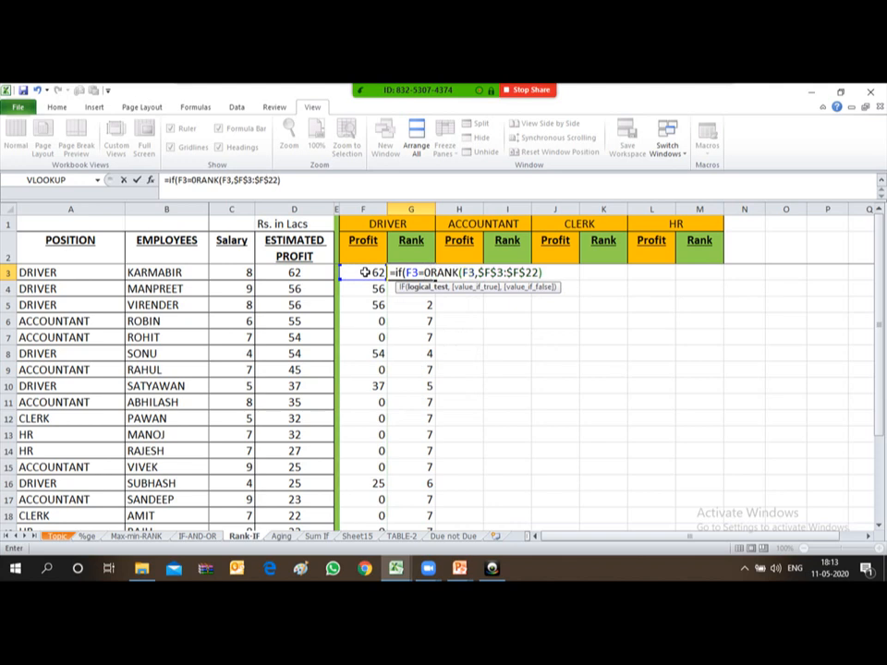
type(",")
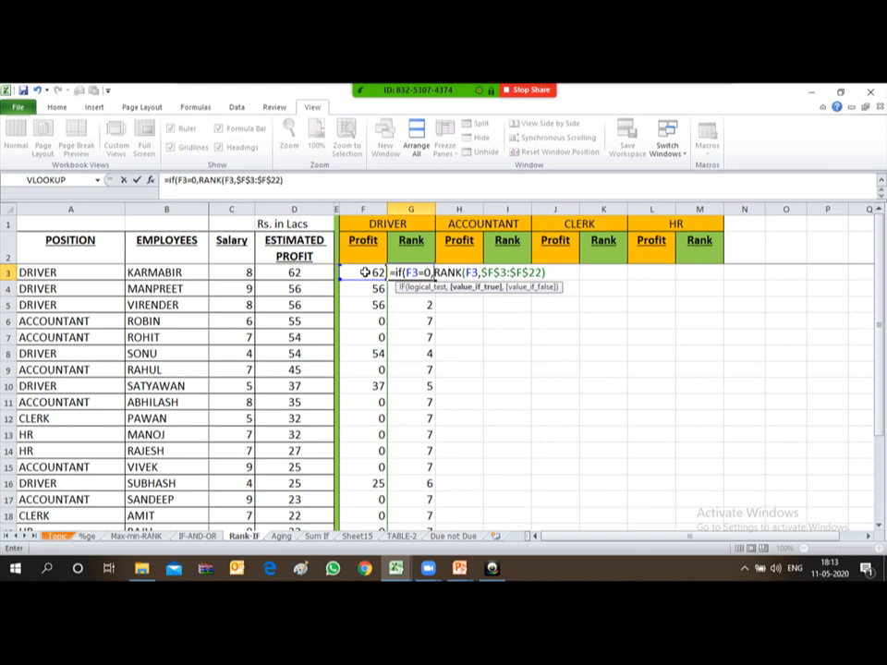
Complete G3's formula as =IF(F3=0,"0",RANK(F3,$F$3:$F$22)), using the rank as the false result.
type("\"0")
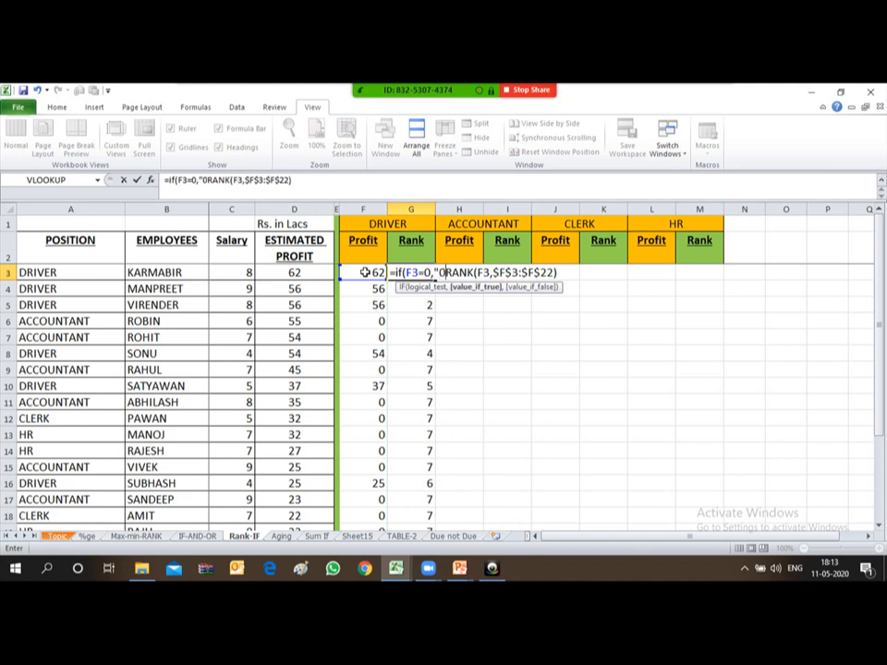
type("\",")
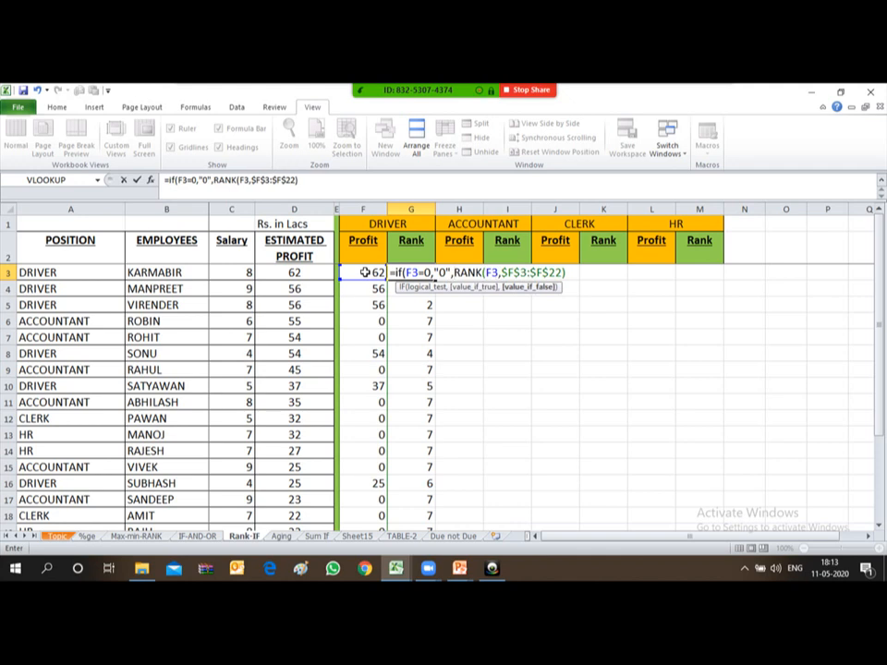
type(")")
left_click(573, 271)
type(")")
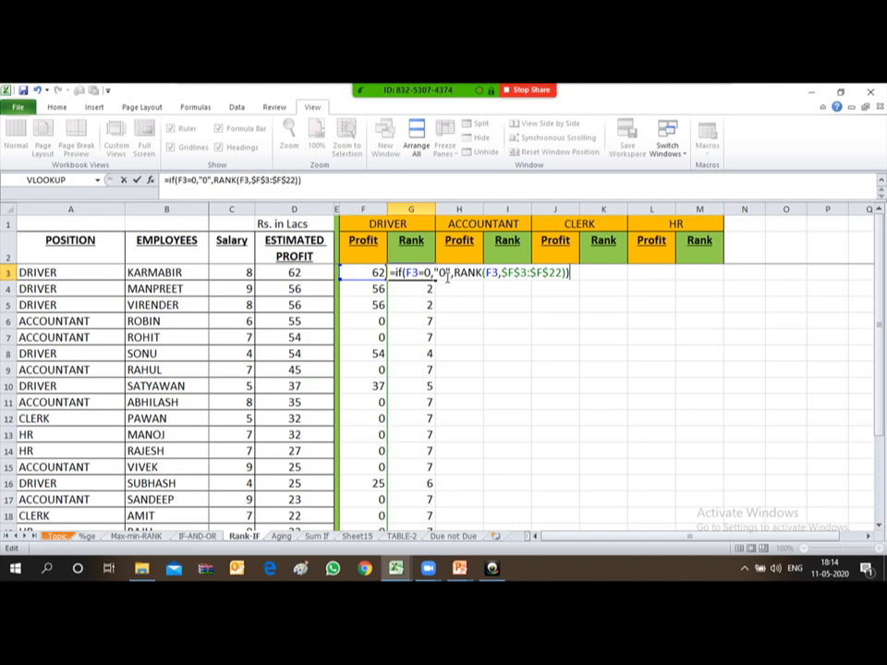
key("Return")
Copy the IF-RANK formula from G3 down through G22 and check the first rows.
key("Up")
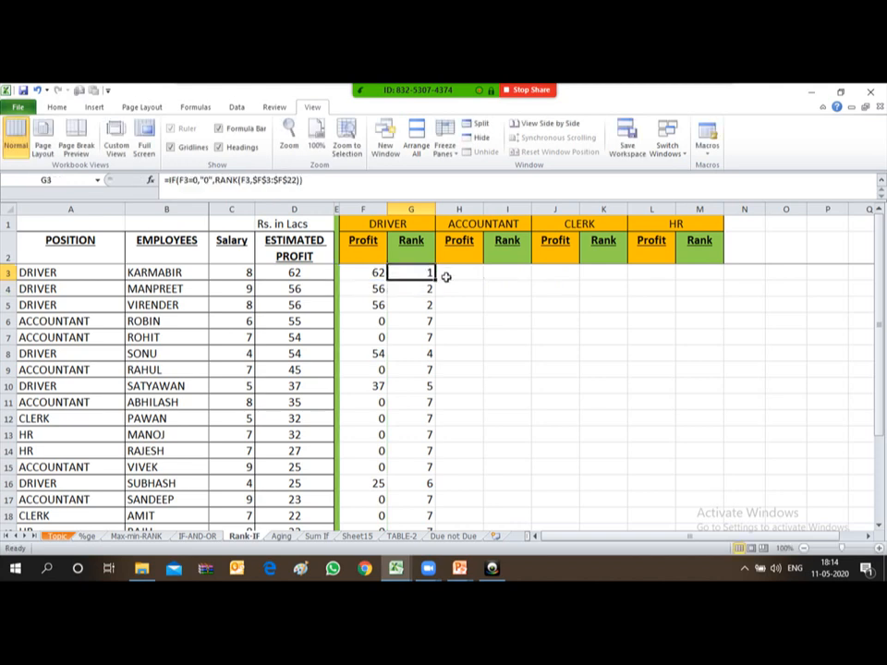
key("ctrl+c")
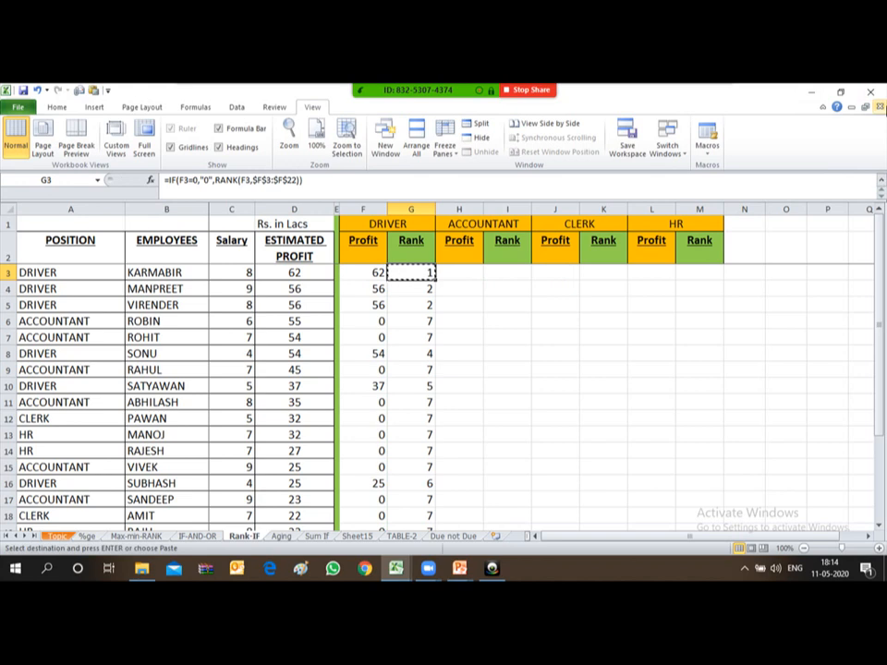
key("ctrl+shift+Down")
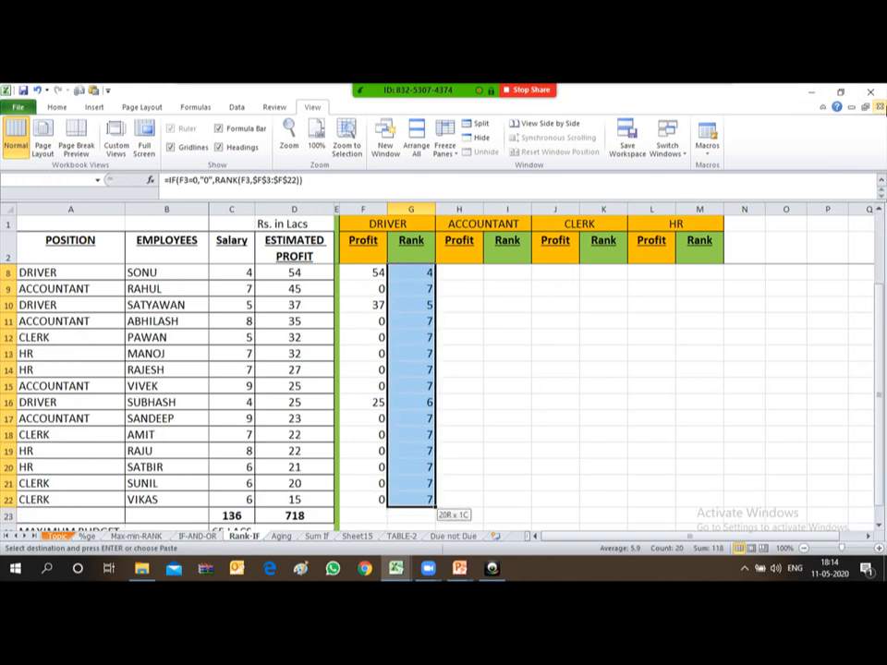
key("Return")
key("Up")
key("Up")
key("Down")
key("Down")
key("Down")
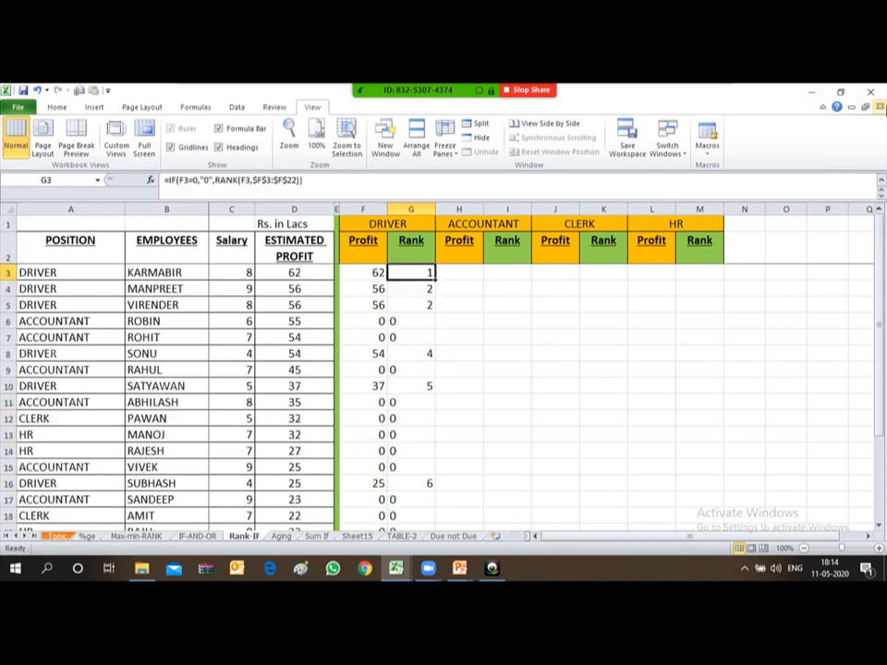
Apply the comma number style to the DRIVER ranks in G3:G22.
key("Up")
key("ctrl+shift+Down")
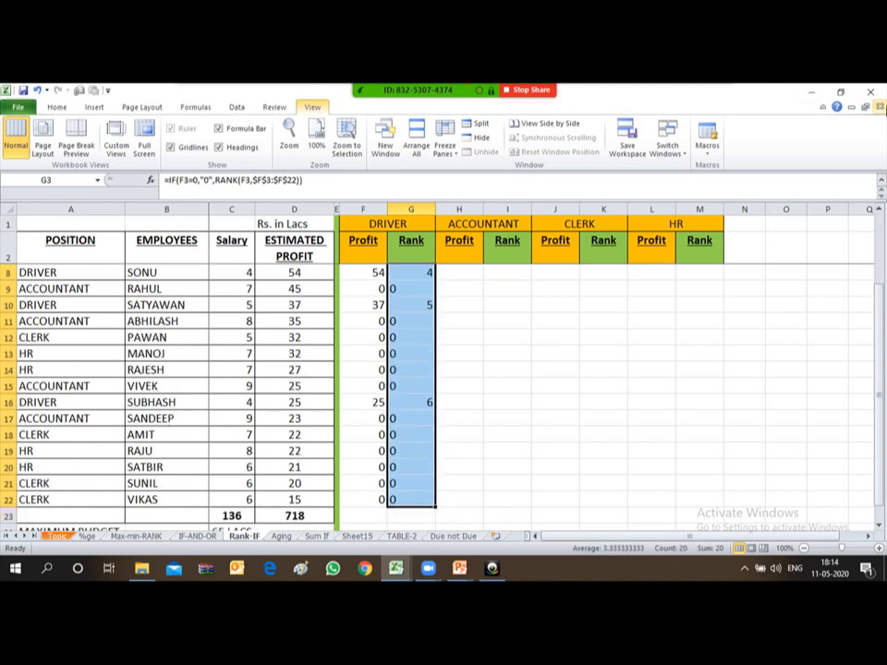
key("alt+h")
key("k")
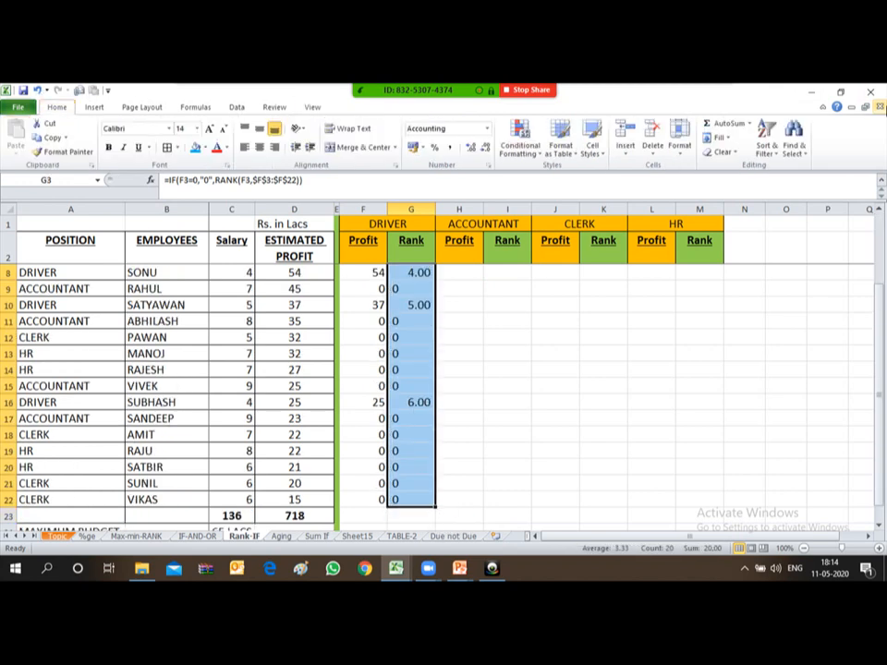
Remove both decimal places from the DRIVER ranks in G3:G22.
key("Up")
key("Up")
key("Down")
key("Down")
key("Down")
key("Up")
key("ctrl+shift+Down")
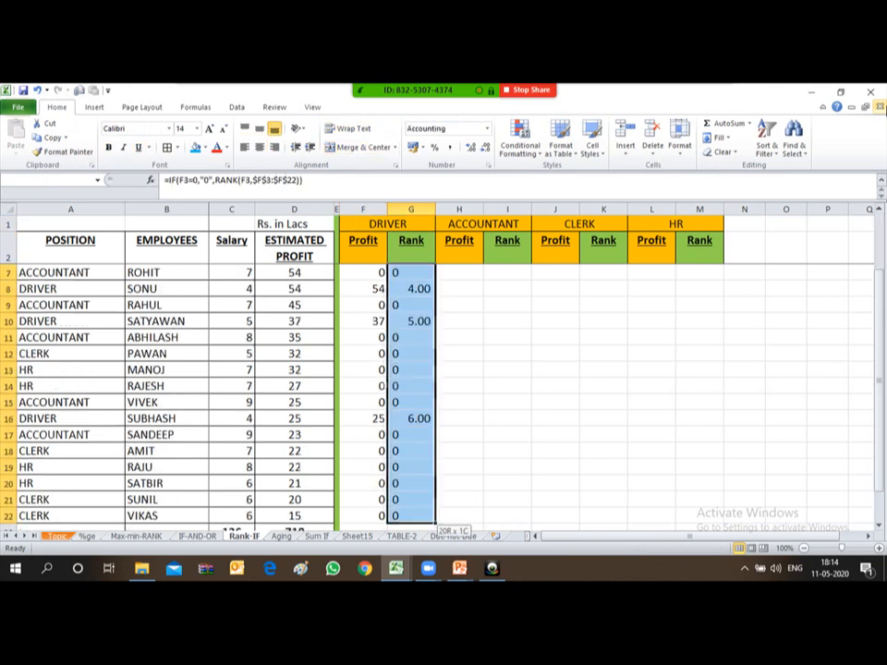
left_click_drag(430, 519, 430, 523)
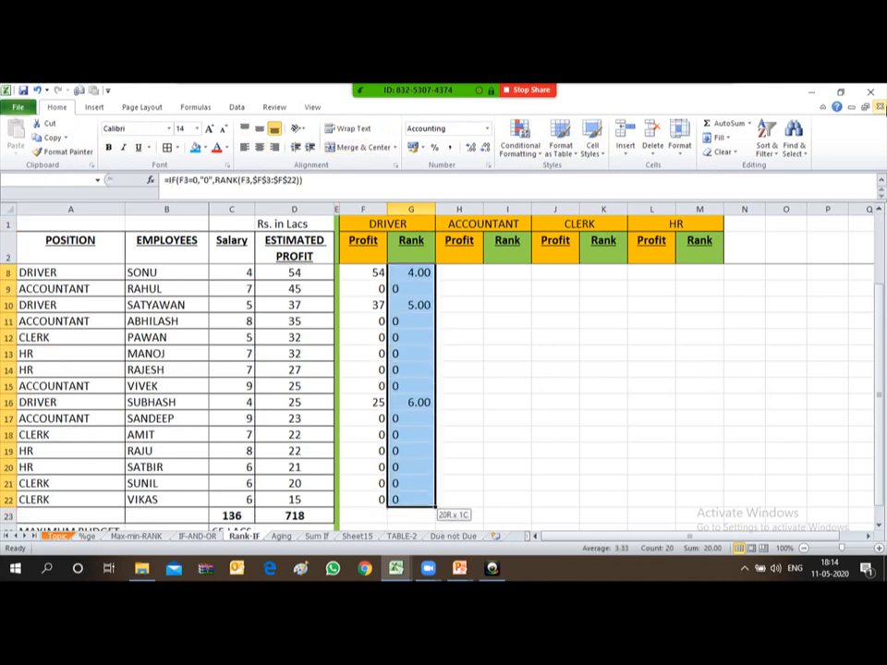
left_click(486, 148)
left_click(486, 148)
Review the reformatted DRIVER ranks and their IF-RANK formulas from G10 up to G3.
left_click(404, 301)
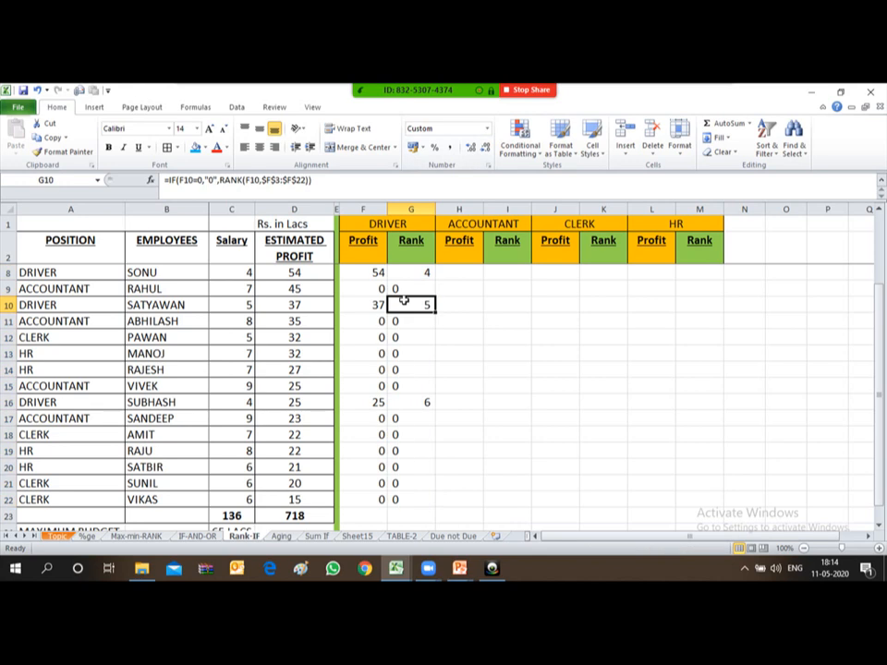
key("Up")
key("Up")
key("Up")
key("Up")
key("Up")
key("Up")
key("Up")
key("Down")
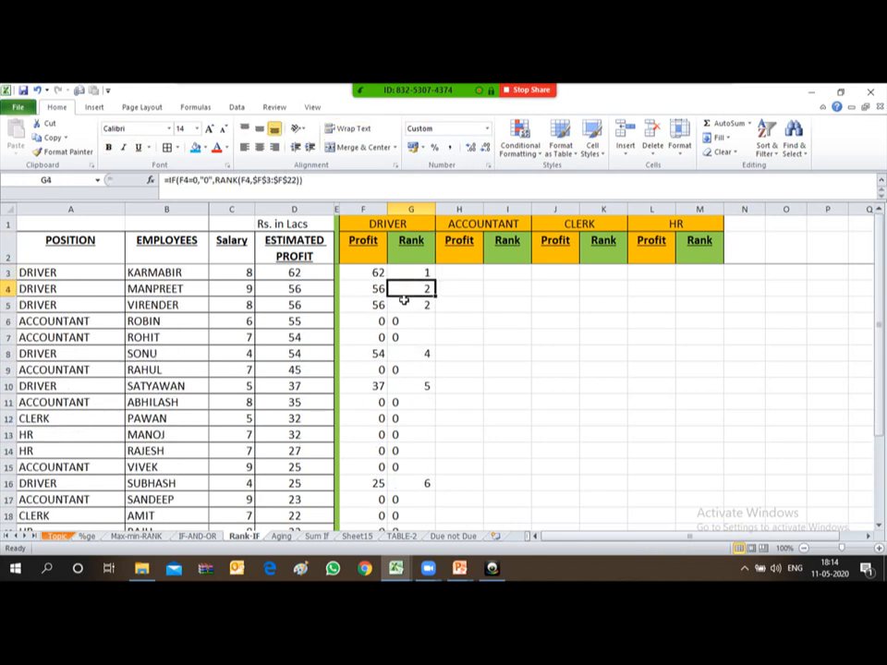
Examine the IF and RANK formulas row by row in the Driver Rank column G.
key("Up")
key("Down")
key("Down")
key("Down")
key("Down")
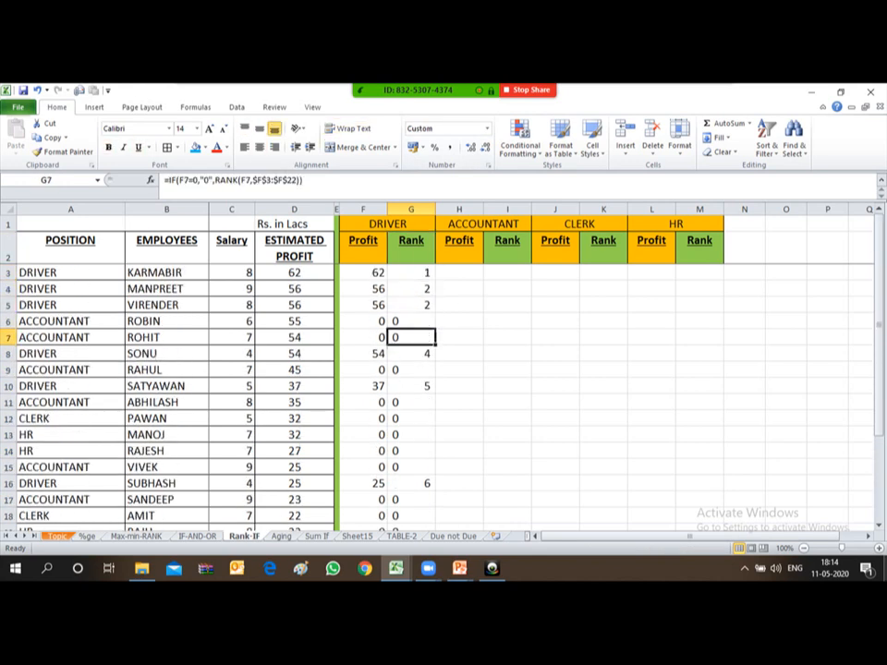
key("Down")
key("Down")
key("Down")
key("Down")
key("Down")
key("Down")
key("Down")
key("Down")
key("Down")
key("Up")
key("Up")
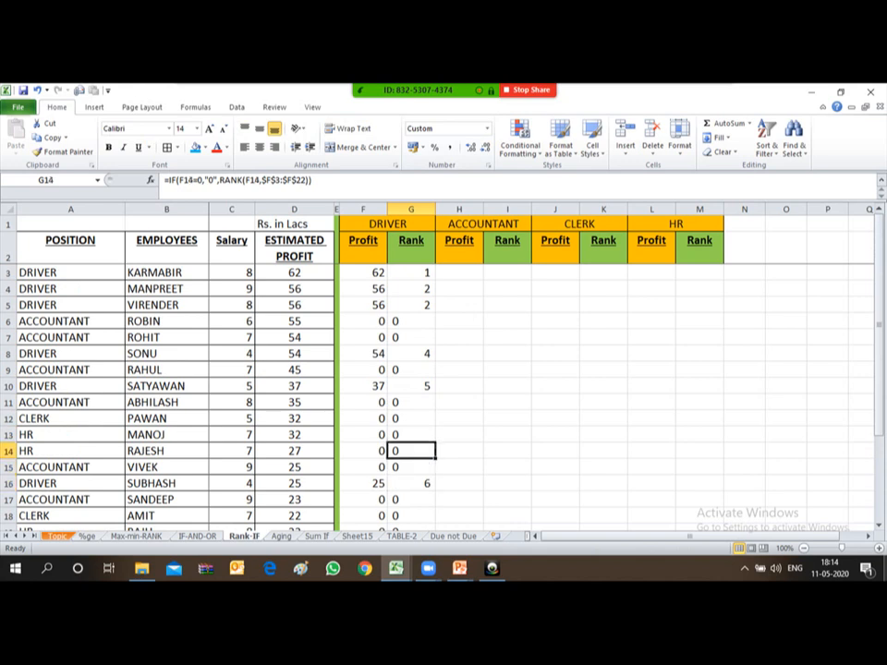
key("Up")
key("Up")
key("Up")
key("Up")
key("Up")
key("Up")
key("Up")
key("Up")
key("Up")
key("Up")
key("Up")
key("Up")
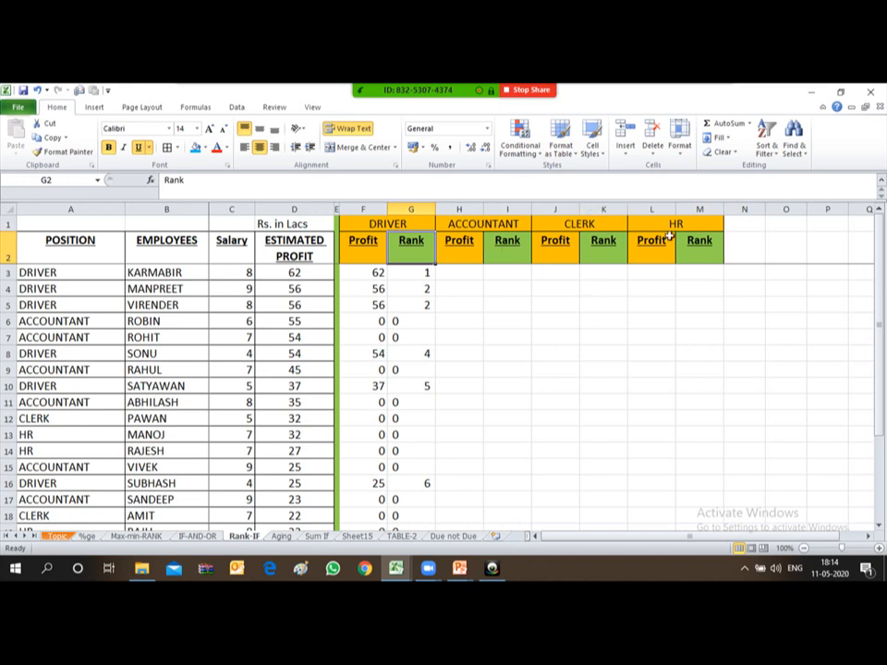
Open the Zoom meeting chat, read the participants' replies and close the chat window.
mouse_move(466, 89)
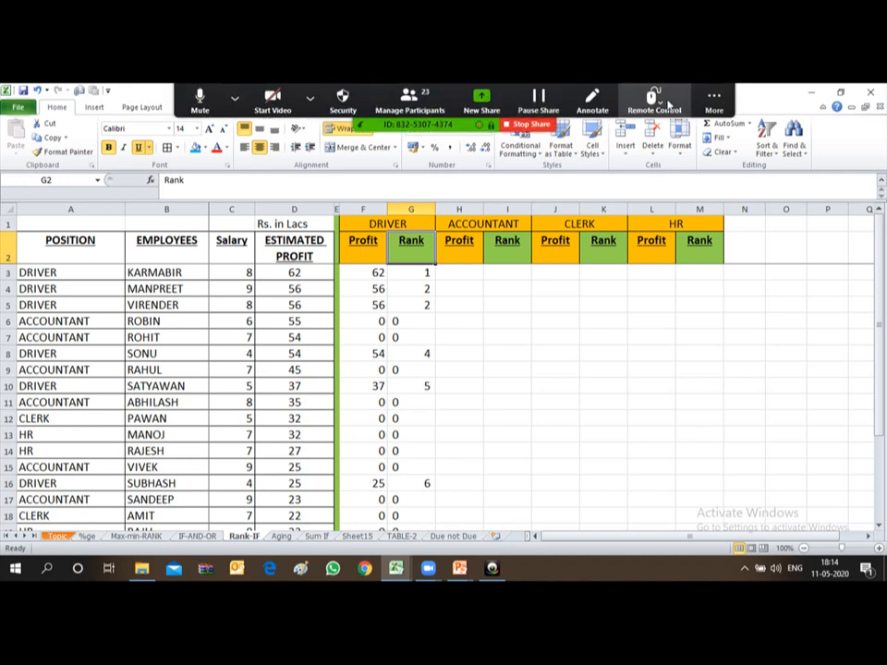
left_click(714, 98)
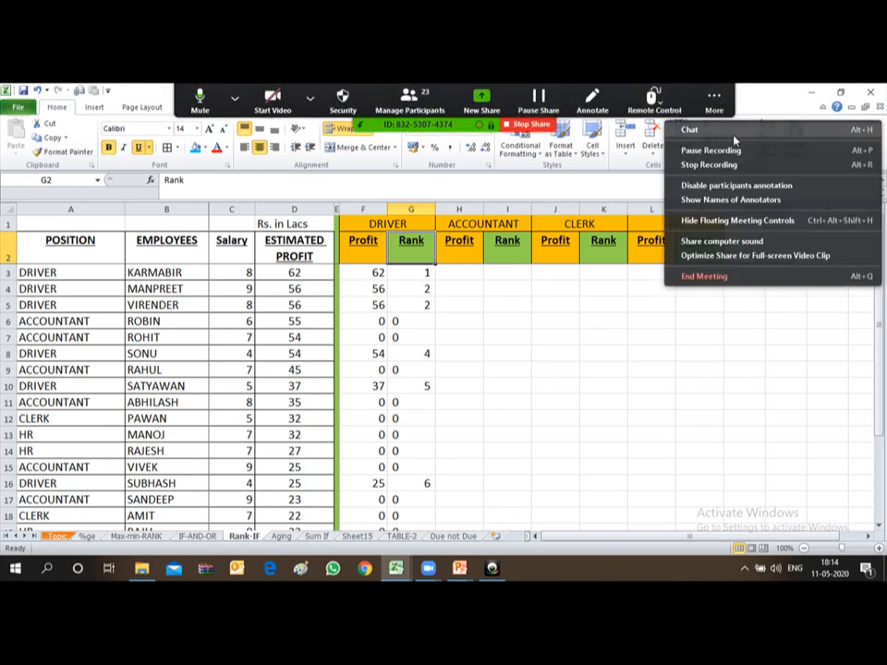
left_click(734, 134)
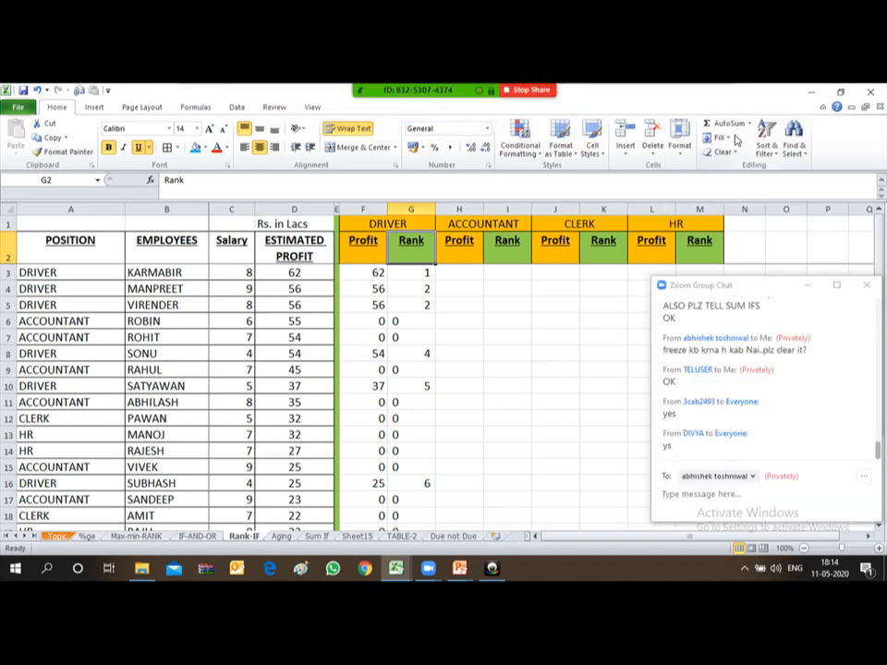
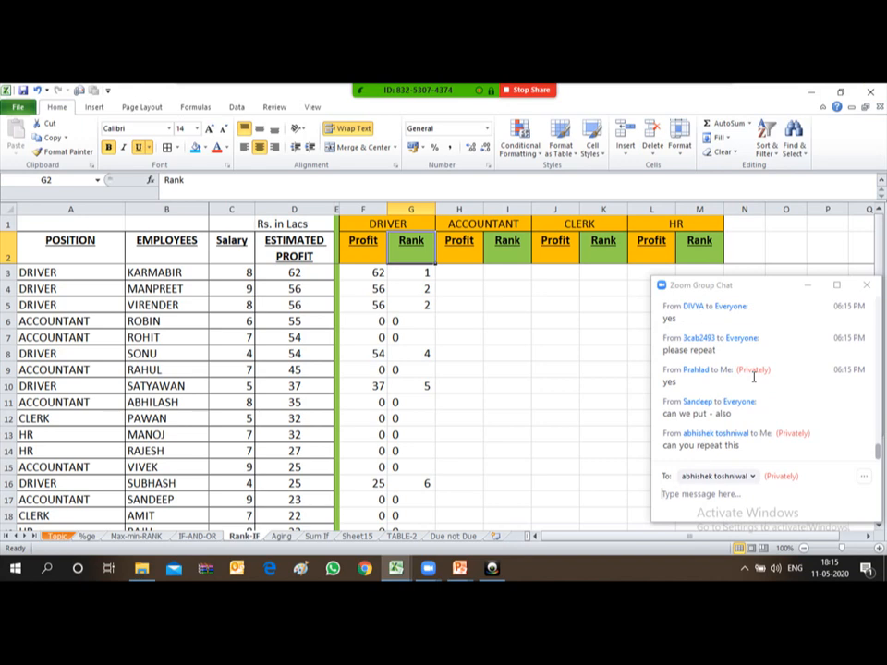
left_click(866, 284)
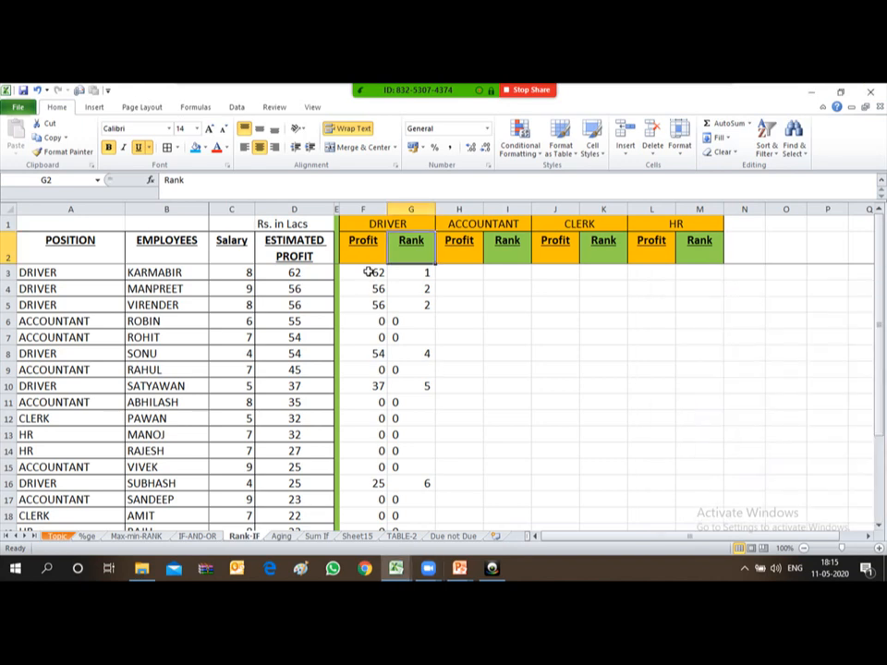
Clear the Driver Profit and Rank formulas from F3:G23 and return to the start of the data rows.
key("Down")
key("Left")
key("shift+Right")
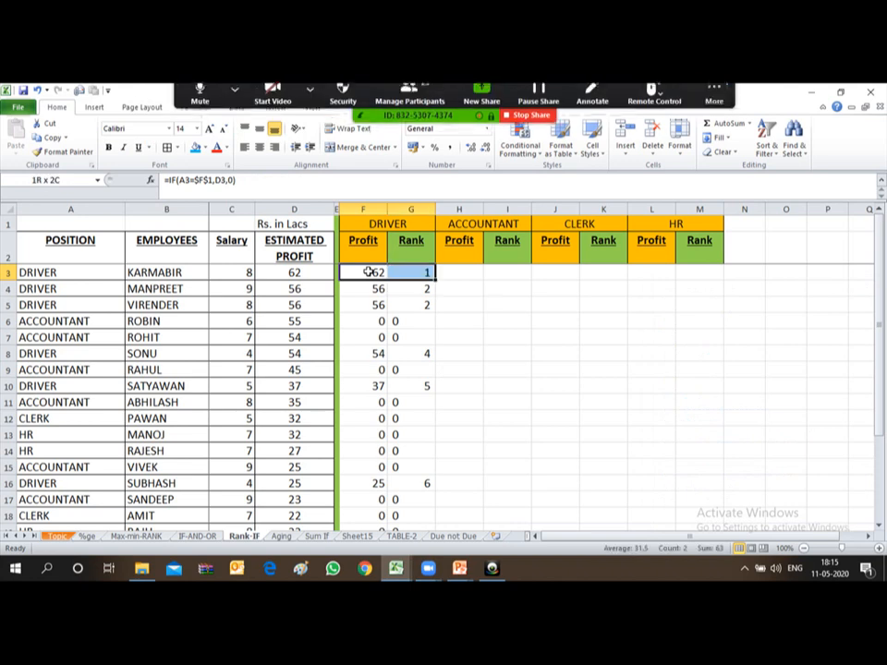
key("ctrl+shift+Down")
key("Delete")
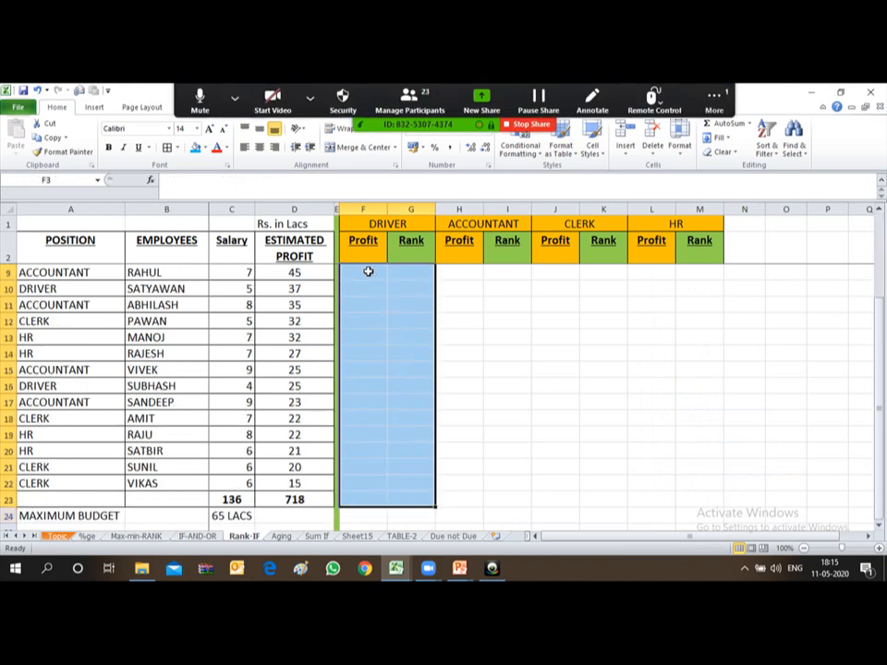
key("ctrl+Home")
key("Down")
key("Down")
key("Up")
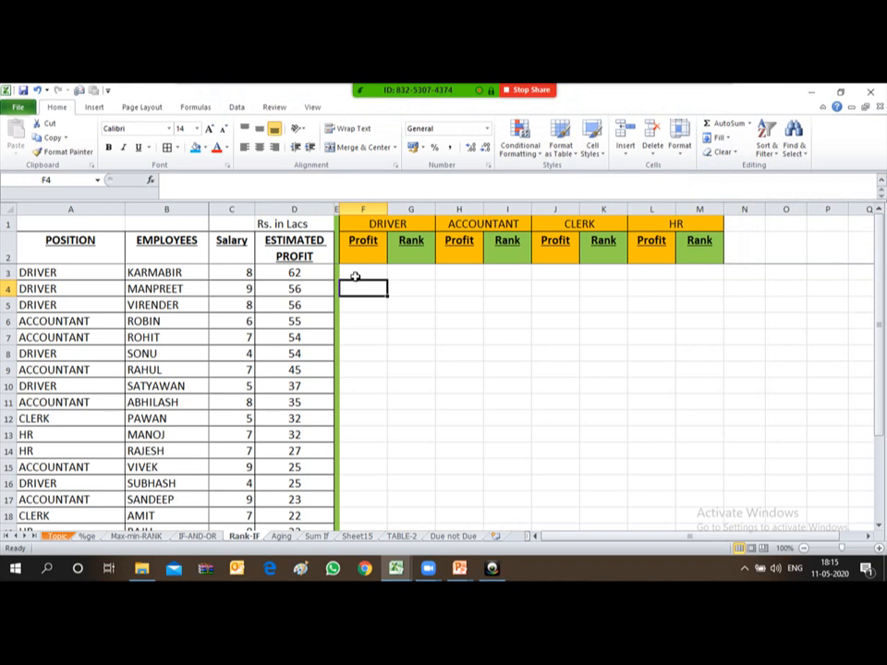
Review the Position, Employees, Salary and Estimated Profit columns one after another, finishing on cell F3.
left_click(68, 209)
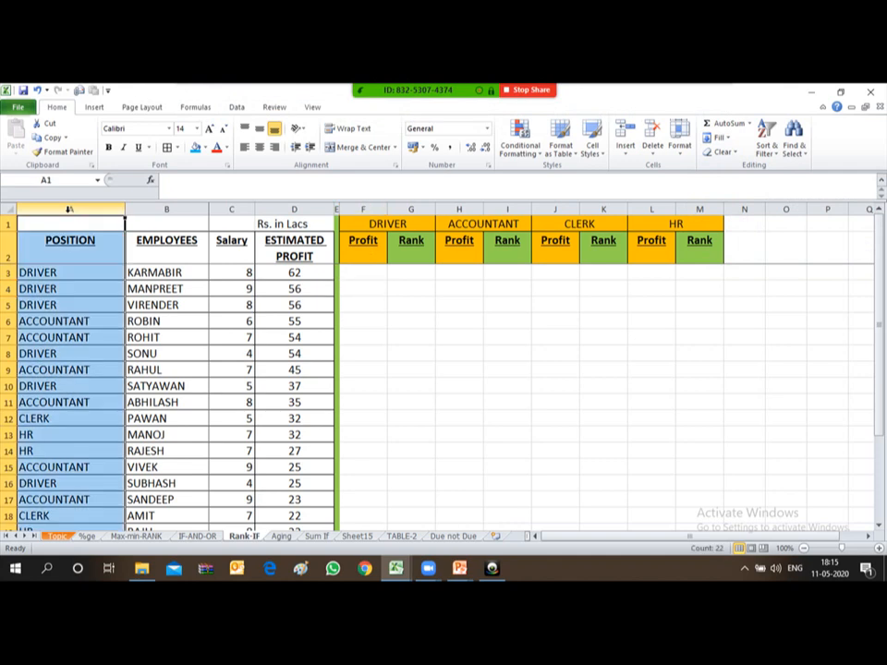
left_click(165, 209)
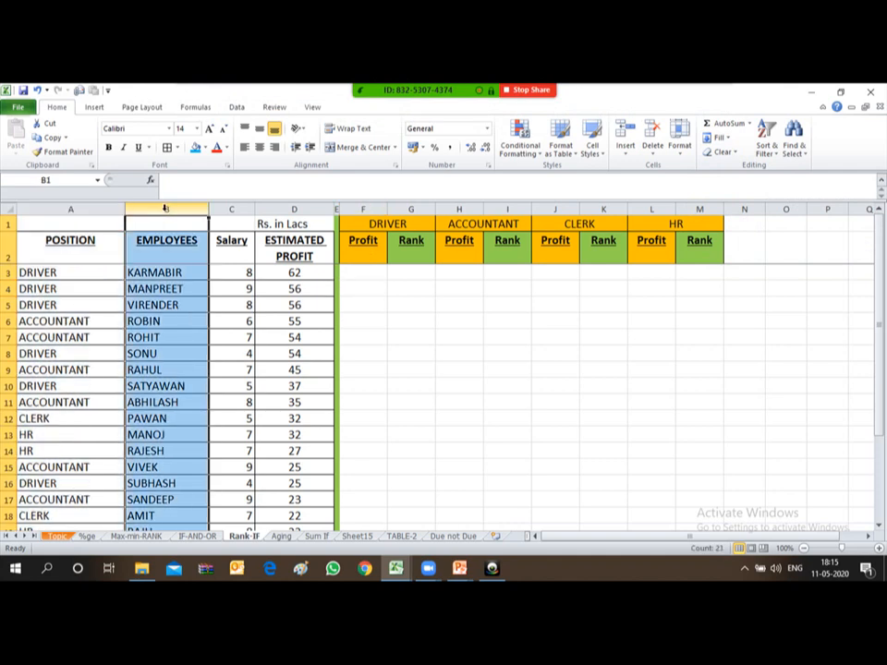
left_click(225, 205)
left_click(291, 207)
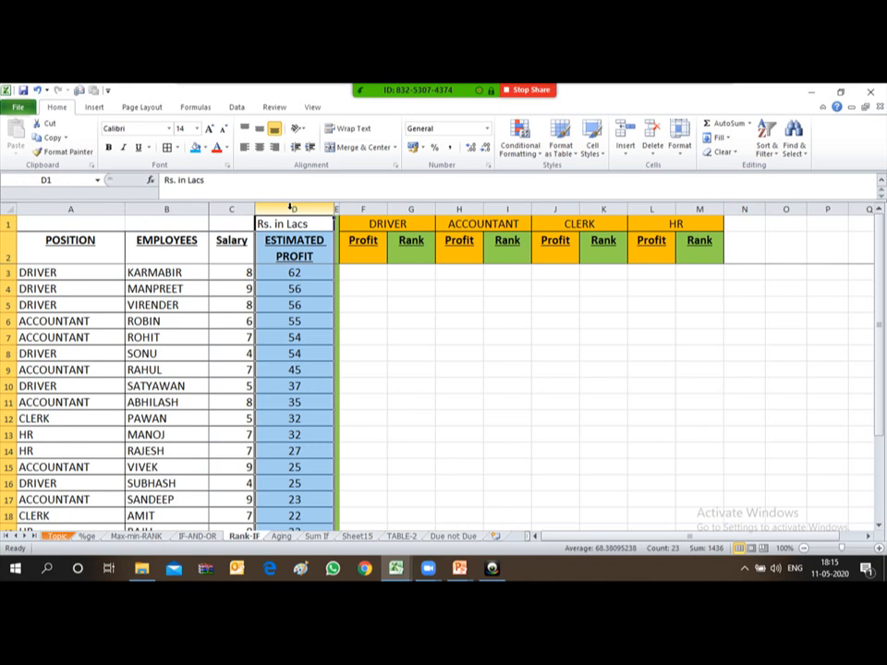
left_click(362, 270)
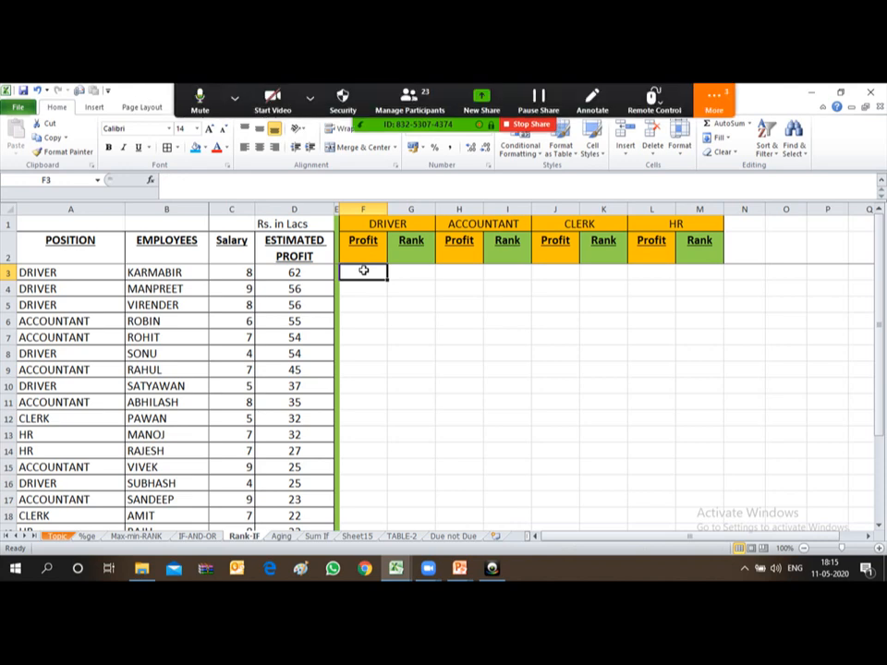
Check the new messages in the Zoom group chat and return to cell F3 in the worksheet.
left_click(714, 102)
left_click(707, 130)
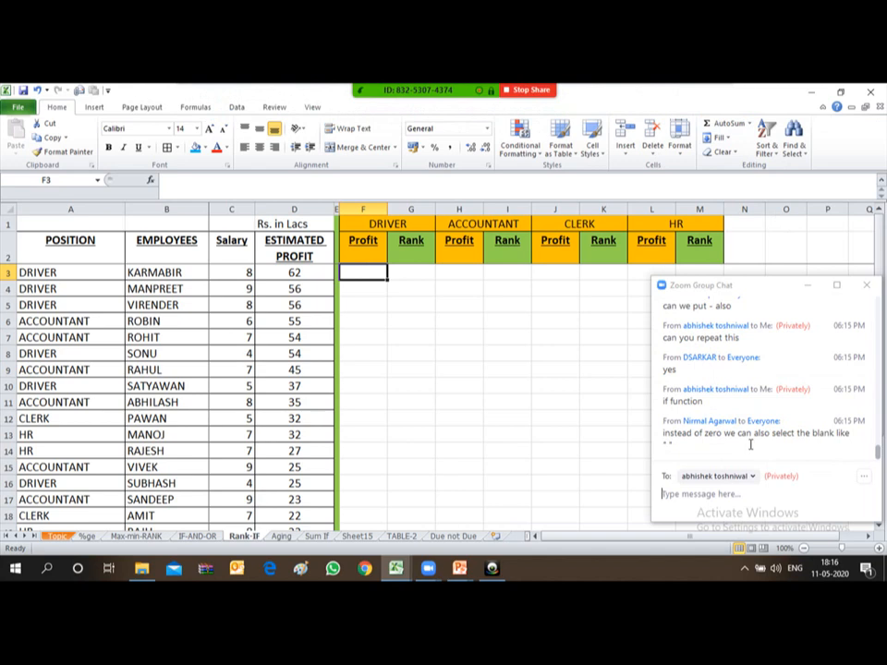
left_click(866, 284)
left_click(362, 274)
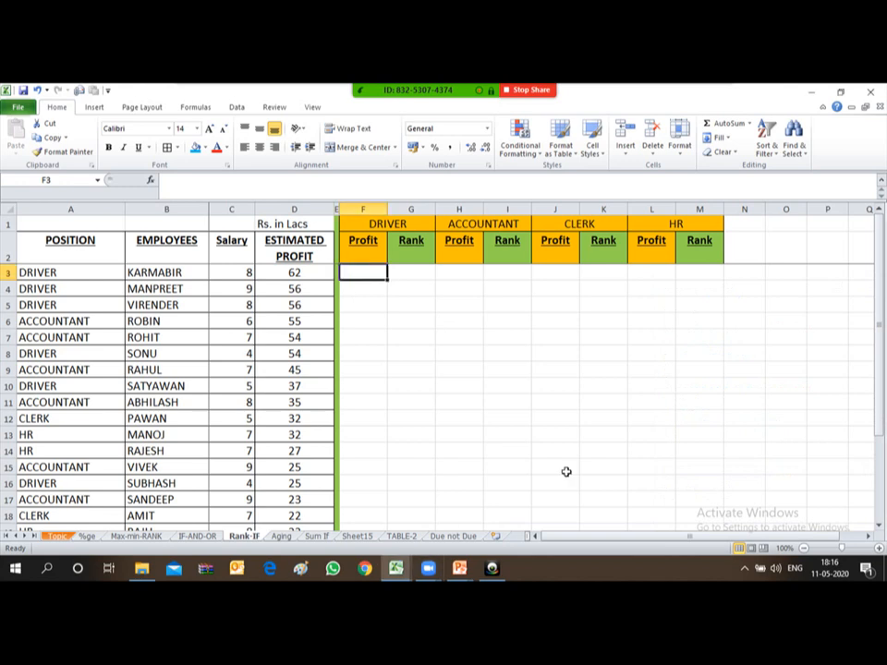
type("=")
key("BackSpace")
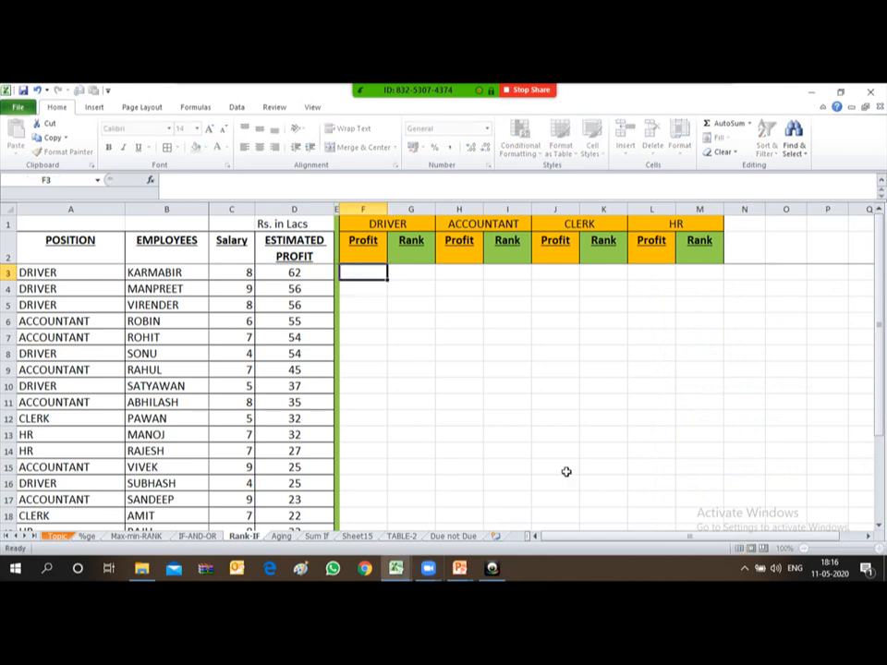
key("Escape")
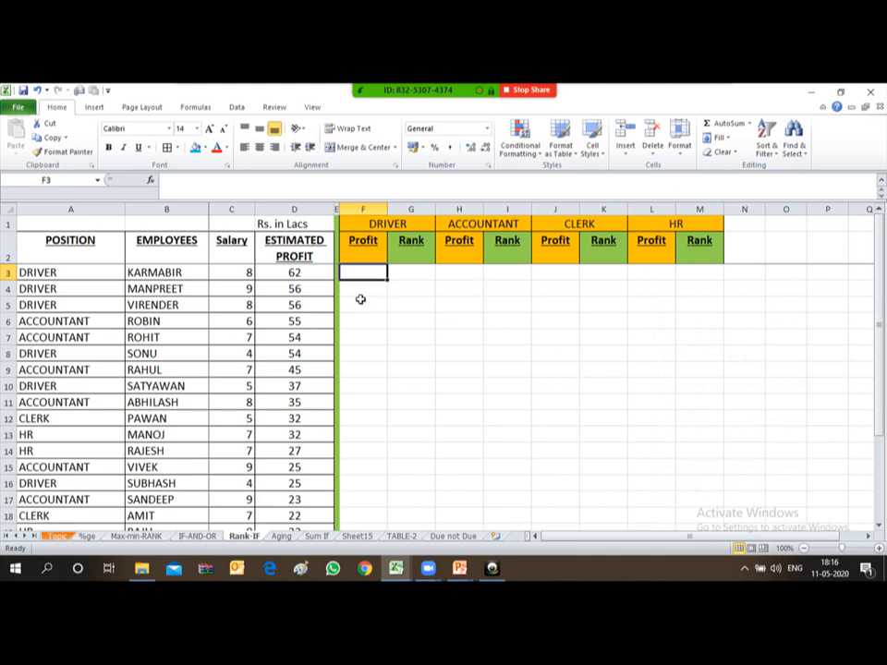
left_click(361, 207)
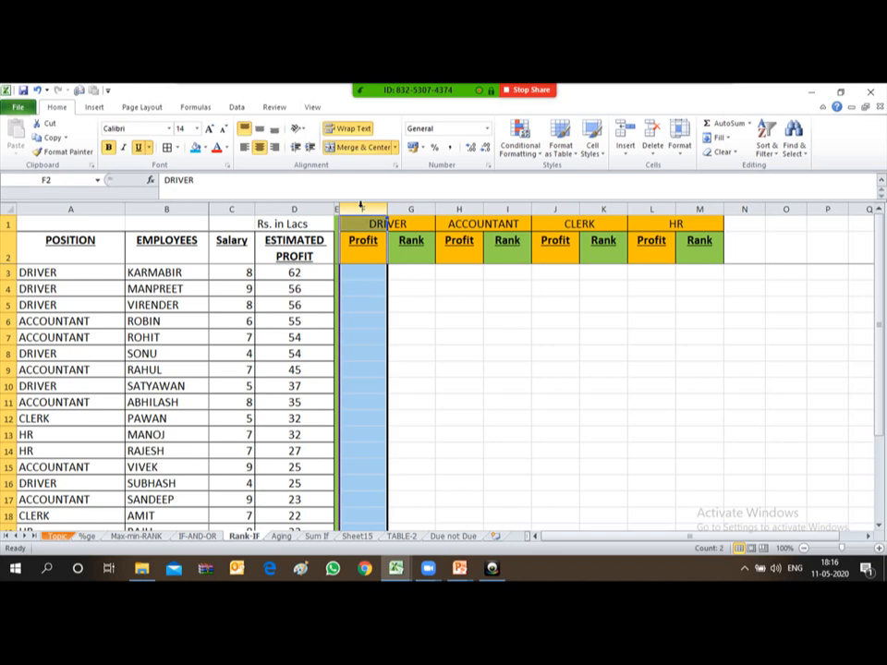
left_click(362, 275)
type("=")
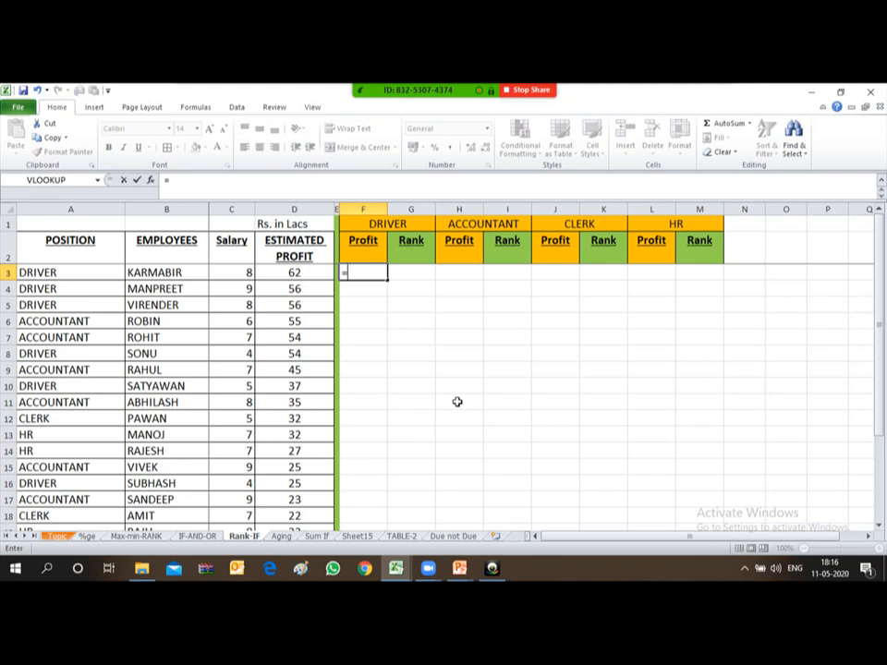
type("if(")
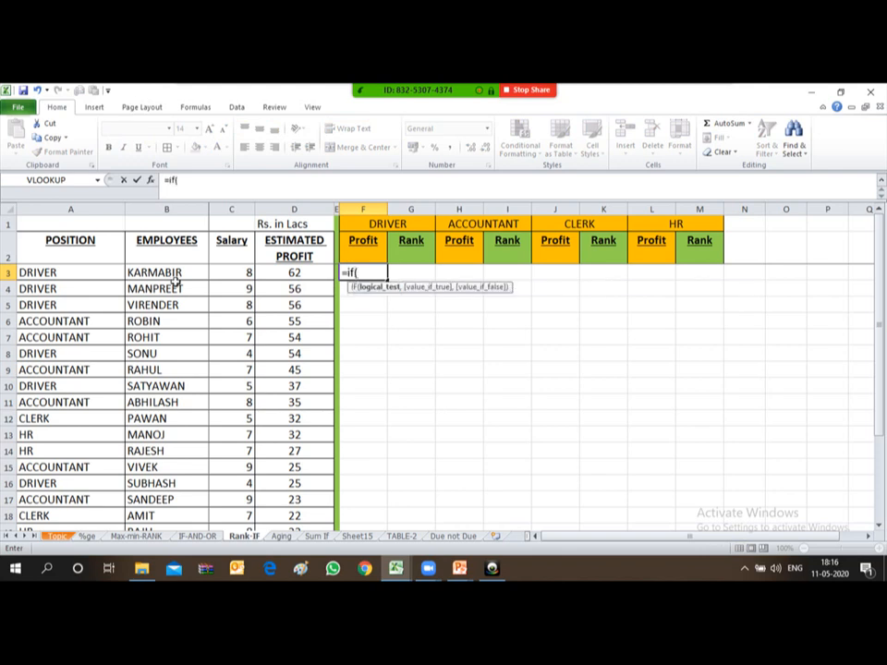
left_click(37, 274)
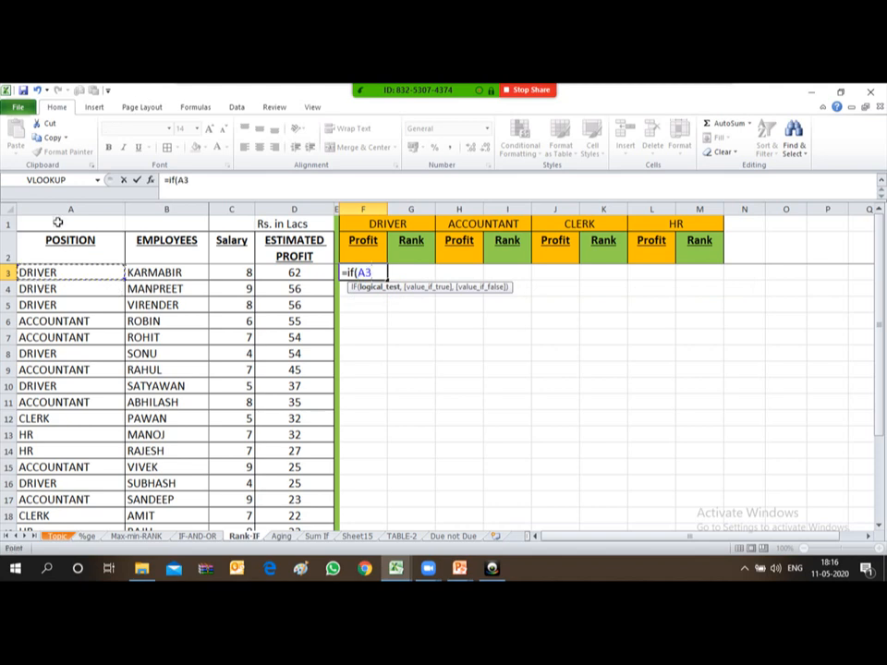
left_click(397, 223)
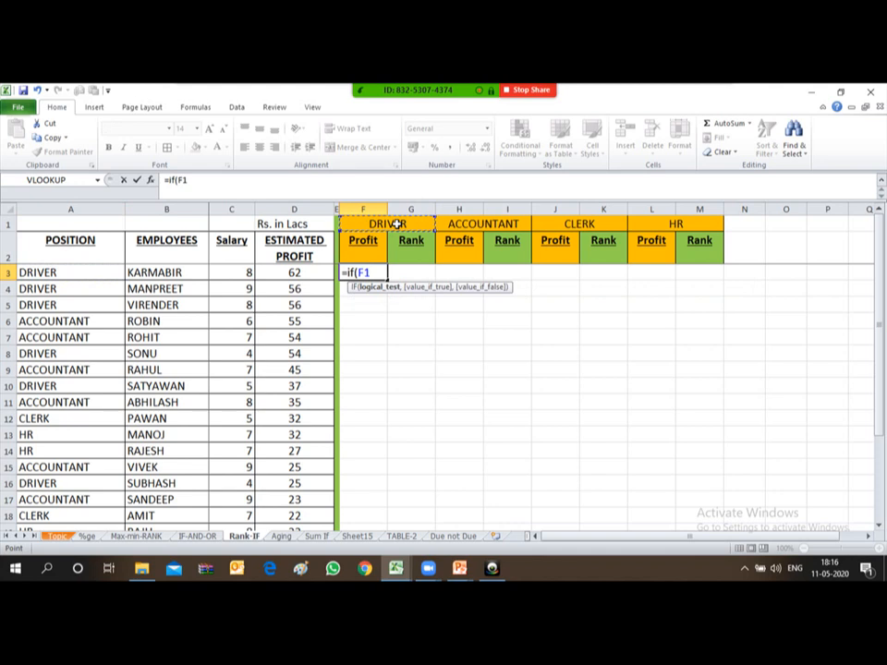
key("Escape")
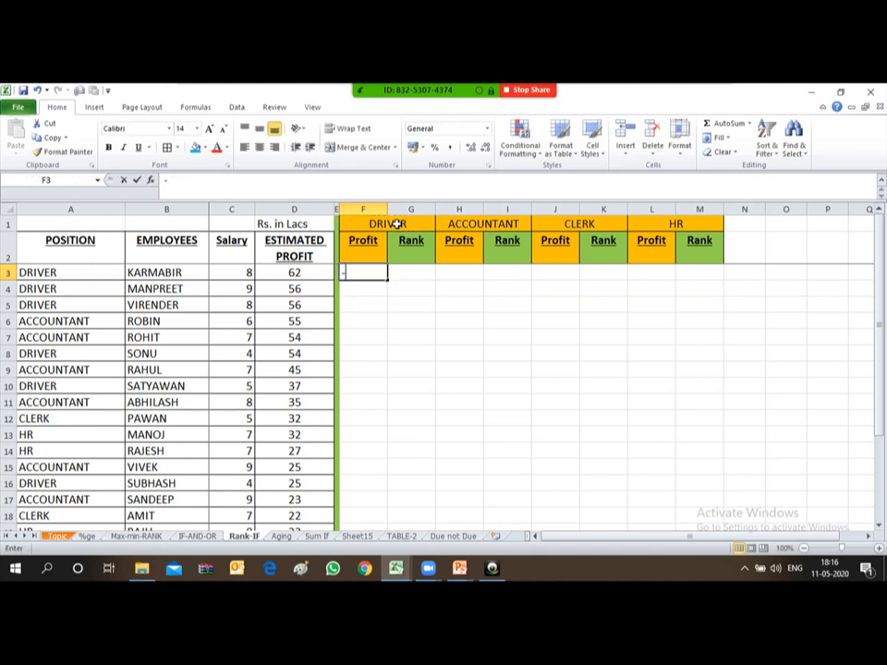
Enter the formula =IF(A3=F1,D3,0) in F3 as the first row's Driver Profit.
type("=if(")
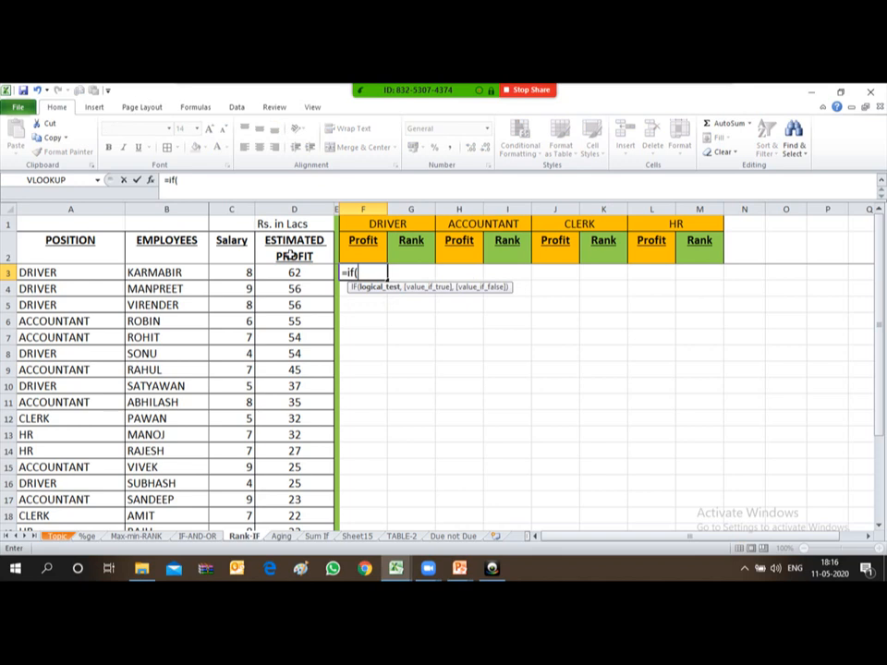
left_click(46, 270)
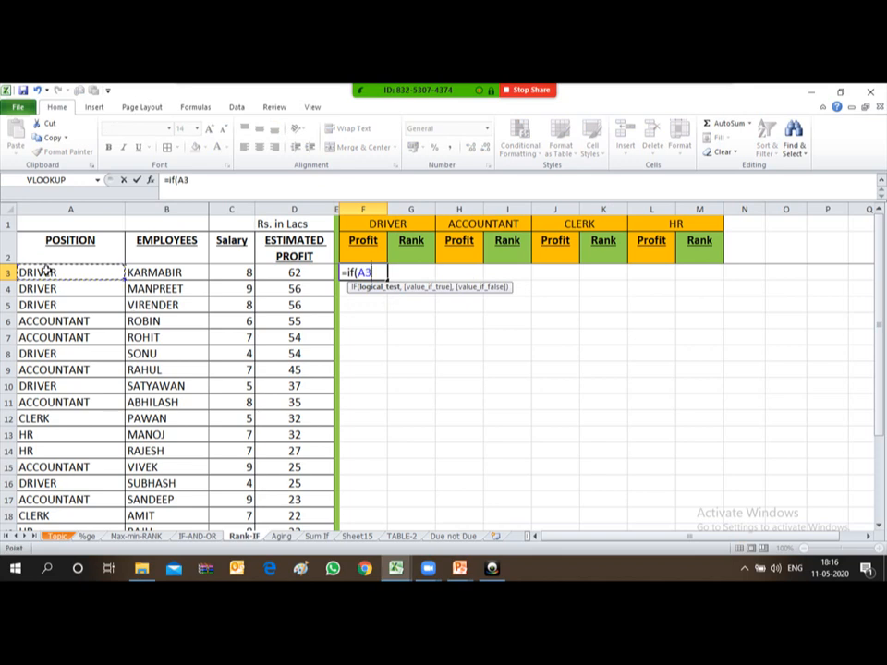
type("=")
left_click(387, 222)
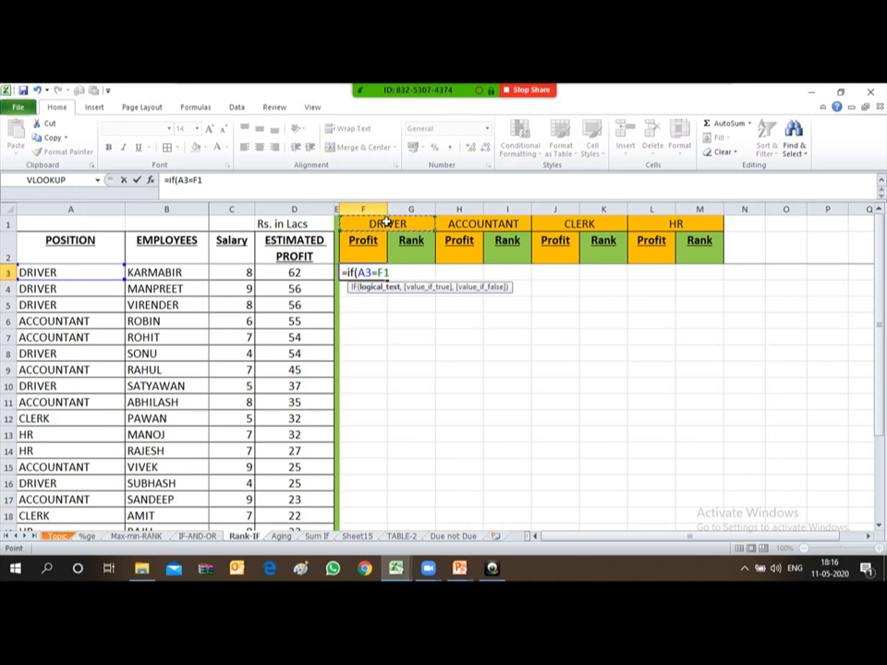
type(",")
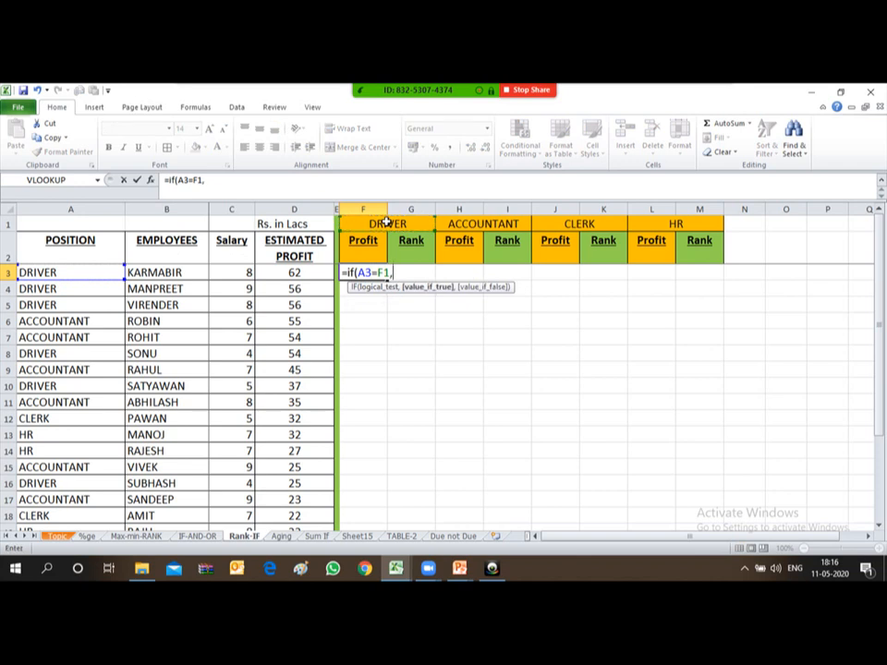
left_click(298, 271)
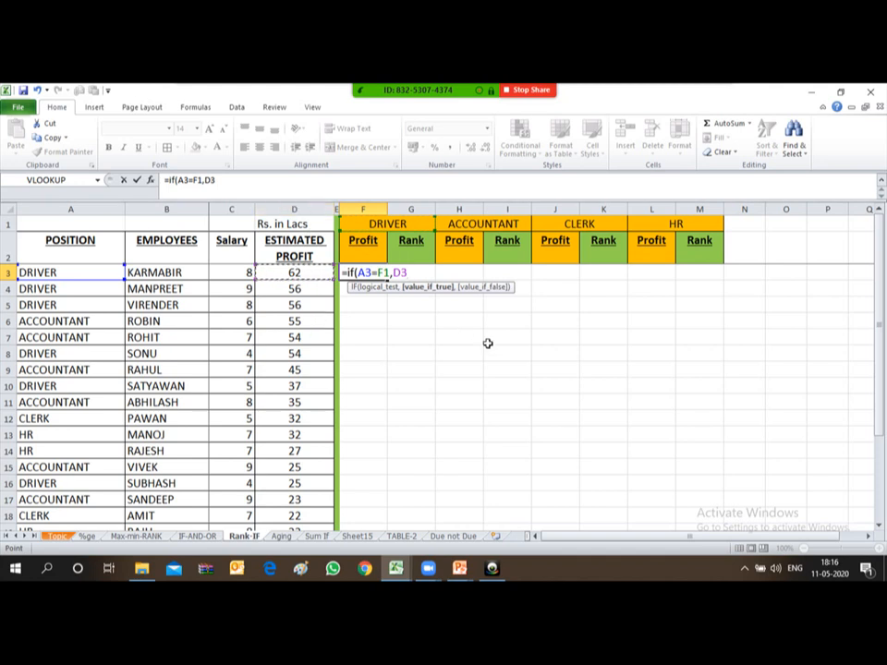
type(",0")
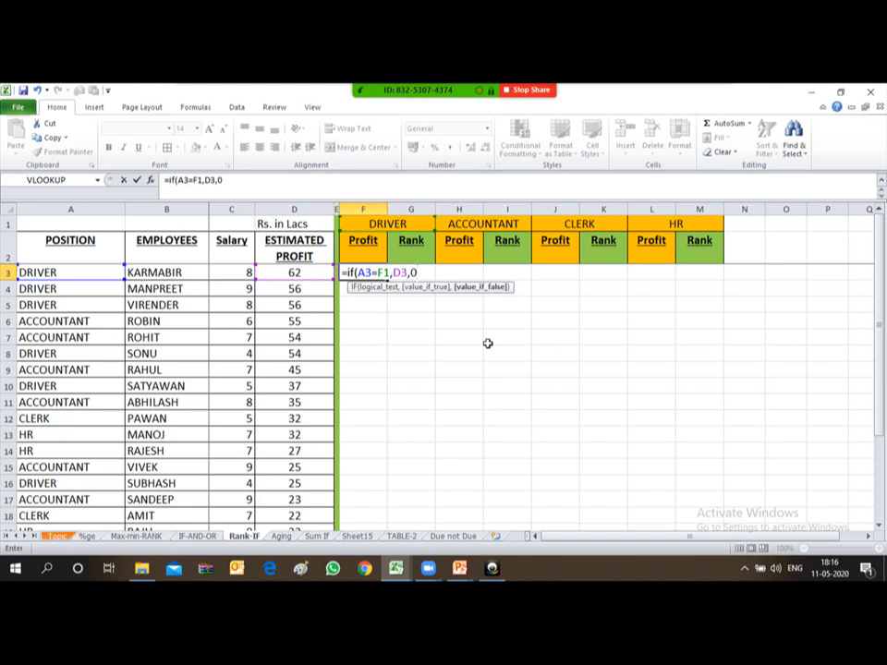
type(")")
key("Return")
key("Up")
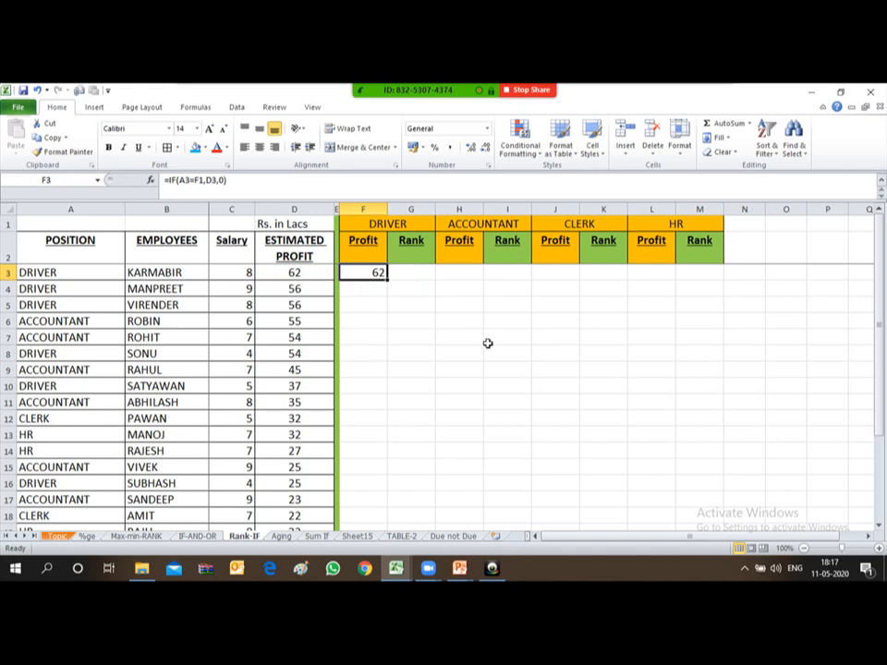
key("ctrl+c")
key("Left")
key("Left")
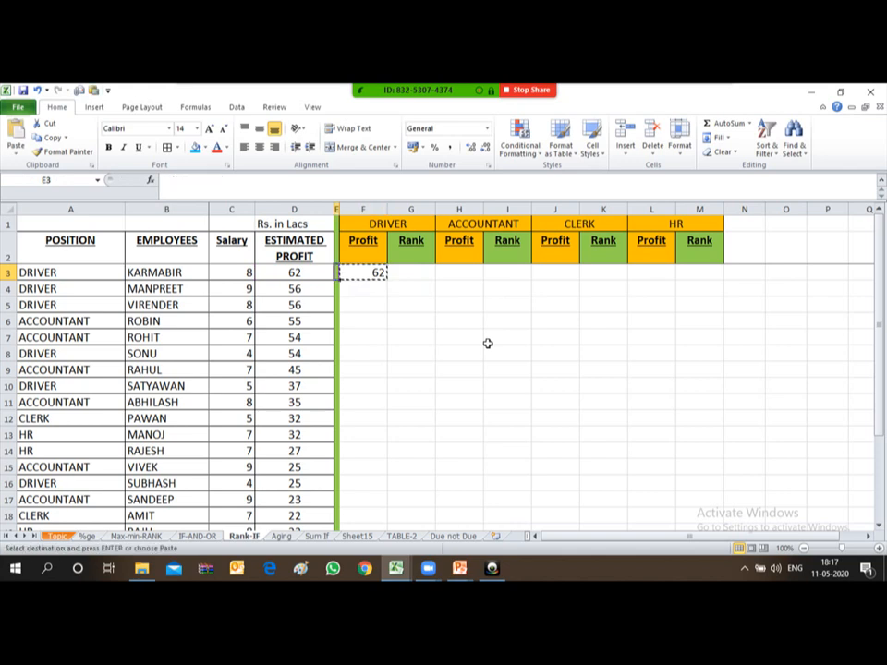
key("ctrl+Down")
key("Down")
key("Up")
key("Right")
key("Up")
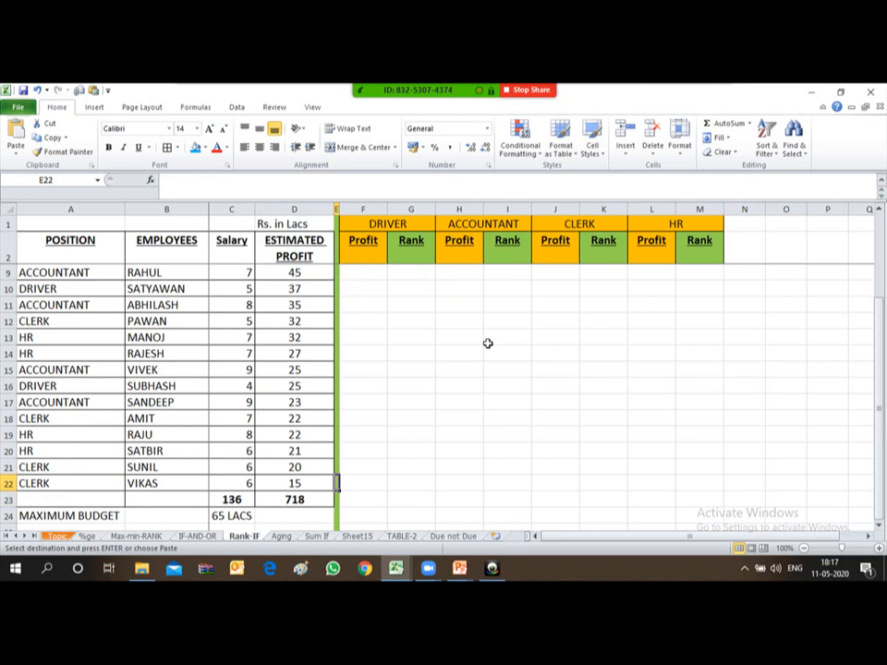
key("Right")
key("ctrl+Up")
key("Up")
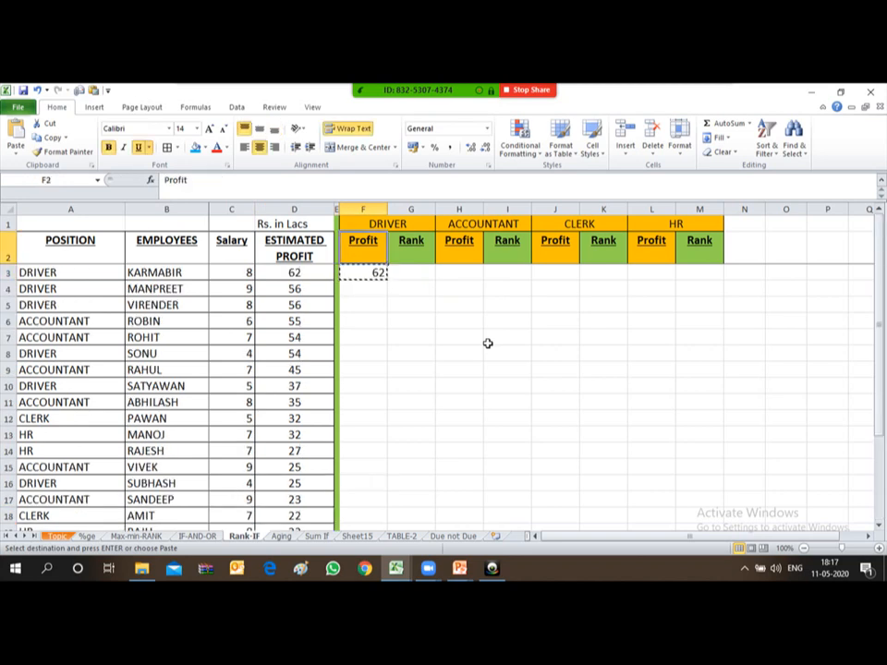
Make the F1 reference in the F3 formula absolute so it reads =IF(A3=$F$1,D3,0).
key("Down")
key("F2")
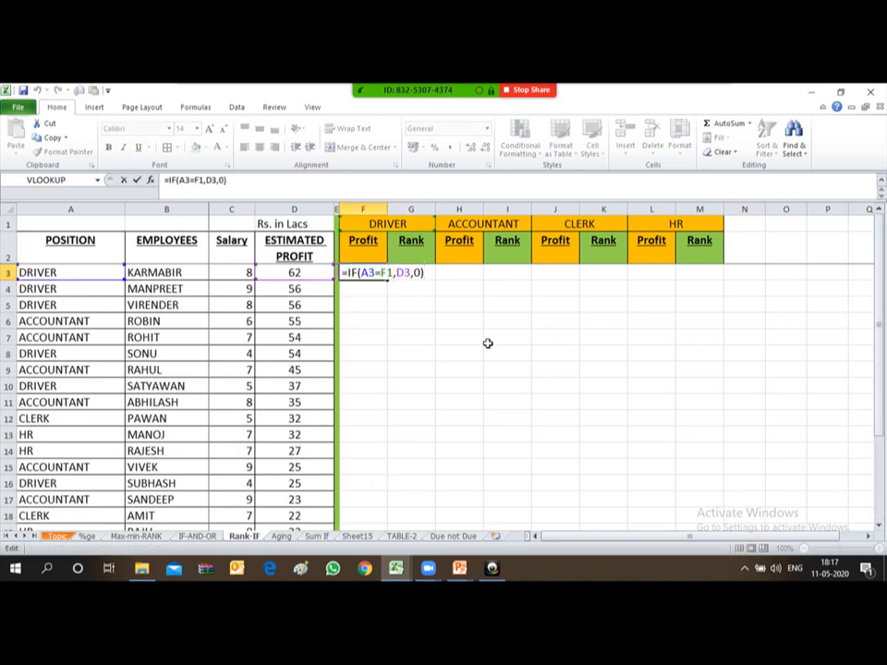
key("Left")
key("Left")
key("Left")
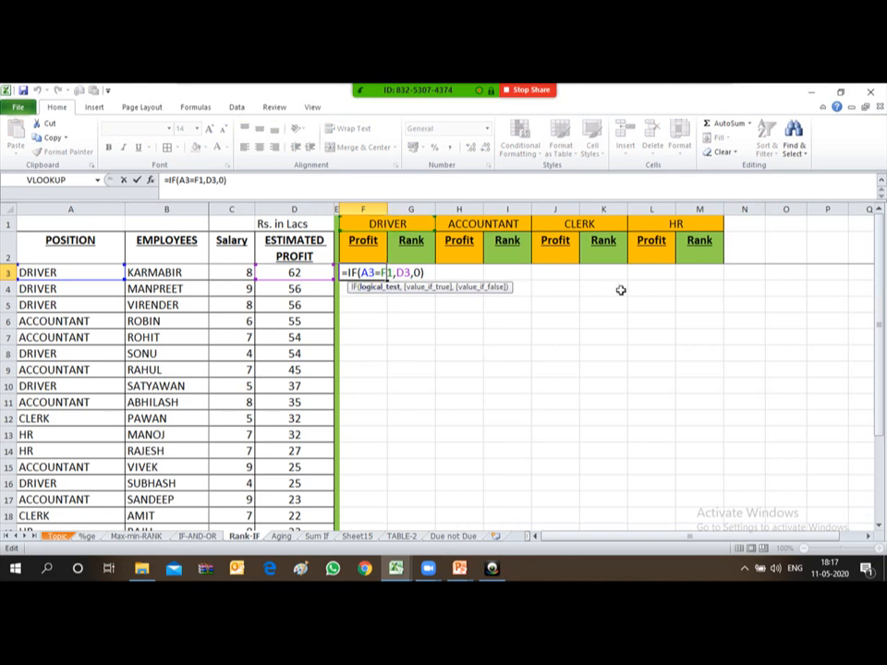
key("F4")
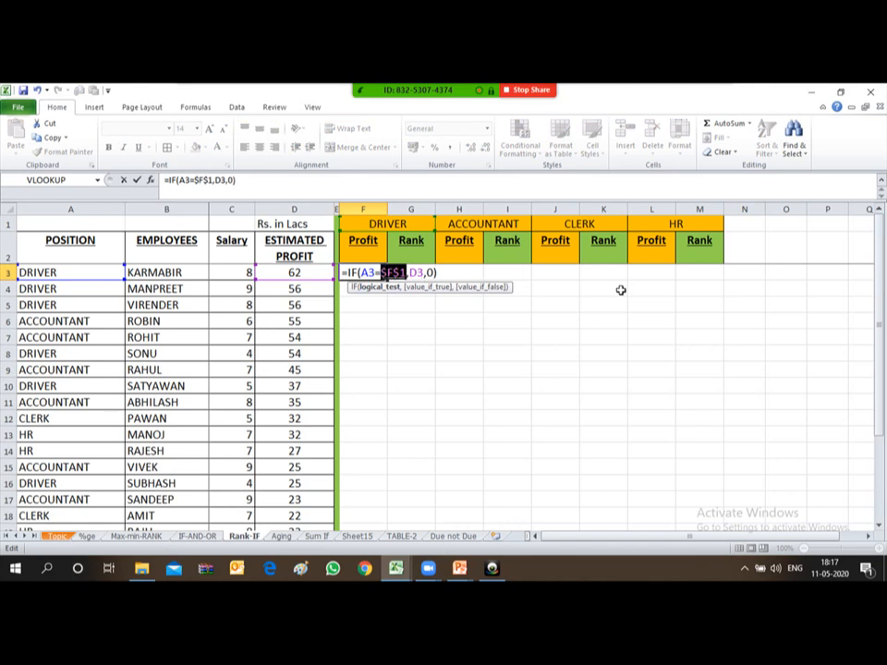
key("ctrl+Return")
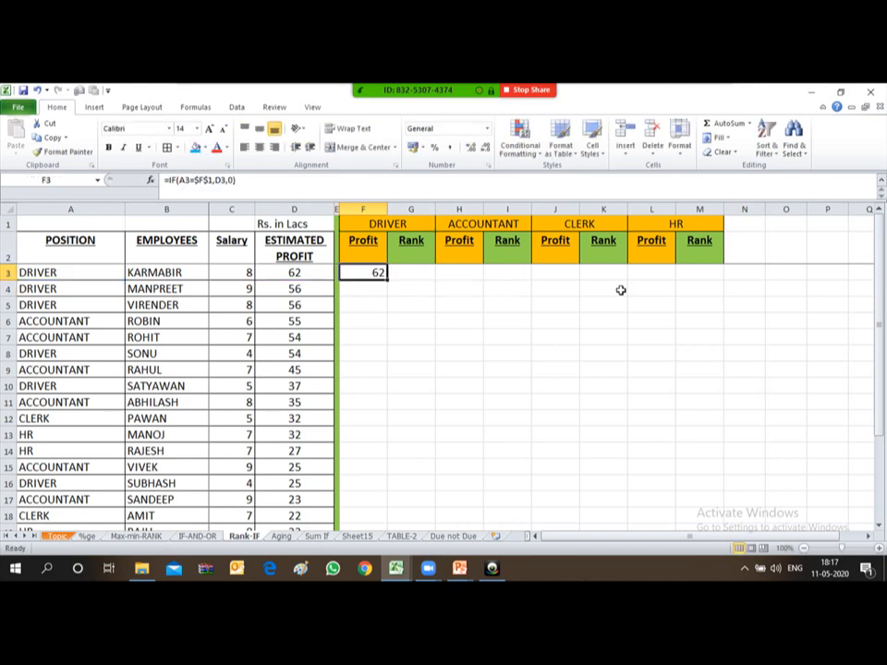
Copy the Driver Profit formula from F3 to all employee rows in F3:F22.
key("ctrl+c")
key("Left")
key("Left")
key("ctrl+Down")
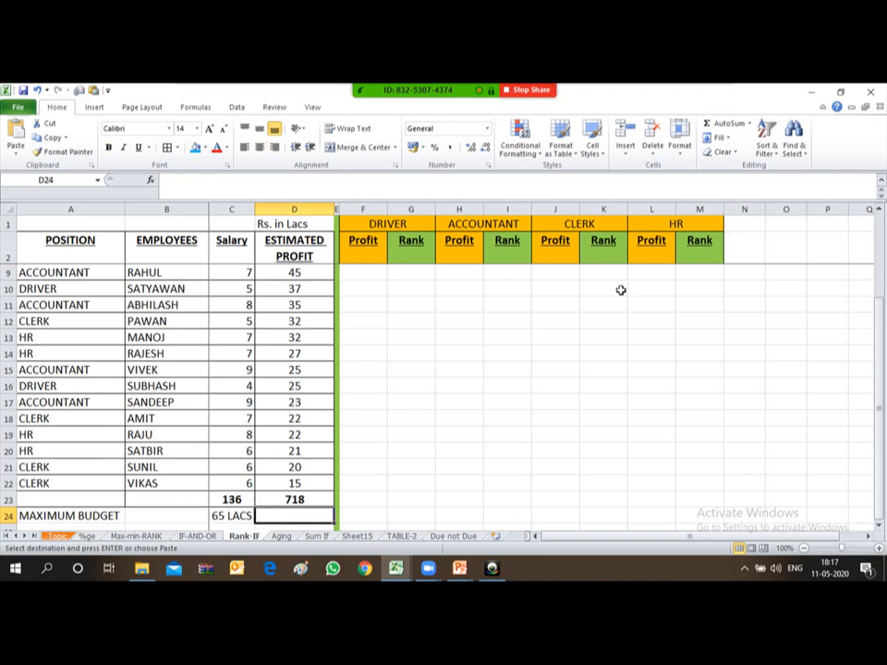
key("Right")
key("Right")
key("Up")
key("ctrl+shift+Up")
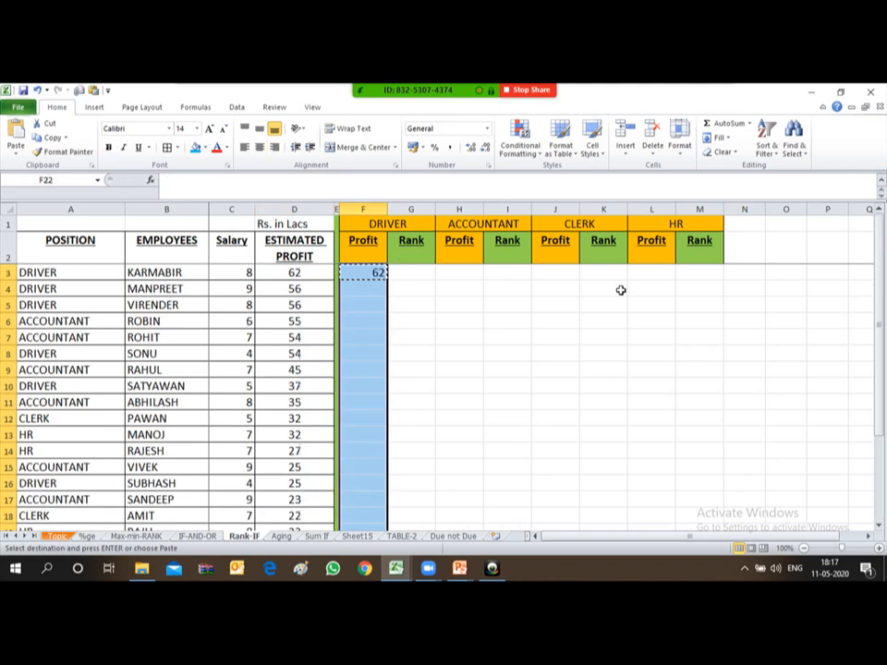
key("Return")
Format the Driver Profit values in F3:F22 with comma style and no decimal places.
key("ctrl+Up")
key("Down")
key("Down")
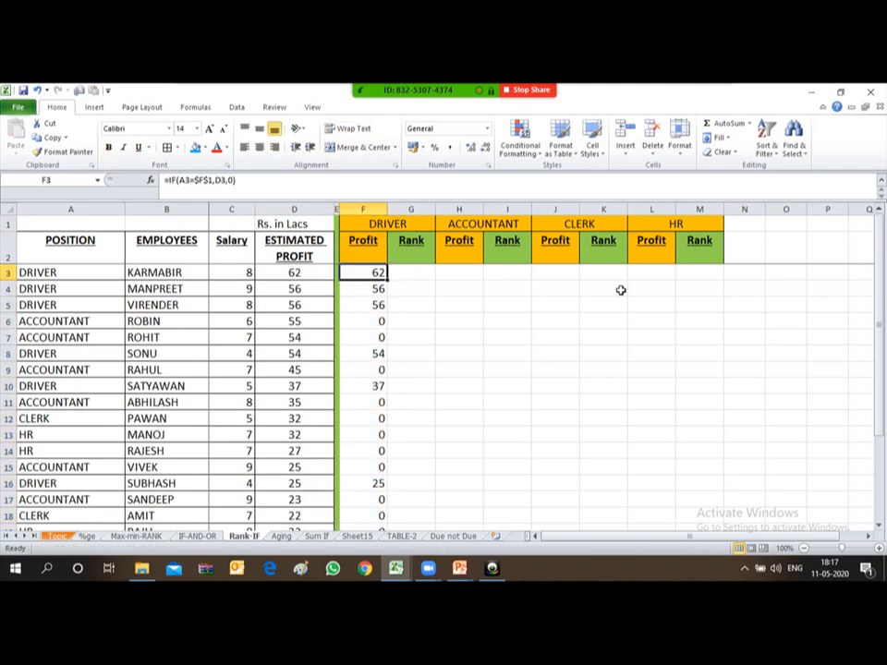
key("ctrl+shift+Down")
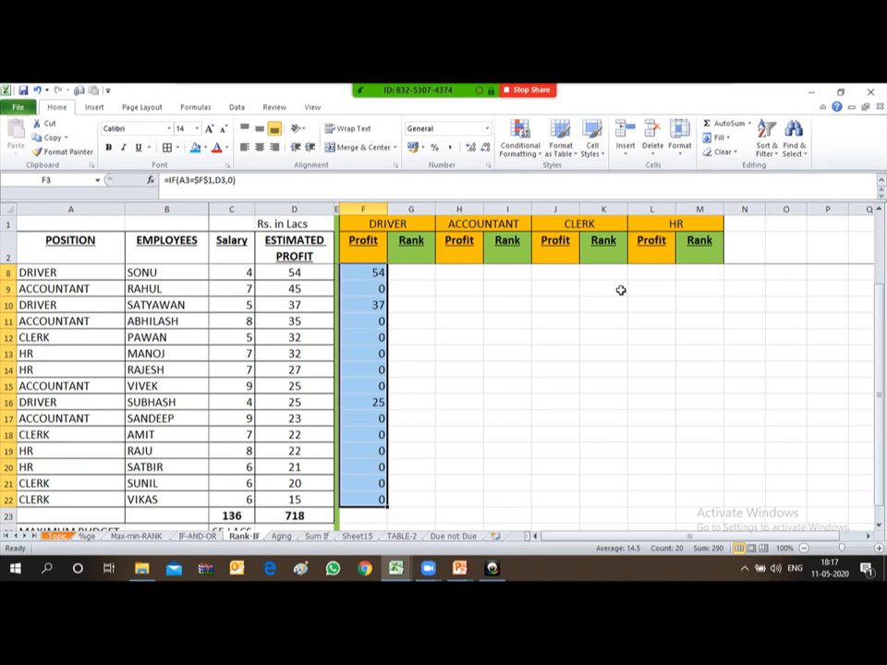
left_click(435, 148)
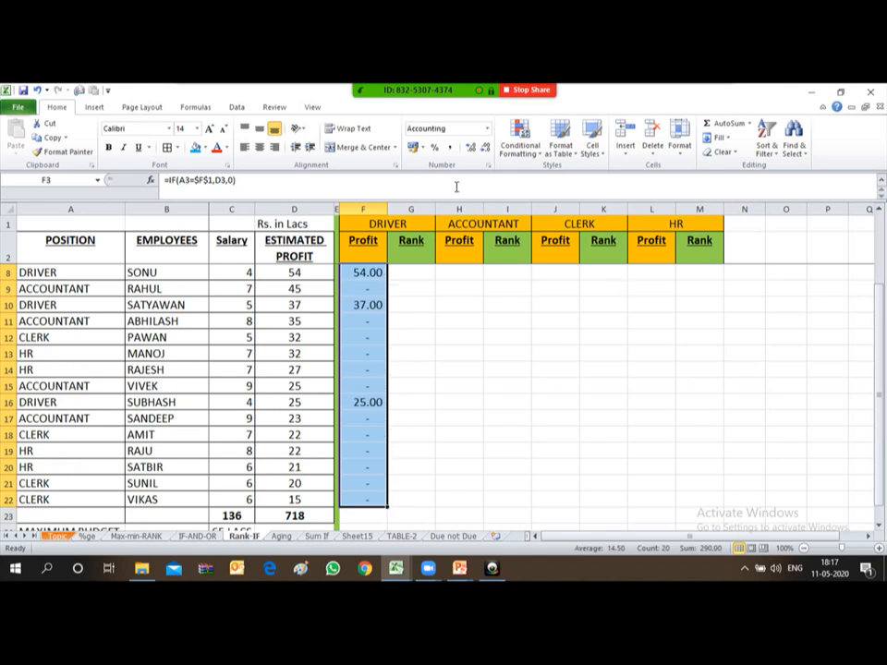
left_click(483, 149)
left_click(484, 149)
Review the Driver Profit results in column F and the references used by the IF formula in F3.
key("Up")
key("Down")
key("Down")
key("Down")
key("Down")
key("Down")
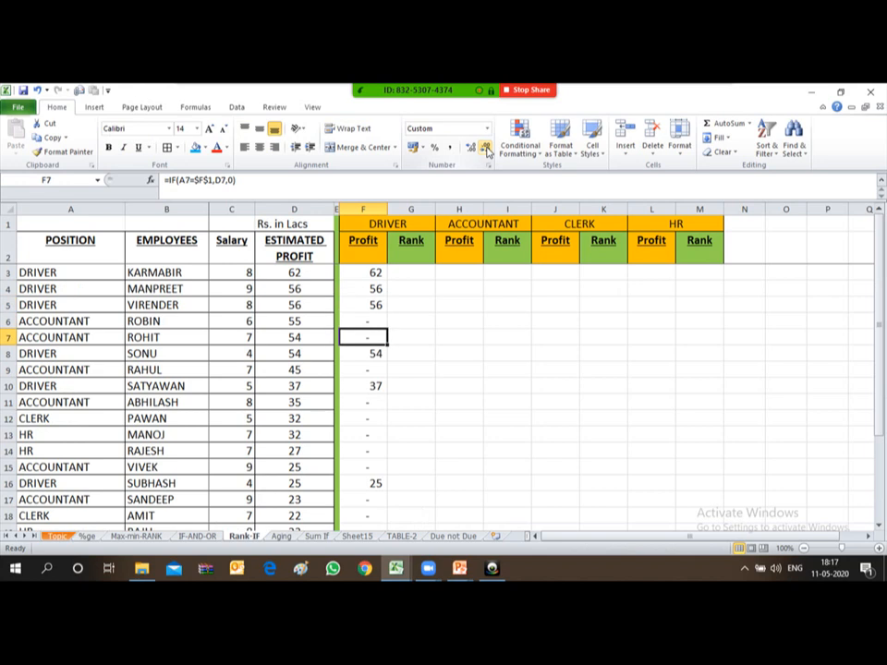
key("Up")
key("Up")
key("Up")
key("Up")
key("Up")
key("Up")
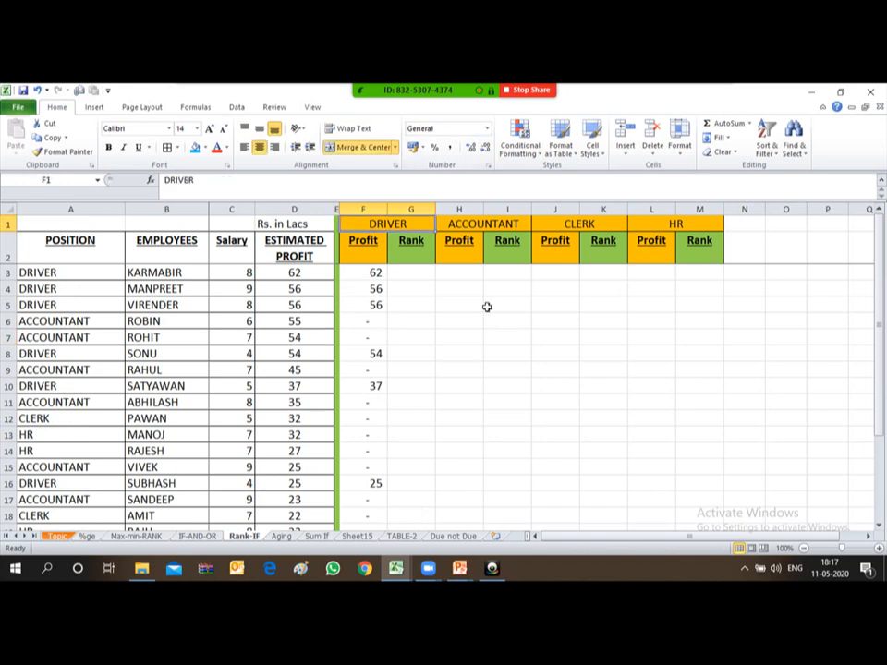
key("Down")
key("Down")
key("F2")
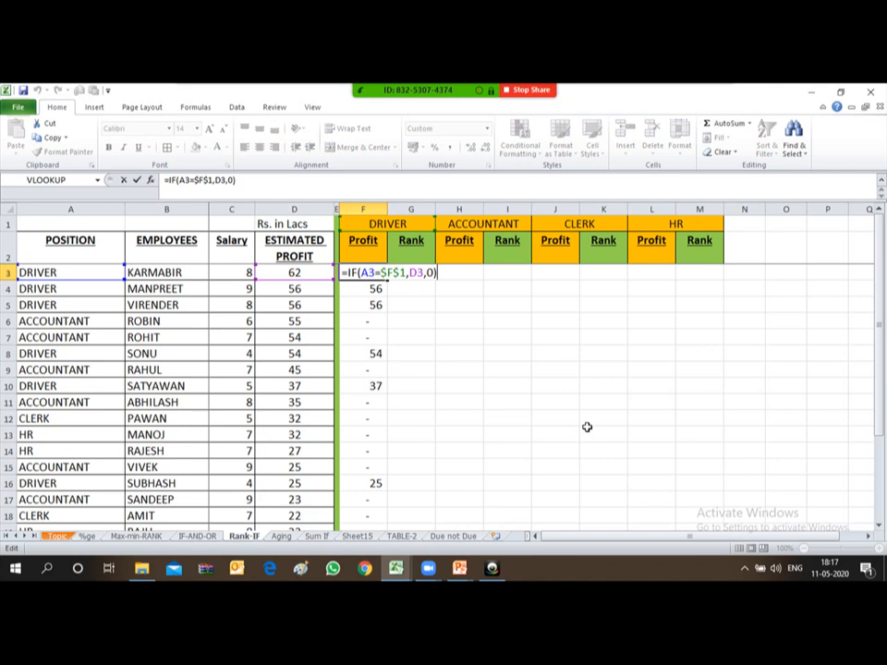
key("Return")
key("Up")
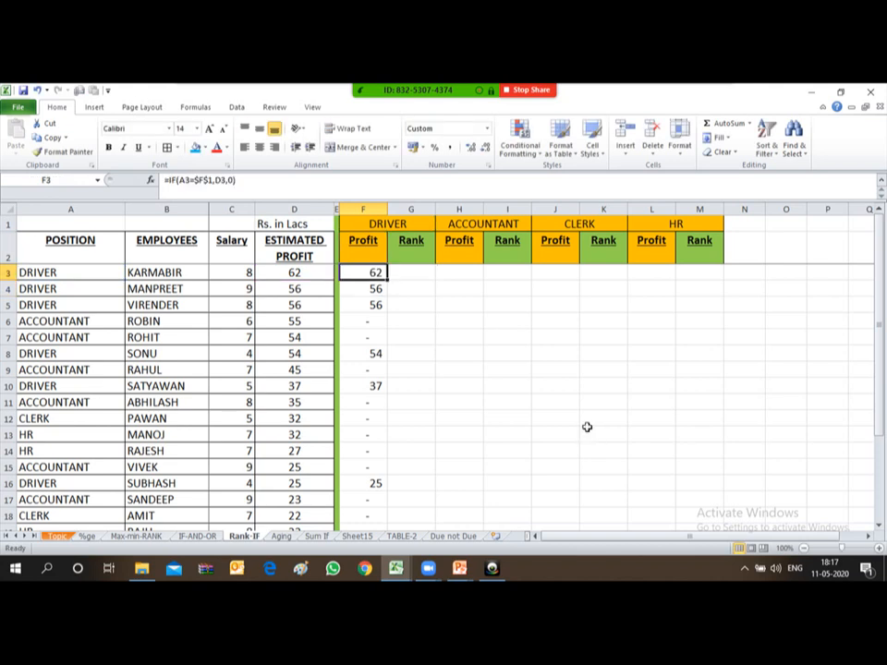
Enter the formula =RANK(F3,F3:F22) in G3 as the first row's Driver Rank.
key("Right")
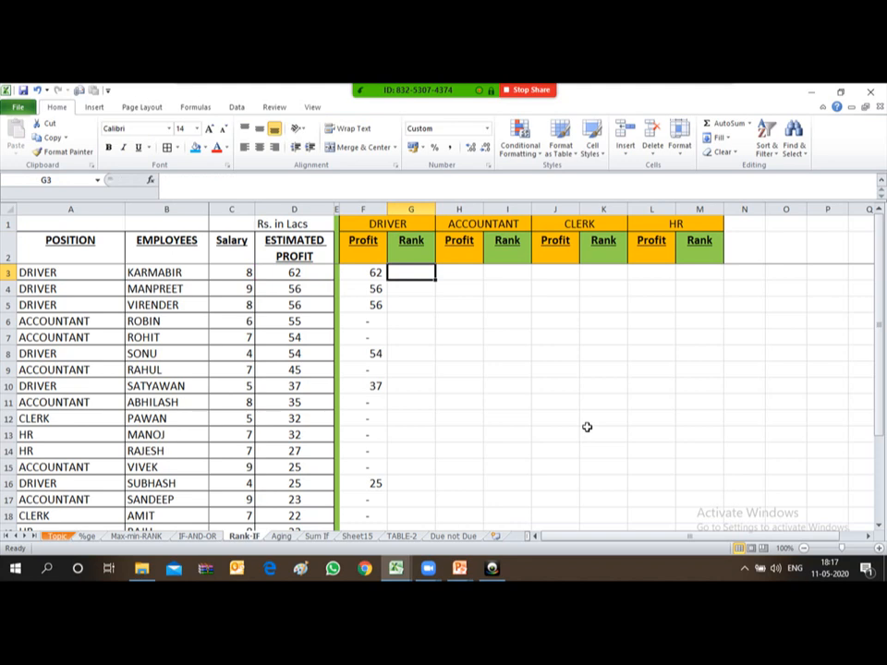
type("=")
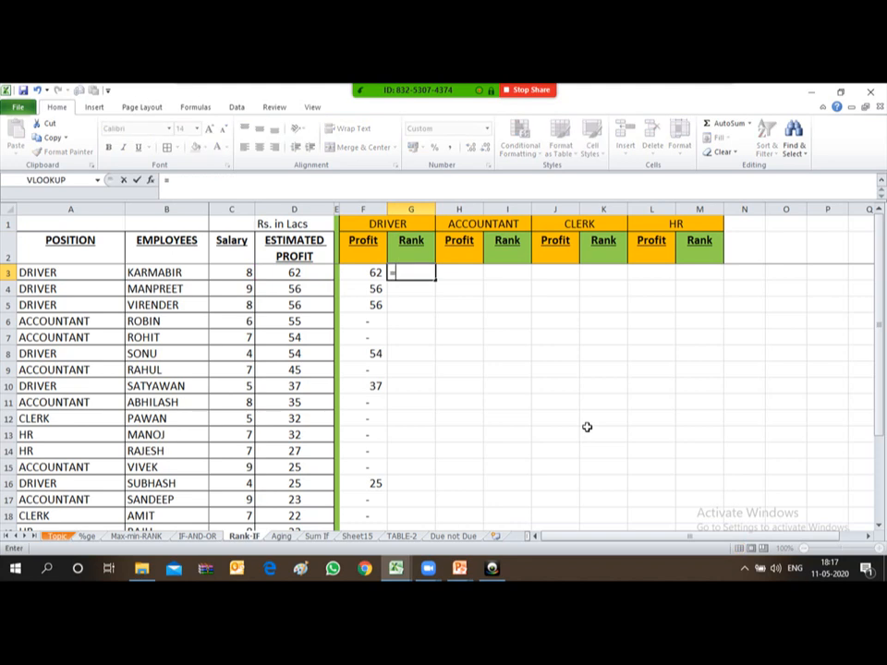
type("rank")
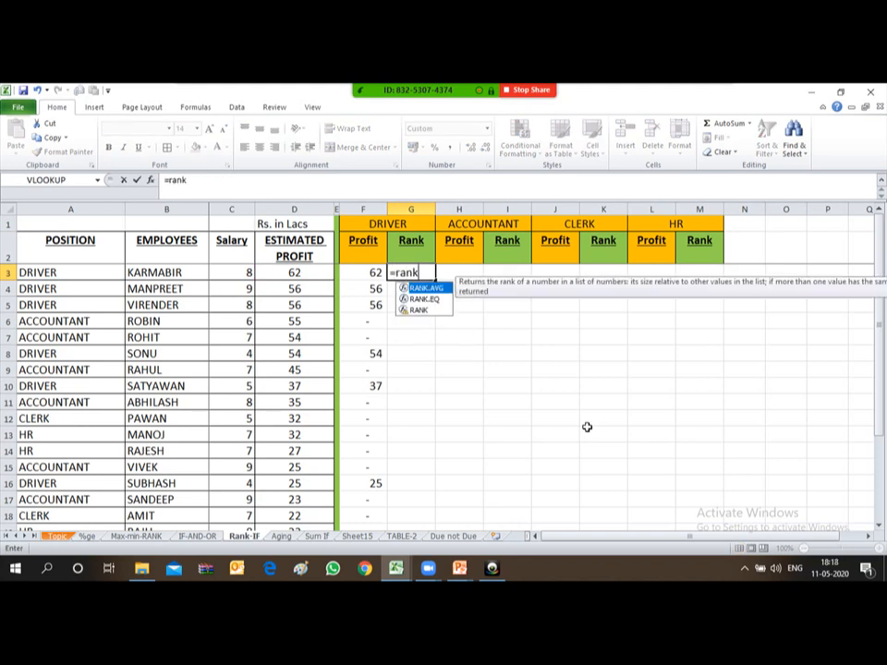
type("(")
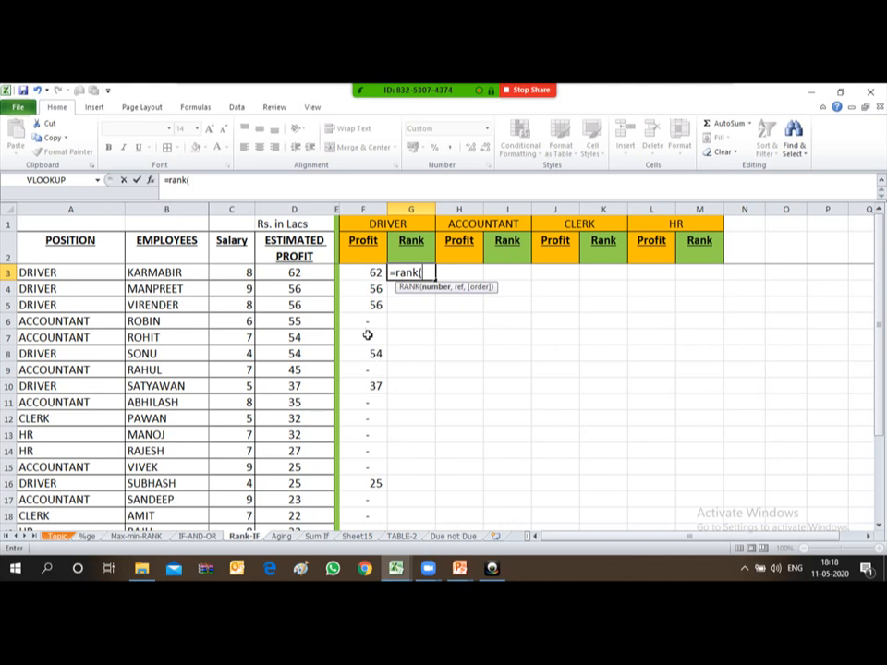
left_click(360, 269)
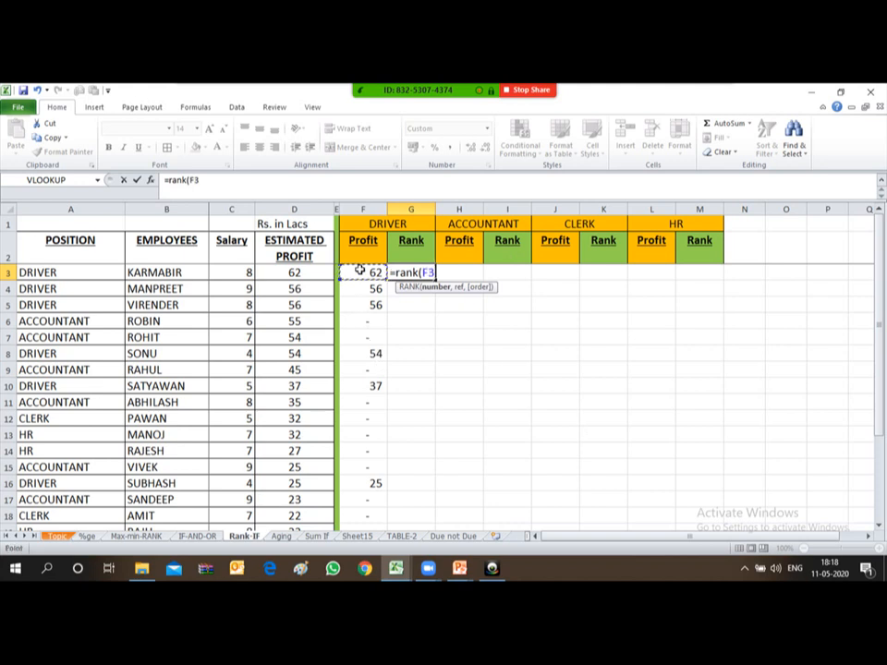
type(",")
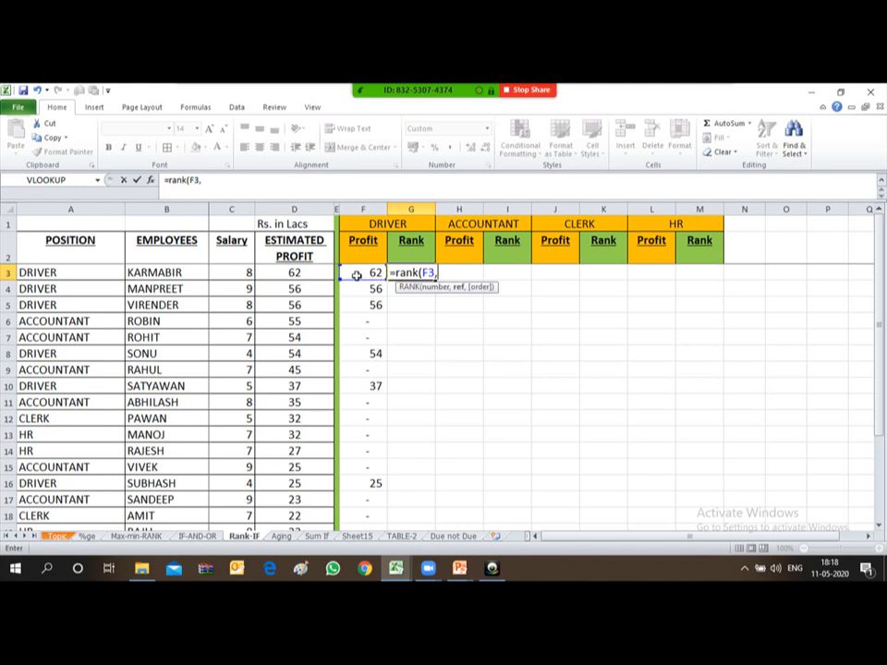
left_click(355, 272)
key("ctrl+shift+Down")
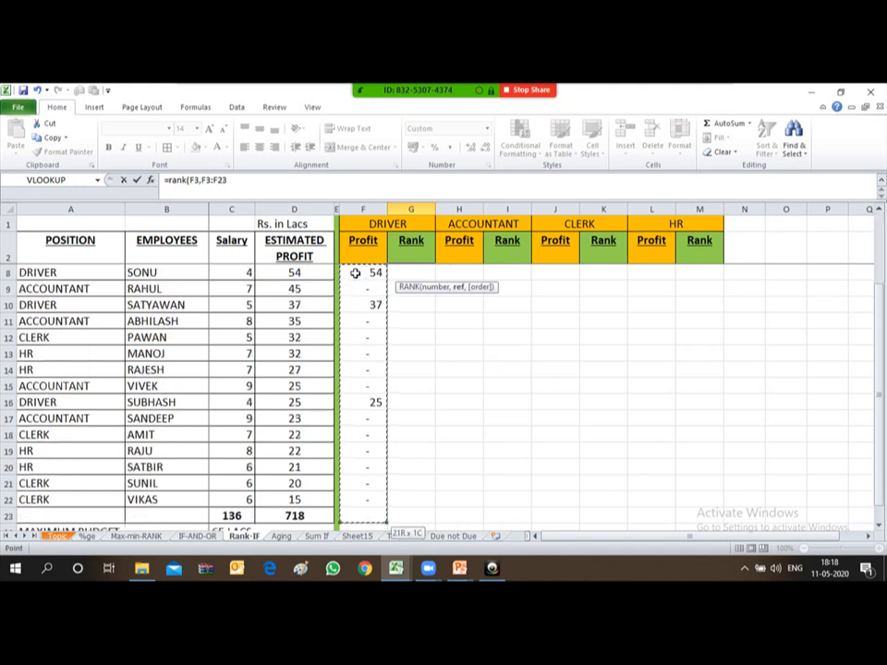
type(")")
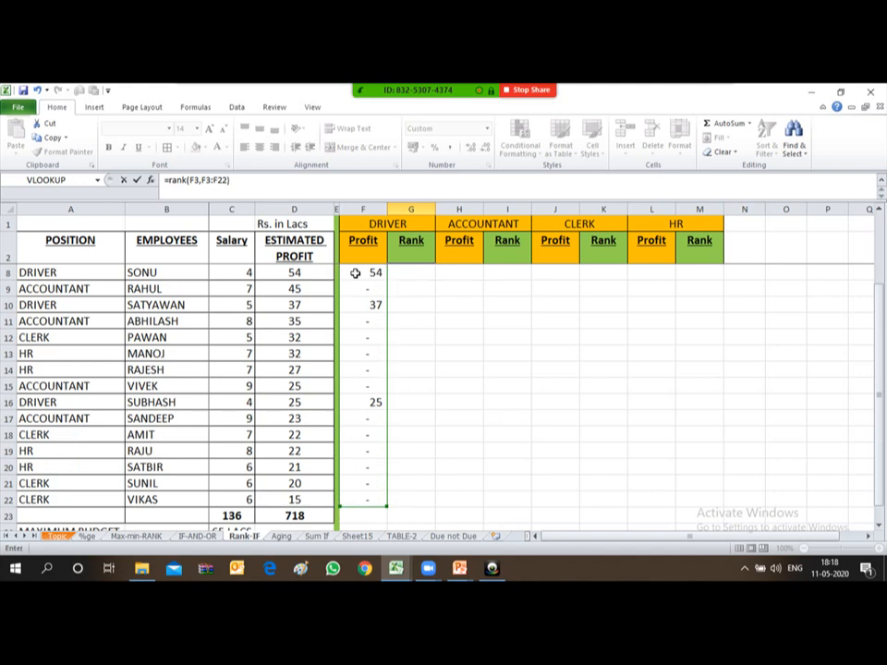
key("ctrl+Return")
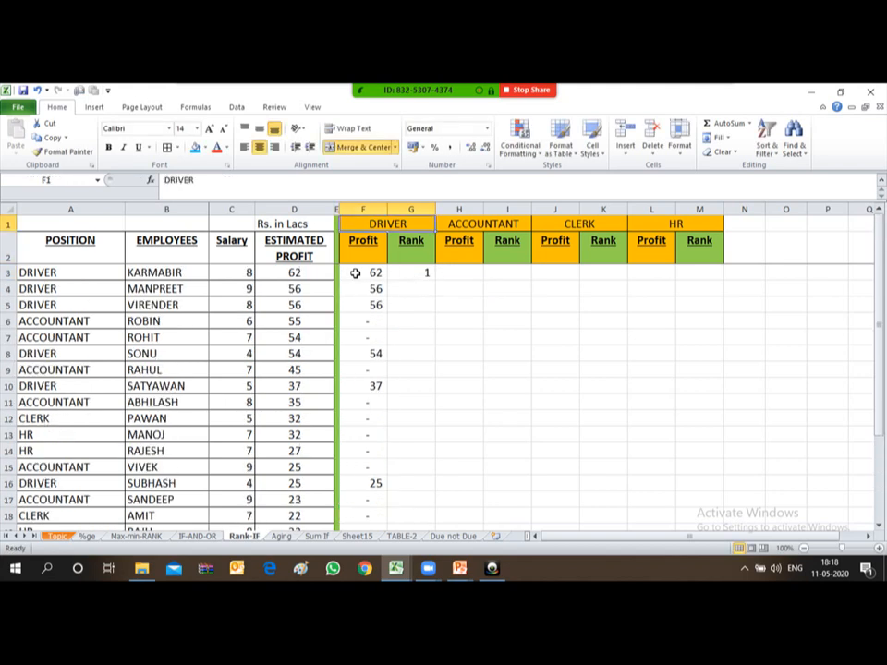
Make the range in the G3 rank formula absolute so it reads =RANK(F3,$F$3:$F$22).
key("F2")
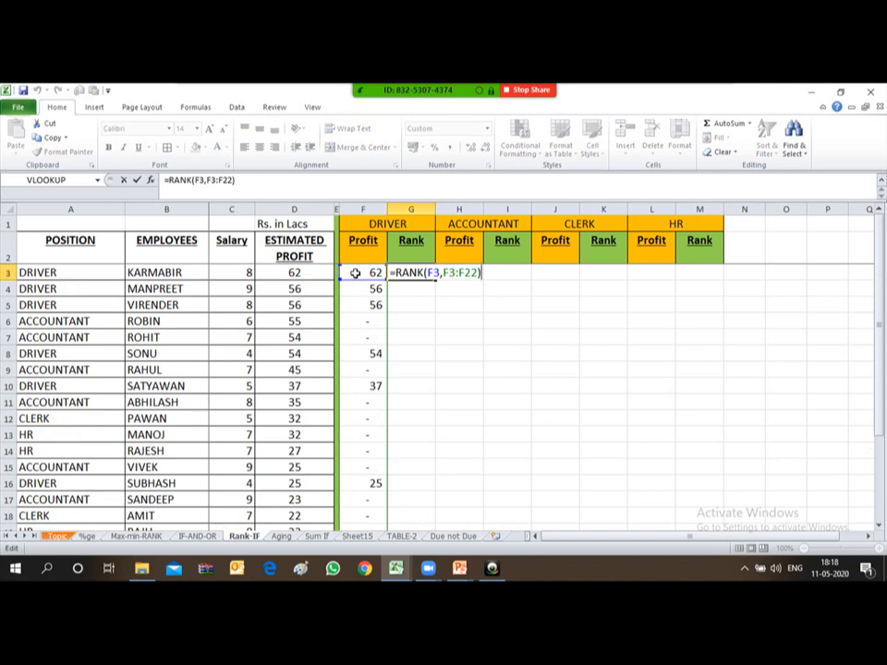
key("Left")
key("Left")
key("Left")
key("Left")
key("Left")
key("Left")
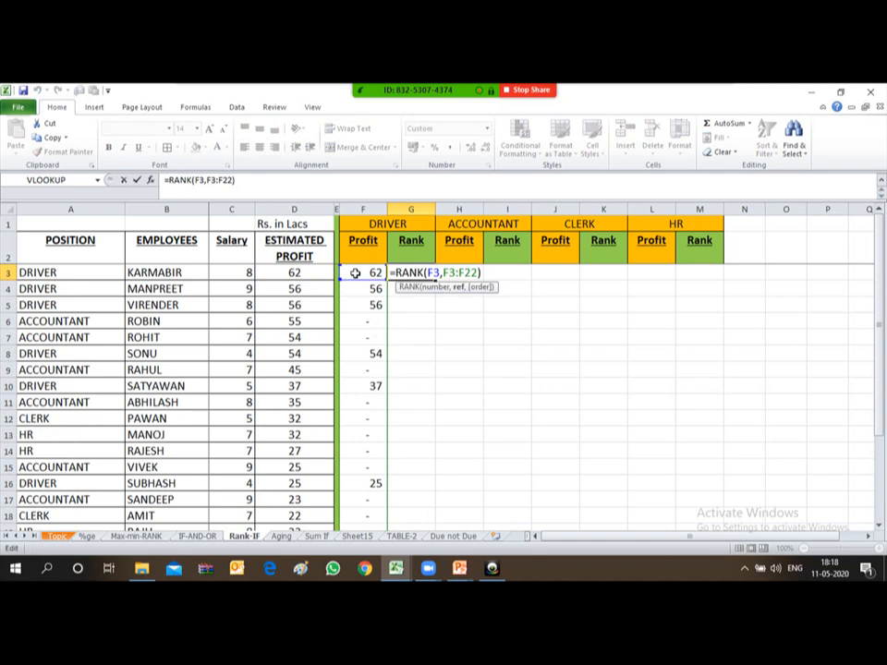
key("F4")
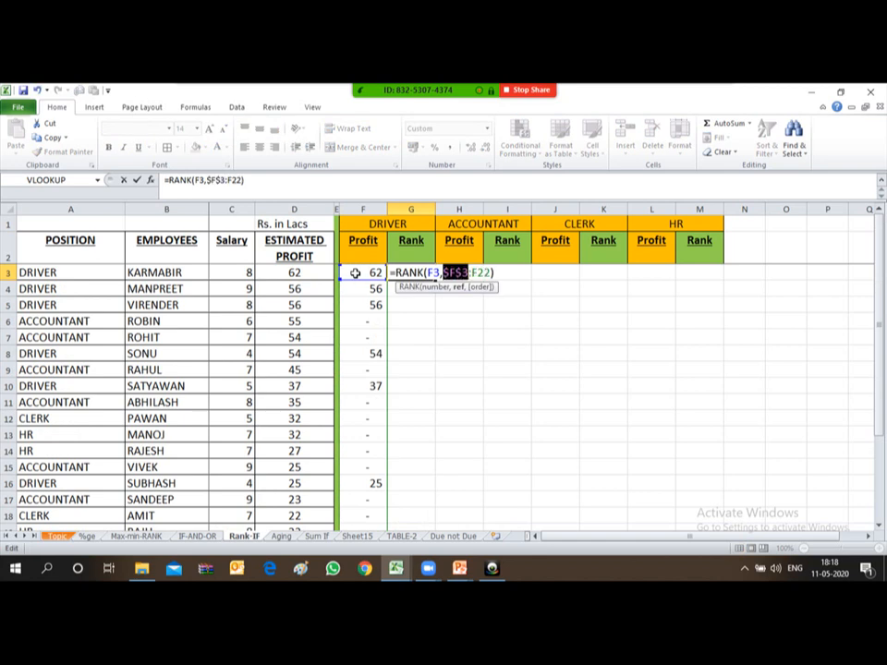
key("Right")
key("F4")
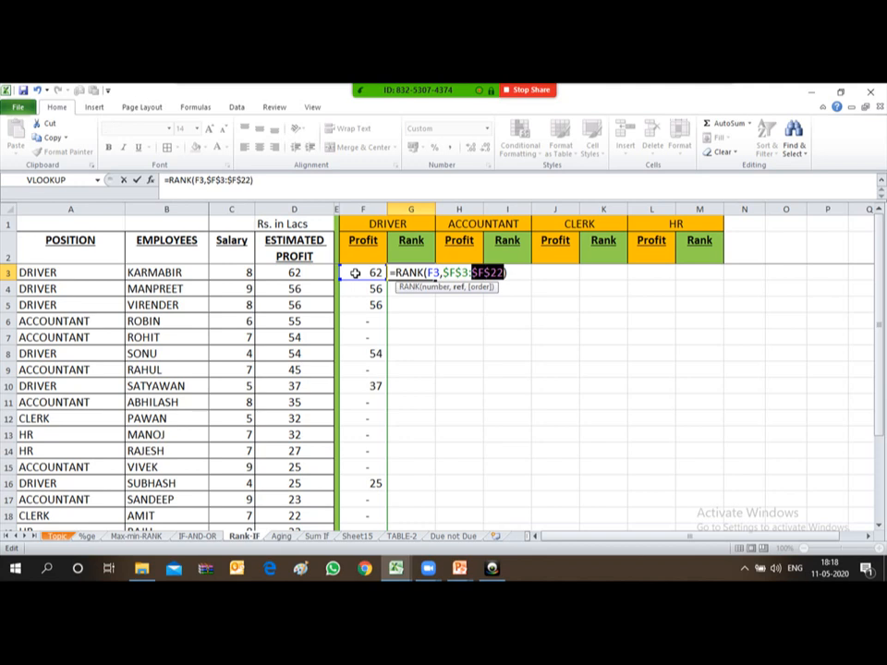
key("Right")
key("ctrl+Return")
Copy the Driver Rank formula from G3 to all employee rows in G3:G22.
key("ctrl+c")
key("Left")
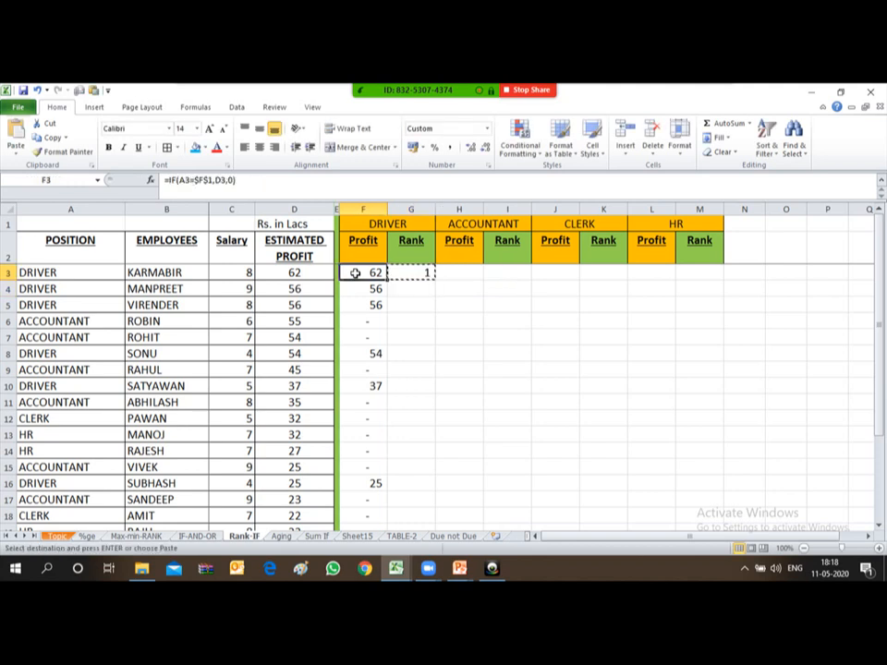
key("ctrl+Down")
key("Right")
key("ctrl+shift+Up")
key("Return")
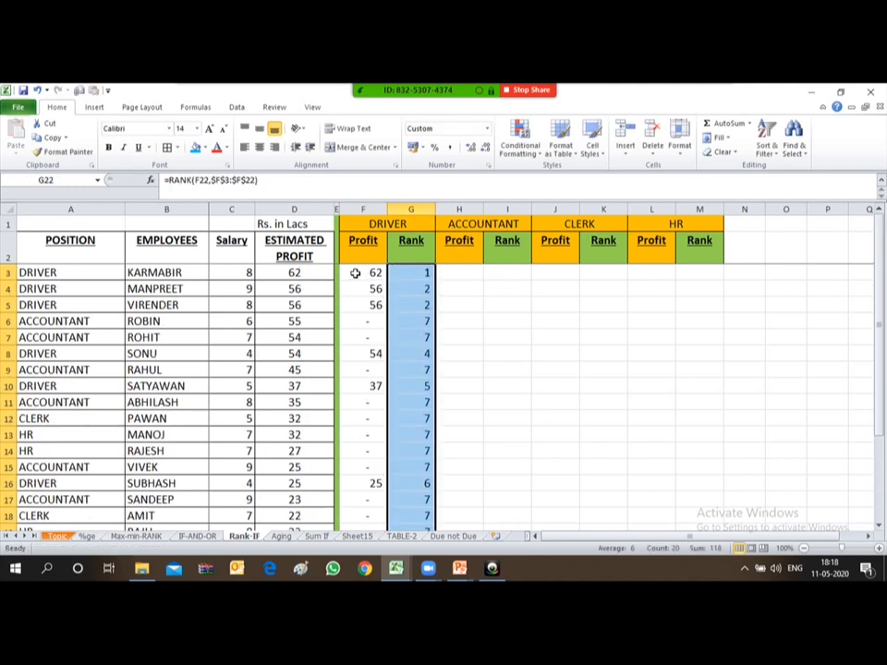
Review the Driver Rank results in column G, comparing rows with a profit to rows without one.
key("ctrl+Up")
key("Down")
key("Down")
key("Down")
key("Down")
key("Down")
key("Up")
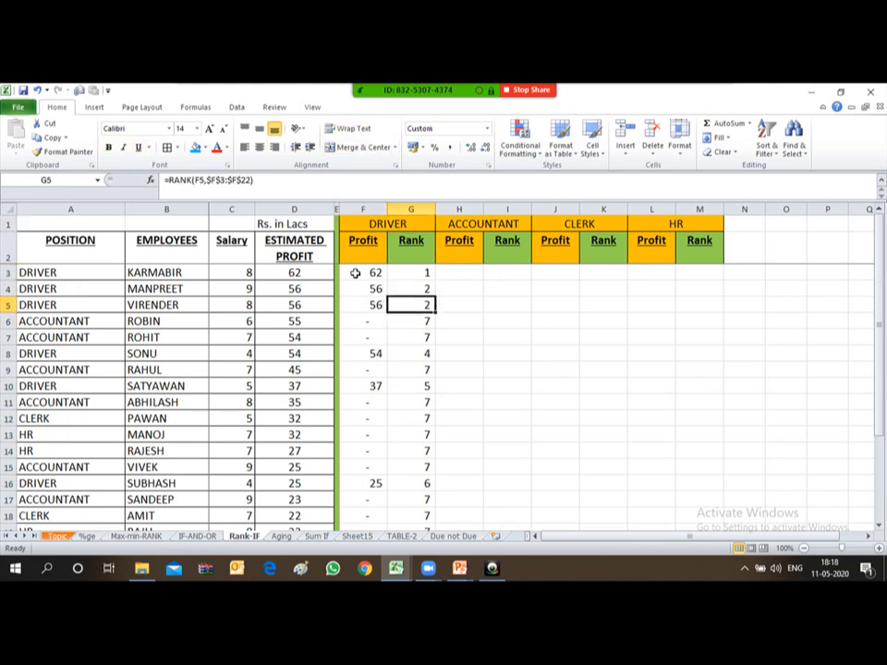
key("Up")
key("Up")
key("Down")
key("Down")
key("Down")
key("Down")
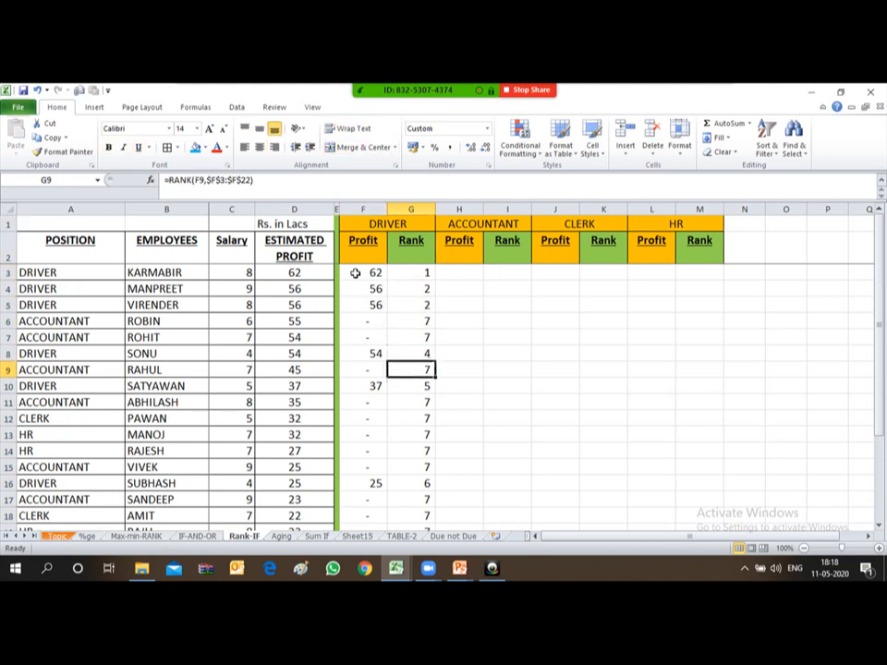
key("Up")
key("Up")
key("Up")
key("Up")
key("Up")
key("Down")
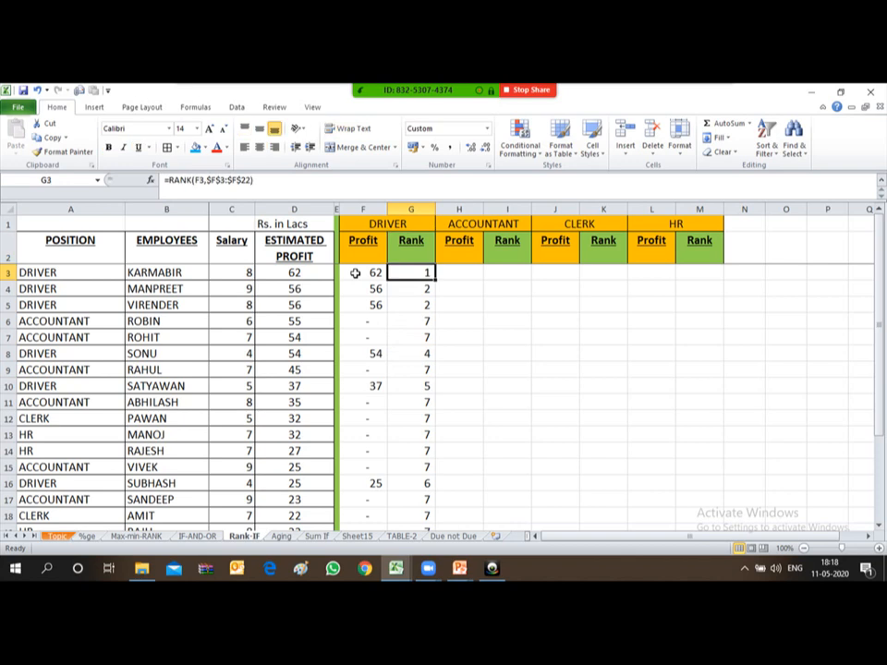
Wrap the G3 rank formula in an IF test so it reads =IF(F3=0," ",RANK(F3,$F$3:$F$22)).
key("F2")
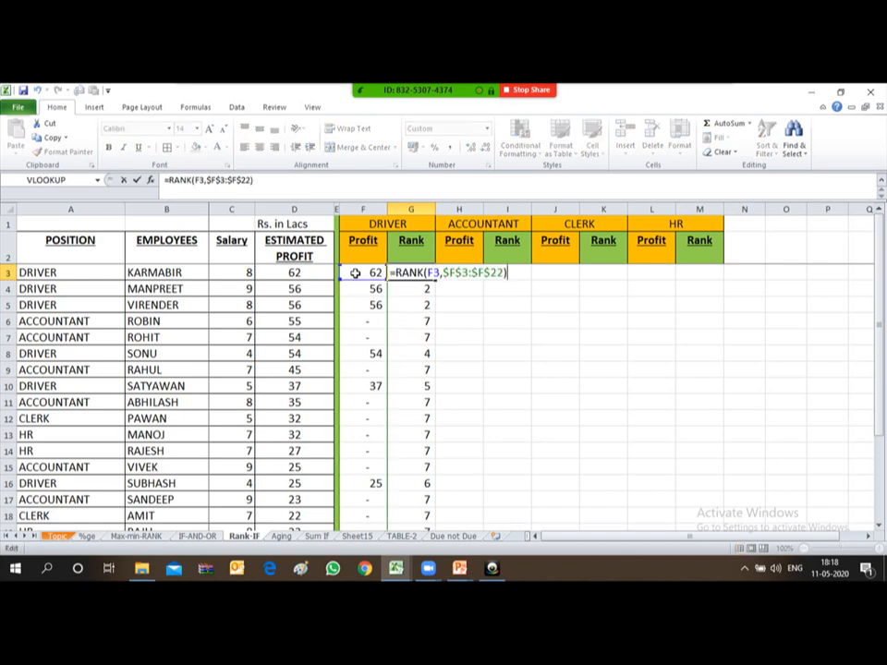
key("Left")
key("Left")
key("Left")
key("Left")
key("Left")
key("Left")
key("Left")
key("Left")
key("Left")
key("Left")
key("Left")
key("Left")
key("Left")
key("Left")
key("Left")
key("Left")
key("Left")
key("Left")
key("Left")
type("if(")
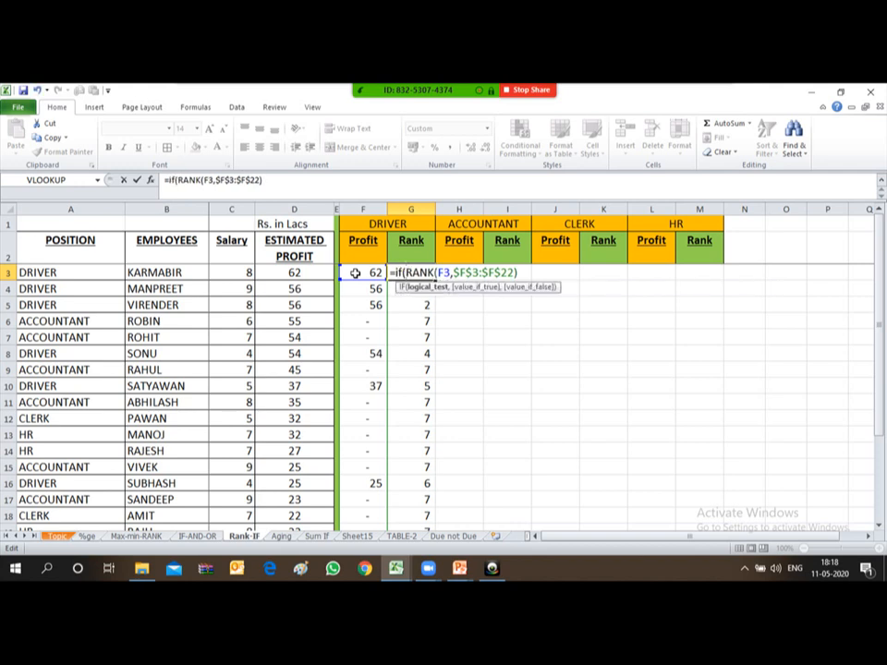
left_click(354, 272)
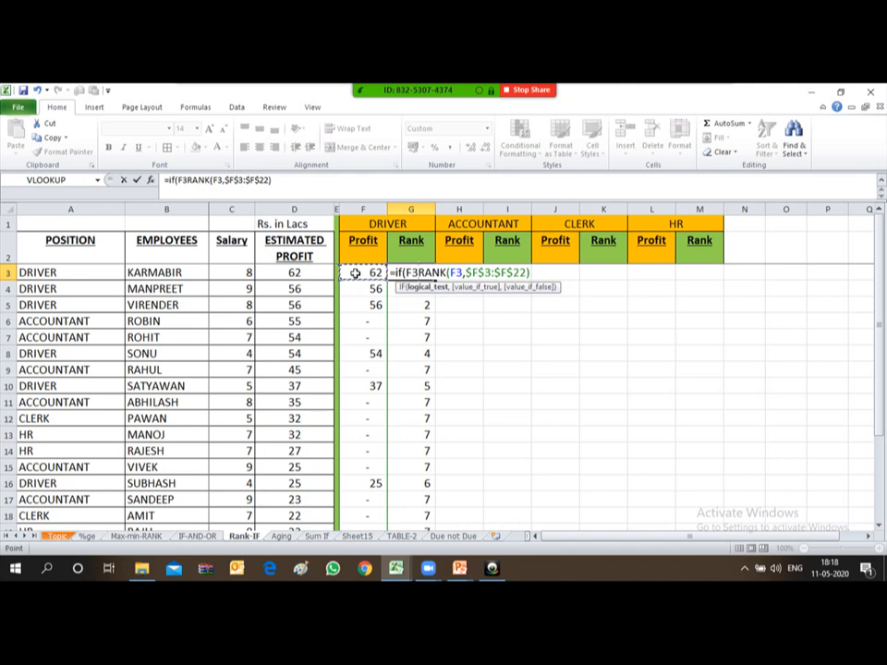
type("=0")
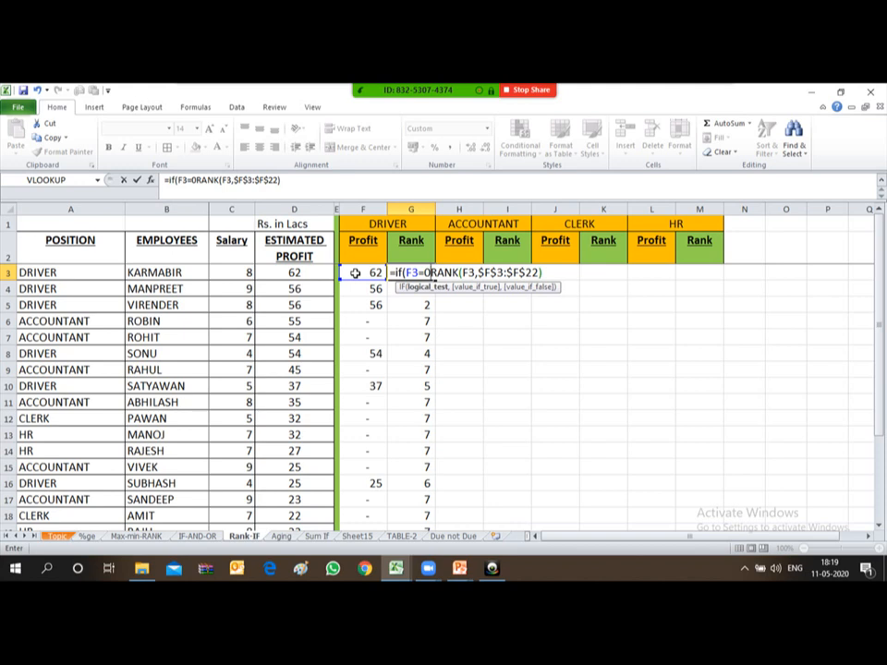
type(",\"")
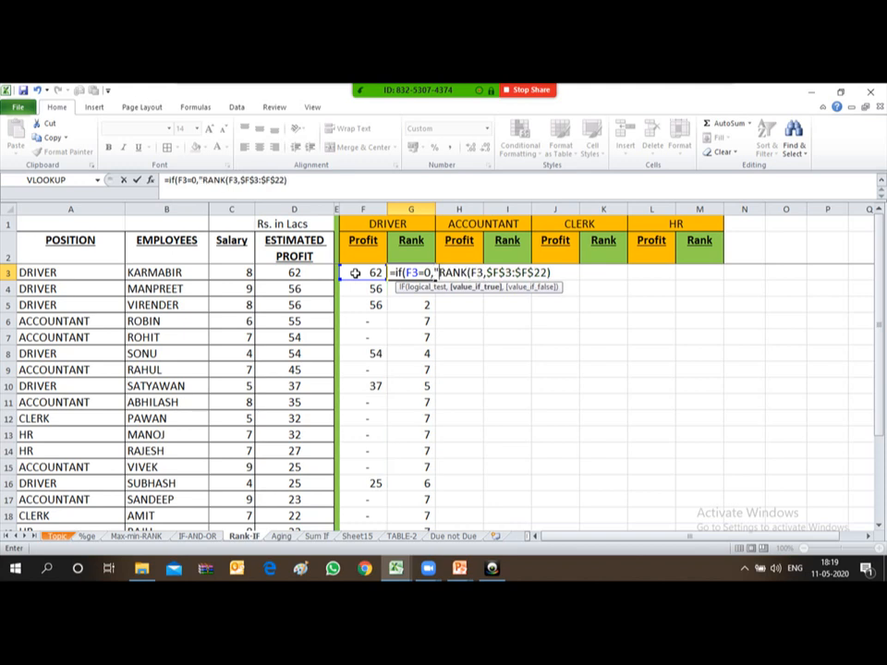
type(" \"")
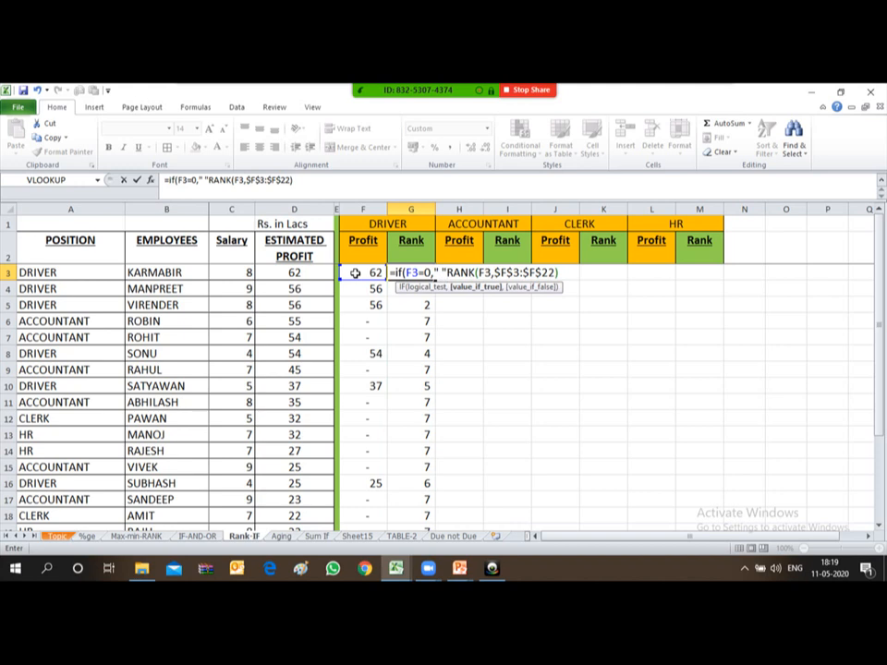
type(",")
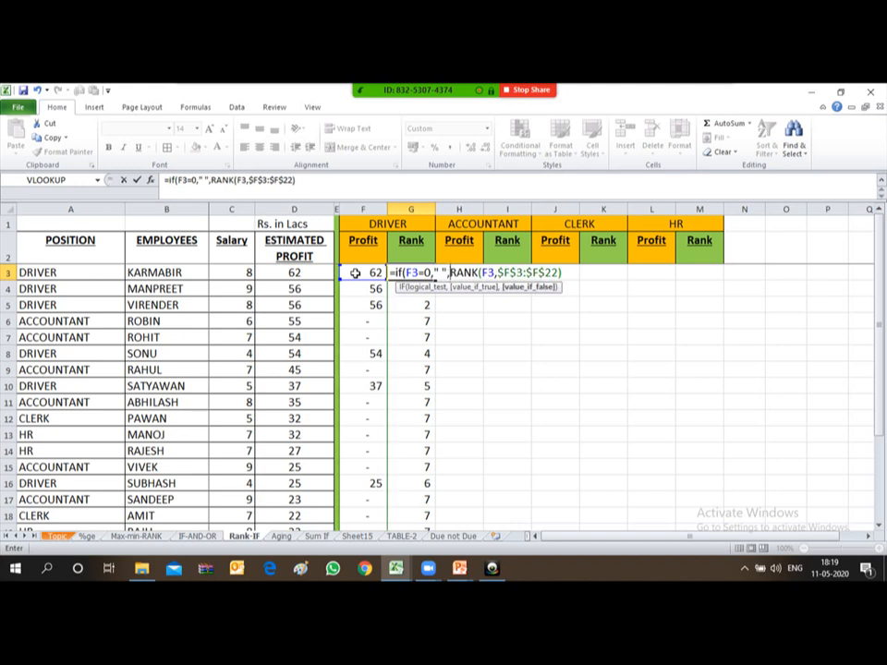
left_click(569, 271)
type(")")
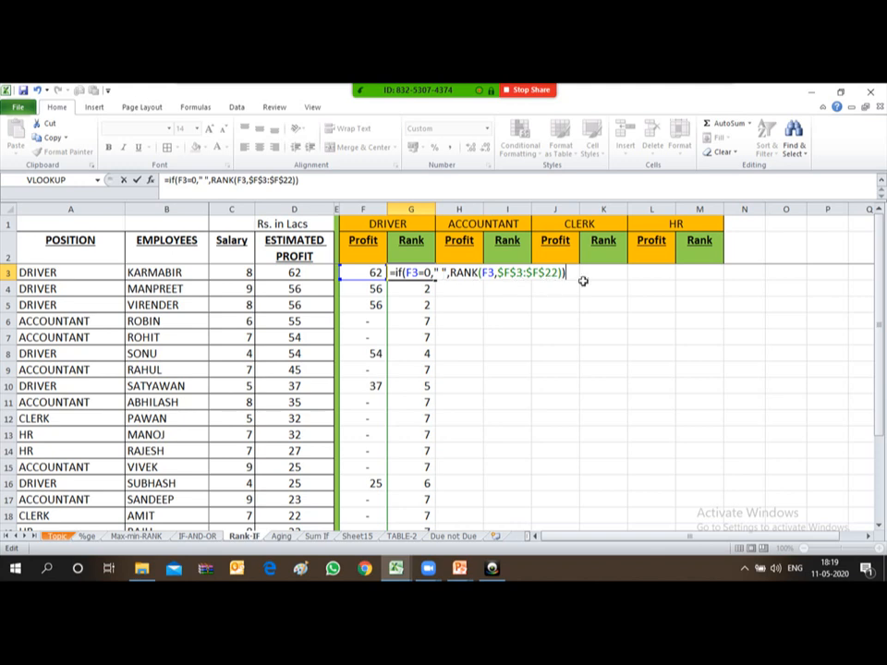
key("Return")
key("Up")
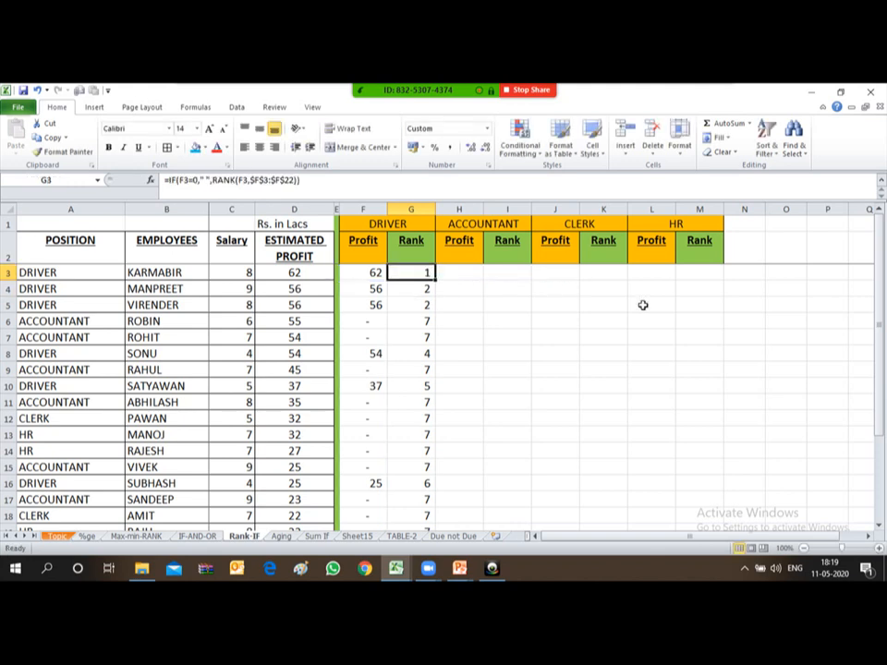
Copy the IF-wrapped rank formula from G3 down to all employee rows in the Driver Rank column.
key("ctrl+c")
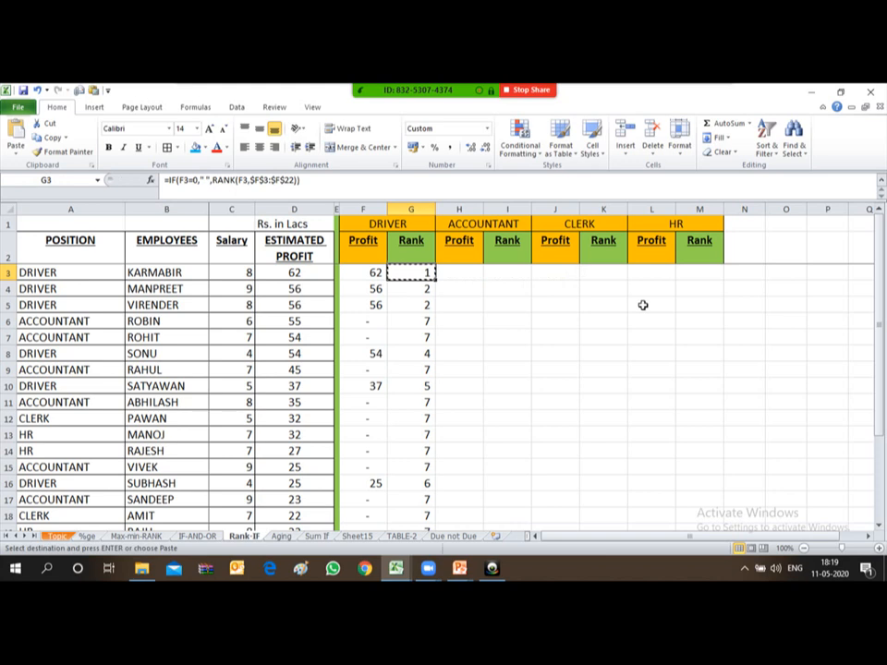
key("ctrl+shift+Down")
key("Return")
Check the Driver Rank column row by row for blanks beside non-drivers and for tied ranks.
key("Up")
key("Down")
key("Down")
key("Down")
key("Down")
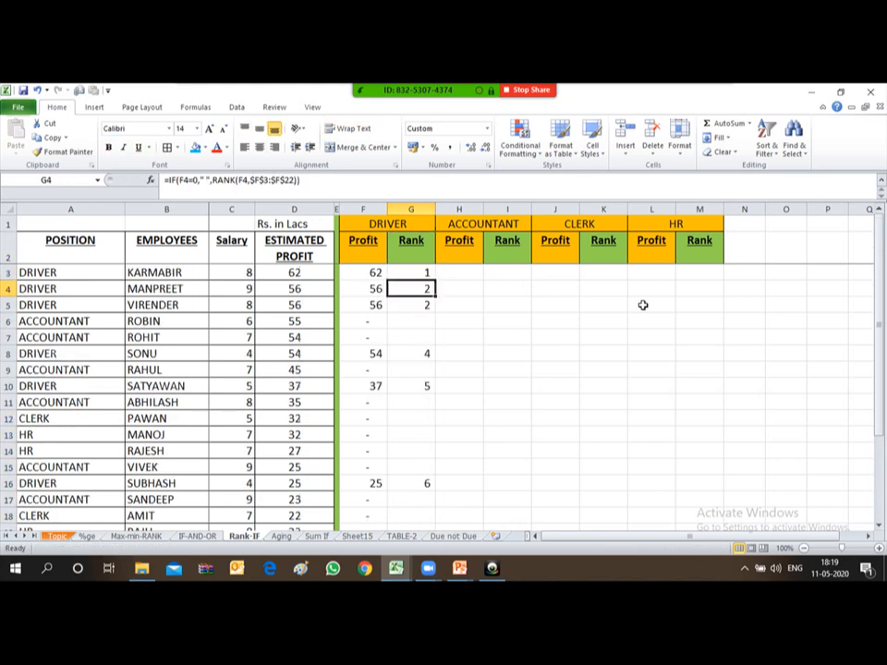
key("Up")
key("Up")
key("Down")
key("Down")
key("Down")
key("Down")
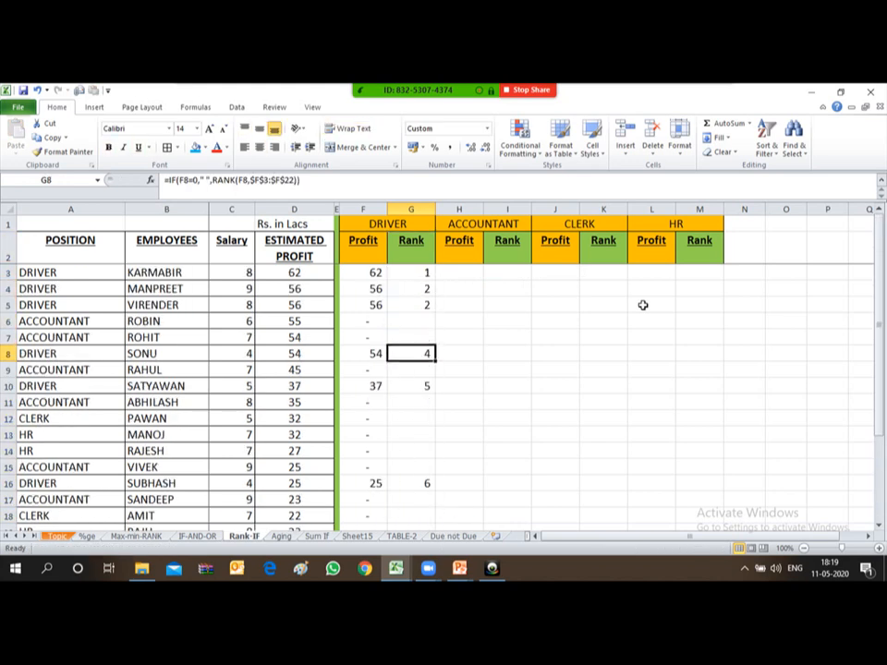
key("Up")
key("Up")
key("Up")
key("Up")
key("Up")
key("Down")
key("Down")
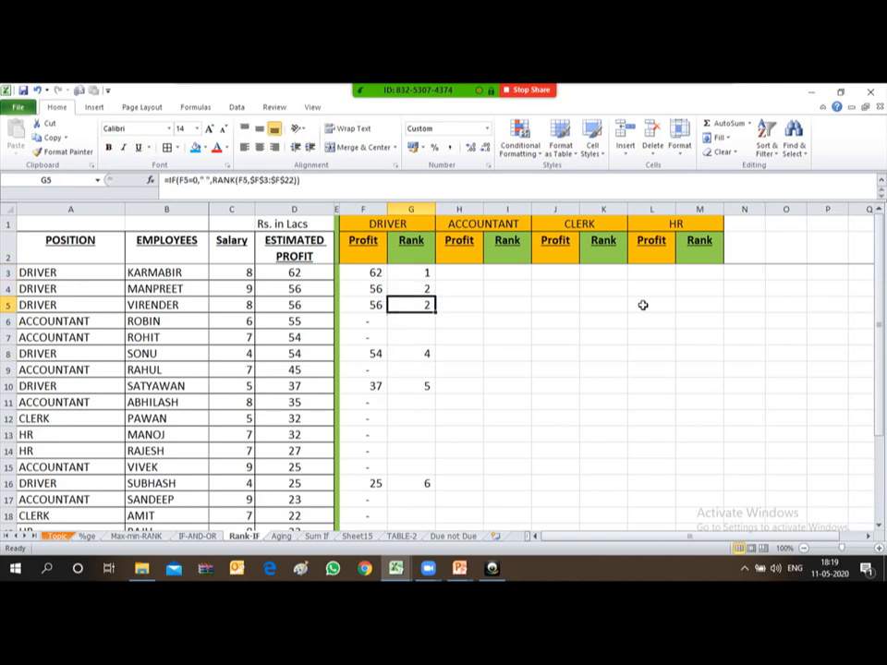
key("Down")
key("Down")
key("Down")
key("Down")
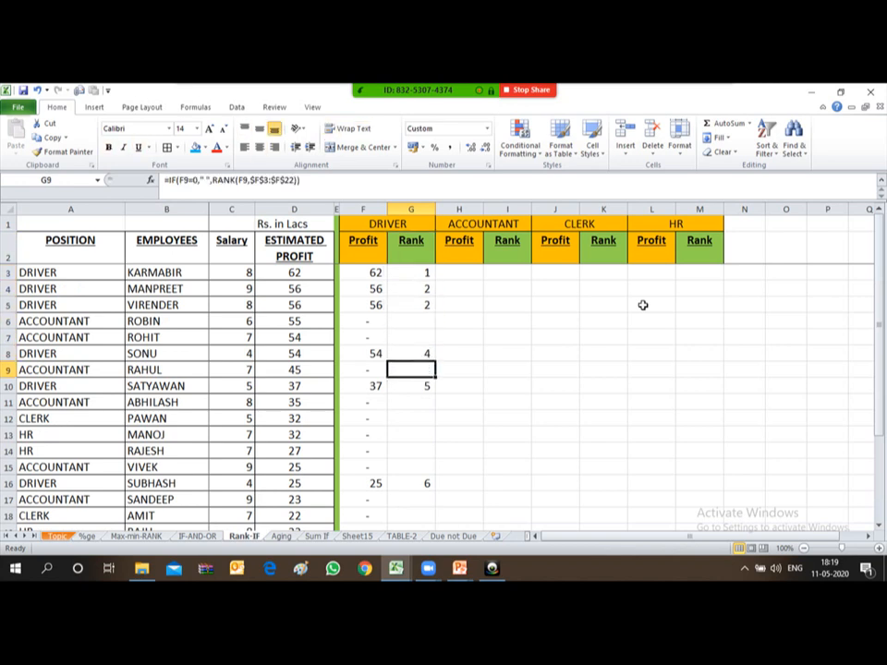
key("Down")
key("Down")
key("Down")
key("Down")
key("Up")
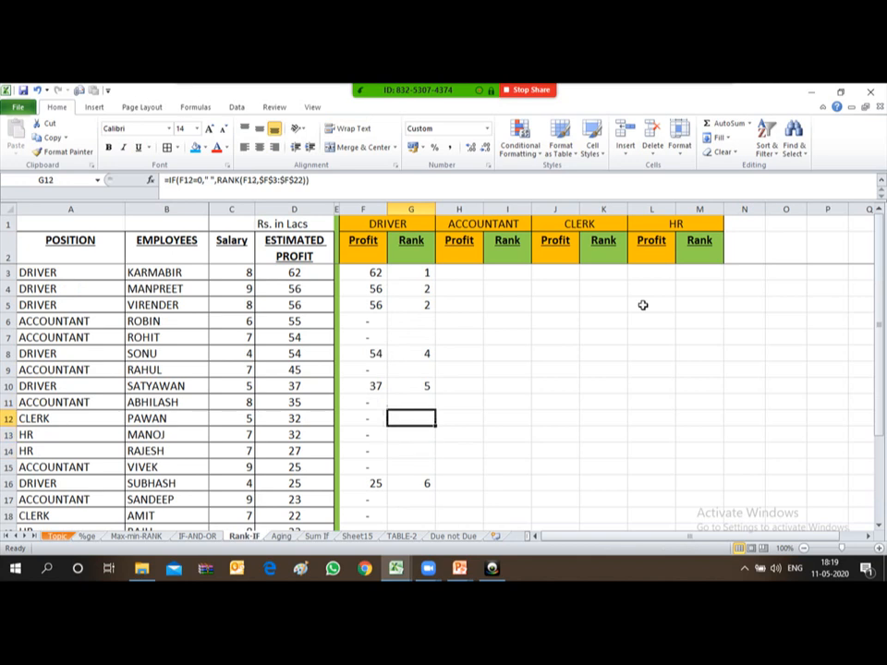
key("Up")
key("Up")
key("Up")
key("Up")
key("Up")
key("Up")
key("Up")
key("Up")
key("Up")
key("Up")
key("Down")
key("Down")
key("Down")
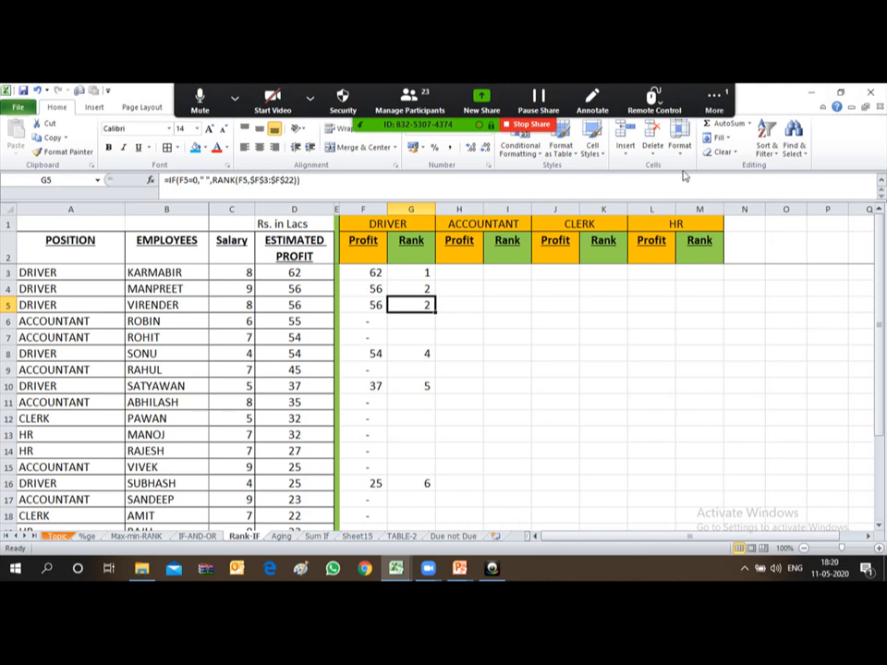
Read the participants' questions and replies in the Zoom meeting chat and close the chat window.
left_click(714, 102)
left_click(722, 129)
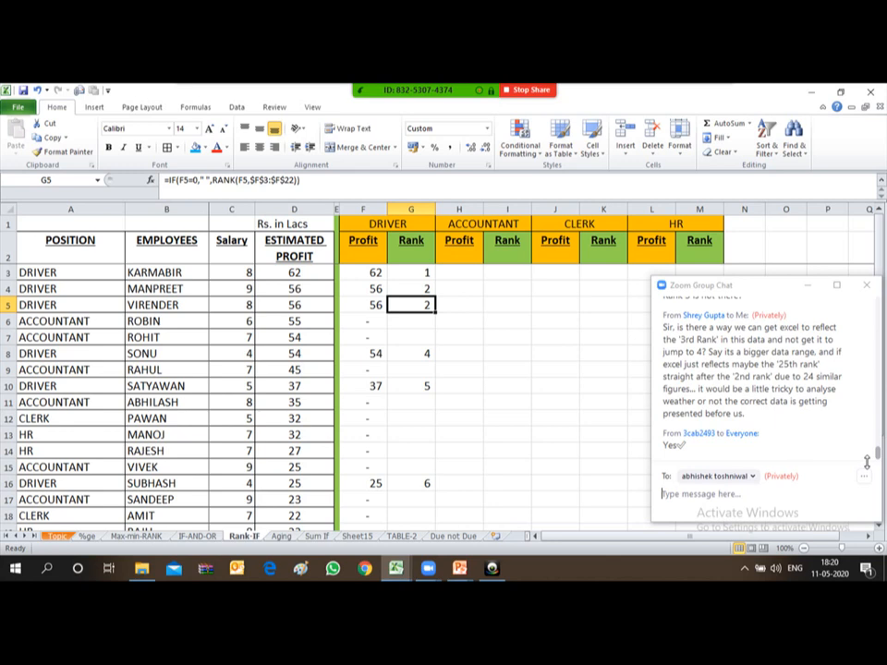
left_click(872, 290)
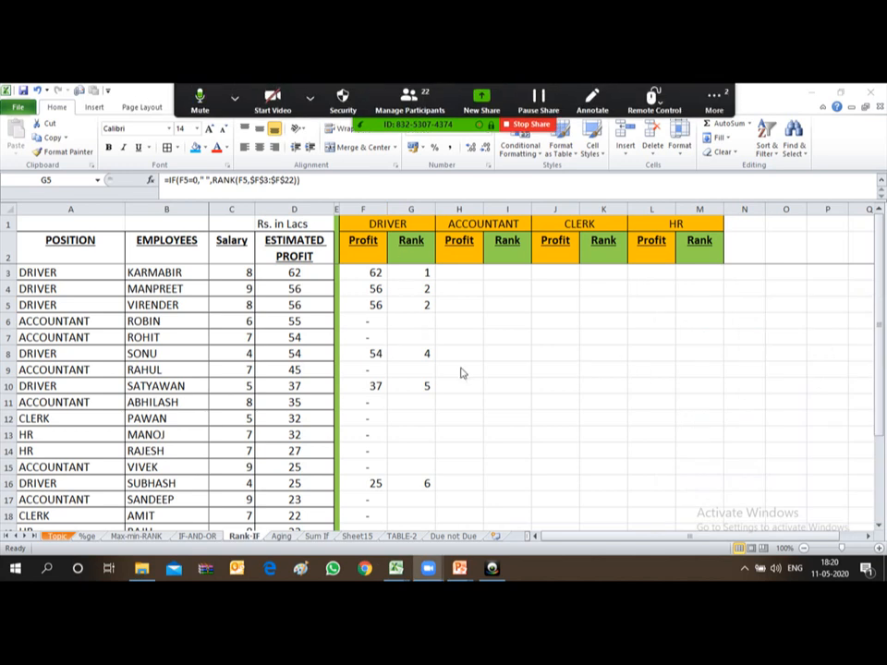
left_click(717, 100)
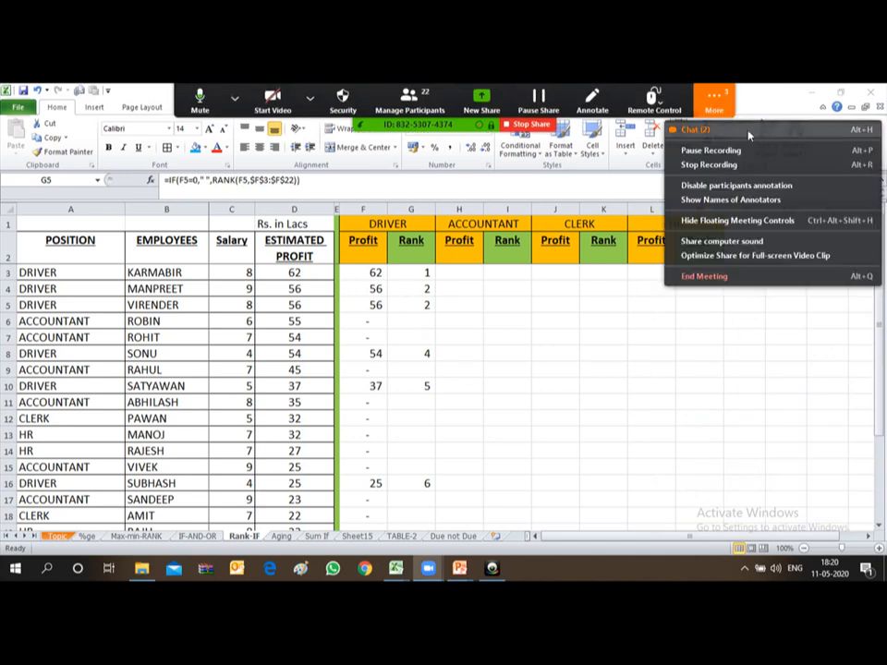
left_click(695, 129)
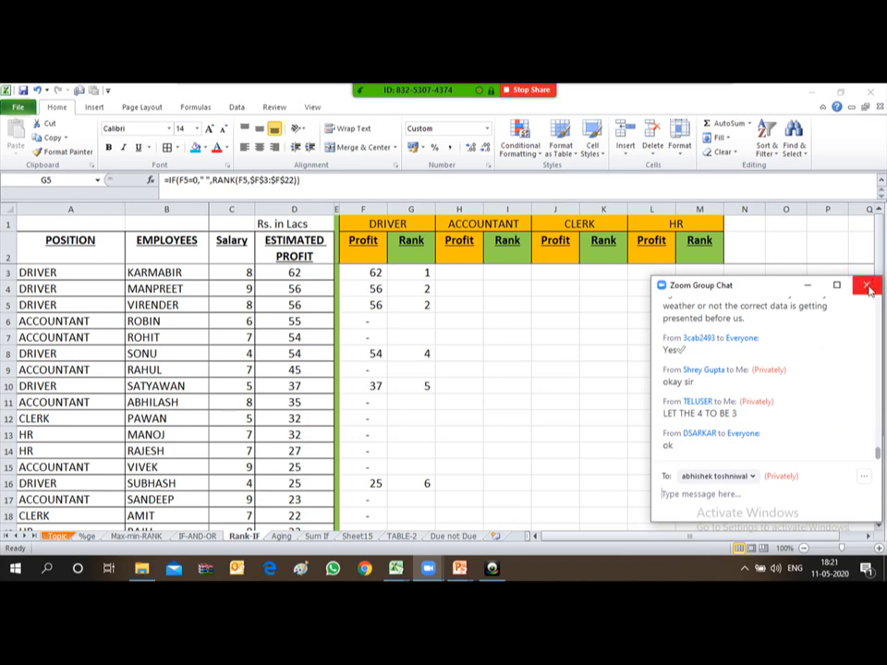
left_click(866, 286)
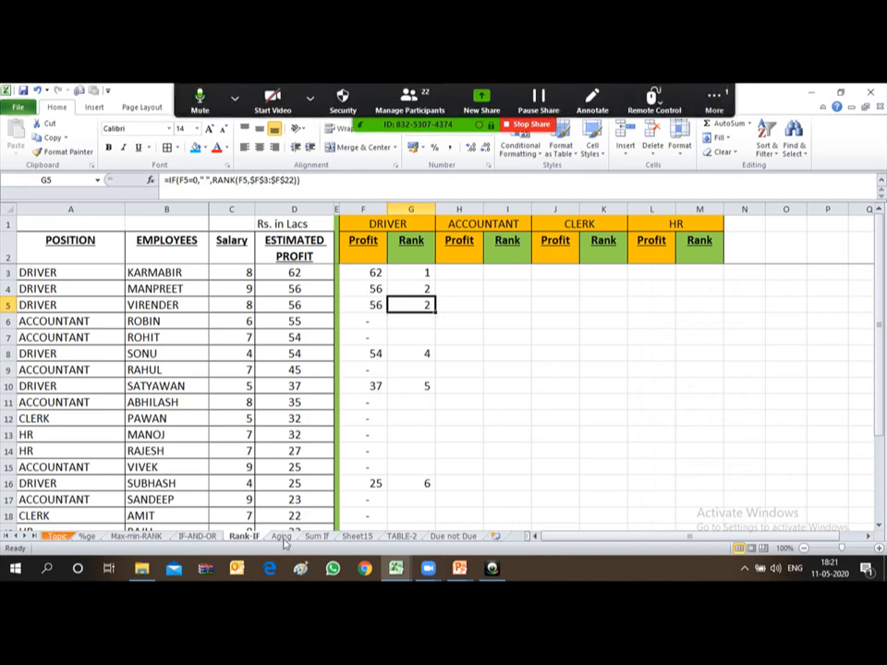
Open the Aging sheet and go to cell A1 above its header row.
left_click(282, 538)
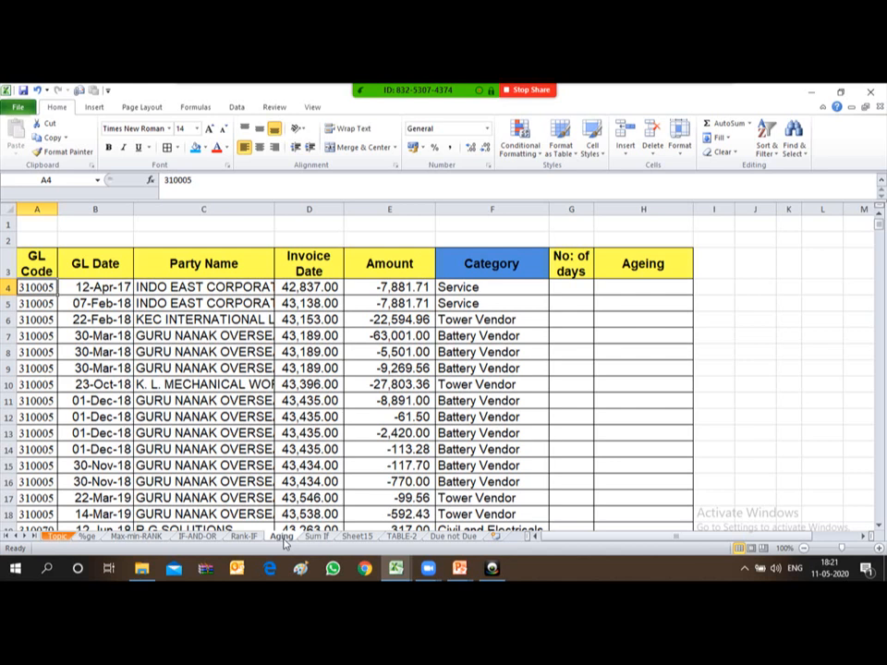
key("Up")
key("Up")
key("Up")
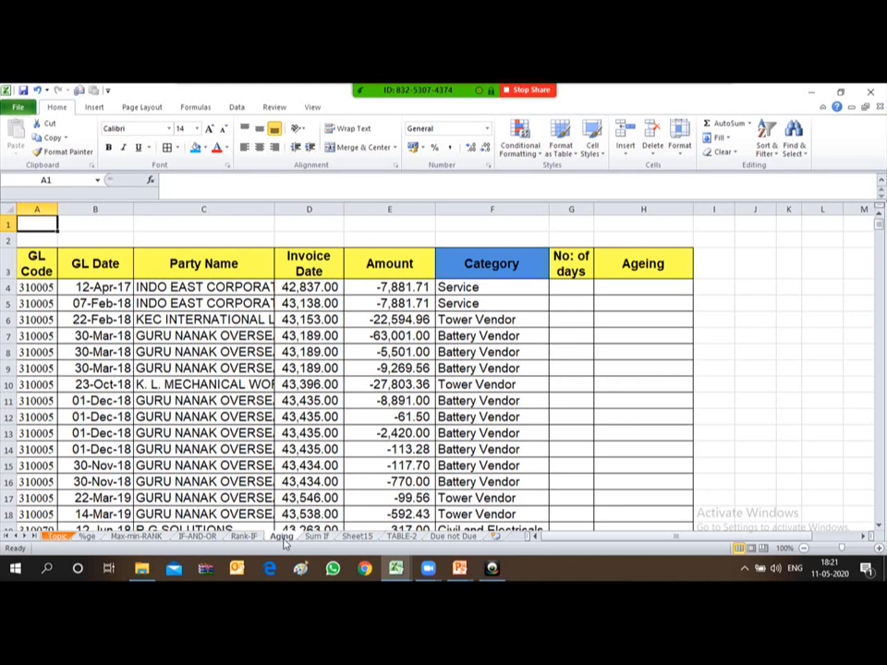
key("Down")
key("Down")
key("Down")
key("Up")
key("Up")
key("Up")
Examine the GL Code, GL Date, Party Name and Invoice Date columns, following the invoice dates down to the last row.
left_click(35, 209)
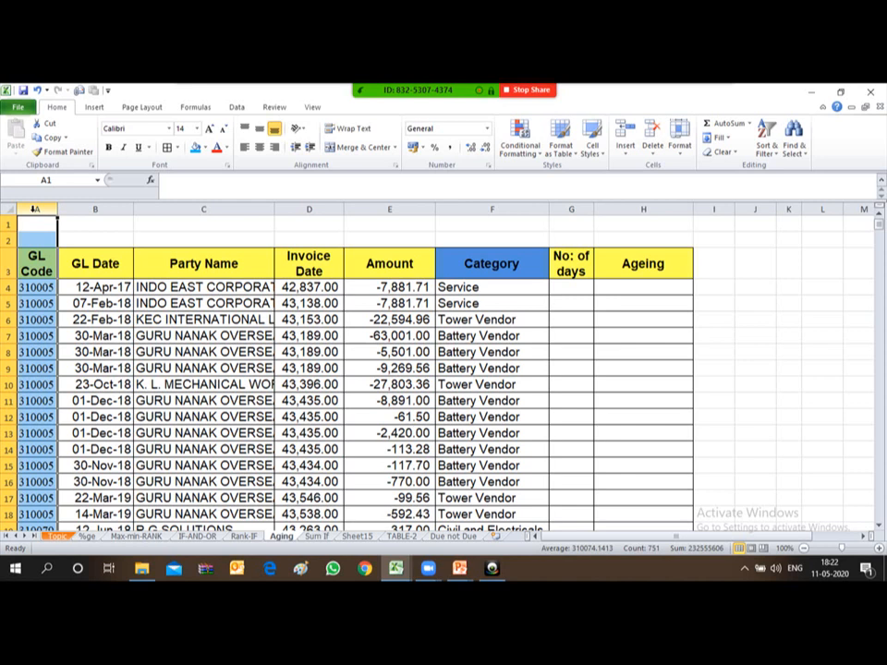
left_click(96, 209)
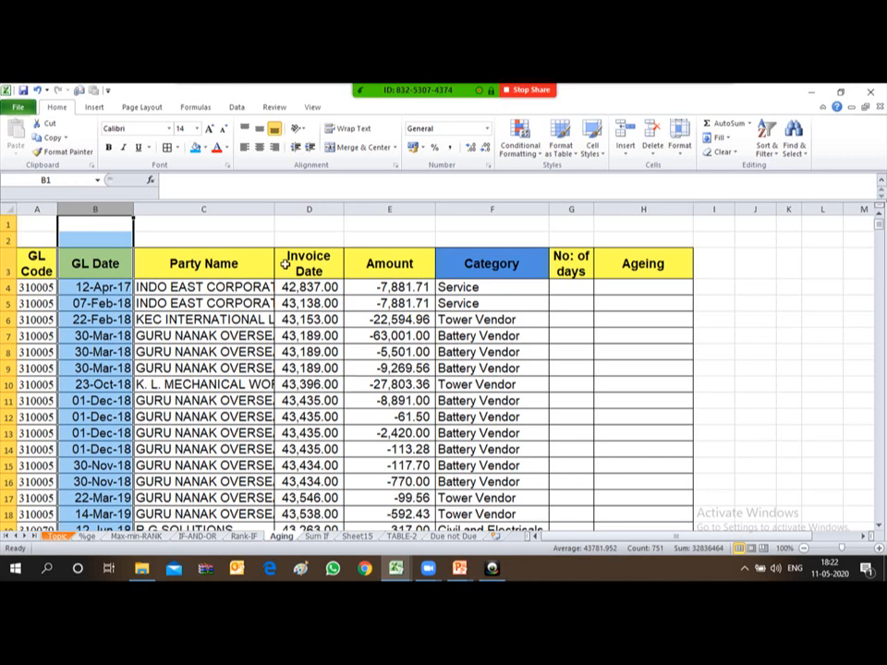
left_click(194, 207)
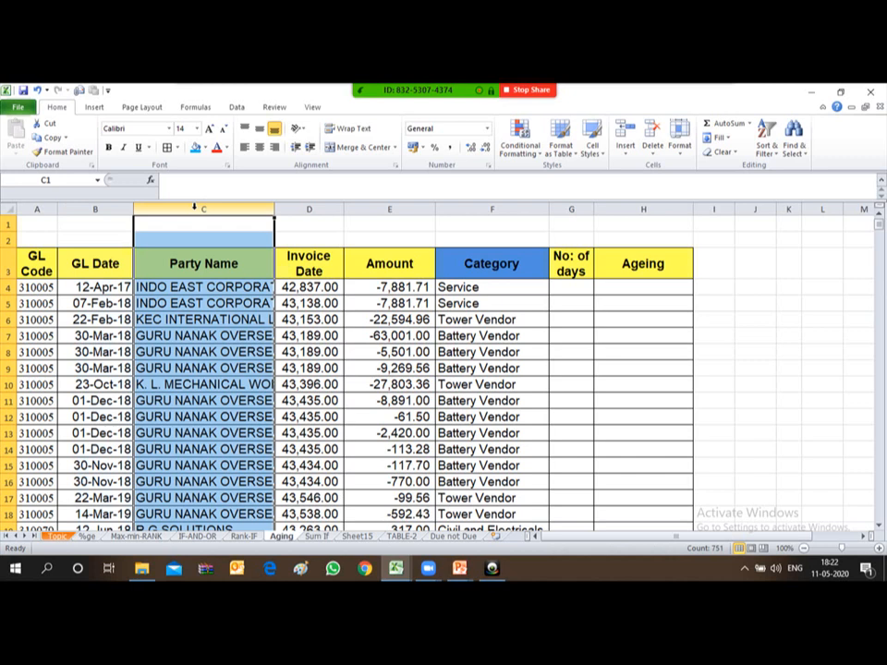
left_click(302, 206)
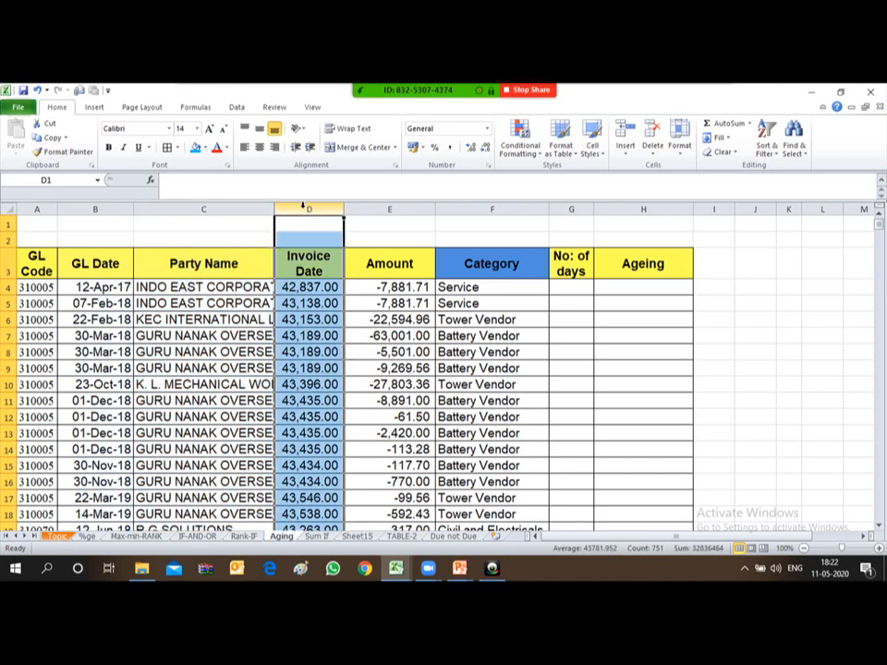
left_click(293, 287)
key("Down")
key("Down")
key("Down")
key("Down")
key("Down")
key("Down")
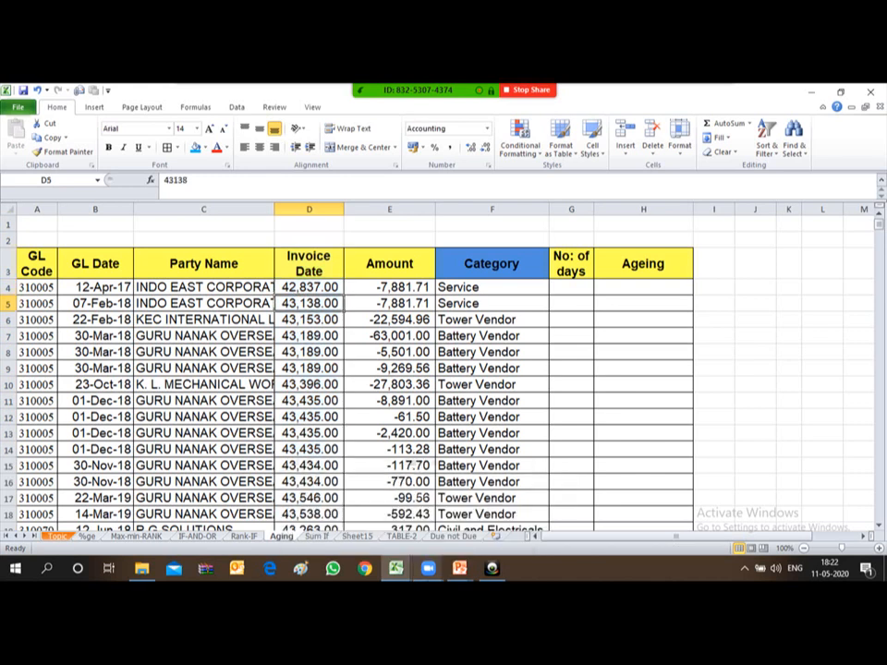
key("Down")
key("ctrl+Down")
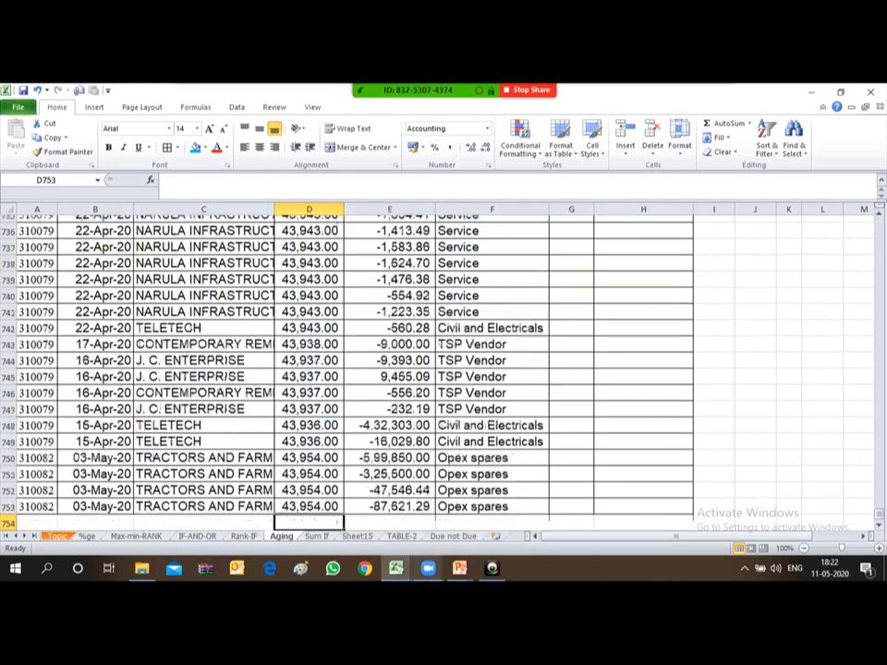
key("Down")
key("ctrl+Up")
key("ctrl+Up")
key("Down")
key("Down")
key("Down")
key("Down")
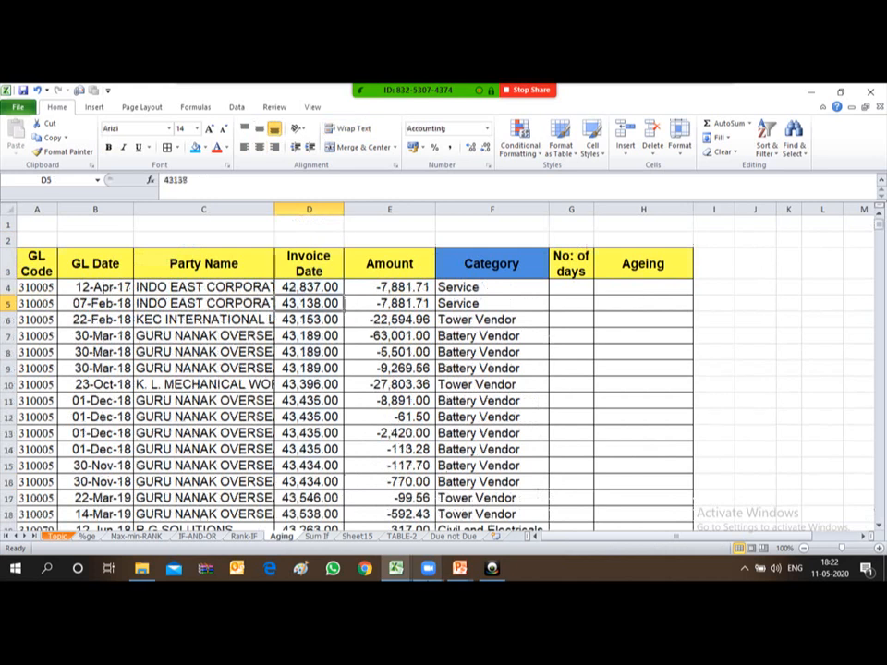
Freeze the panes at cell D4 to lock rows 1 to 3 and columns A to C.
key("Up")
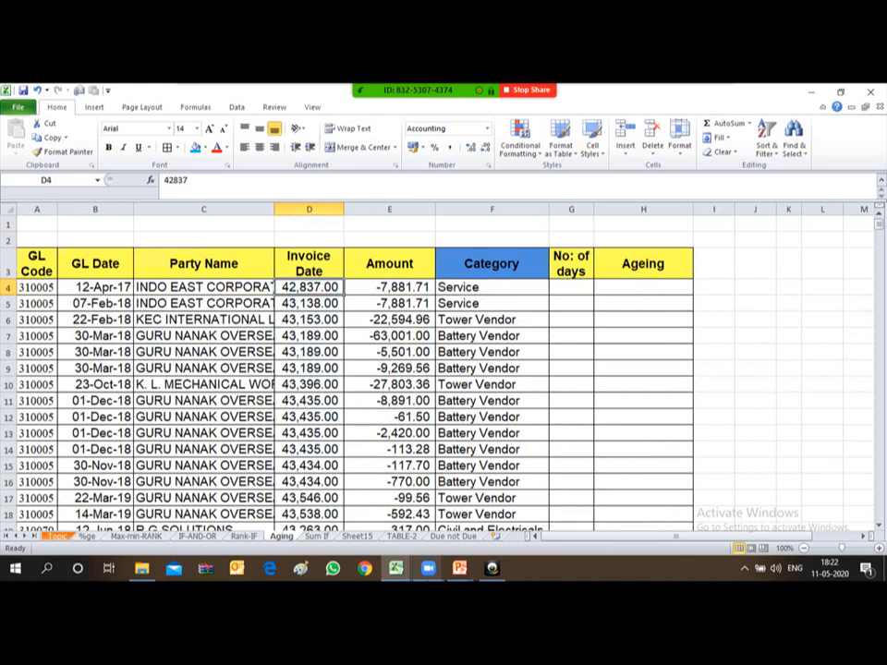
key("alt+w")
key("f")
key("f")
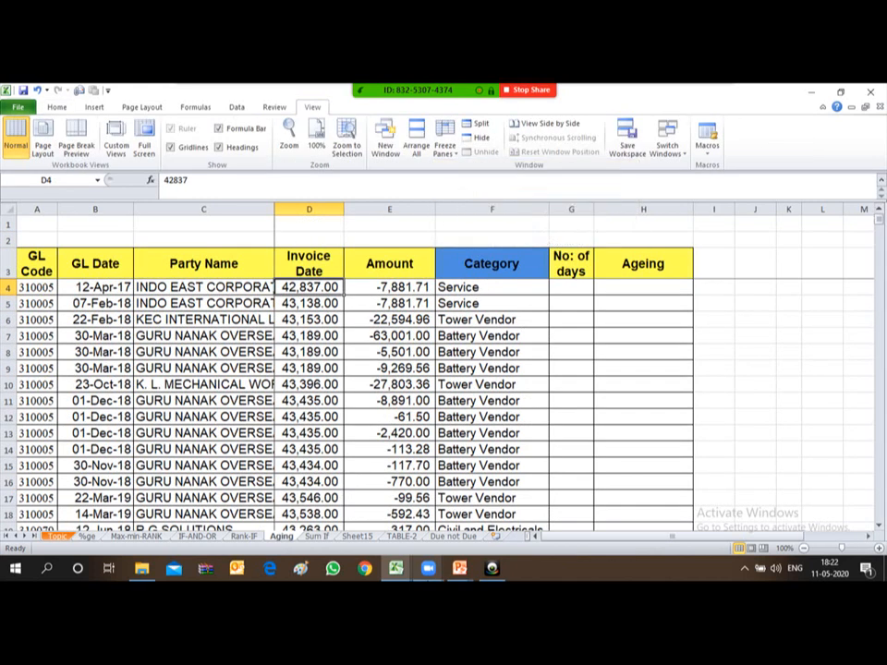
Check the frozen header rows by going down the Invoice Date column and returning to cell D4.
key("Down")
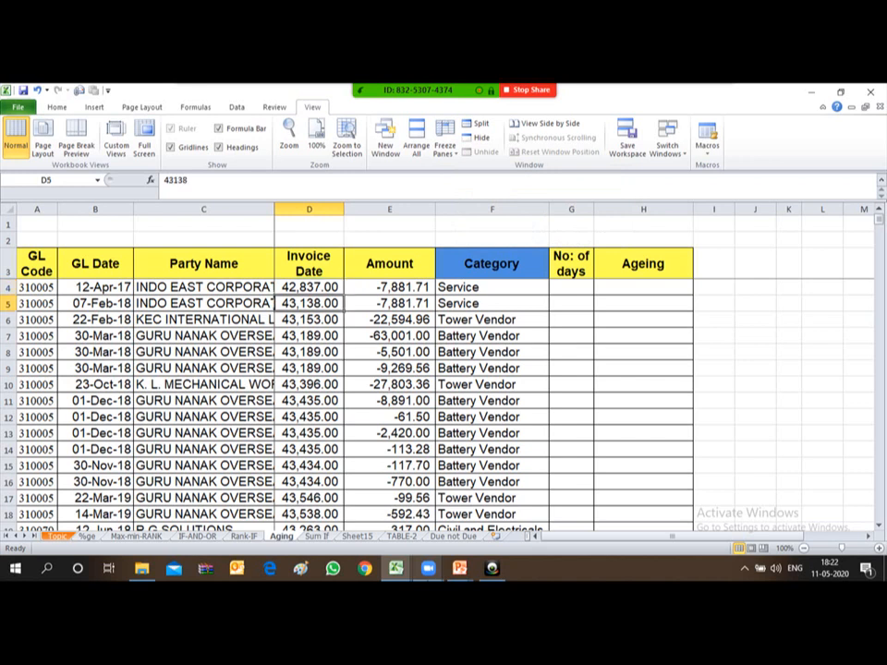
key("Down")
key("Down")
key("Up")
key("Down")
key("Down")
key("Down")
key("Down")
key("Down")
key("Down")
key("Down")
key("Down")
key("Down")
key("Down")
key("Down")
key("Down")
key("Down")
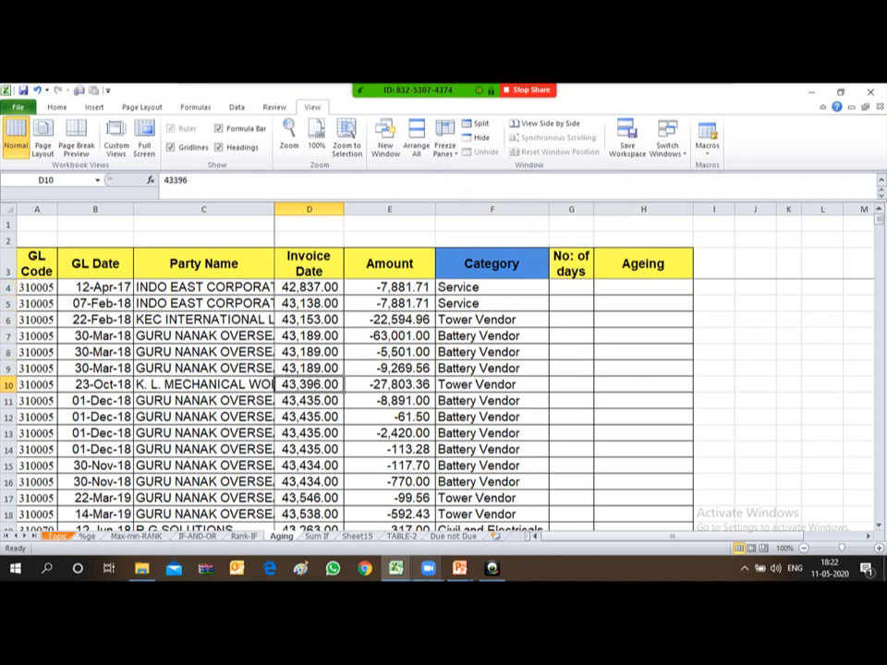
key("Down")
key("Down")
key("Down")
key("Down")
key("Down")
key("Down")
key("Down")
key("Down")
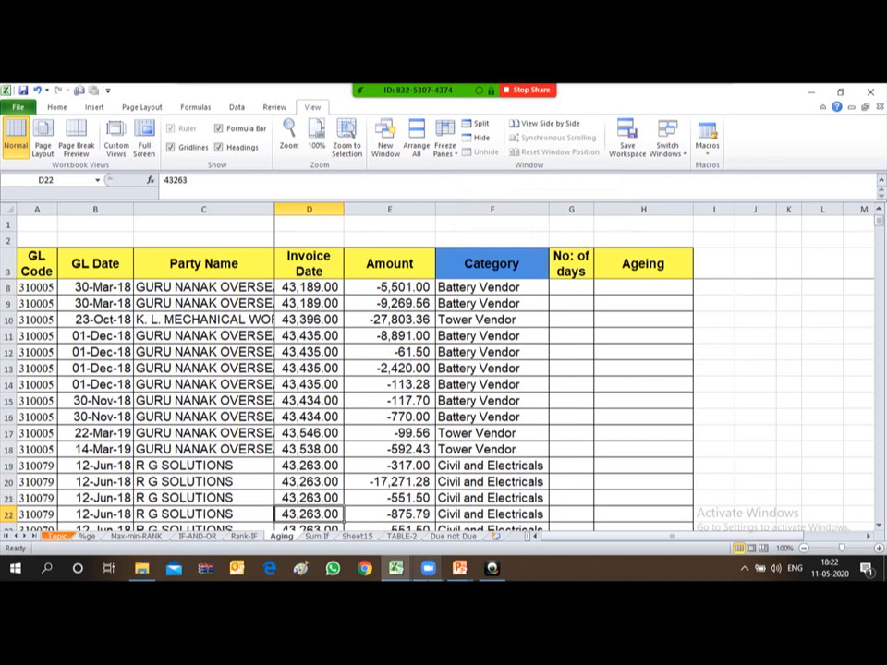
key("Up")
key("Up")
key("Up")
key("Up")
key("Up")
key("Up")
key("Up")
key("Up")
key("Up")
key("Up")
key("Up")
key("Up")
key("Up")
key("Up")
key("Up")
key("Up")
key("Up")
key("Up")
key("Up")
key("Up")
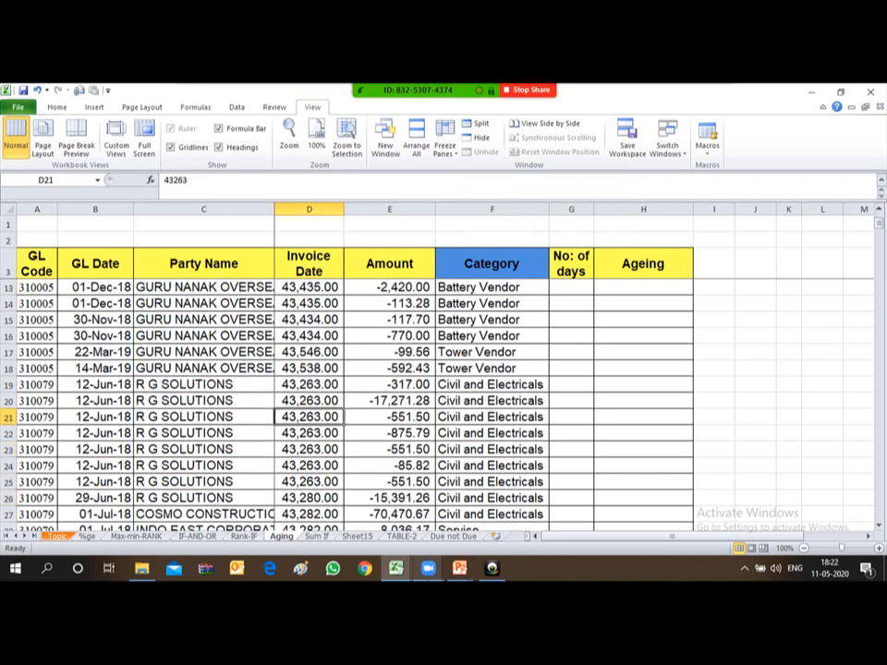
key("Up")
key("Up")
key("Up")
key("Up")
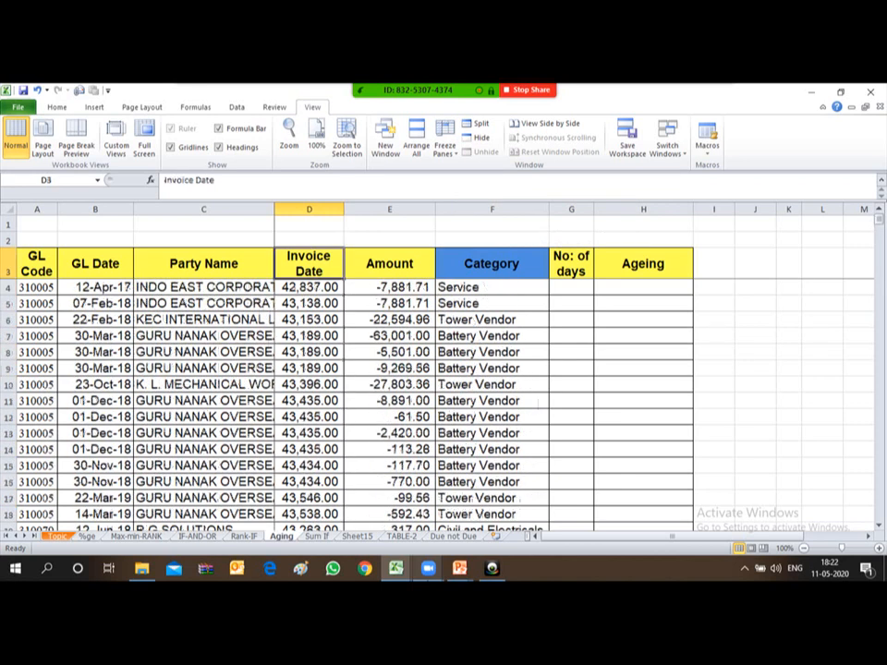
key("Down")
key("Down")
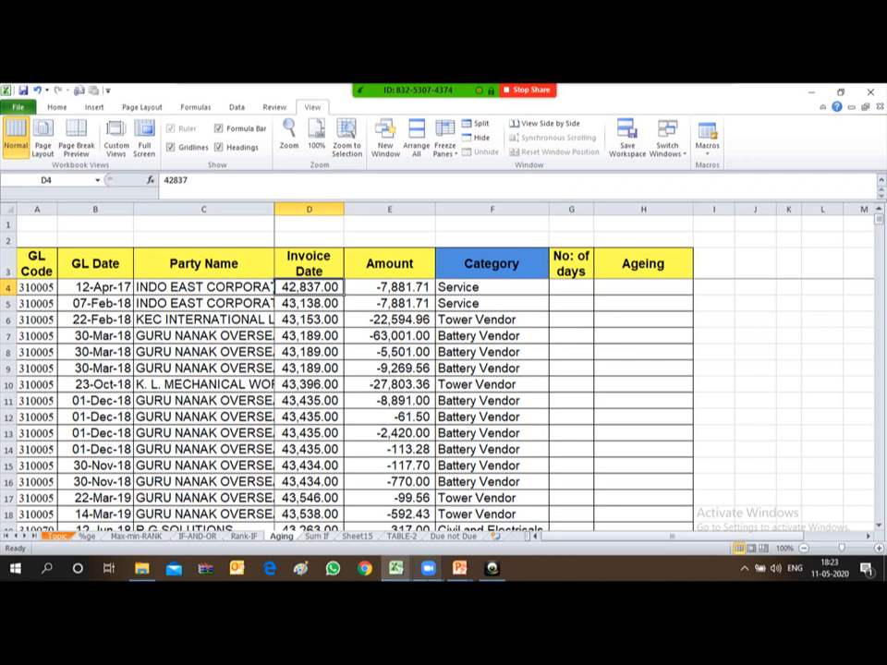
Enter the note Ctrl+Shift+# in cell I4 beside the Ageing column.
key("Right")
key("Right")
key("Right")
key("Right")
key("Right")
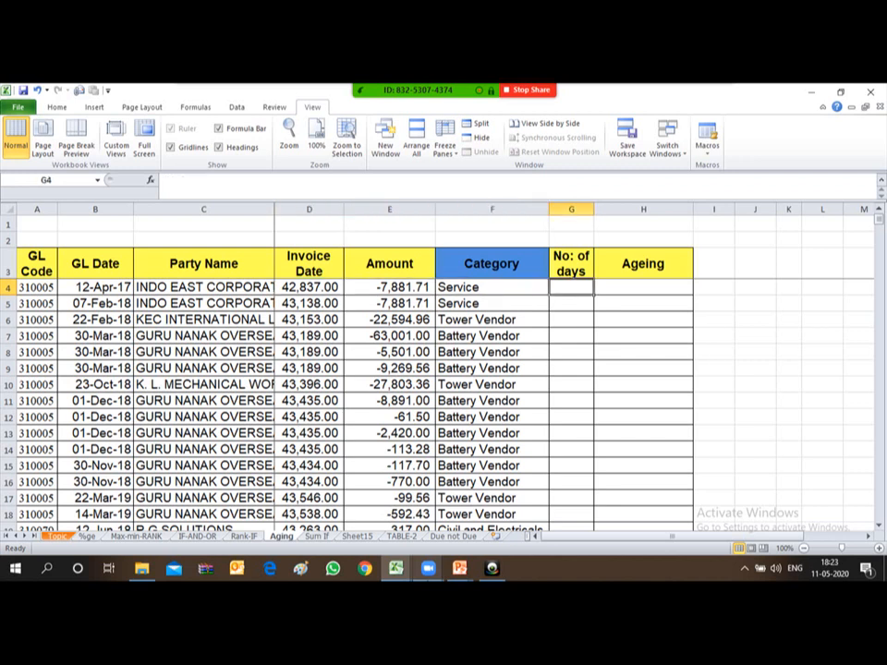
type("C")
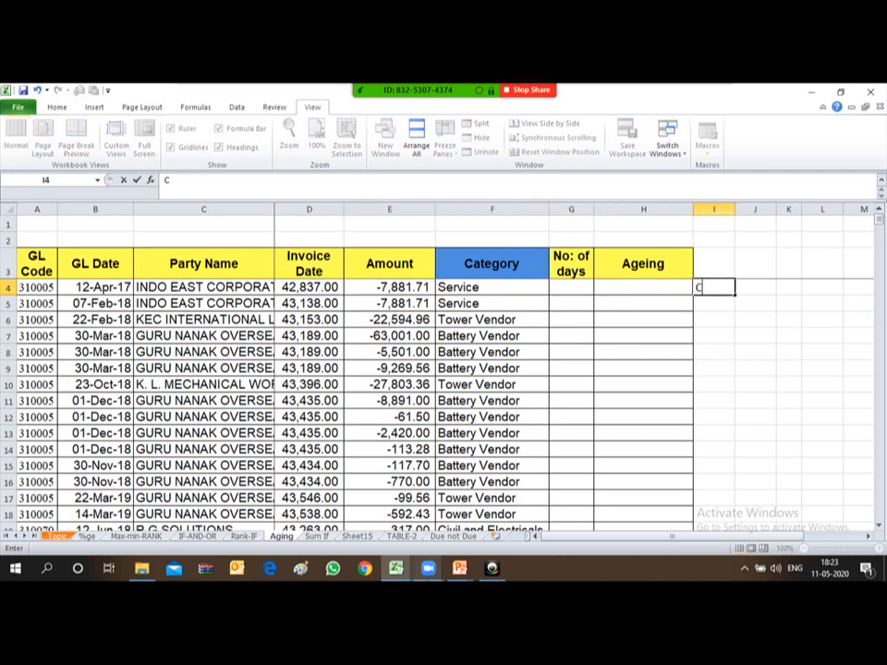
type("trl+Shift+#")
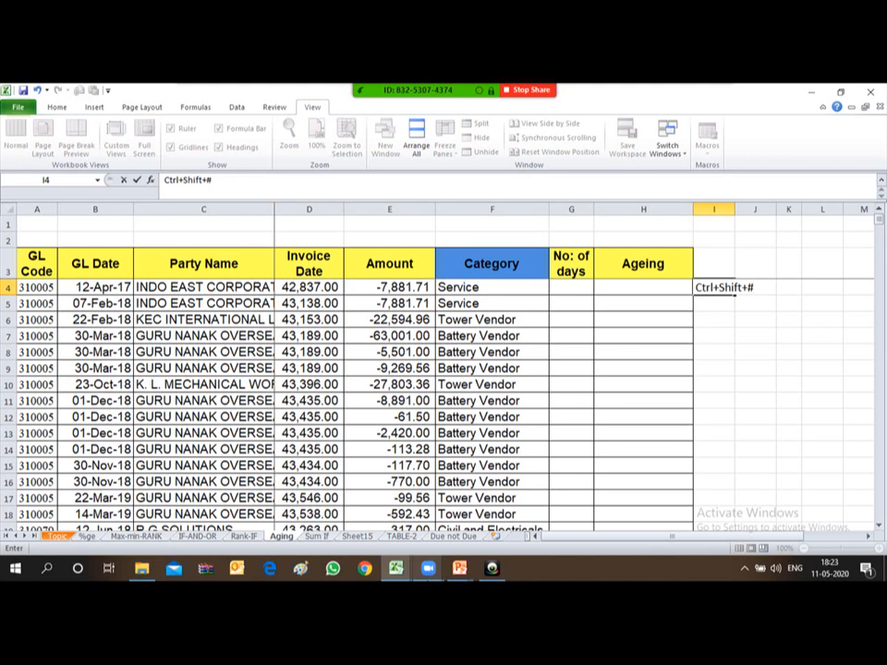
key("Return")
key("Up")
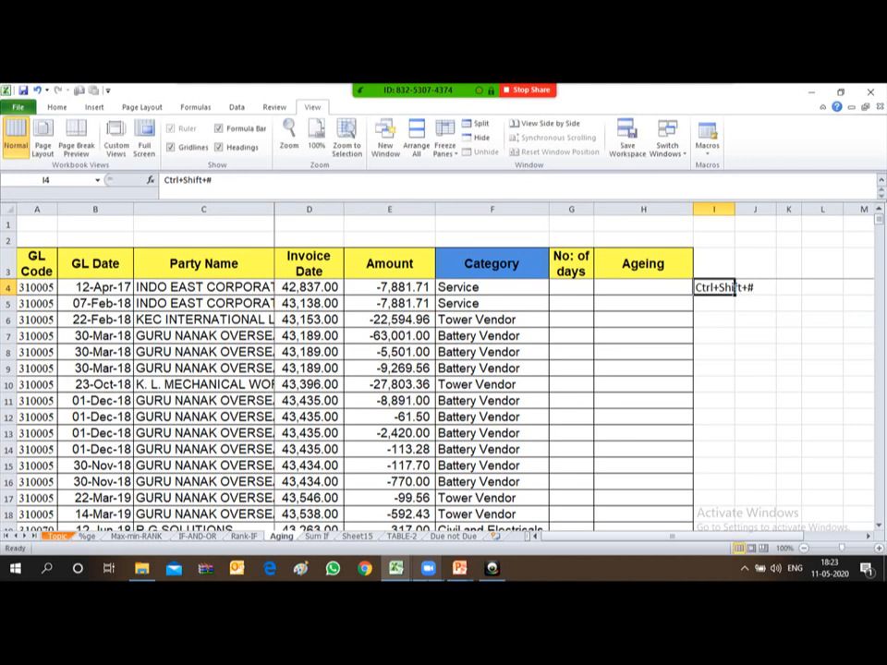
Enlarge the font size of the shortcut note in cell I4.
left_click(56, 108)
left_click(196, 128)
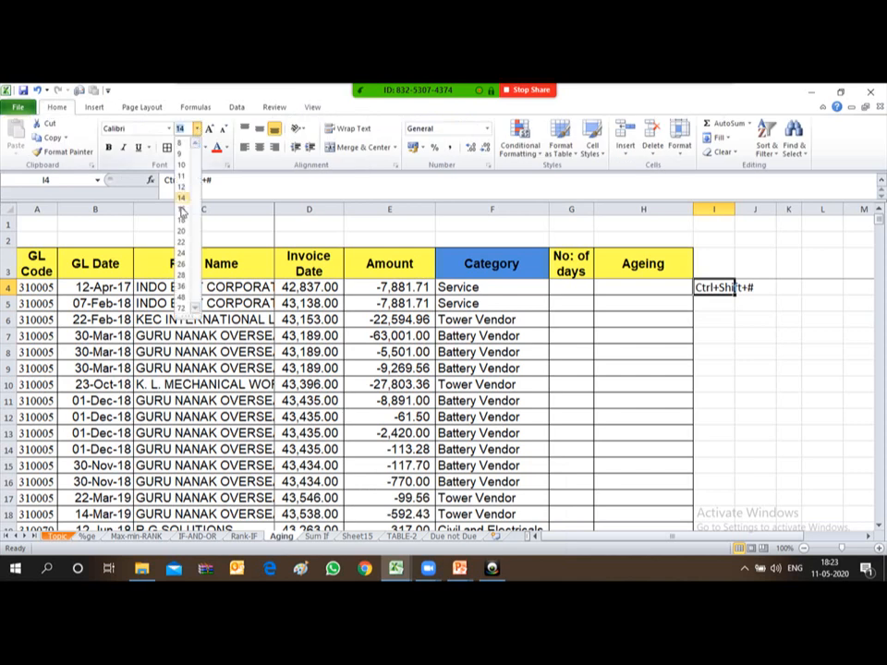
left_click(182, 210)
left_click(748, 384)
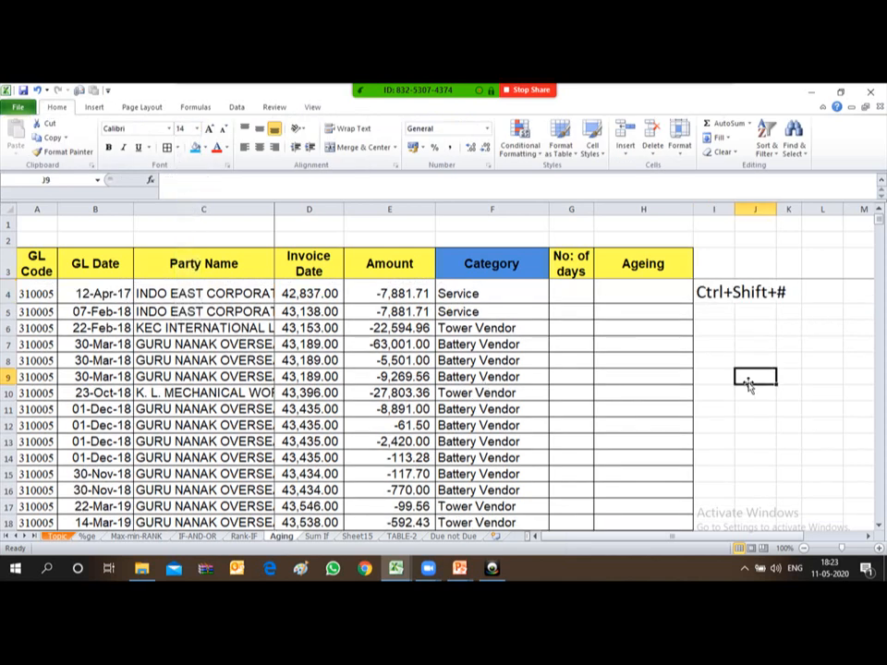
Format all Invoice Date values from D4 down to D753 as day-month-year dates.
left_click(300, 289)
key("ctrl+shift+Down")
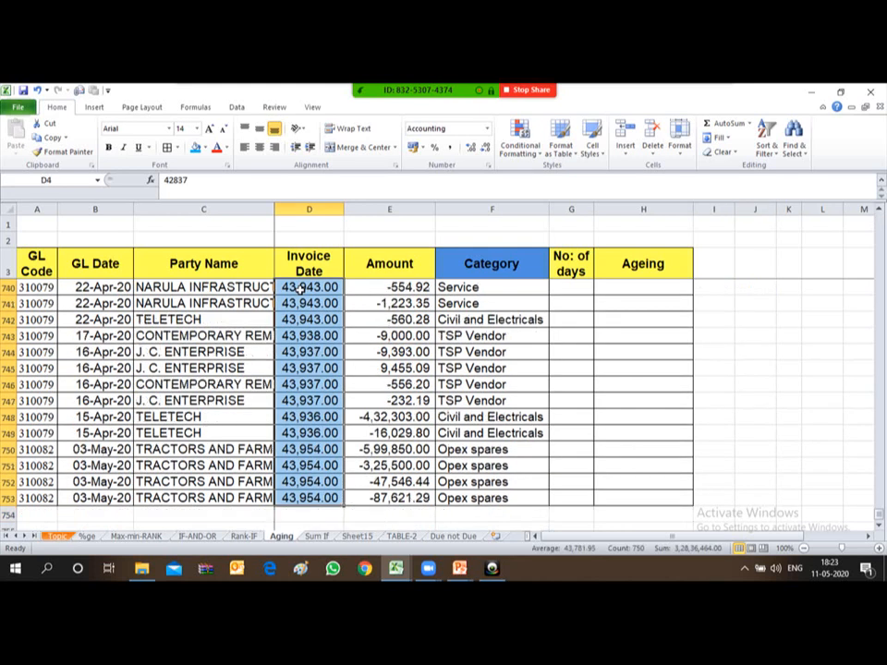
key("ctrl+shift+3")
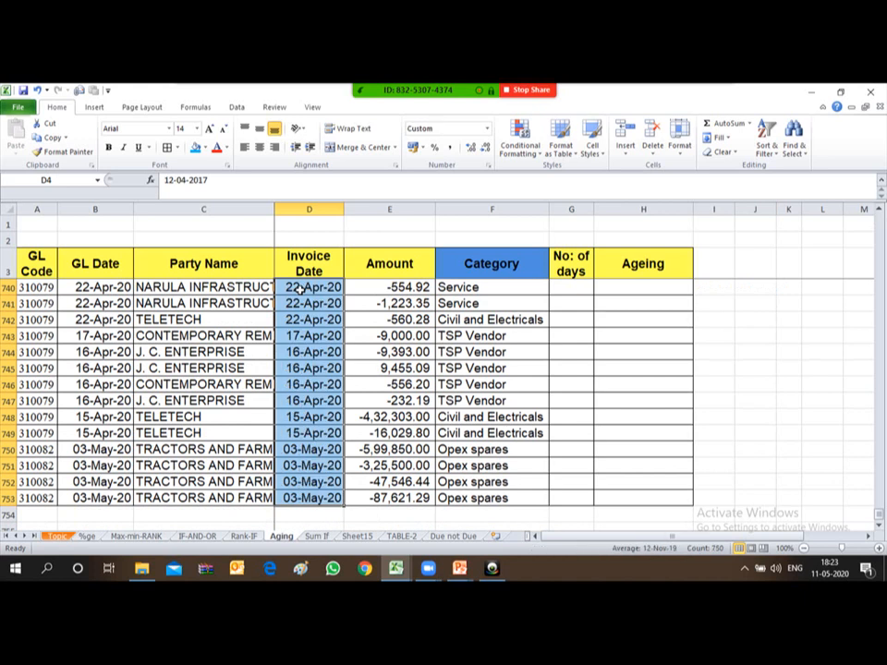
Check the reformatted dates in the first rows of the Invoice Date column.
key("Up")
key("Down")
key("Down")
key("Down")
key("Down")
key("Down")
key("Down")
key("Down")
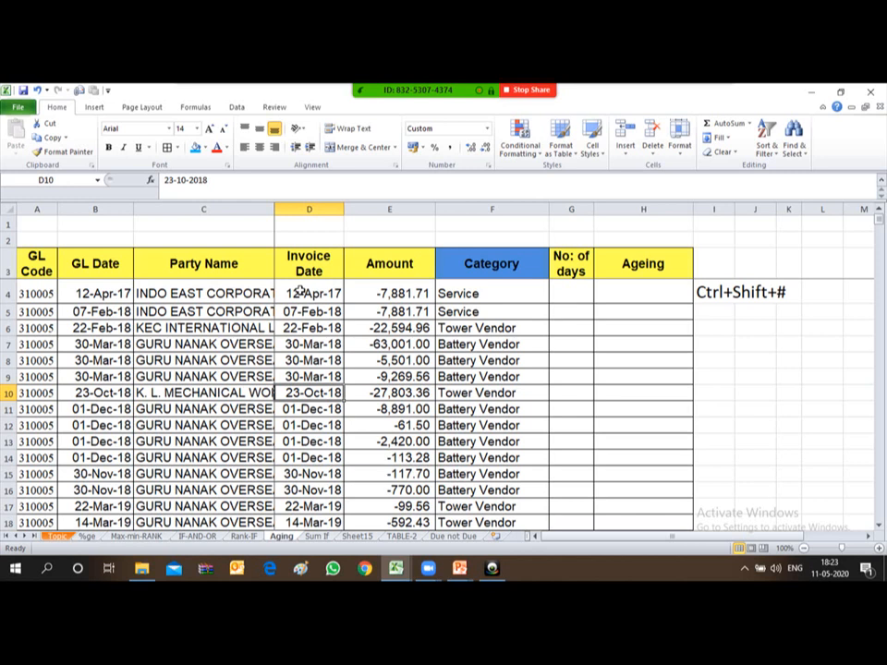
key("Up")
key("Up")
key("Up")
key("Up")
key("Up")
key("Up")
key("Up")
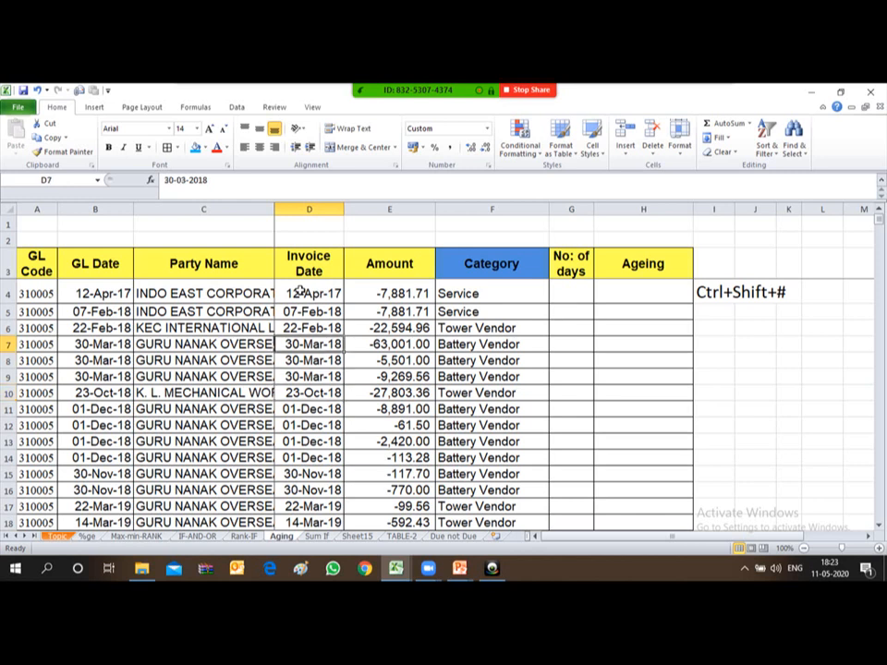
Examine the ageing formula in cell N4 and the list of day ranges below it in column N.
key("Down")
key("Right")
key("Right")
key("Right")
key("Right")
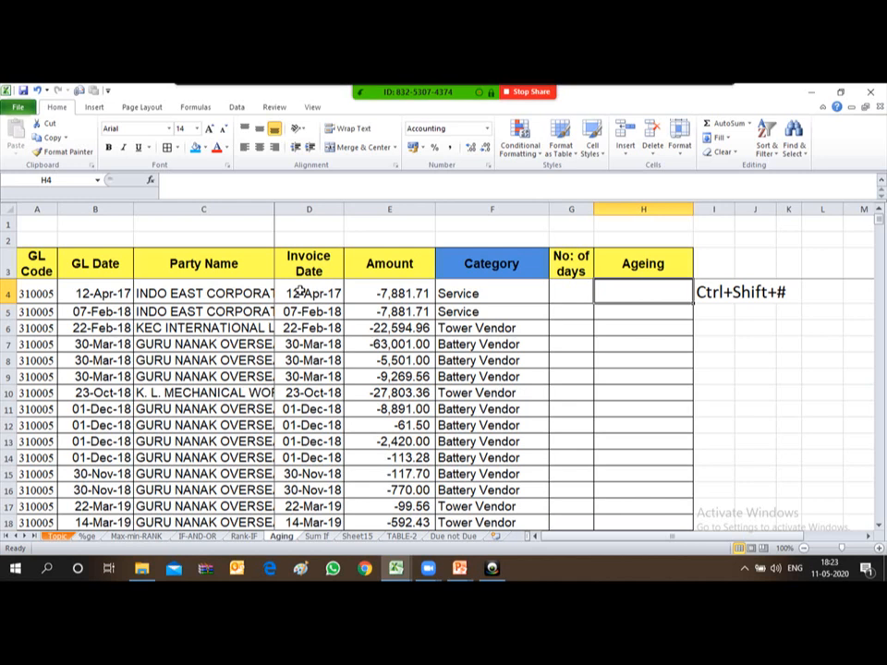
key("Right")
key("Right")
key("Right")
key("Right")
key("Right")
key("Right")
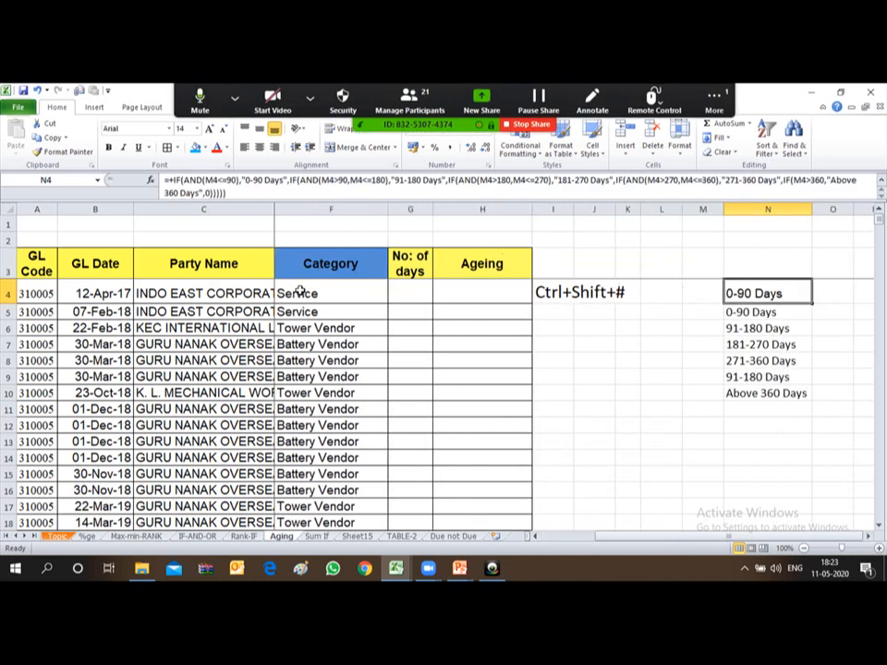
key("Left")
key("Down")
key("Down")
key("Right")
key("Right")
key("Left")
key("Up")
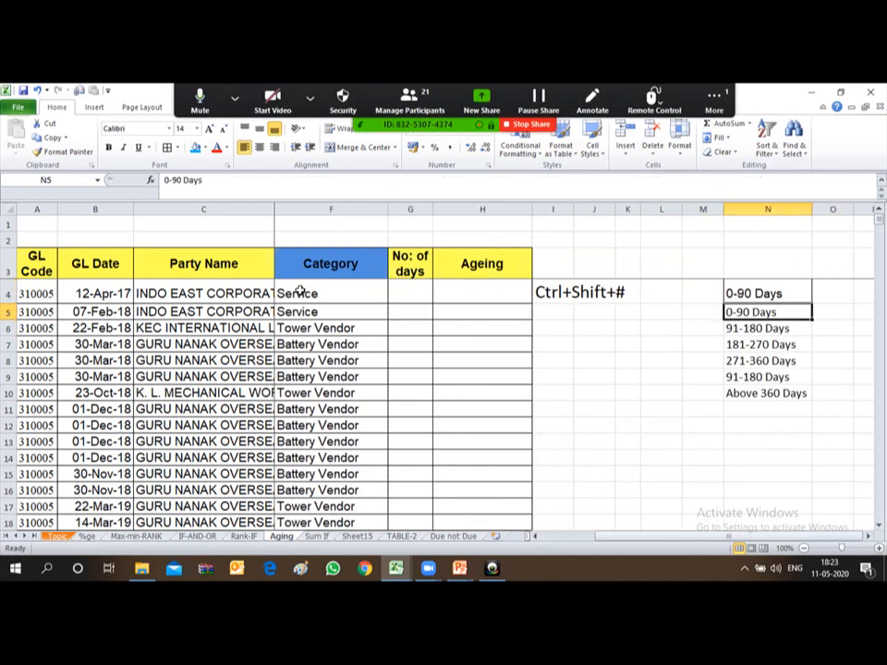
key("Down")
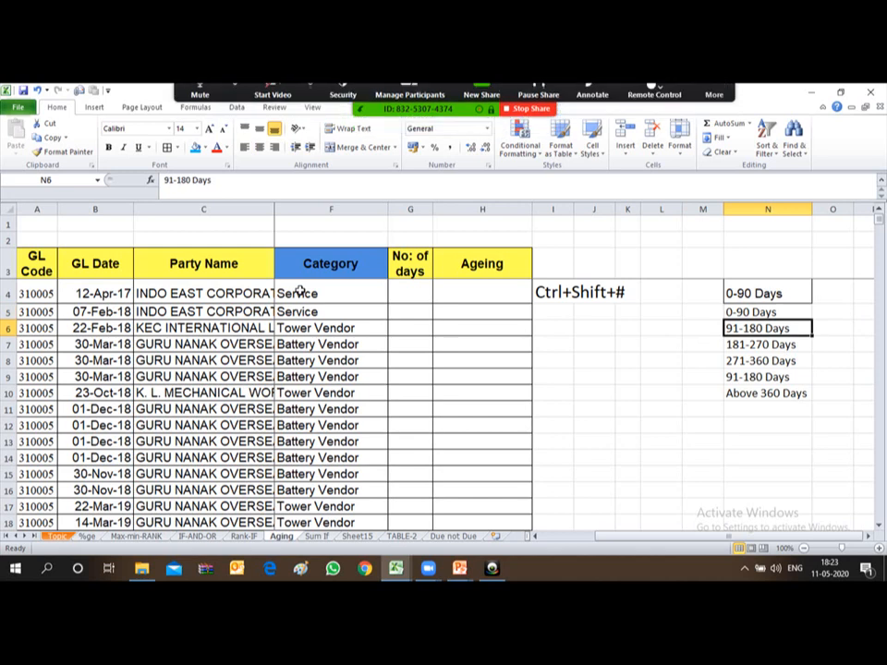
key("Down")
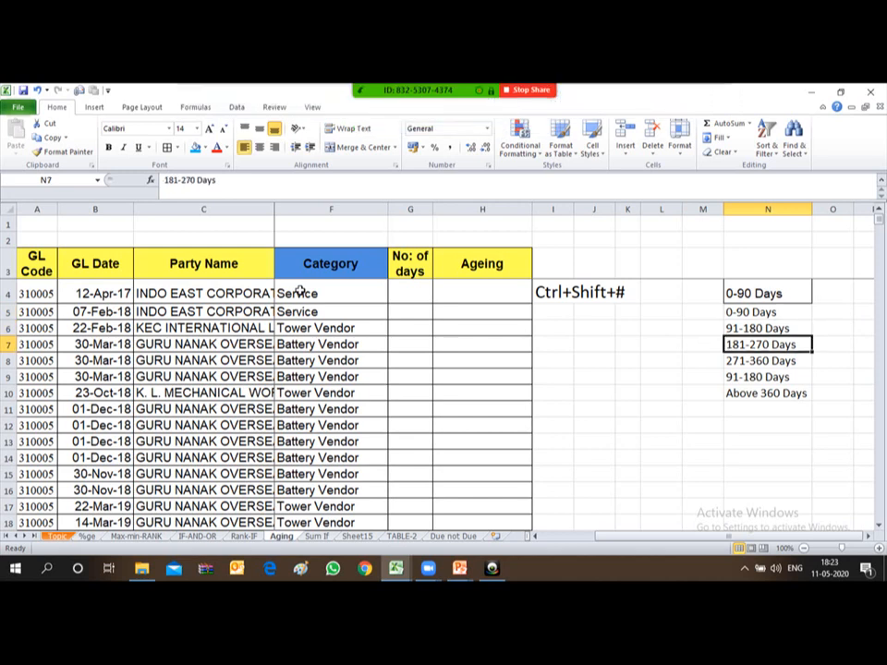
key("Down")
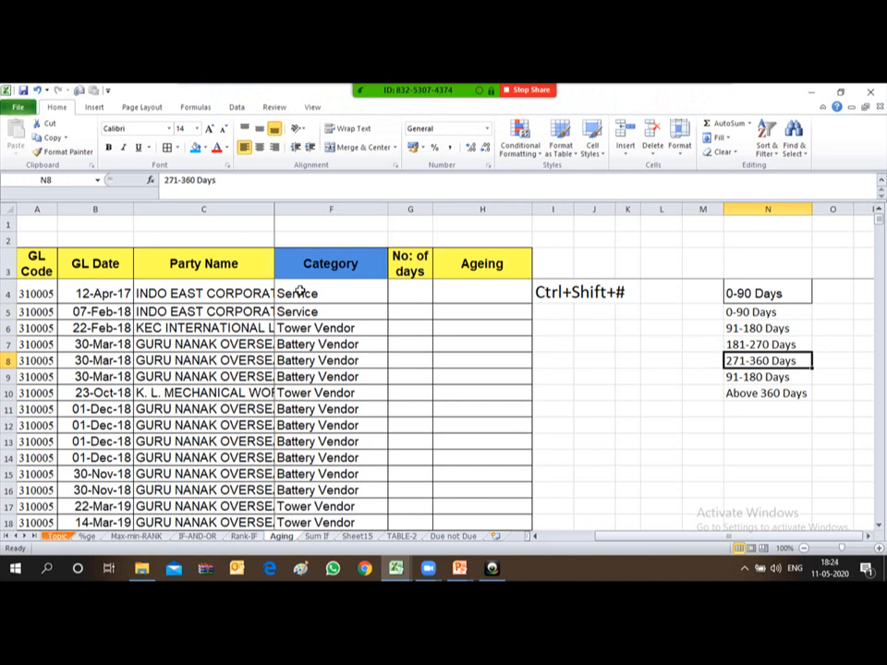
key("Down")
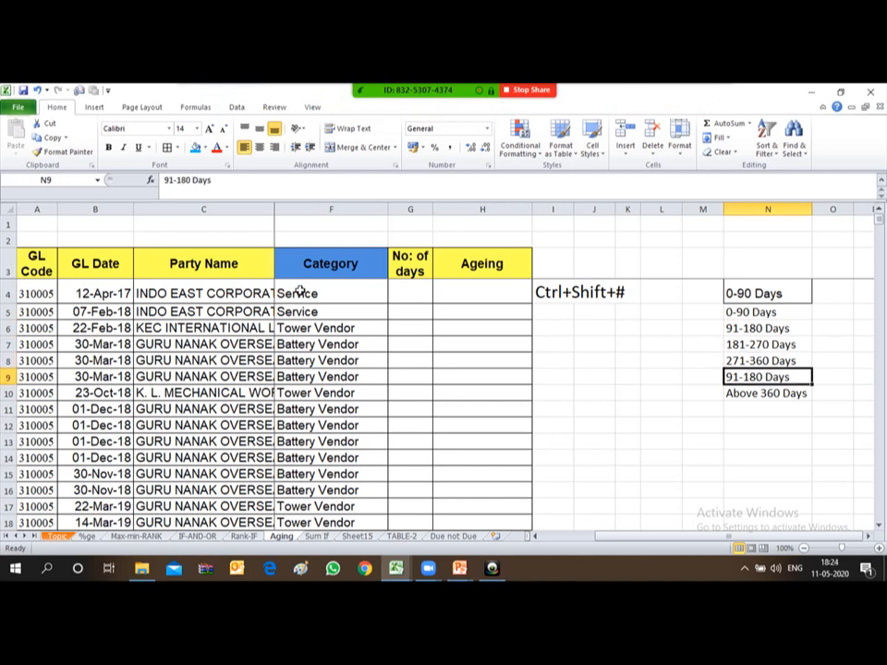
Delete the duplicate 91-180 Days entry in N9 and move Above 360 Days from N10 into N9.
key("Delete")
key("Down")
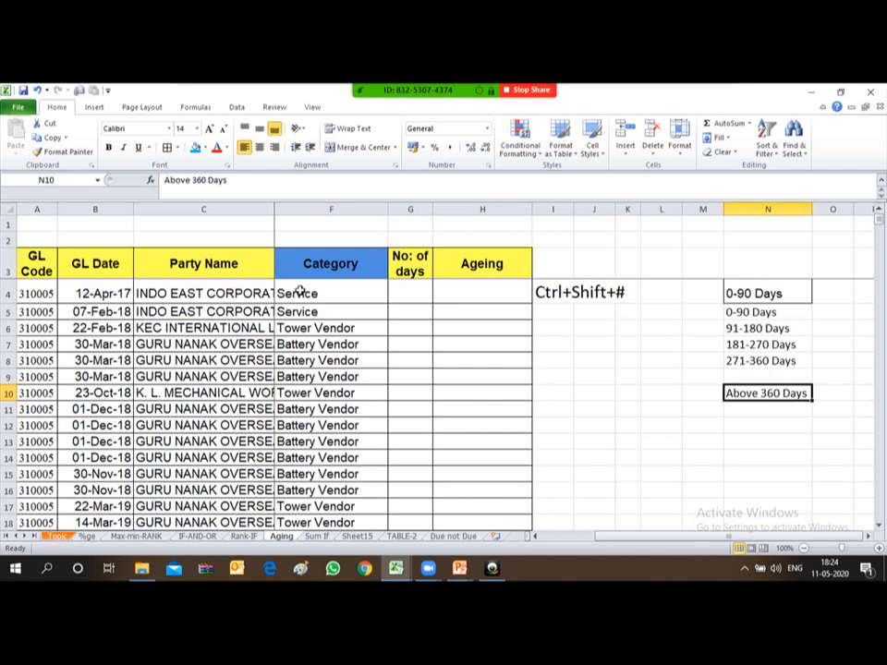
key("ctrl+x")
key("Up")
key("ctrl+v")
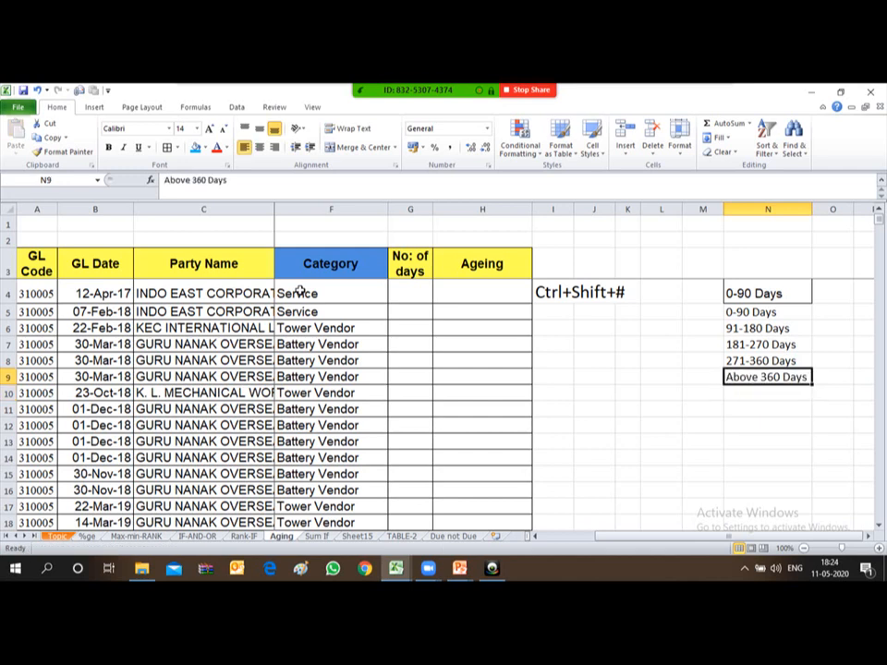
Review the ageing ranges in N5 to N9 and return to the Category column in row 9.
key("Left")
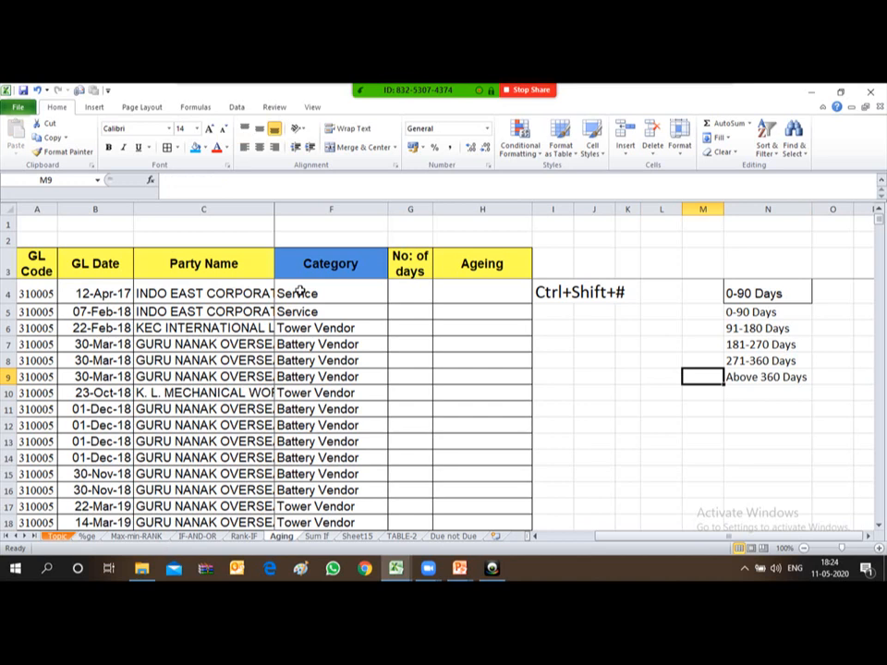
key("Right")
key("Up")
key("Up")
key("Up")
key("Up")
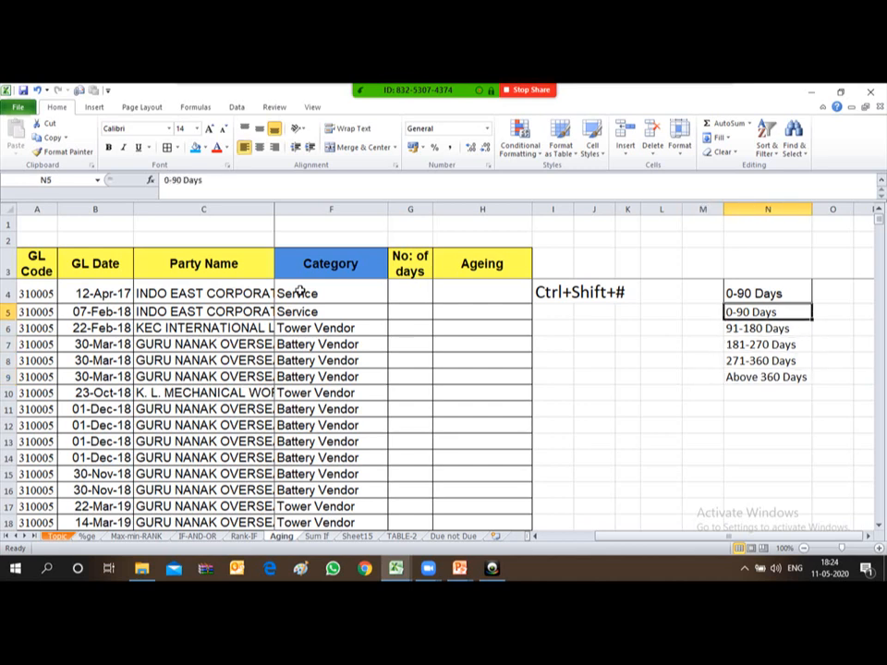
key("Down")
key("Down")
key("Down")
key("Left")
key("Down")
key("Left")
key("Left")
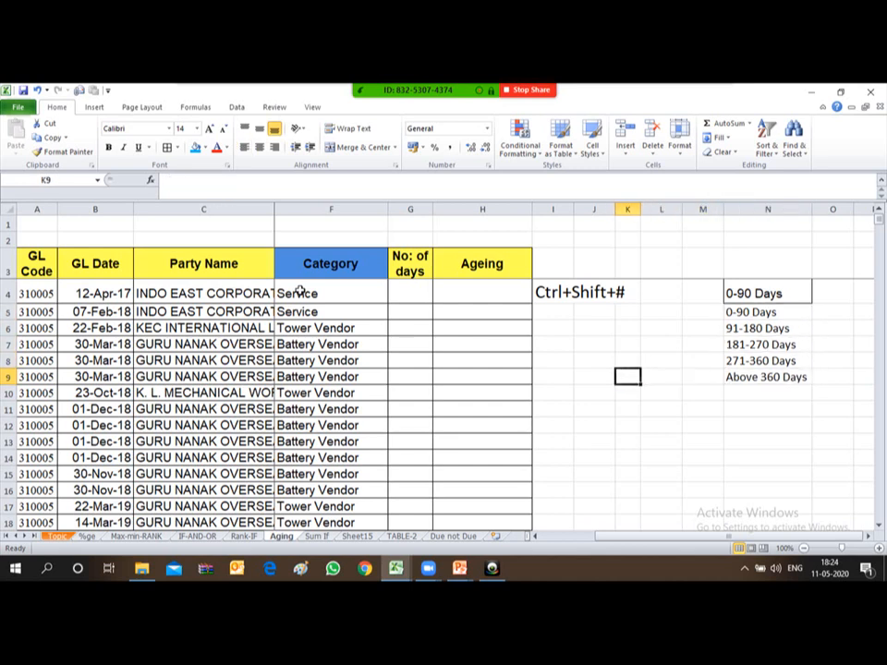
key("ctrl+Left")
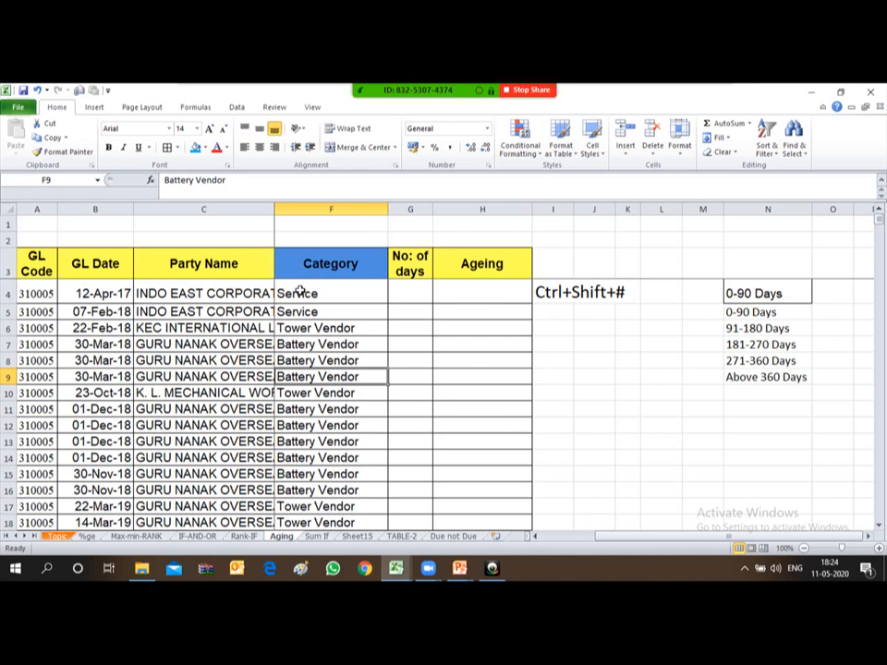
Examine the first invoice's party name, invoice date and amount, ending at its No: of days cell G4.
left_click(90, 210)
left_click(234, 294)
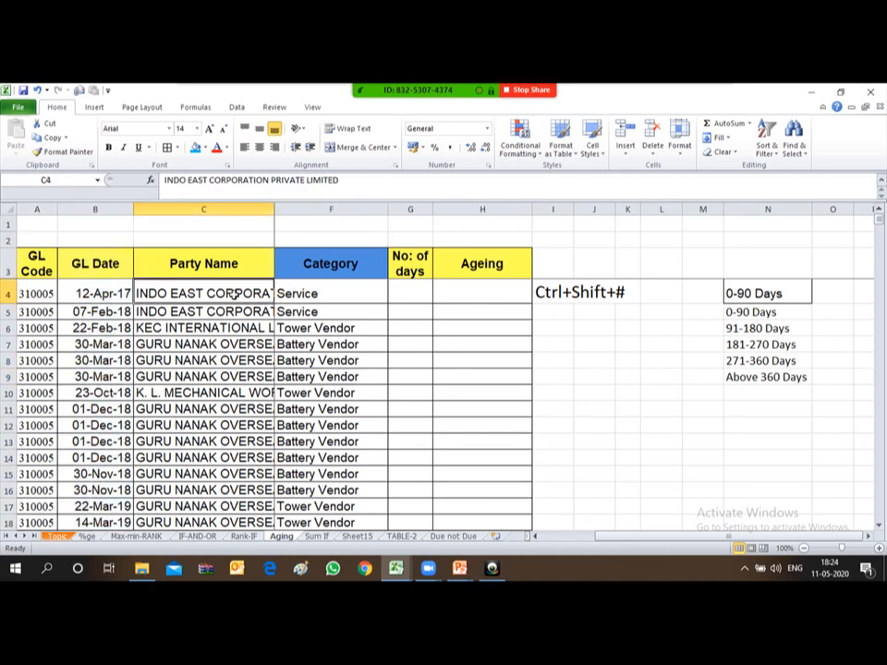
key("Right")
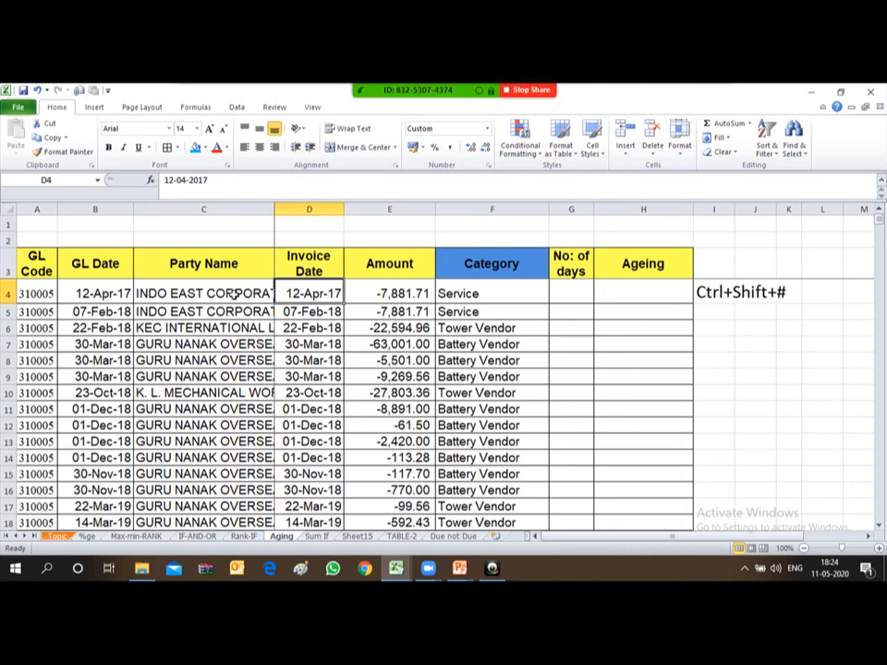
key("Right")
key("Right")
key("Right")
key("Right")
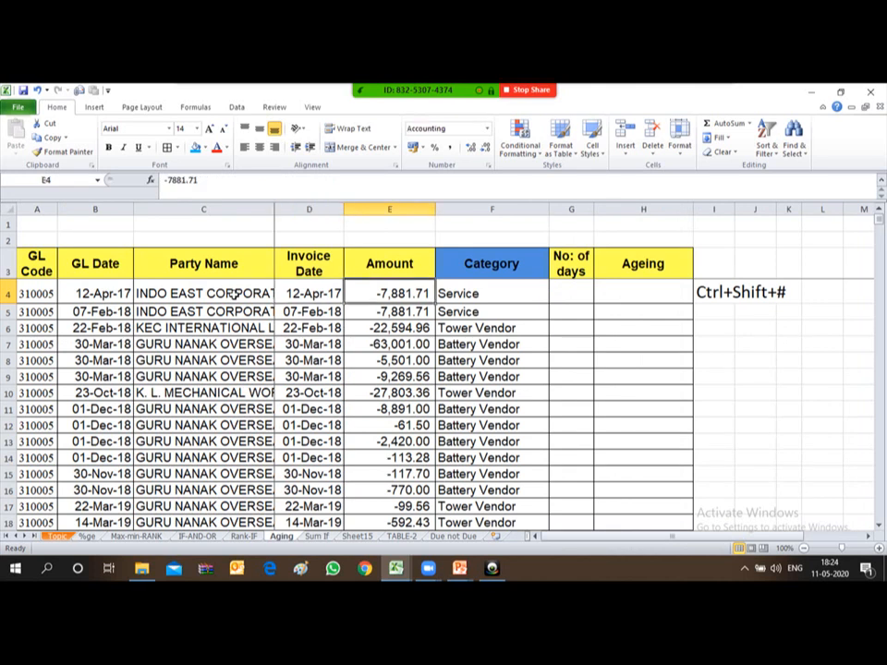
key("Left")
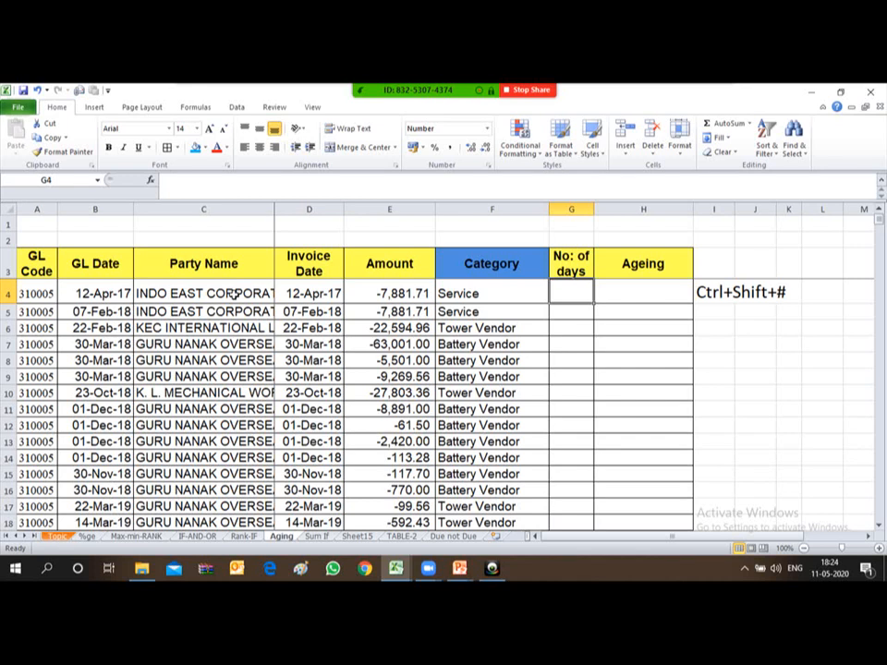
Format cell G1 above the No: of days header as a date.
key("Up")
key("Up")
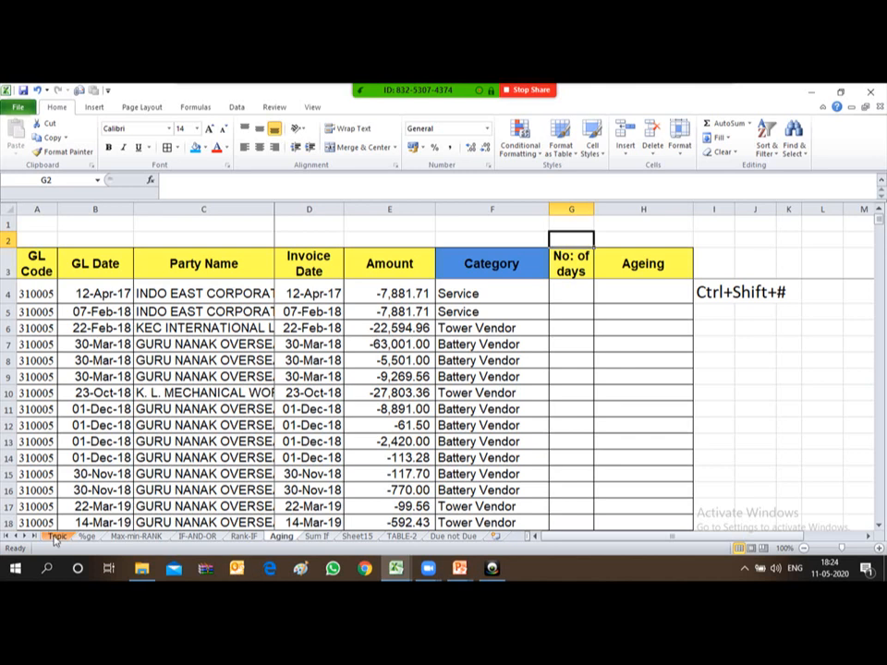
left_click(575, 220)
key("ctrl+shift+3")
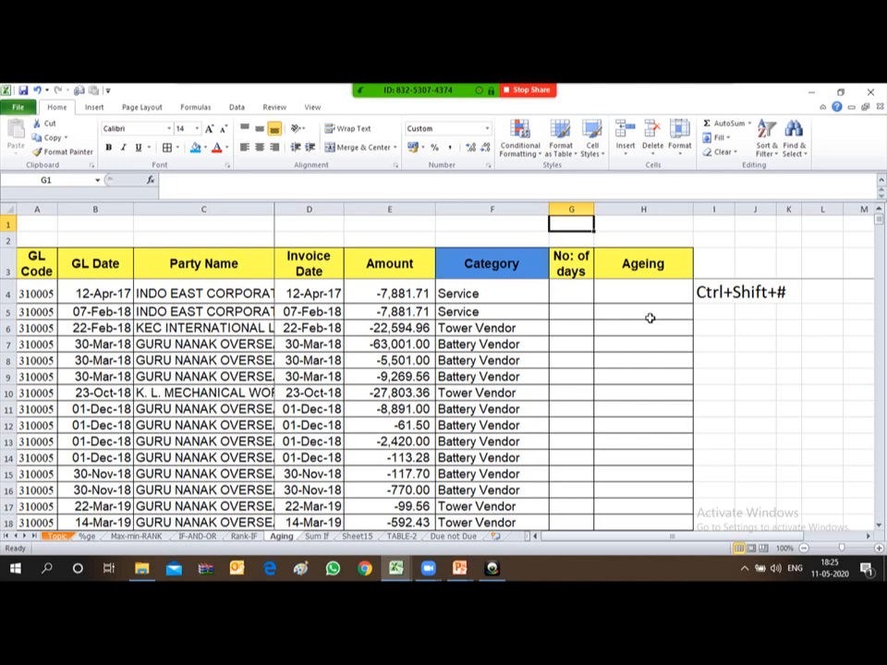
Enter 31 March 2020 as the ageing reference date in G1.
type("3")
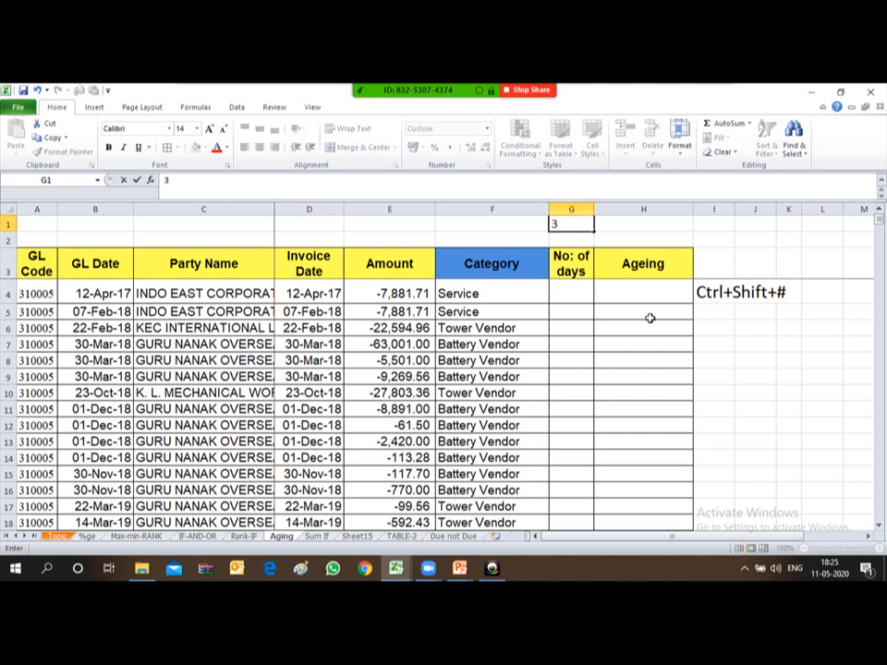
type("1mar2020")
key("ctrl+Return")
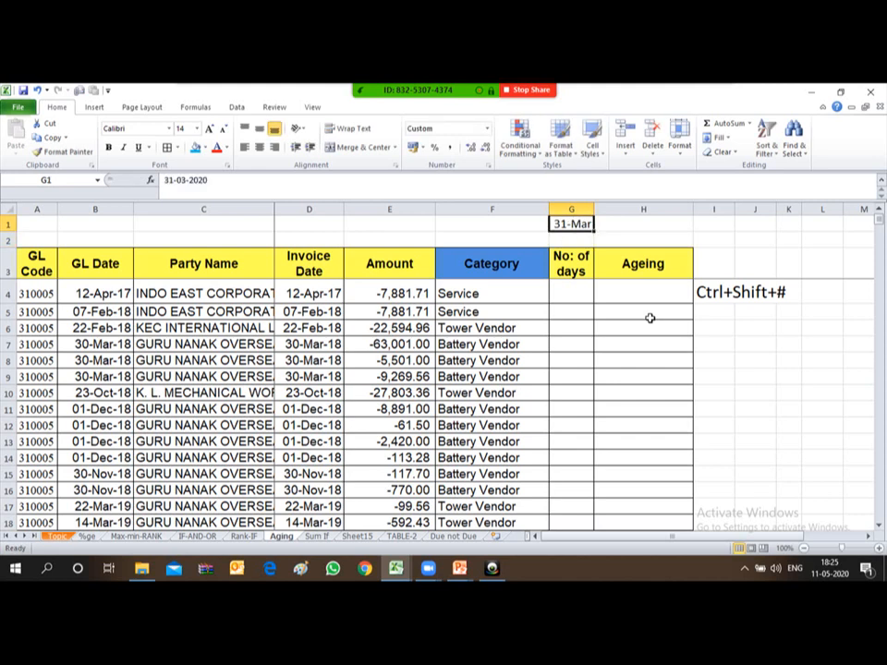
Calculate the first invoice's No: of days in G4 with the formula =G1-B4+1.
key("Down")
key("Down")
key("Down")
key("Down")
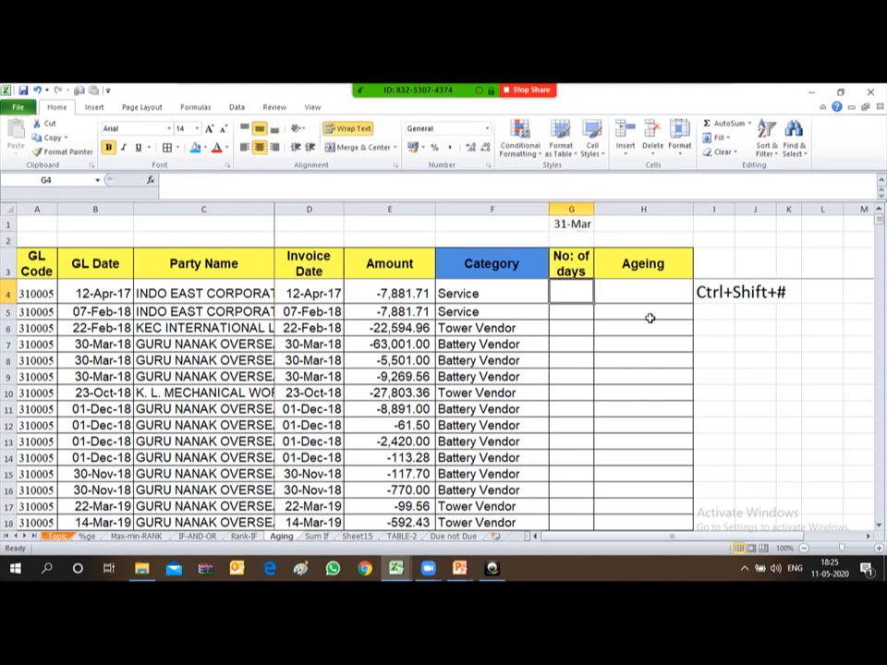
key("Up")
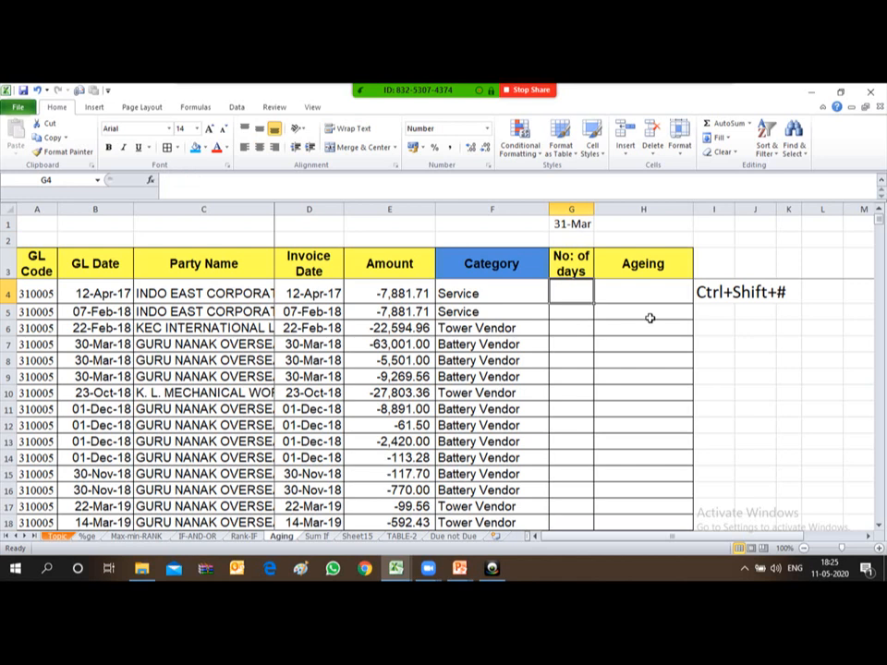
type("=")
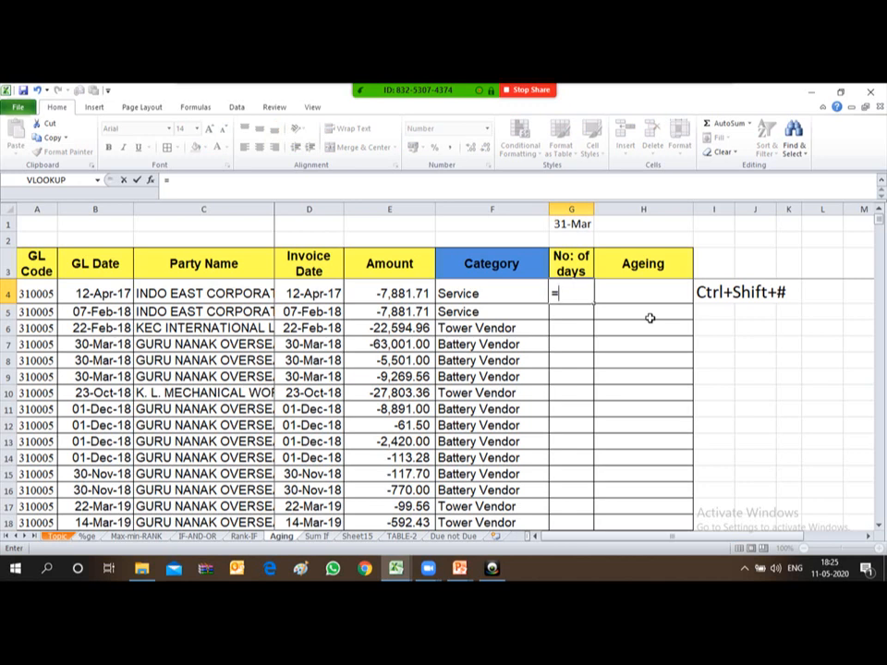
left_click(572, 222)
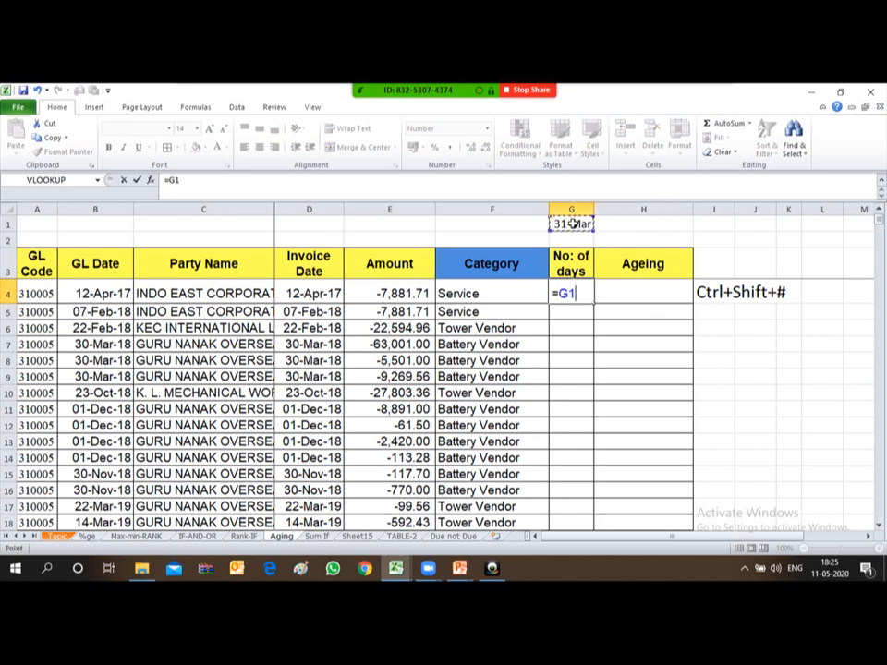
type("-")
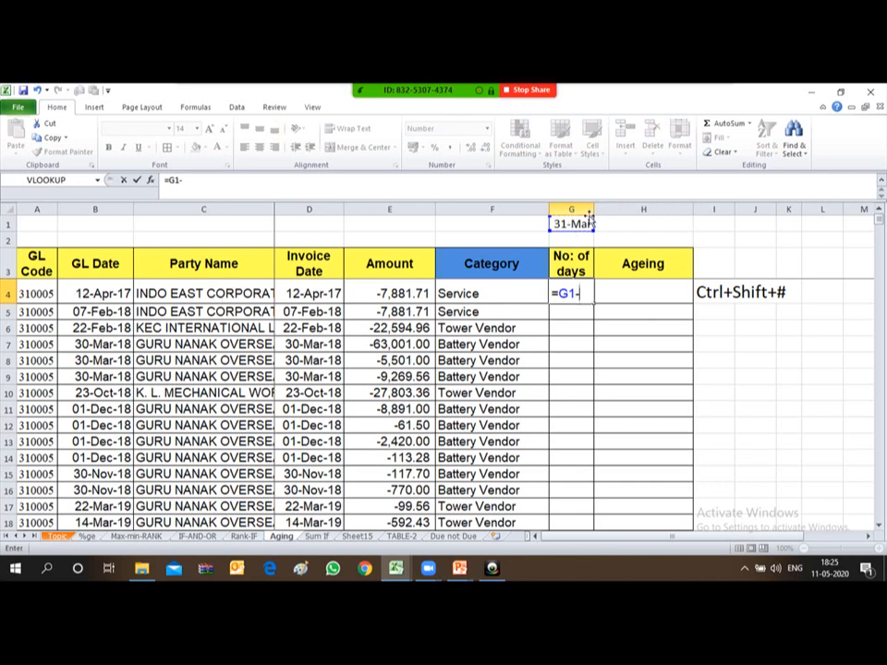
left_click(82, 294)
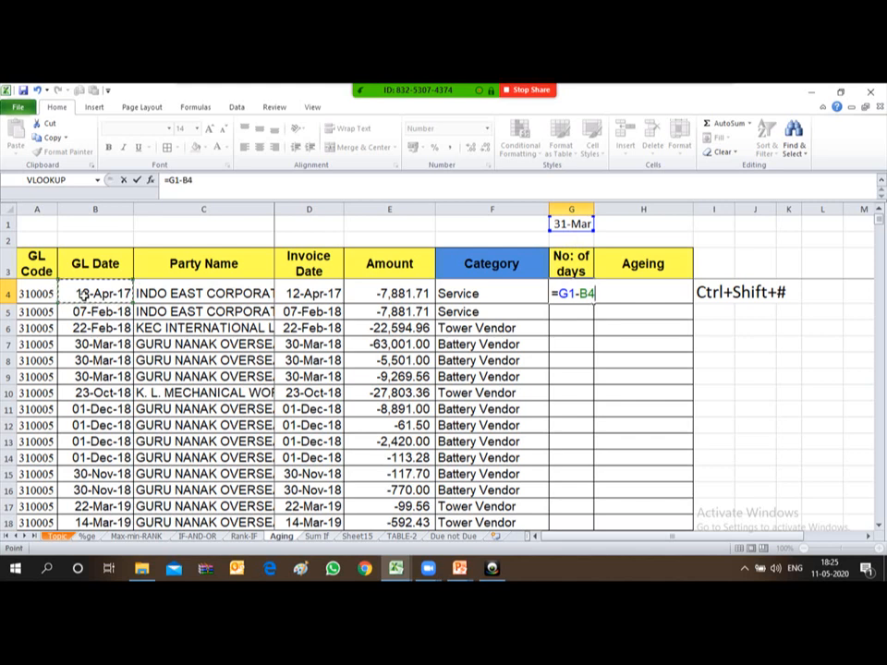
type("+1")
key("ctrl+Return")
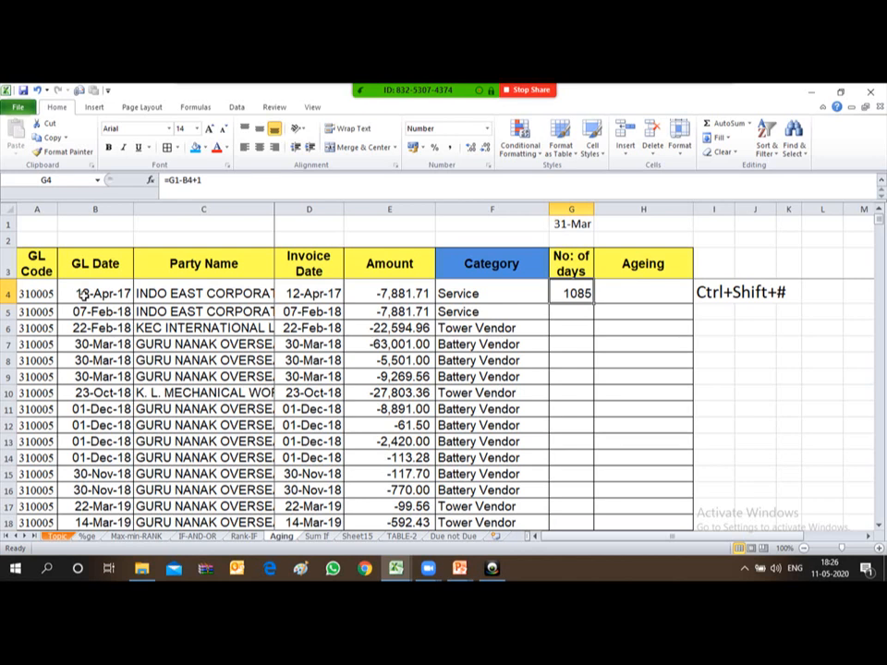
Make the G1 reference in G4's formula absolute so it reads =$G$1-B4+1.
key("F2")
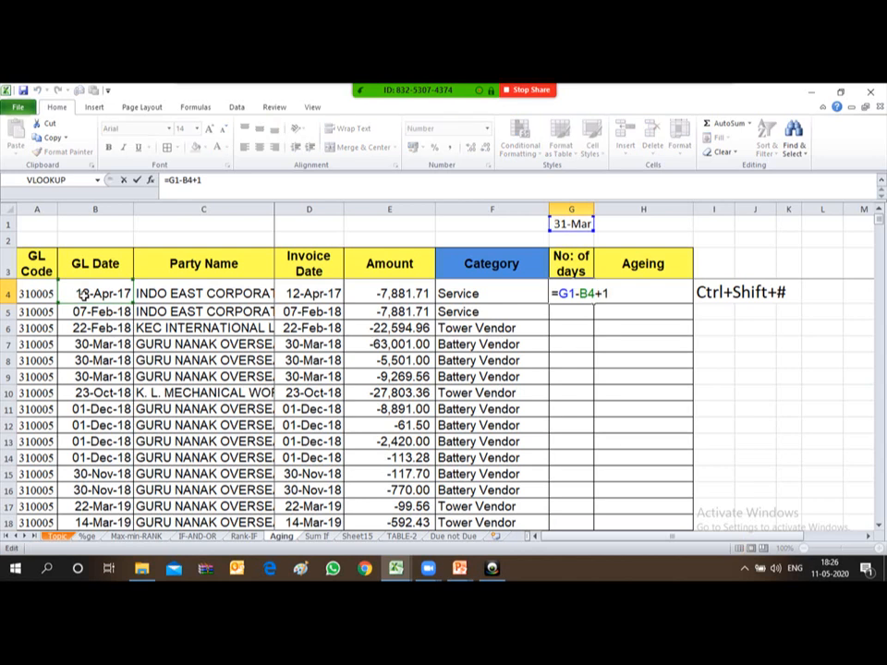
key("ctrl+Return")
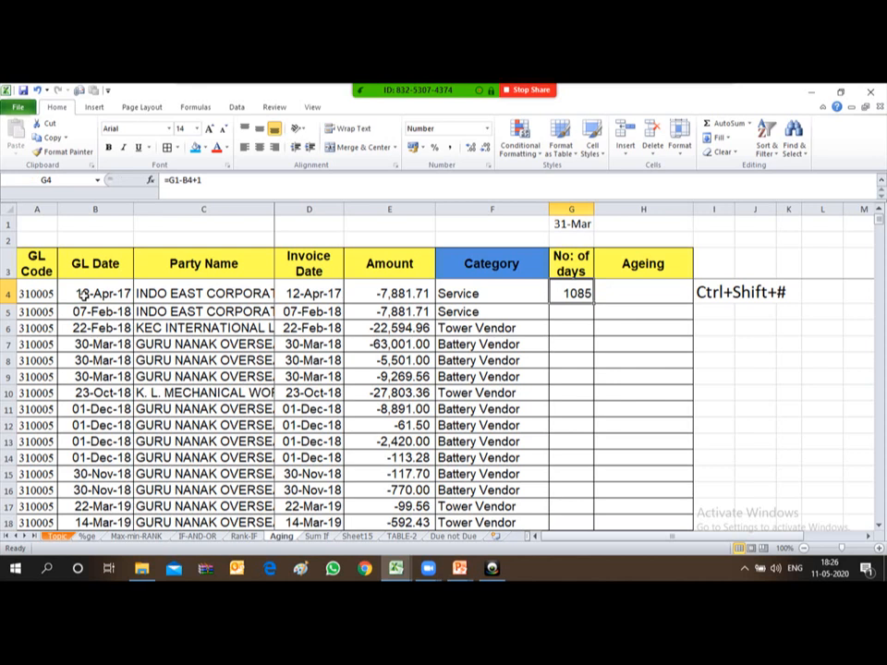
key("F2")
key("Left")
key("Left")
key("Left")
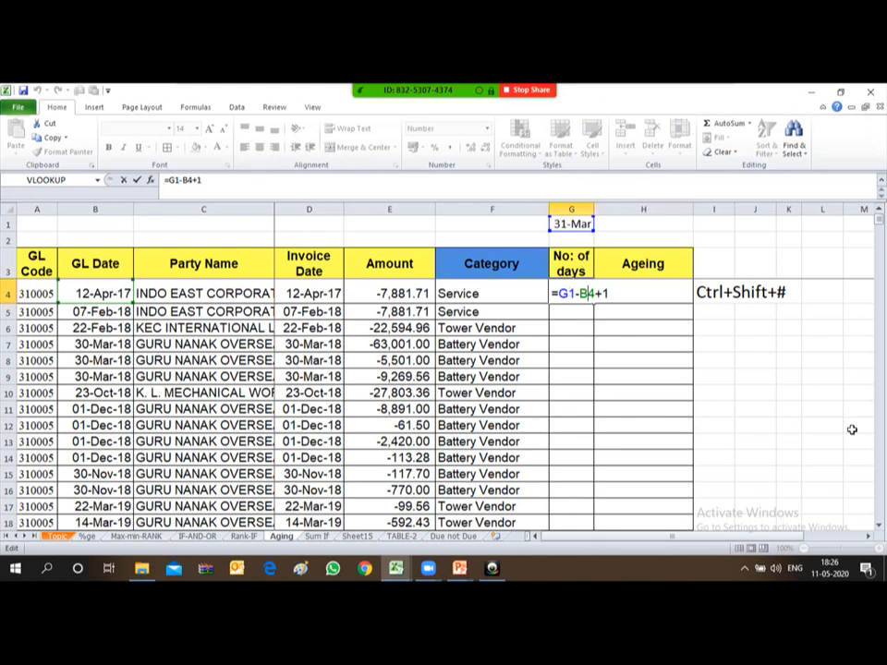
key("Left")
key("Left")
key("F4")
key("ctrl+Return")
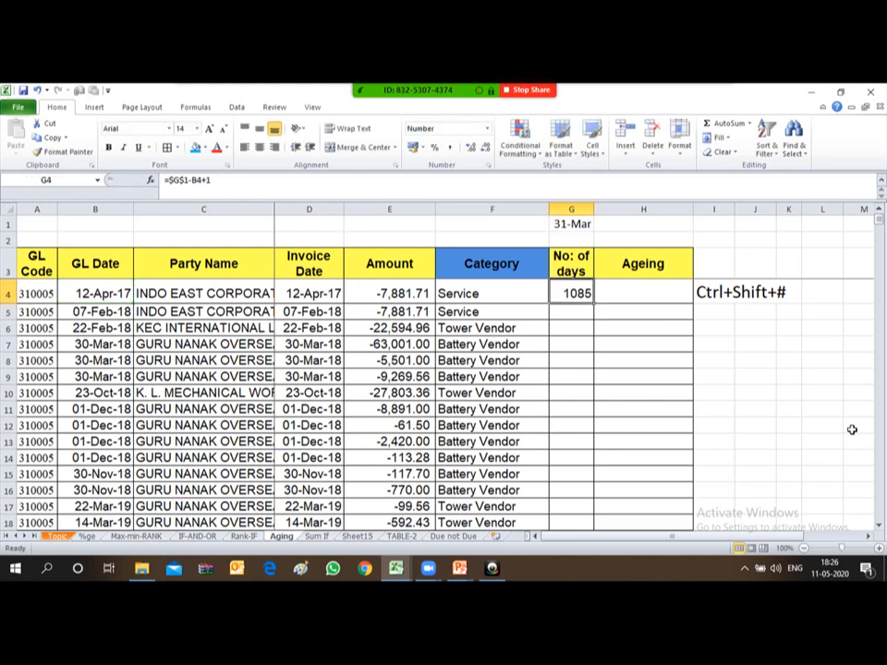
Copy the No: of days formula from G4 down the column to the last invoice row, G753.
key("ctrl+c")
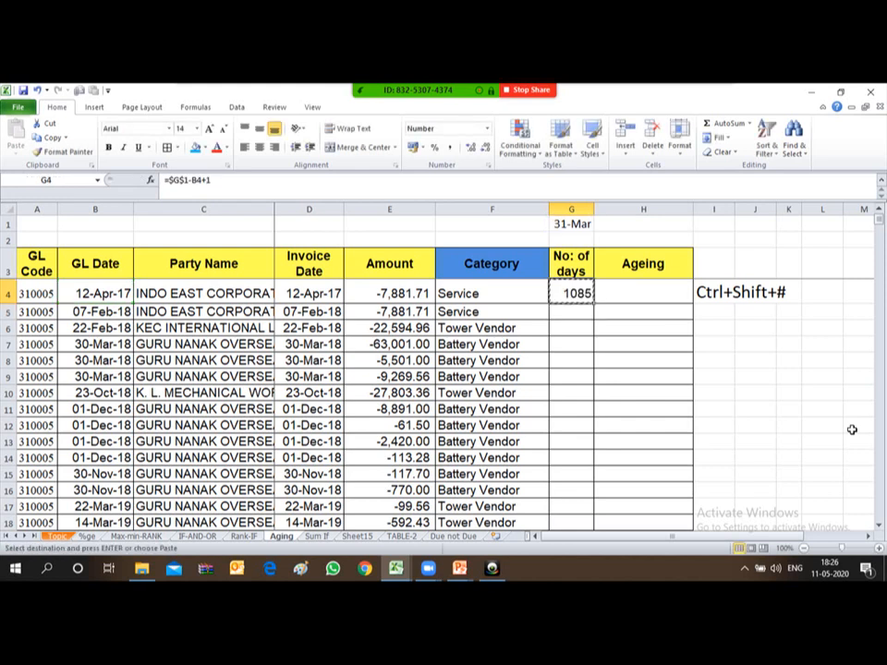
key("Left")
key("ctrl+Down")
key("Right")
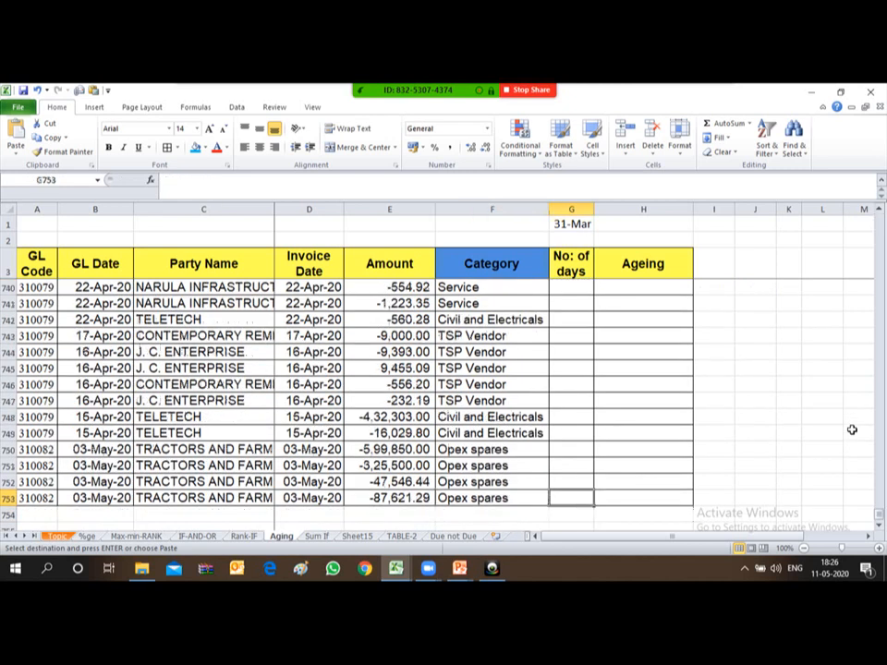
key("ctrl+shift+Up")
key("Return")
Check the calculated No: of days against the GL dates in the last invoice rows.
key("ctrl+Down")
key("Down")
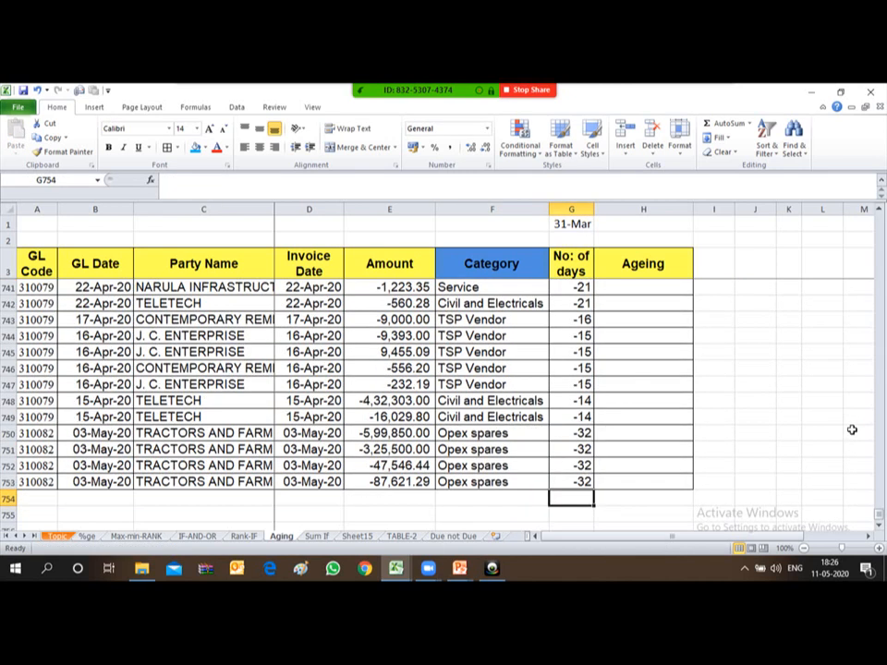
key("Up")
key("Up")
key("Up")
key("Up")
key("Up")
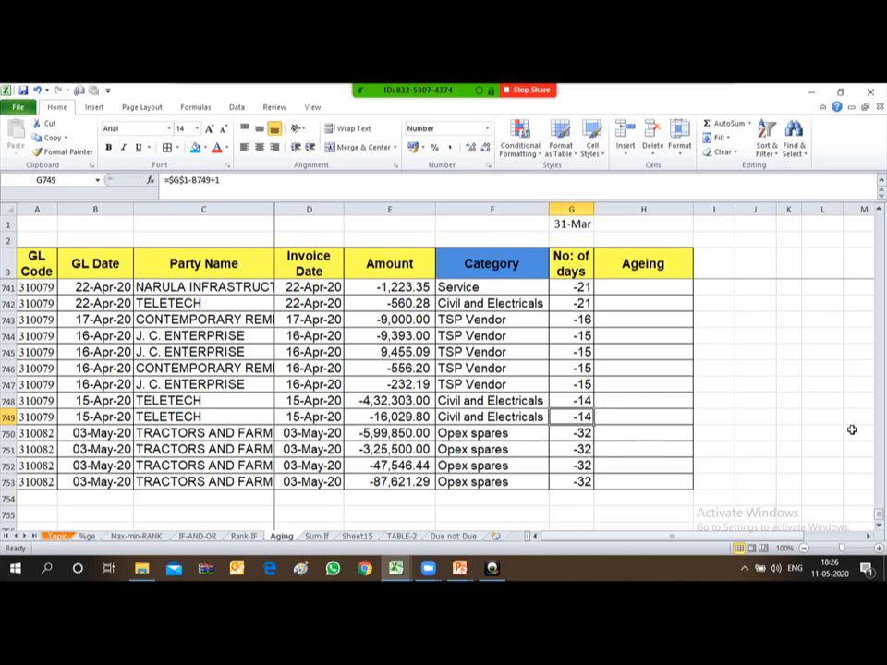
key("Up")
key("Up")
key("Up")
key("Up")
key("Up")
key("Up")
key("Up")
key("Up")
key("Up")
key("Up")
key("Up")
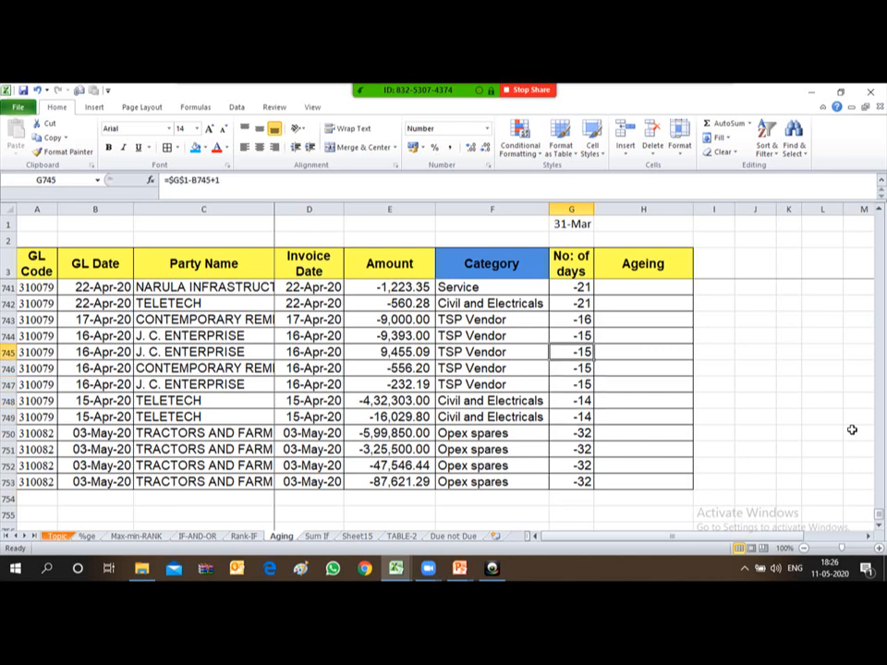
key("Down")
key("Down")
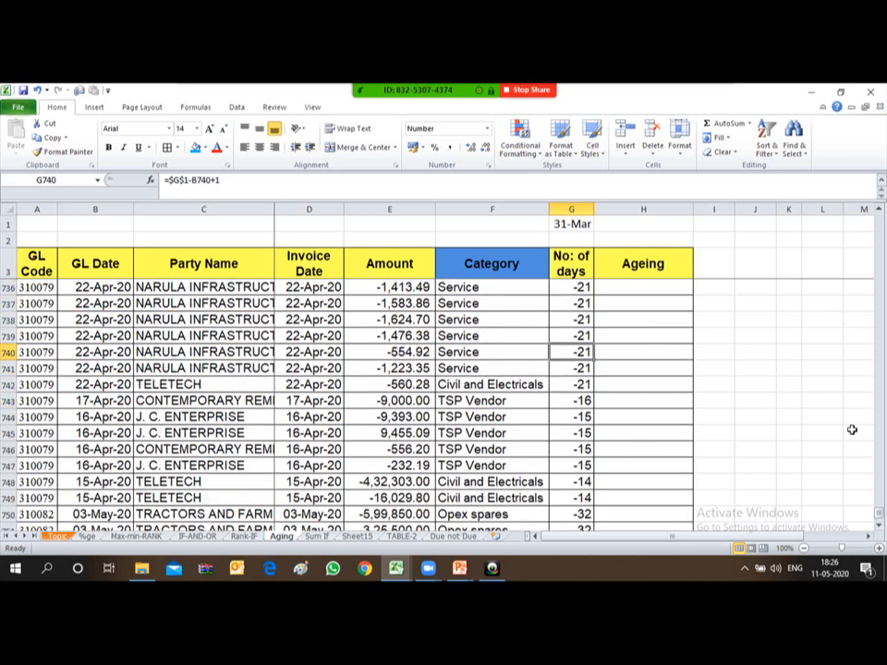
Set the reference date in G1 to 11 May.
key("ctrl+Up")
key("ctrl+Up")
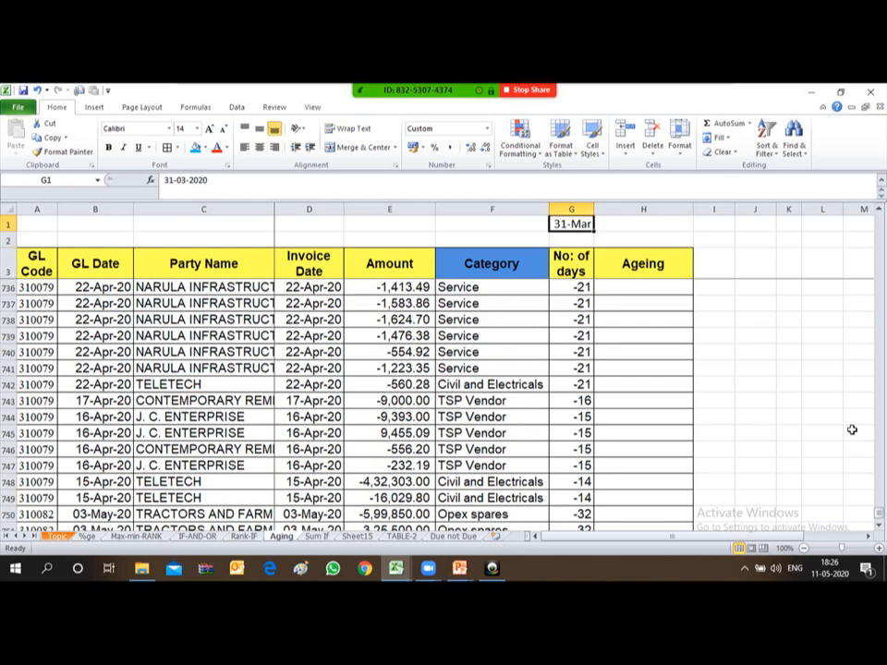
type("11may")
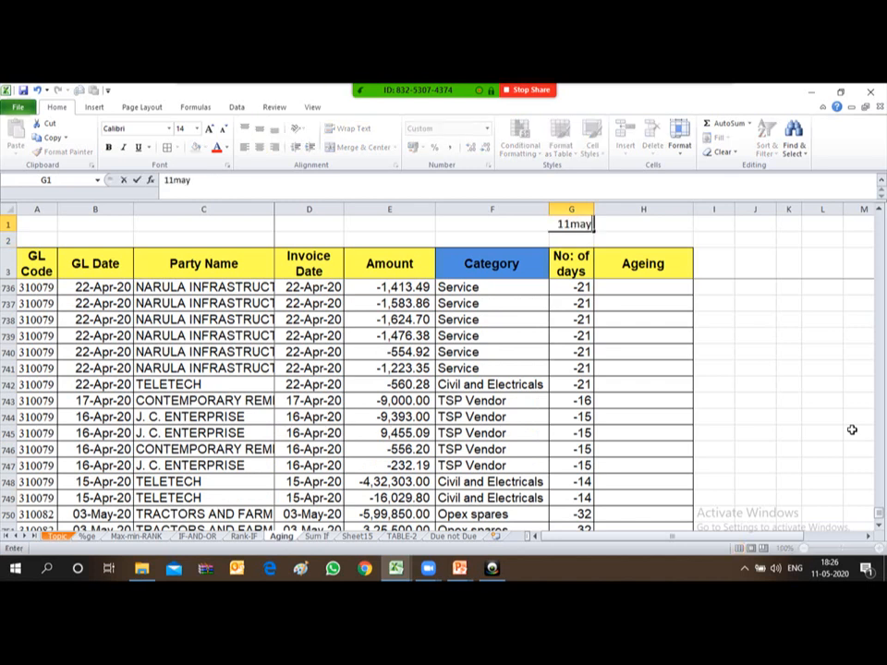
key("Return")
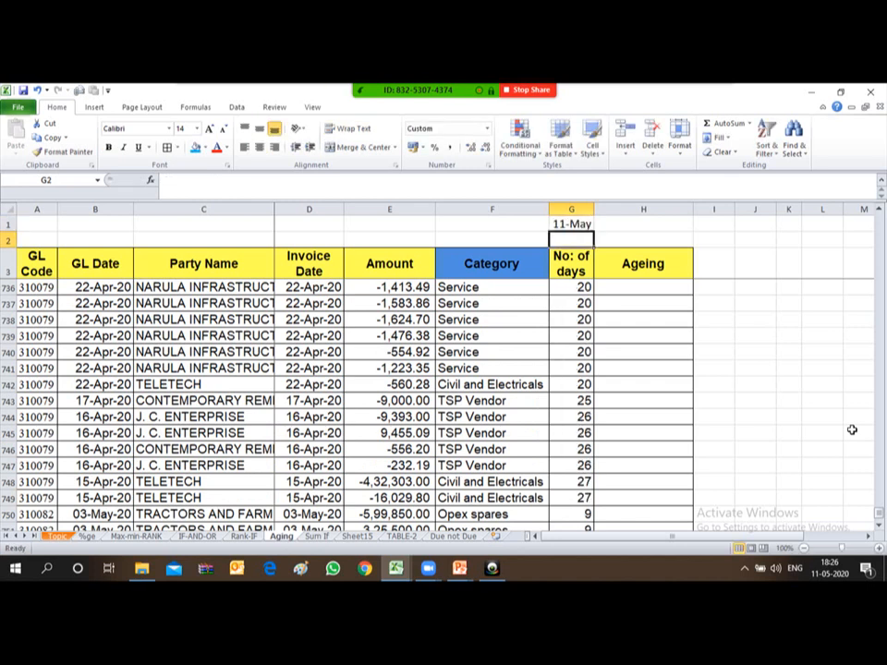
Check the recalculated No: of days in the first and last invoice rows.
key("Down")
key("Down")
key("Down")
key("Down")
key("Down")
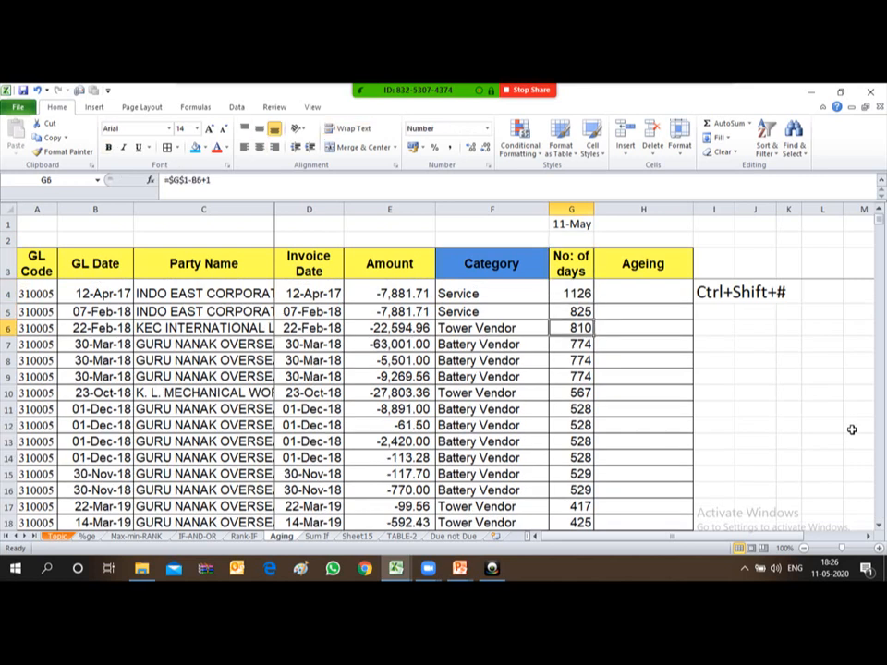
key("ctrl+Down")
key("Down")
key("Down")
key("Up")
key("Up")
key("Up")
key("Up")
key("Up")
key("Up")
key("Up")
key("Up")
key("Up")
key("Up")
key("Up")
key("Up")
key("Up")
key("Up")
key("Up")
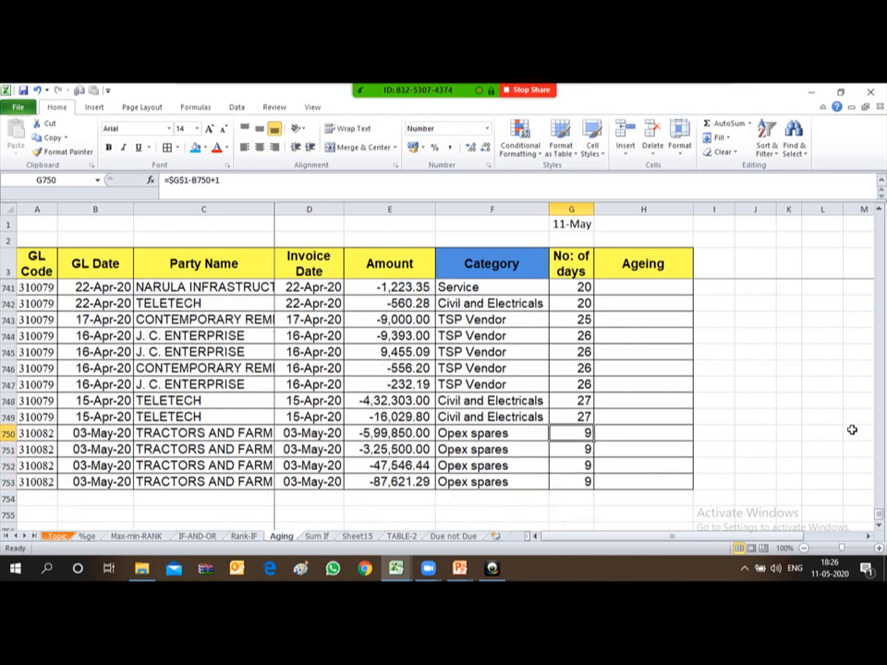
key("Up")
key("Up")
key("Up")
key("ctrl+Up")
key("ctrl+Up")
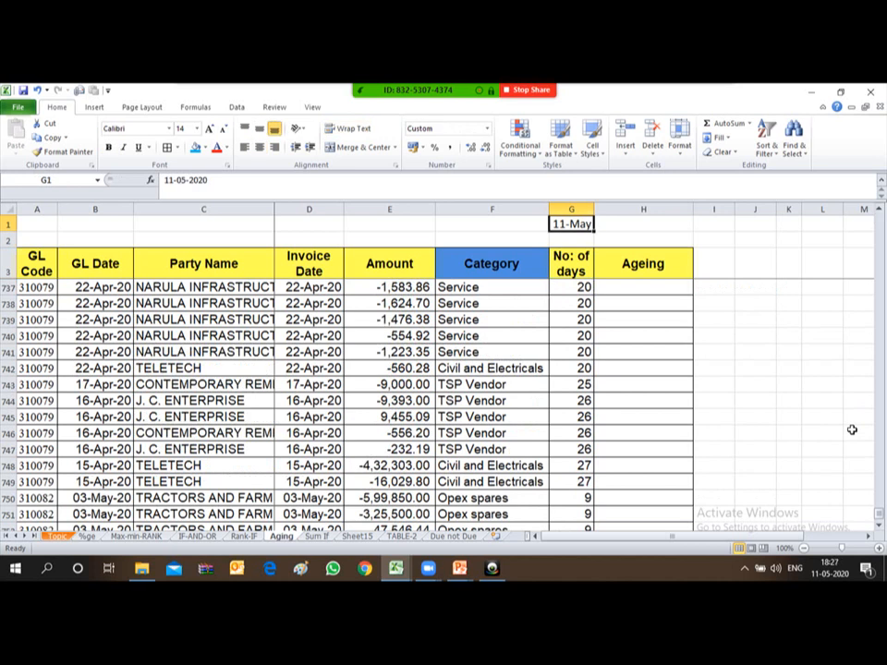
key("Down")
key("Down")
key("Down")
key("Down")
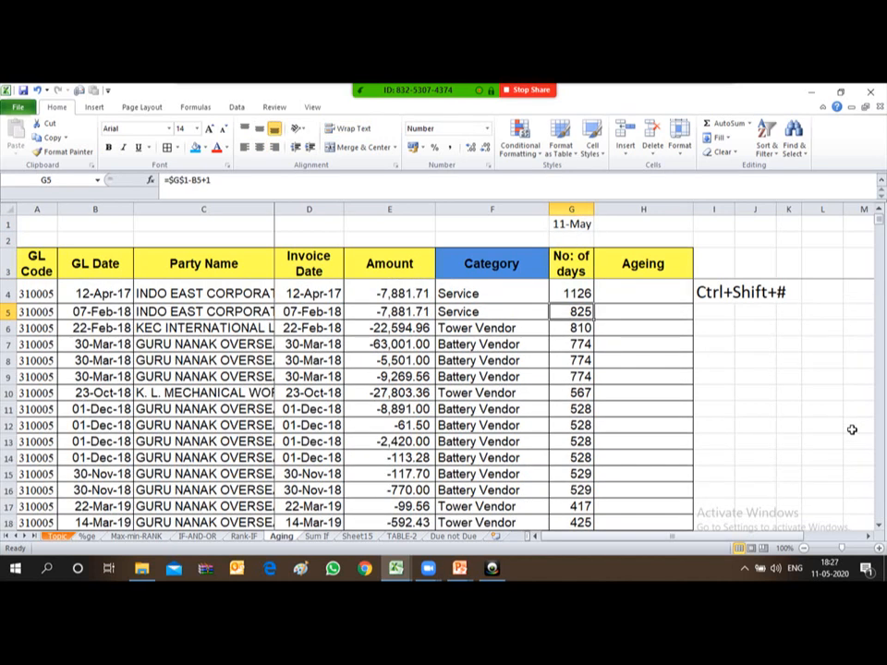
Review the existing IF/AND ageing formula in N4 and the day ranges below it, ending at Ageing cell H4.
key("Right")
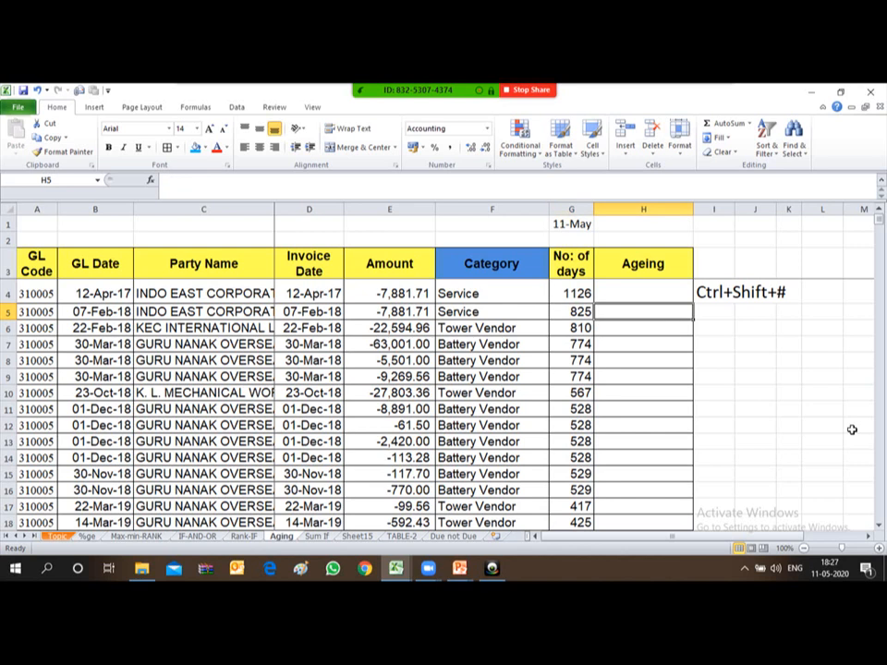
key("Up")
key("Right")
key("Right")
key("Right")
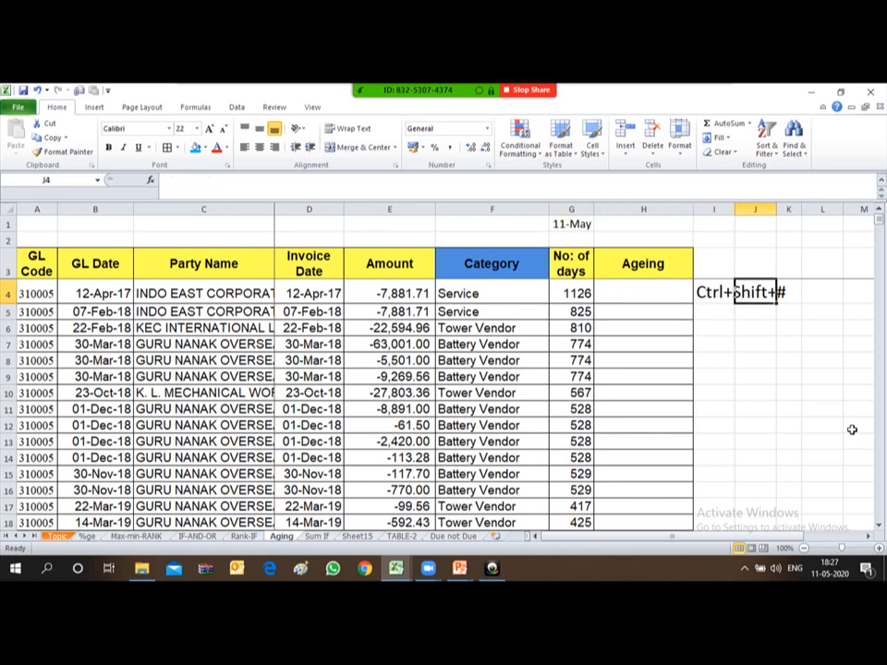
key("Right")
key("Right")
key("Right")
key("Right")
key("Right")
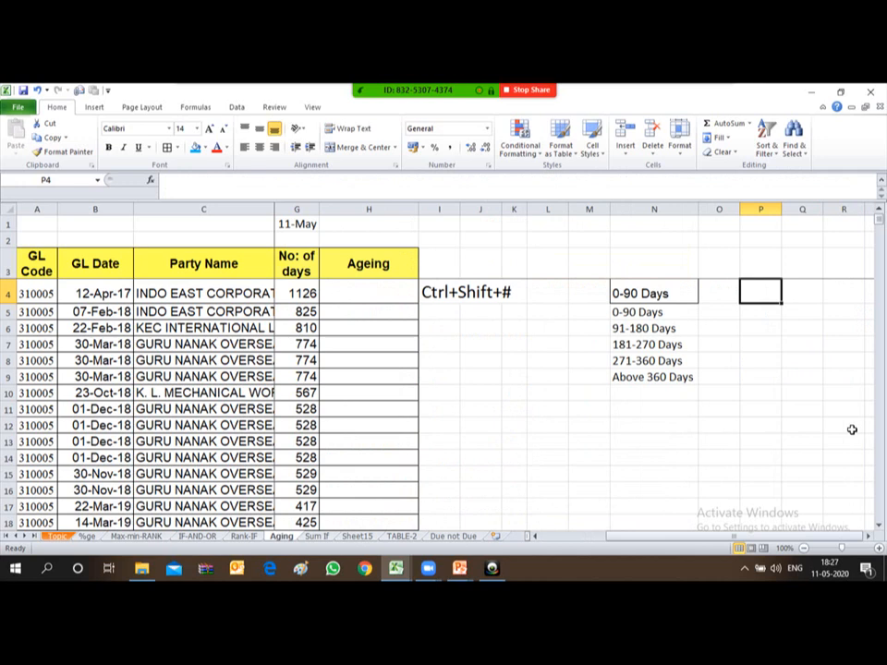
key("Left")
key("Left")
key("Left")
key("Right")
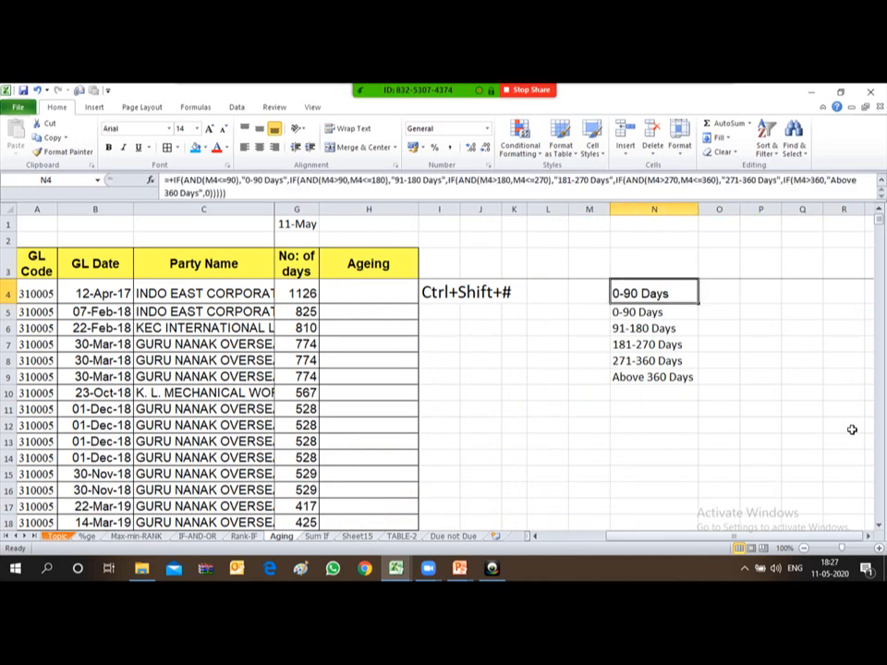
key("Left")
key("Left")
key("Left")
key("Left")
key("Left")
key("Left")
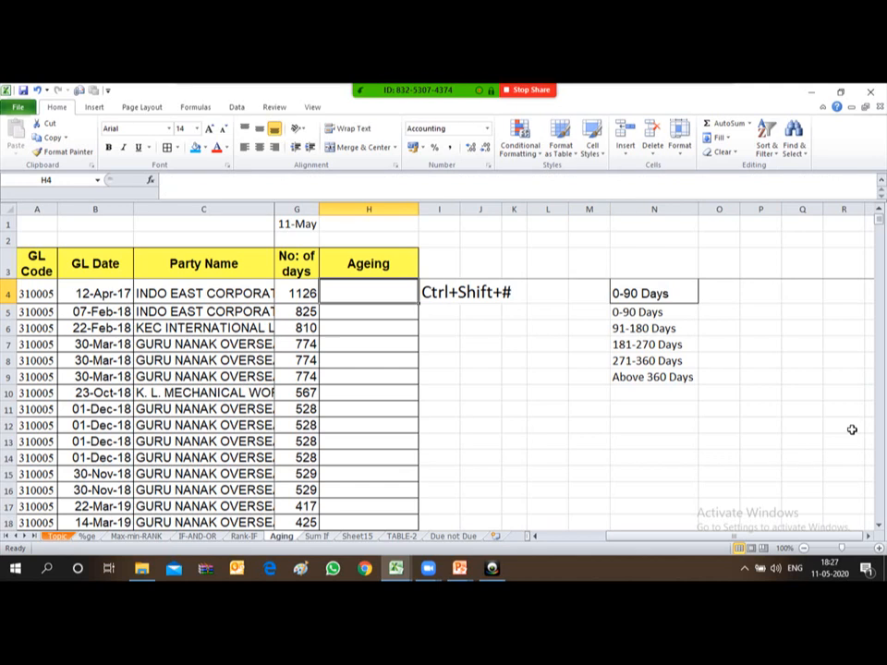
Start the Ageing formula in H4 as =if(and(G4<=90,"0-90days" and admit the participant from the meeting's waiting room.
type("=if")
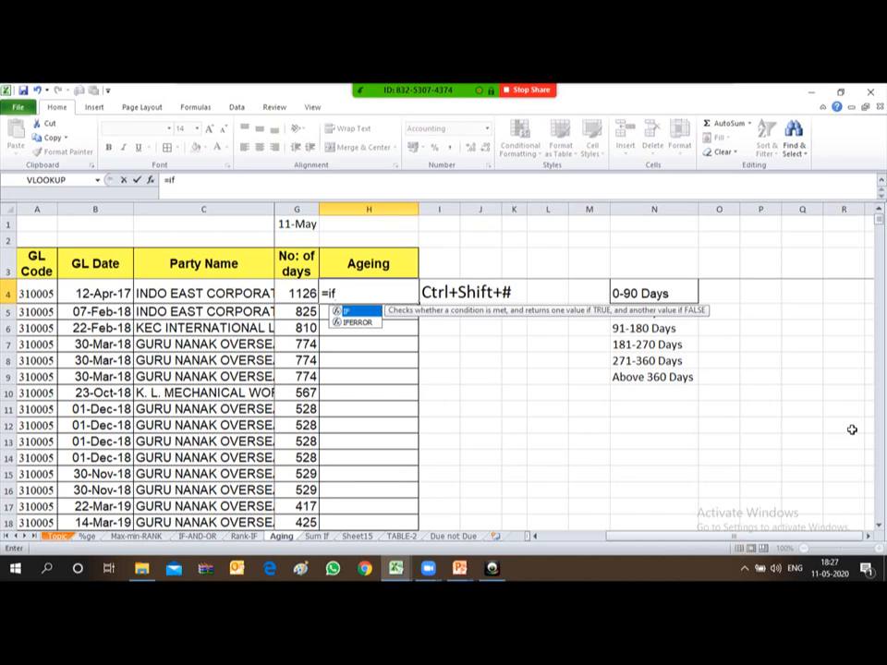
type("(and")
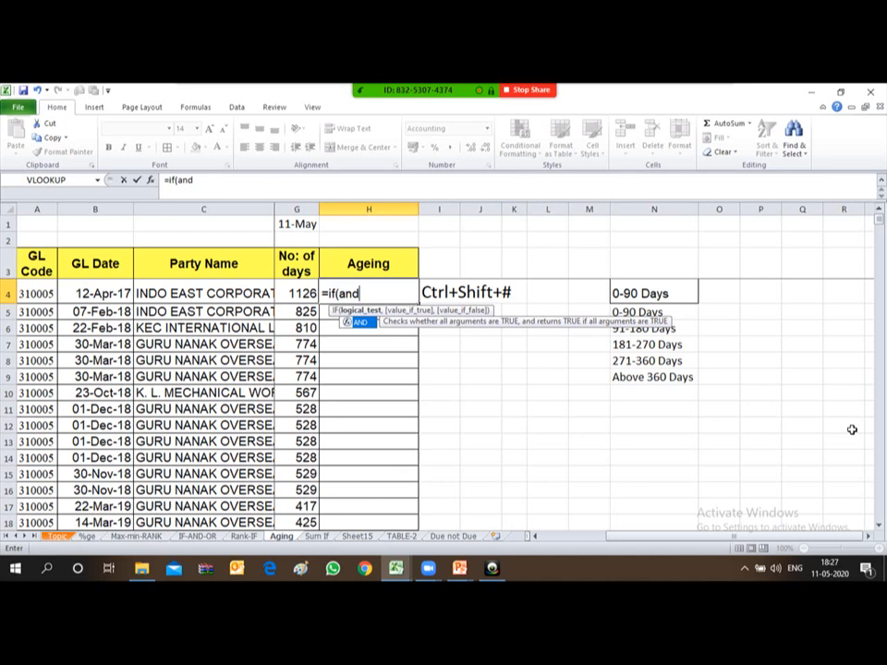
type("(")
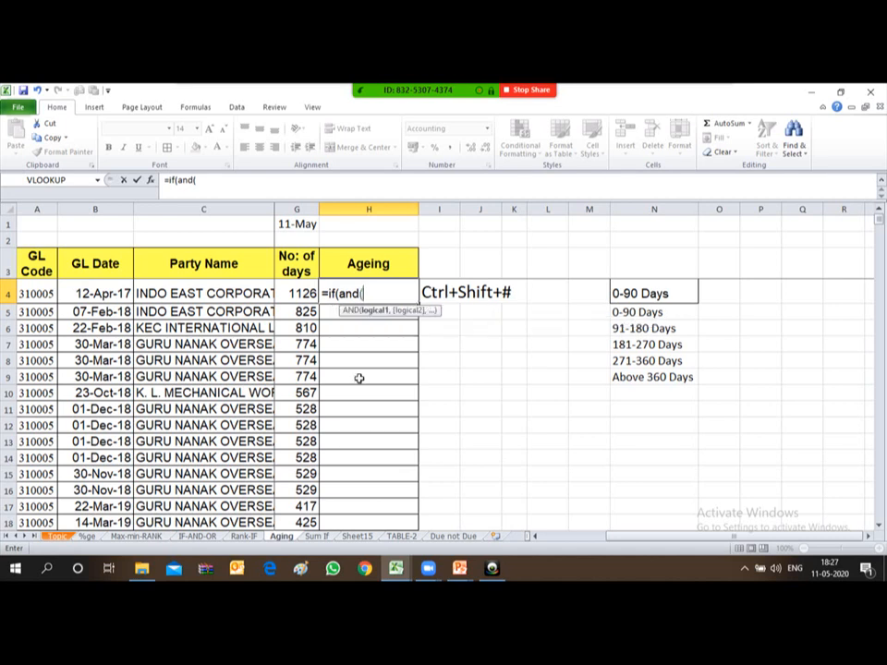
left_click(289, 292)
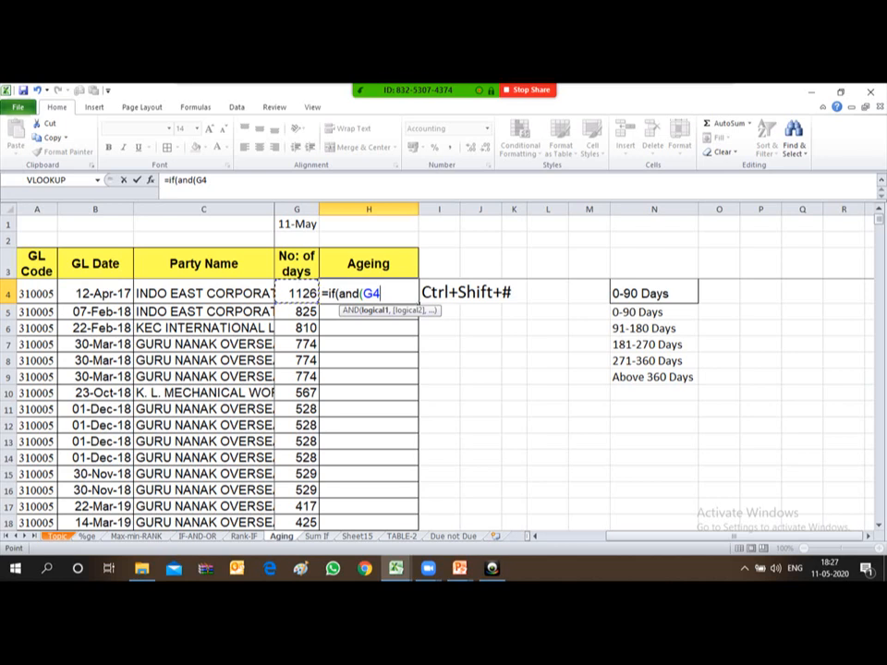
type("<")
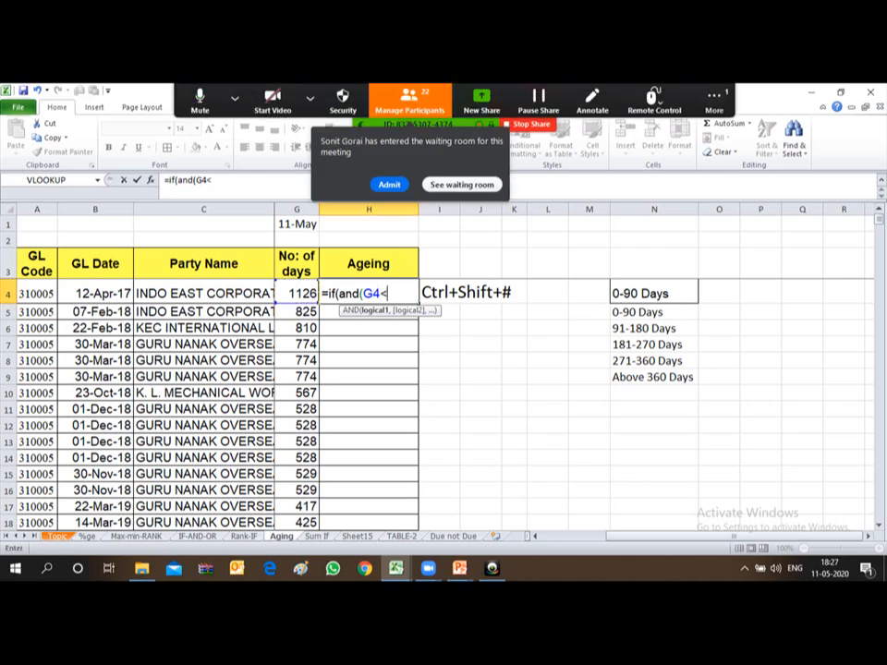
left_click(389, 184)
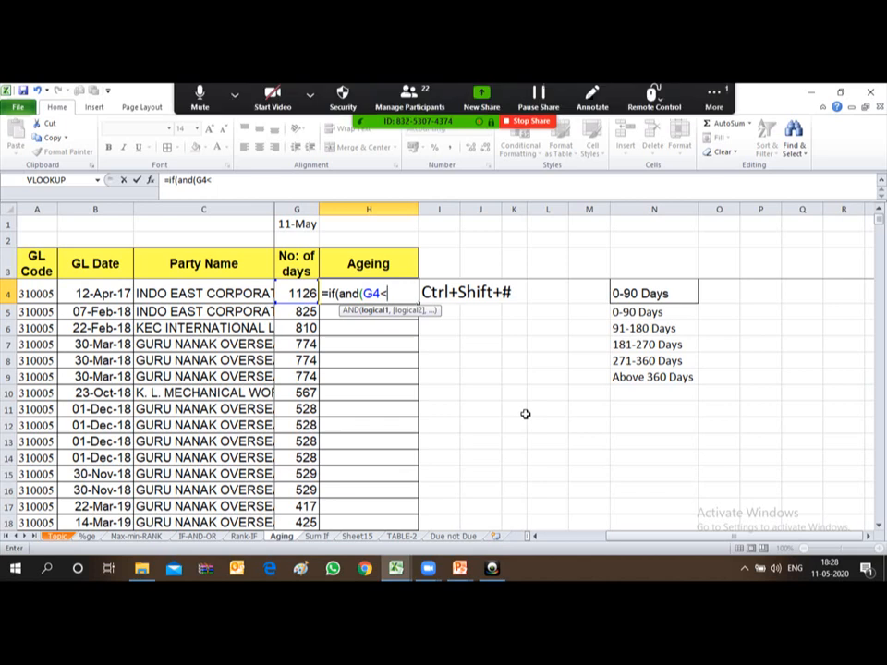
type("=")
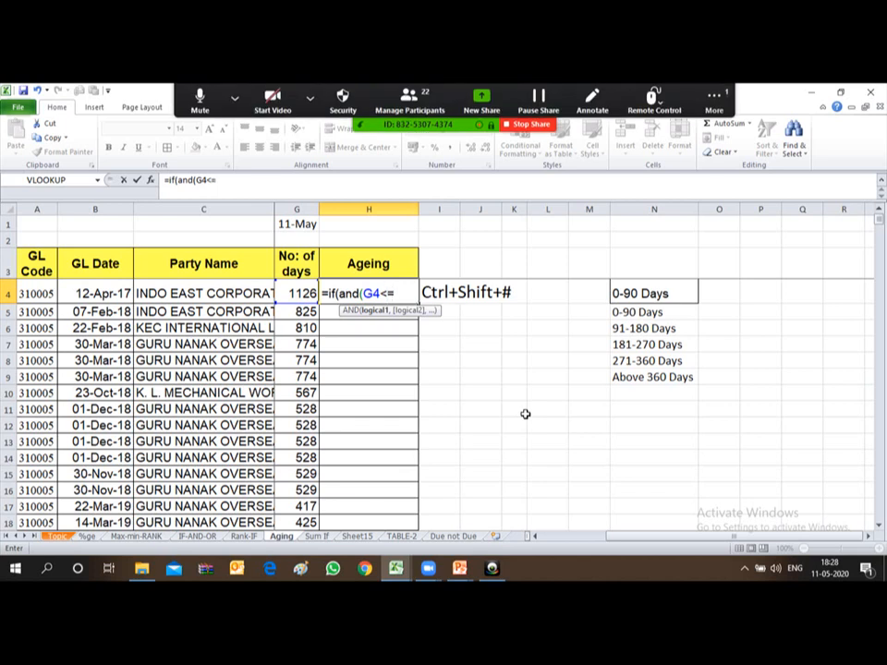
type("90")
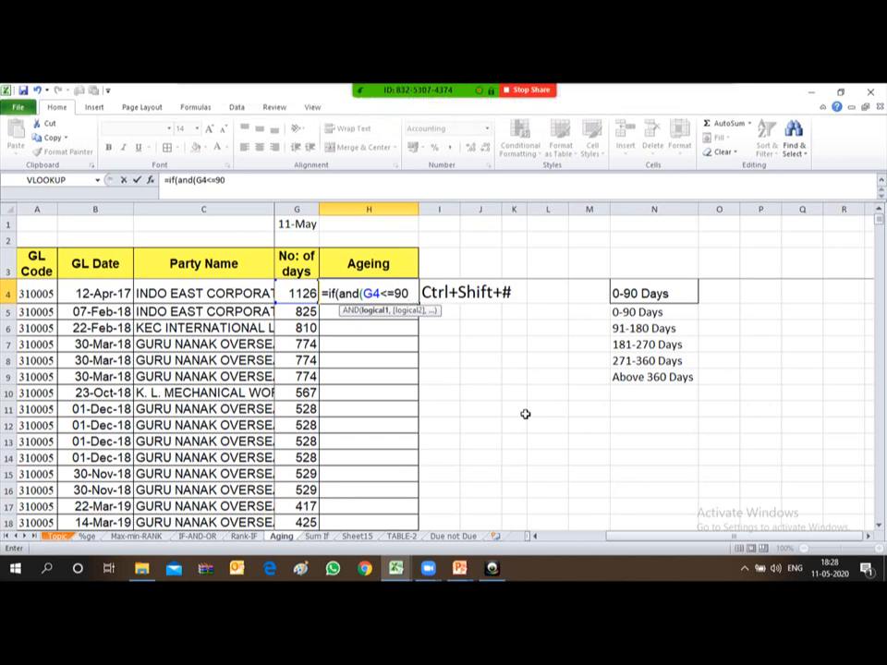
type(",")
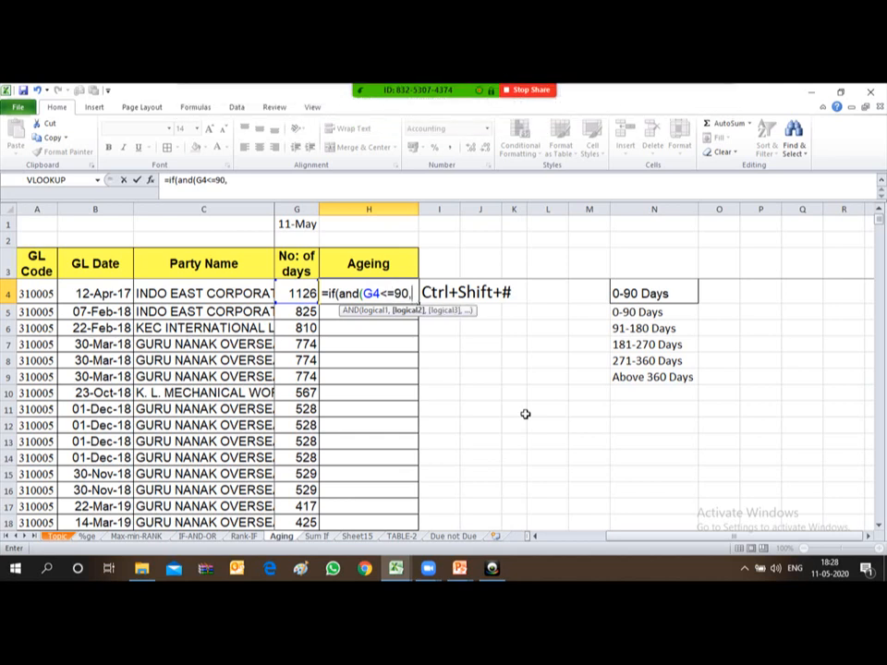
type("\"")
type("0-90days")
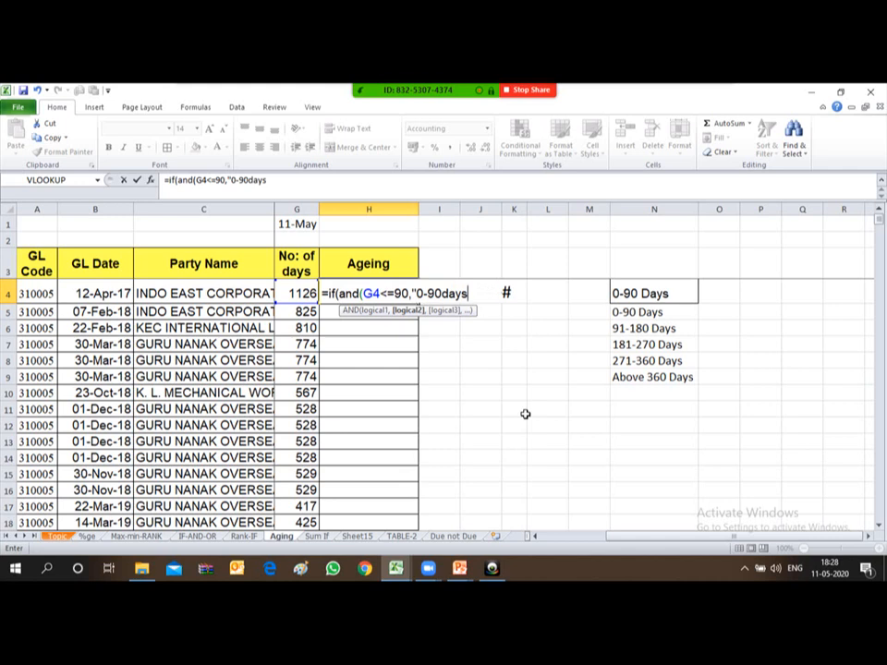
type("\"")
Try completing the H4 formula with 0 as the false value, and replace that ending with a single comma.
type(",0)")
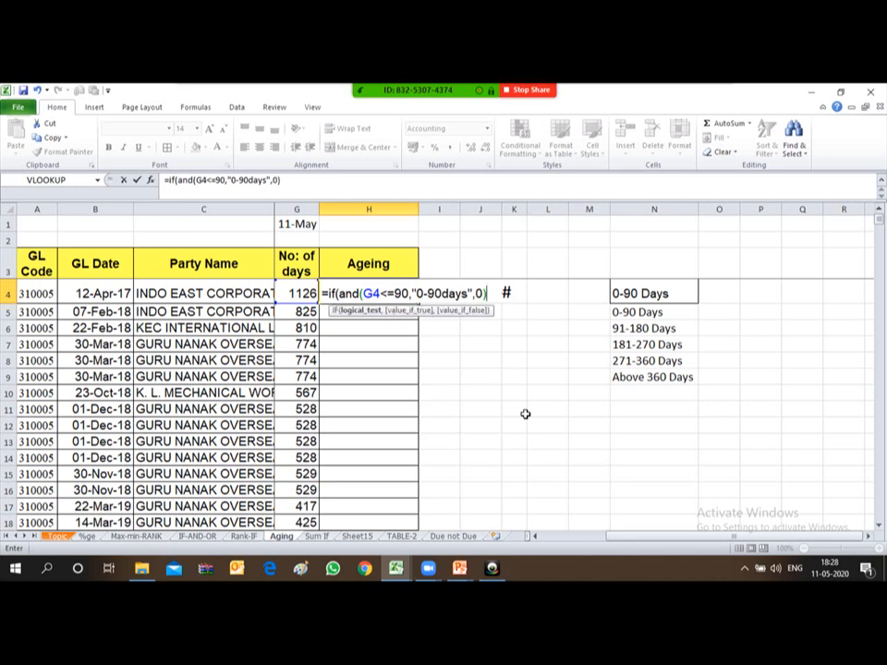
key("Return")
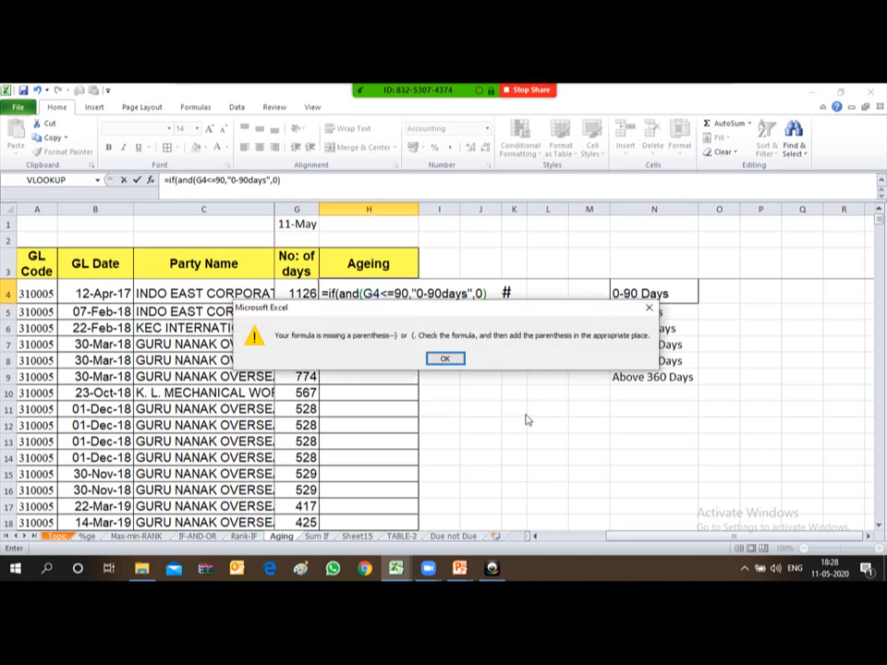
key("Return")
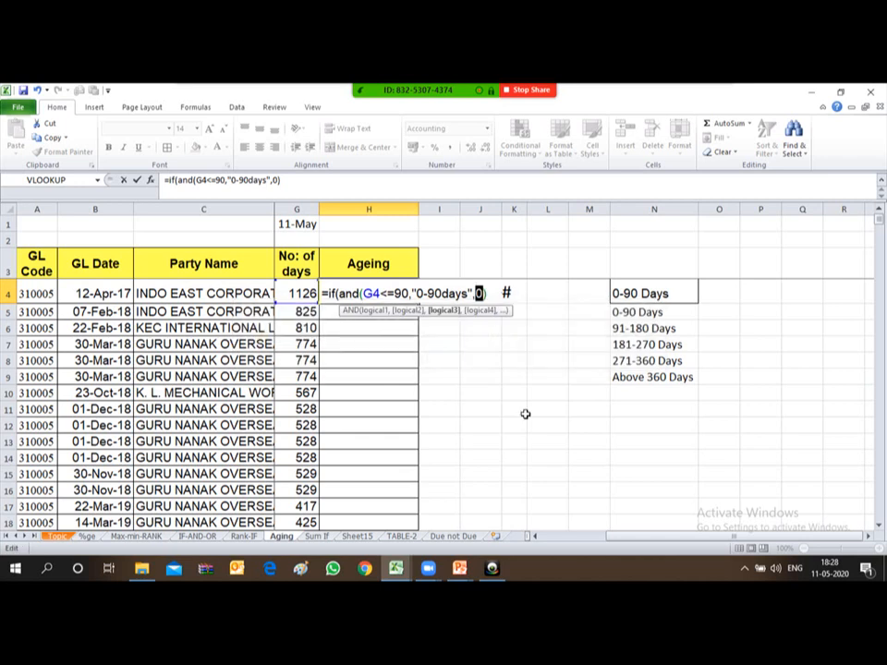
key("BackSpace")
key("BackSpace")
type(",")
key("Delete")
Copy the clause if(and(G4<=90,"0-90days", within the H4 formula and paste it at the end as the second condition.
key("shift+Left")
key("shift+Left")
key("shift+Left")
key("shift+Left")
key("shift+Left")
key("shift+Left")
key("shift+Left")
key("shift+Left")
key("shift+Left")
key("shift+Left")
key("shift+Left")
key("shift+Left")
key("shift+Left")
key("shift+Left")
key("shift+Left")
key("shift+Left")
key("shift+Left")
key("shift+Left")
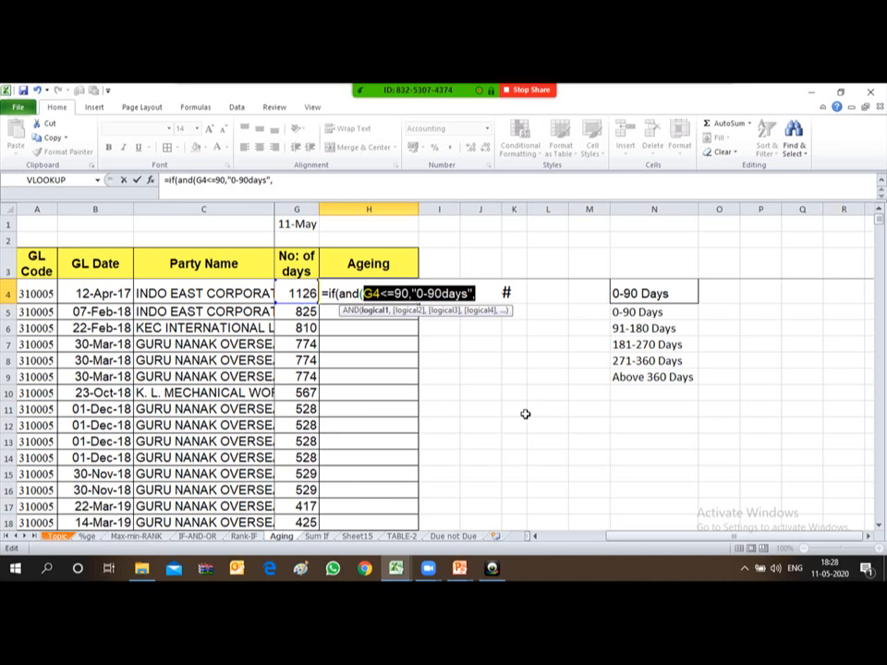
key("Left")
key("Right")
key("Right")
key("Right")
key("Right")
key("Right")
key("Right")
key("Right")
key("Right")
key("Right")
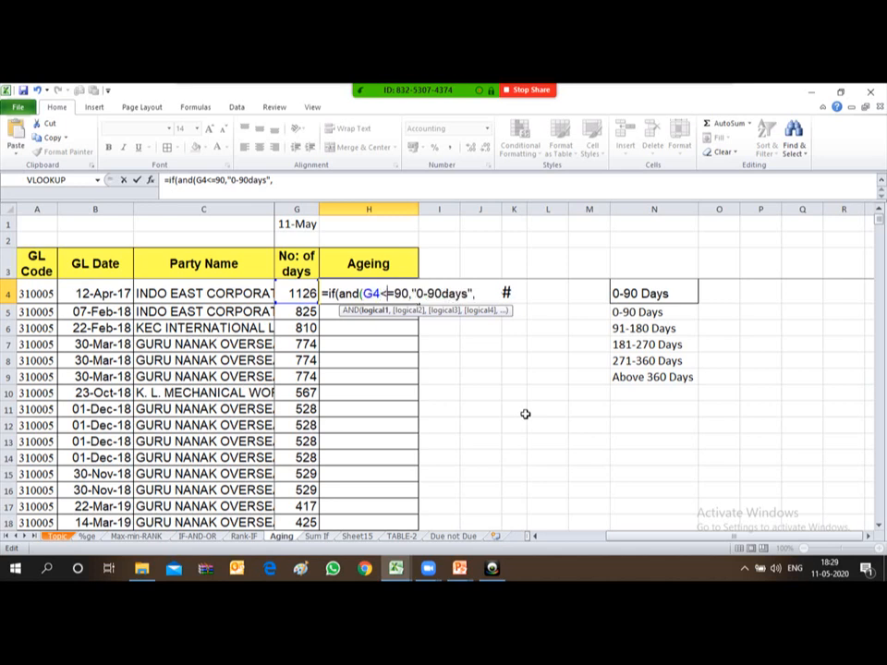
key("Right")
key("Right")
key("Right")
key("Right")
key("Right")
key("Right")
key("Right")
key("Right")
key("shift+Left")
key("shift+Left")
key("shift+Left")
key("shift+Left")
key("shift+Left")
key("shift+Left")
key("shift+Left")
key("shift+Left")
key("shift+Left")
key("shift+Left")
key("shift+Left")
key("shift+Left")
key("shift+Left")
key("shift+Left")
key("shift+Left")
key("shift+Left")
key("shift+Left")
key("shift+Left")
key("shift+Left")
key("shift+Left")
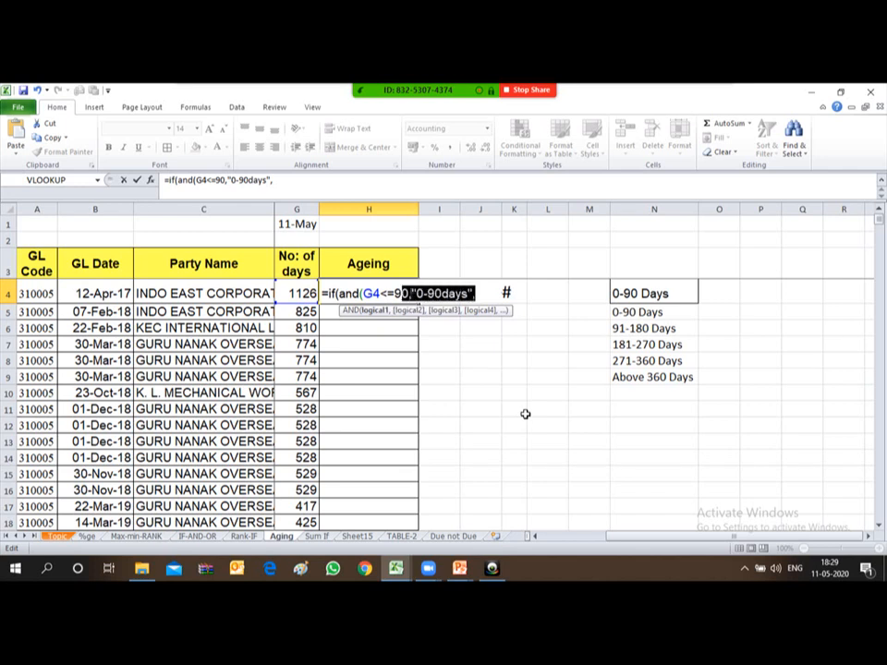
key("shift+Left")
key("ctrl+c")
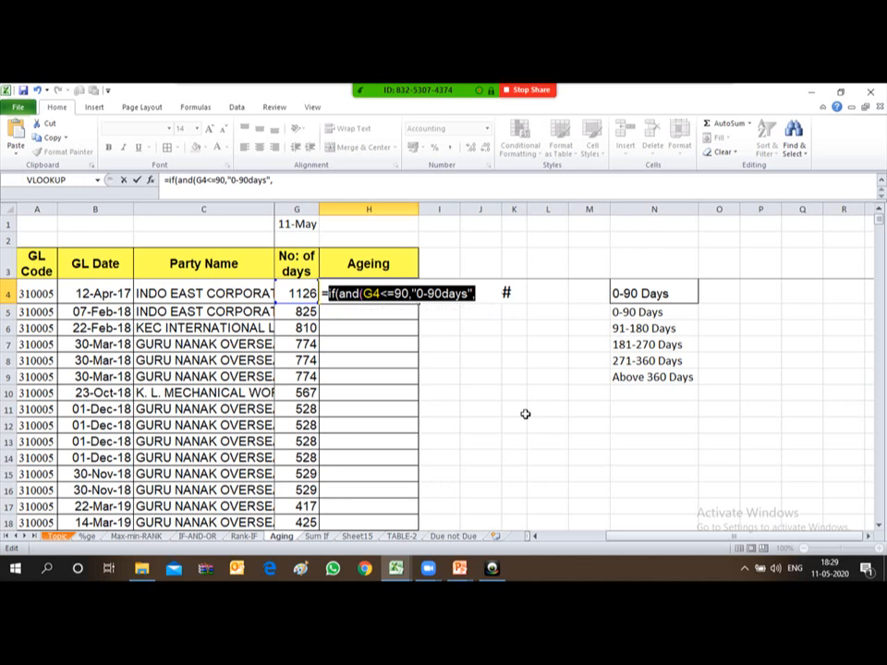
key("Right")
key("Right")
key("Right")
key("Right")
key("Right")
key("Right")
key("Right")
key("Right")
key("Right")
key("Right")
key("Right")
key("Right")
key("Right")
key("Right")
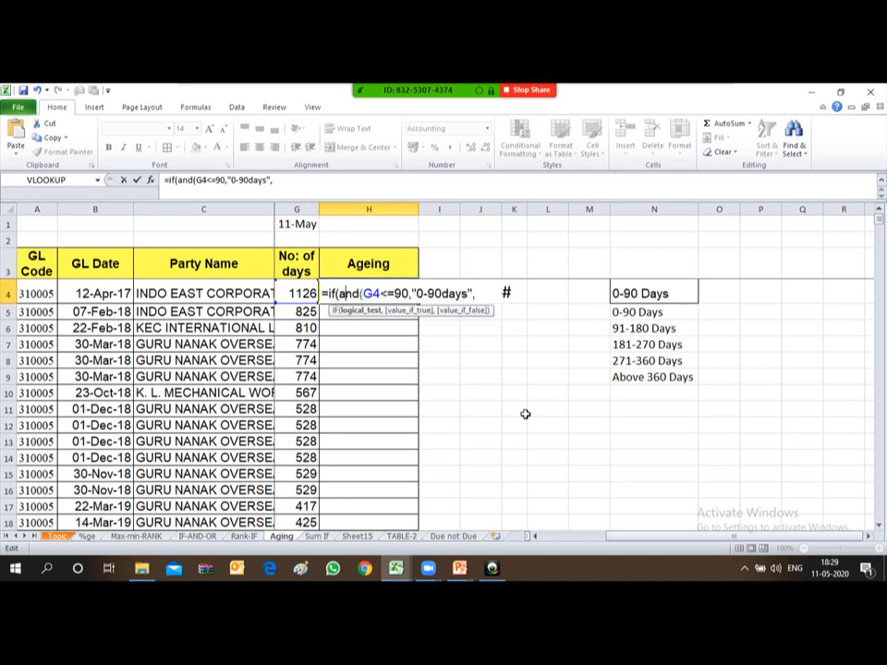
key("Right")
key("Right")
key("Right")
key("Right")
key("Right")
key("Right")
key("Right")
key("Right")
key("Right")
key("Right")
key("Right")
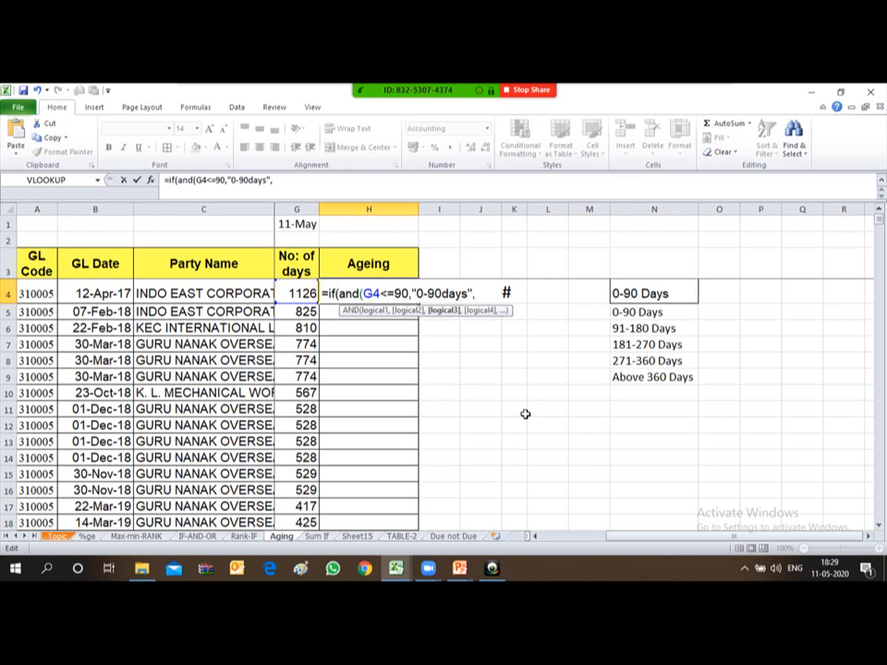
key("ctrl+v")
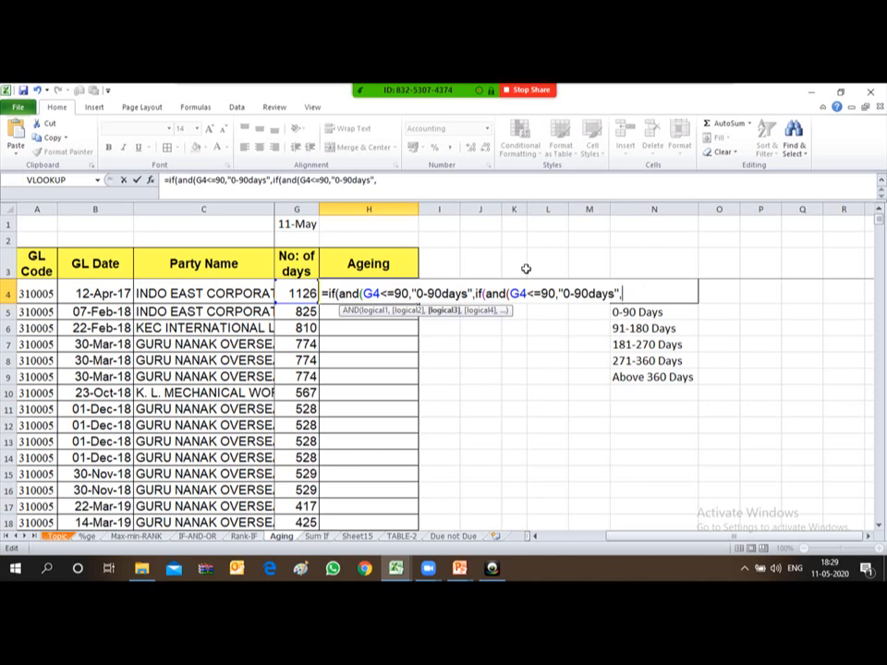
Change the second condition in H4 to G4<=180 with the result text "91-180days".
left_click(541, 294)
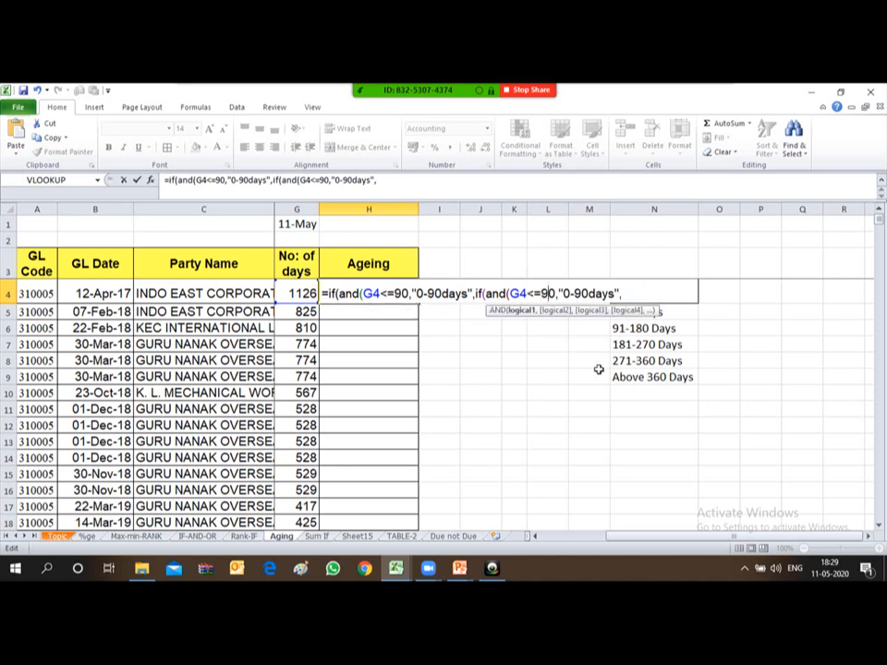
key("Right")
key("BackSpace")
key("BackSpace")
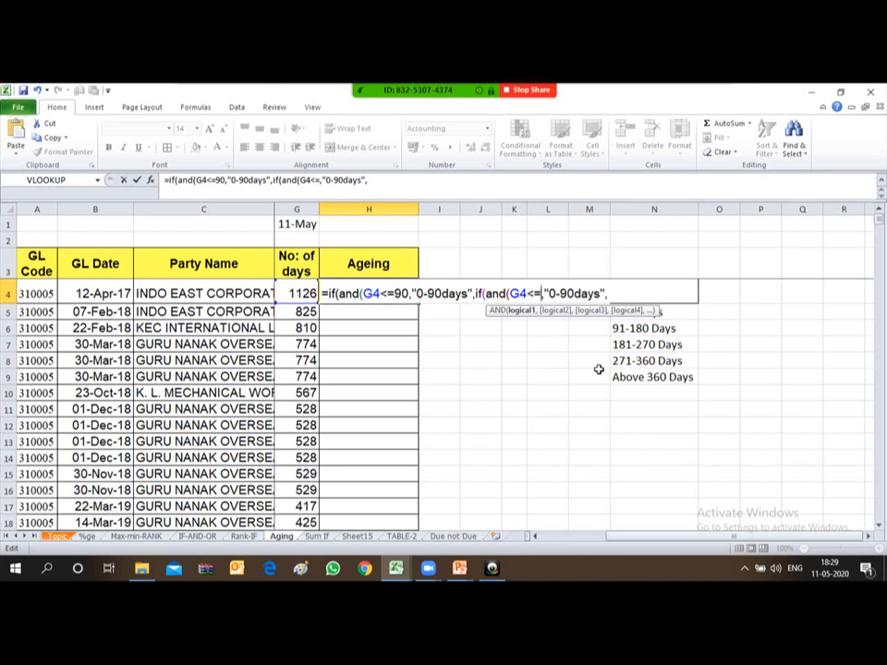
type("180")
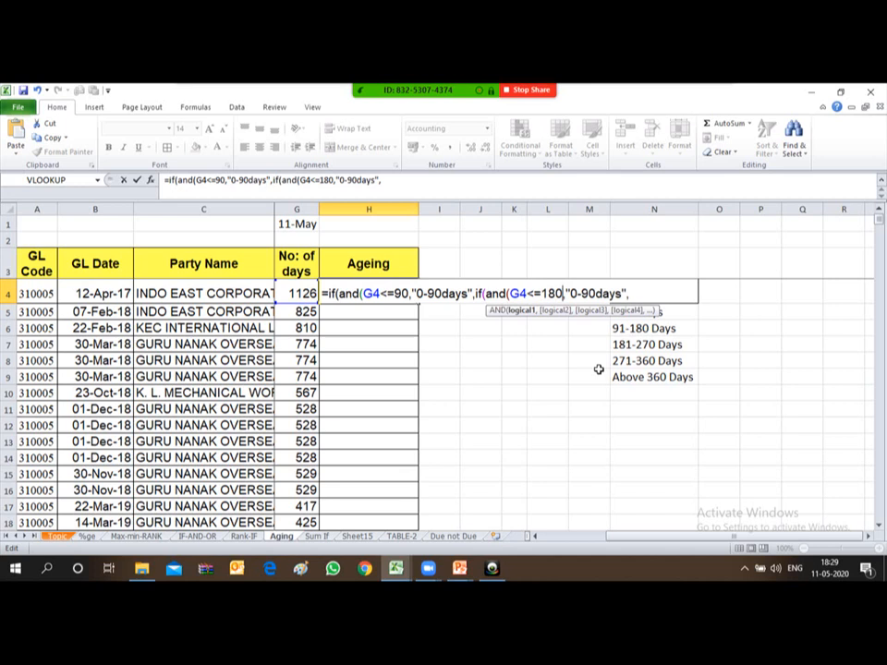
key("Right")
key("BackSpace")
key("BackSpace")
key("BackSpace")
key("BackSpace")
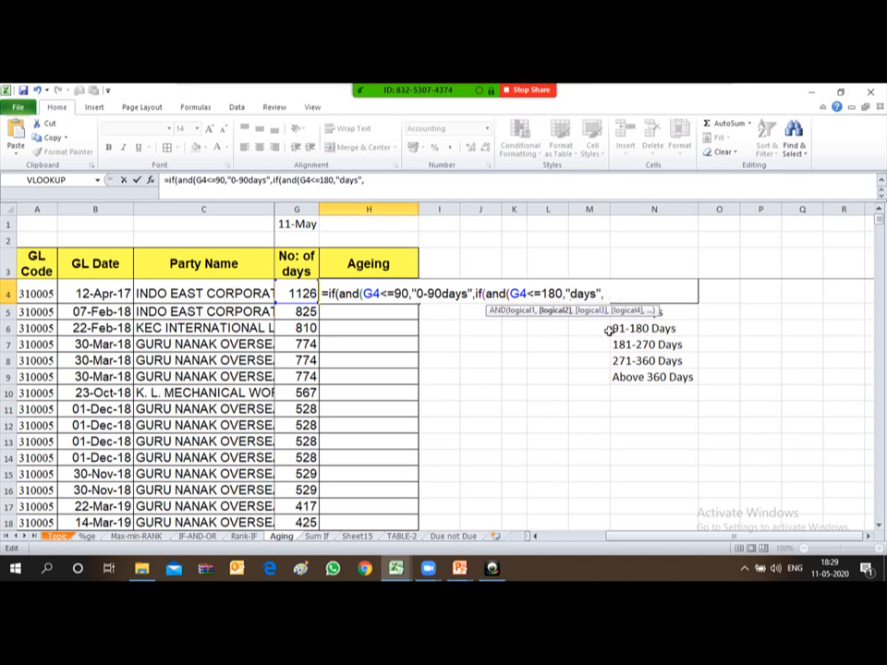
type("91-18")
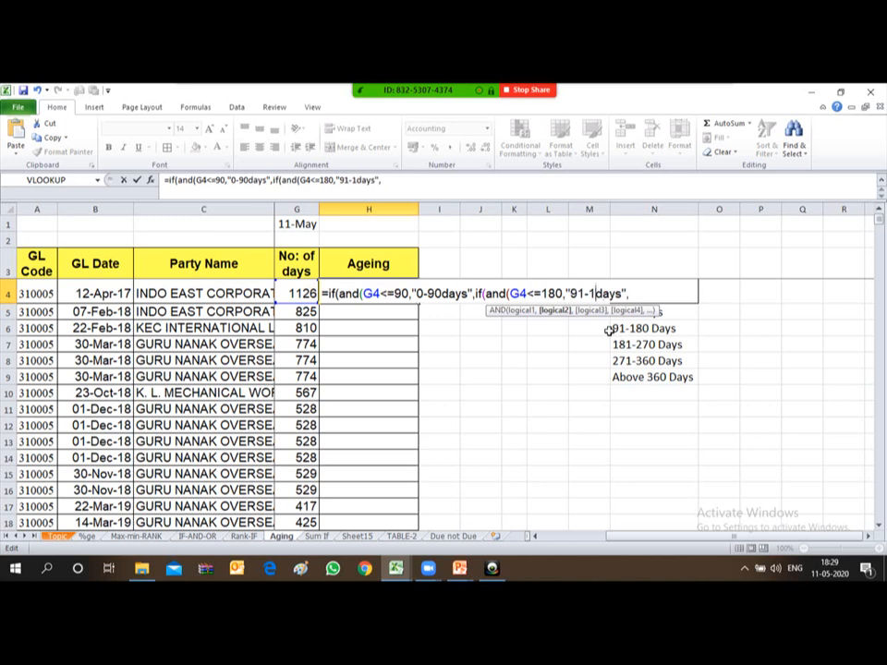
type("0")
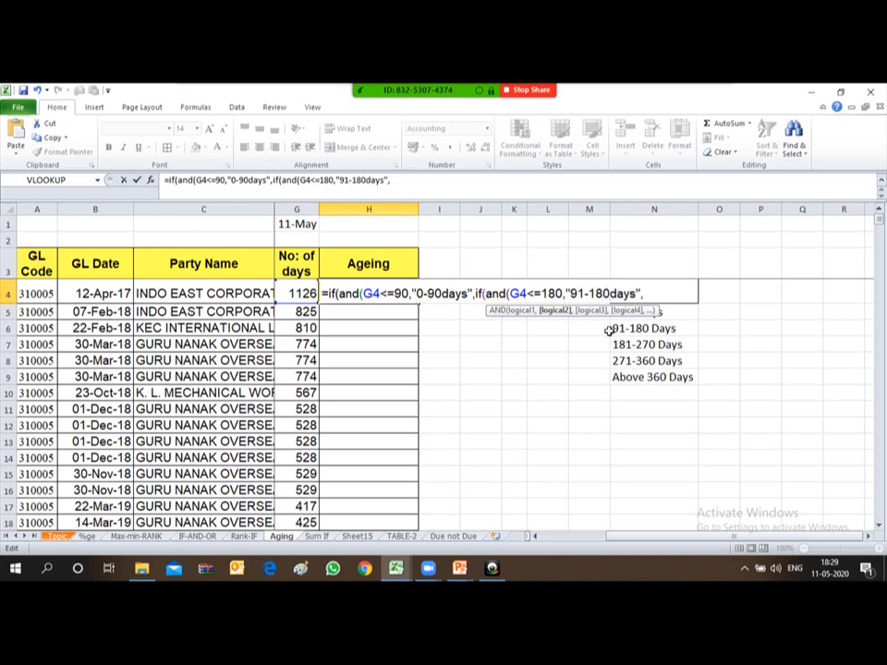
Append the copied IF/AND clause to the H4 formula as the third condition and set its limit to G4<=270.
key("Right")
key("Right")
key("Right")
key("Right")
key("ctrl+v")
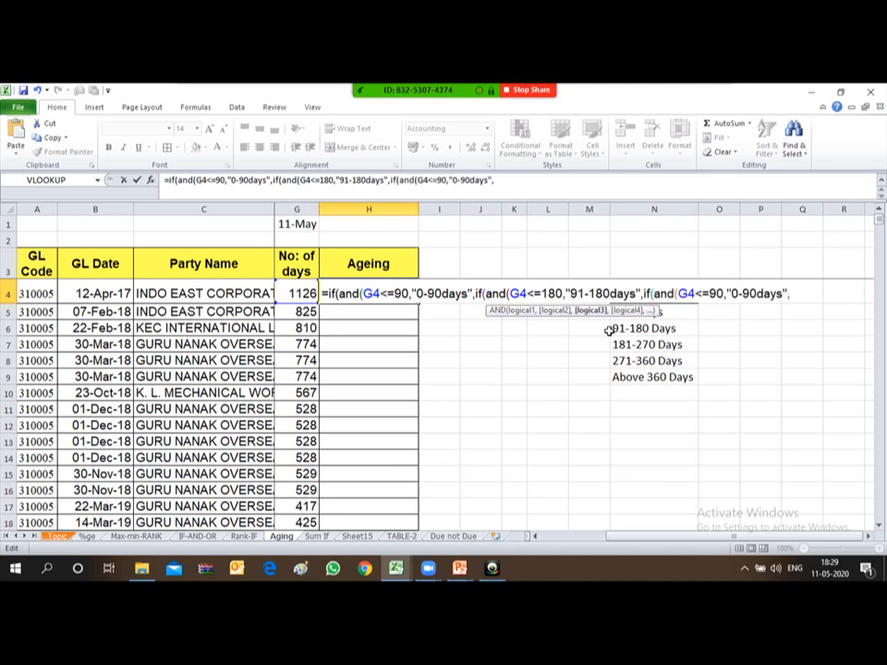
left_click(715, 296)
key("Right")
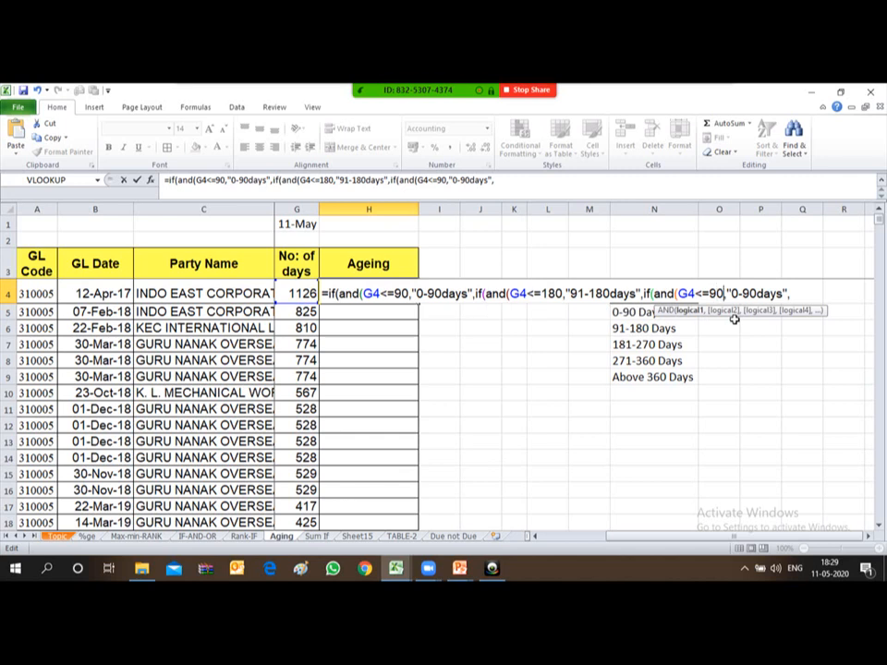
key("BackSpace")
key("BackSpace")
type("270")
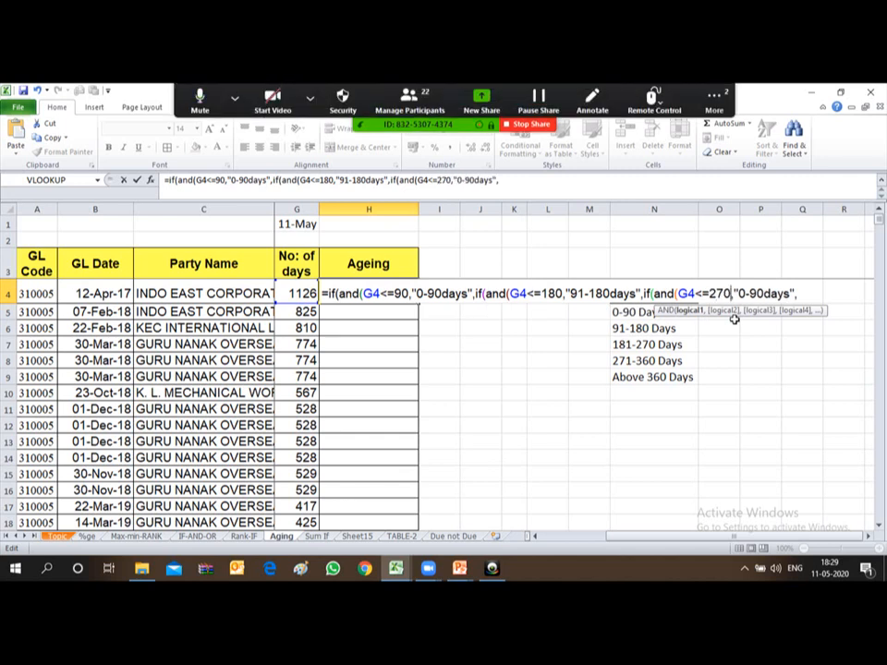
Set the third condition's result text in H4 to "181-270days".
key("Right")
key("Right")
key("Delete")
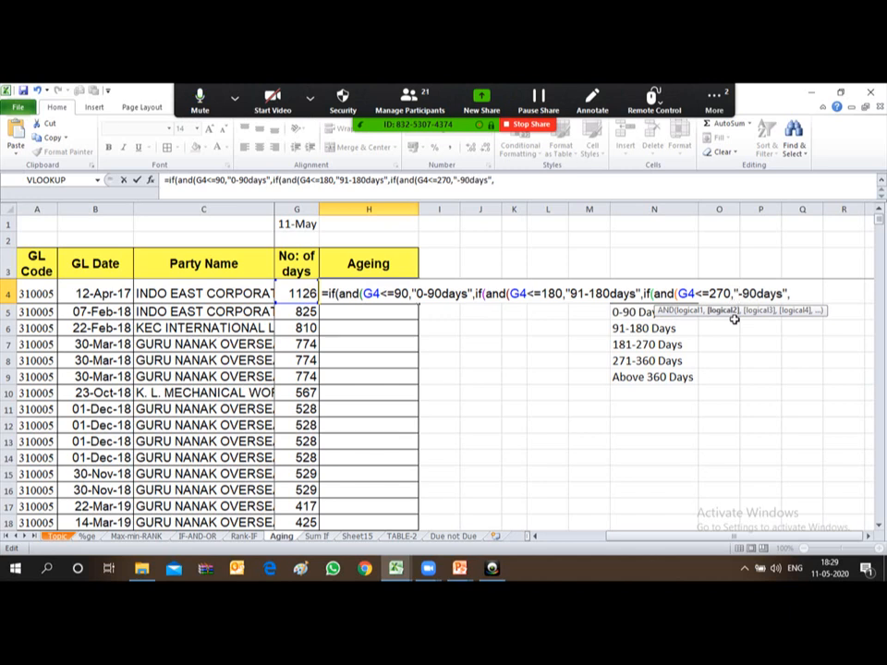
type("181")
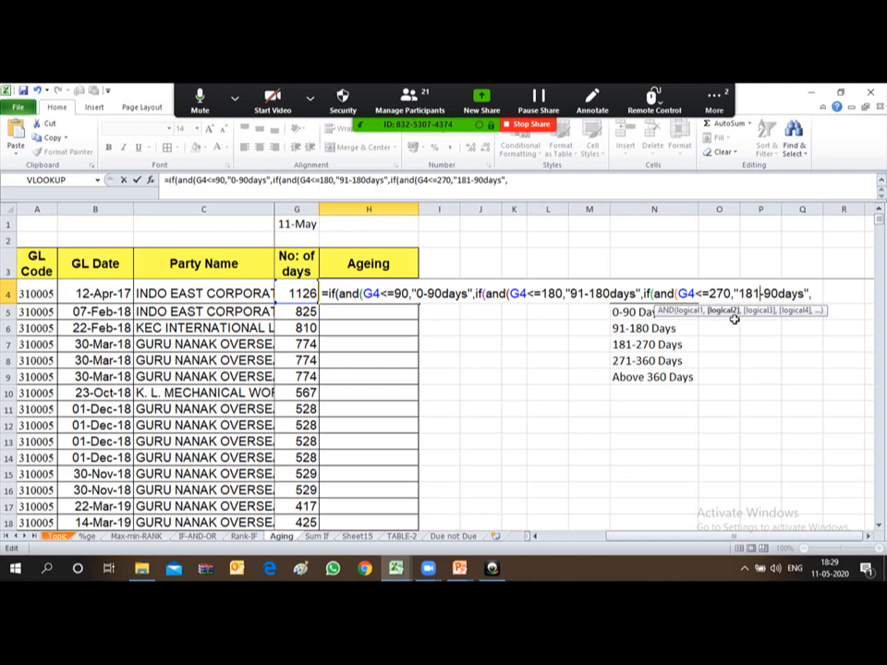
key("Right")
key("Right")
key("Right")
key("BackSpace")
key("BackSpace")
type("270")
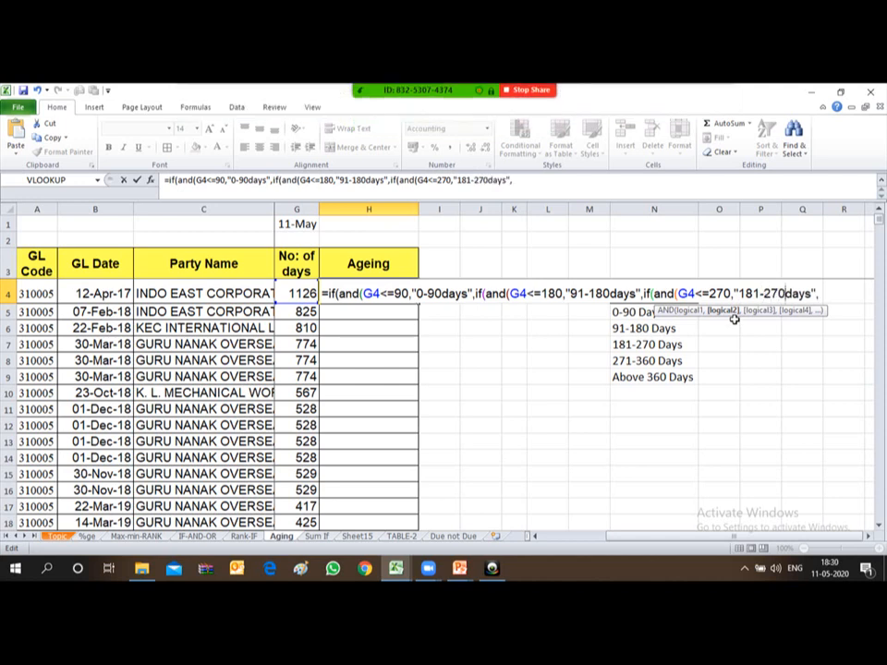
Append the copied IF/AND clause to the H4 formula as the fourth condition and set its limit to G4<=360.
key("Right")
key("Right")
key("Right")
key("Right")
key("Right")
key("Right")
key("ctrl+v")
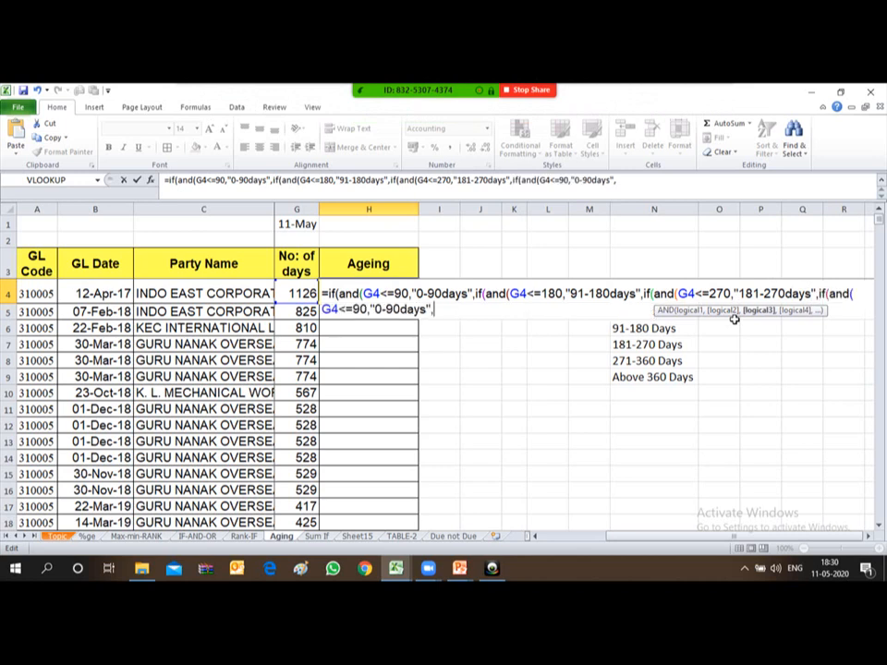
key("Left")
key("Left")
key("Left")
key("Left")
key("Left")
key("Left")
key("Left")
key("Left")
key("Left")
key("Left")
key("Left")
key("Left")
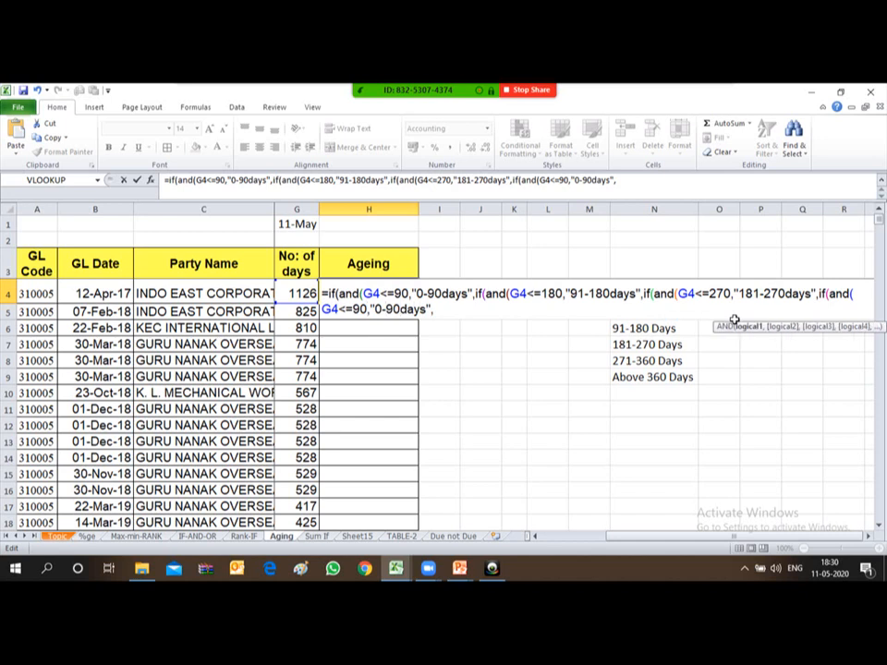
key("BackSpace")
key("BackSpace")
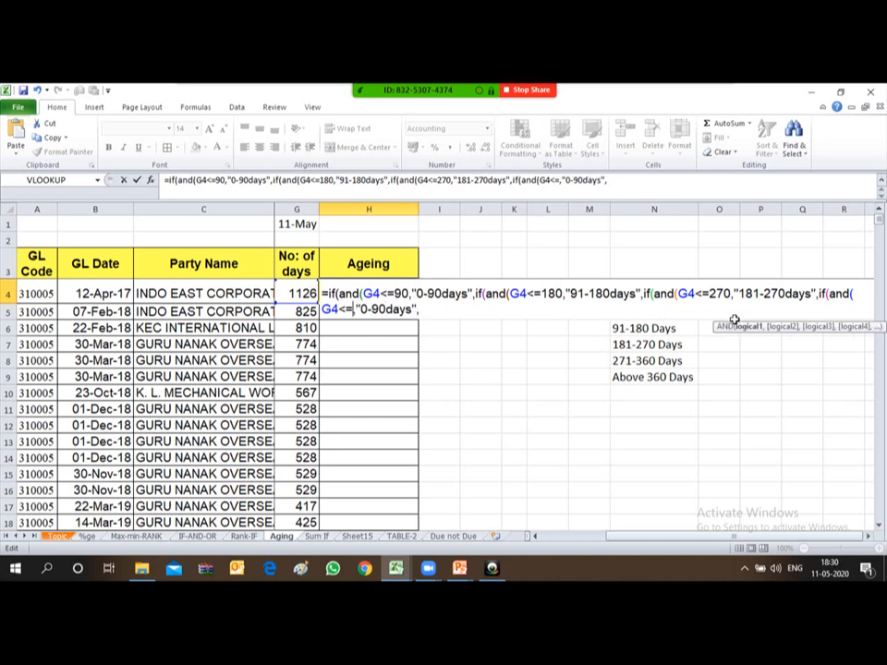
type("360")
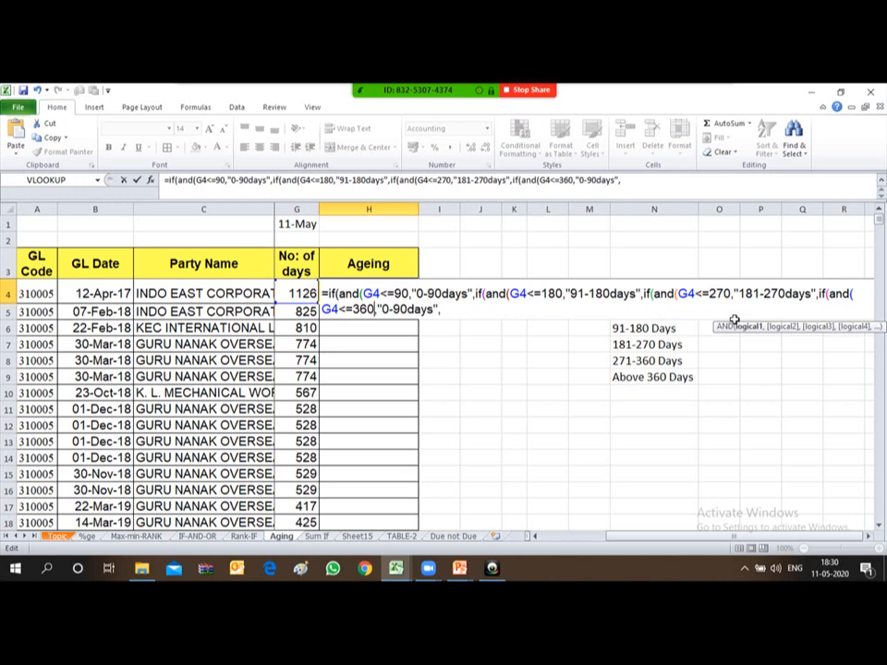
Set the fourth condition's result text in H4 to "271-360days".
key("Right")
key("Right")
key("Right")
key("BackSpace")
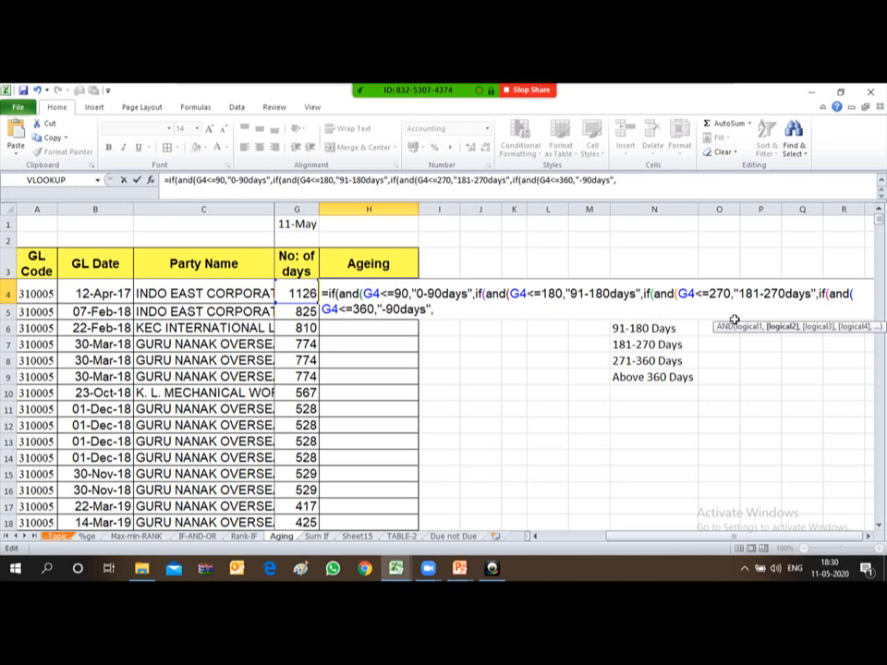
type("271")
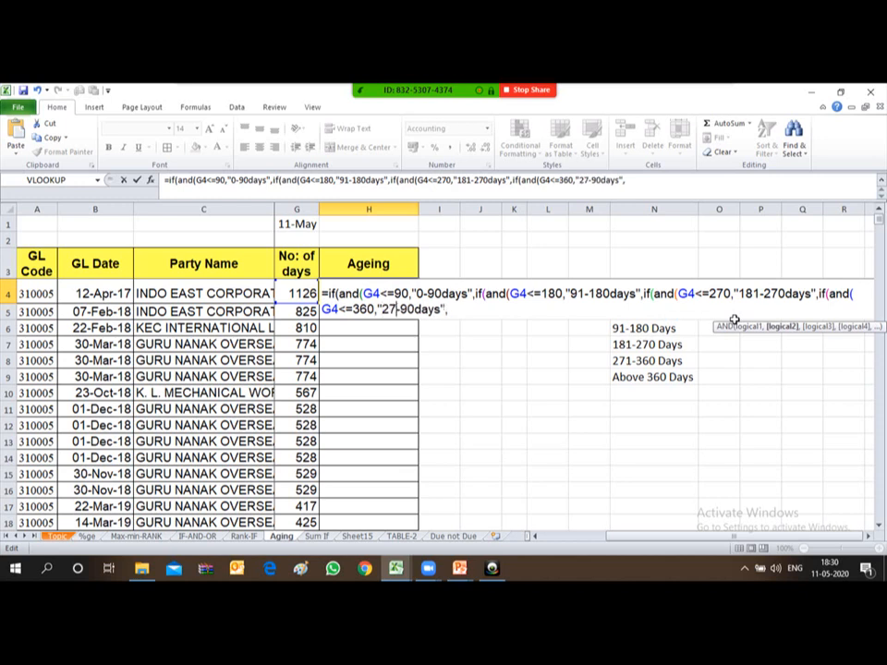
key("Right")
key("Right")
key("Right")
key("BackSpace")
key("BackSpace")
type("360")
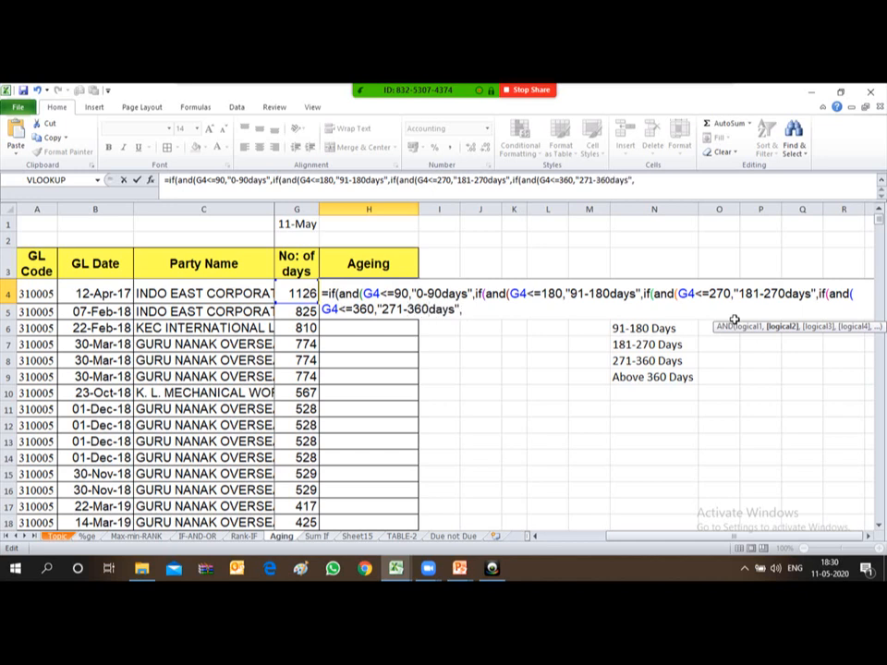
Append the copied IF/AND clause to the H4 formula as the fifth condition and change its test to G4>360.
type(",")
type("if(and(G4<=90,\"0-90days\",")
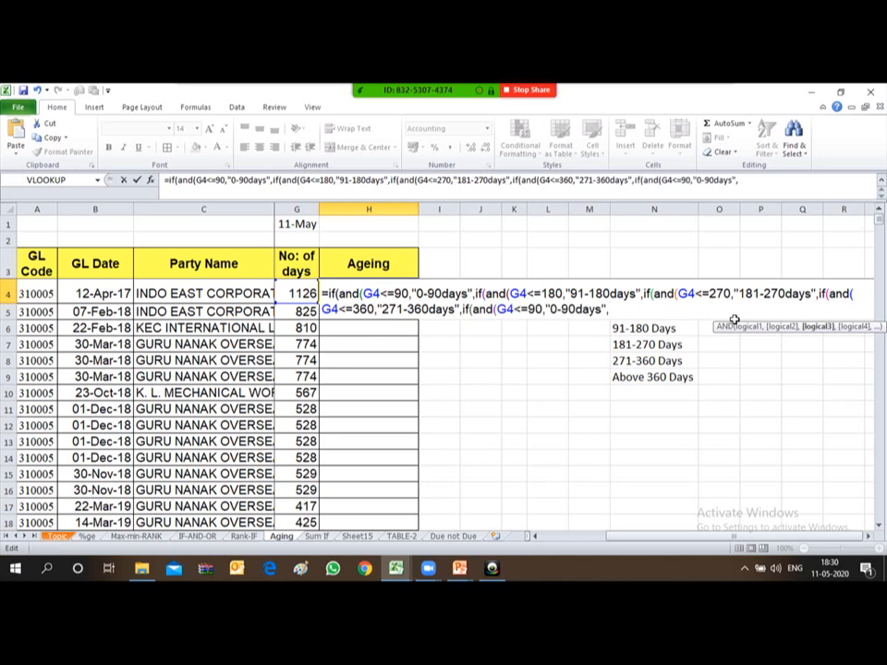
key("Left")
key("Left")
key("Left")
key("Left")
key("Left")
key("Left")
key("Left")
key("Left")
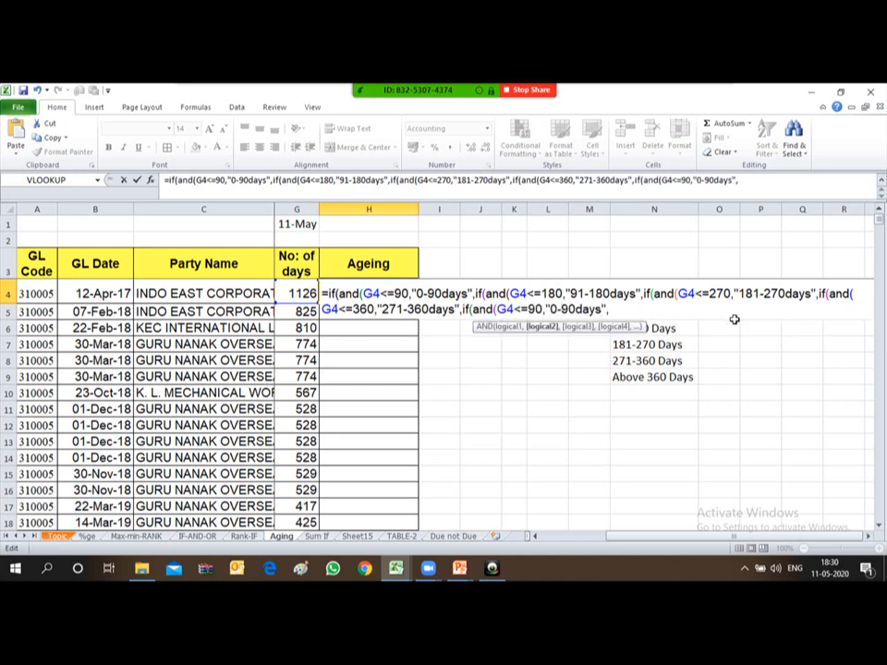
key("Left")
key("Left")
key("Left")
key("Left")
key("BackSpace")
key("BackSpace")
key("BackSpace")
key("BackSpace")
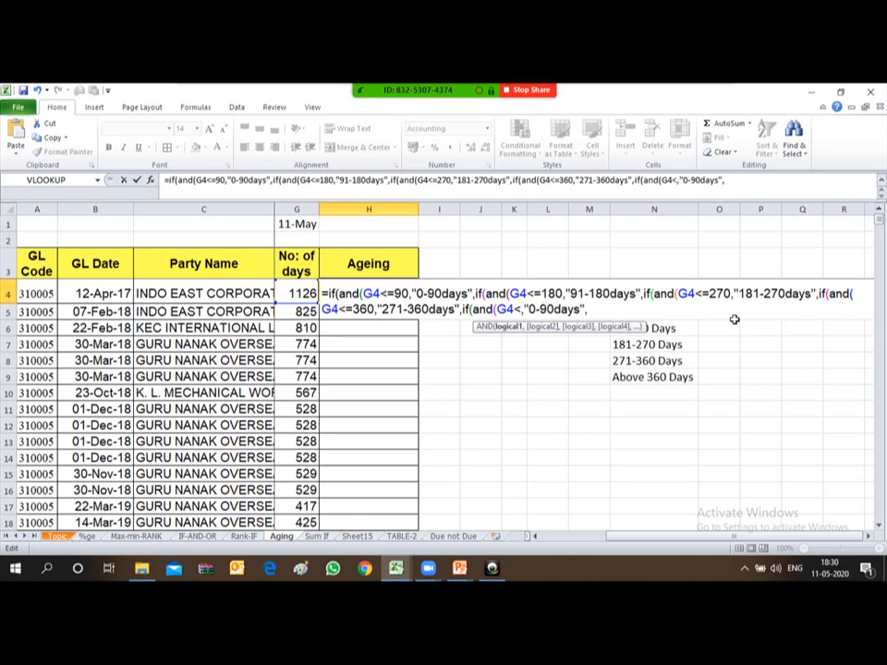
type(">360")
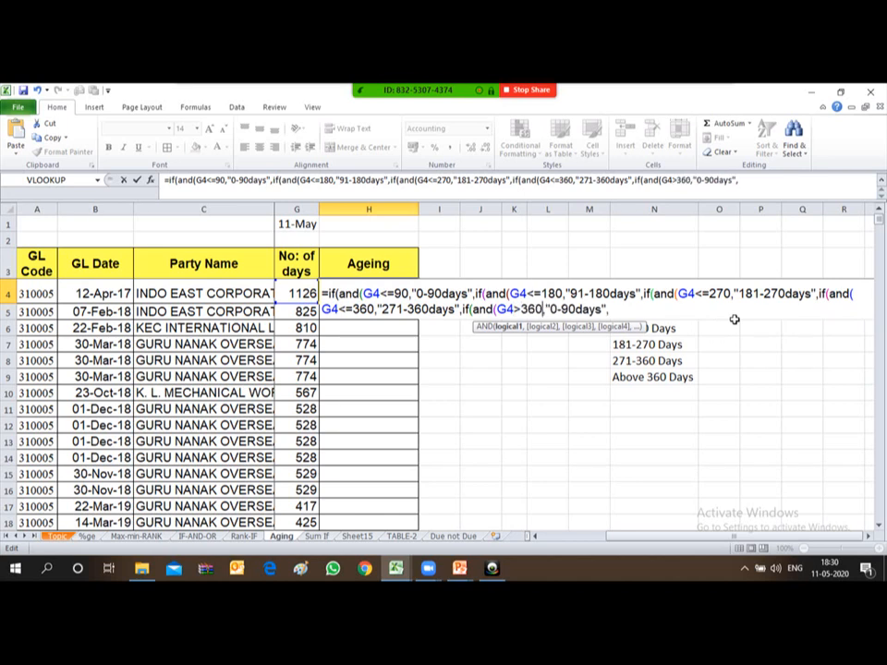
Replace the fifth condition's result text in H4 with "Above 360 Days".
key("Right")
key("Right")
key("Delete")
key("Delete")
key("Delete")
key("Delete")
key("Delete")
key("Delete")
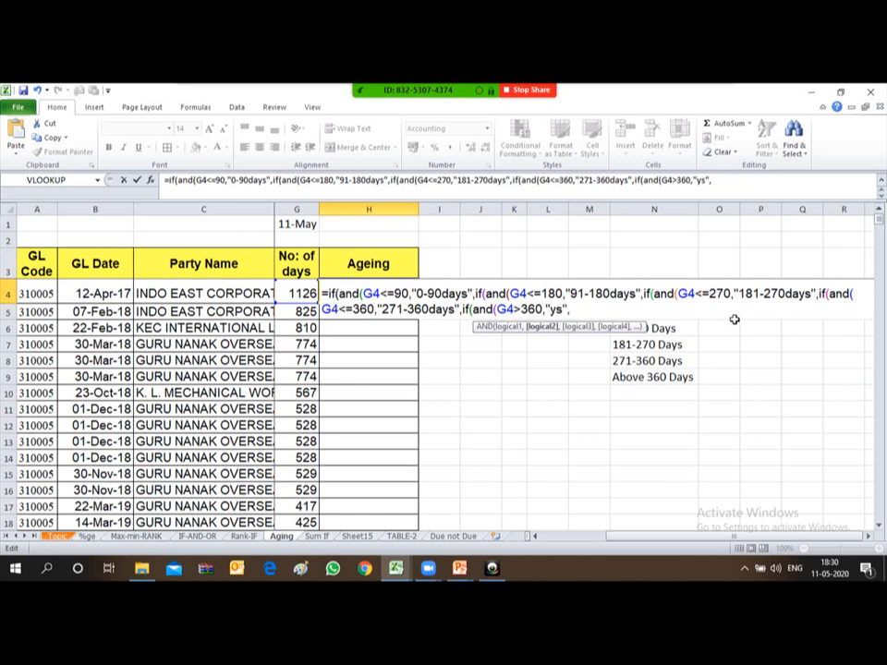
type("Above")
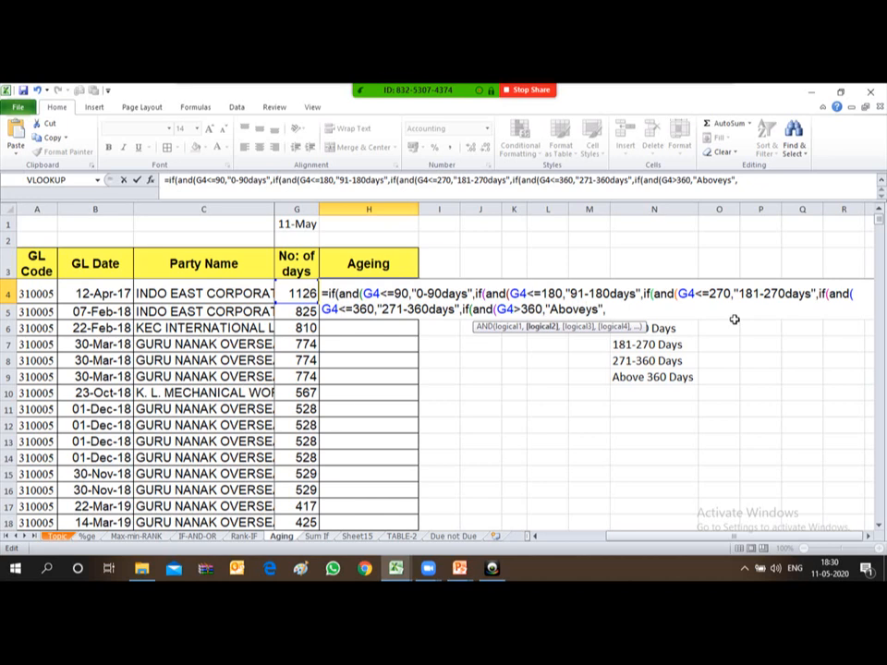
type(" 360 Da")
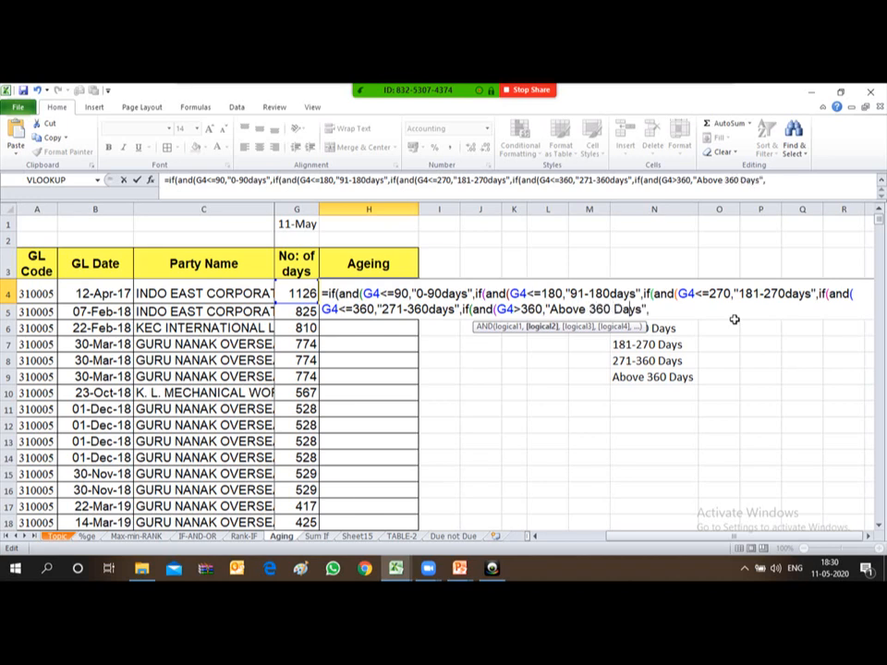
End the H4 formula with 0 as the last argument plus the closing brackets, and try to enter it.
key("Right")
key("Right")
key("Right")
type(",0")
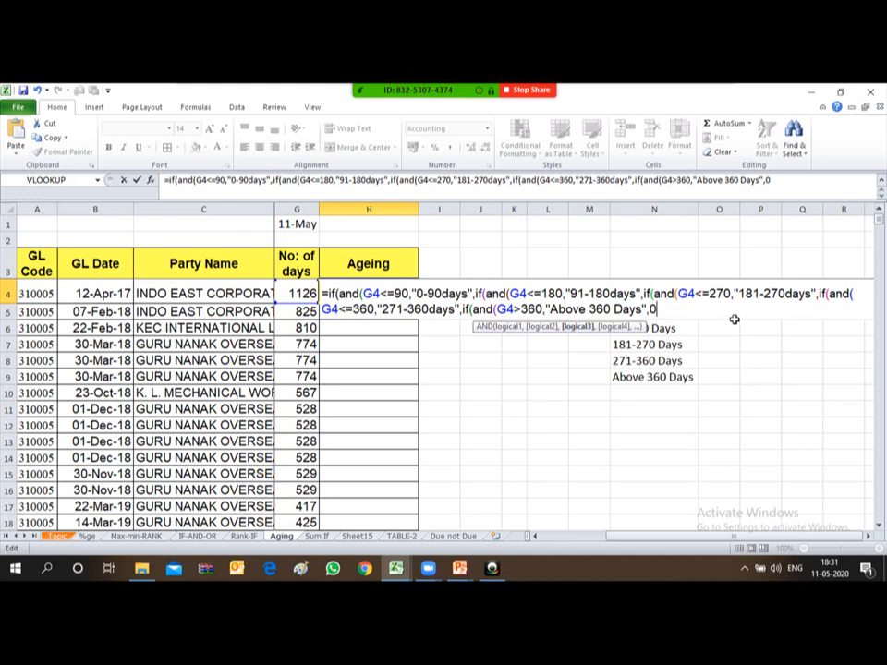
type("))")
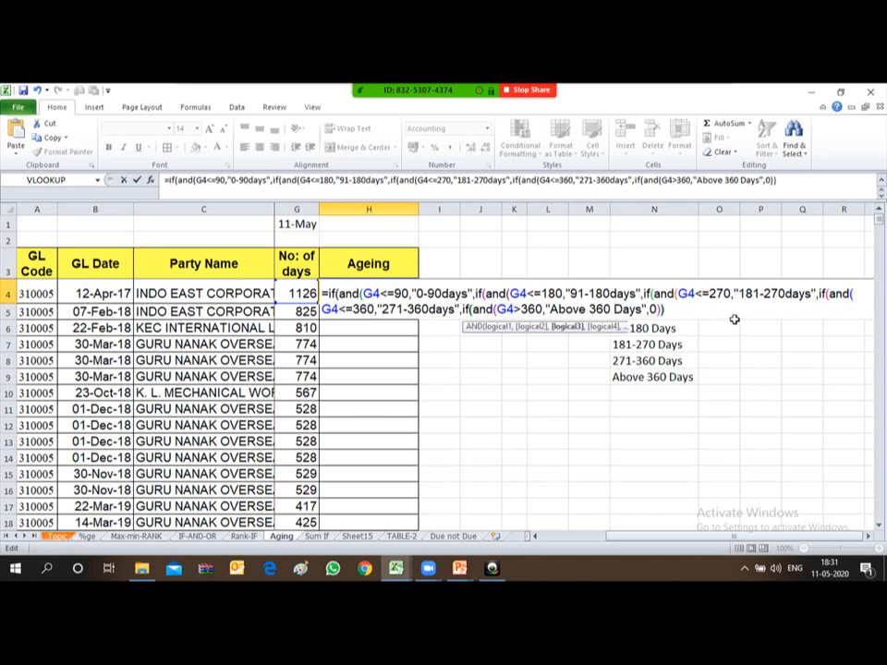
type("))))")
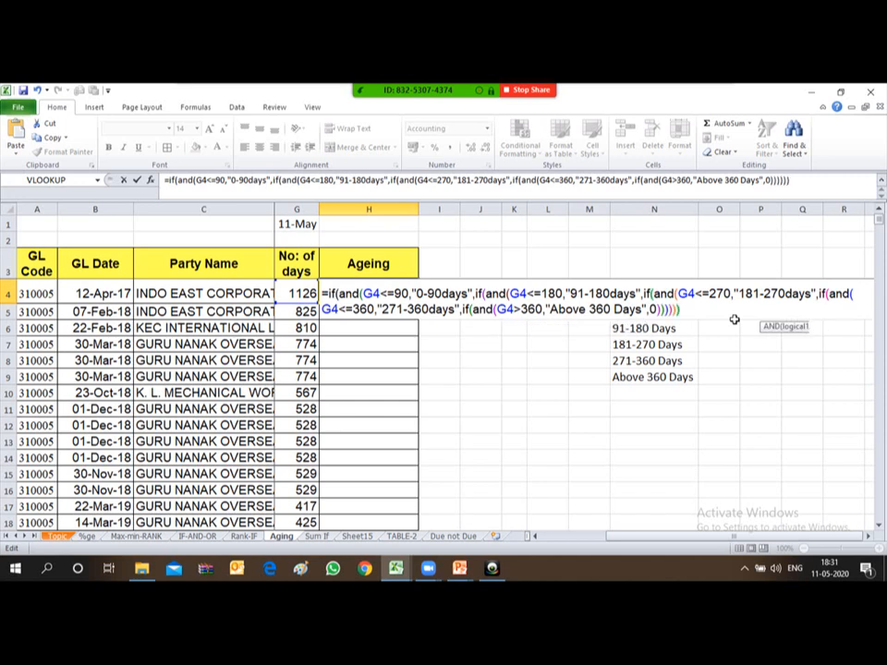
type(")")
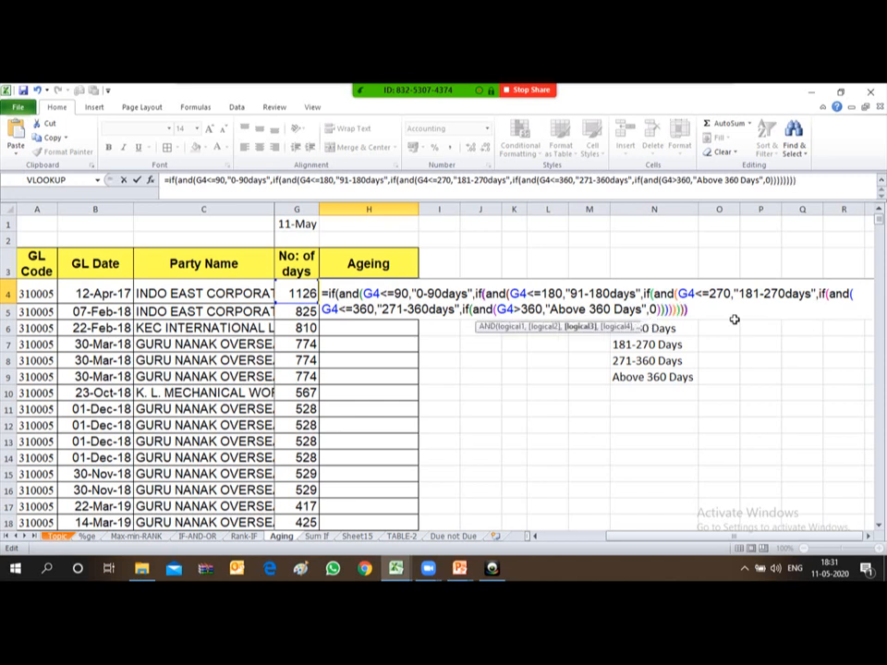
type("))")
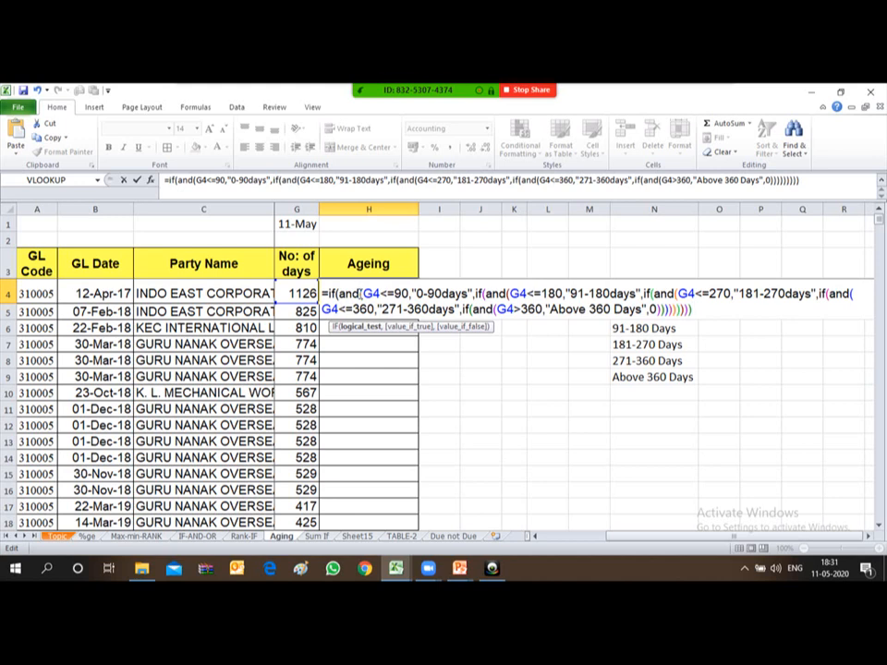
key("Return")
key("Return")
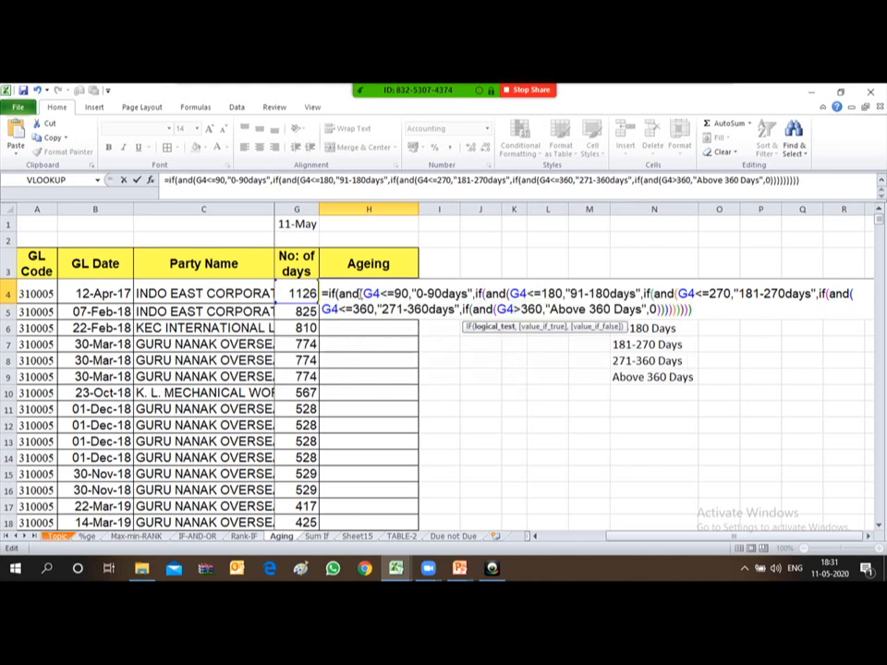
key("Return")
key("Return")
Try a comma after the first closing bracket in H4, remove it, and try to enter the formula again.
type(",")
key("Return")
key("Return")
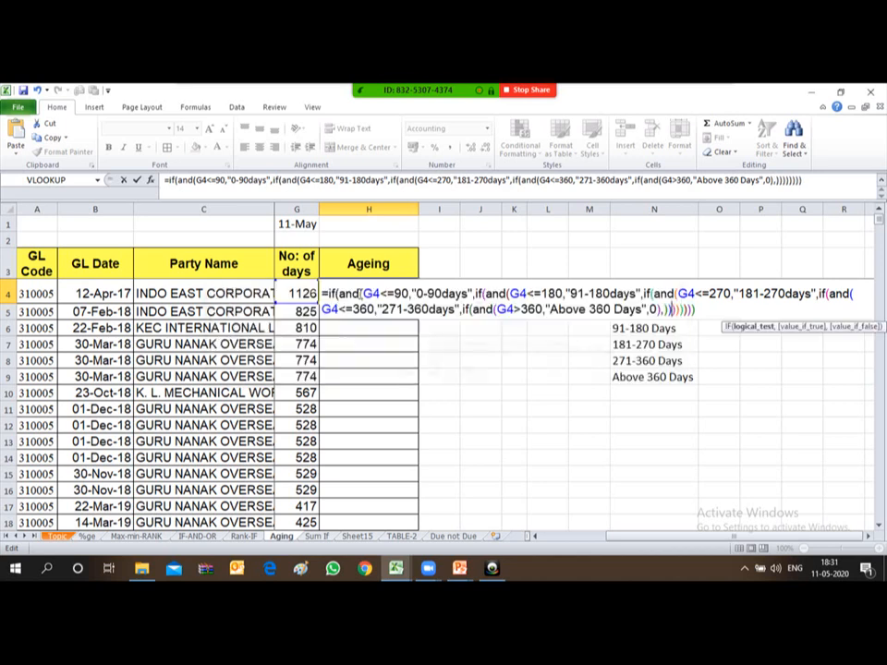
key("BackSpace")
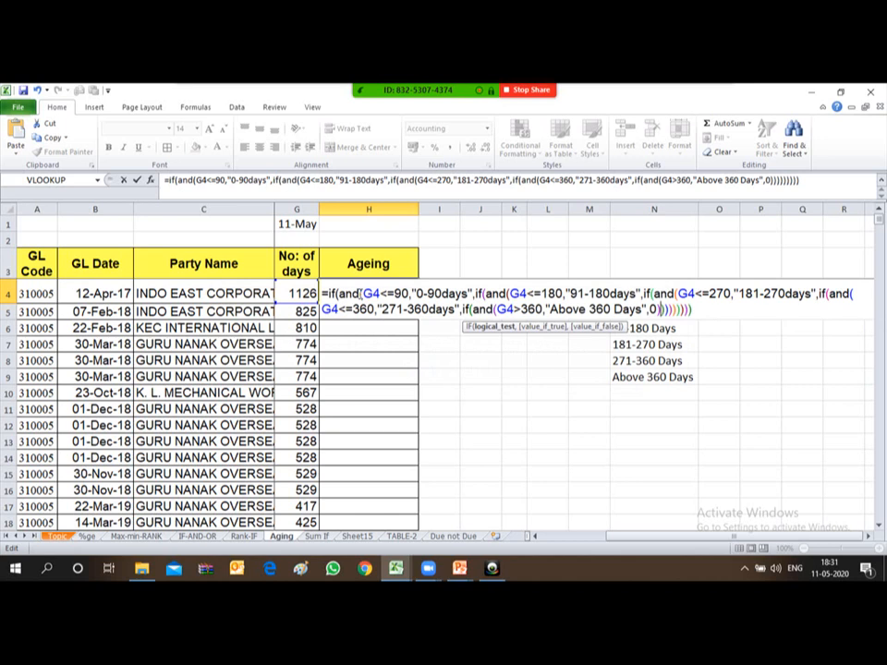
key("Return")
key("Return")
key("Return")
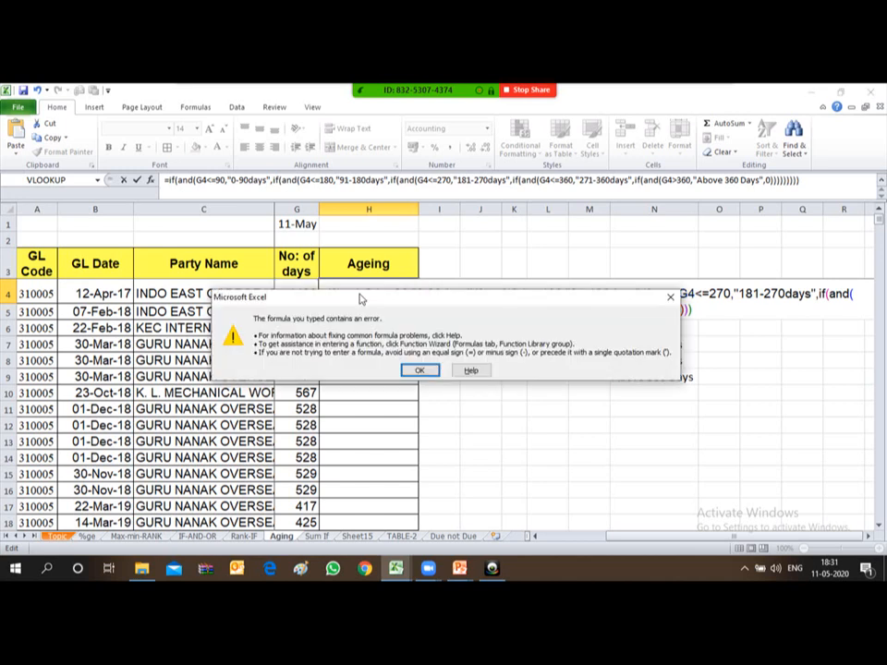
key("Return")
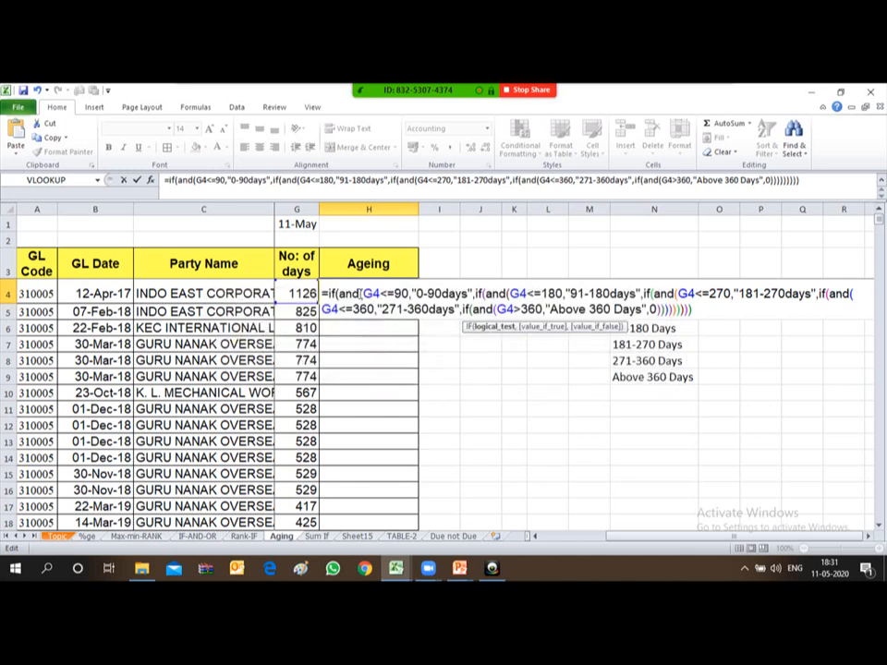
Switch to the Zoom group chat, read the participants' comments on the formula, and close the chat.
key("Right")
key("Right")
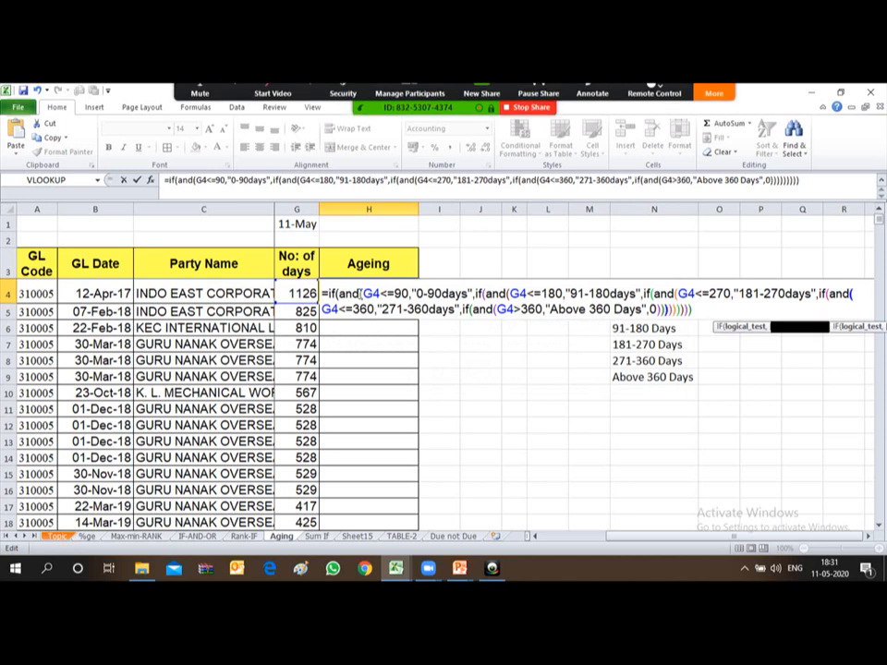
key("Left")
key("Left")
key("Left")
key("Left")
left_click(714, 102)
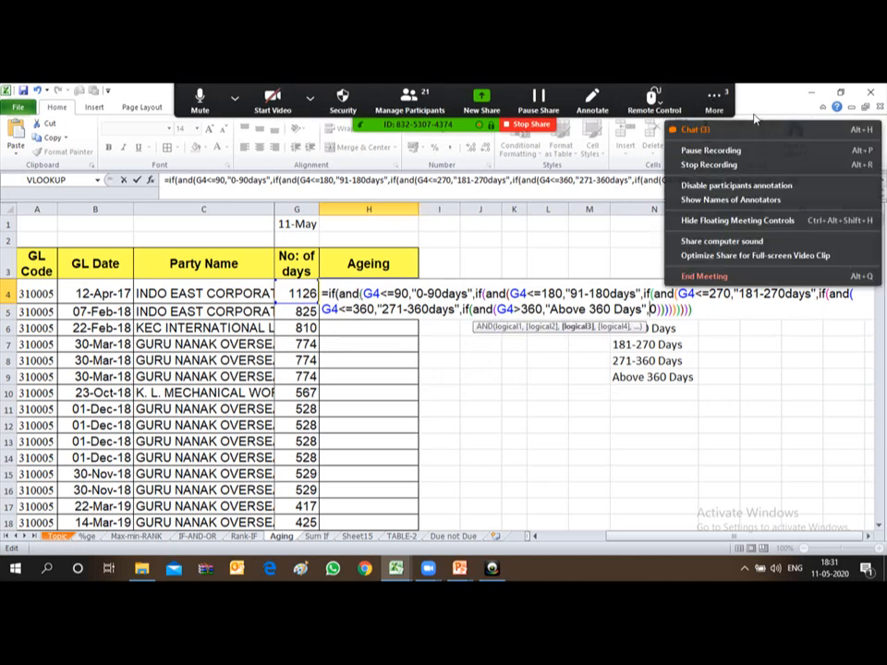
left_click(728, 131)
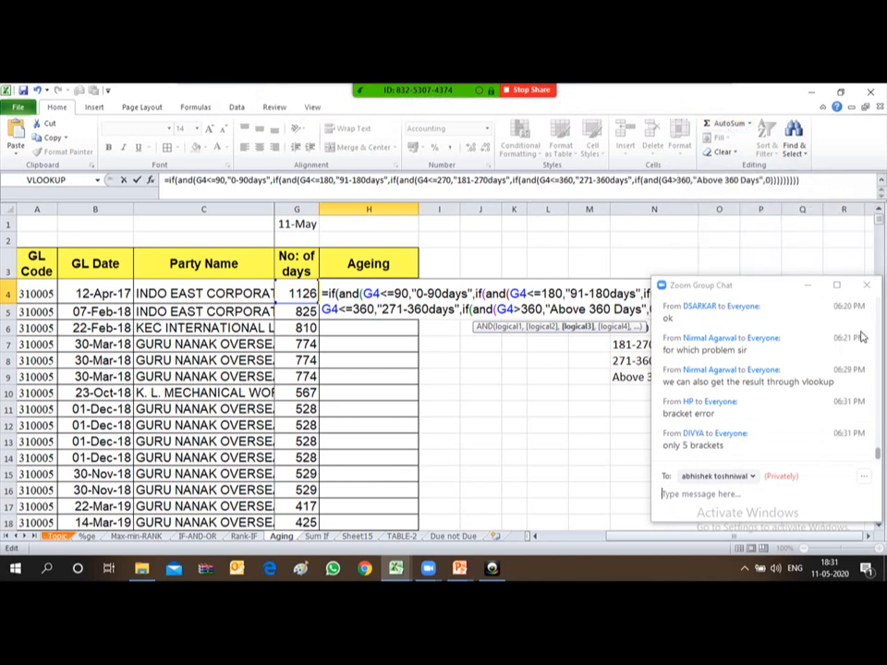
left_click(865, 285)
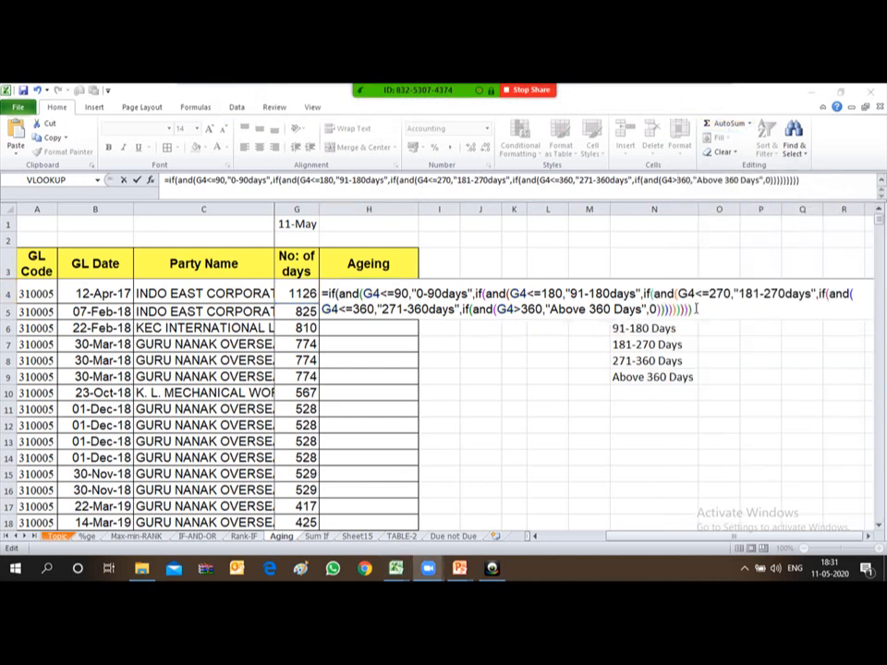
Reduce the closing brackets at the end of the H4 formula to five and try to enter it.
key("BackSpace")
key("BackSpace")
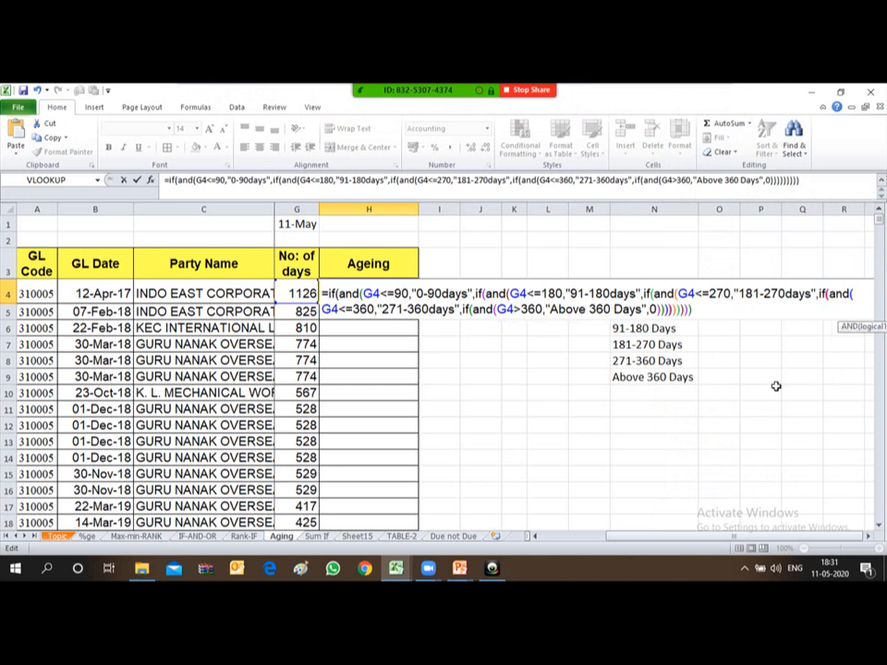
key("Return")
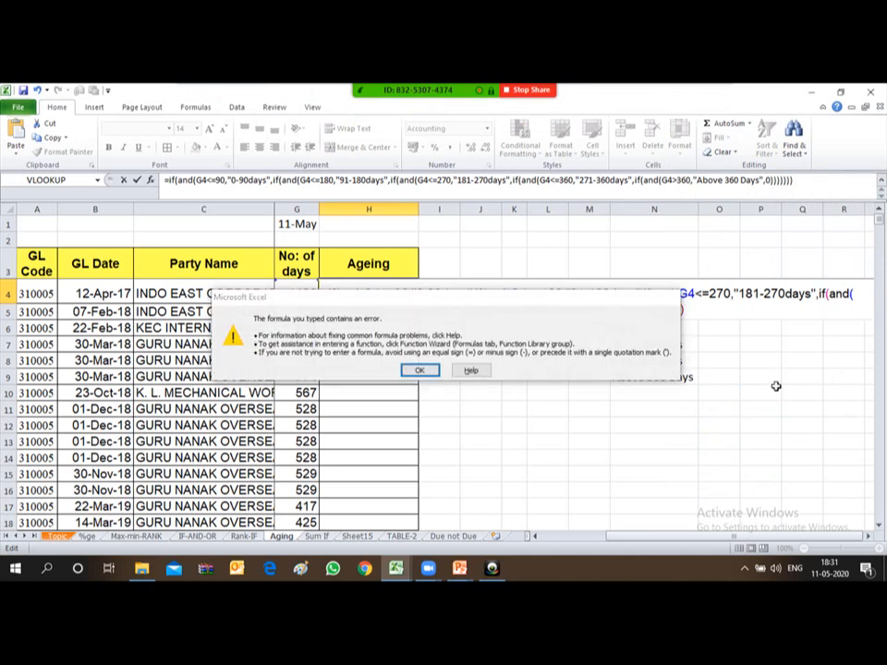
key("Return")
key("BackSpace")
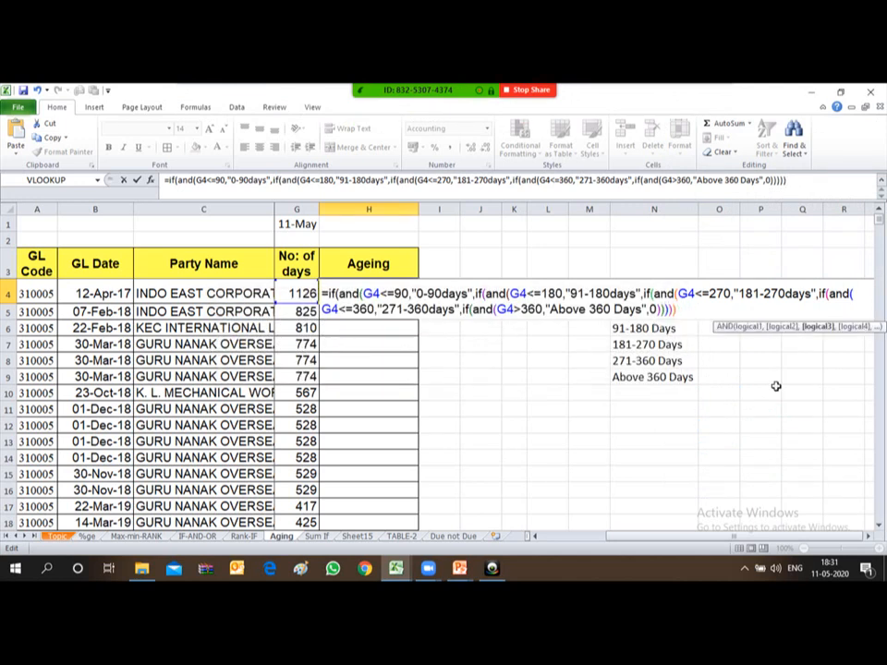
key("Return")
key("Return")
key("Return")
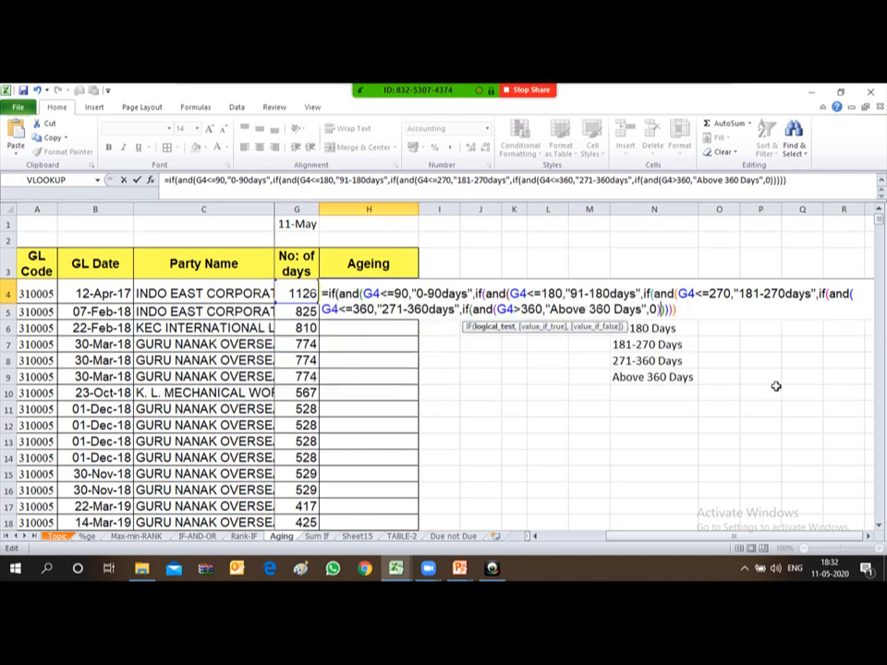
key("Return")
key("Return")
key("Return")
Delete the final ,0 argument before the closing brackets in the H4 formula and add it back.
key("Left")
key("Left")
key("Left")
key("Left")
key("Left")
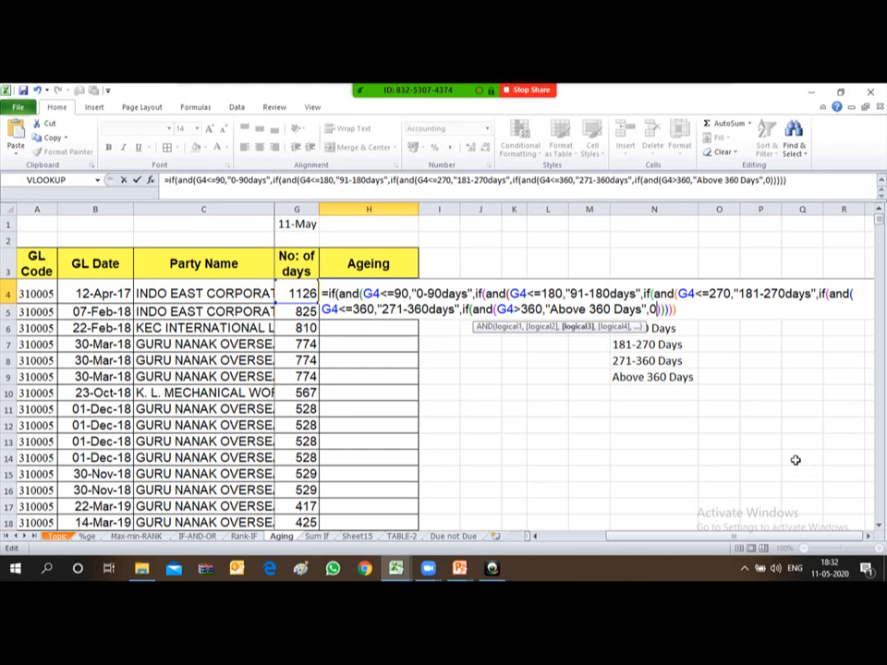
key("BackSpace")
key("BackSpace")
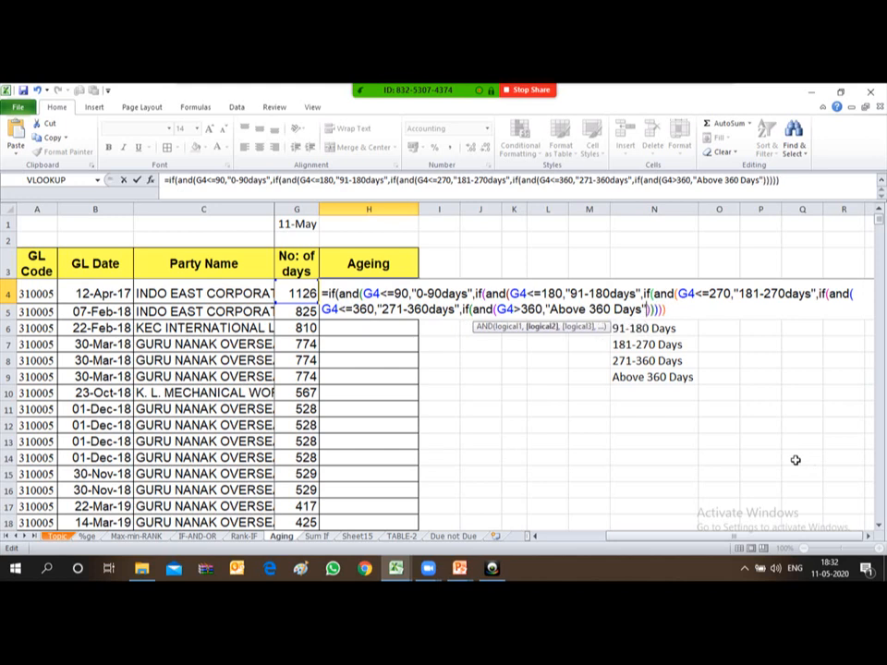
type(",0")
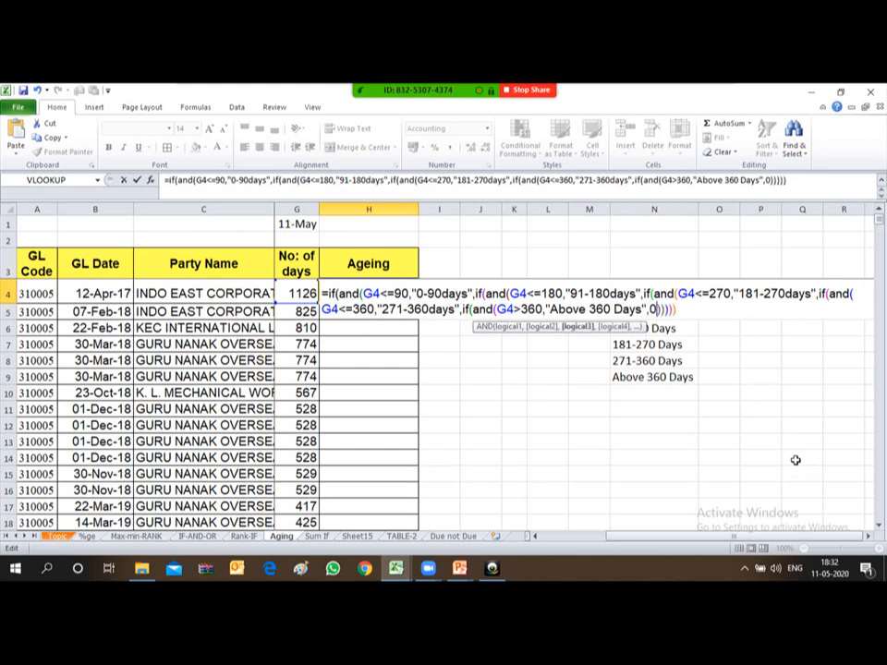
Try to enter the nested IF/AND formula in H4 again and discard the edit.
key("Return")
key("Return")
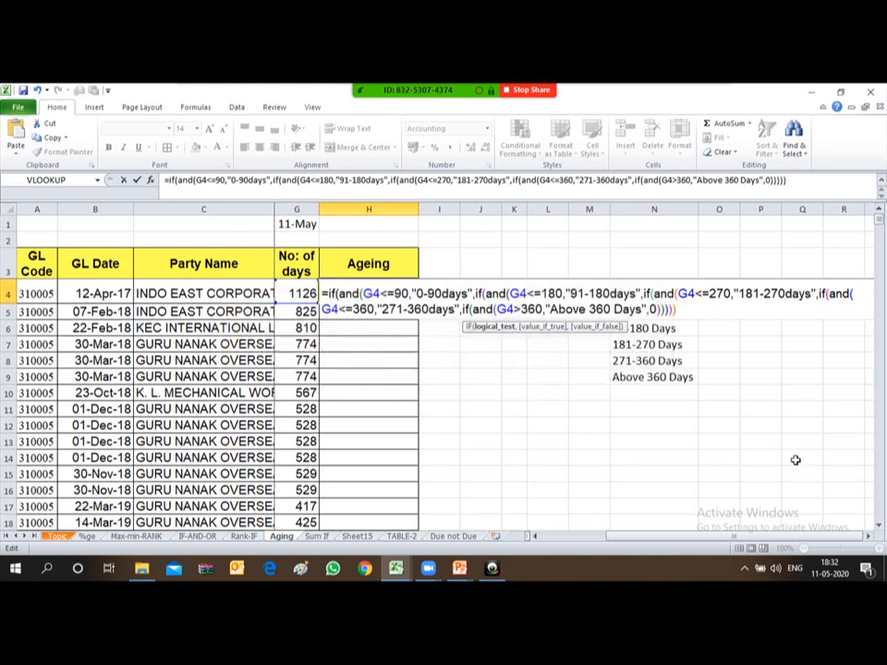
key("Escape")
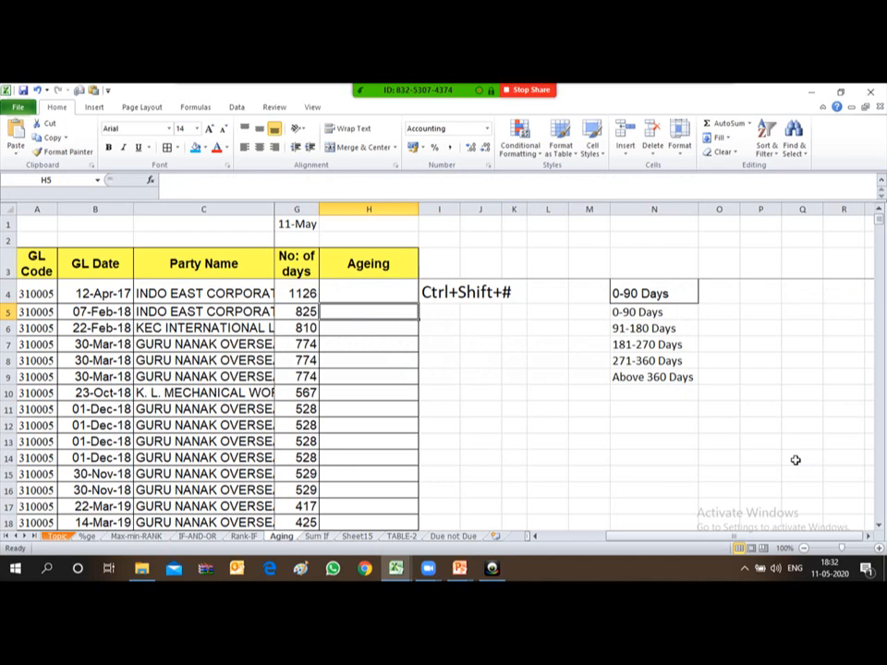
Copy the full text of the nested IF/AND ageing formula in N4, including its equals sign.
key("Right")
key("Right")
key("Right")
key("Right")
key("Right")
key("Right")
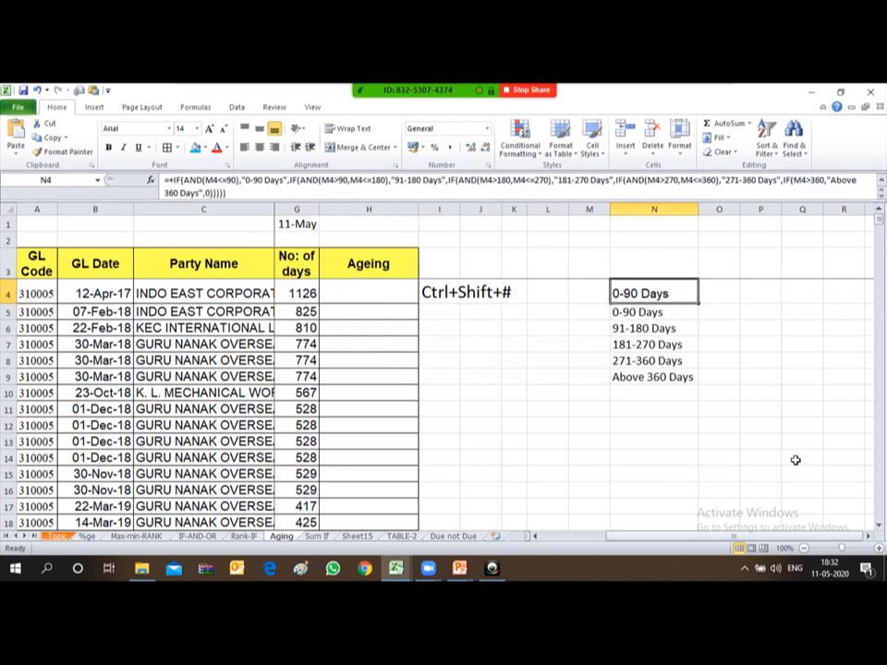
key("F2")
key("shift+Up")
key("shift+Up")
key("shift+Up")
key("shift+Up")
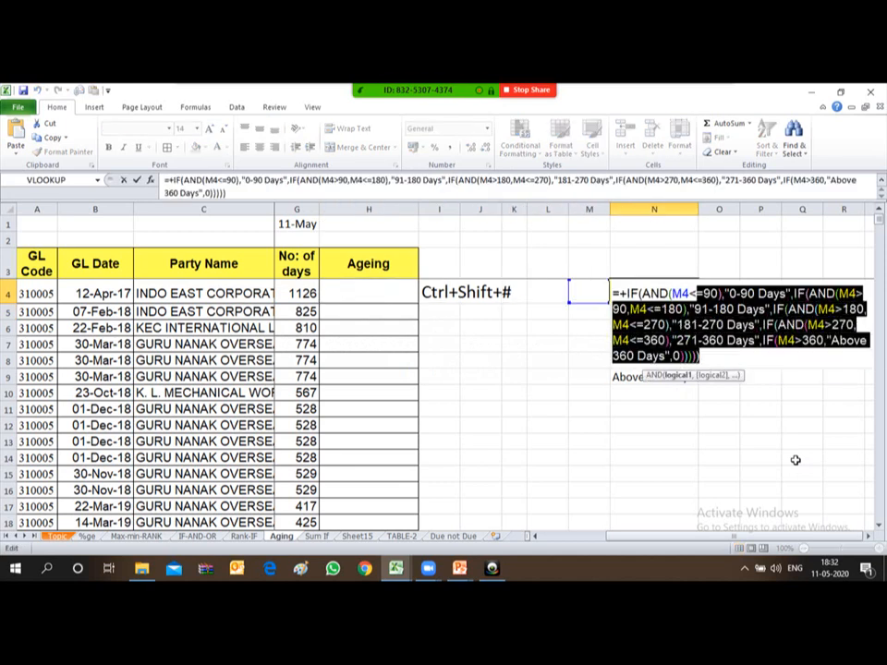
key("shift+Left")
key("shift+Left")
key("shift+Left")
key("shift+Left")
key("shift+Left")
key("shift+Left")
key("shift+Left")
key("shift+Left")
key("shift+Left")
key("shift+Left")
key("shift+Left")
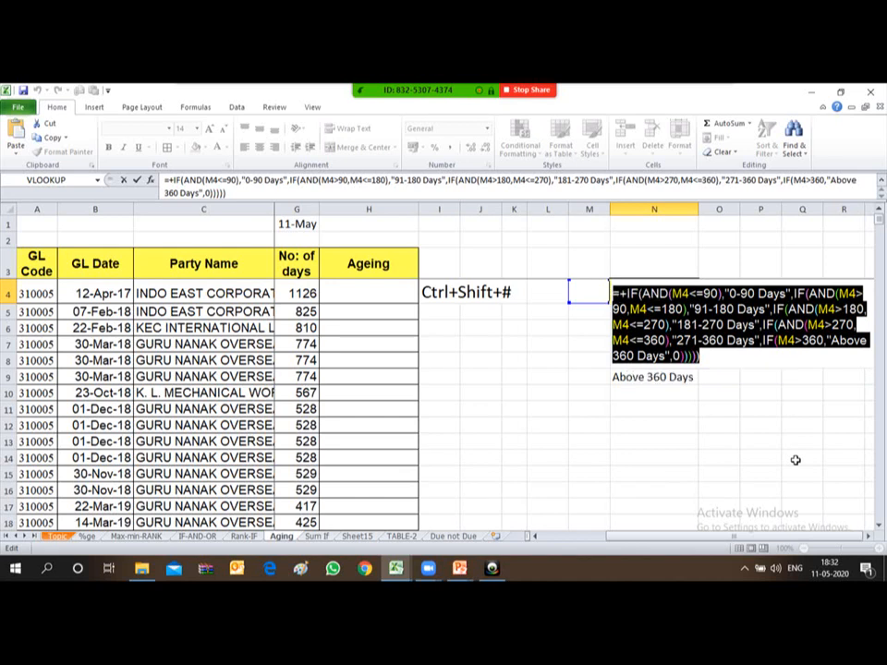
key("ctrl+Return")
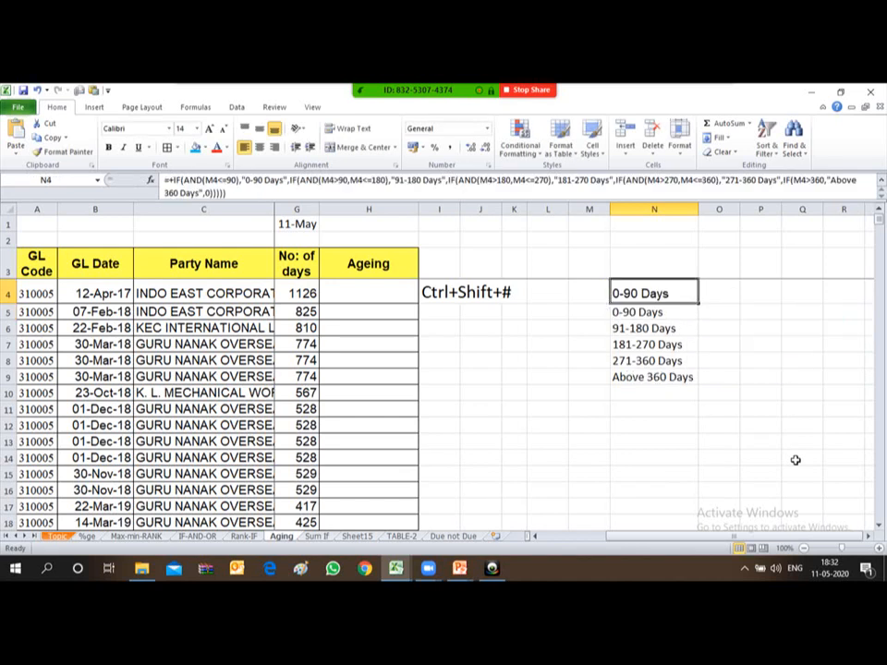
Paste the copied N4 ageing formula as text into H4, keeping the cell in edit mode.
key("Left")
key("Left")
key("Left")
key("Left")
key("Left")
key("Left")
key("F2")
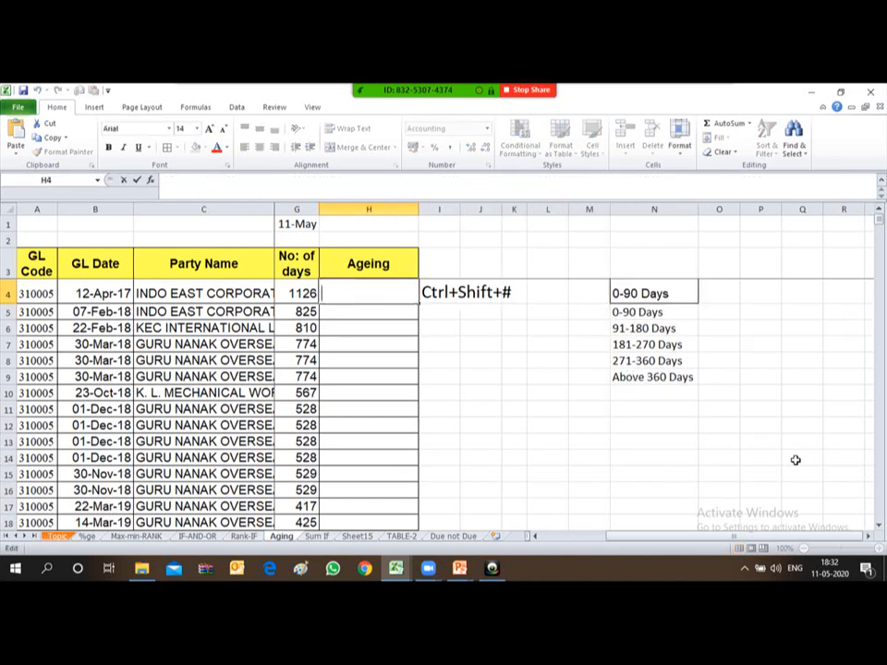
type("=IF(AND(M4<=90),\"0-90 Days\",IF(AND(M4>90,M4<=180),\"91-180 Days\",IF(AND(M4>180,M4<=270),\"181-270 Days\",IF(AND(M4>270,M4<=360),\"271-360 Days\",IF(M4>360,\"Above 360 Days\",0)))))")
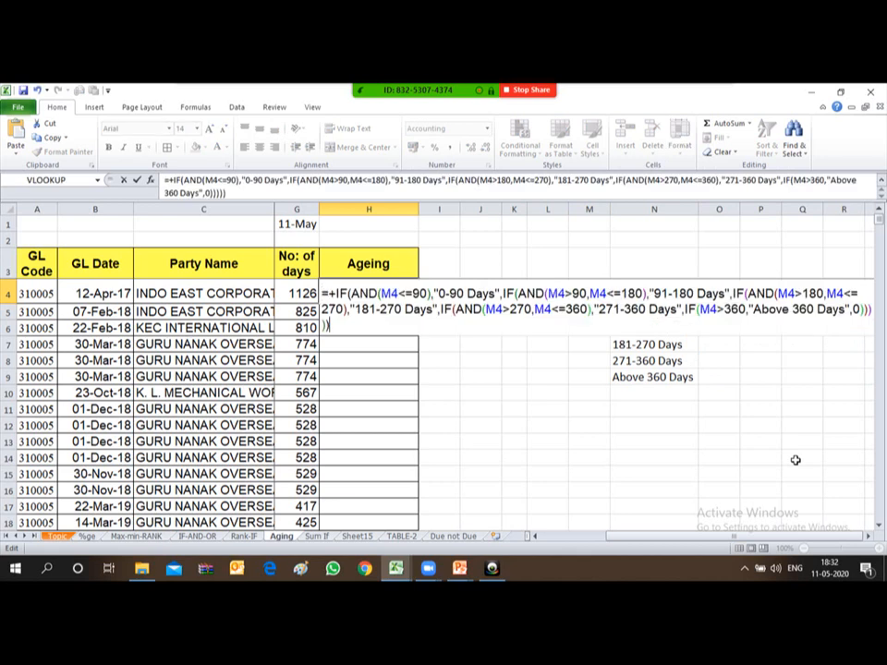
Change the M4 reference in the first condition (<=90) of the H4 formula to G4.
key("Right")
key("Right")
key("Right")
key("Right")
key("Right")
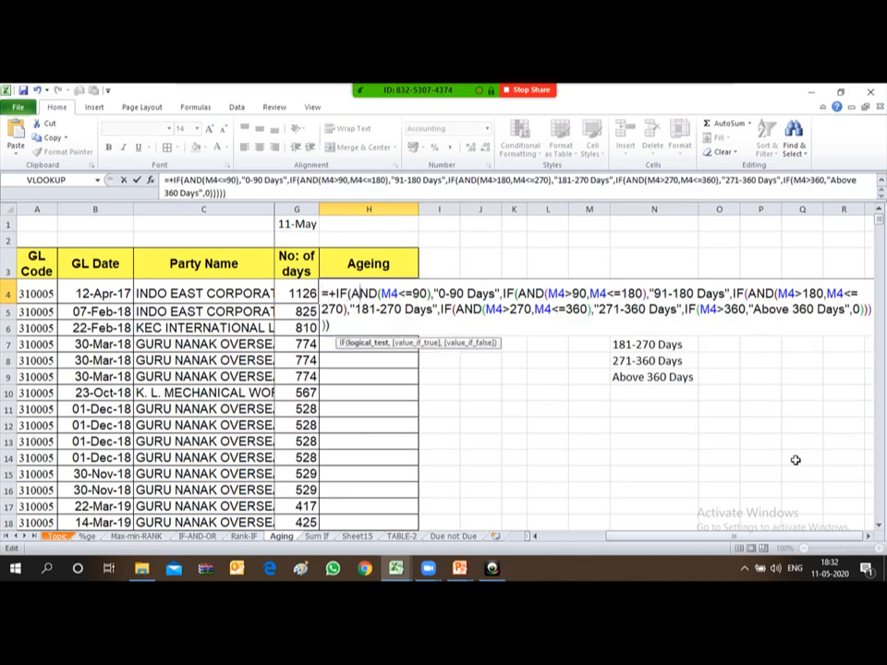
key("Right")
key("Right")
key("Right")
key("Delete")
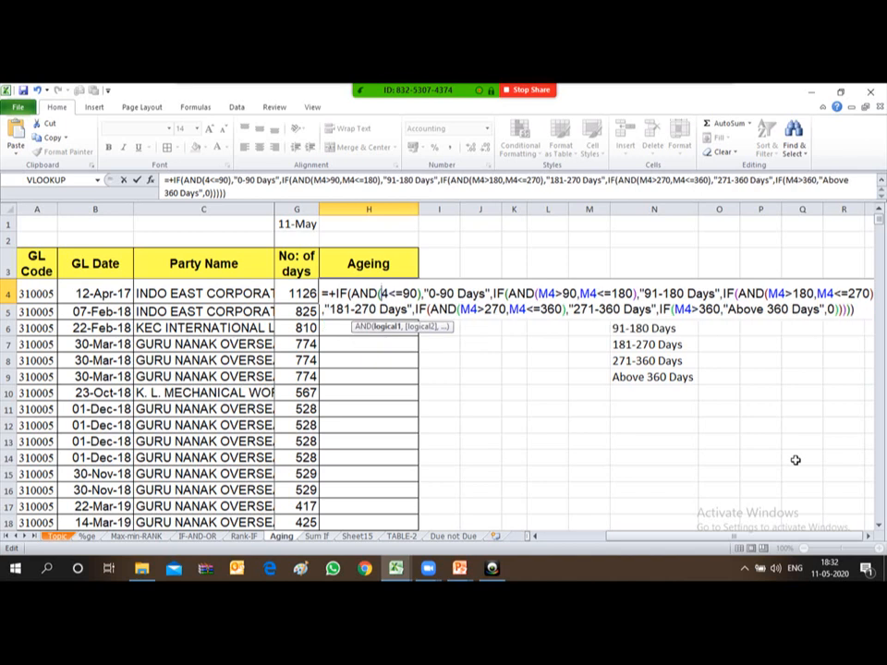
type("G")
Change M4 to G4 in the >90 condition of the H4 formula and discard the whole edit.
key("Right")
key("Right")
key("Right")
key("Right")
key("Right")
key("Right")
key("Right")
key("Right")
key("Right")
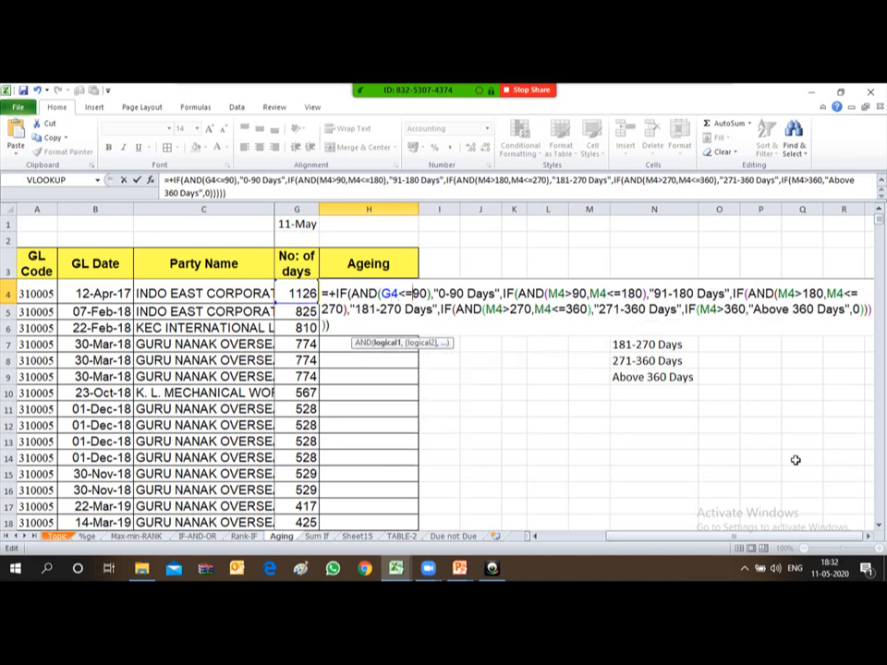
key("Right")
key("Right")
key("Right")
key("Right")
key("Right")
key("Right")
key("Right")
key("Right")
key("Right")
key("Right")
key("Right")
key("Right")
key("Right")
key("Right")
key("Right")
key("Right")
key("Right")
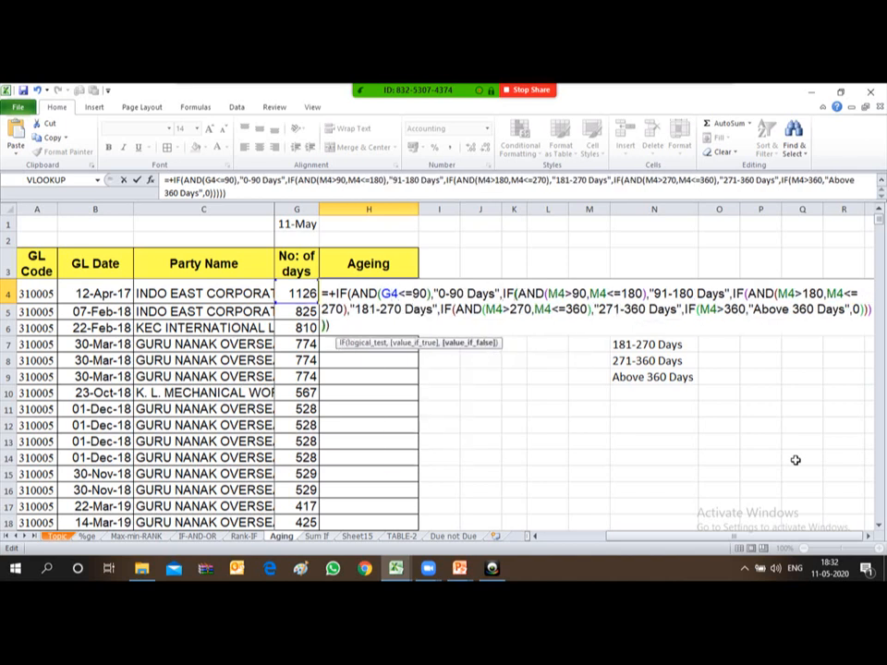
key("Delete")
type("G")
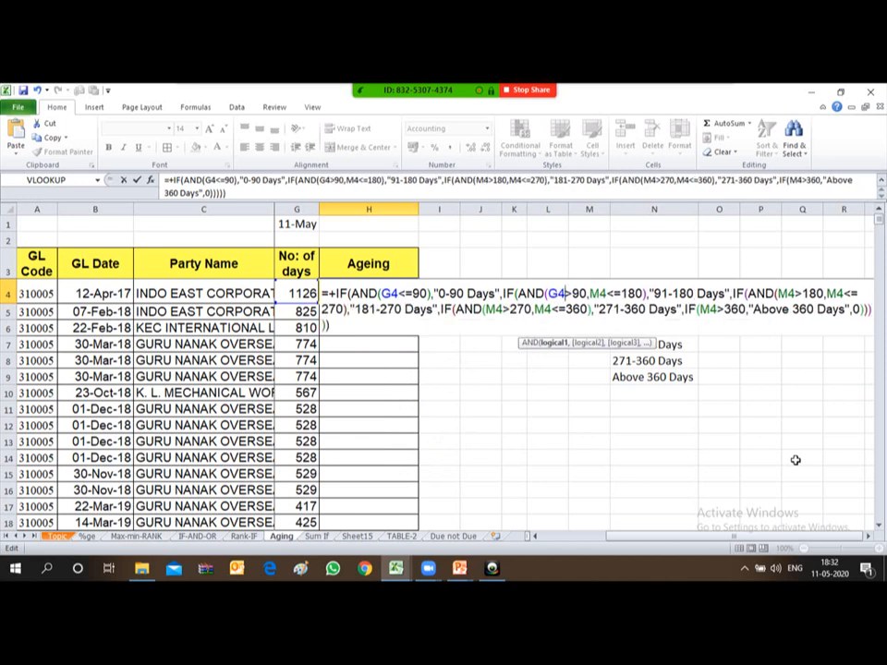
key("Right")
key("Right")
key("Right")
key("Right")
key("Right")
key("Escape")
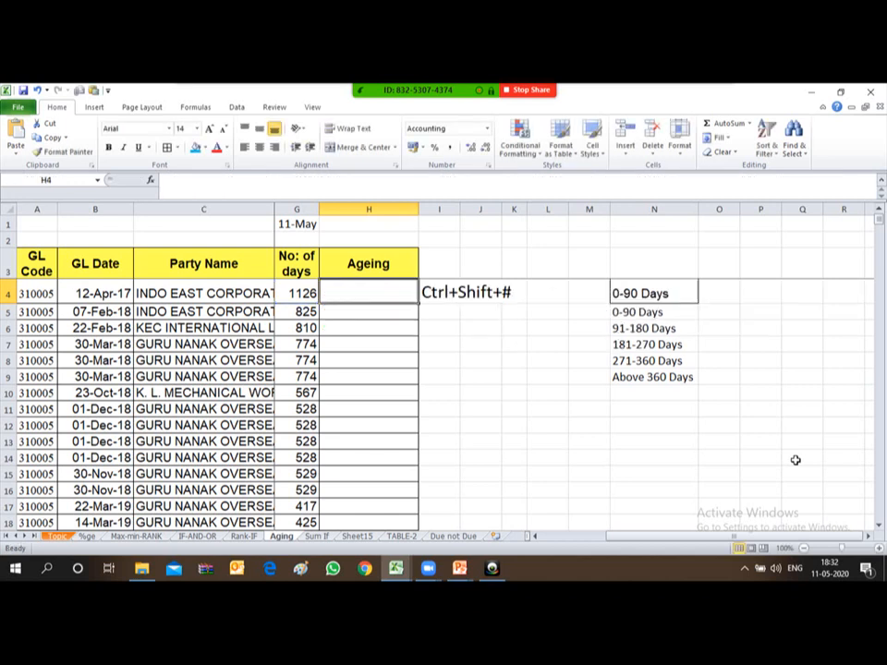
Copy the nested IF/AND formula text in N4 without its leading equals sign, leaving the cell intact.
key("Right")
key("Right")
key("Right")
key("Right")
key("Right")
key("Right")
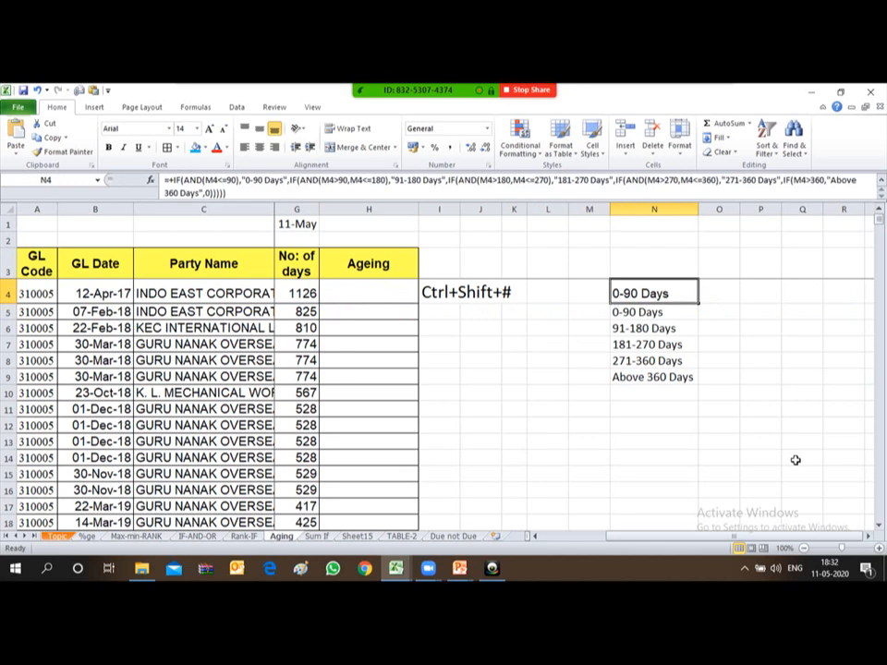
key("F2")
key("shift+Up")
key("shift+Up")
key("shift+Up")
key("shift+Up")
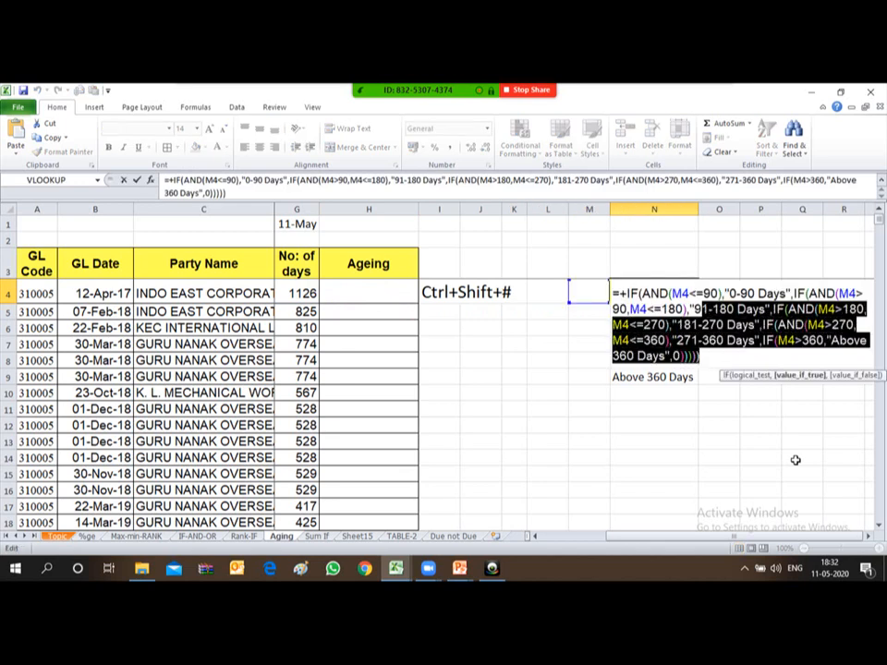
key("shift+Left")
key("shift+Left")
key("shift+Left")
key("shift+Left")
key("shift+Left")
key("shift+Left")
key("shift+Left")
key("shift+Left")
key("shift+Left")
key("shift+Left")
key("ctrl+c")
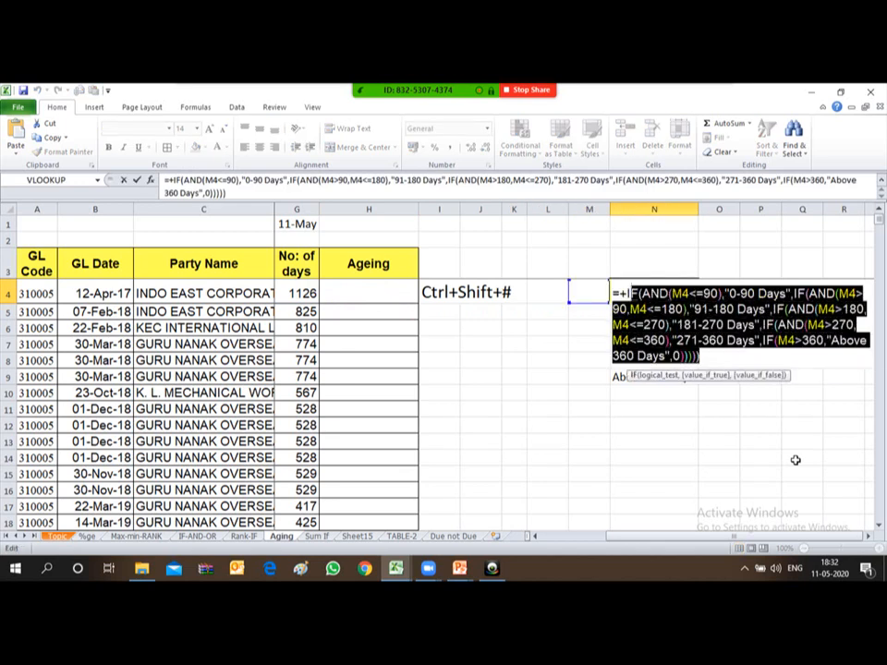
key("F9")
key("Return")
Enter an equals sign in H4 followed by the pasted N4 formula text and confirm the formula.
key("Up")
key("Left")
key("Left")
key("Left")
key("Left")
key("Left")
key("Left")
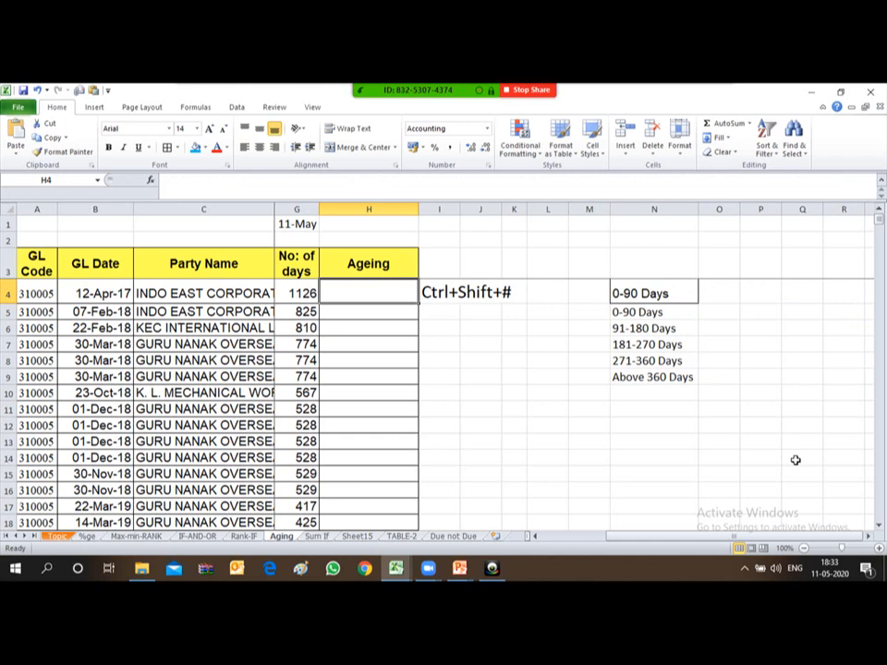
type("=")
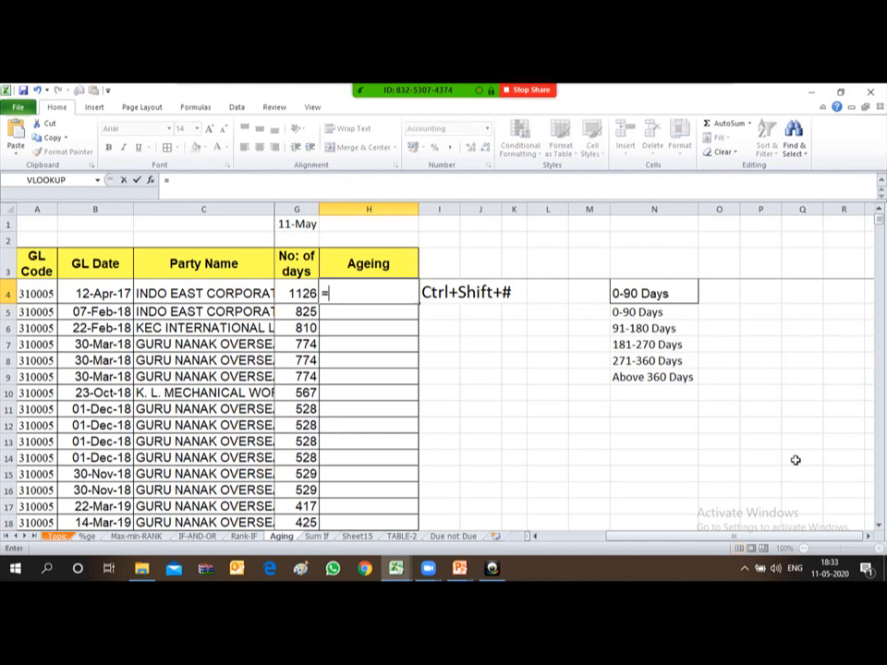
key("ctrl+v")
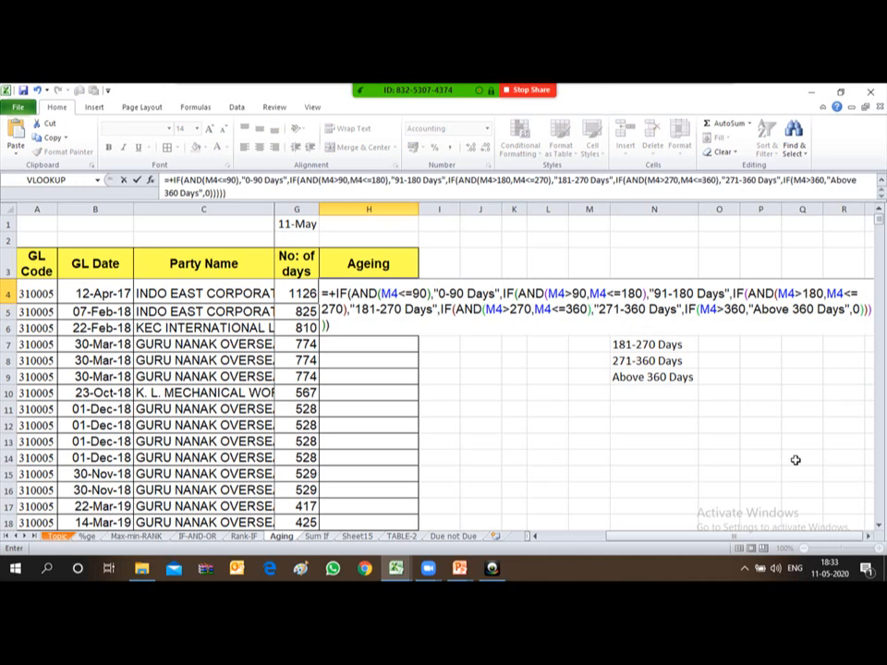
key("Return")
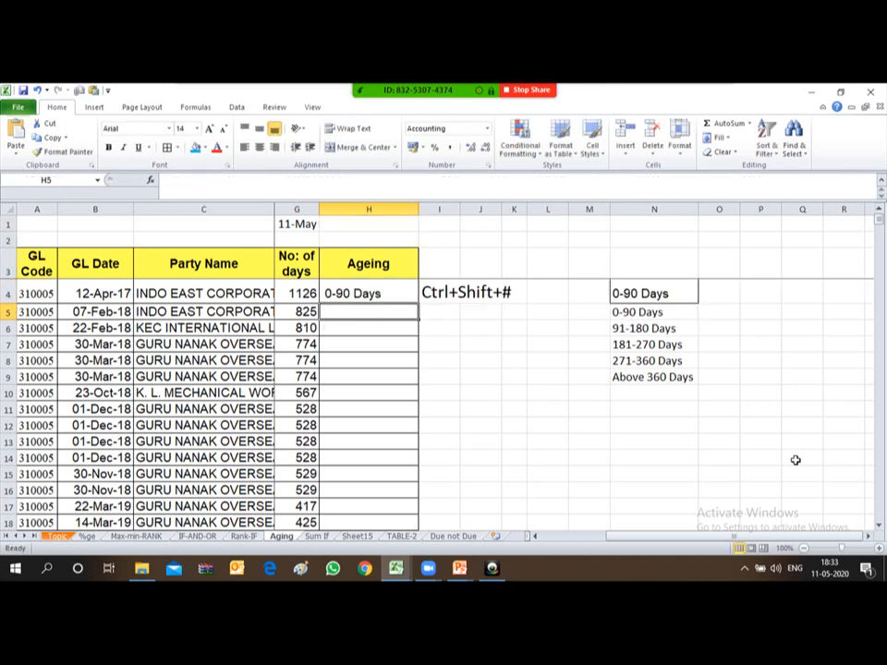
key("Up")
type("=")
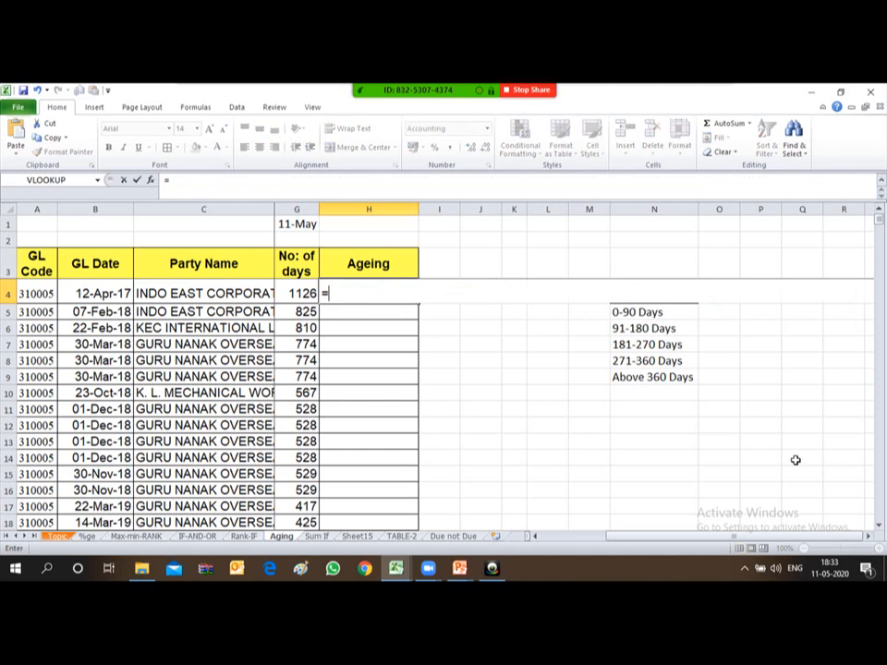
type("IF(")
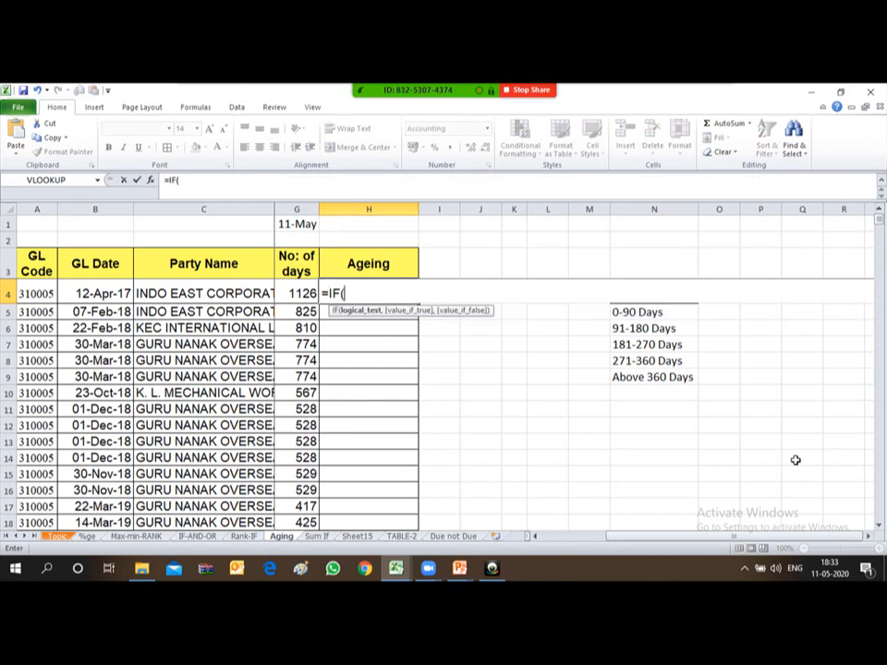
type("AND(")
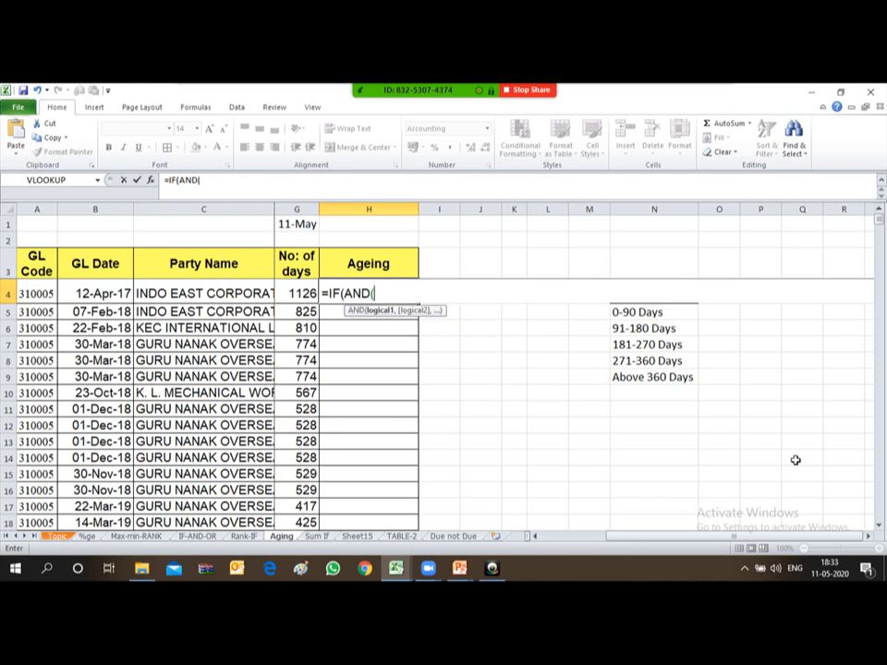
key("BackSpace")
key("BackSpace")
key("BackSpace")
key("BackSpace")
key("BackSpace")
key("BackSpace")
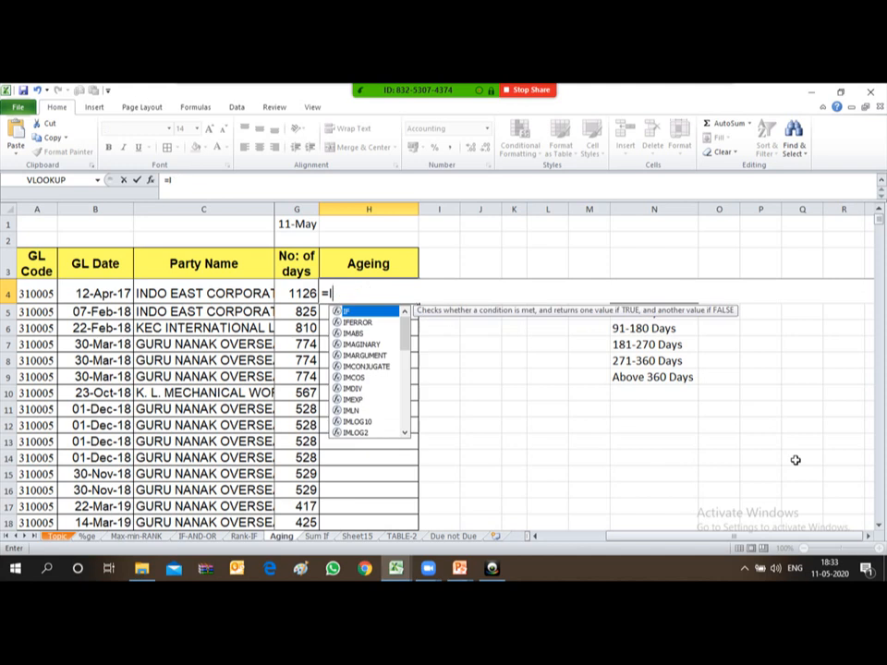
key("BackSpace")
key("Escape")
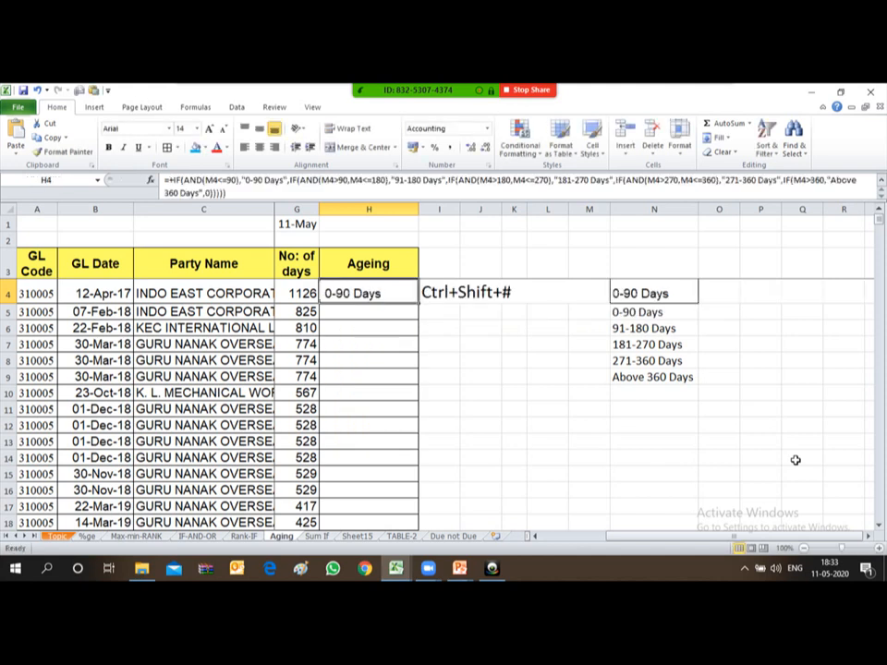
Copy the part of N4's formula text from +IF(AND(M4<=90) through M4<=180), leaving the cell intact.
key("Right")
key("Right")
key("Right")
key("Right")
key("Right")
key("Right")
key("F2")
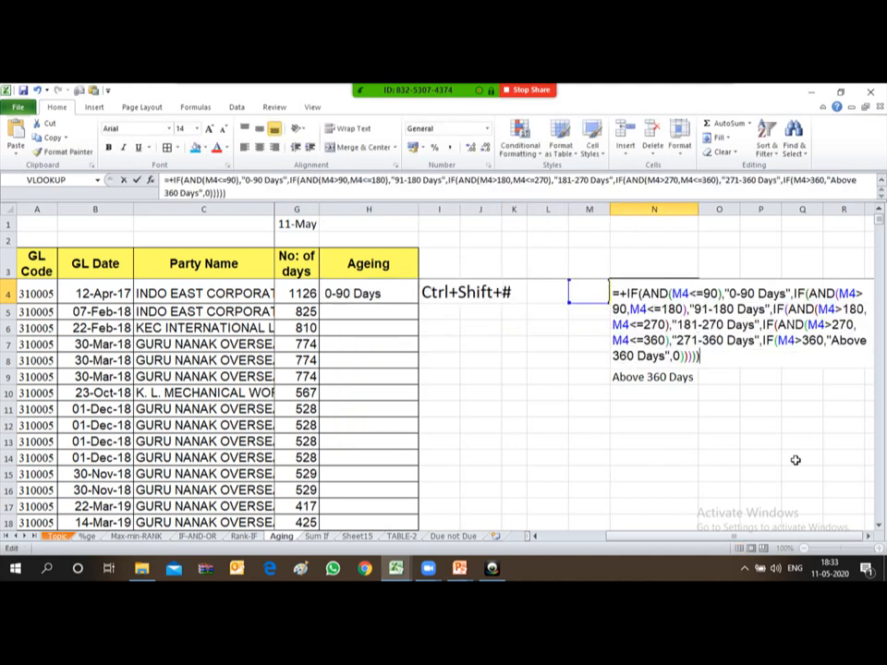
key("Up")
key("Up")
key("Up")
key("Up")
key("Left")
key("Left")
key("Left")
key("Left")
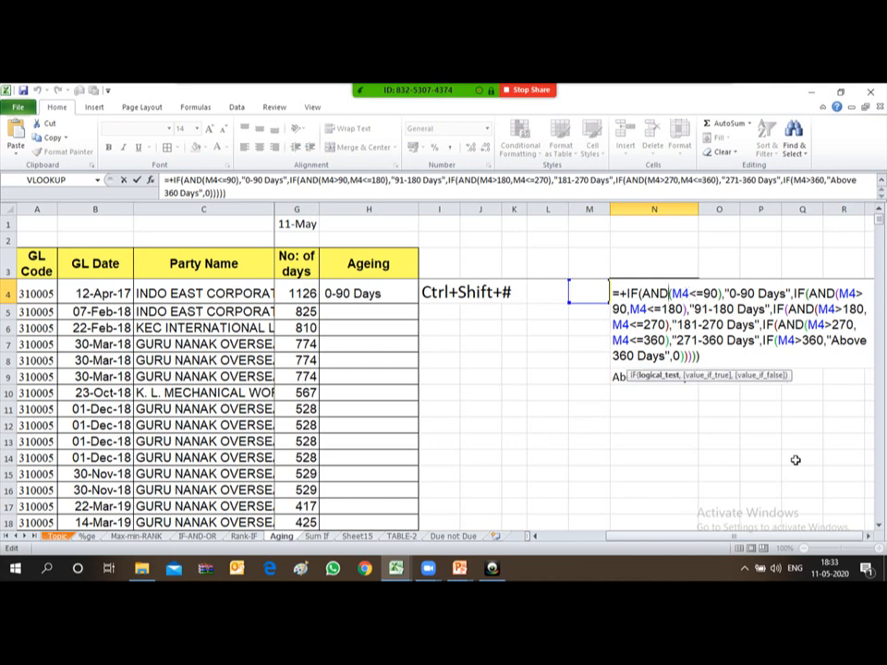
key("Left")
key("Left")
key("Left")
key("Left")
key("Left")
key("Left")
key("Left")
key("shift+Right")
key("shift+Right")
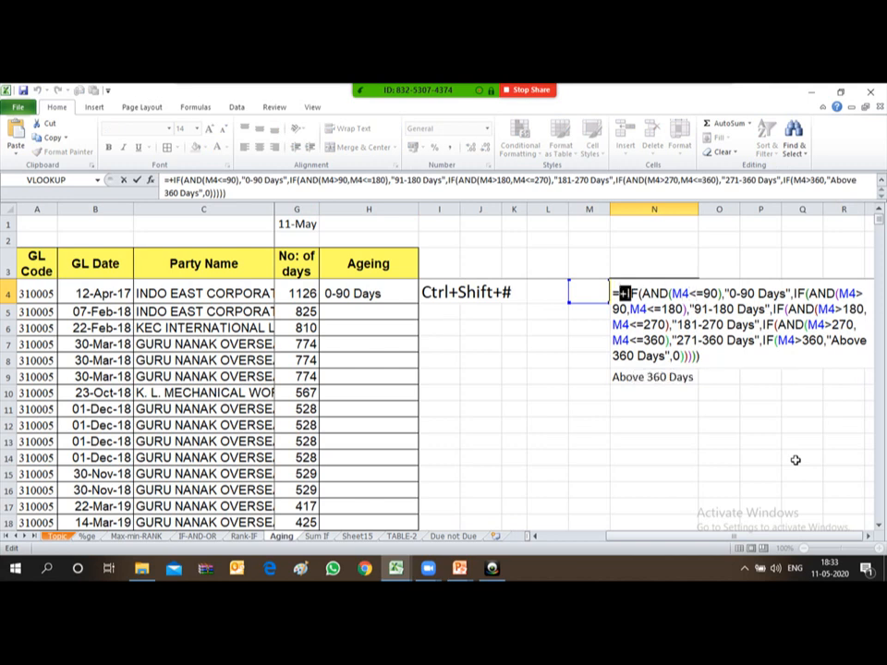
key("shift+Right")
key("shift+Right")
key("shift+Right")
key("shift+Right")
key("shift+Right")
key("shift+Right")
key("shift+Right")
key("shift+Right")
key("shift+Right")
key("shift+Right")
key("shift+Right")
key("shift+Right")
key("shift+Right")
key("shift+Right")
key("shift+Right")
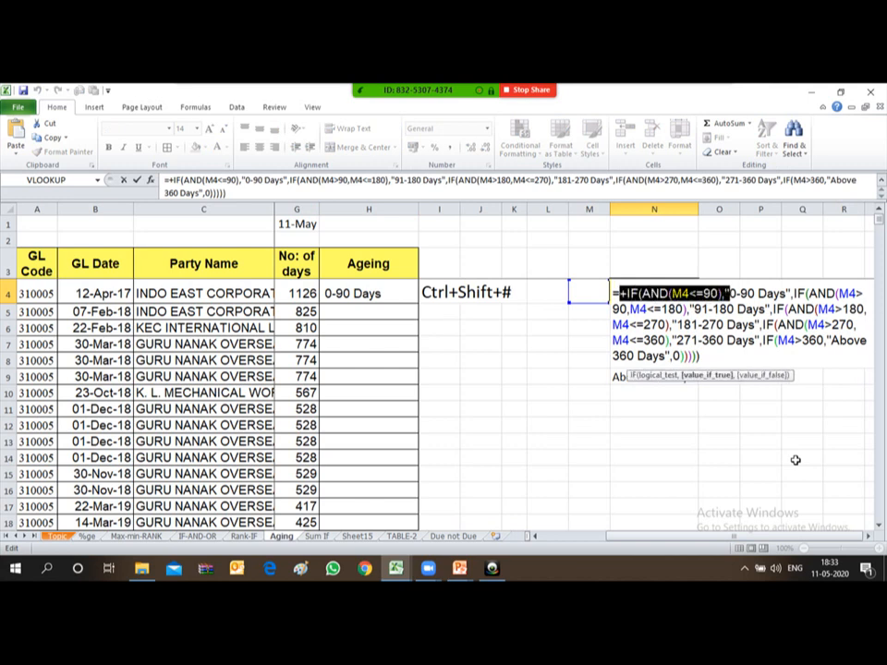
key("shift+Right")
key("shift+Right")
key("shift+Right")
key("shift+Right")
key("shift+Right")
key("shift+Right")
key("shift+Right")
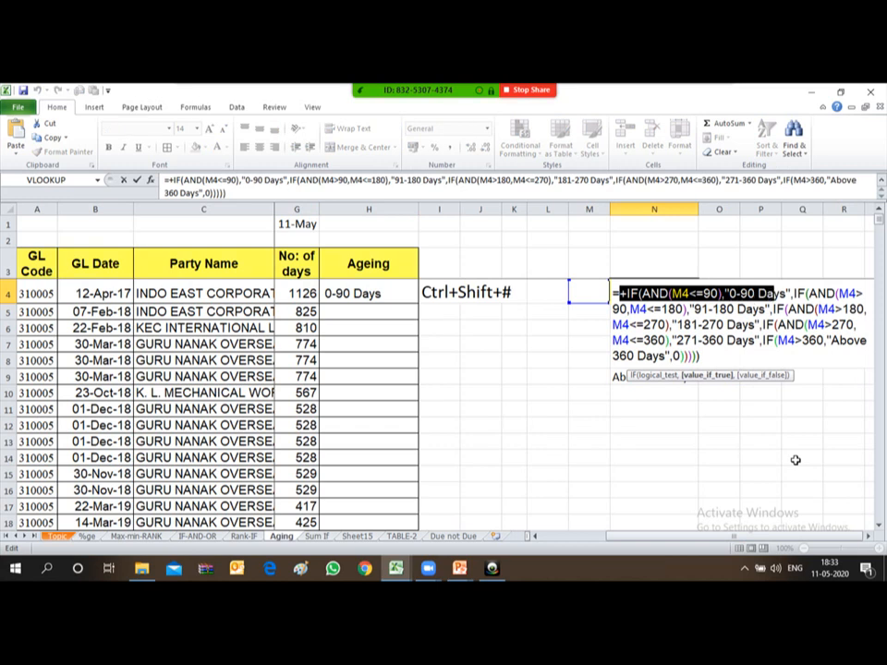
key("shift+Right")
key("shift+Right")
key("shift+Right")
key("shift+Right")
key("shift+Right")
key("shift+Right")
key("shift+Right")
key("shift+Right")
key("shift+Right")
key("shift+Right")
key("shift+Right")
key("shift+Right")
key("shift+Right")
key("shift+Right")
key("shift+Right")
key("shift+Right")
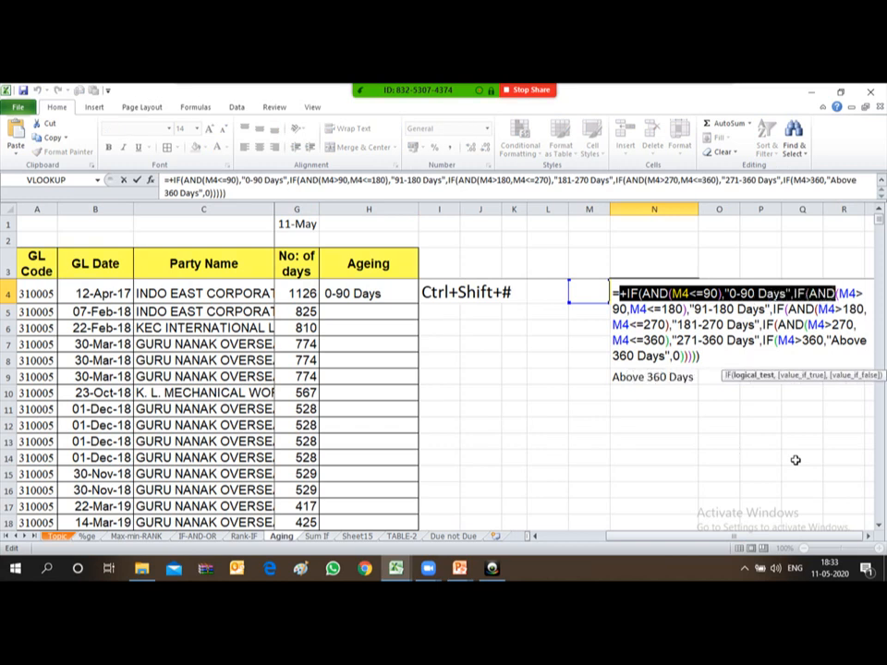
key("shift+Right")
key("shift+Right")
key("shift+Right")
key("shift+Right")
key("shift+Right")
key("shift+Right")
key("shift+Right")
key("shift+Right")
key("shift+Right")
key("ctrl+c")
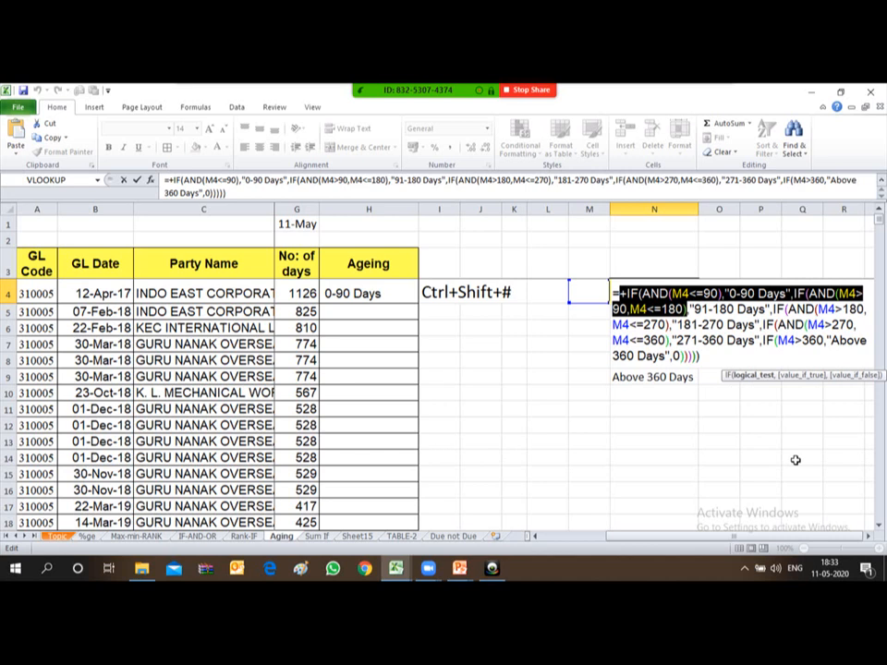
key("Return")
Try to enter in H4 an equals sign followed by the copied part of N4's formula.
key("Up")
key("Left")
key("Left")
key("Left")
key("Left")
key("Left")
key("Left")
key("Left")
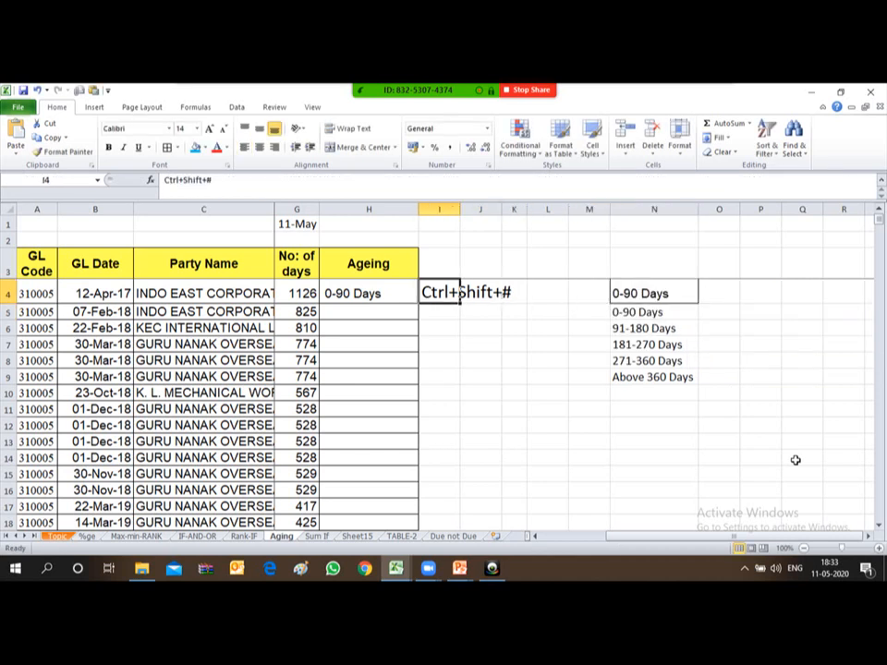
key("Right")
type("=")
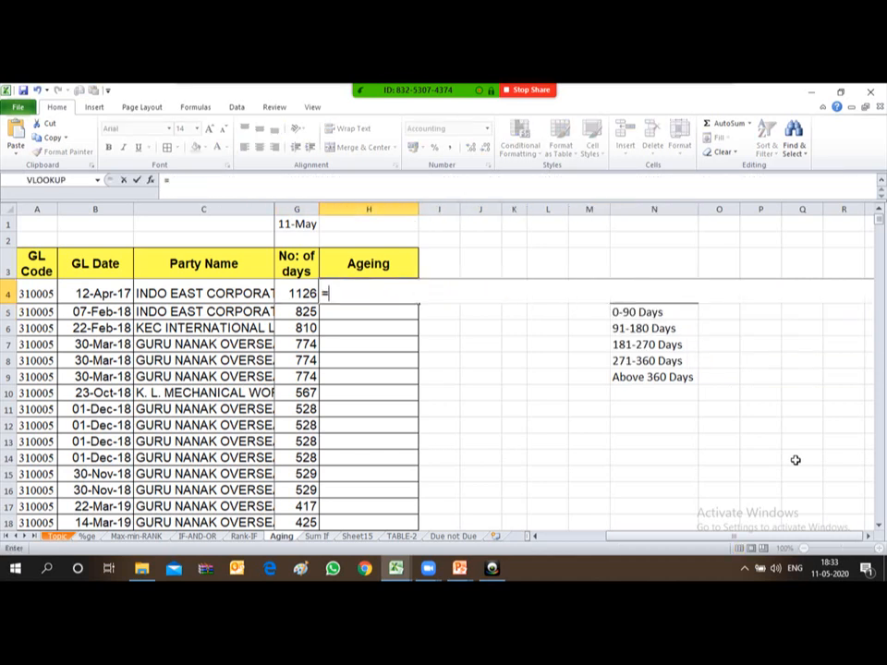
key("ctrl+v")
key("Return")
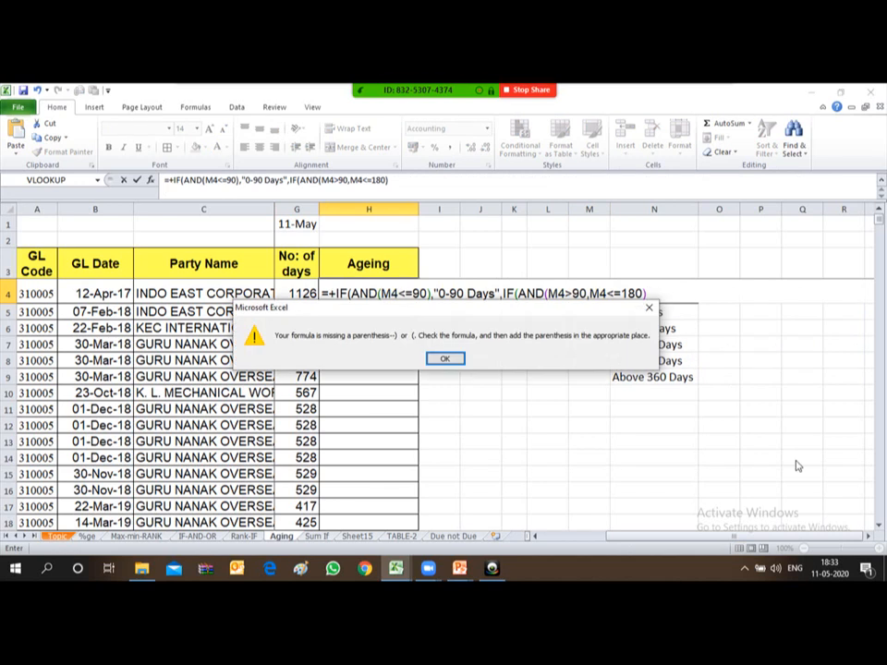
key("Return")
Delete the column letter M from the first condition (<=90) of the H4 formula and discard the whole edit.
key("Left")
key("Left")
key("Left")
key("Left")
key("Left")
key("Left")
key("Left")
key("Left")
key("Left")
key("Left")
key("Left")
key("Left")
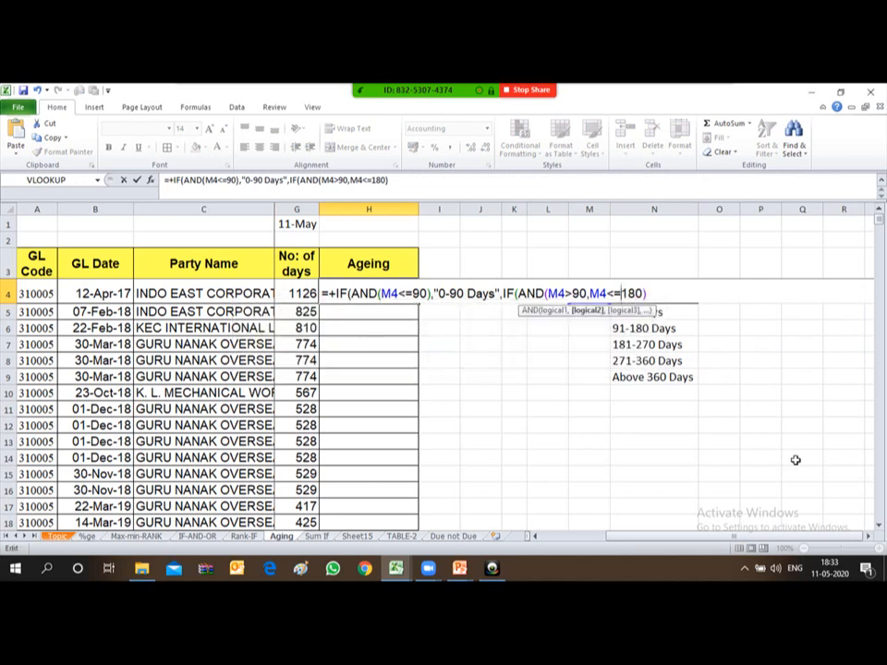
key("Left")
key("Left")
key("Left")
key("Left")
key("Left")
key("Left")
key("Left")
key("Left")
key("Left")
key("Left")
key("Left")
key("Left")
key("Left")
key("Left")
key("Left")
key("Left")
key("Left")
key("Left")
key("Left")
key("Left")
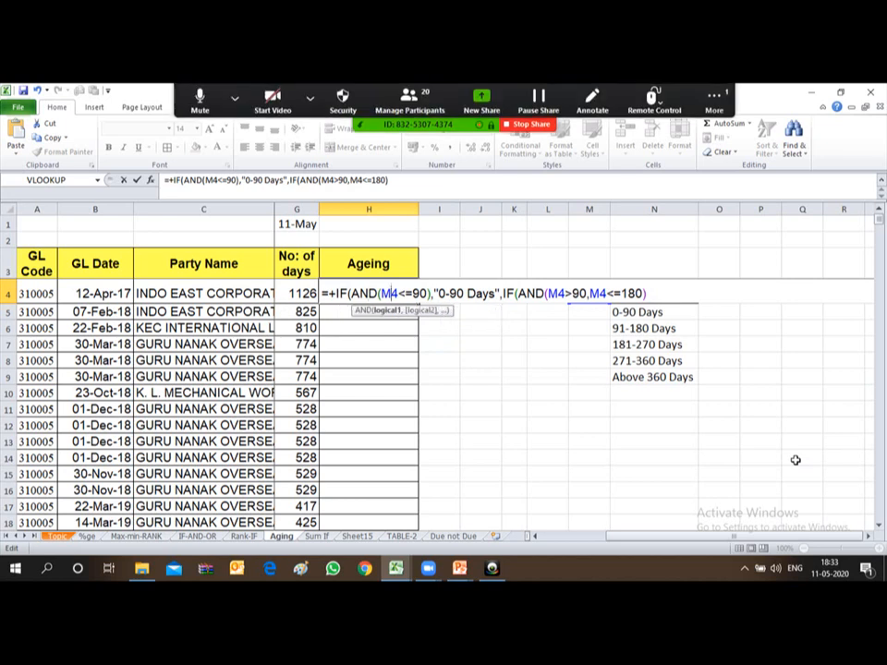
key("BackSpace")
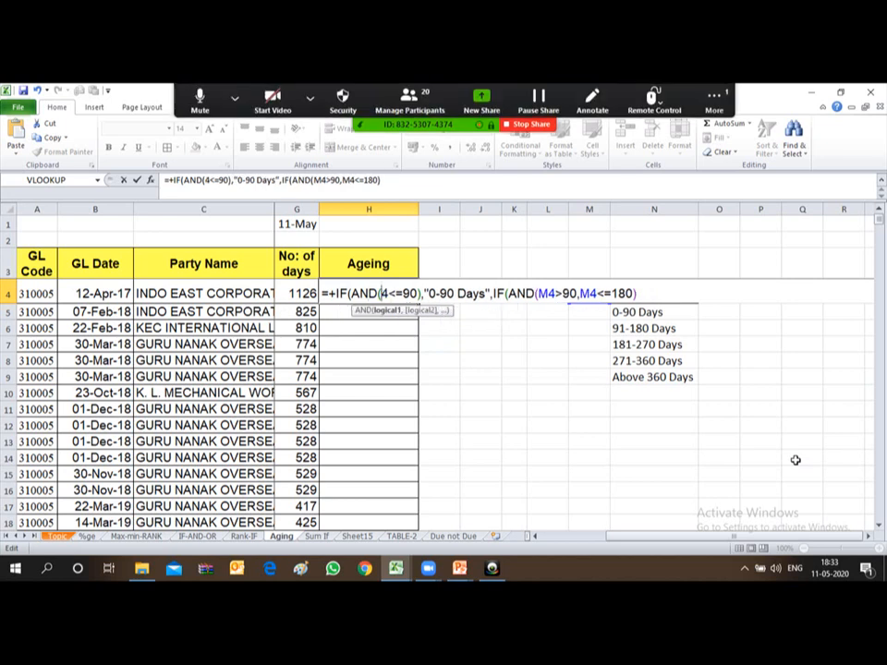
key("Escape")
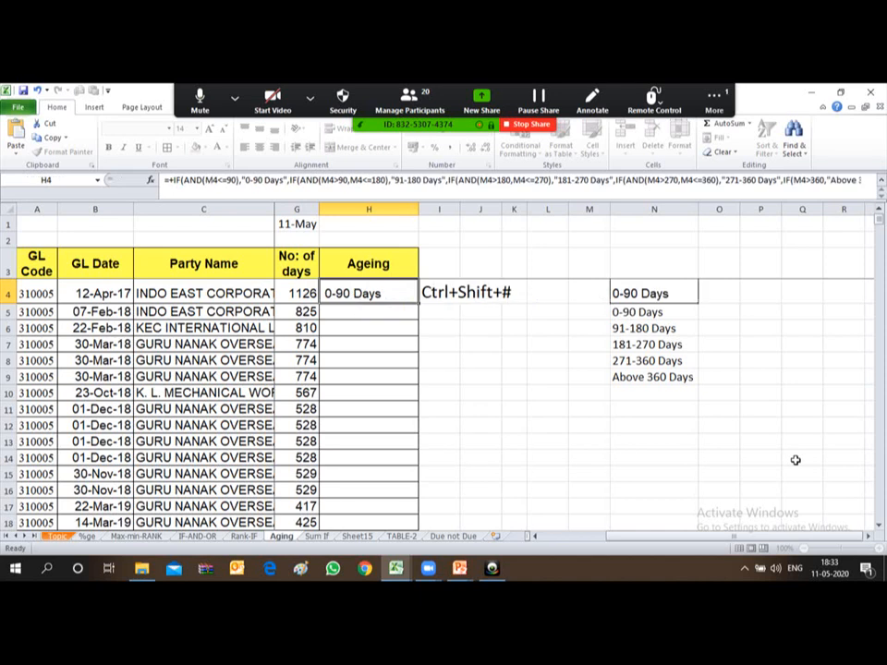
Start a new formula in H4 with =IF(AND(G4<=90,"0-90DAYS", referencing the No: of days cell.
type("=")
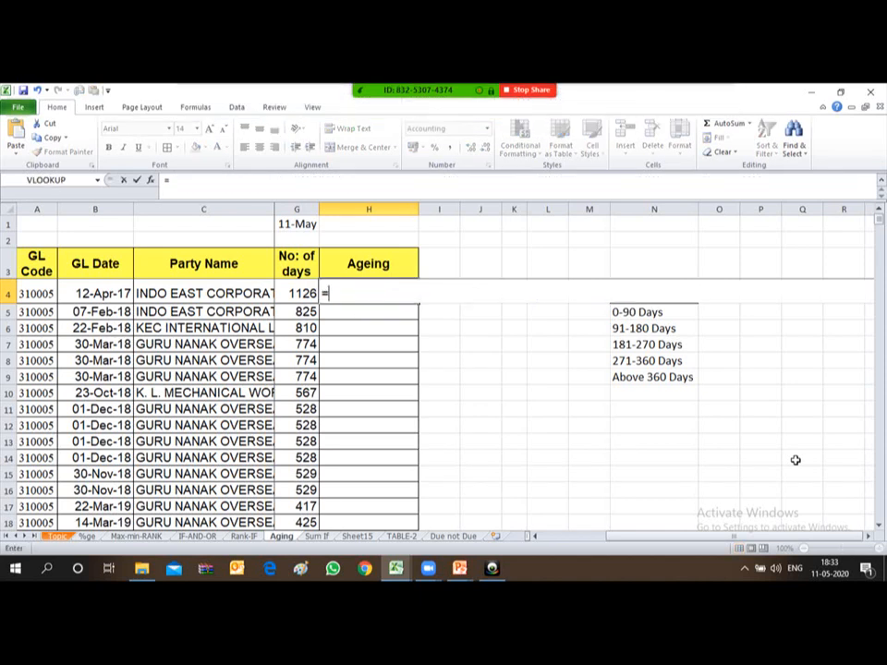
type("IF(")
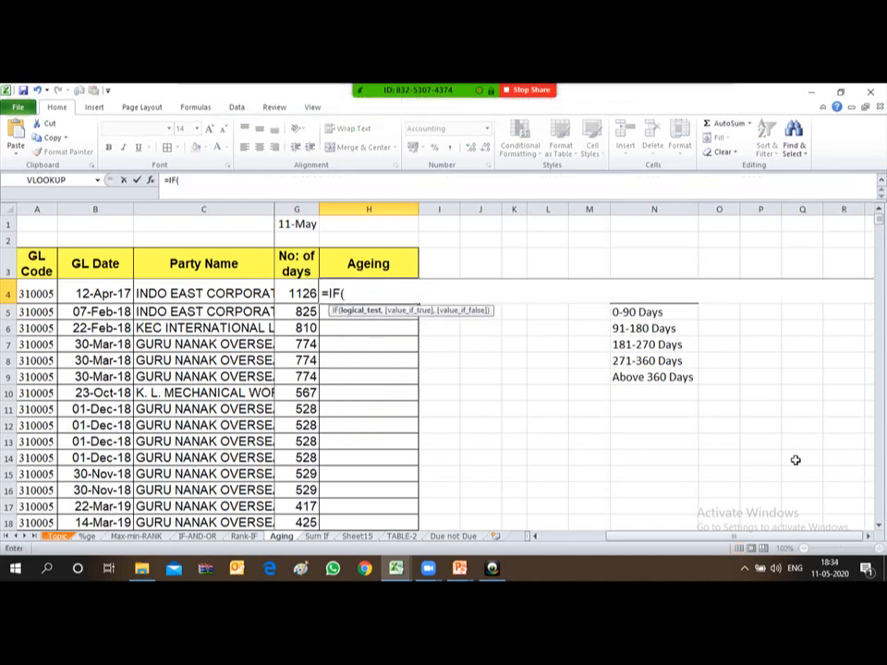
type("AND(")
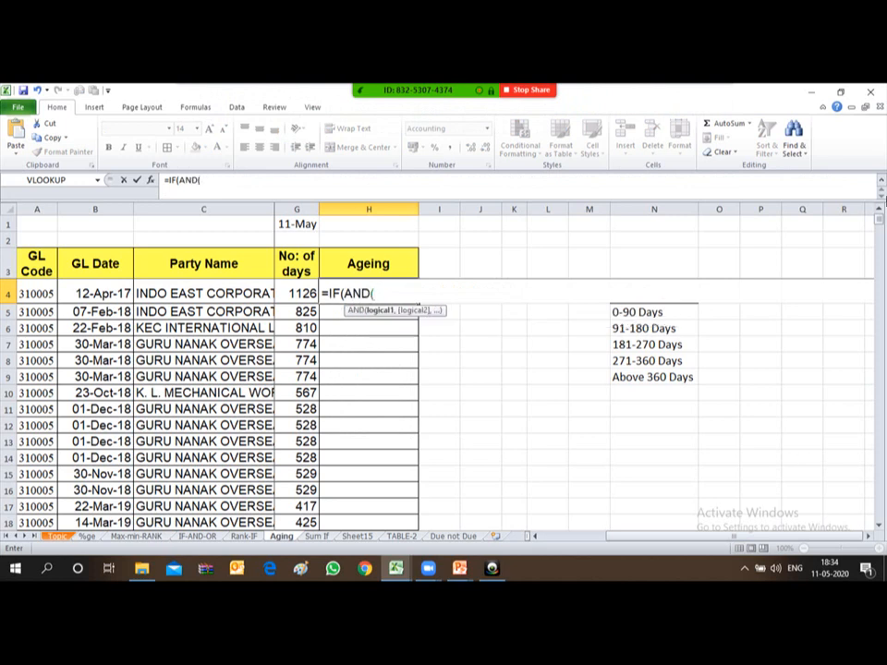
left_click(304, 89)
left_click(304, 90)
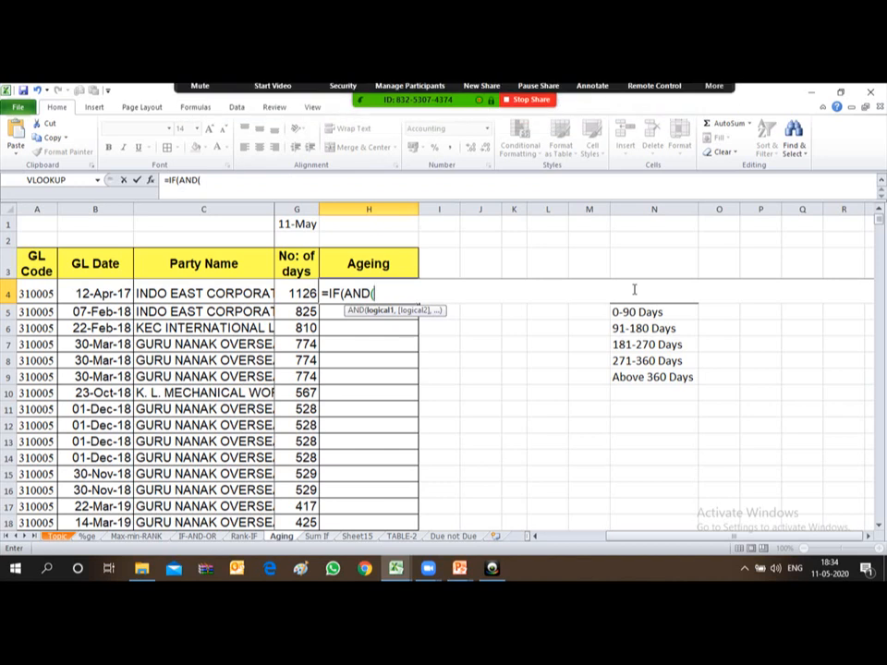
left_click(295, 292)
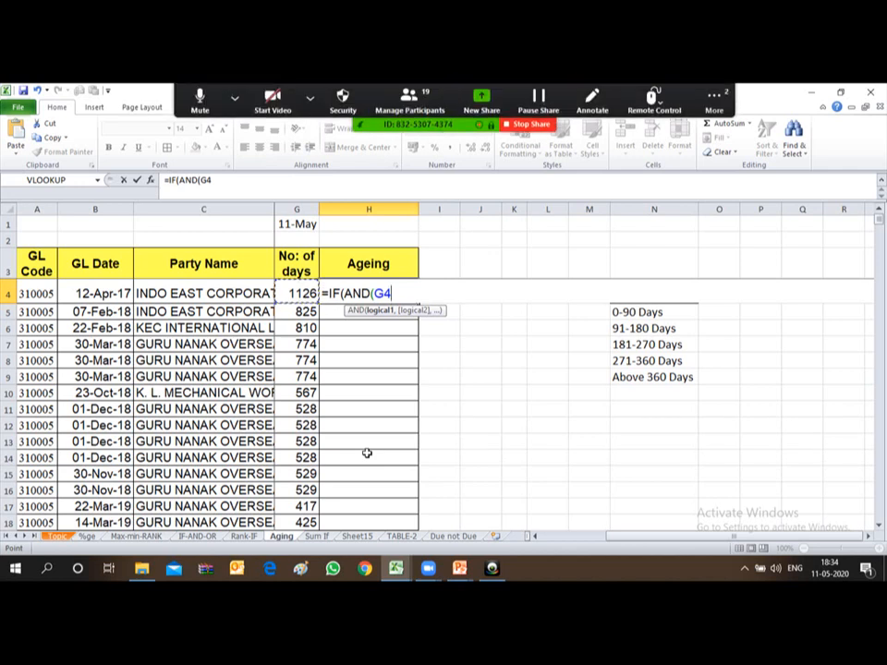
type("<=90")
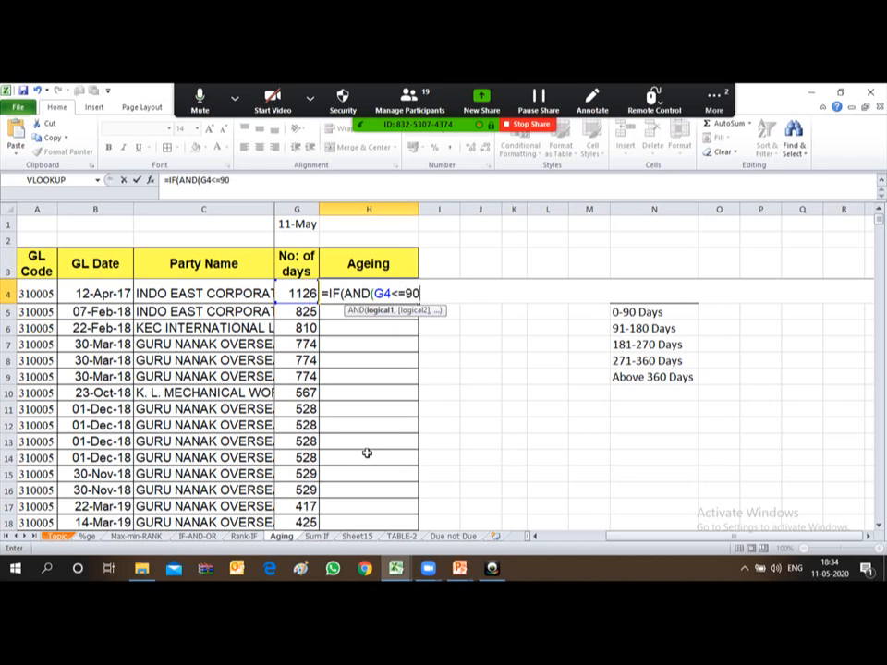
type(",")
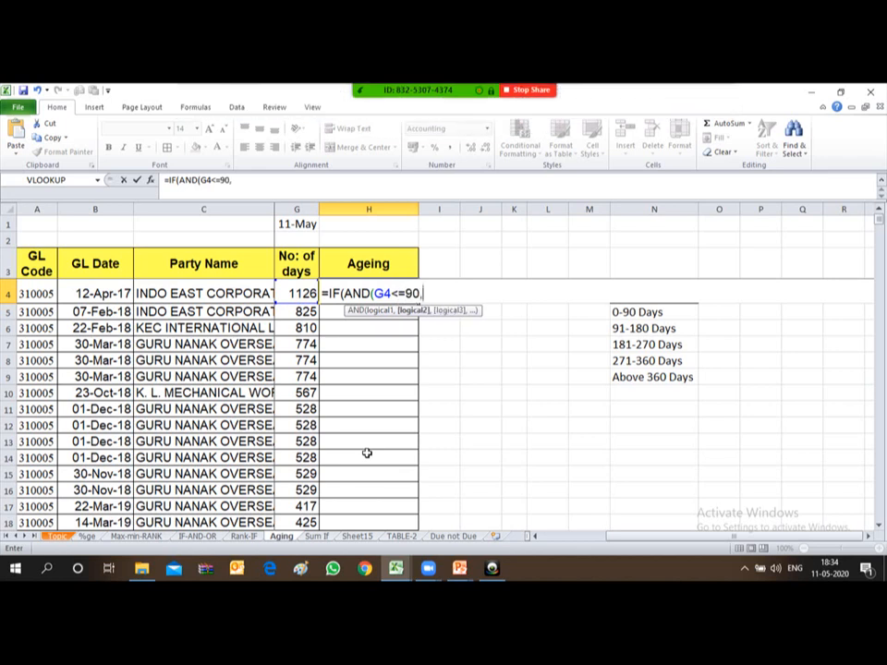
type("\"0-90DAYS")
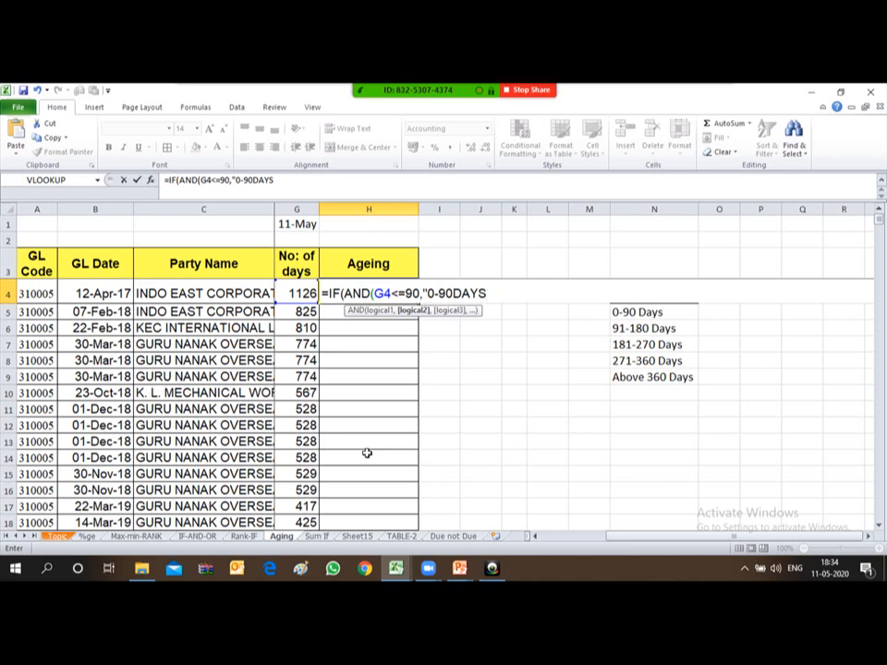
type("\",")
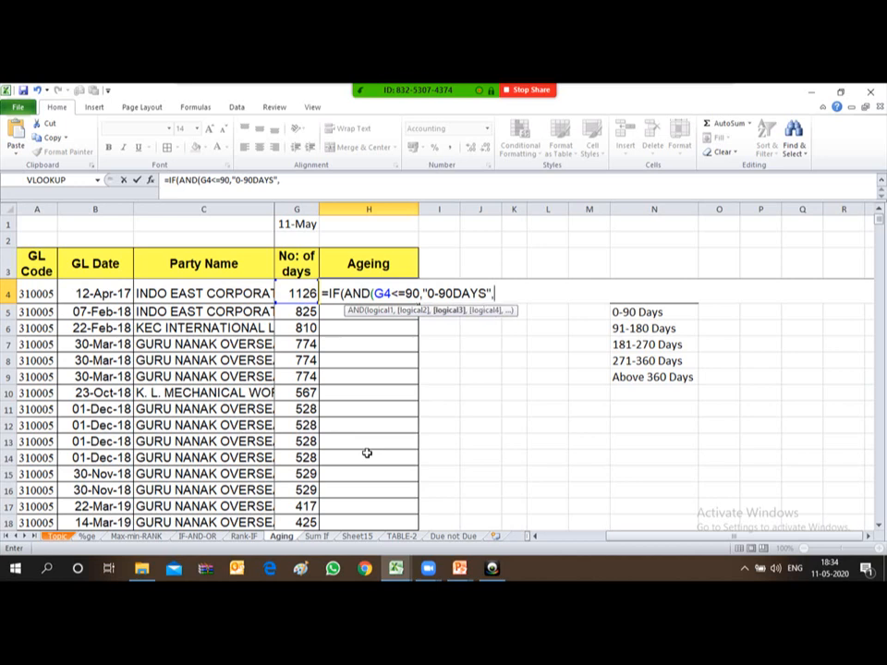
key("shift+Left")
key("shift+Left")
key("shift+Left")
key("shift+Left")
key("shift+Left")
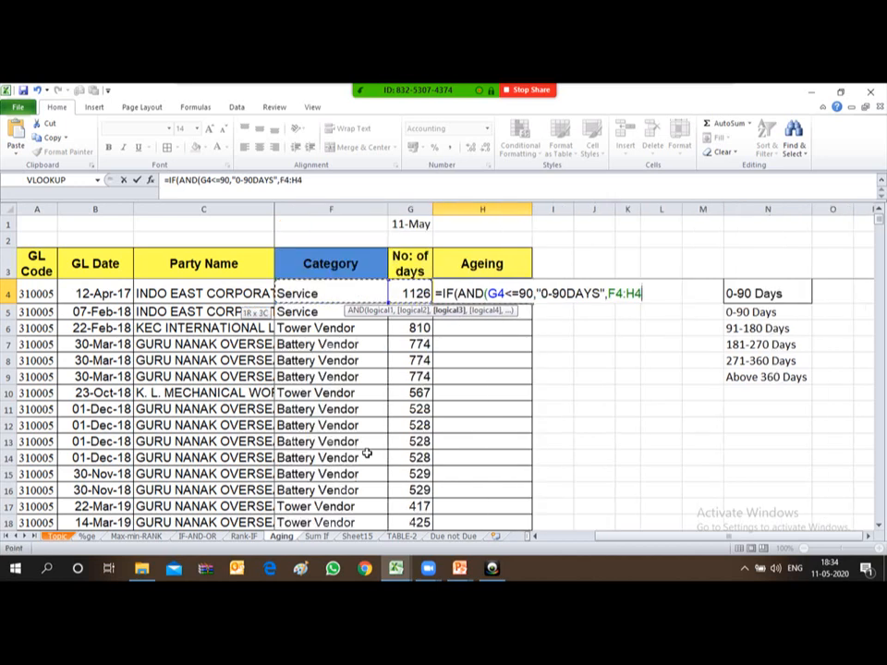
key("BackSpace")
key("BackSpace")
key("BackSpace")
key("BackSpace")
key("BackSpace")
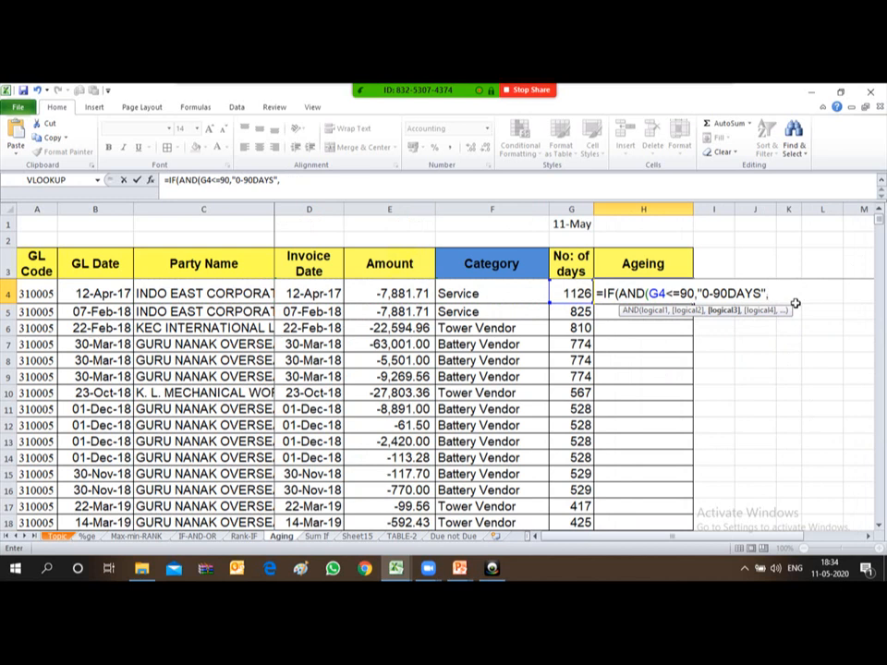
Add a second nested condition to the H4 formula, IF(AND(G4>90,<=180), referencing the No: of days cell.
type("IF")
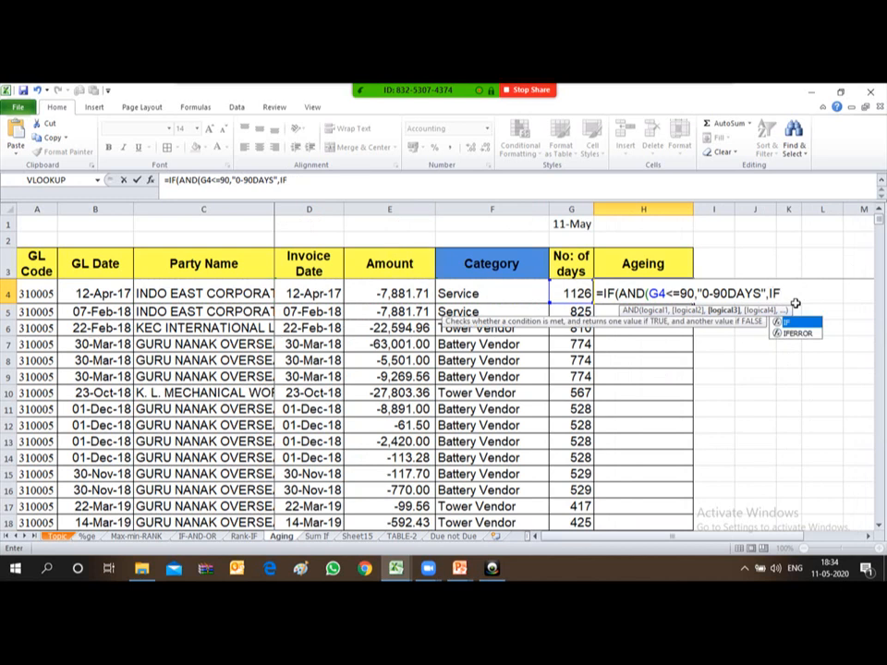
type("(AND")
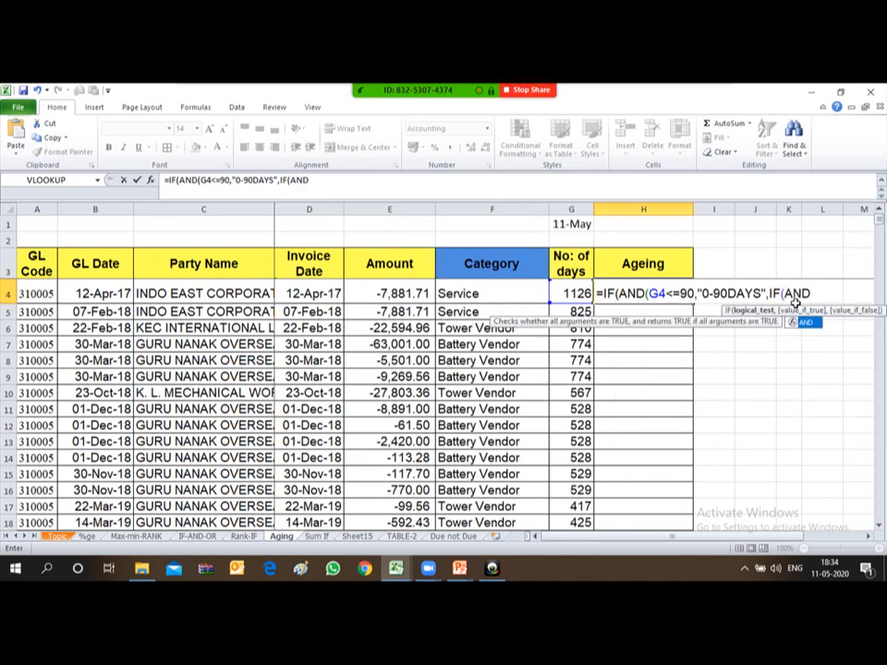
type("(")
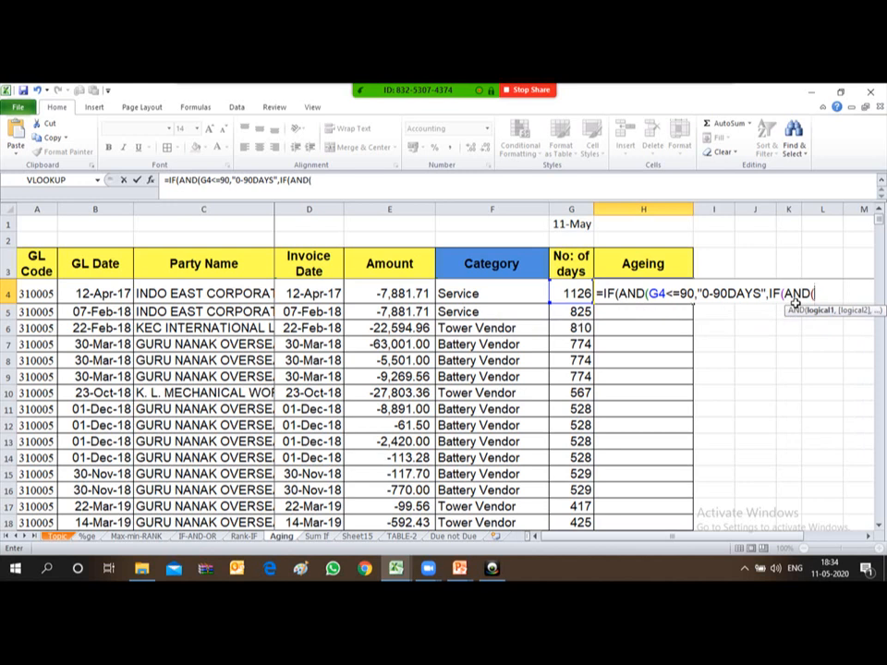
left_click(572, 292)
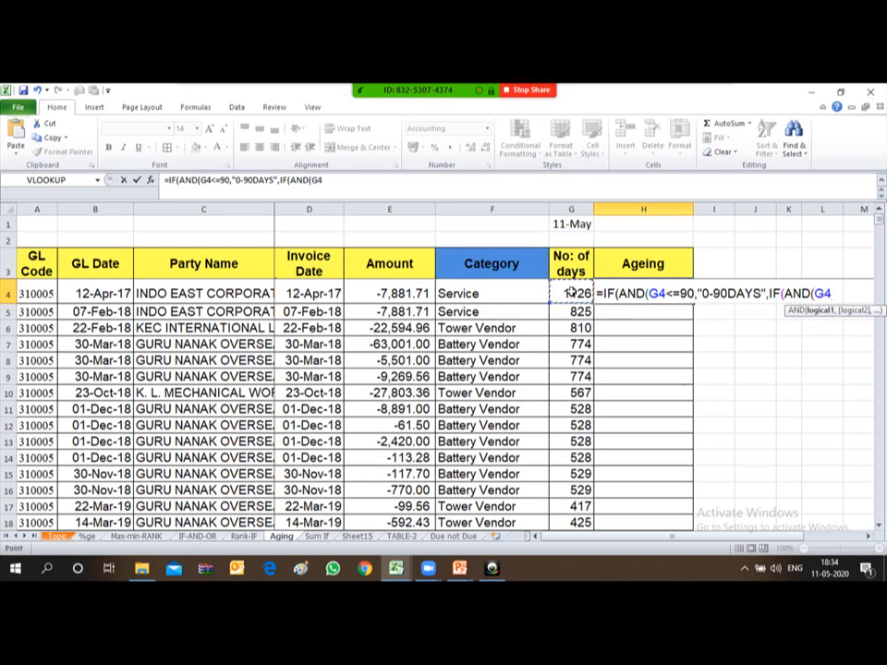
left_click(868, 536)
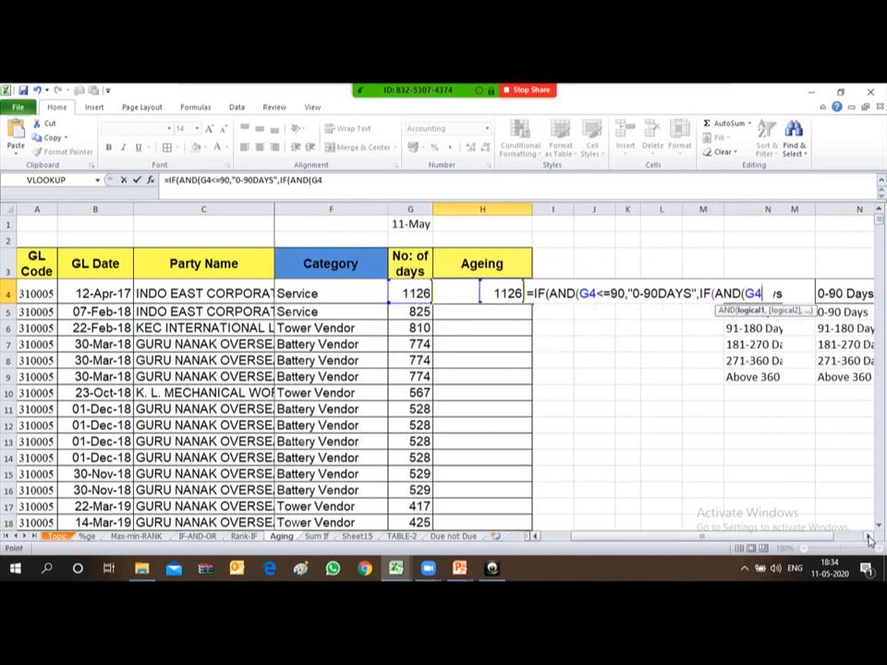
left_click(868, 538)
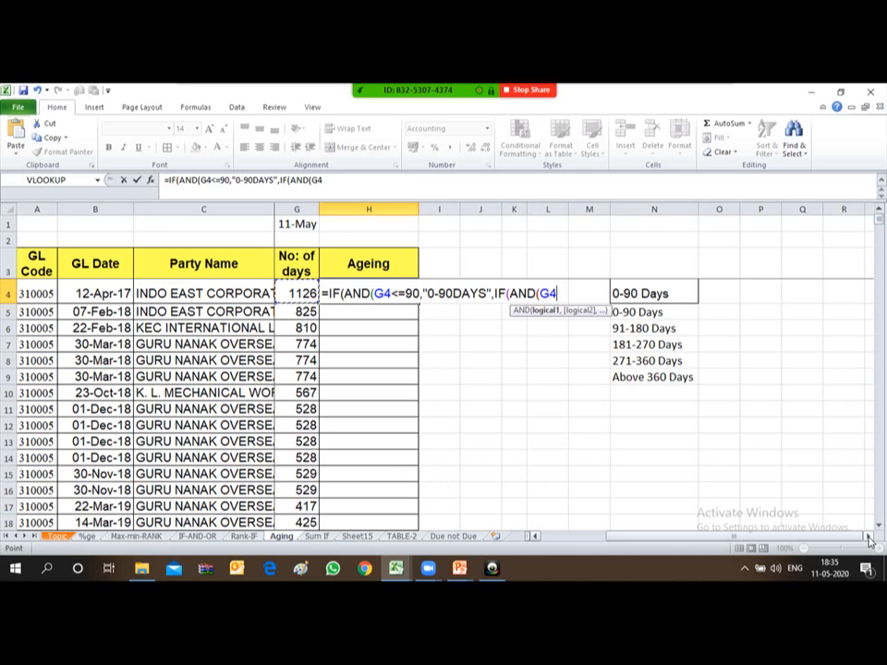
type(">90")
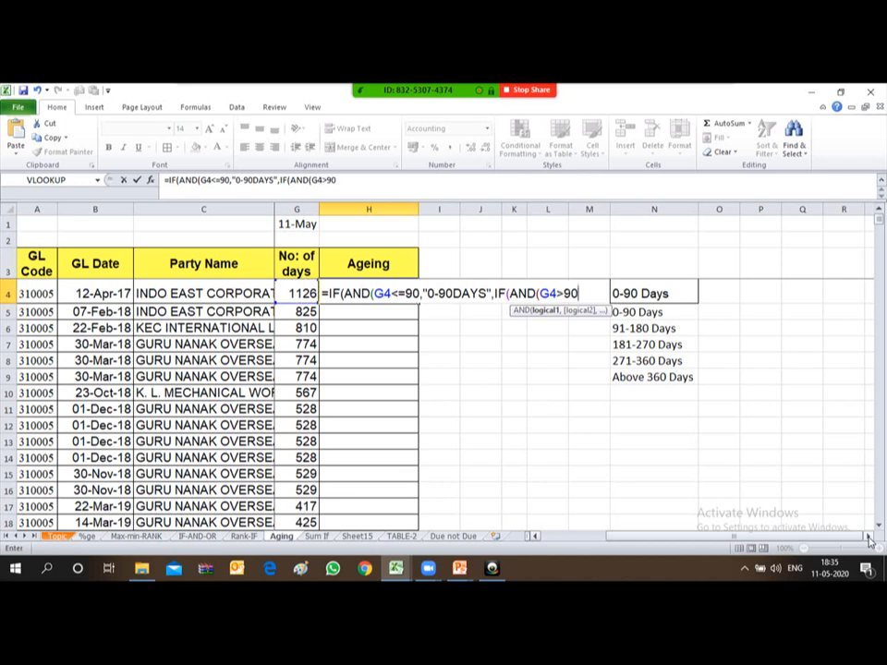
type(",")
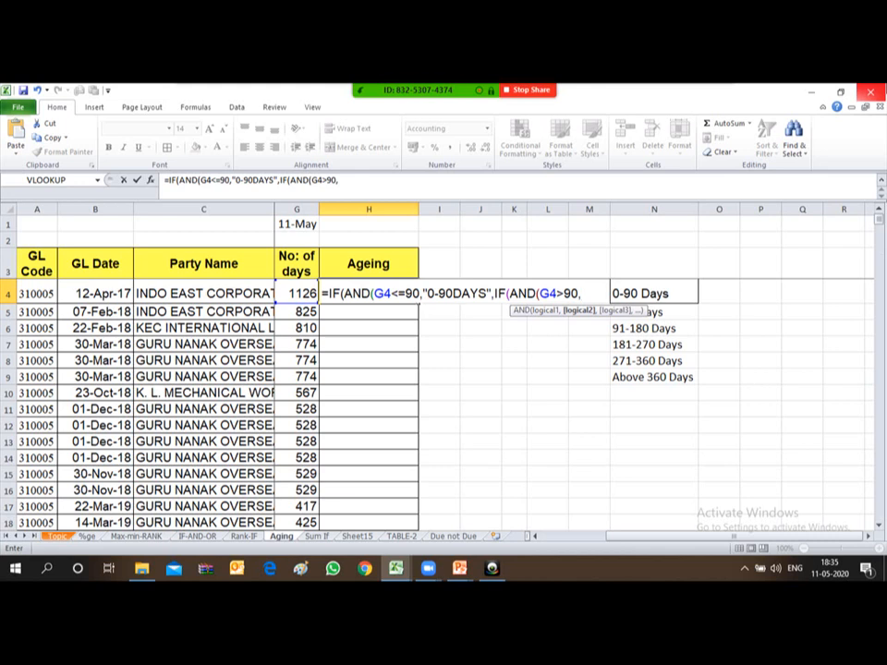
type("<=180")
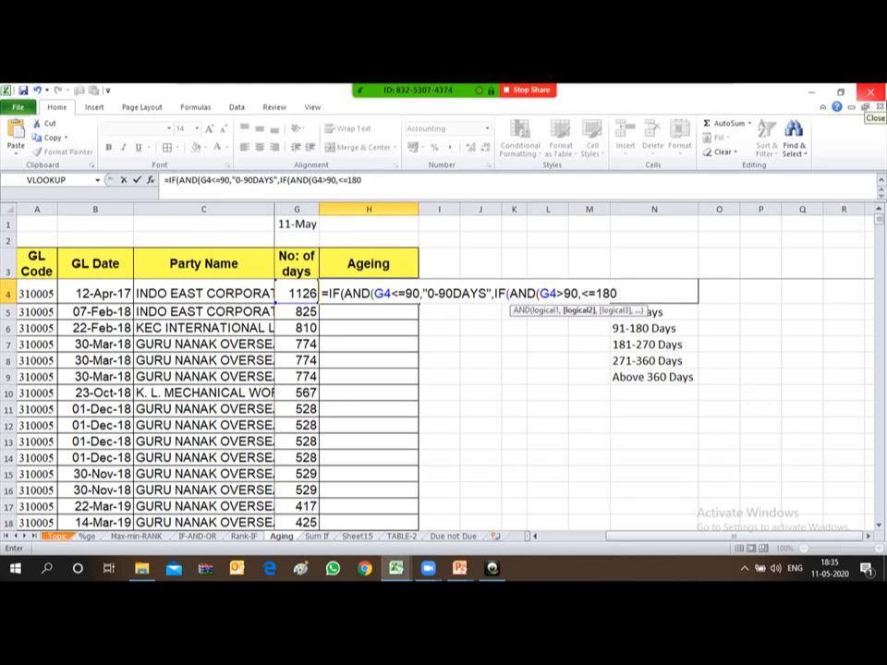
type(")")
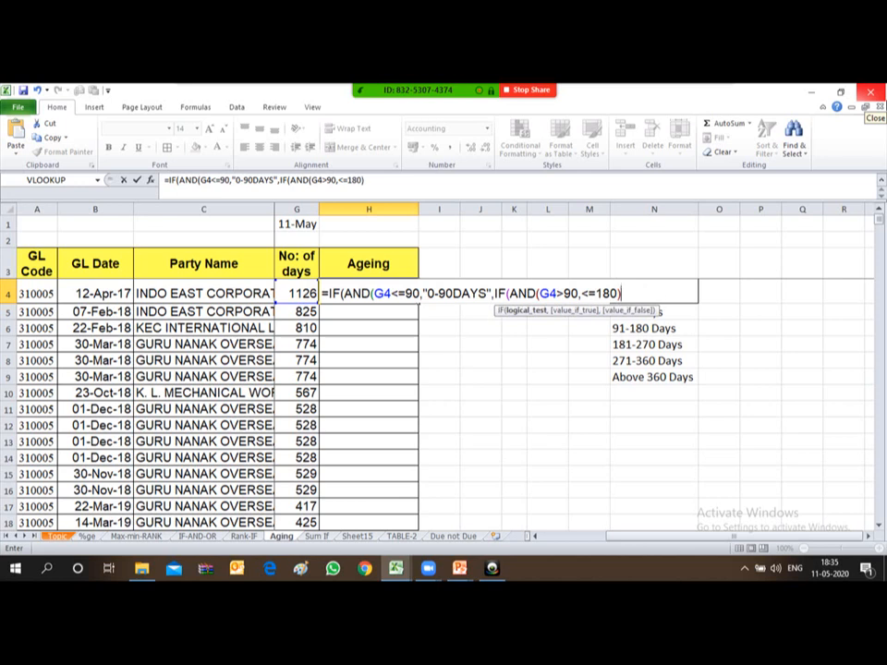
type(",")
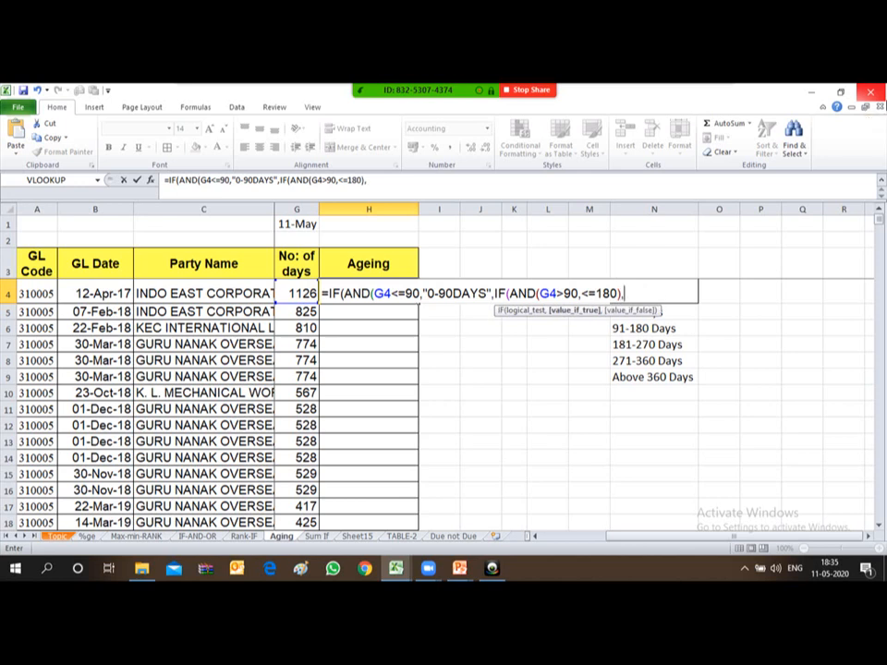
Add "91-180DAYS" as the true result and 0 as the false result, close the brackets and try to enter the H4 formula.
type("\"")
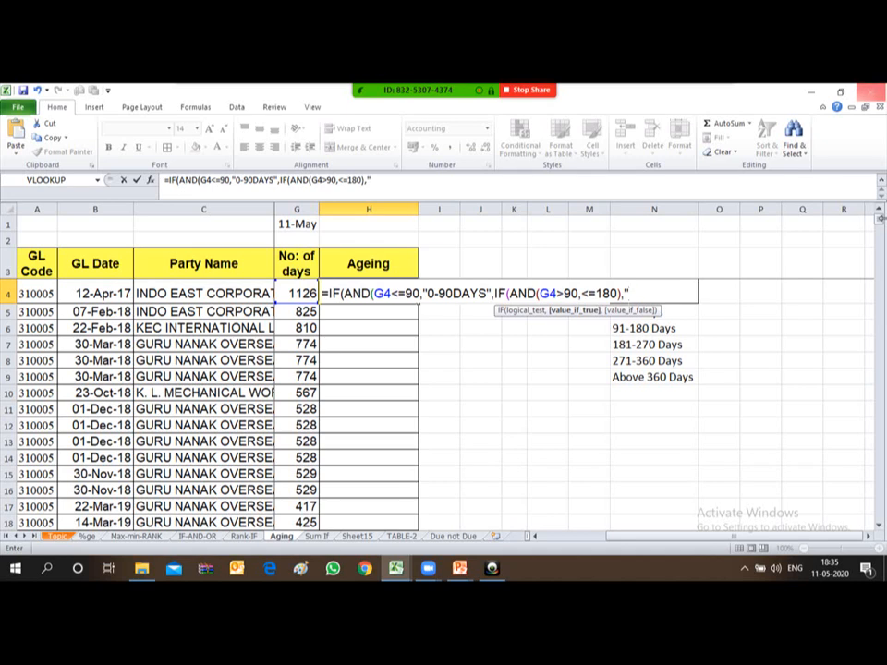
type("91")
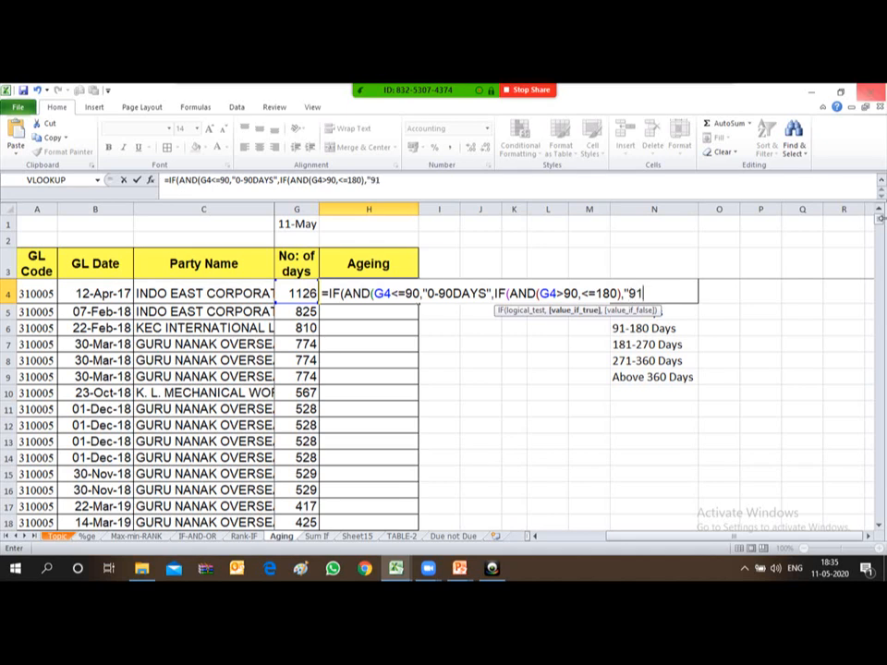
type("-180DAY")
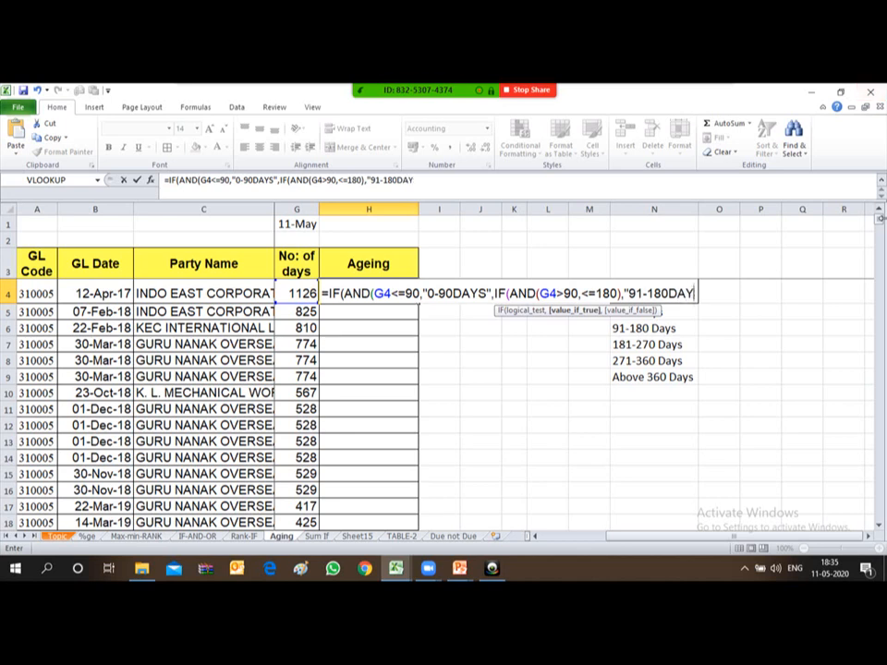
type("S\"")
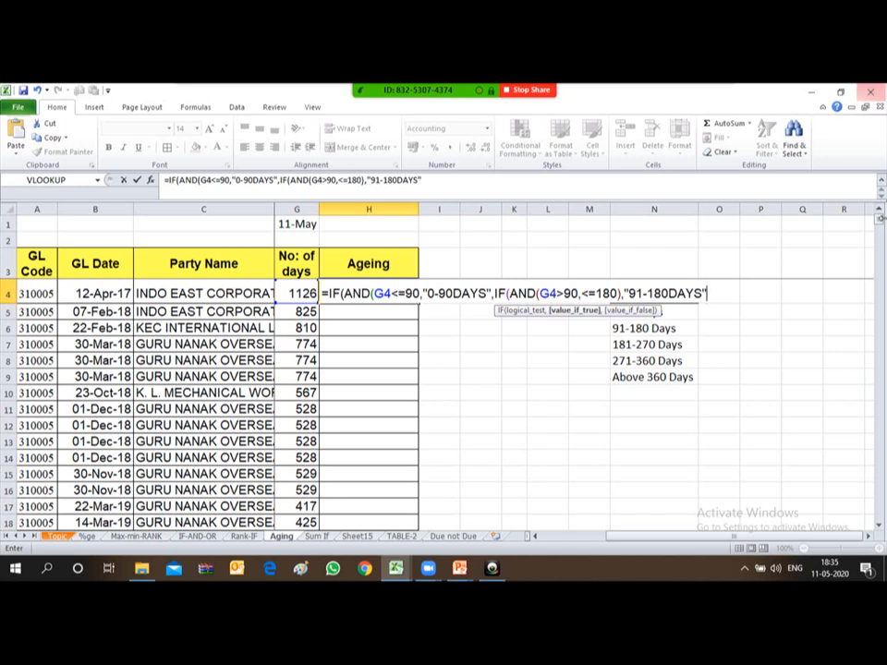
type(",0")
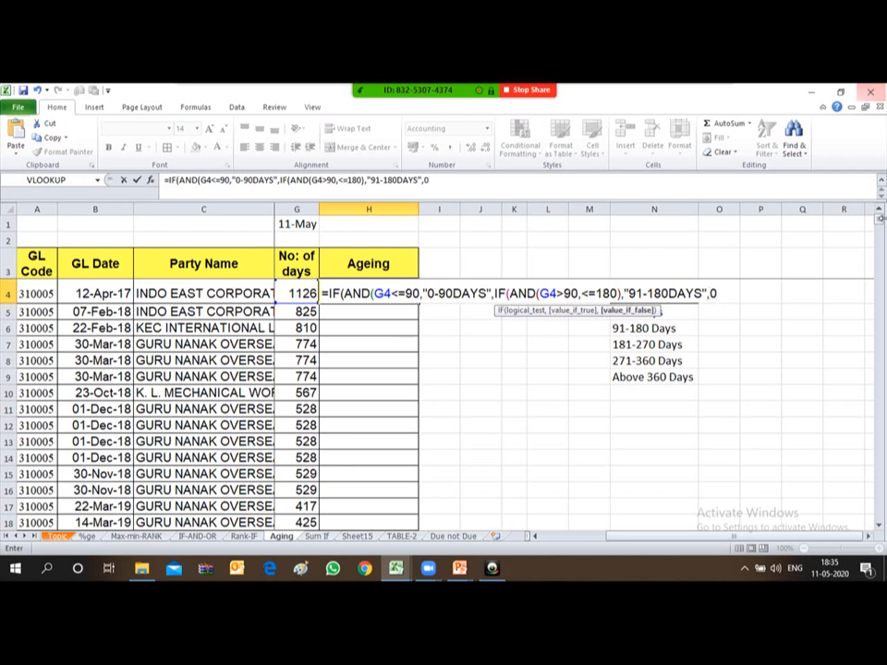
type(")")
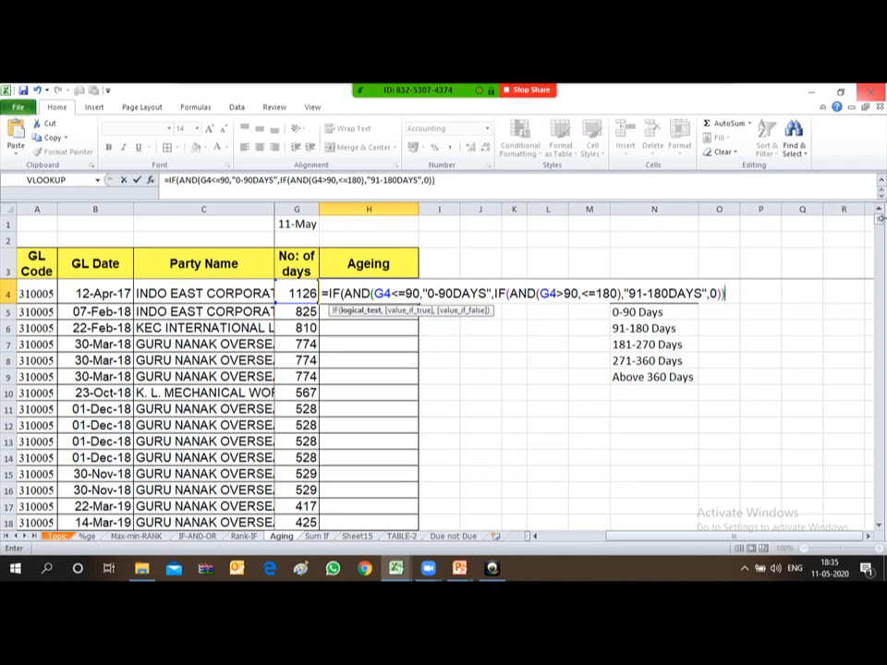
key("Return")
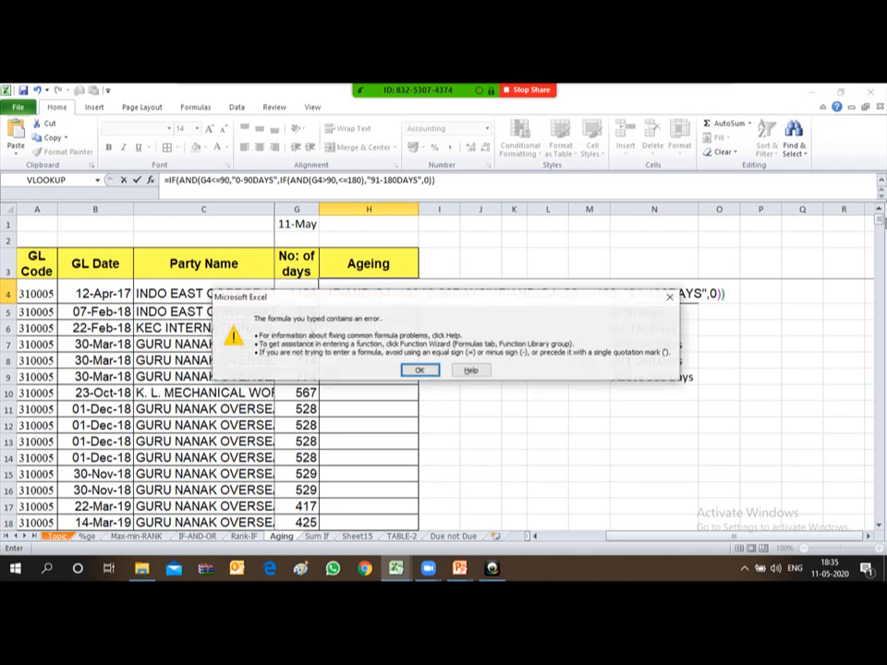
key("Return")
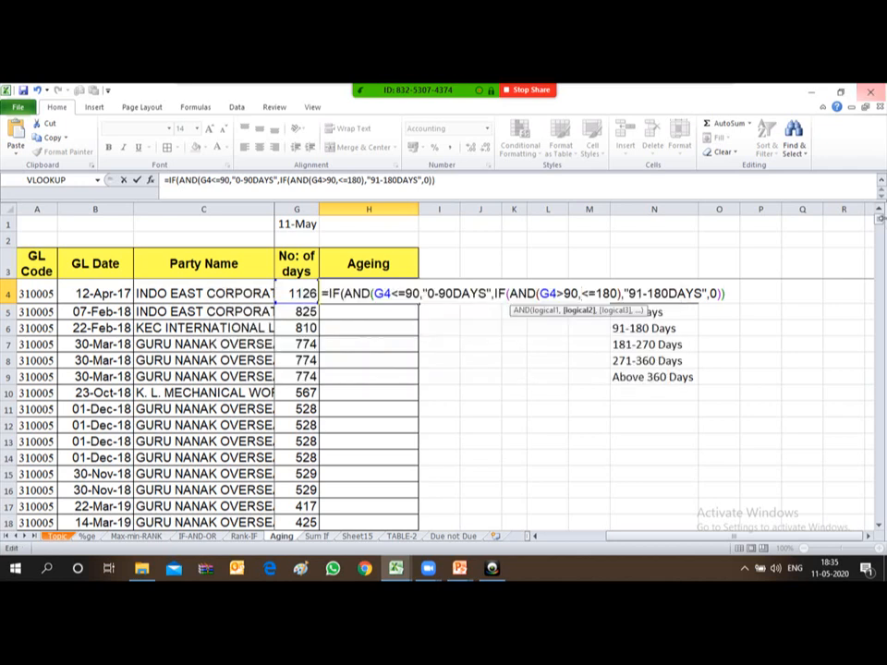
Retype the less-than sign before =180, try to enter the H4 formula again and discard the edit.
key("Delete")
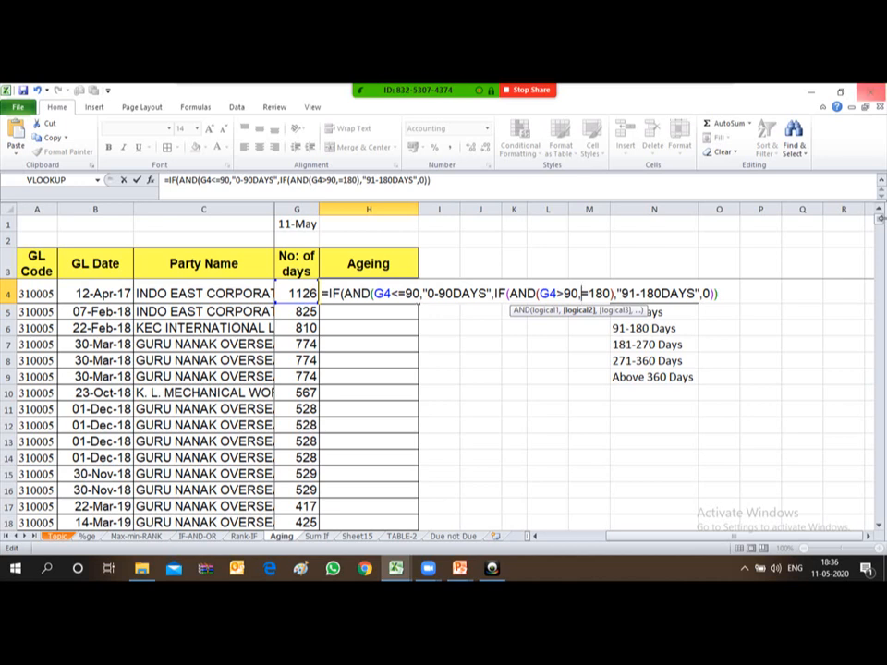
type("<")
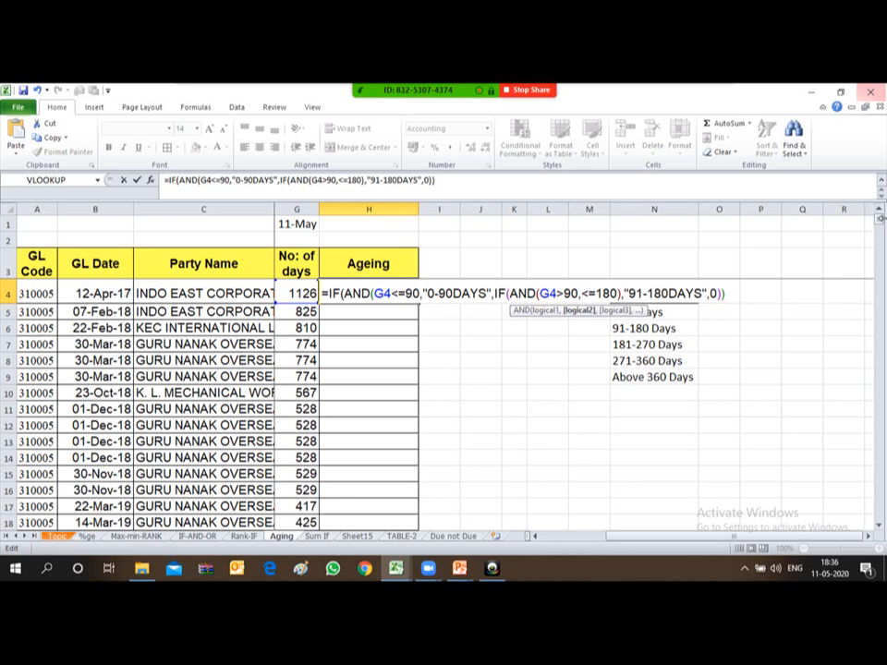
key("Return")
key("Return")
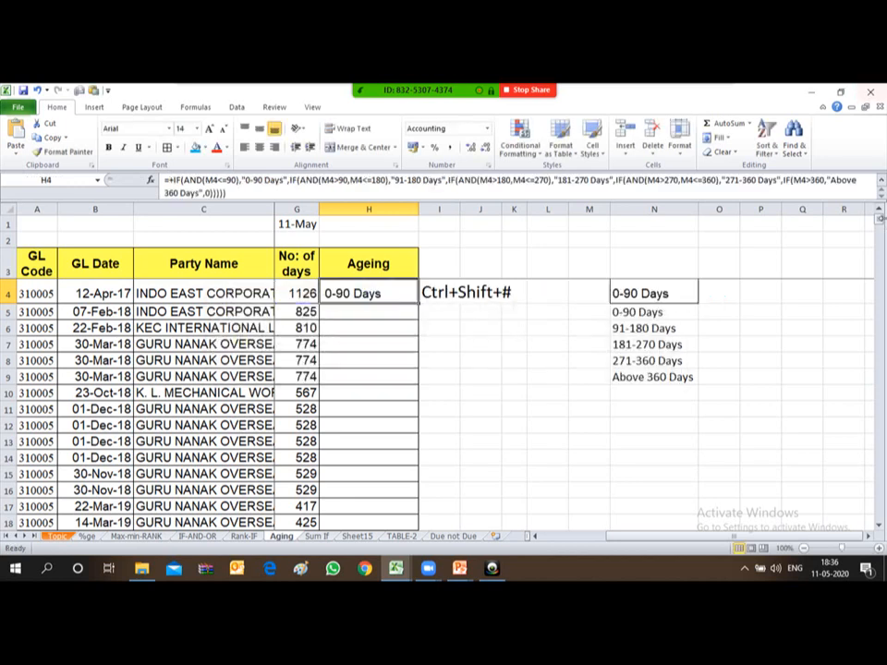
key("Up")
key("Down")
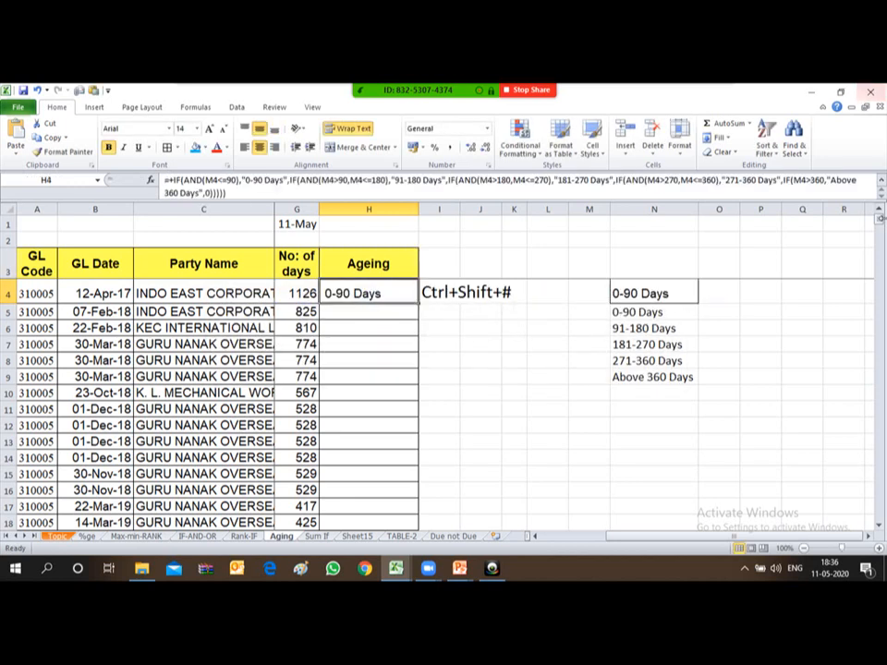
Copy the part of N4's formula text from +IF(AND(M4<=90) through "91-180 Days" and exit the cell without edits.
left_click(459, 292)
key("Right")
key("Right")
key("Right")
key("Right")
key("Right")
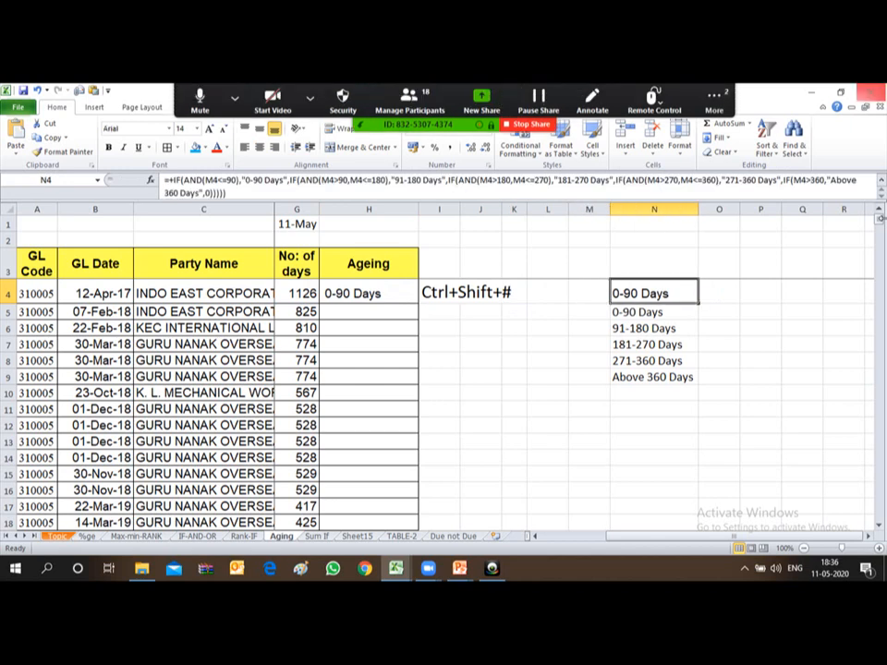
key("F2")
key("Up")
key("Up")
key("Up")
key("Up")
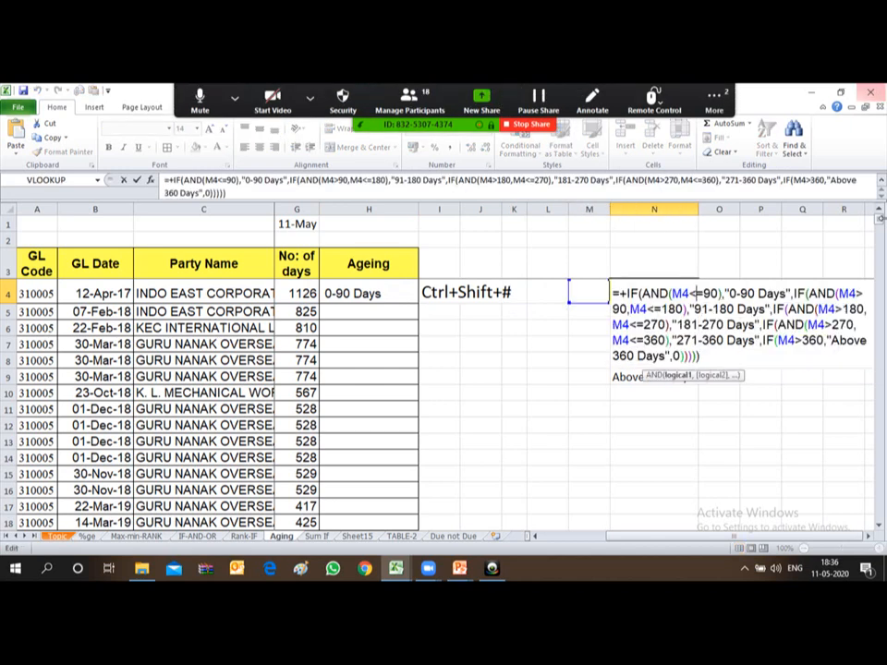
key("Left")
key("Left")
key("Left")
key("Left")
key("Left")
key("Left")
key("Left")
key("Left")
key("Left")
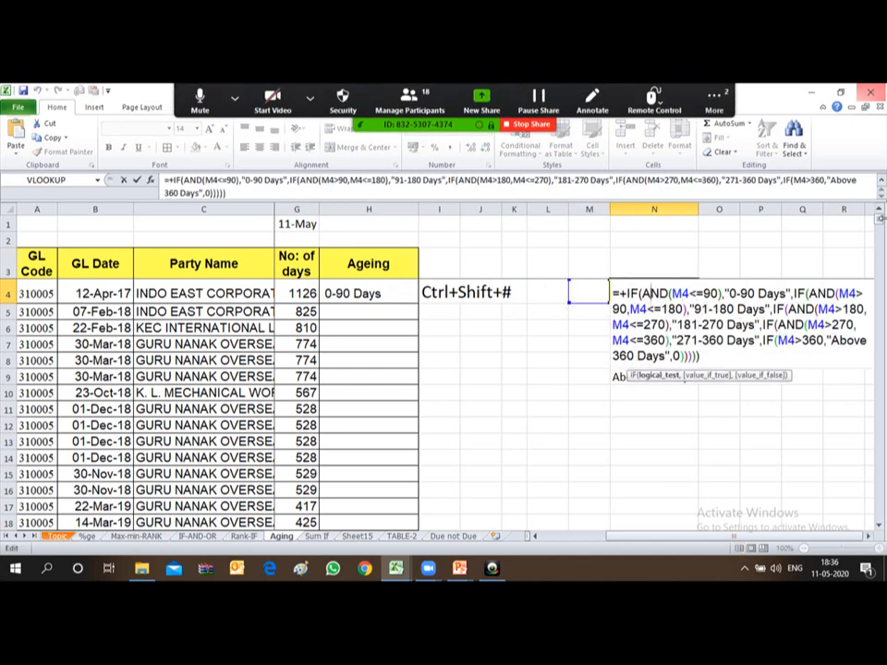
key("Left")
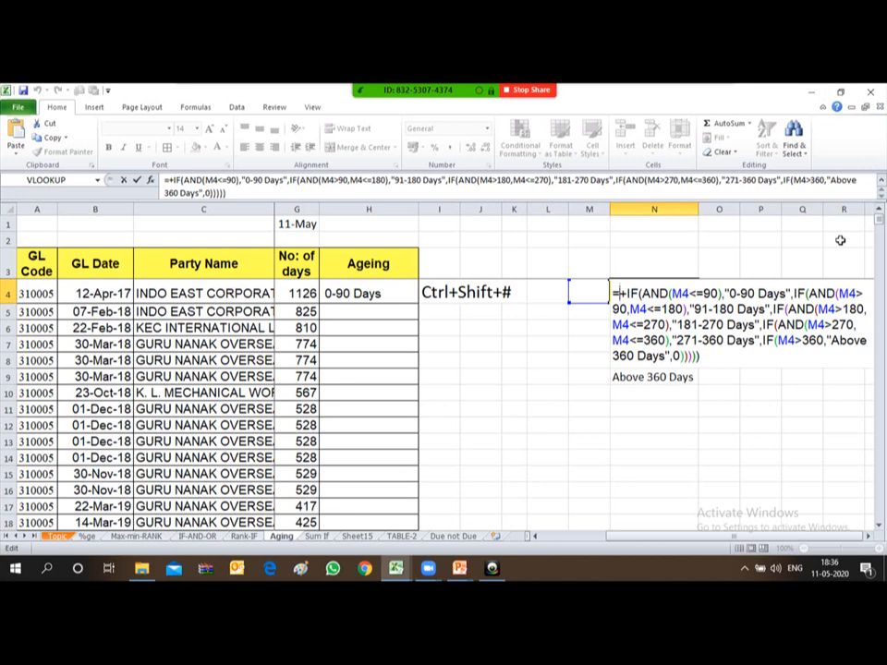
key("shift+Down")
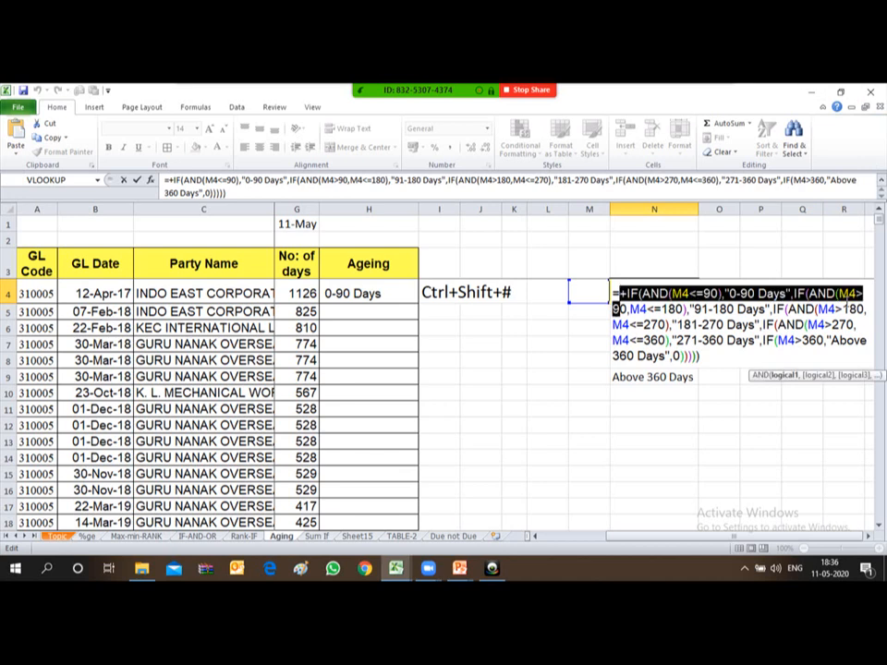
key("shift+Right")
key("shift+Right")
key("shift+Right")
key("shift+Right")
key("shift+Right")
key("shift+Right")
key("shift+Right")
key("shift+Right")
key("shift+Right")
key("shift+Right")
key("shift+Right")
key("shift+Right")
key("shift+Right")
key("shift+Right")
key("shift+Right")
key("shift+Right")
key("shift+Right")
key("shift+Right")
key("shift+Right")
key("shift+Right")
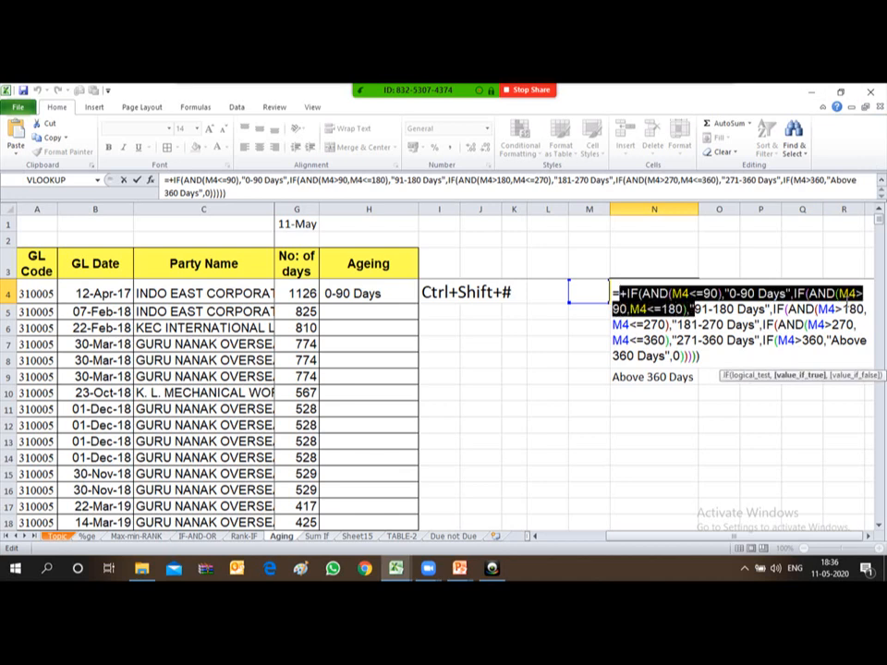
key("shift+Right")
key("shift+Right")
key("shift+Right")
key("shift+Right")
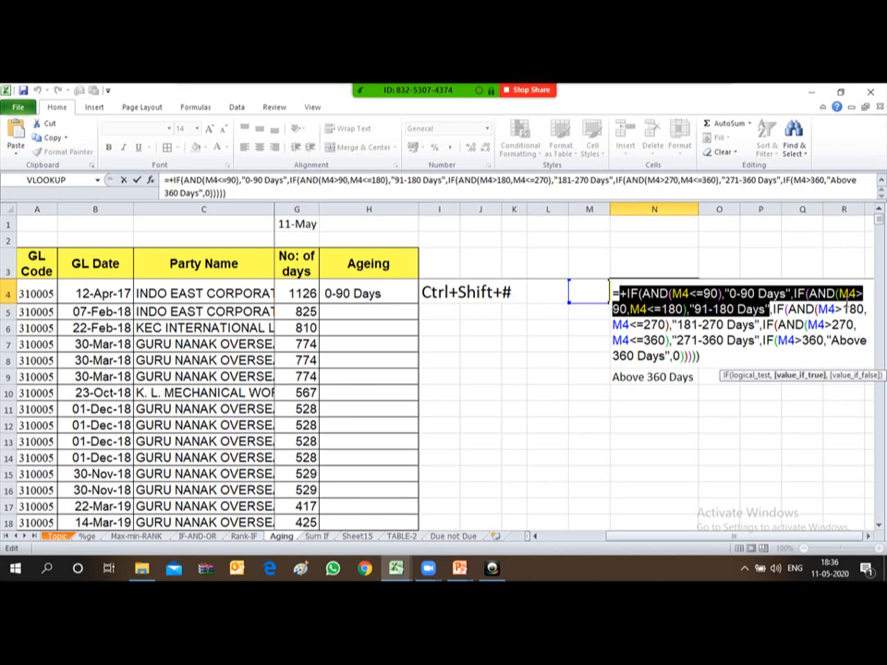
key("Escape")
Try to enter in H4 an equals sign followed by the copied formula part ending in "91-180 Days", declining the proposed correction.
key("Left")
key("Left")
key("Left")
key("Left")
key("Left")
key("Left")
key("Left")
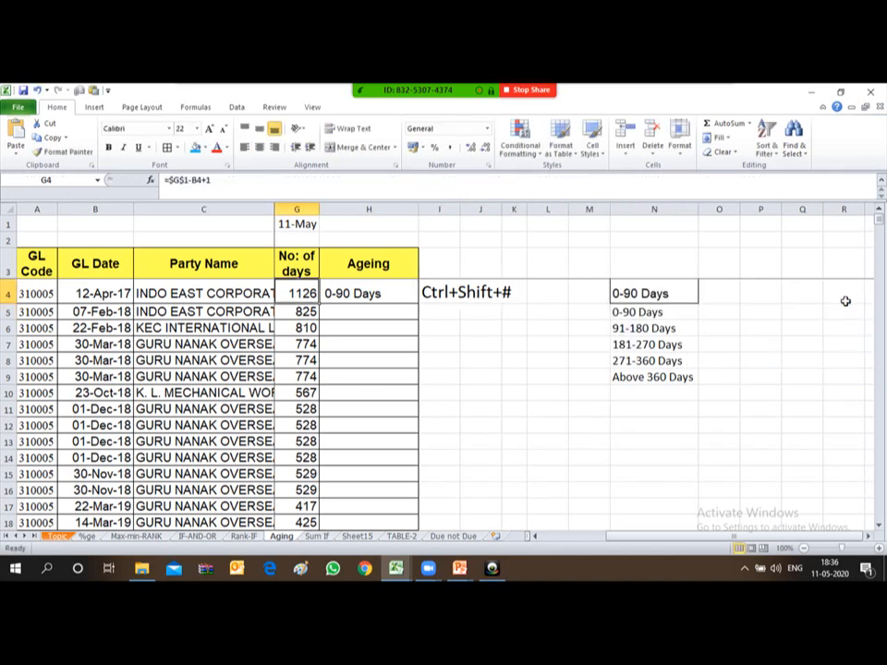
key("Right")
type("=")
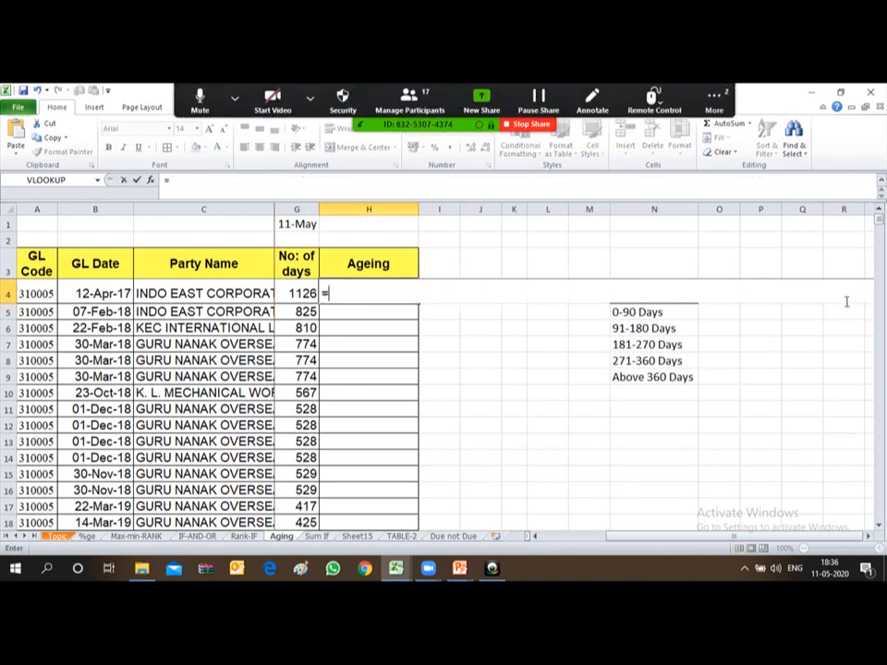
type("+IF(AND(M4<=90),\"0-90 Days\",IF(AND(M4>90,M4<=180),\"91-180 Days\"")
key("Return")
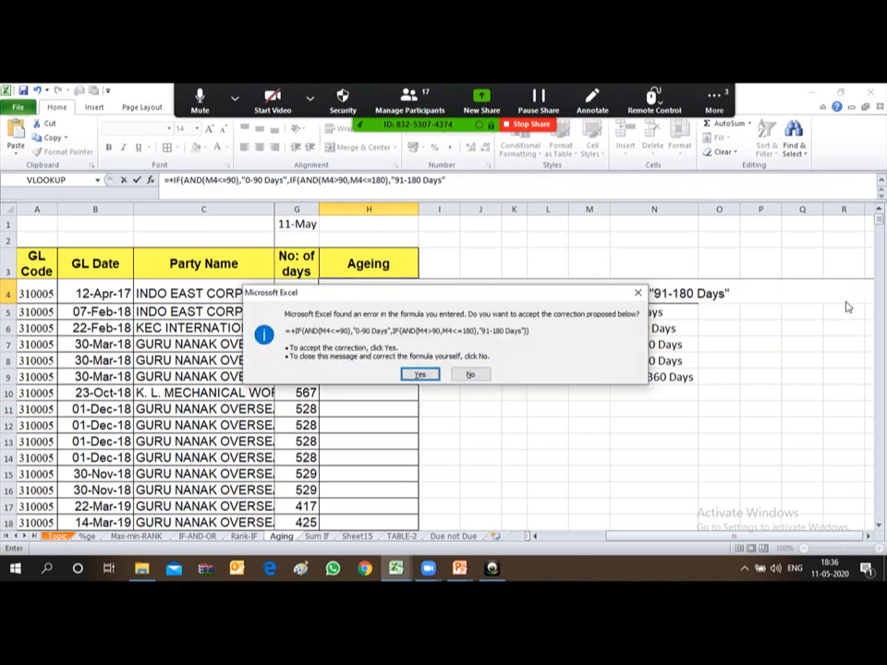
key("n")
key("Return")
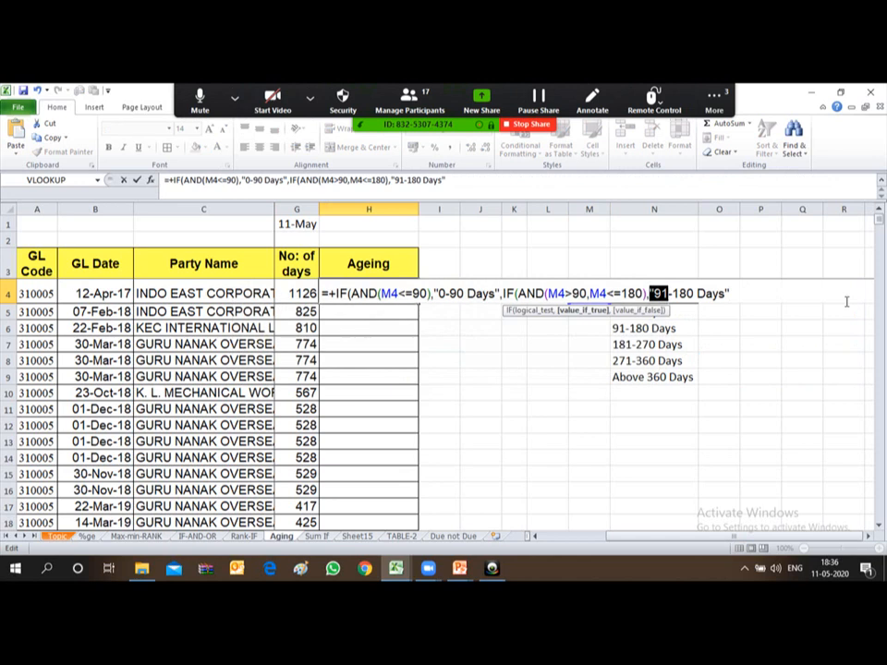
key("Left")
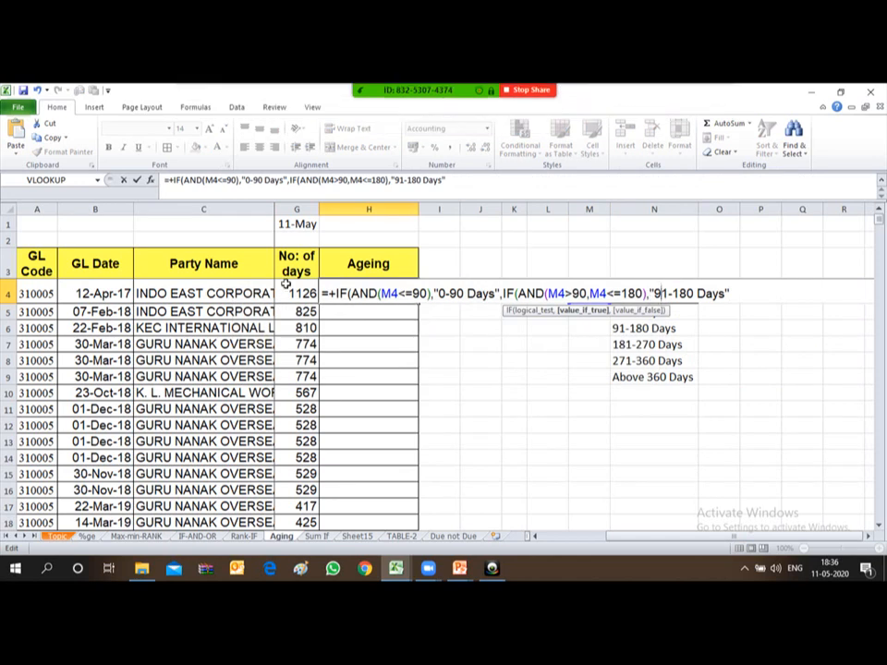
Change the cell reference in the first condition of H4's formula from M4 to G4.
left_click(389, 293)
key("BackSpace")
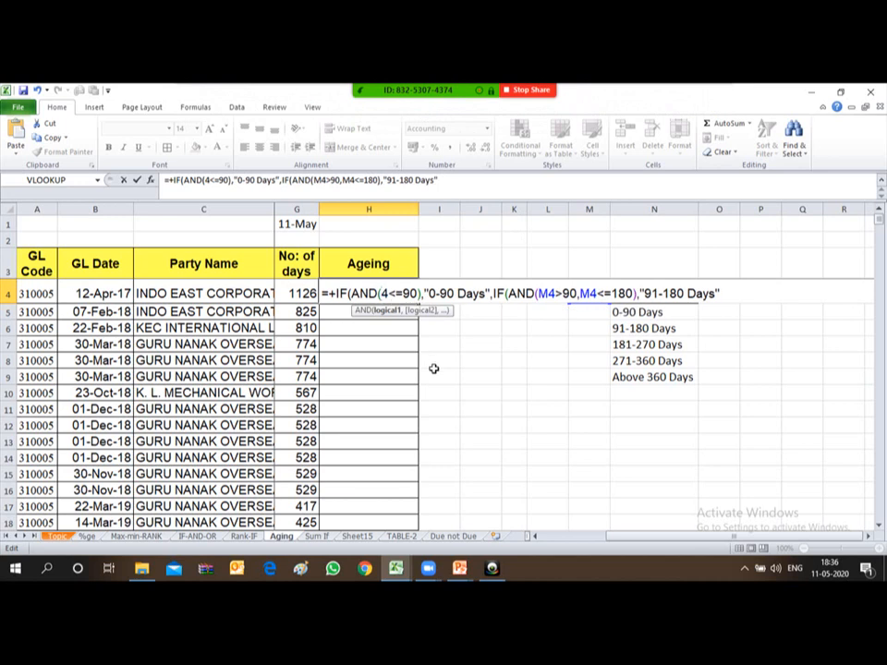
type("G")
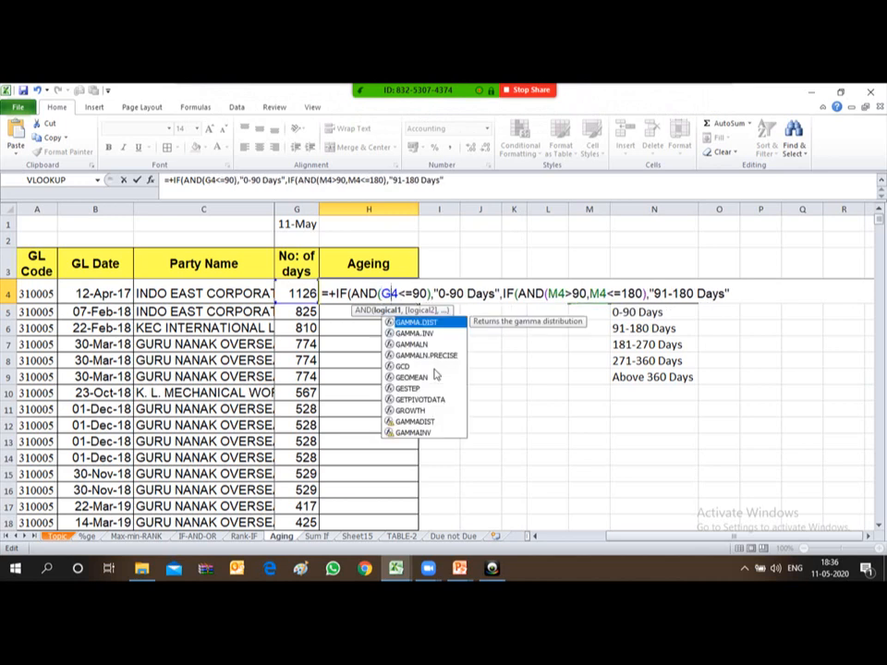
Replace M4 with g4 in the >90 test of the second IF(AND( condition.
key("Right")
key("Right")
key("Right")
key("Right")
key("Right")
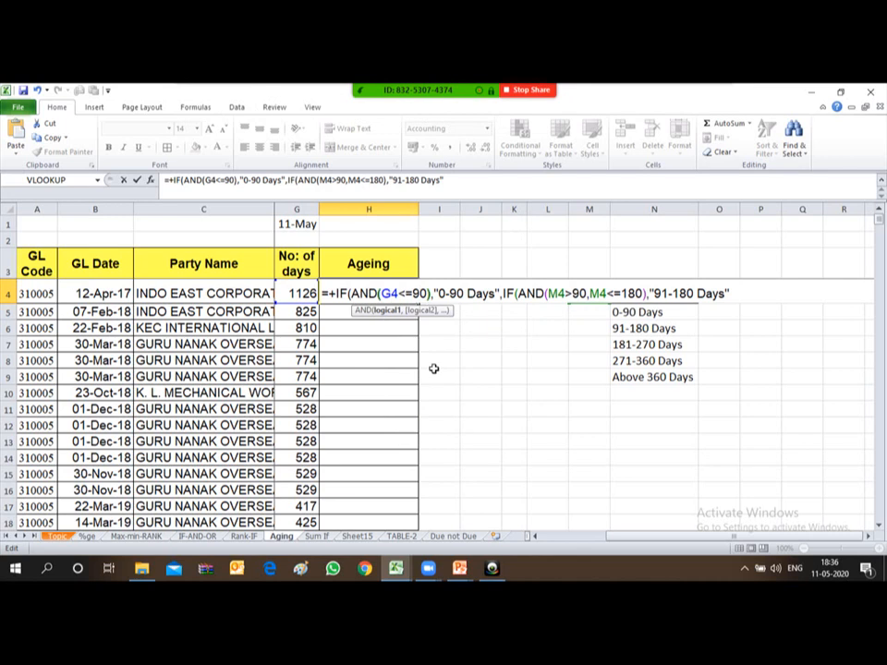
key("Right")
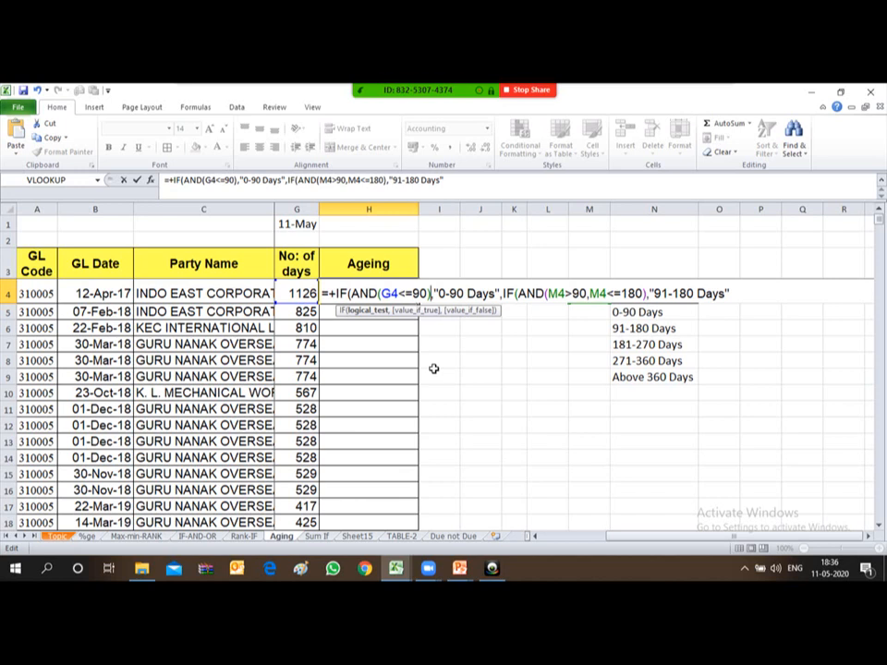
key("Right")
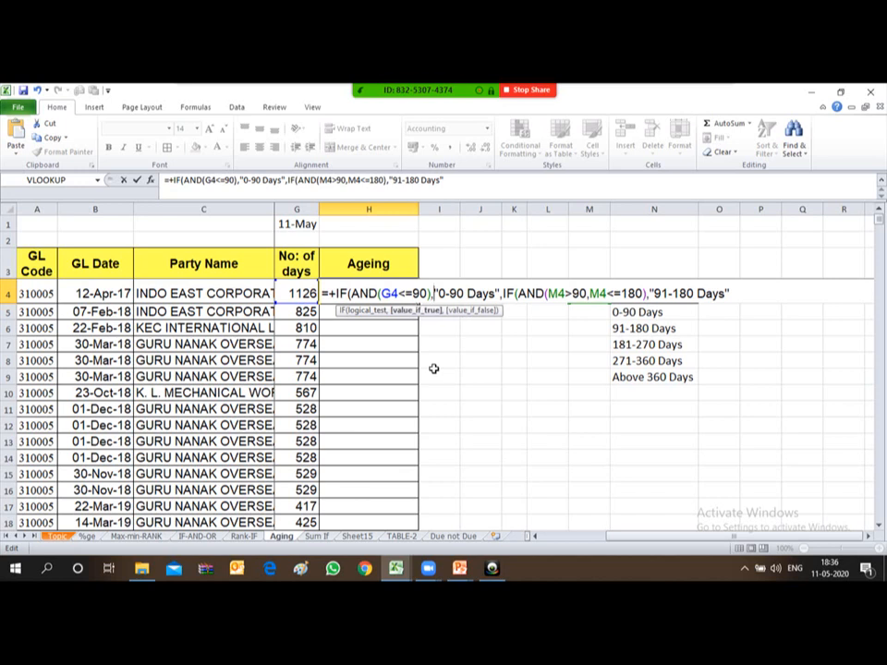
key("Right")
key("Right")
key("Right")
key("Right")
key("Right")
key("Right")
key("Right")
key("Right")
key("Right")
key("Right")
key("Right")
key("Right")
key("Right")
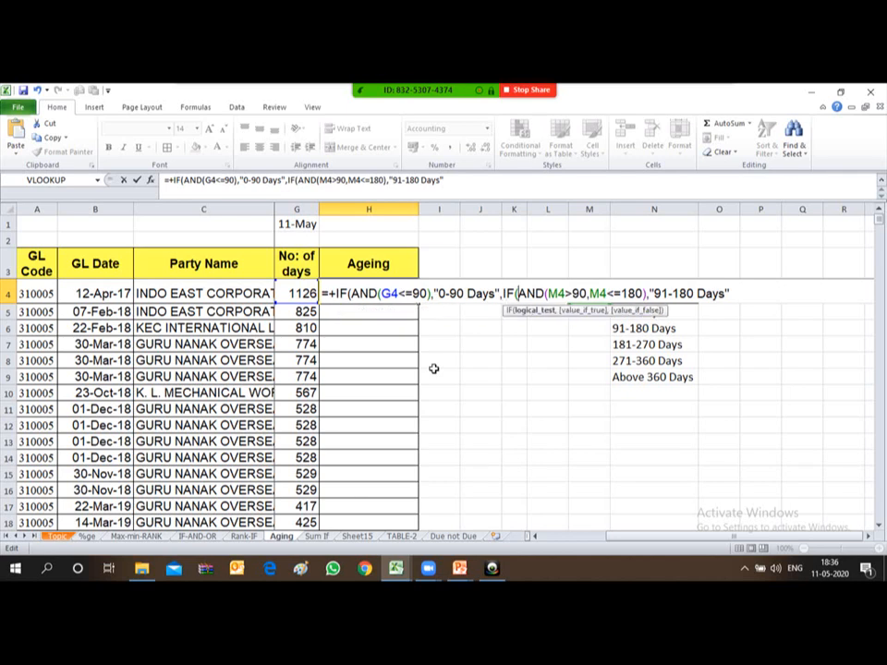
key("Right")
key("Right")
key("Right")
key("Right")
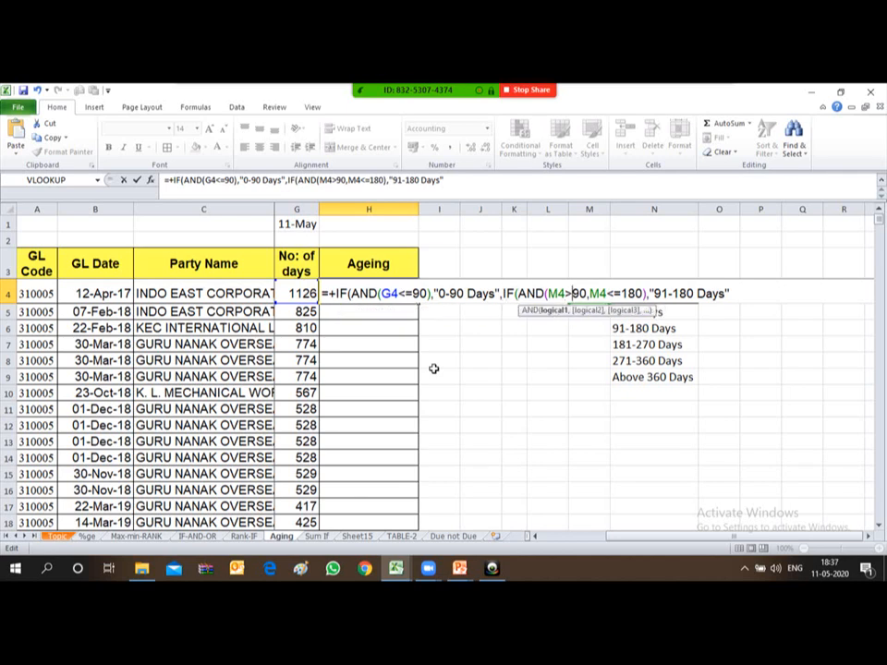
key("Right")
key("Right")
key("Right")
key("Right")
key("Left")
key("Left")
key("Left")
key("Left")
key("Left")
key("Left")
key("BackSpace")
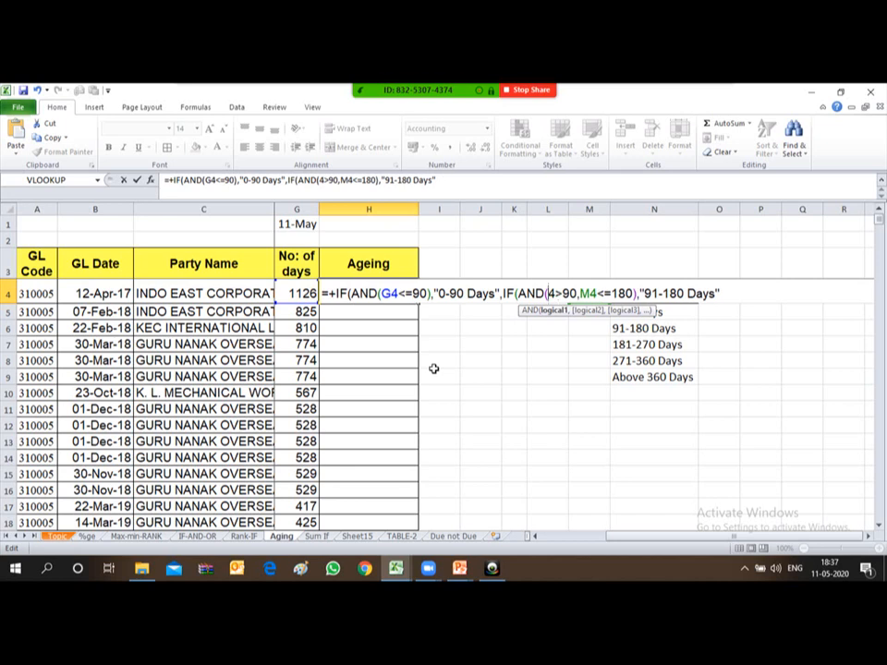
type("g")
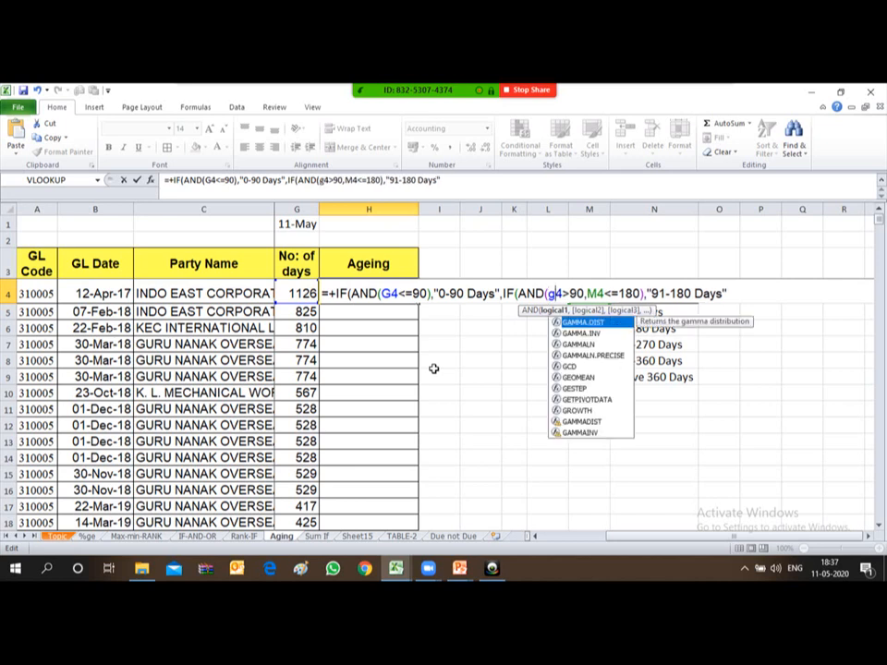
Replace M4 with g4 in the <=180 test of the second IF(AND( condition.
key("Right")
key("Right")
key("Right")
key("Right")
key("Right")
key("Right")
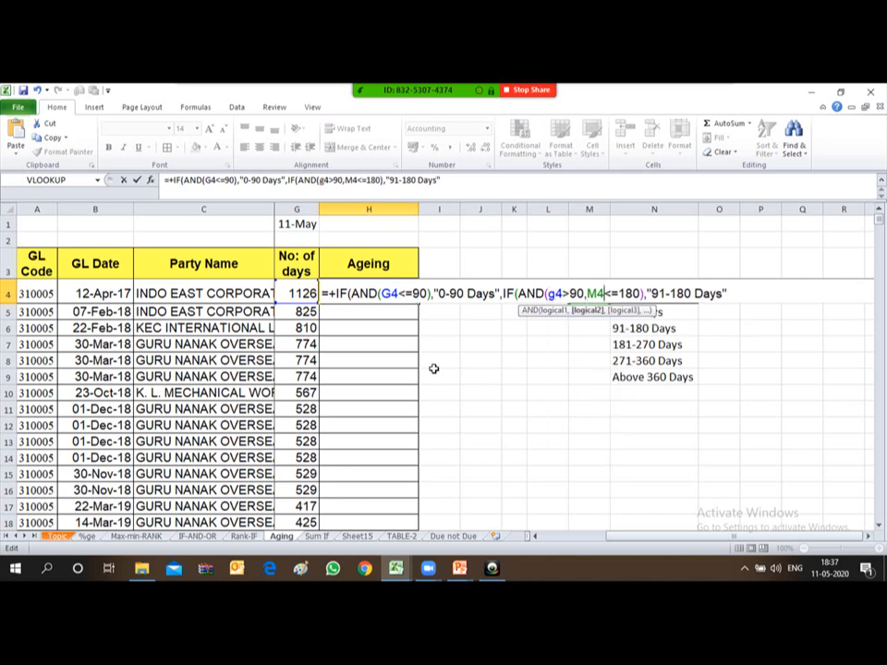
key("BackSpace")
type("g")
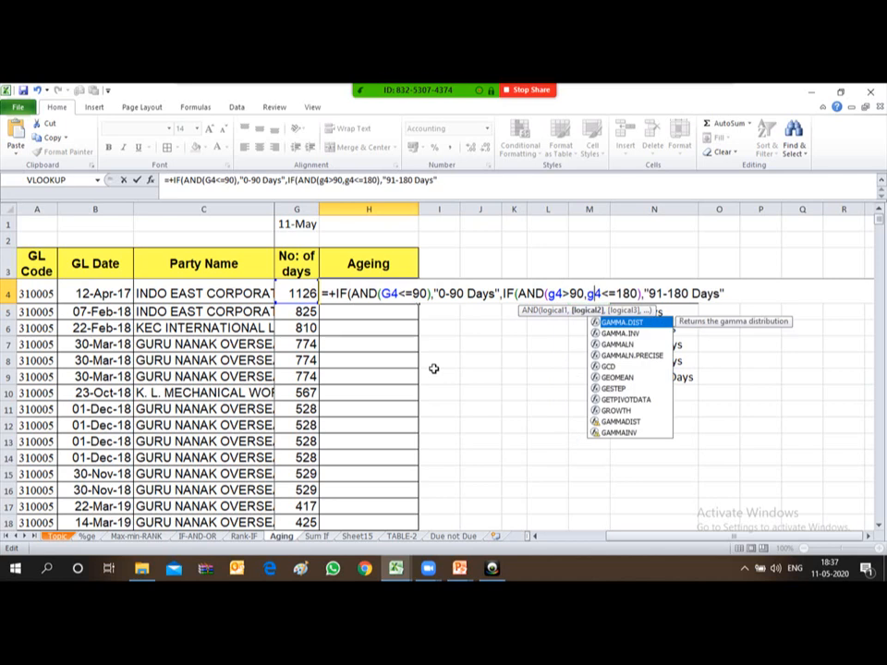
key("Right")
key("Right")
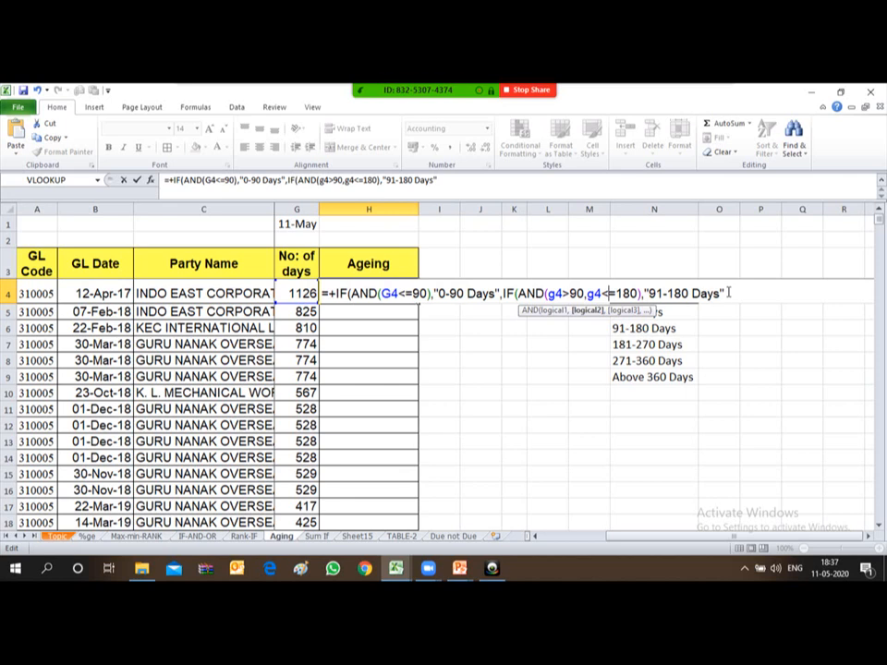
Copy the second IF(AND( block ending in "91-180 Days" and append it, comma-separated, to the end of H4's formula.
left_click_drag(728, 293, 505, 290)
key("ctrl+c")
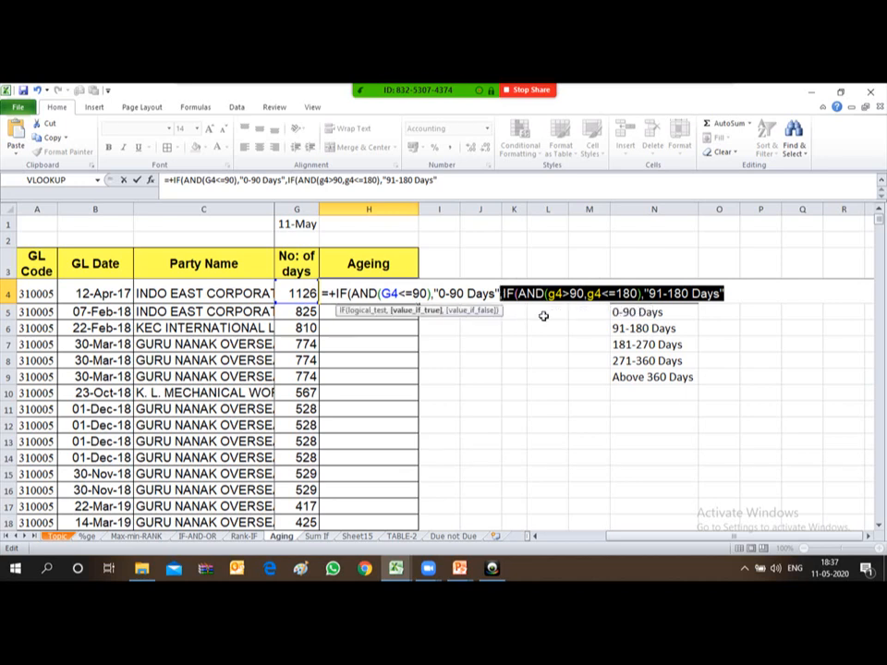
left_click(736, 292)
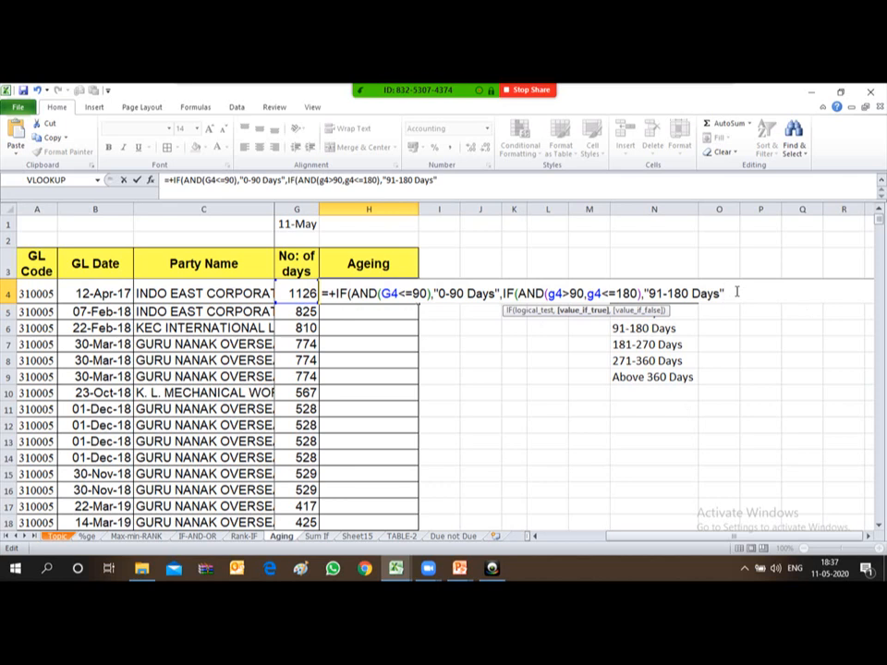
type(",")
key("ctrl+v")
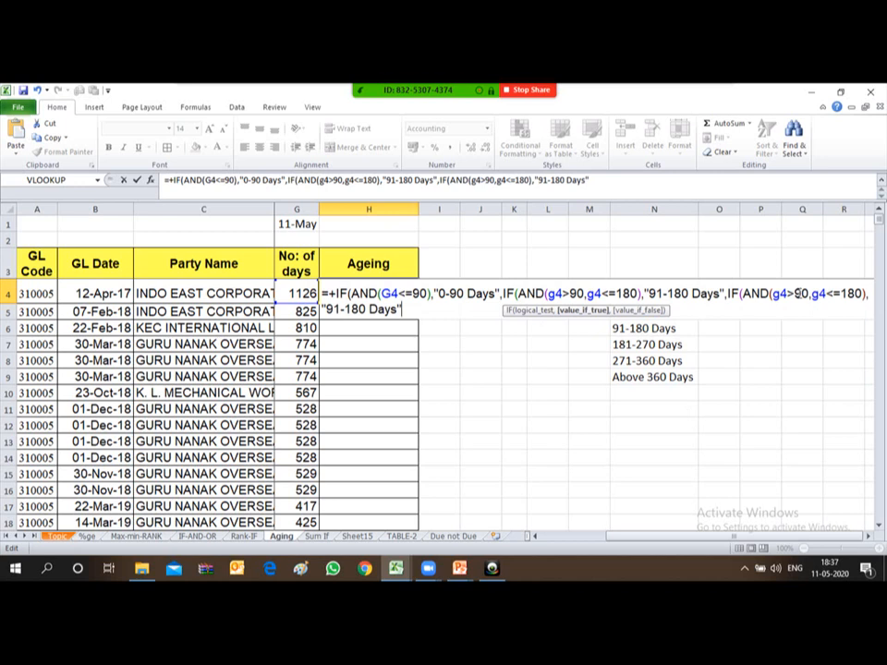
Set the third IF block's conditions to g4>180 and g4<=270.
left_click(799, 293)
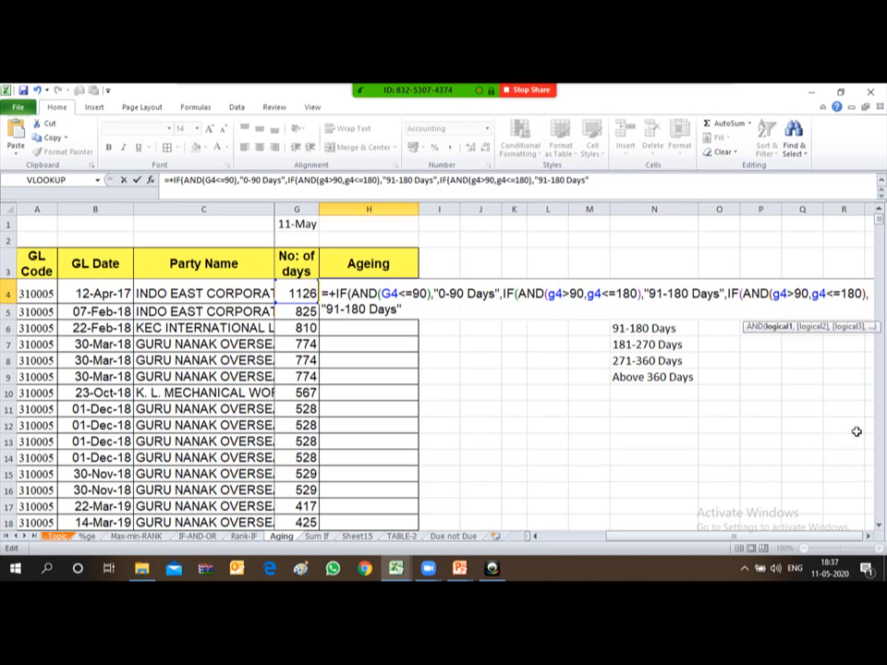
key("BackSpace")
type("18")
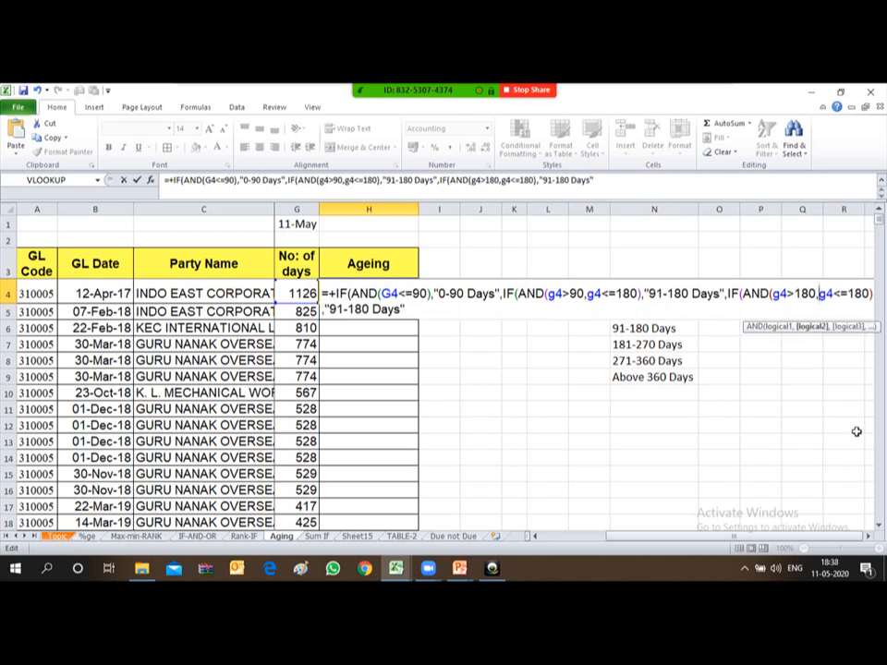
key("Right")
key("Right")
key("Right")
key("Right")
key("Right")
key("BackSpace")
key("BackSpace")
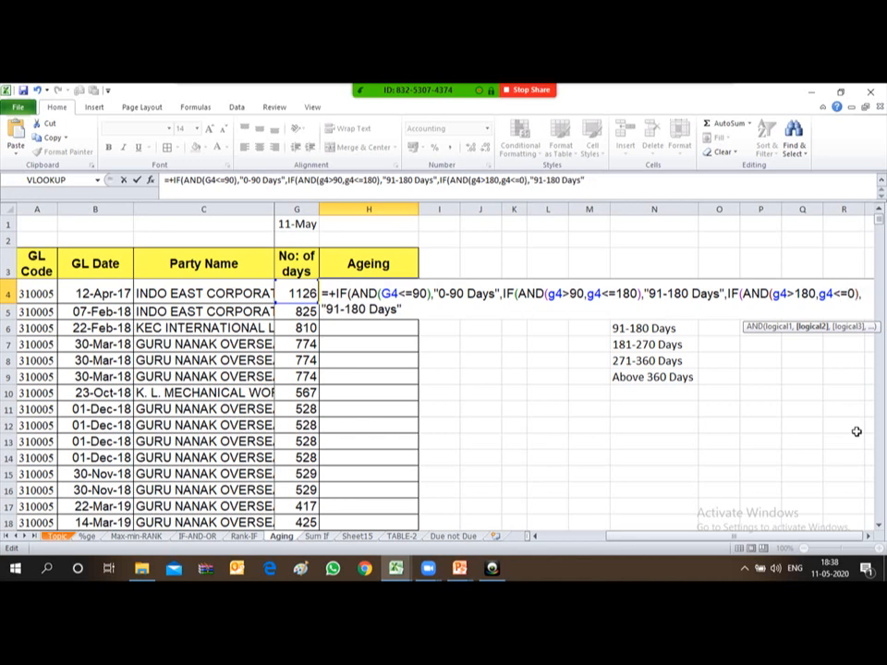
type("27")
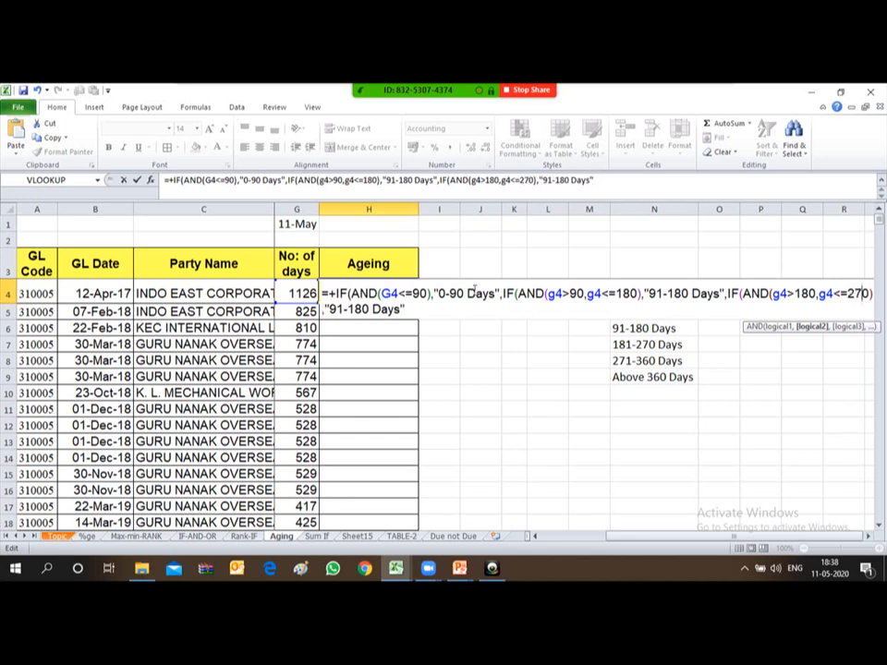
Change the third IF block's true result to "180-270 Days".
left_click(341, 310)
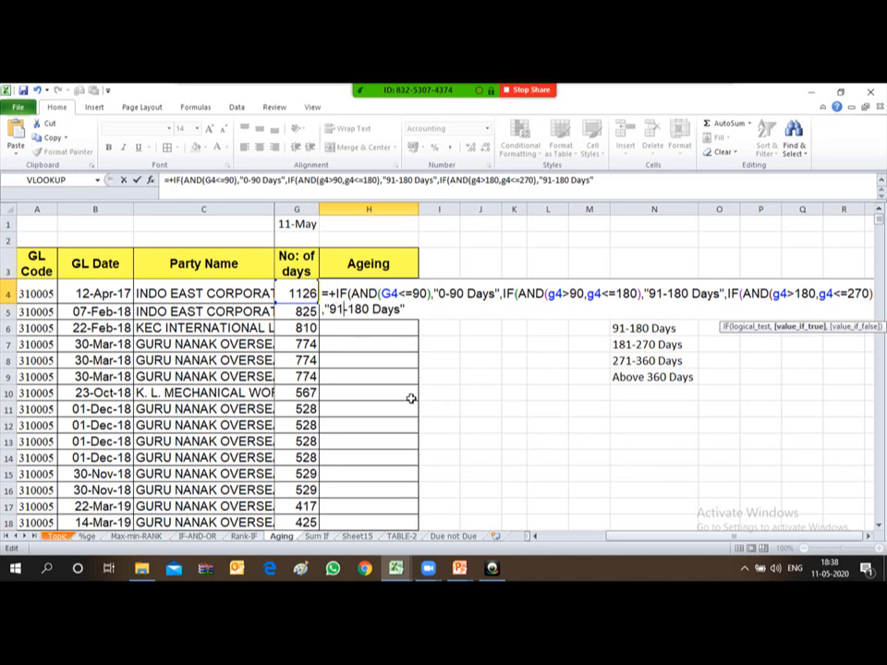
key("BackSpace")
key("BackSpace")
type("180")
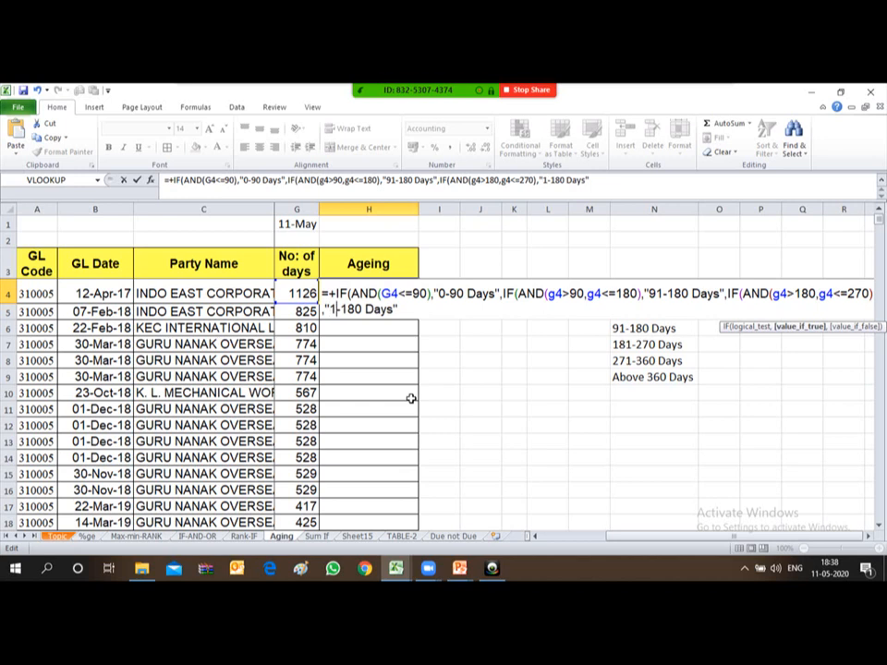
key("Right")
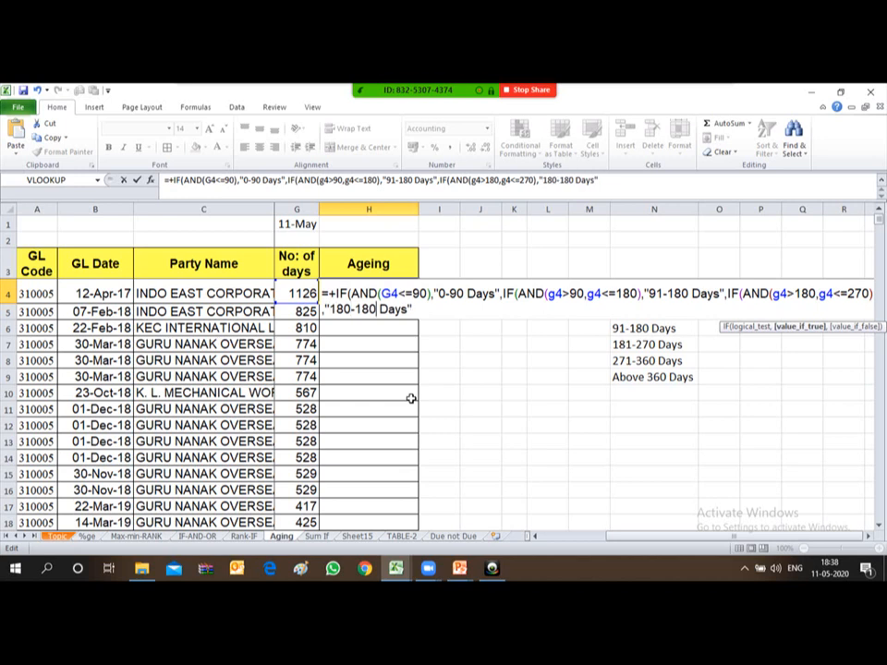
key("Delete")
key("Delete")
key("Delete")
type("270")
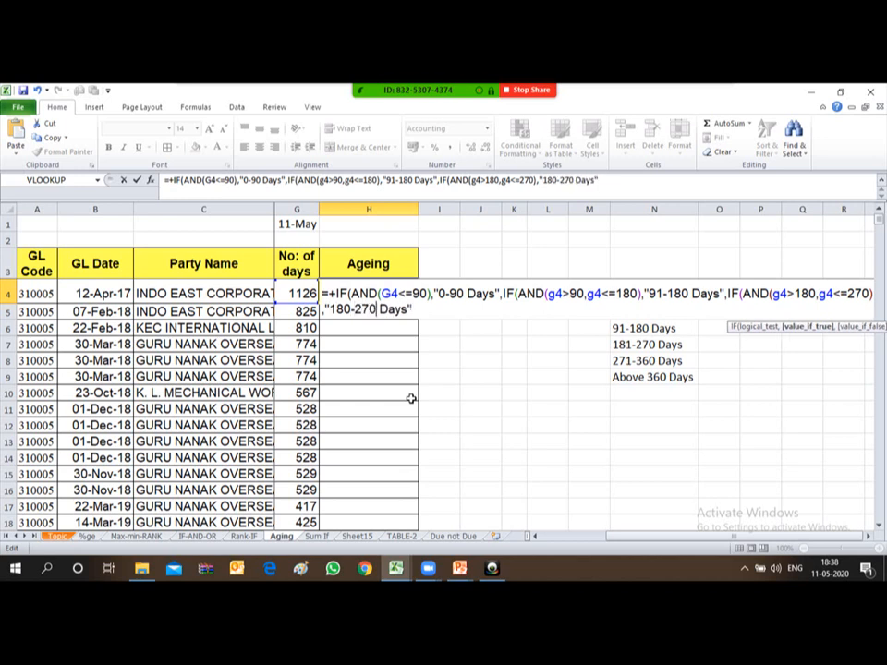
Append the copied IF(AND( block again as a fourth condition and set its lower limit to g4>270.
key("End")
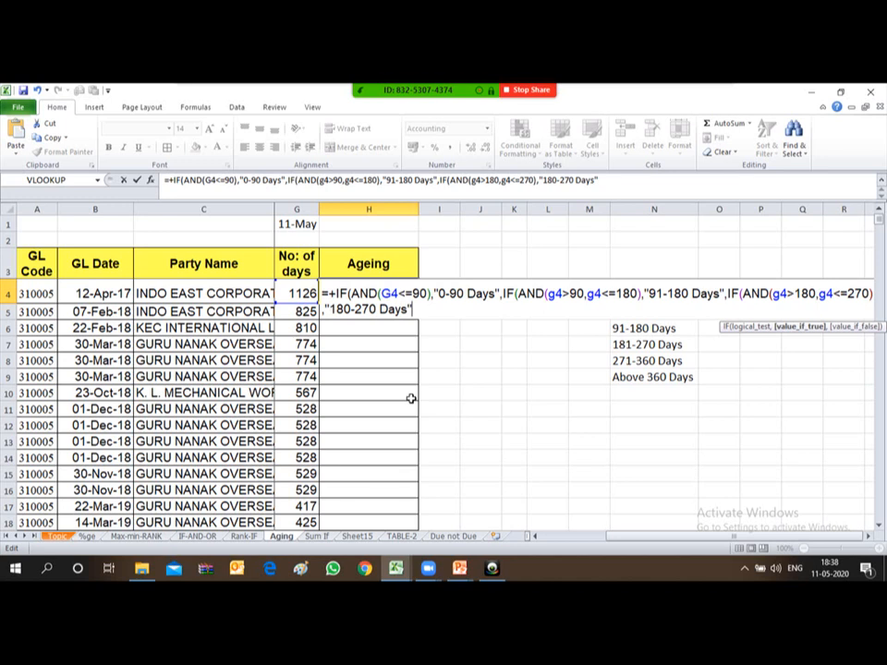
type(",IF(AND(g4>90,g4<=180),\"91-180 Days\"")
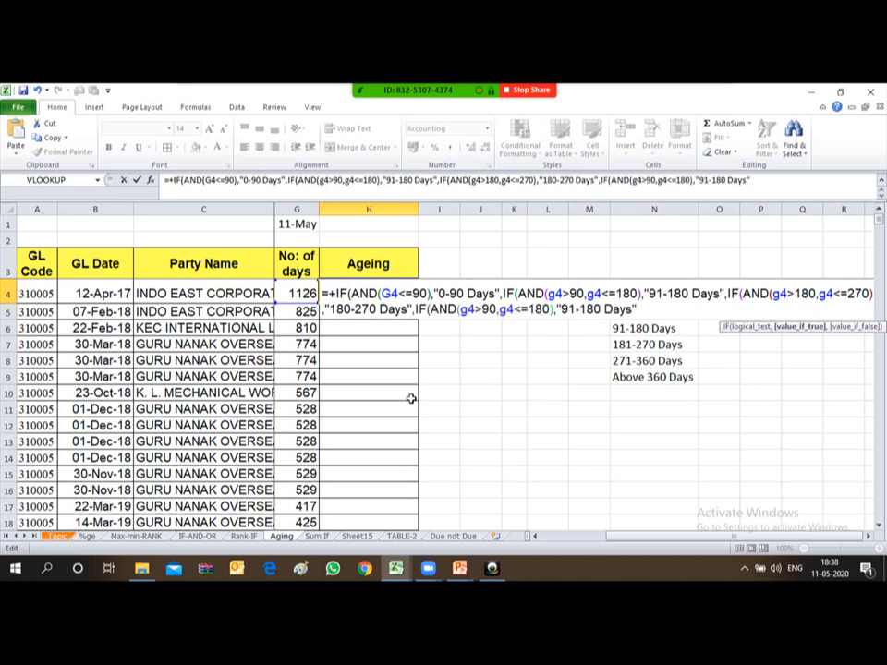
left_click(495, 309)
key("BackSpace")
key("BackSpace")
key("BackSpace")
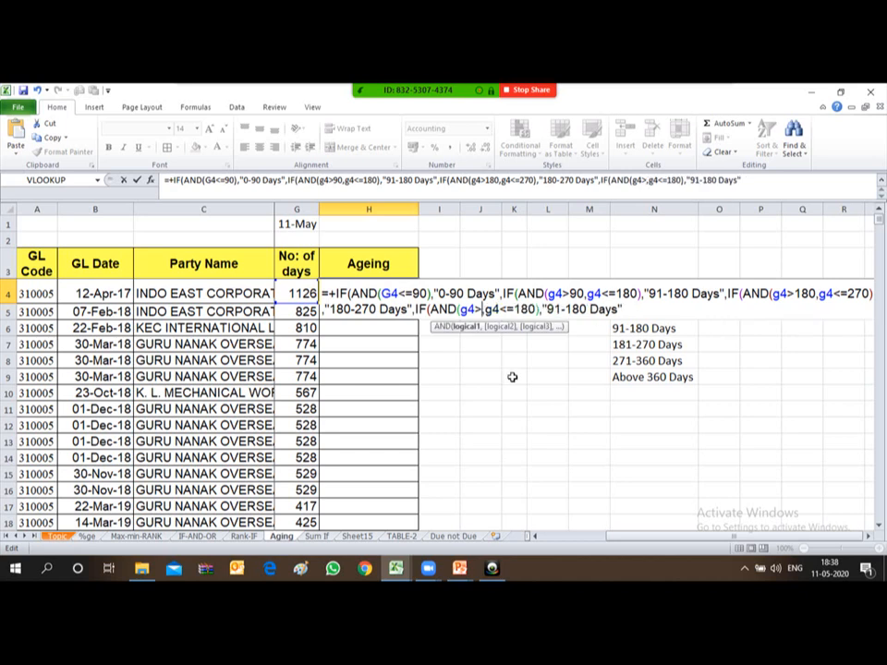
type(">")
type("270")
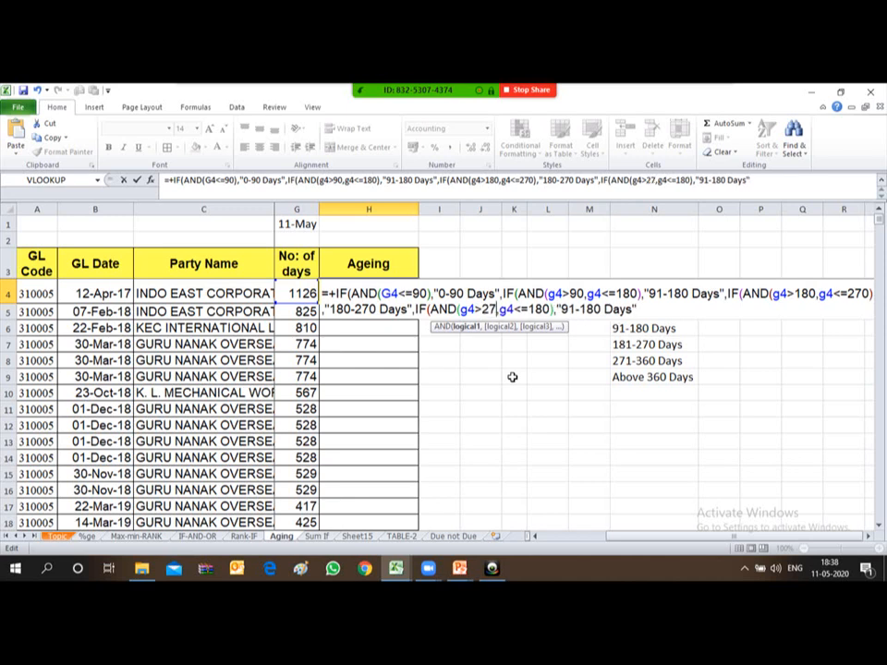
Set the fourth IF block's upper limit to g4<=360.
key("Right")
key("Right")
key("Right")
key("Right")
key("Right")
key("Right")
key("Right")
key("Right")
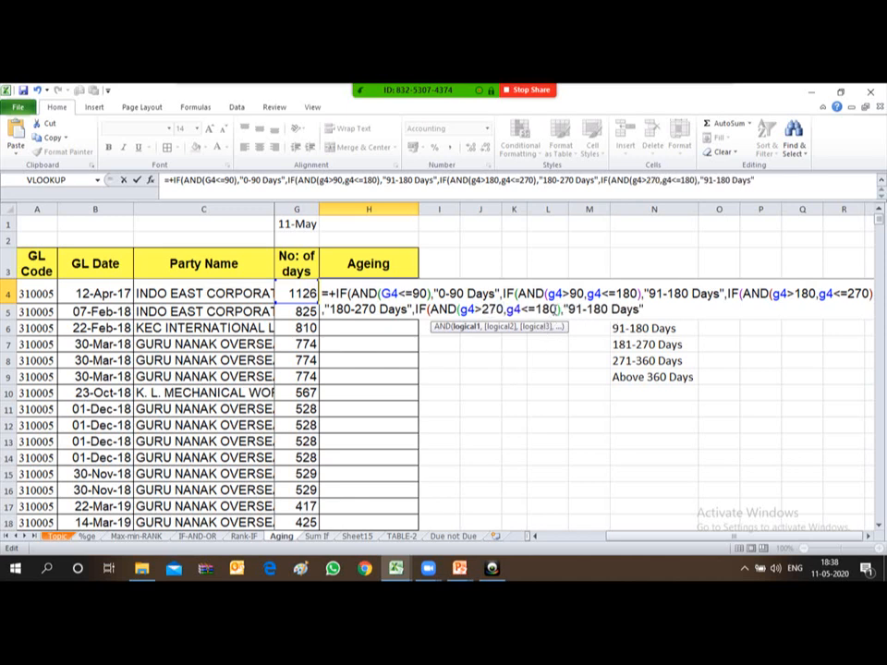
key("BackSpace")
key("BackSpace")
key("BackSpace")
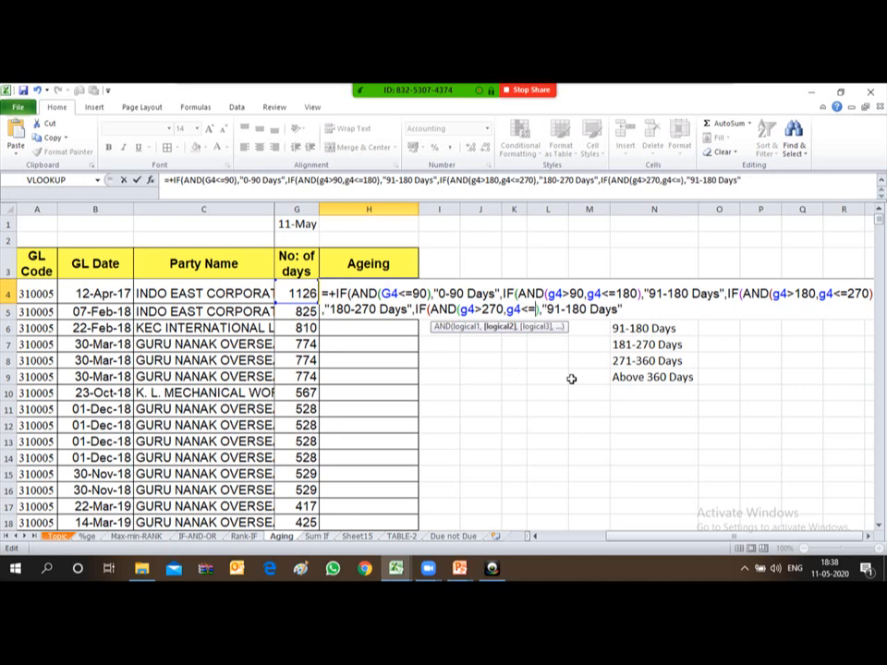
type("360")
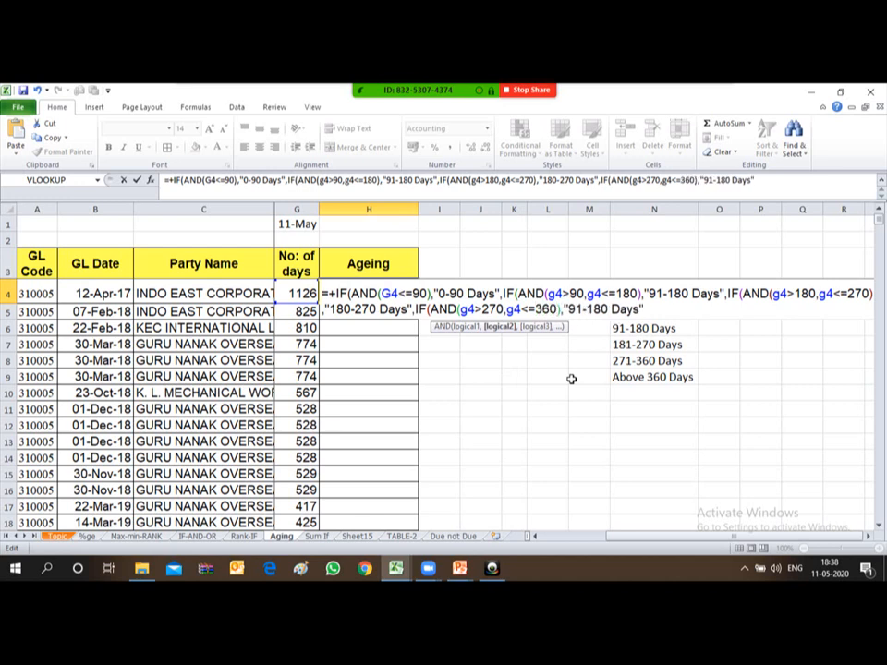
Change the fourth IF block's true result to "271-360 Days".
key("Right")
key("Right")
key("Right")
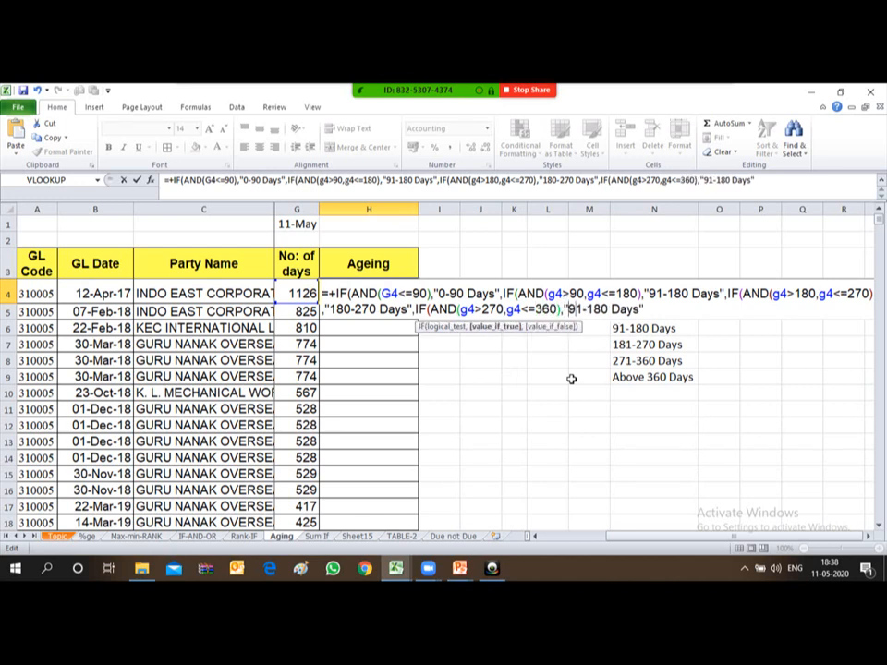
key("Delete")
key("Delete")
type("271")
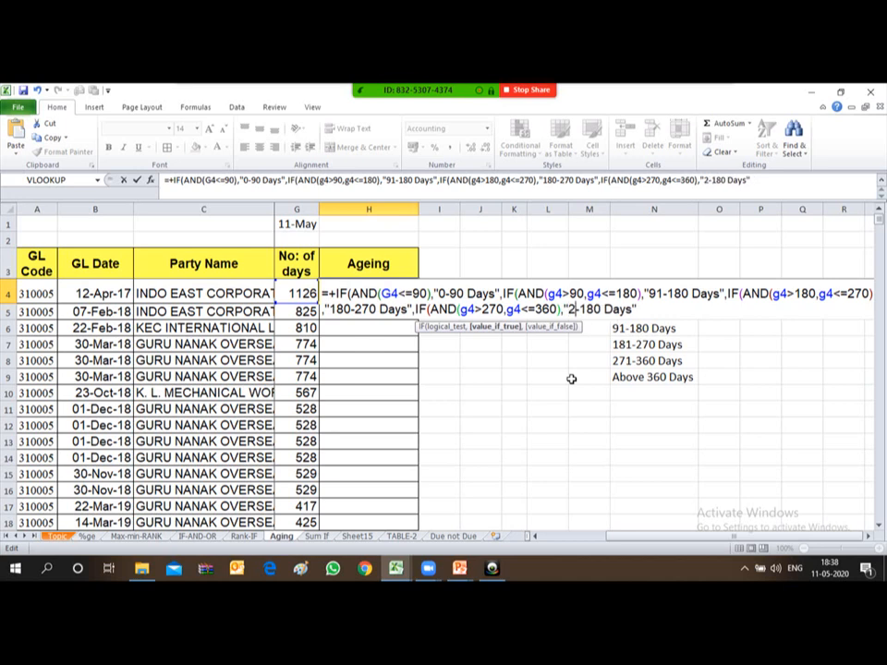
key("Right")
key("Right")
key("Right")
key("Delete")
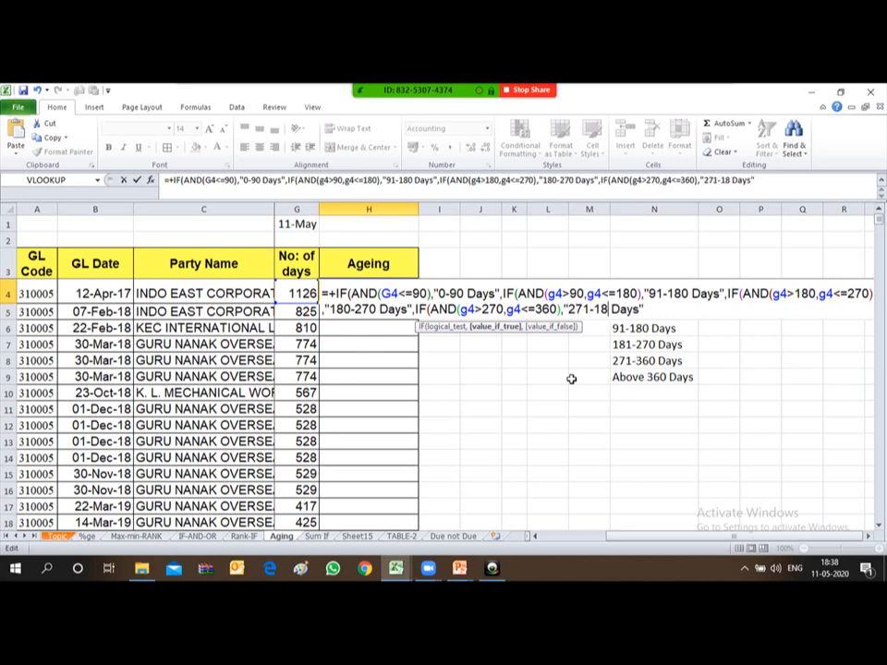
key("BackSpace")
key("BackSpace")
type("360")
Append the copied IF(AND( block to the end of H4's formula as a fifth condition.
key("Right")
key("Right")
key("Right")
key("Right")
key("Right")
key("Right")
type(",IF(AND(g4>90,g4<=180),\"91-180 Days\"")
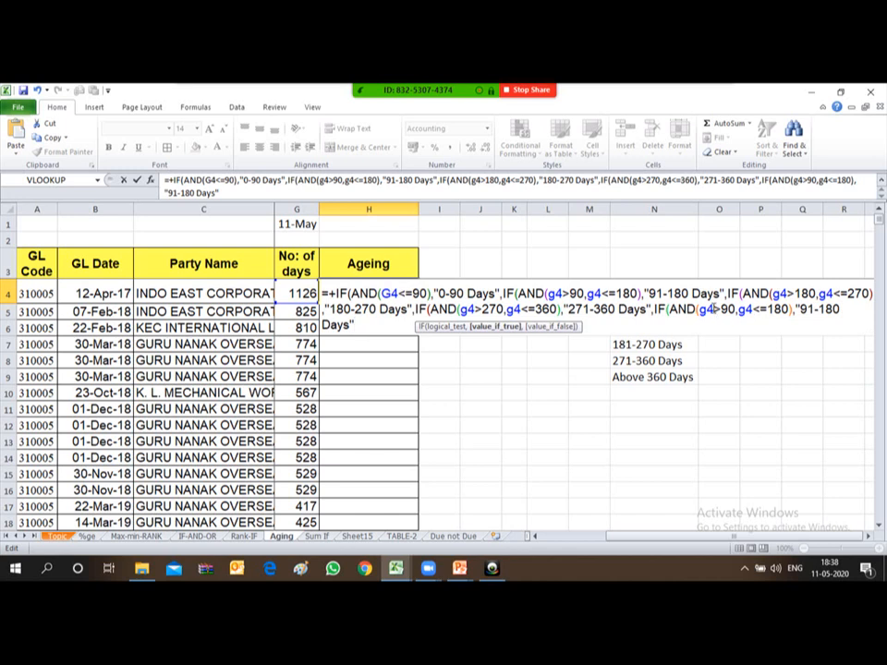
Set the fifth IF block's lower limit to g4>360.
left_click(730, 309)
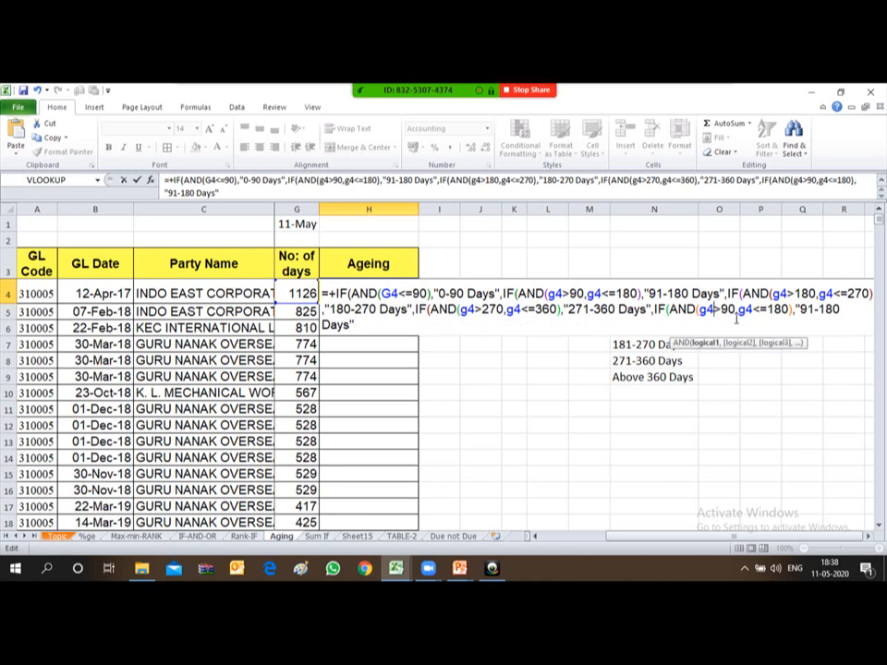
key("Left")
key("Left")
key("BackSpace")
key("BackSpace")
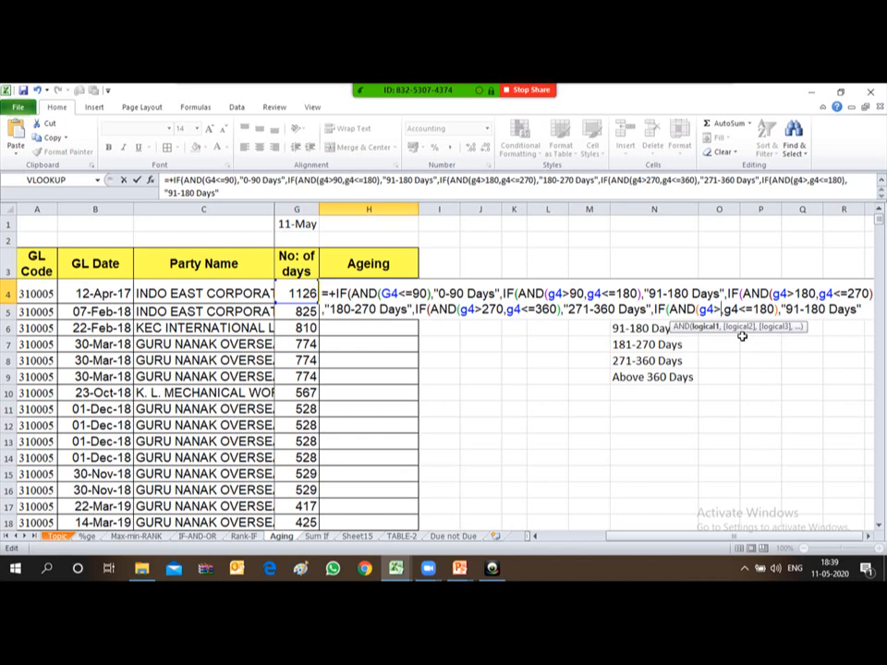
type("36")
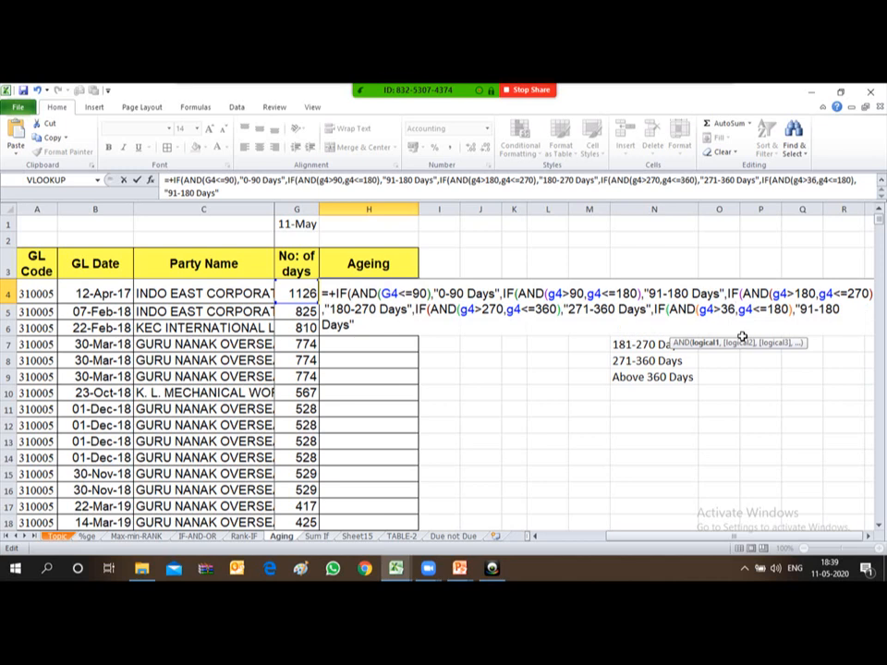
type("0")
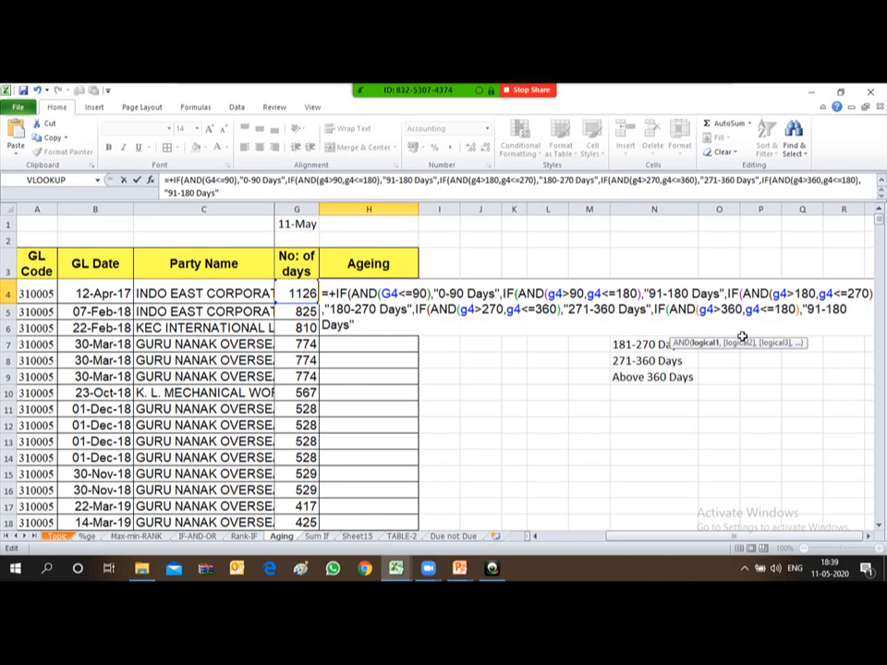
Remove the upper-limit test g4<=180 and its closing parenthesis from the fifth IF block.
key("Delete")
key("Delete")
key("Delete")
key("Delete")
key("Delete")
key("Delete")
key("Delete")
key("Delete")
key("Delete")
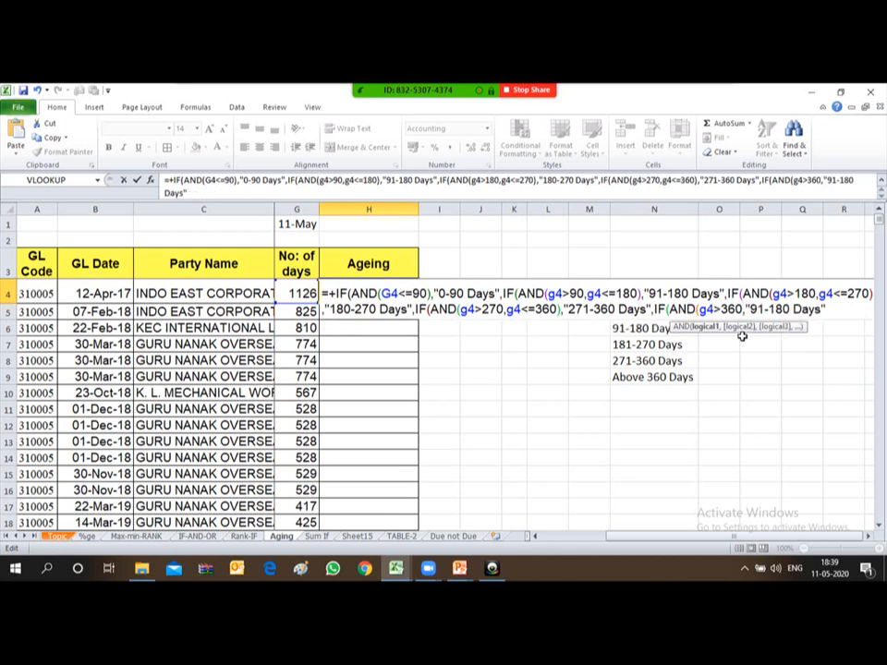
Change the fifth IF block's true result to "Above 360 Days".
key("Right")
key("Delete")
key("Delete")
key("Delete")
key("Delete")
key("Delete")
key("Delete")
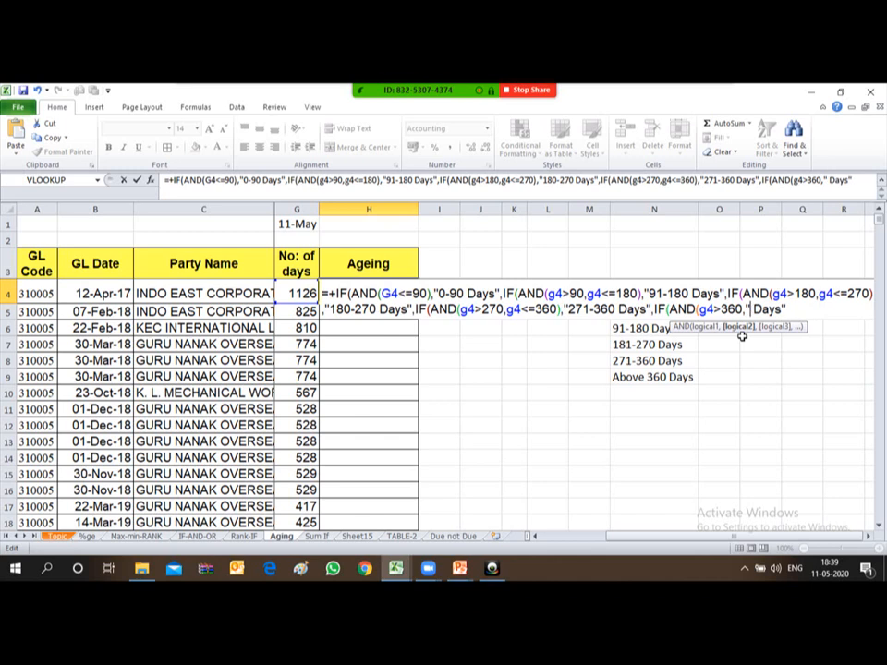
type("aA")
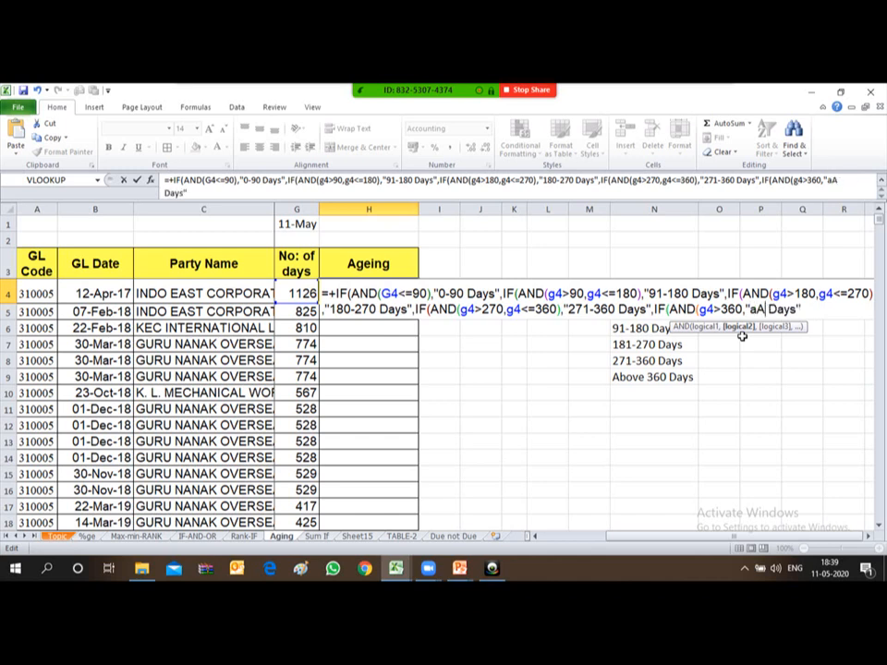
type("bove")
key("BackSpace")
key("BackSpace")
key("BackSpace")
key("BackSpace")
key("BackSpace")
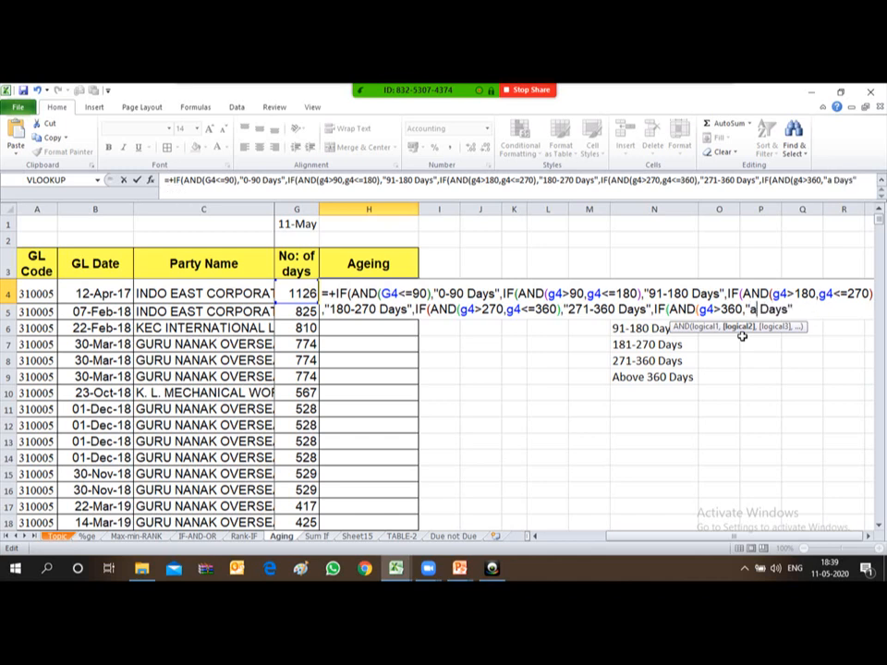
key("BackSpace")
type("Above ")
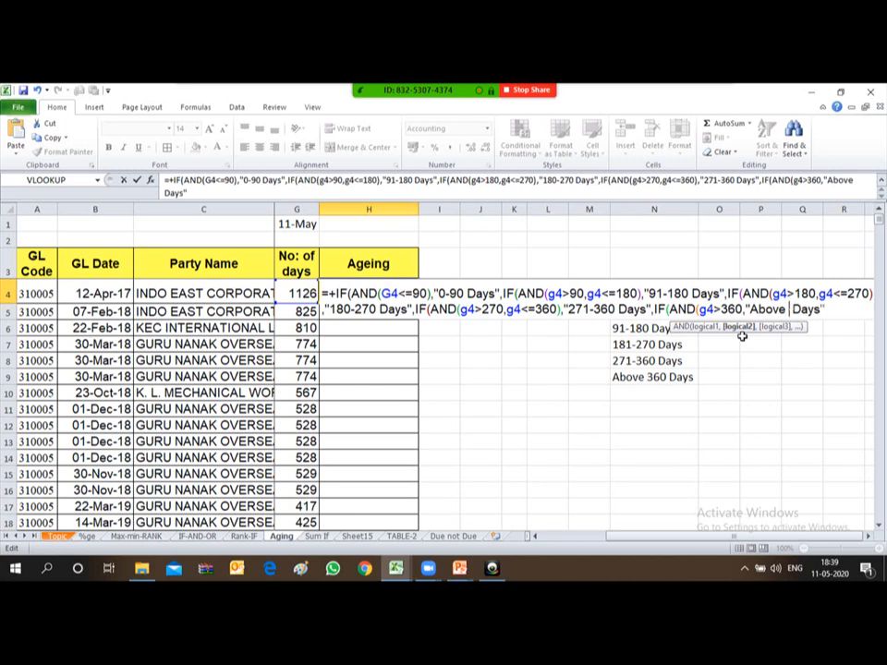
type("360")
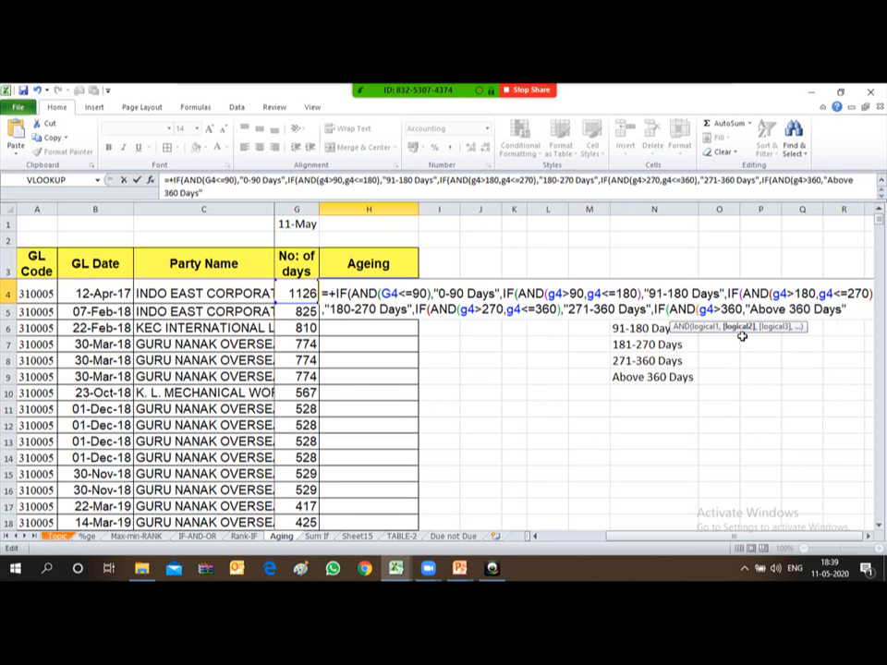
Try to complete H4's nested formula with 0 as the final false result and closing parentheses.
key("Right")
key("Right")
key("Right")
key("Right")
key("Right")
key("Right")
type(",0")
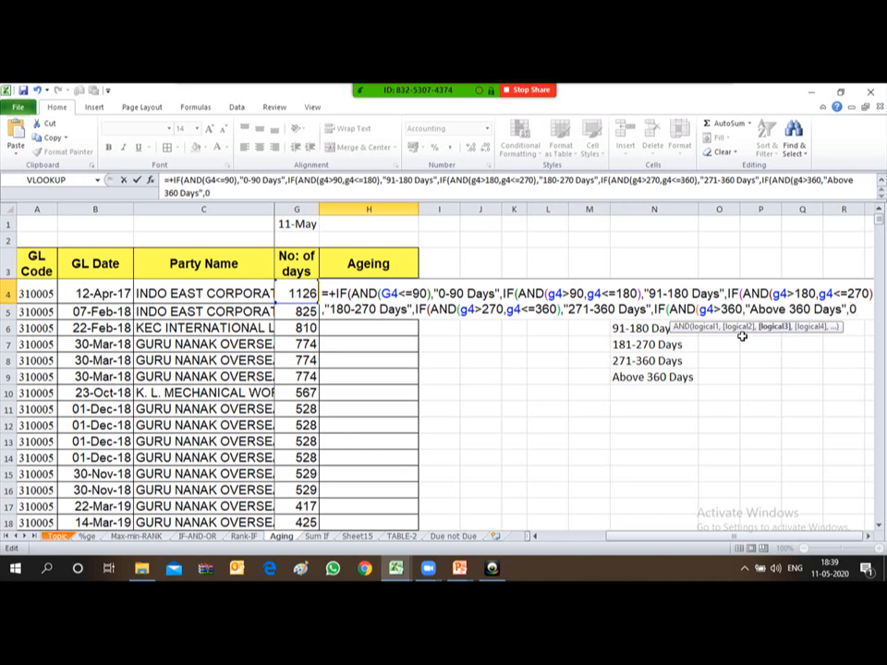
type(")))")
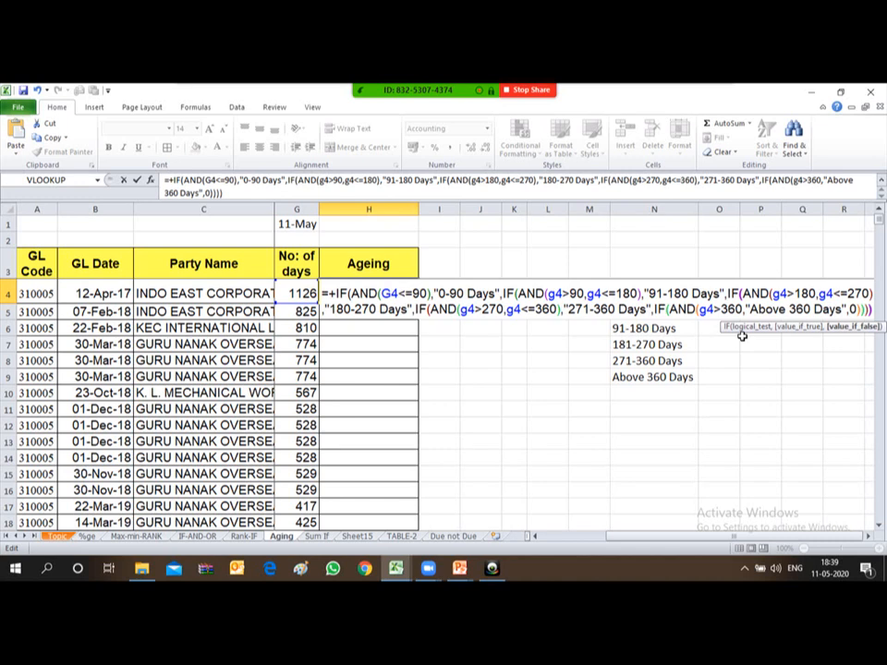
key("Return")
key("Return")
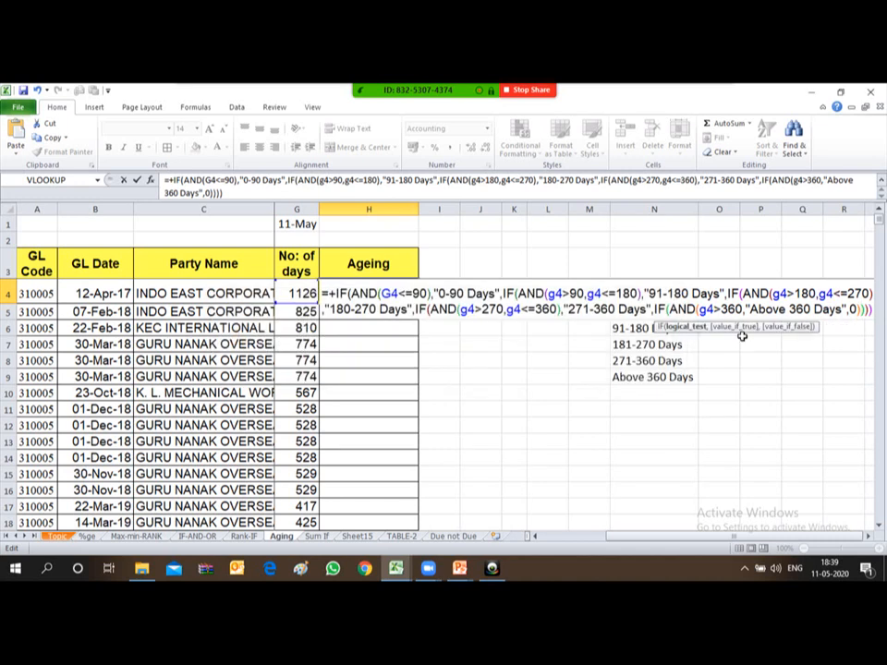
key("Return")
key("Return")
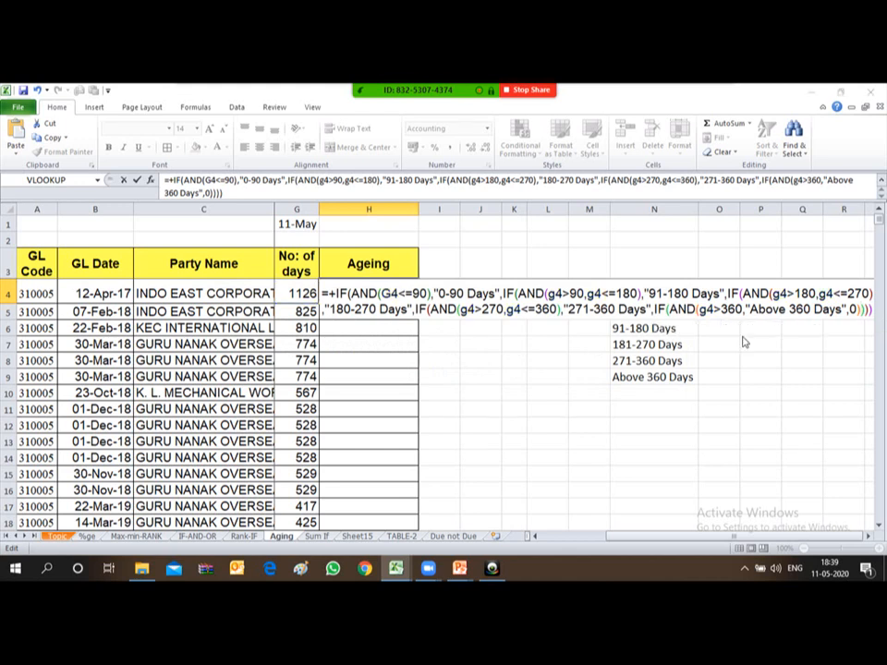
key("Return")
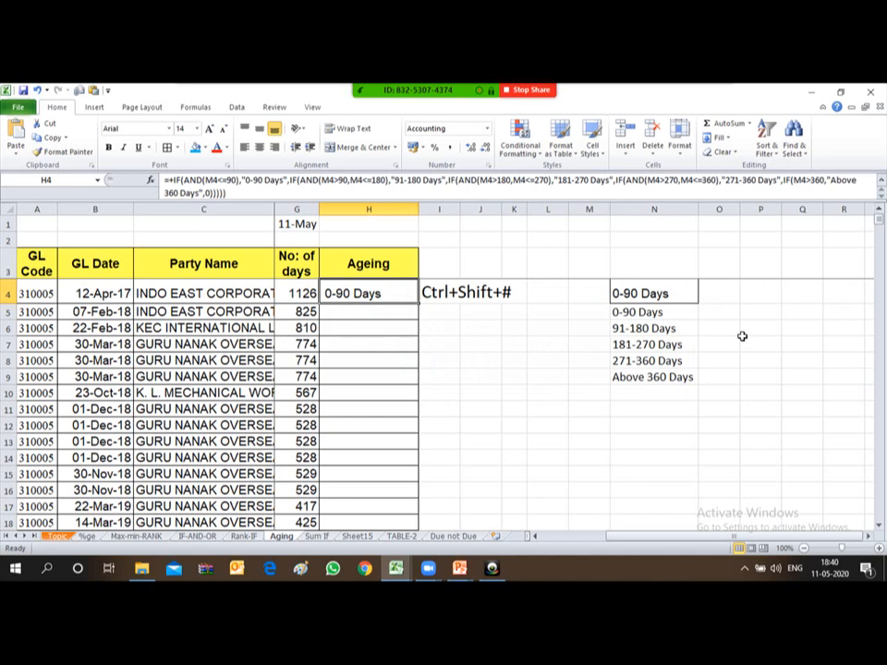
Mark the Date, Today topic as completed on the Topic sheet by entering "a" in C9.
left_click(58, 536)
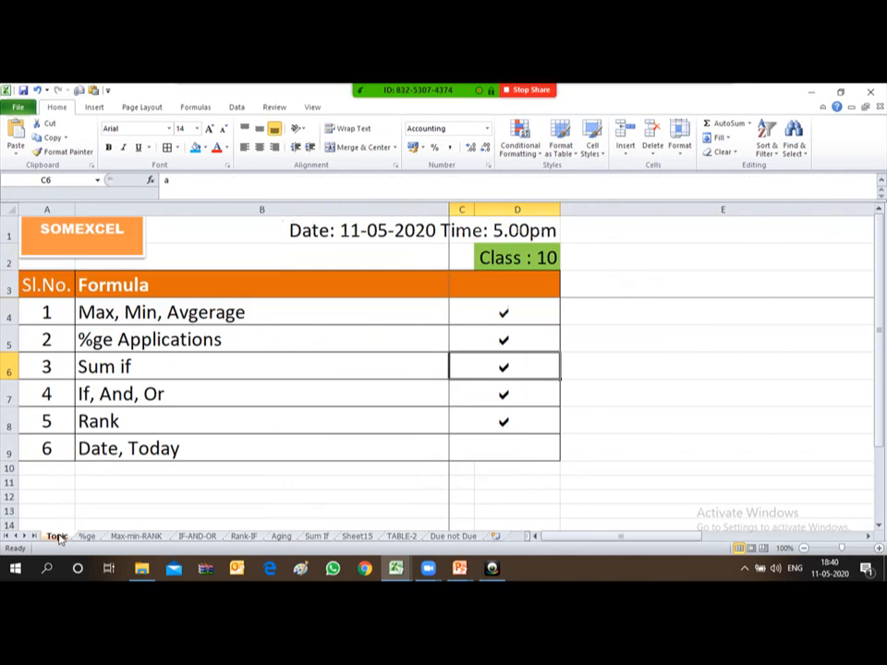
left_click(505, 449)
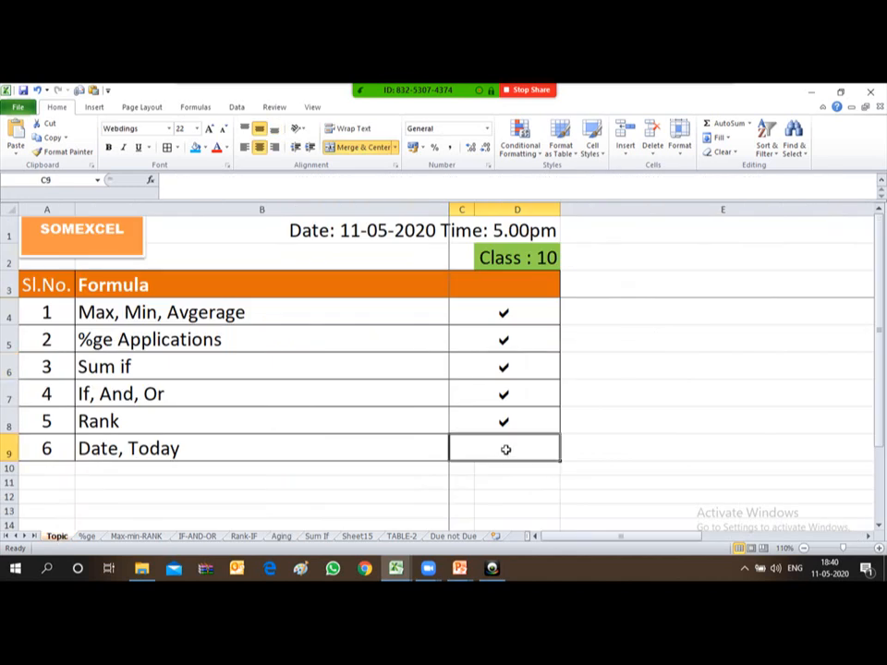
type("a")
key("Return")
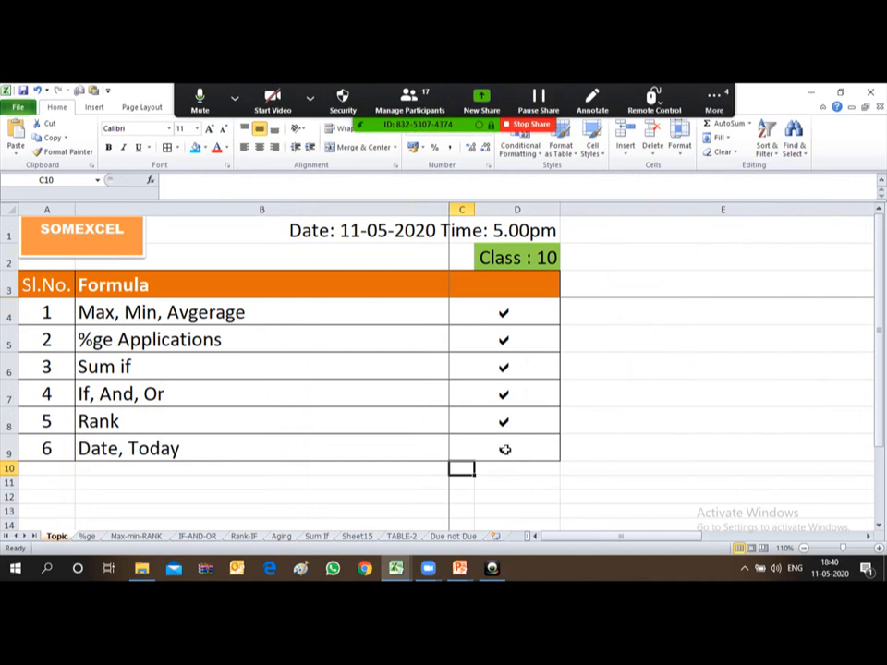
Open the Zoom meeting's group chat and admit the participant from the waiting room.
left_click(716, 97)
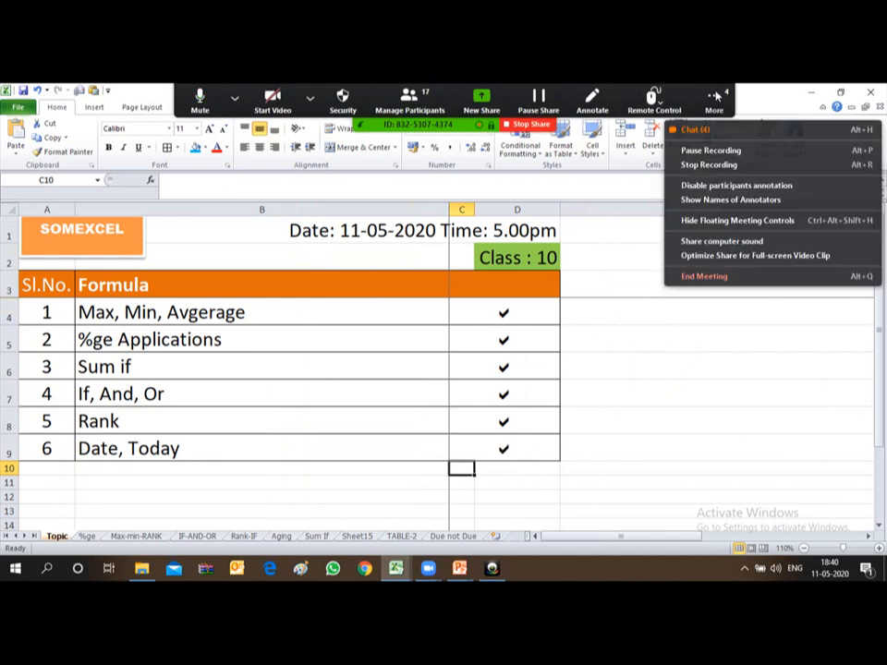
left_click(724, 130)
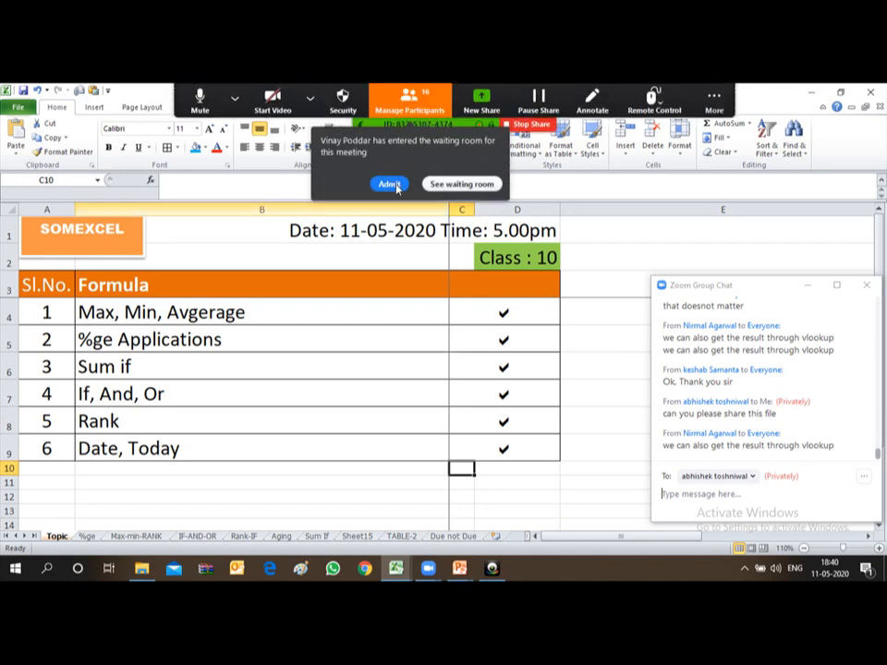
left_click(387, 183)
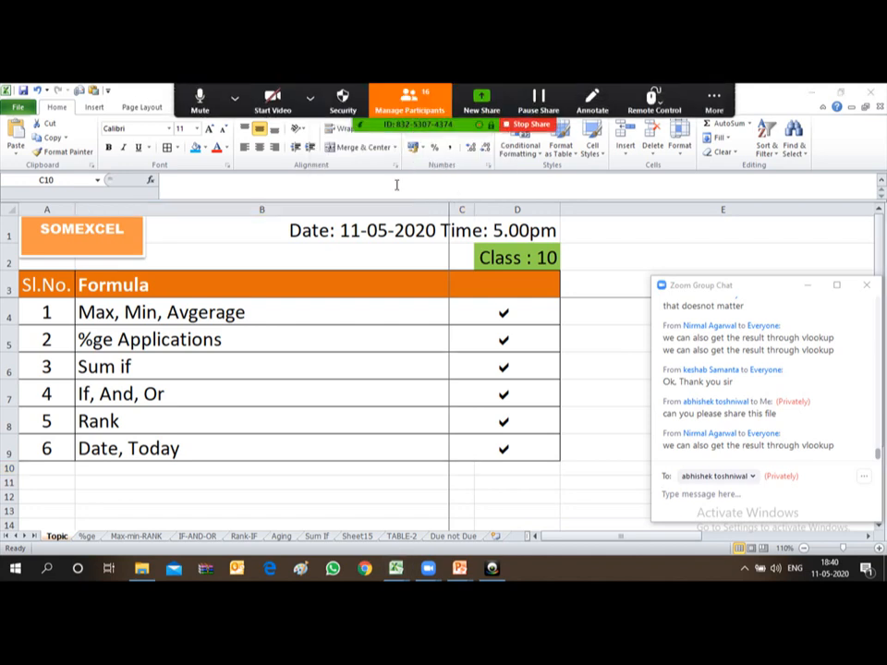